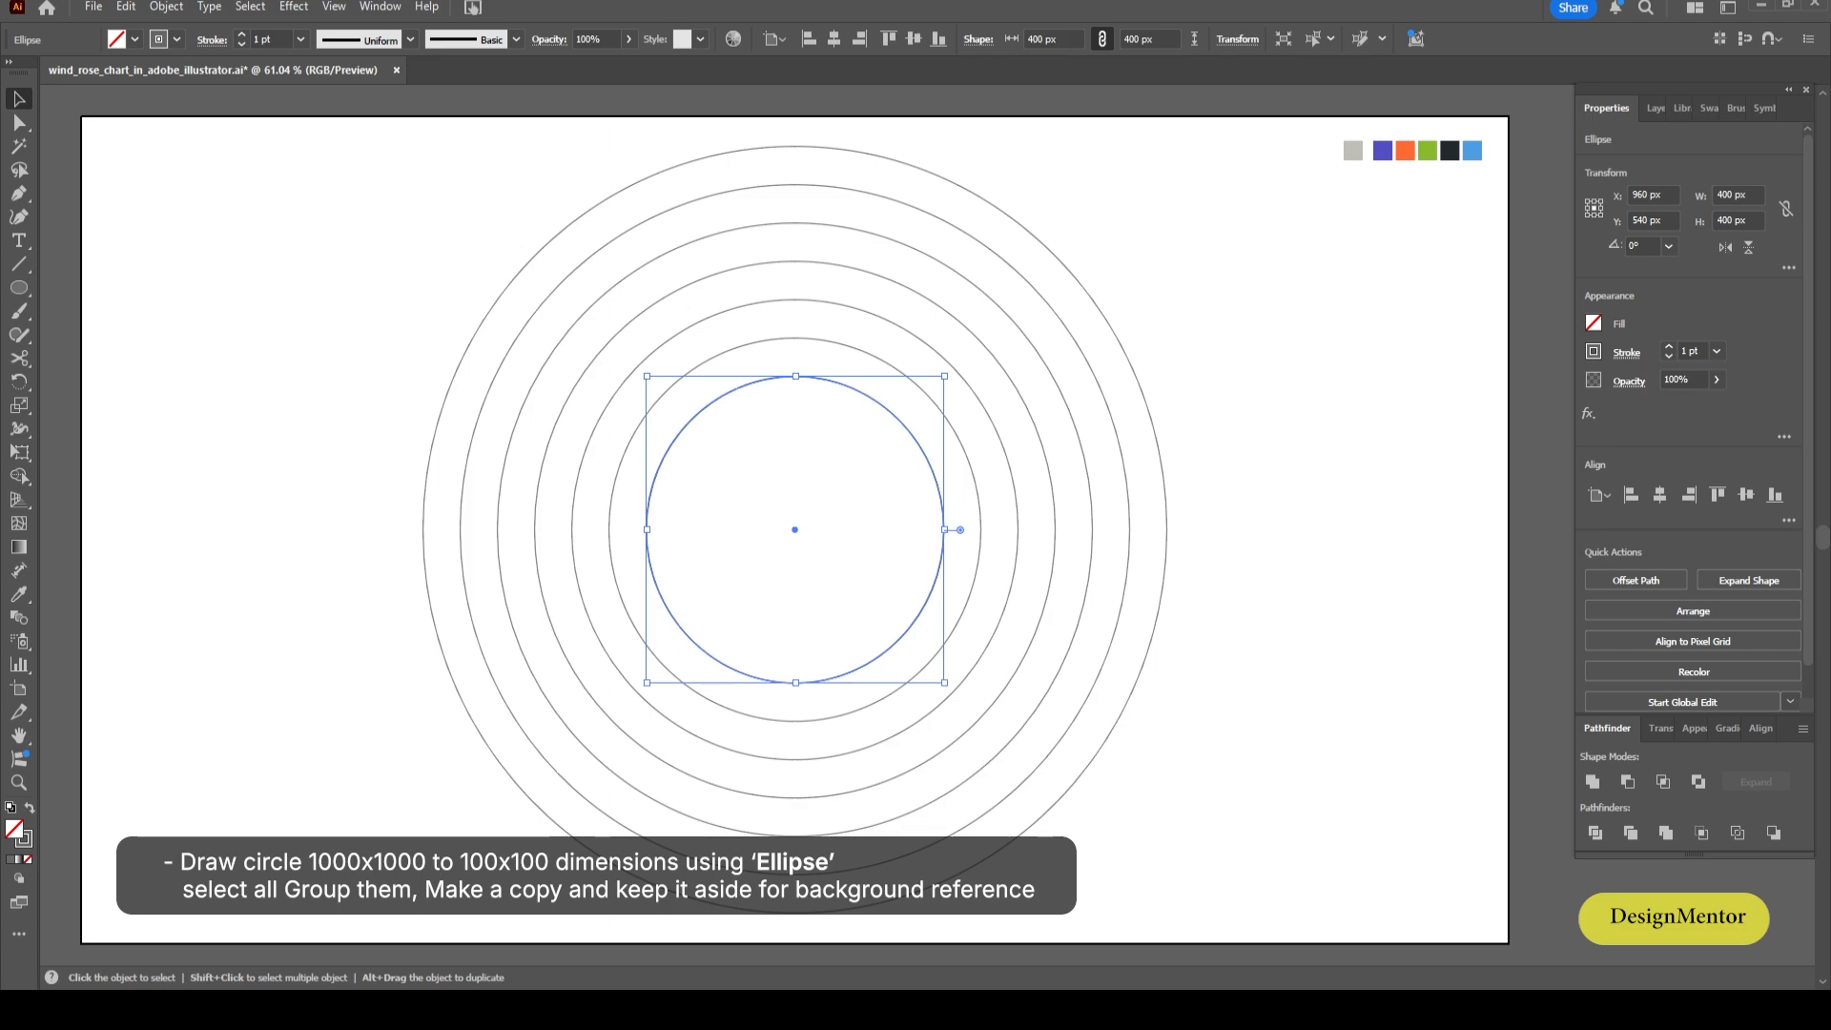
Resize the selected circle to 300 × 300 px and paste a copy of it in place in front.
click(1732, 195)
text(300)
key(Tab)
text(300)
key(Return)
key(ctrl+c)
key(ctrl+f)
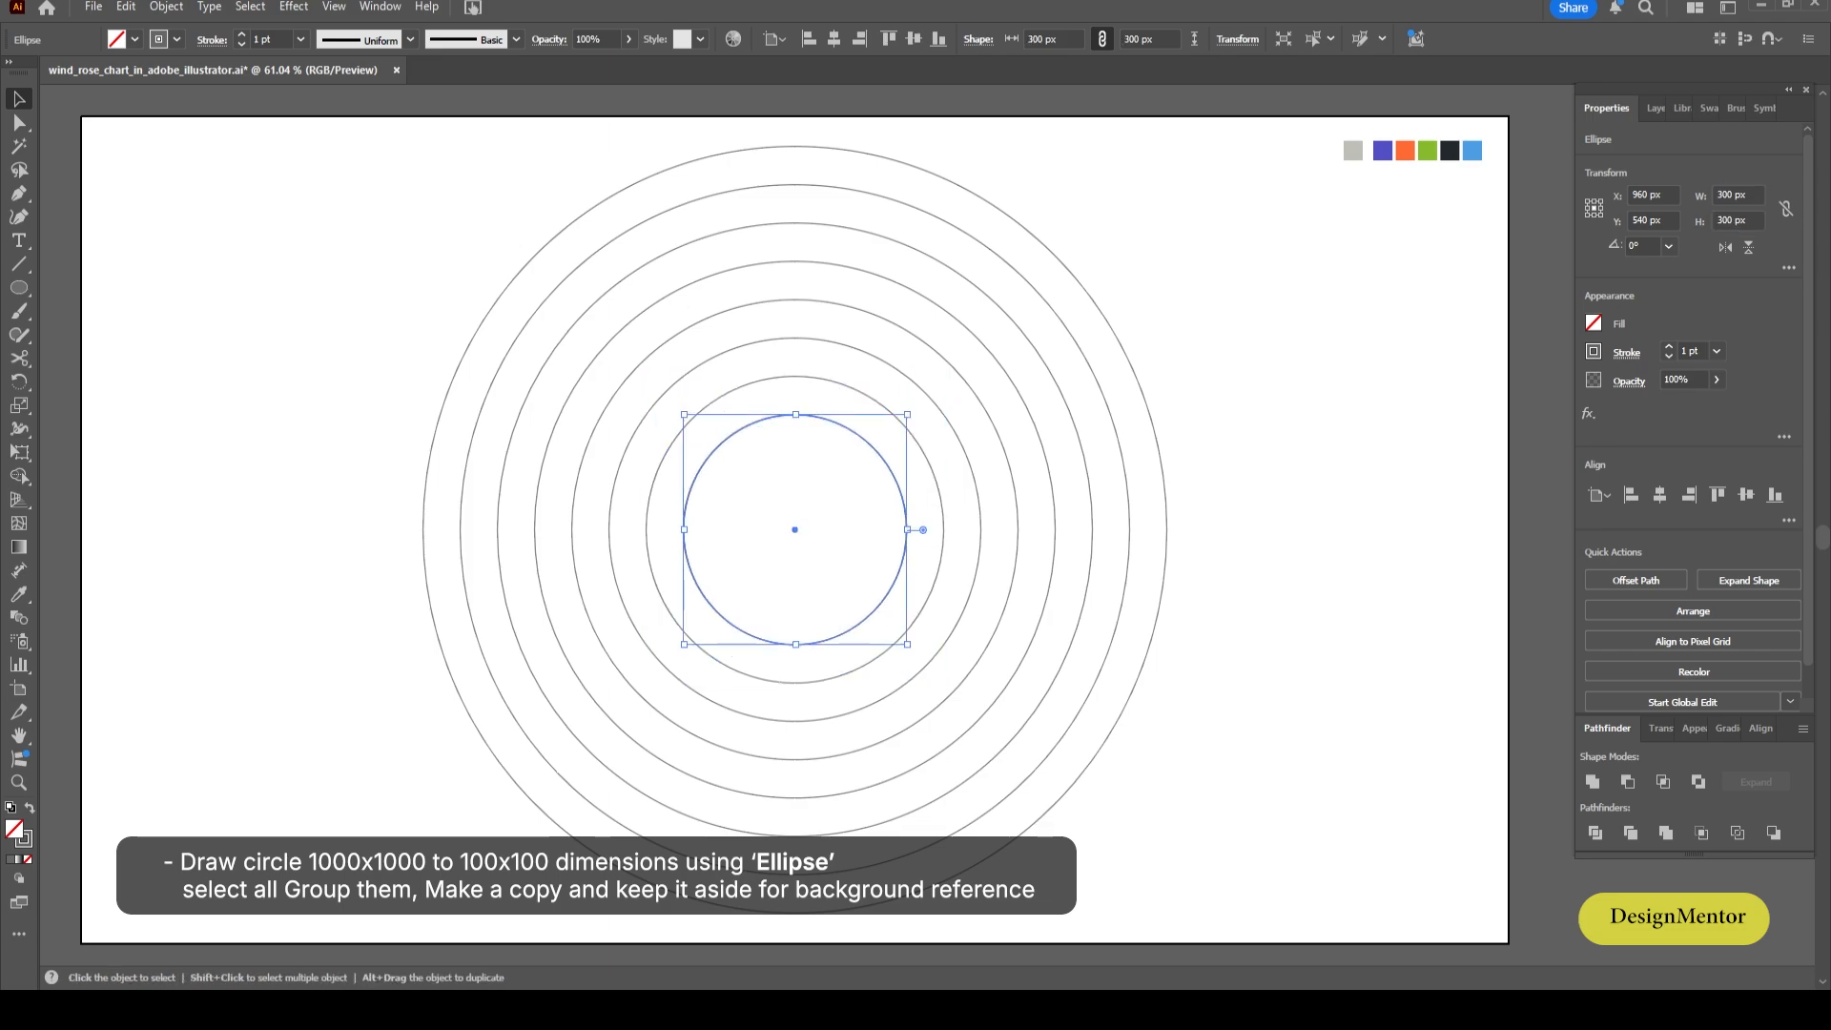
Resize the copied concentric circle to 200 × 200 px.
click(1732, 195)
text(200)
key(Tab)
text(200)
key(Return)
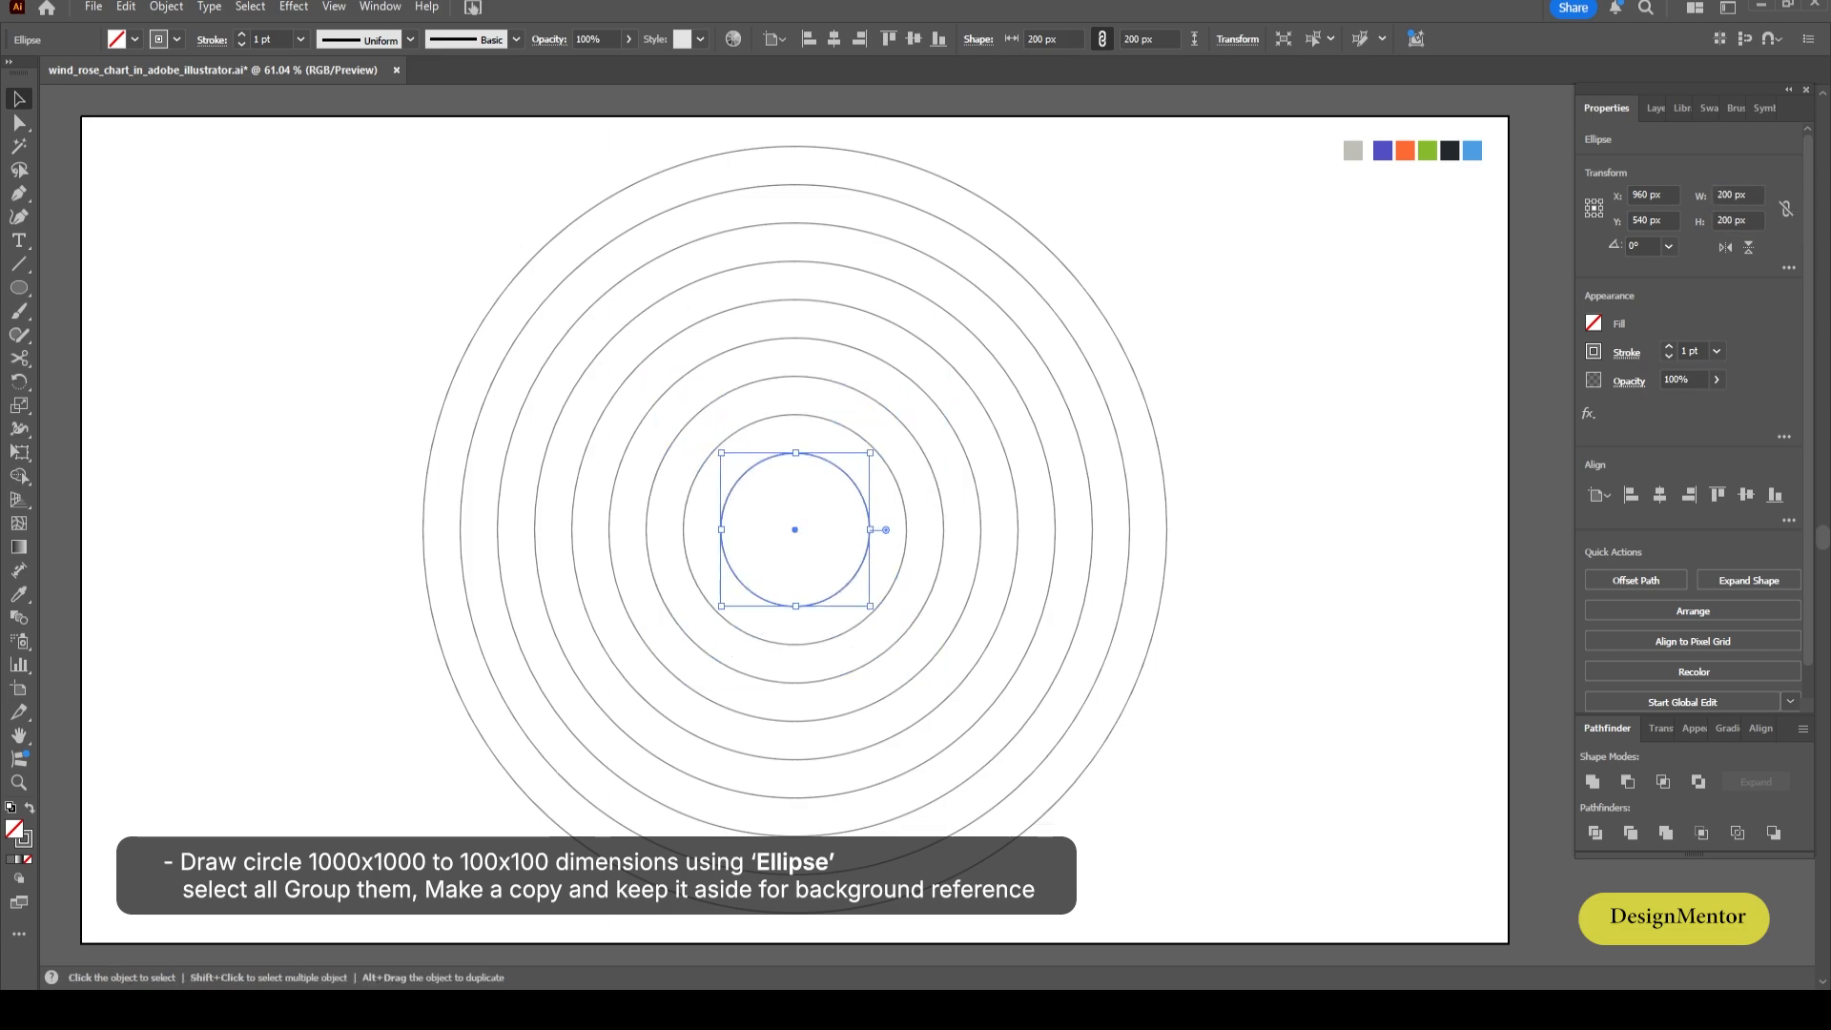
Make the innermost concentric circle 100 × 100 px and deselect it.
click(1732, 194)
text(100)
key(Tab)
text(100)
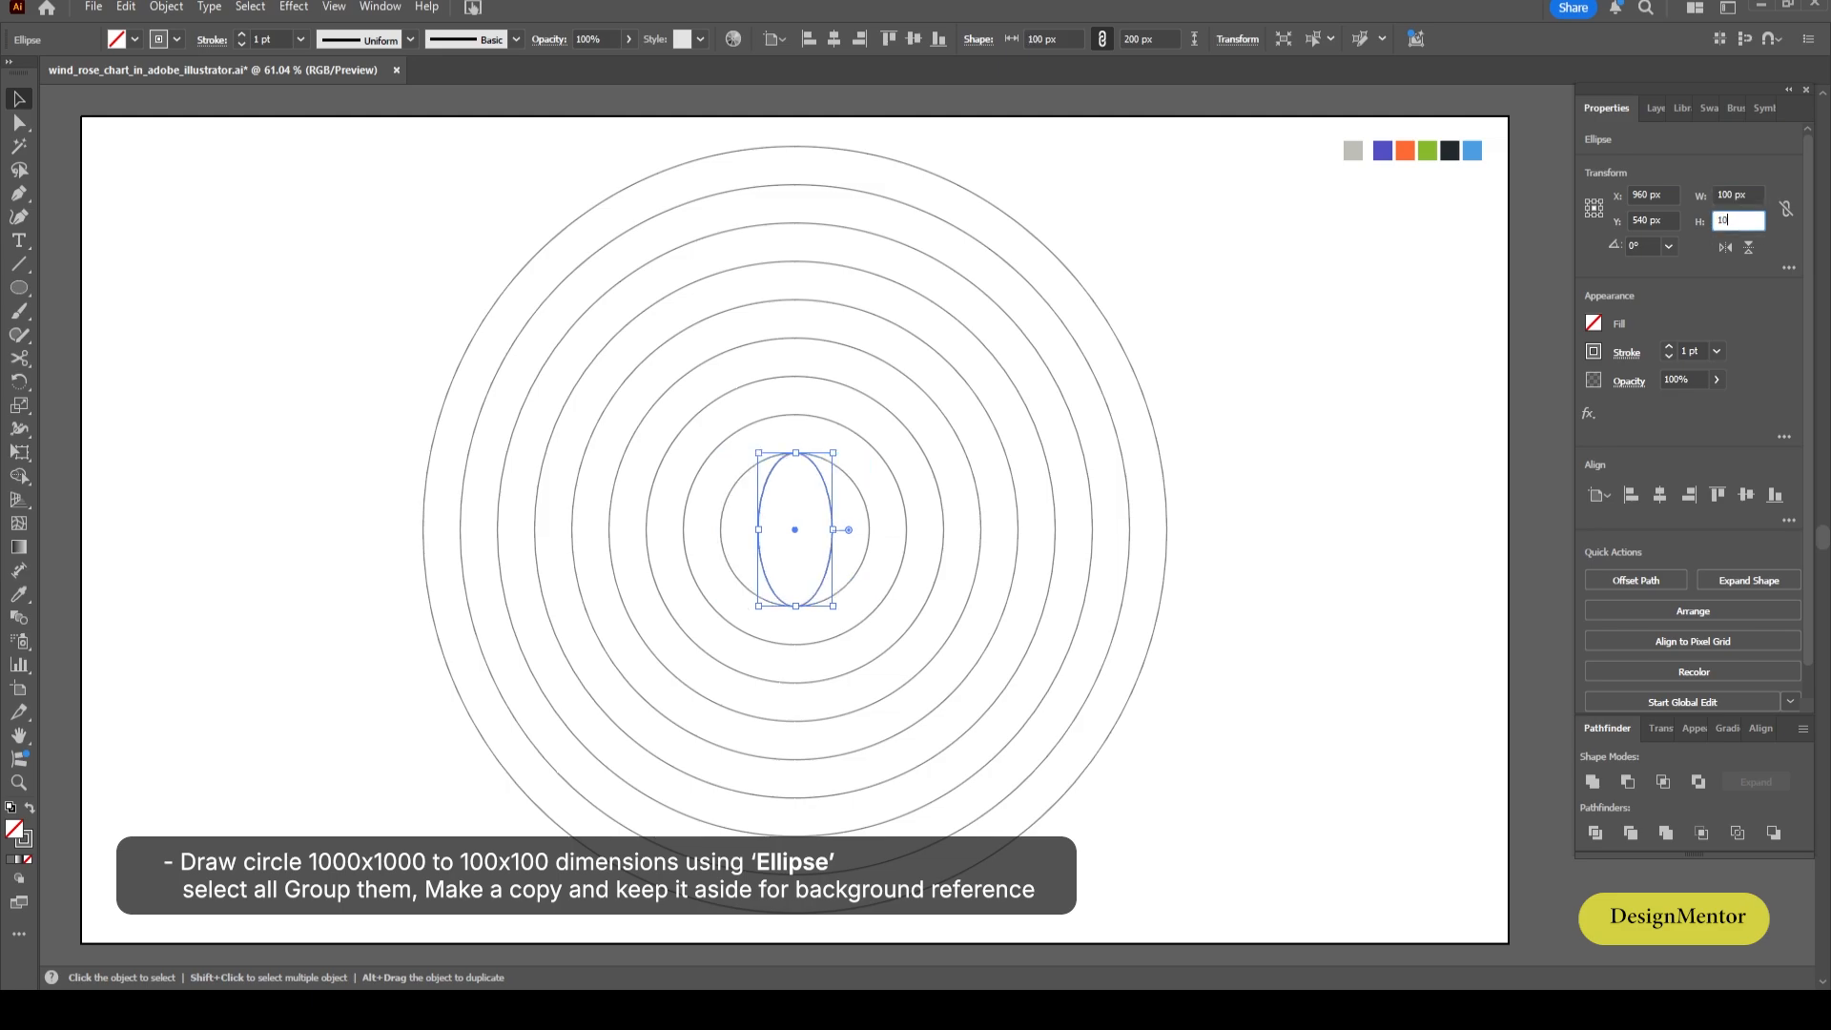
key(Return)
key(ctrl+shift+a)
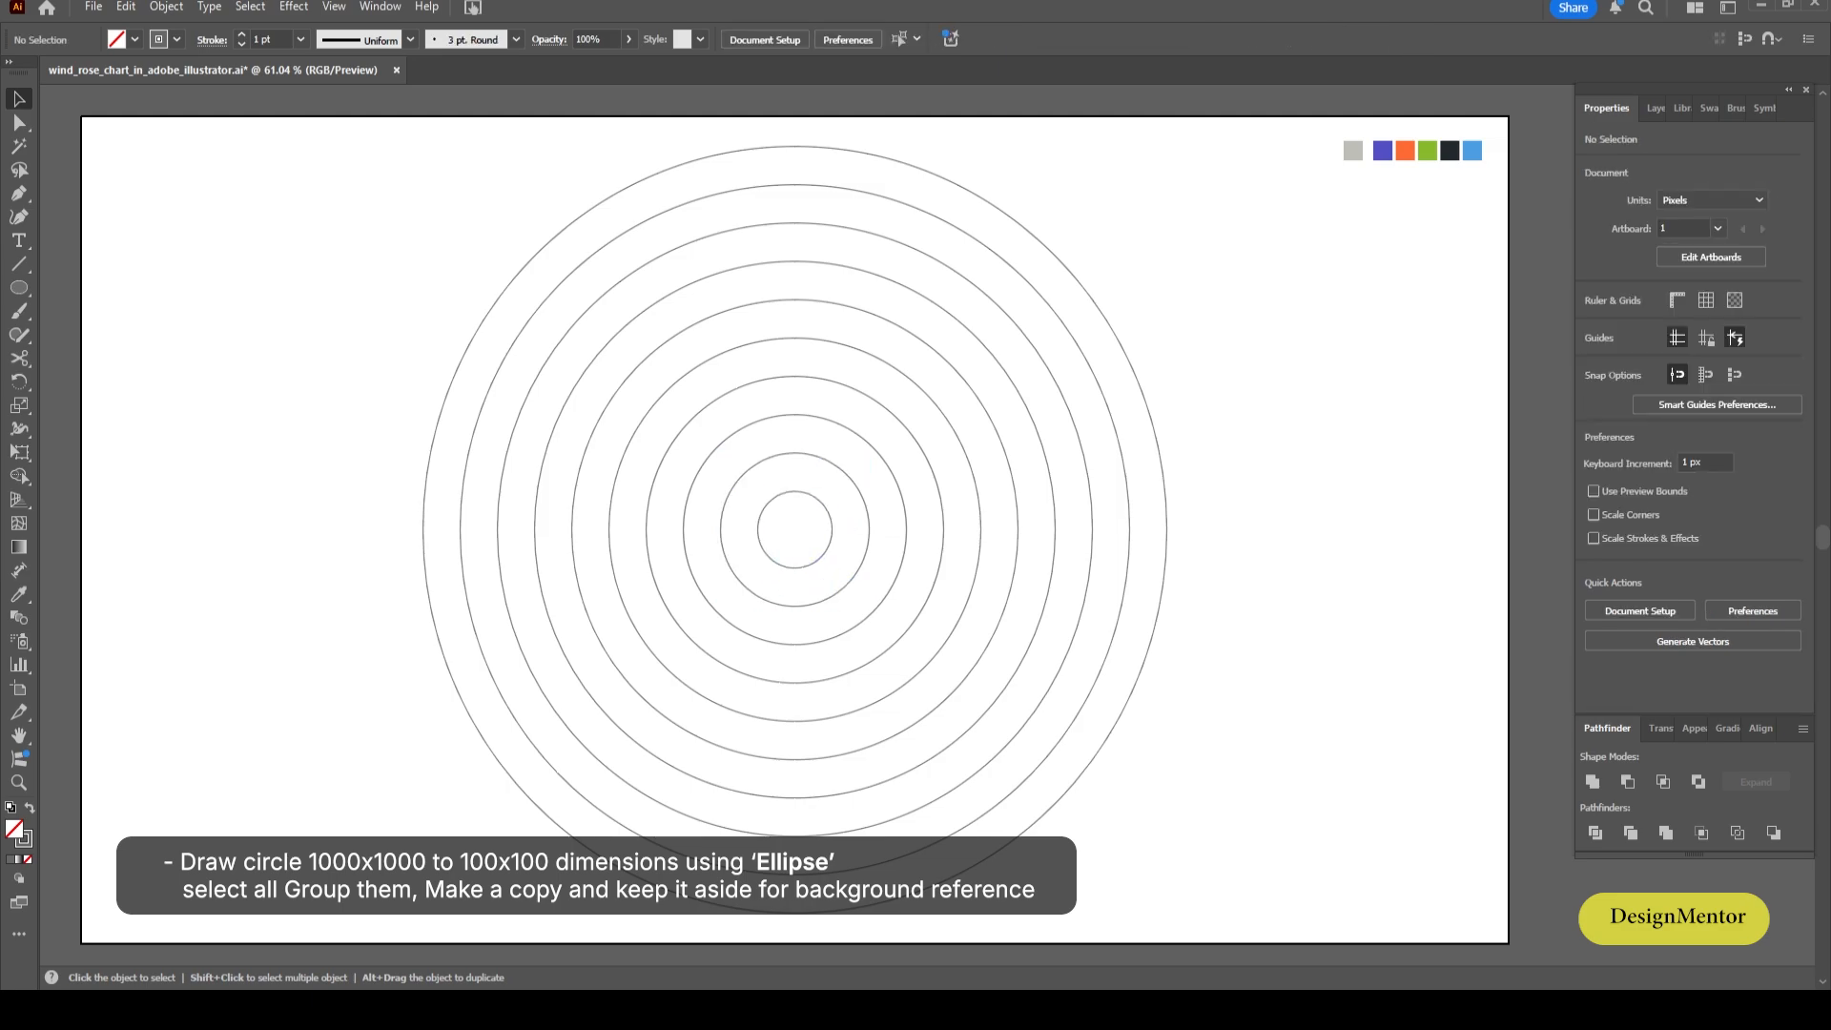
Select all the concentric circles and group them.
drag(437, 184, 833, 547)
right_click(795, 531)
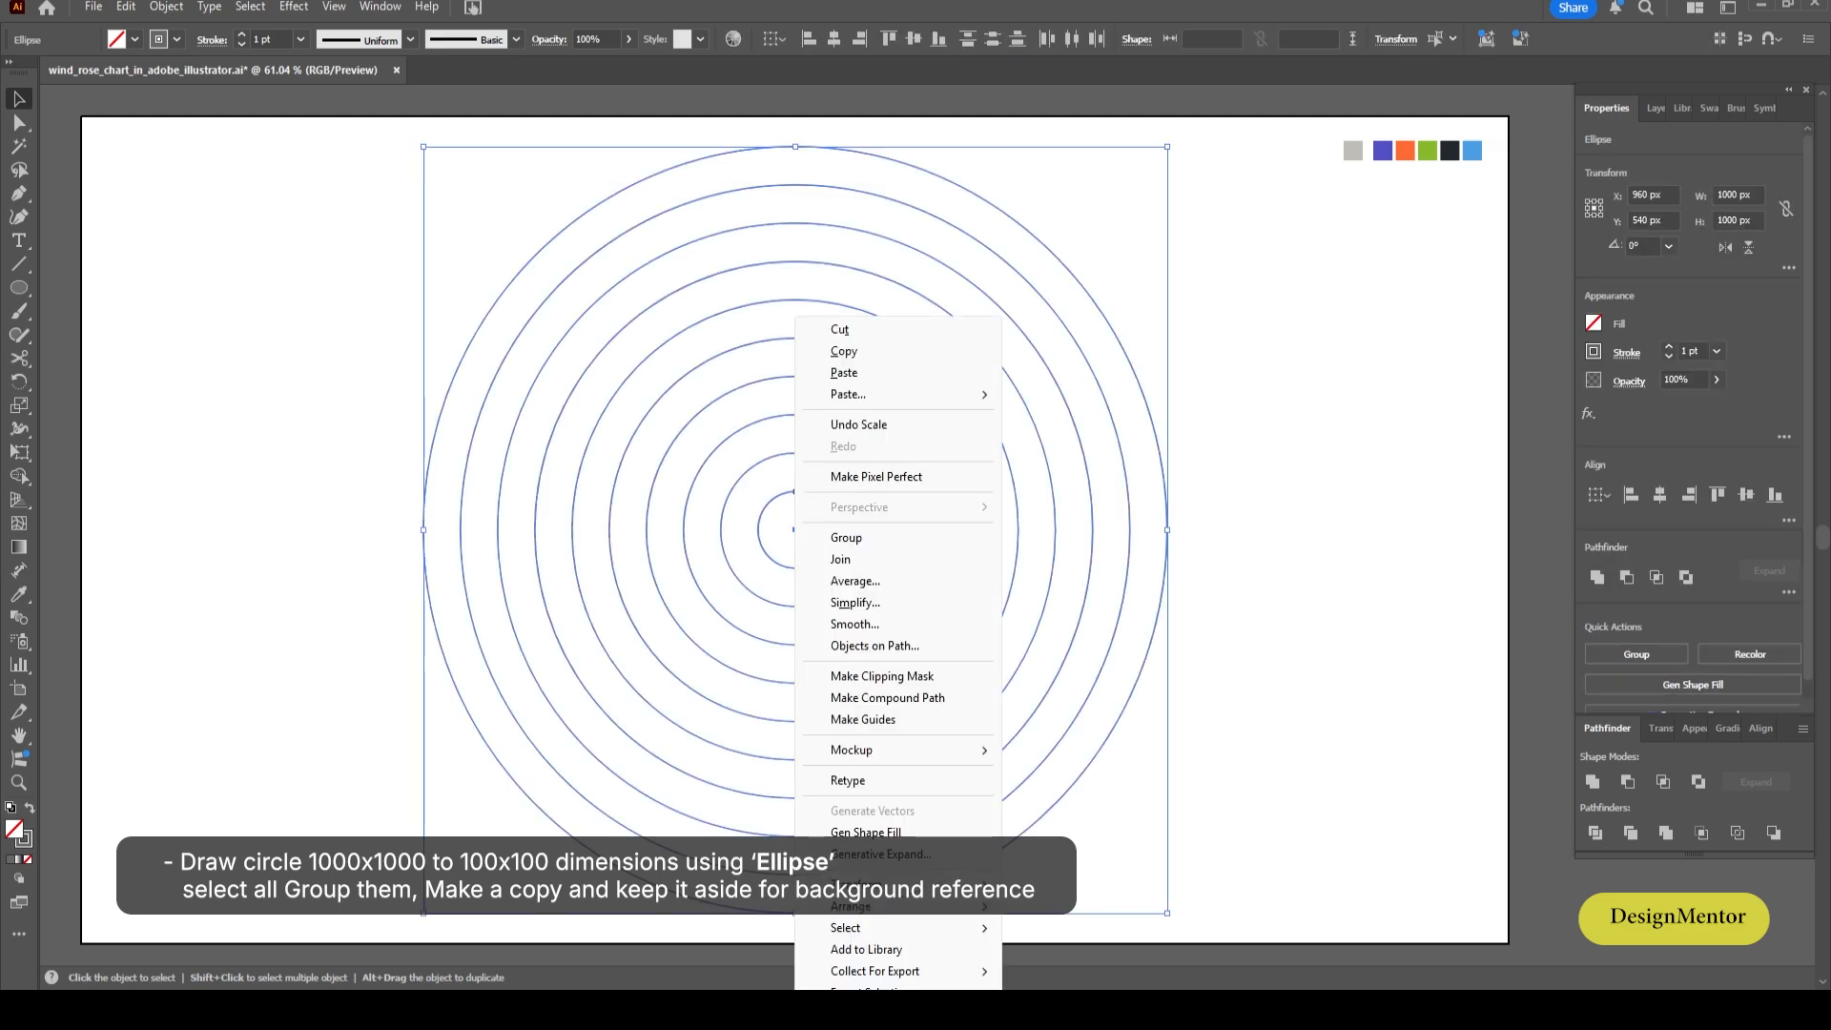
click(830, 538)
key(a)
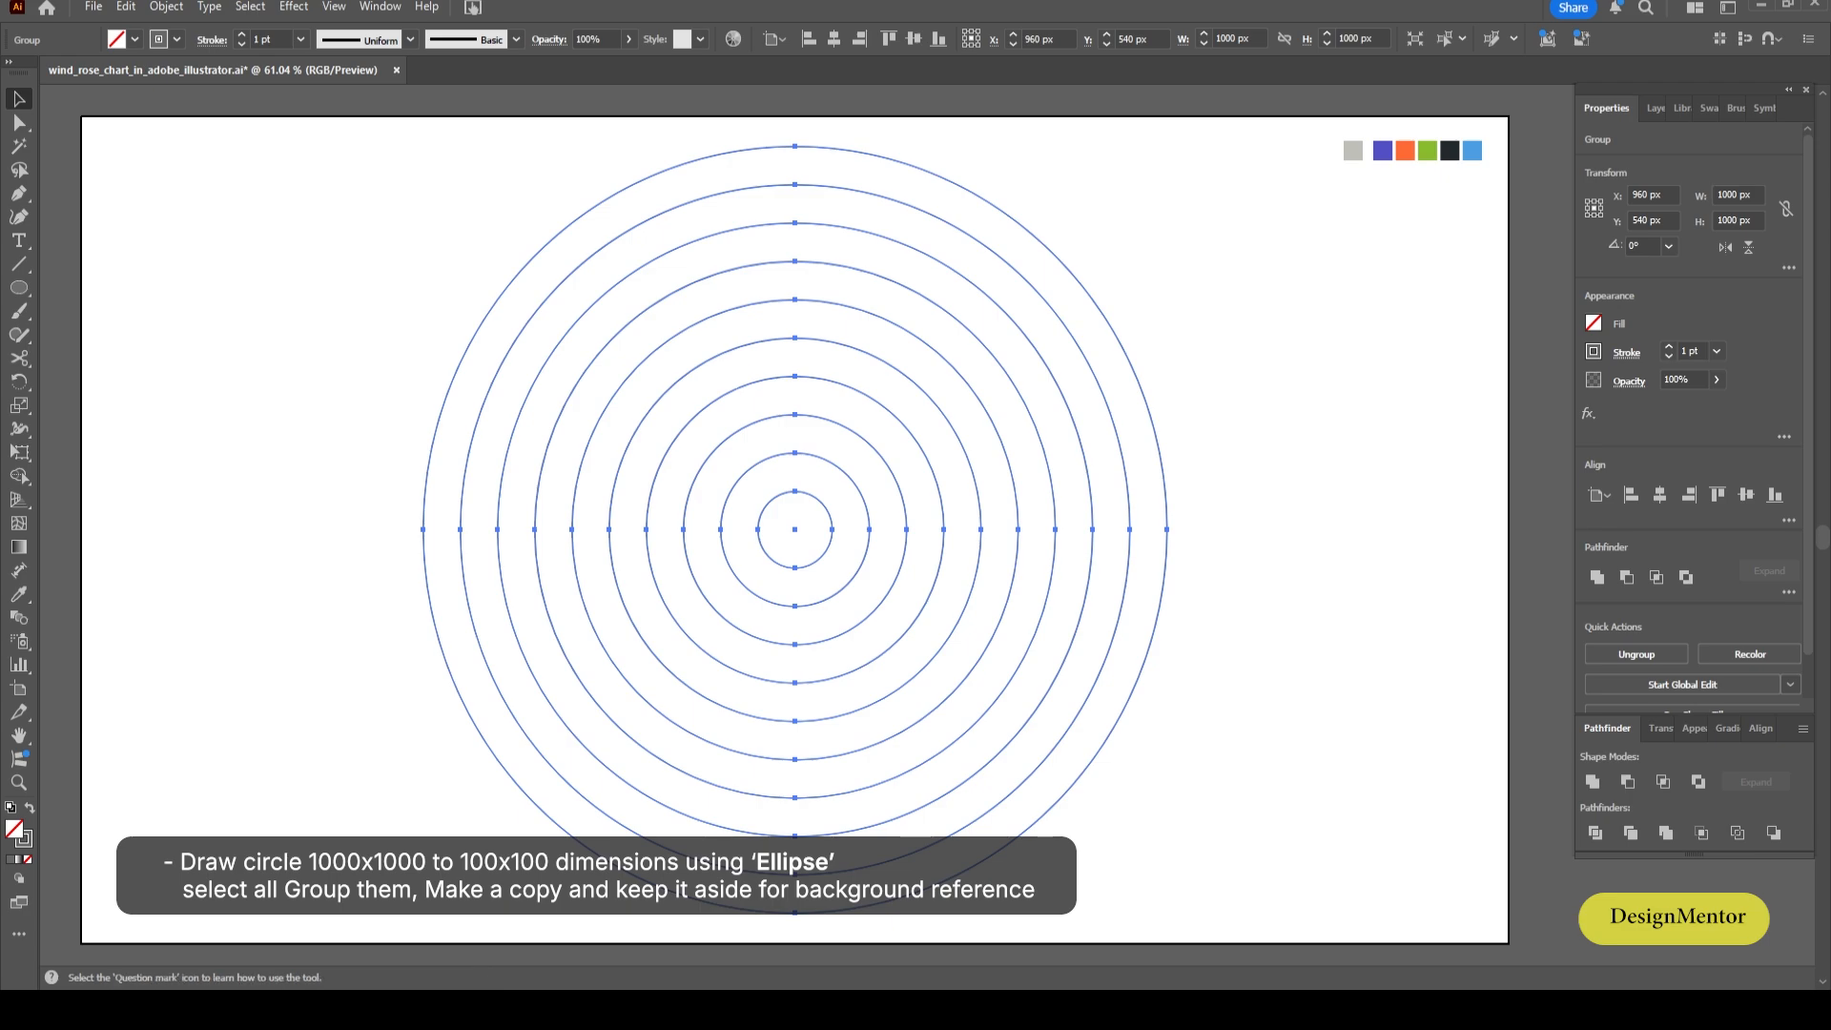
Duplicate the circle group and move the copy horizontally until it sits almost entirely beyond the artboard's right edge, as a background reference.
drag(777, 753, 1693, 753)
key(shift+Right)
key(shift+Right)
key(shift+Right)
key(shift+Right)
key(shift+Right)
key(shift+Right)
key(shift+Right)
key(shift+Right)
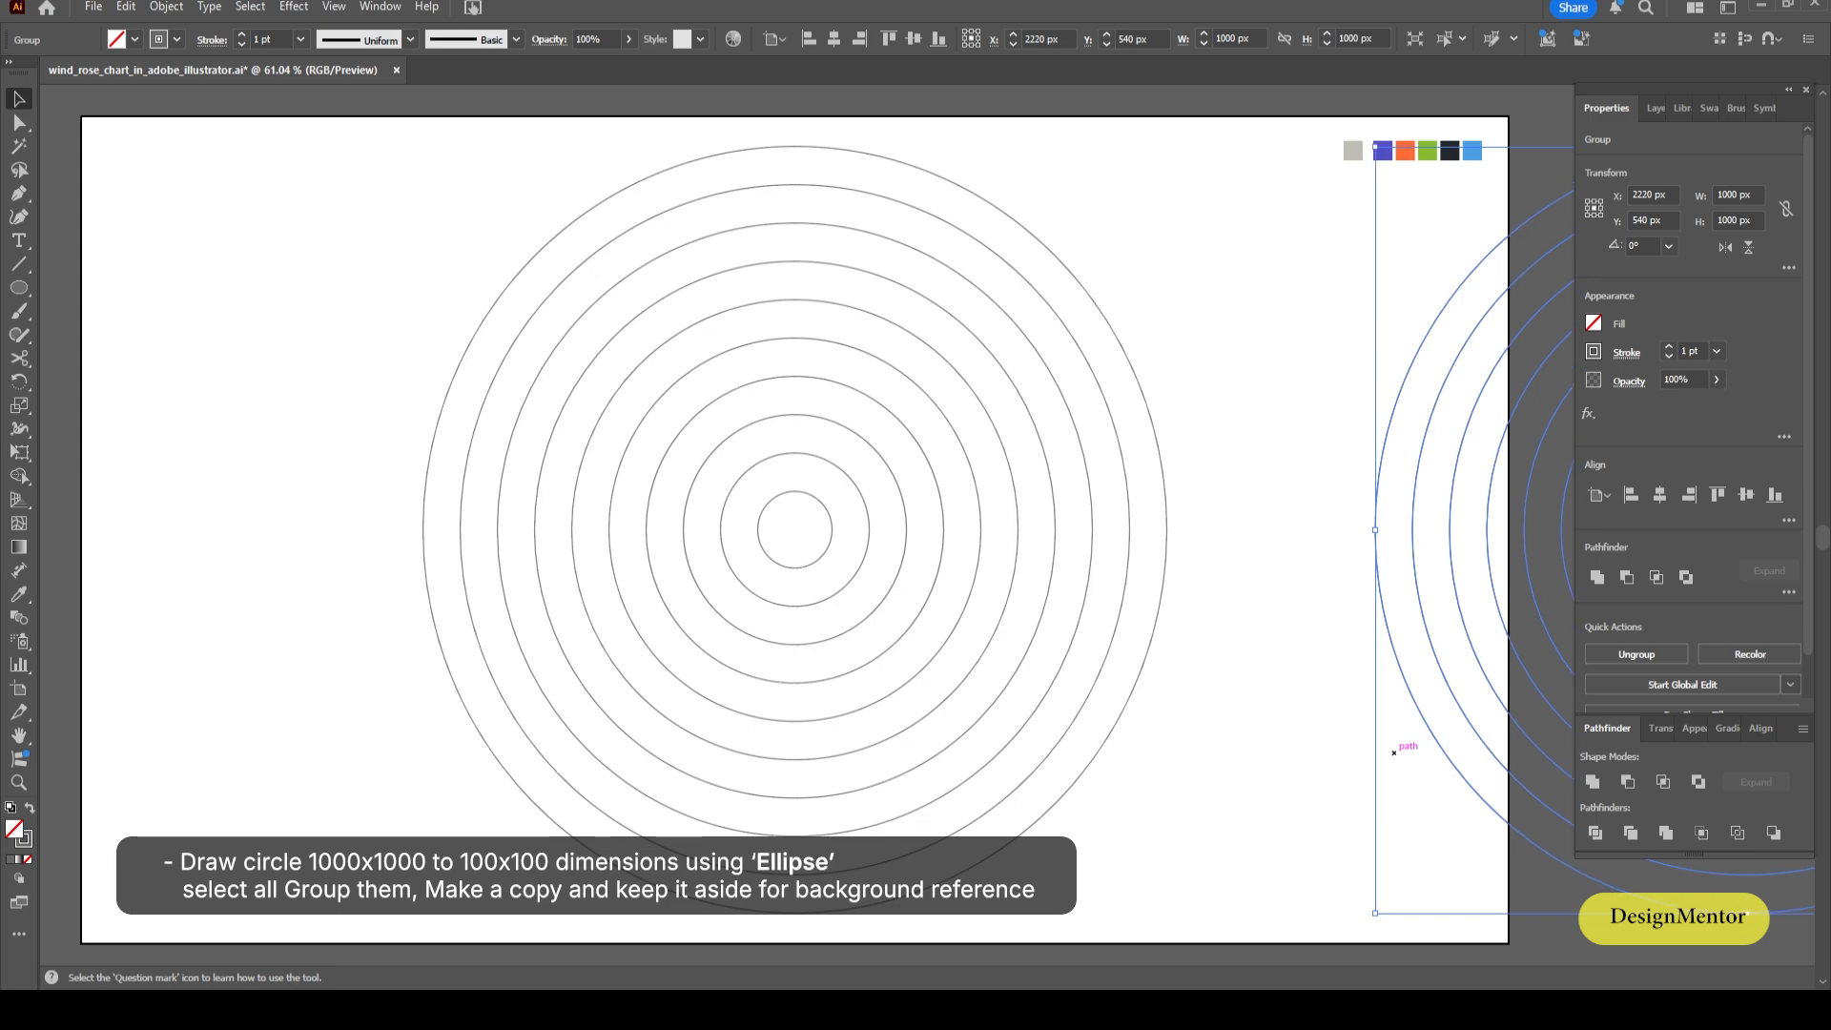
key(shift+Right)
key(shift+Right)
key(shift+Right)
key(shift+Right)
key(shift+Right)
key(shift+Right)
key(shift+Right)
key(shift+Right)
key(shift+Right)
key(shift+Right)
key(shift+Right)
key(shift+Right)
key(shift+Right)
key(shift+Right)
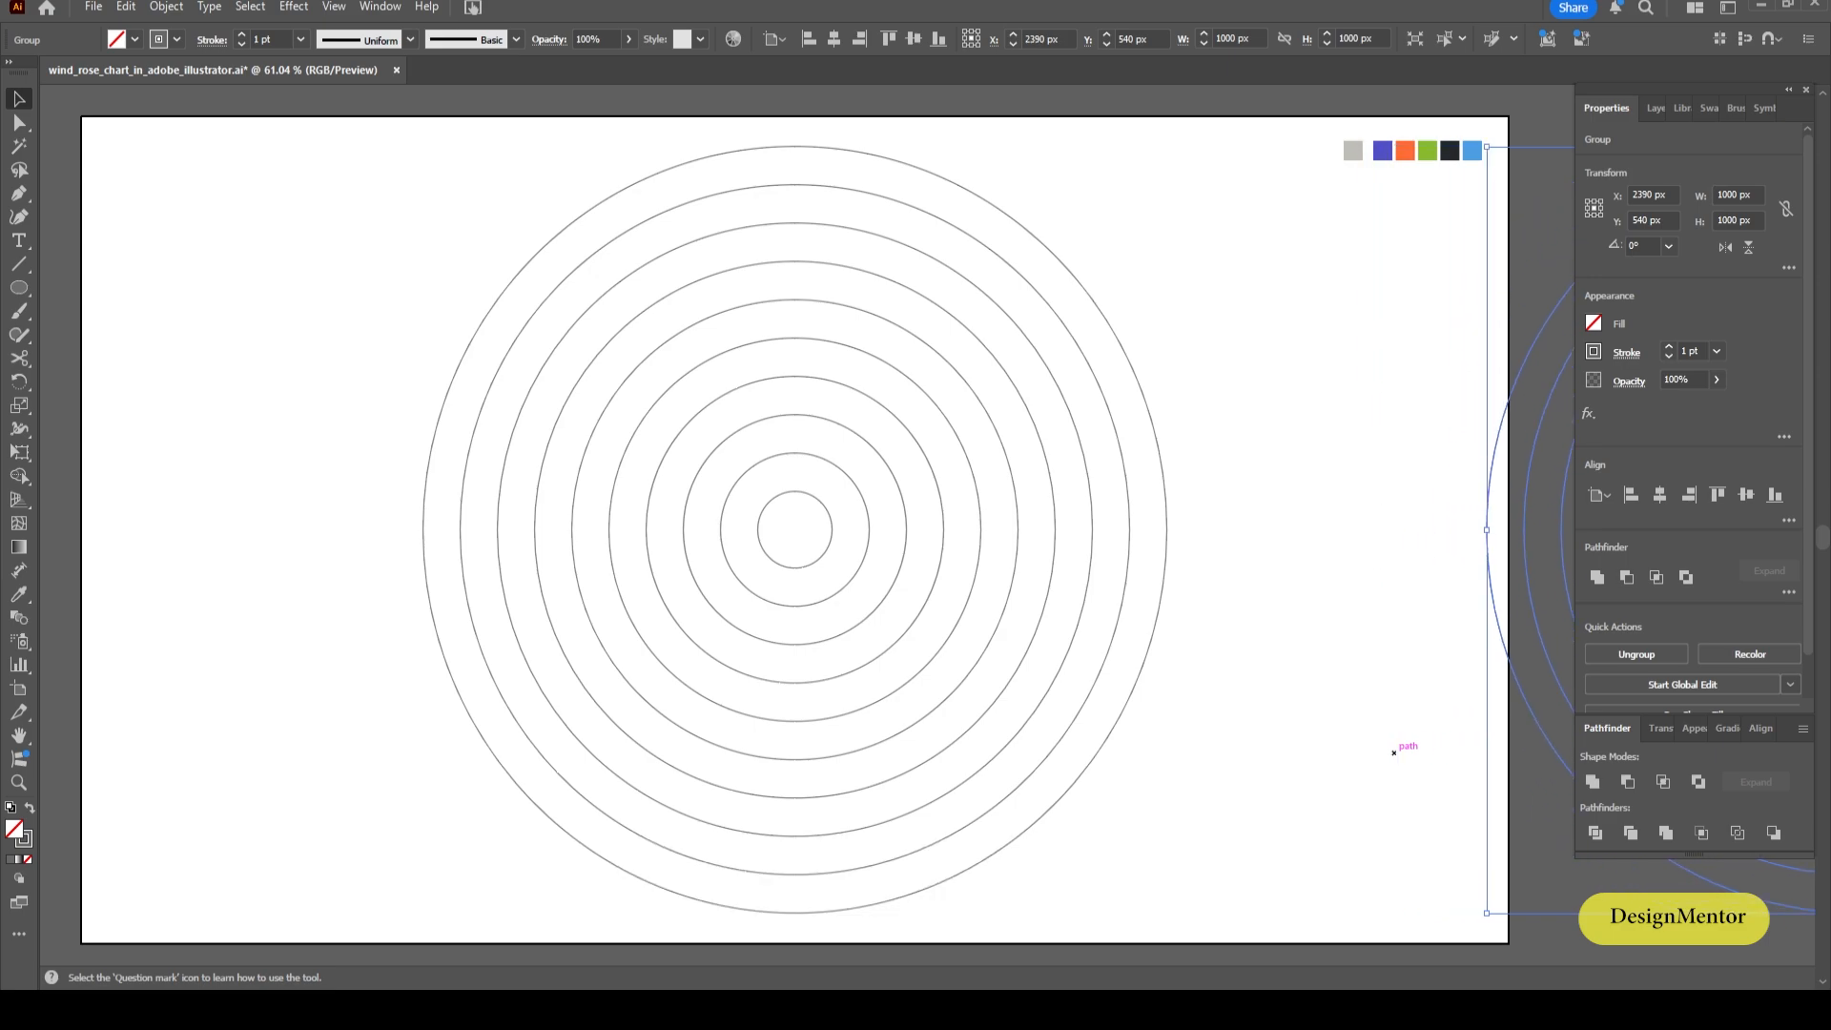
key(shift+Right)
key(ctrl+shift+a)
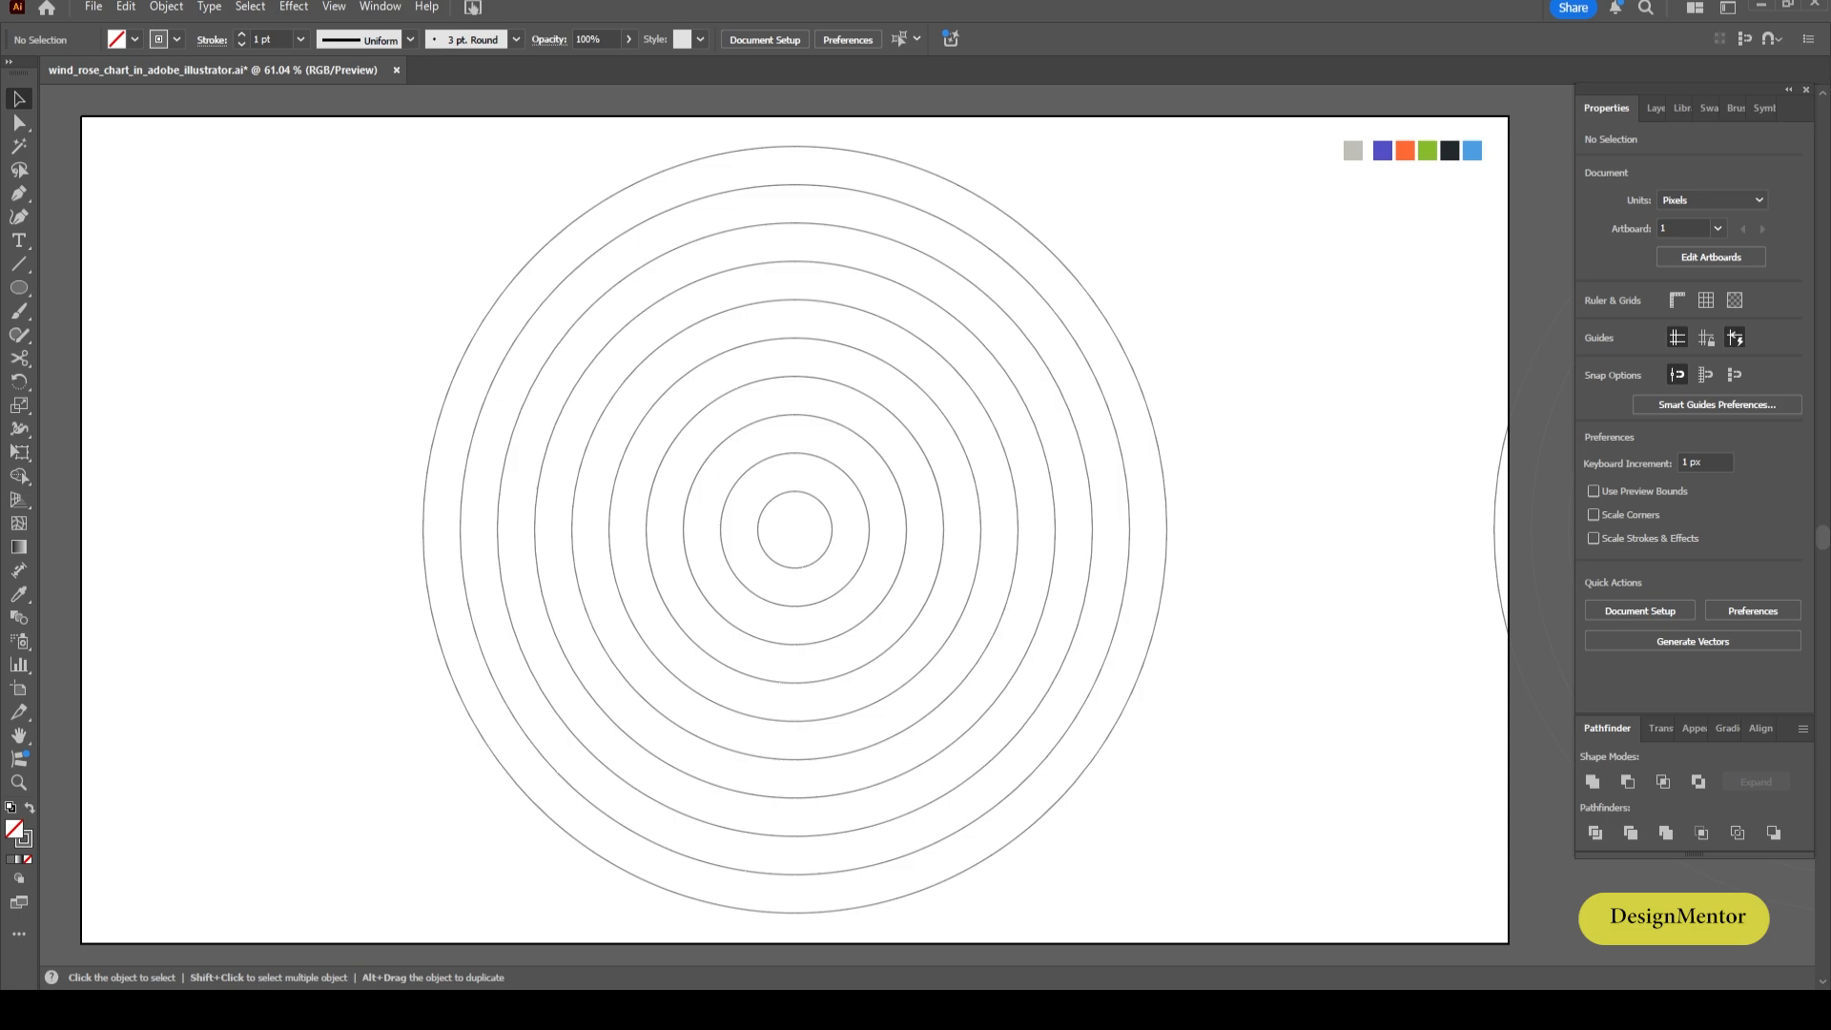
Draw a vertical line about 476 px long from inside the innermost circle to just above the outermost one, centred horizontally.
click(19, 264)
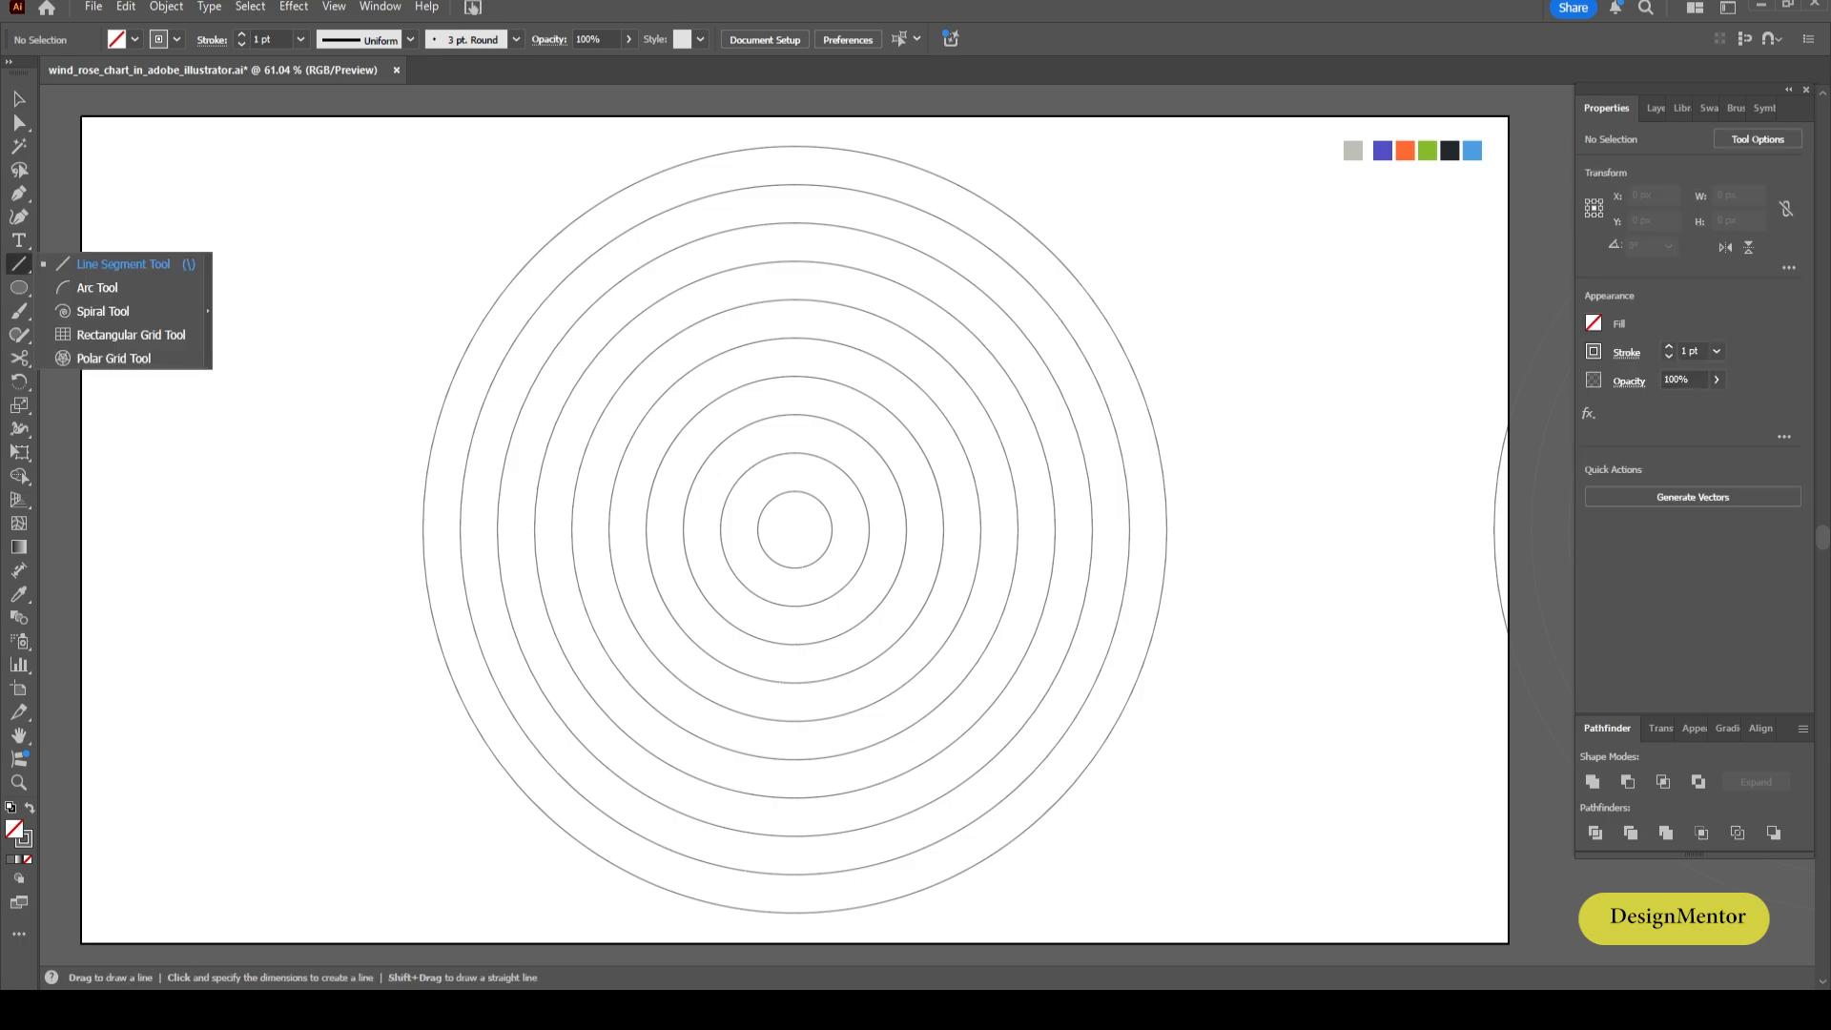
click(110, 264)
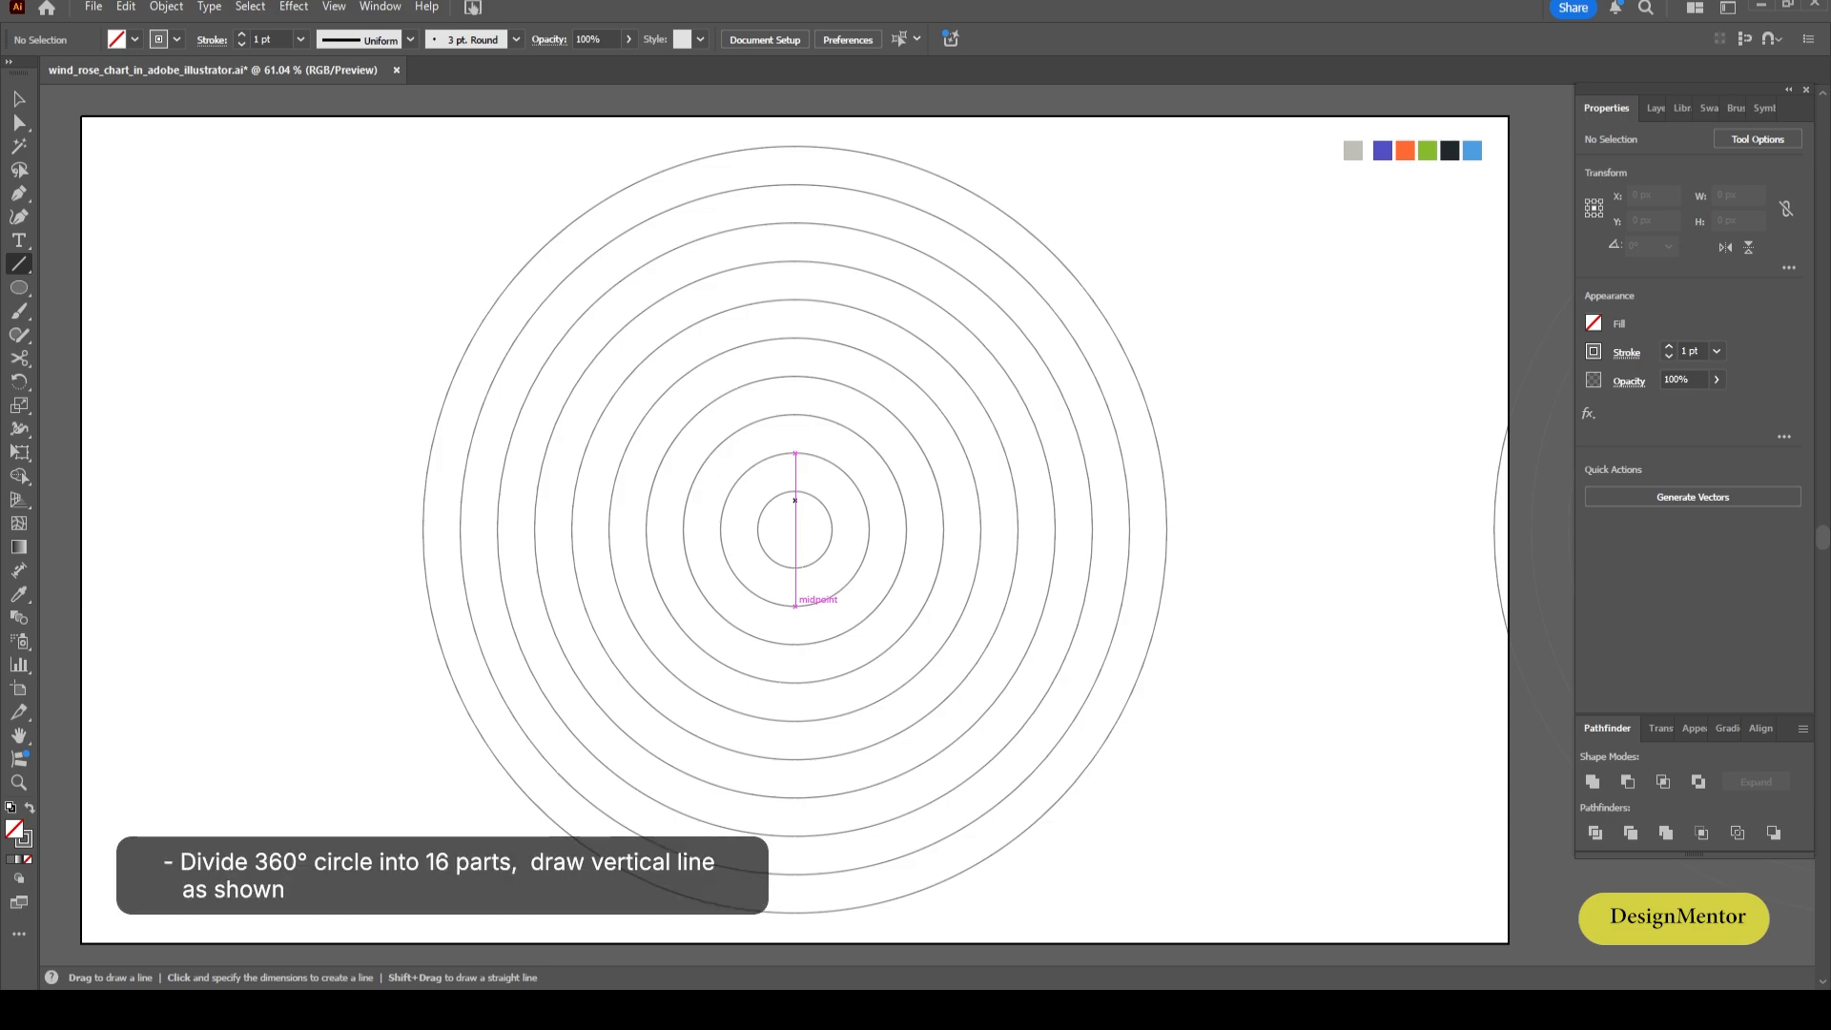
drag(795, 499, 796, 135)
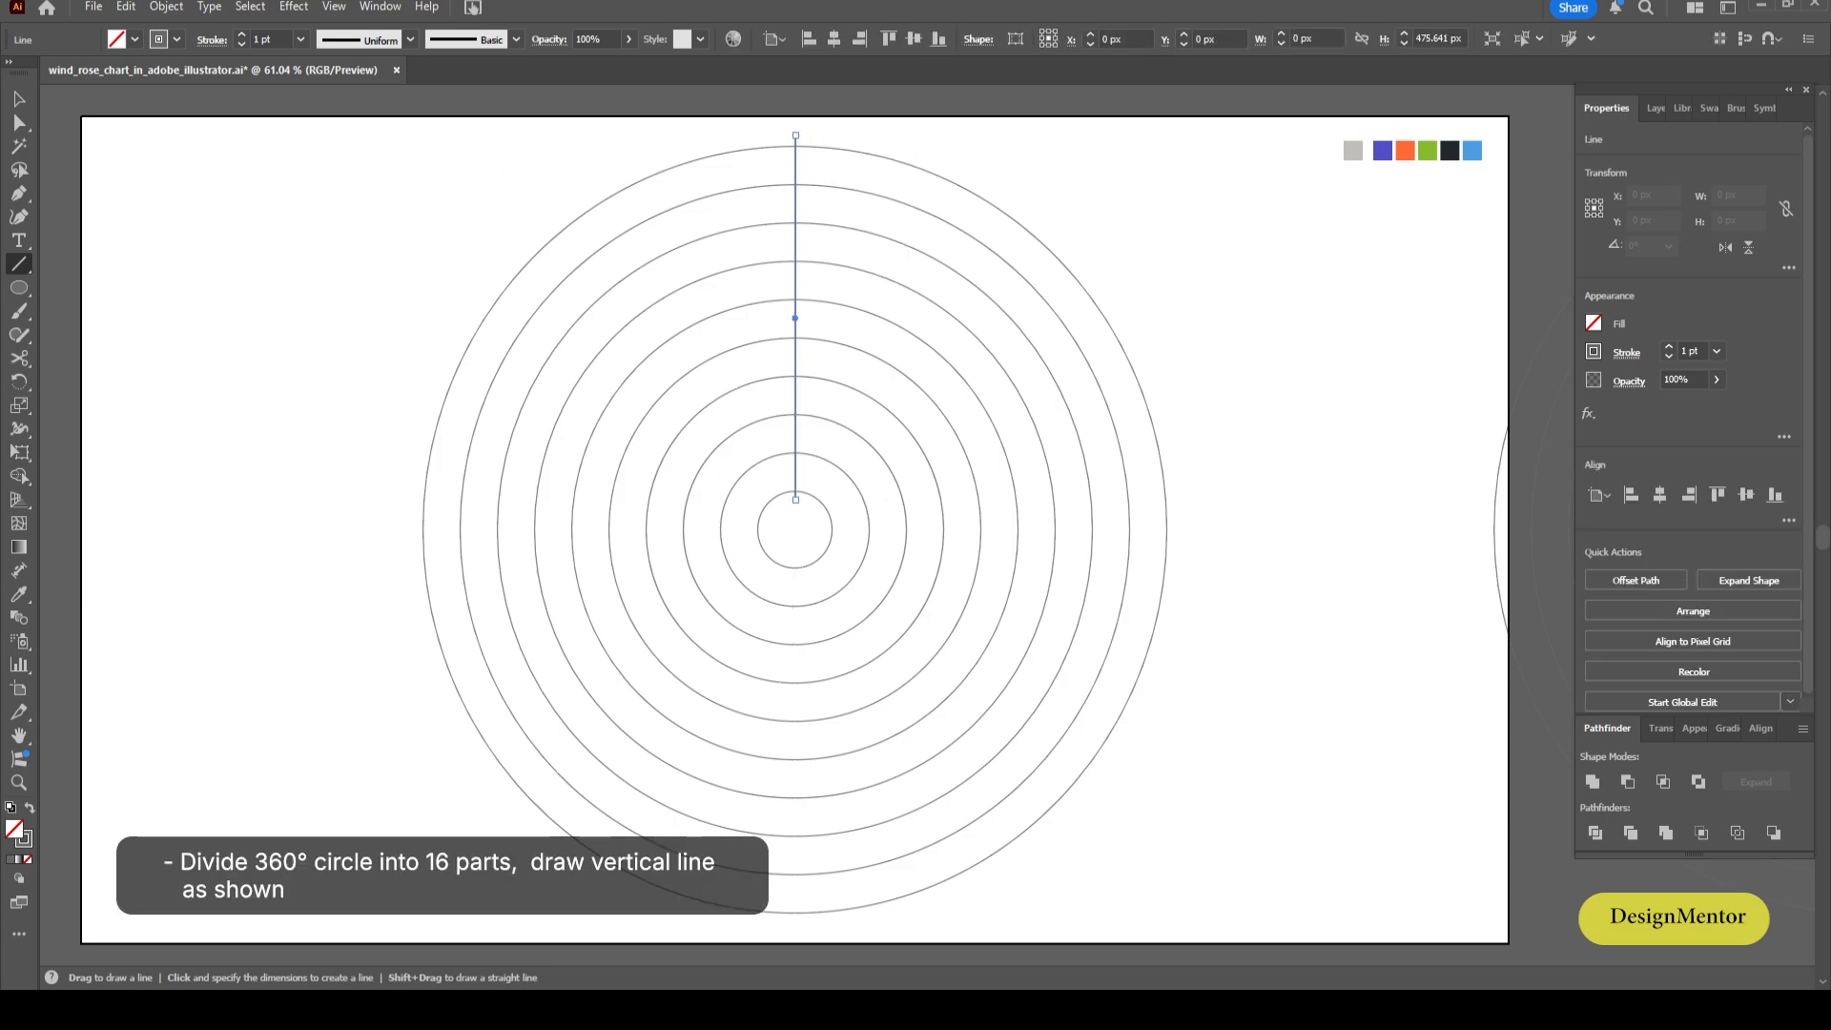
key(v)
click(1661, 494)
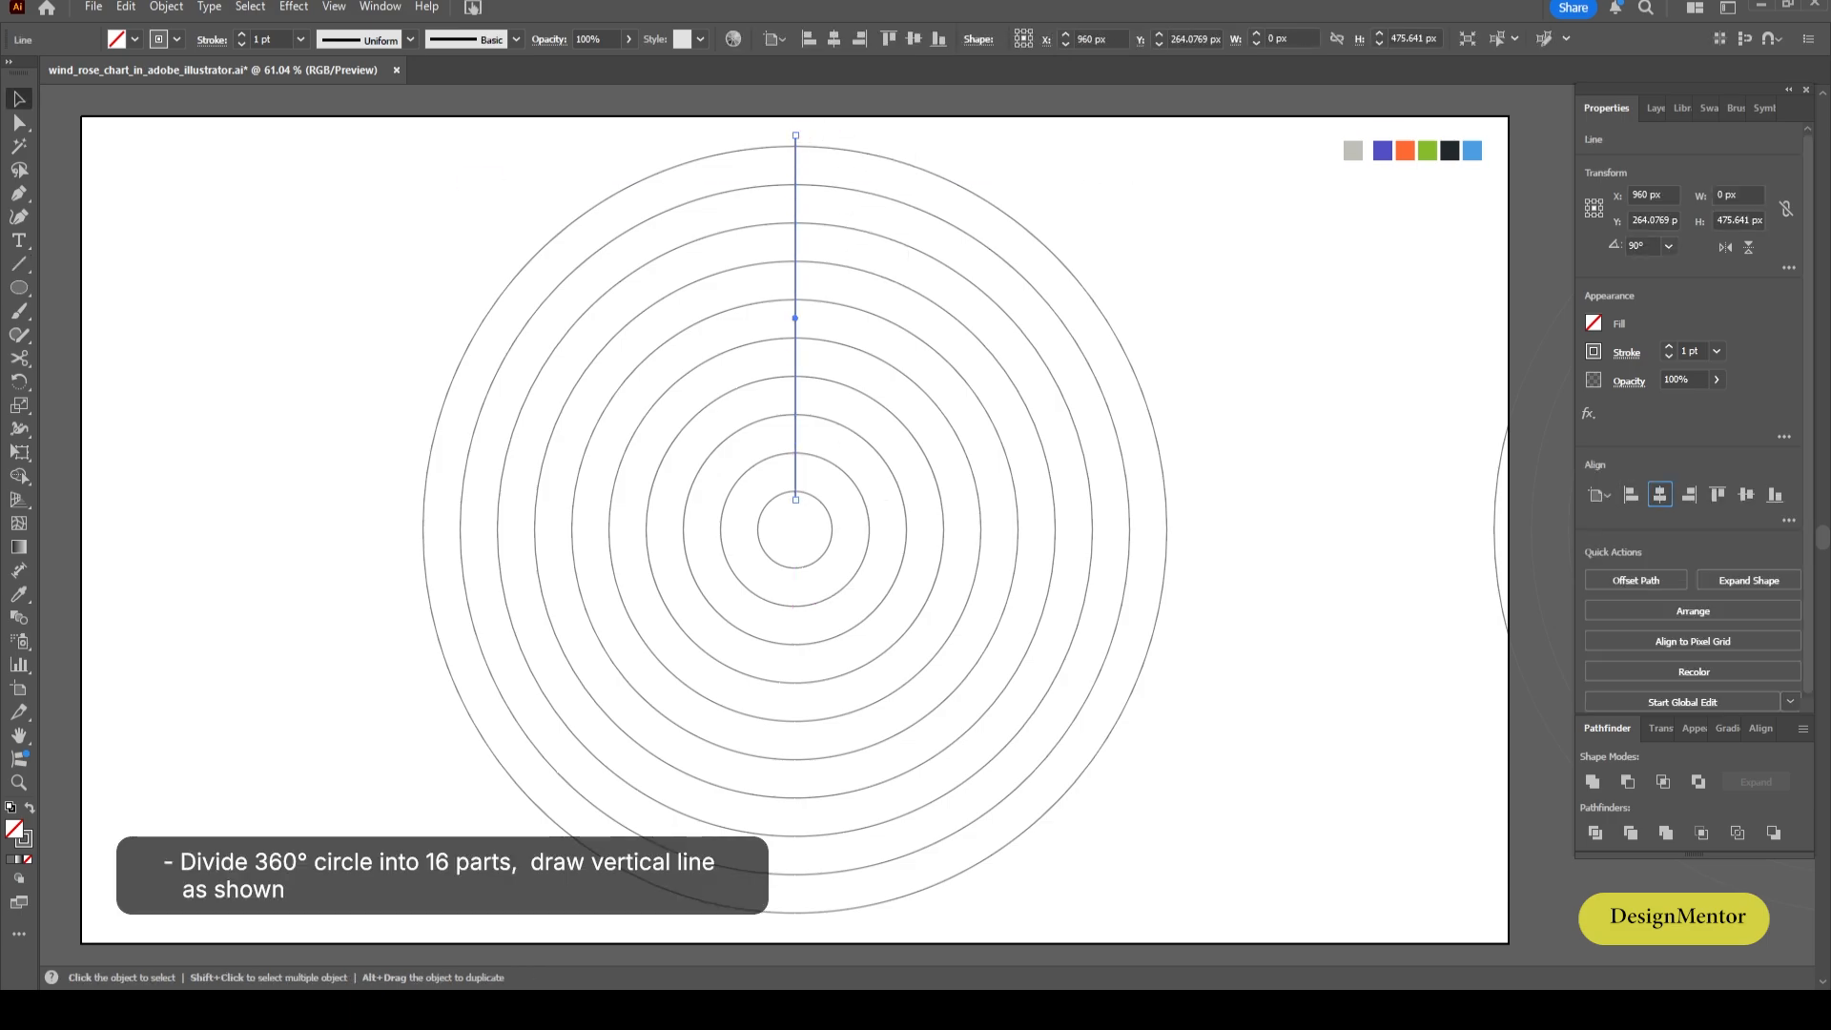
key(ctrl+shift+a)
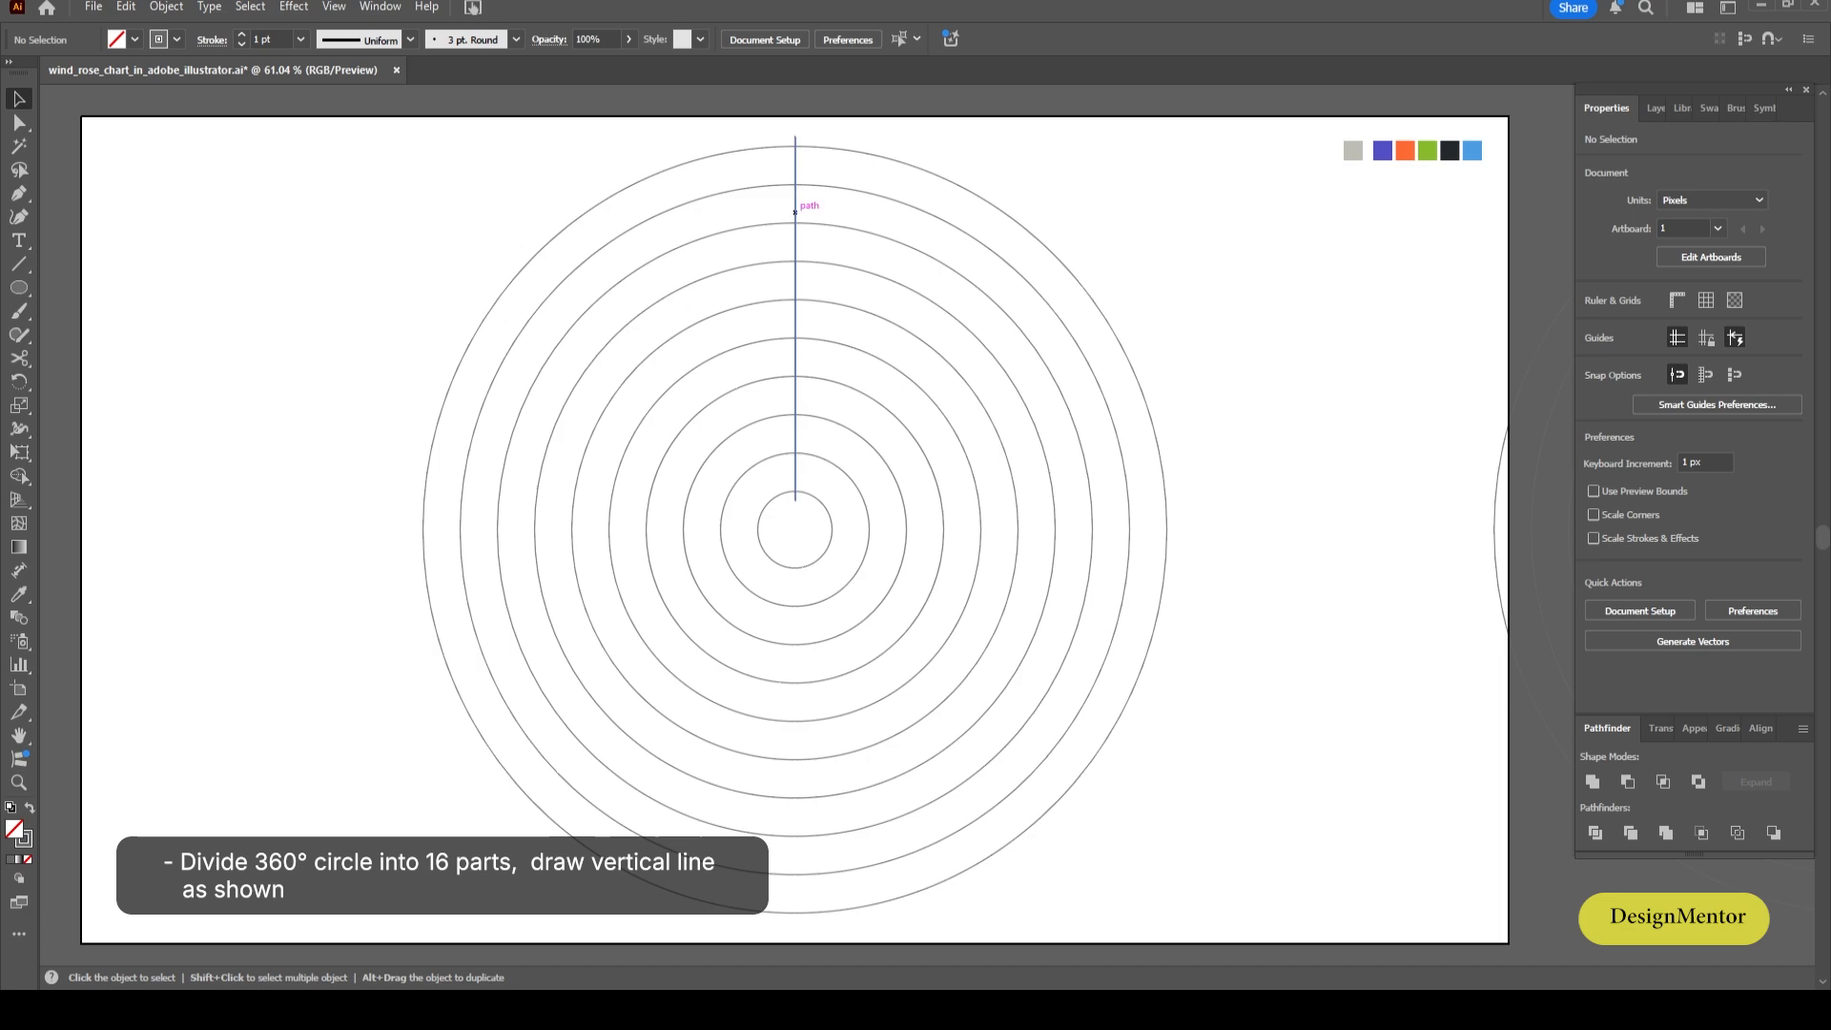
Create a copy of the vertical line rotated 22.5° about the circles' common centre.
click(795, 195)
key(r)
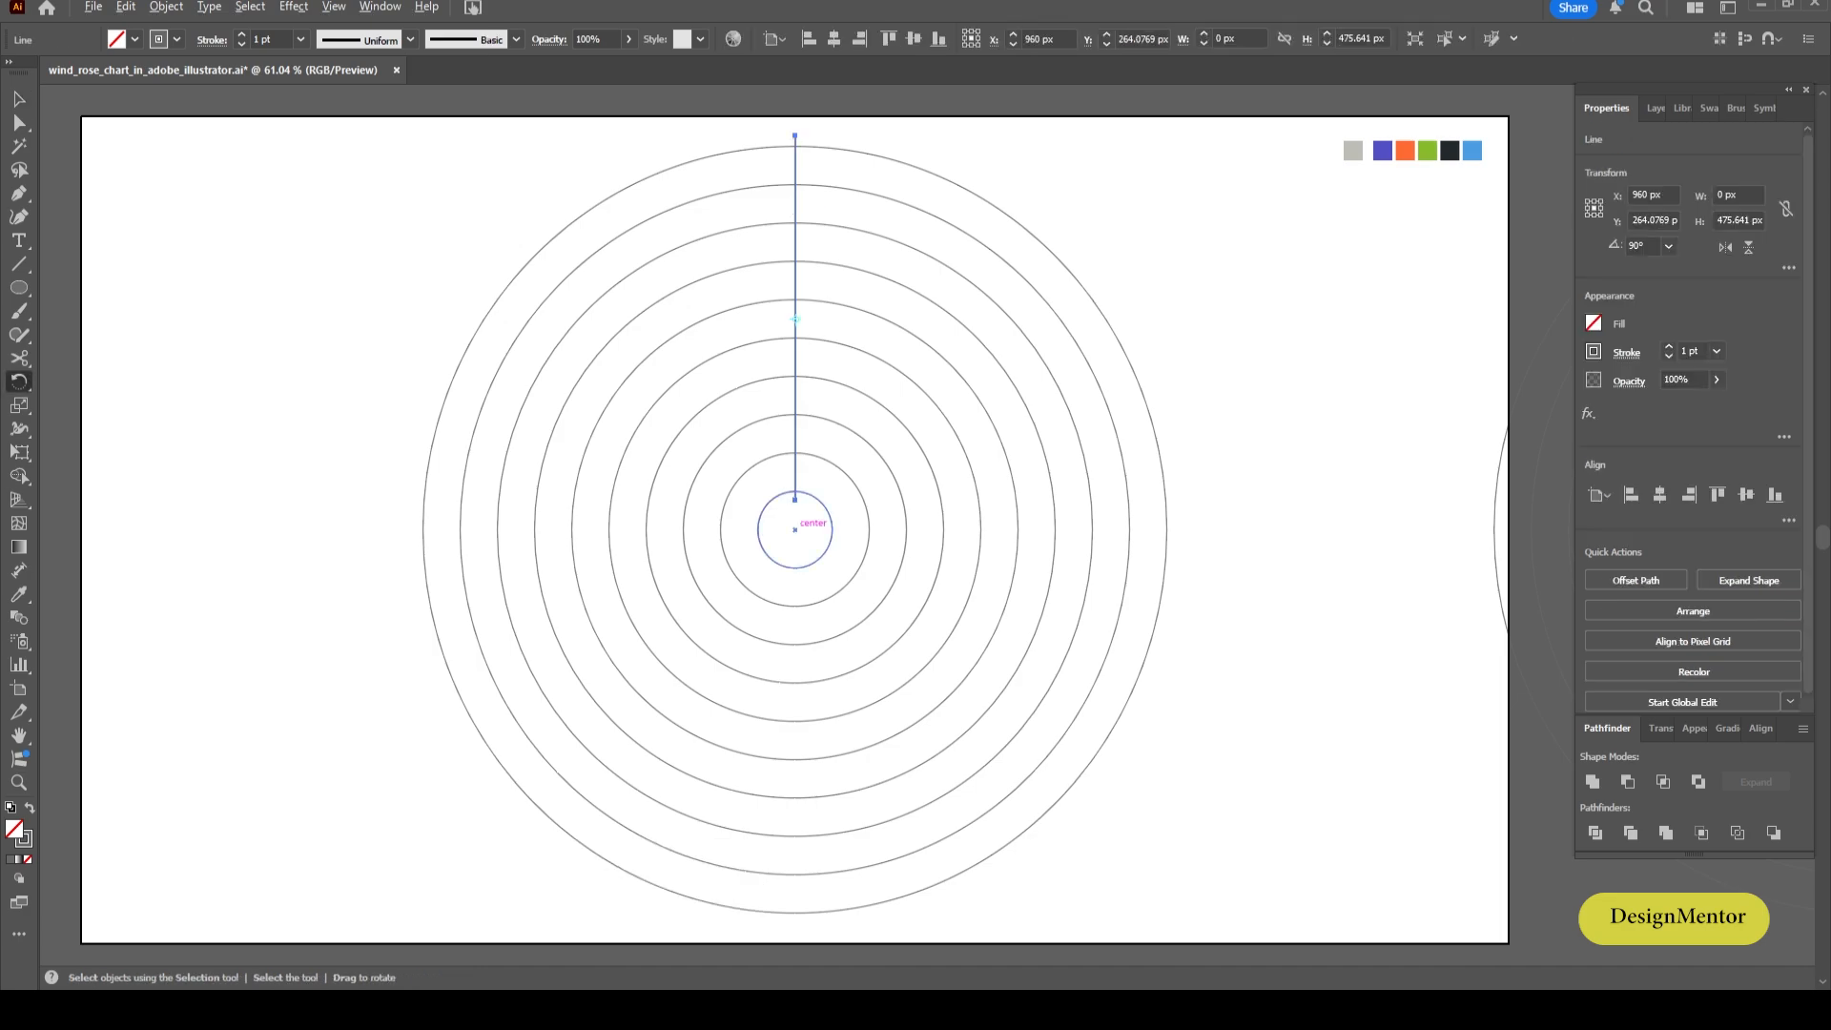
alt+click(796, 529)
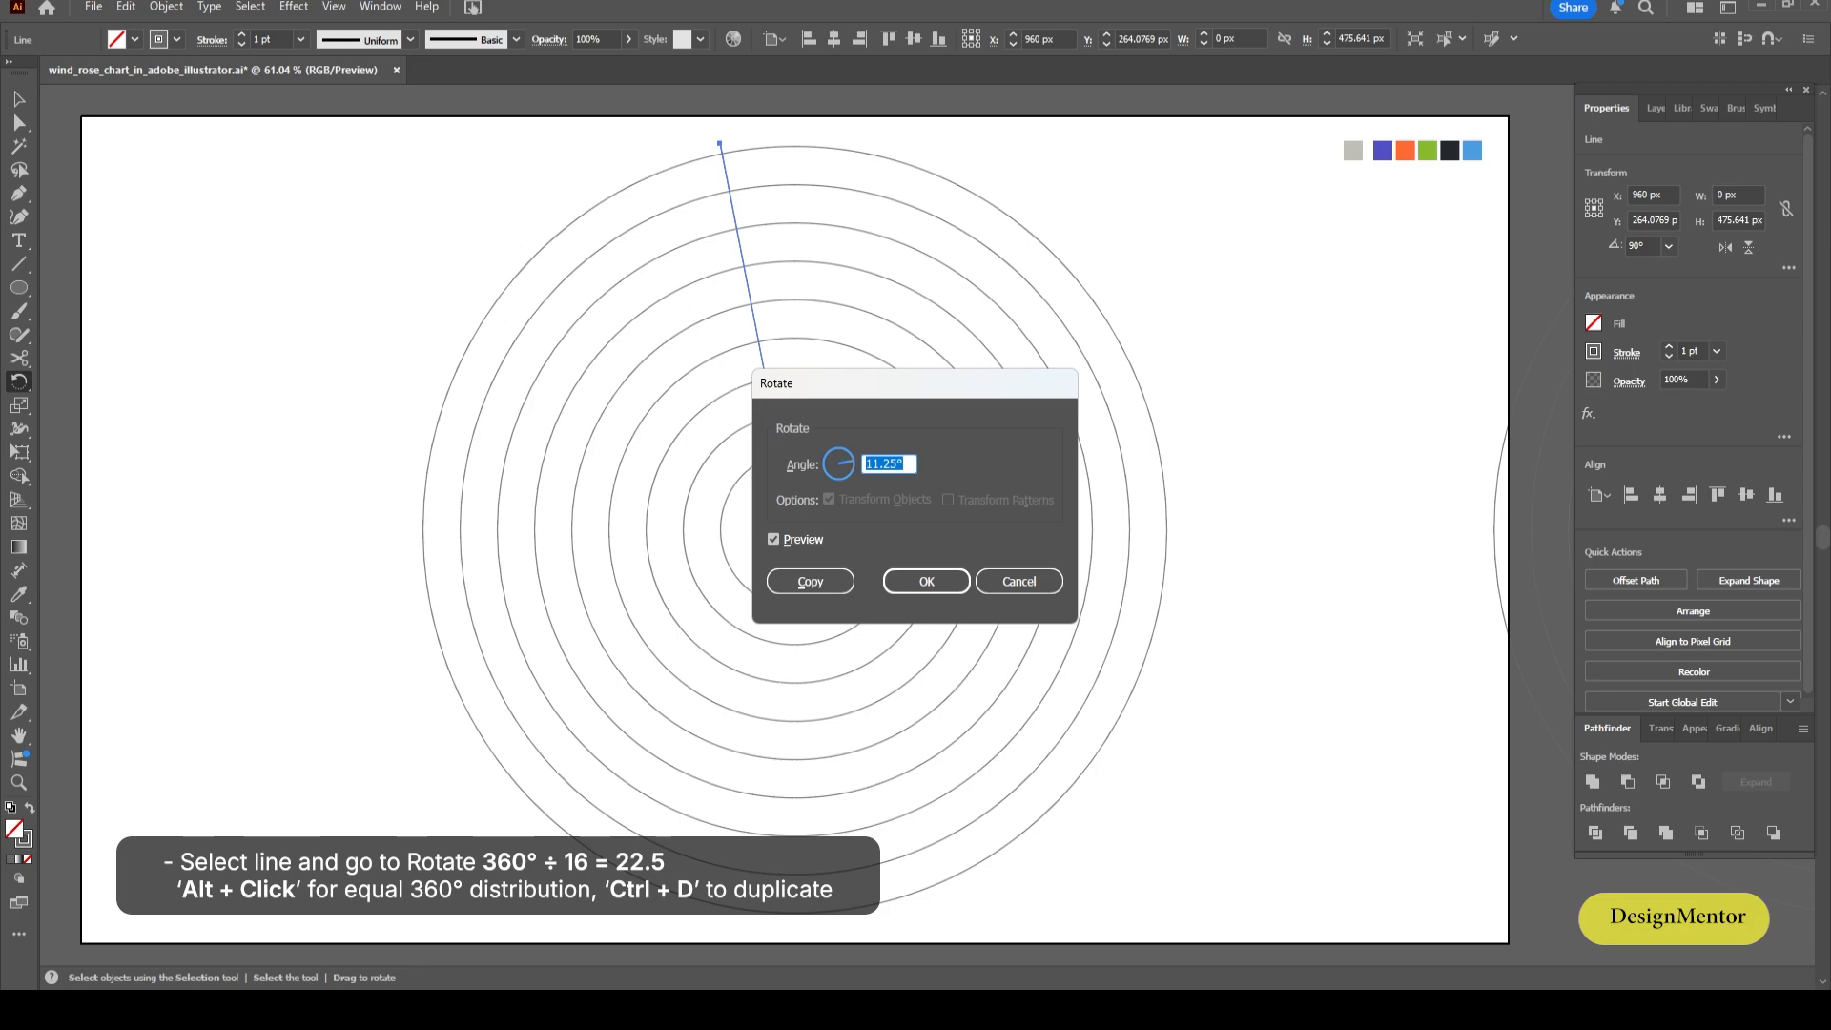
text(22)
click(810, 581)
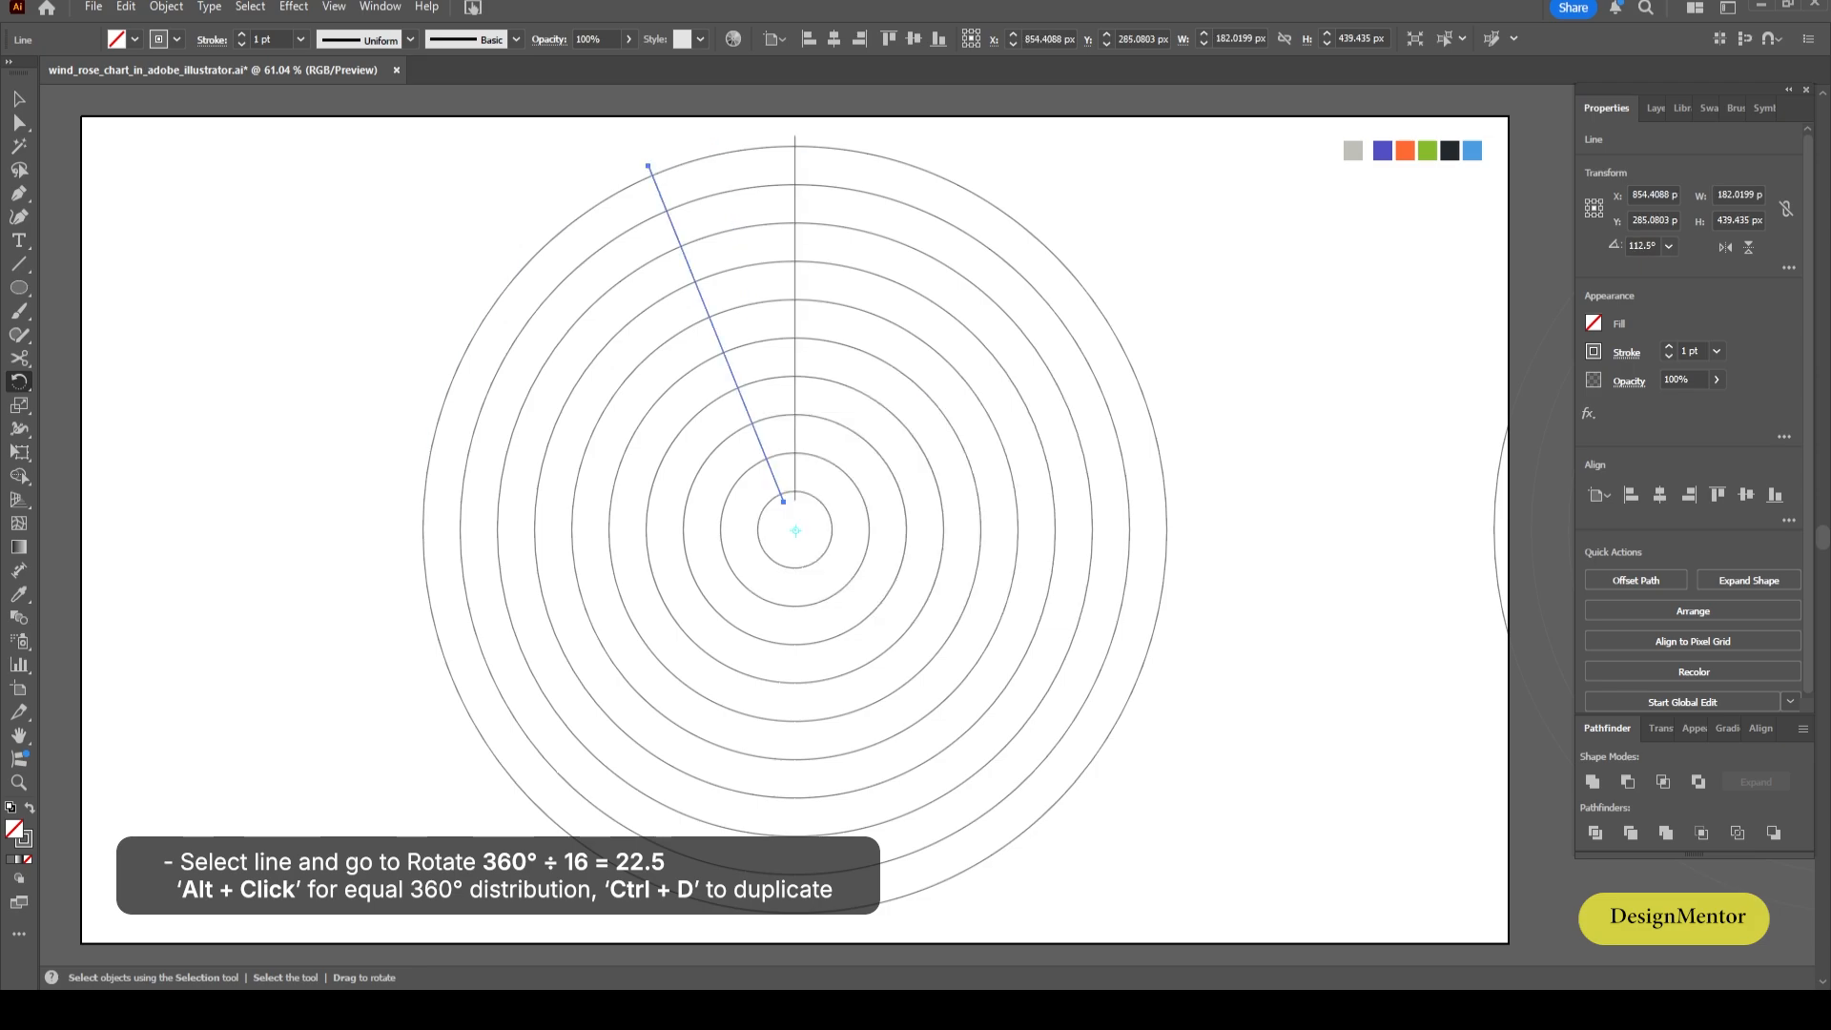
Repeat the 22.5° rotated copy until 16 evenly spaced spokes surround the centre, and deselect.
key(ctrl+d)
key(ctrl+d)
key(ctrl+d)
key(ctrl+d)
key(ctrl+d)
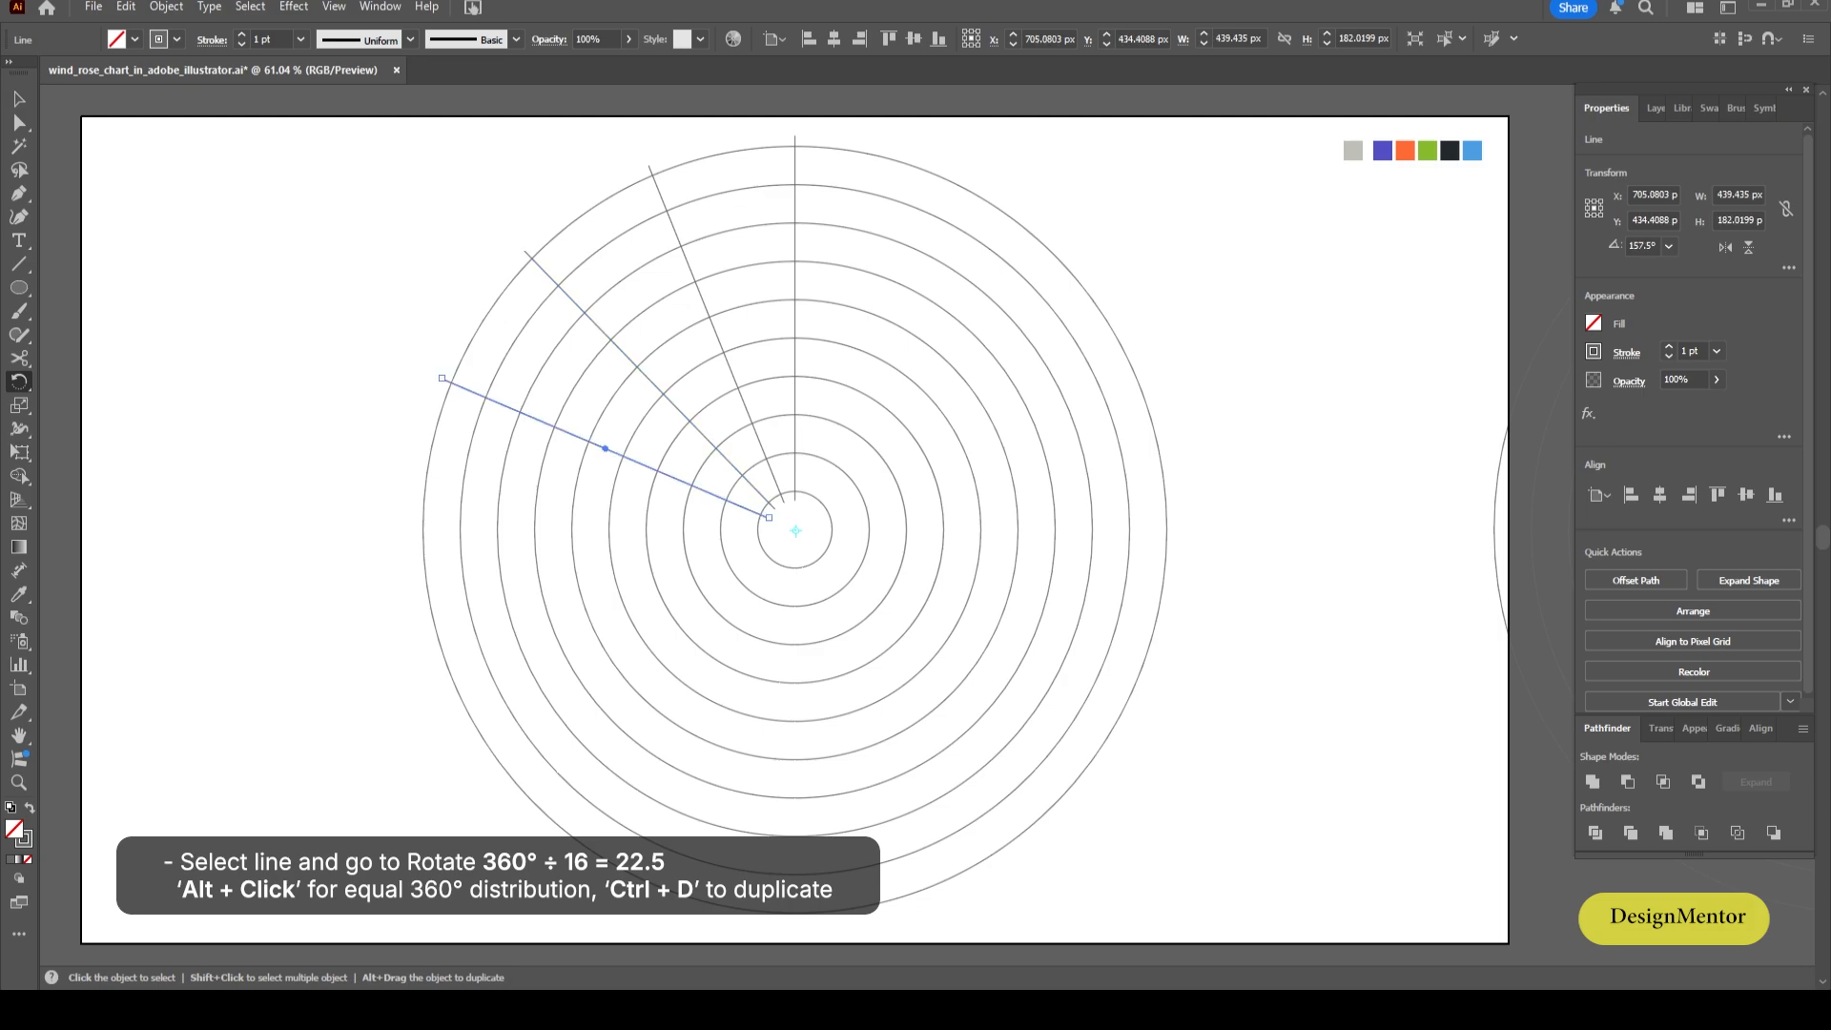
key(ctrl+d)
key(ctrl+d)
key(ctrl+d)
key(ctrl+d)
key(ctrl+d)
key(ctrl+d)
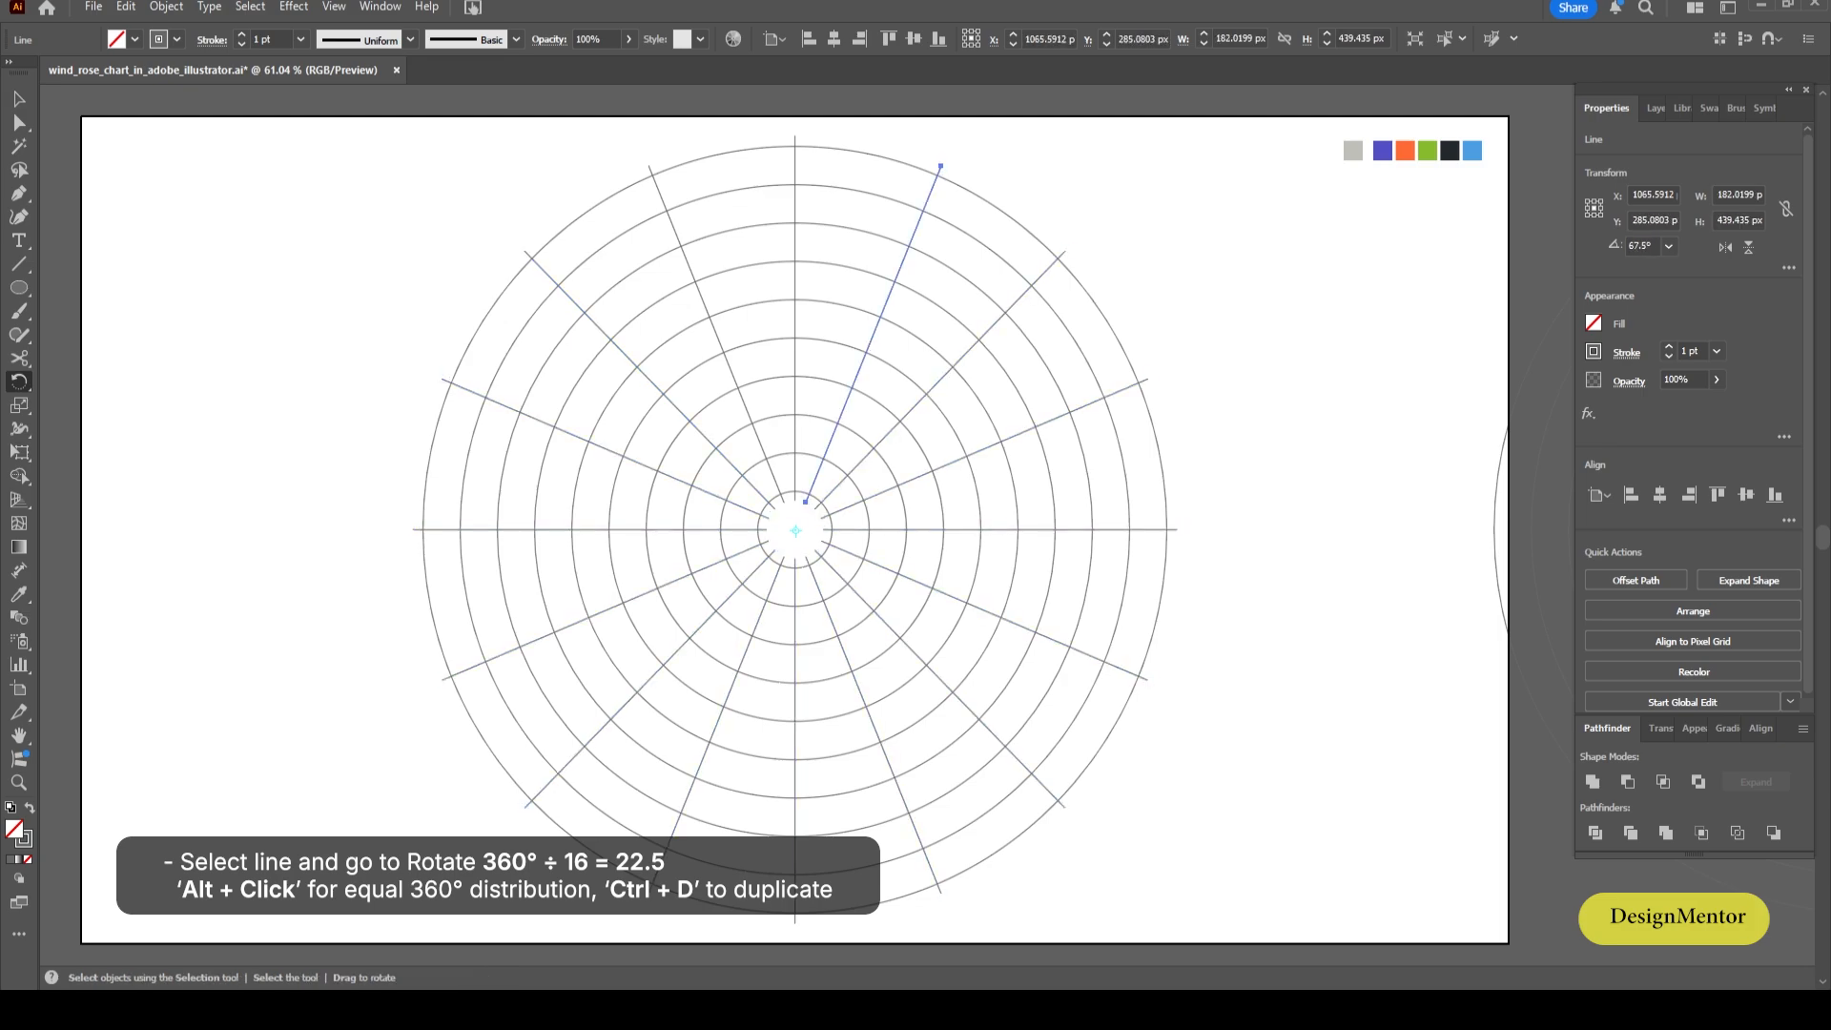
key(v)
key(ctrl+shift+a)
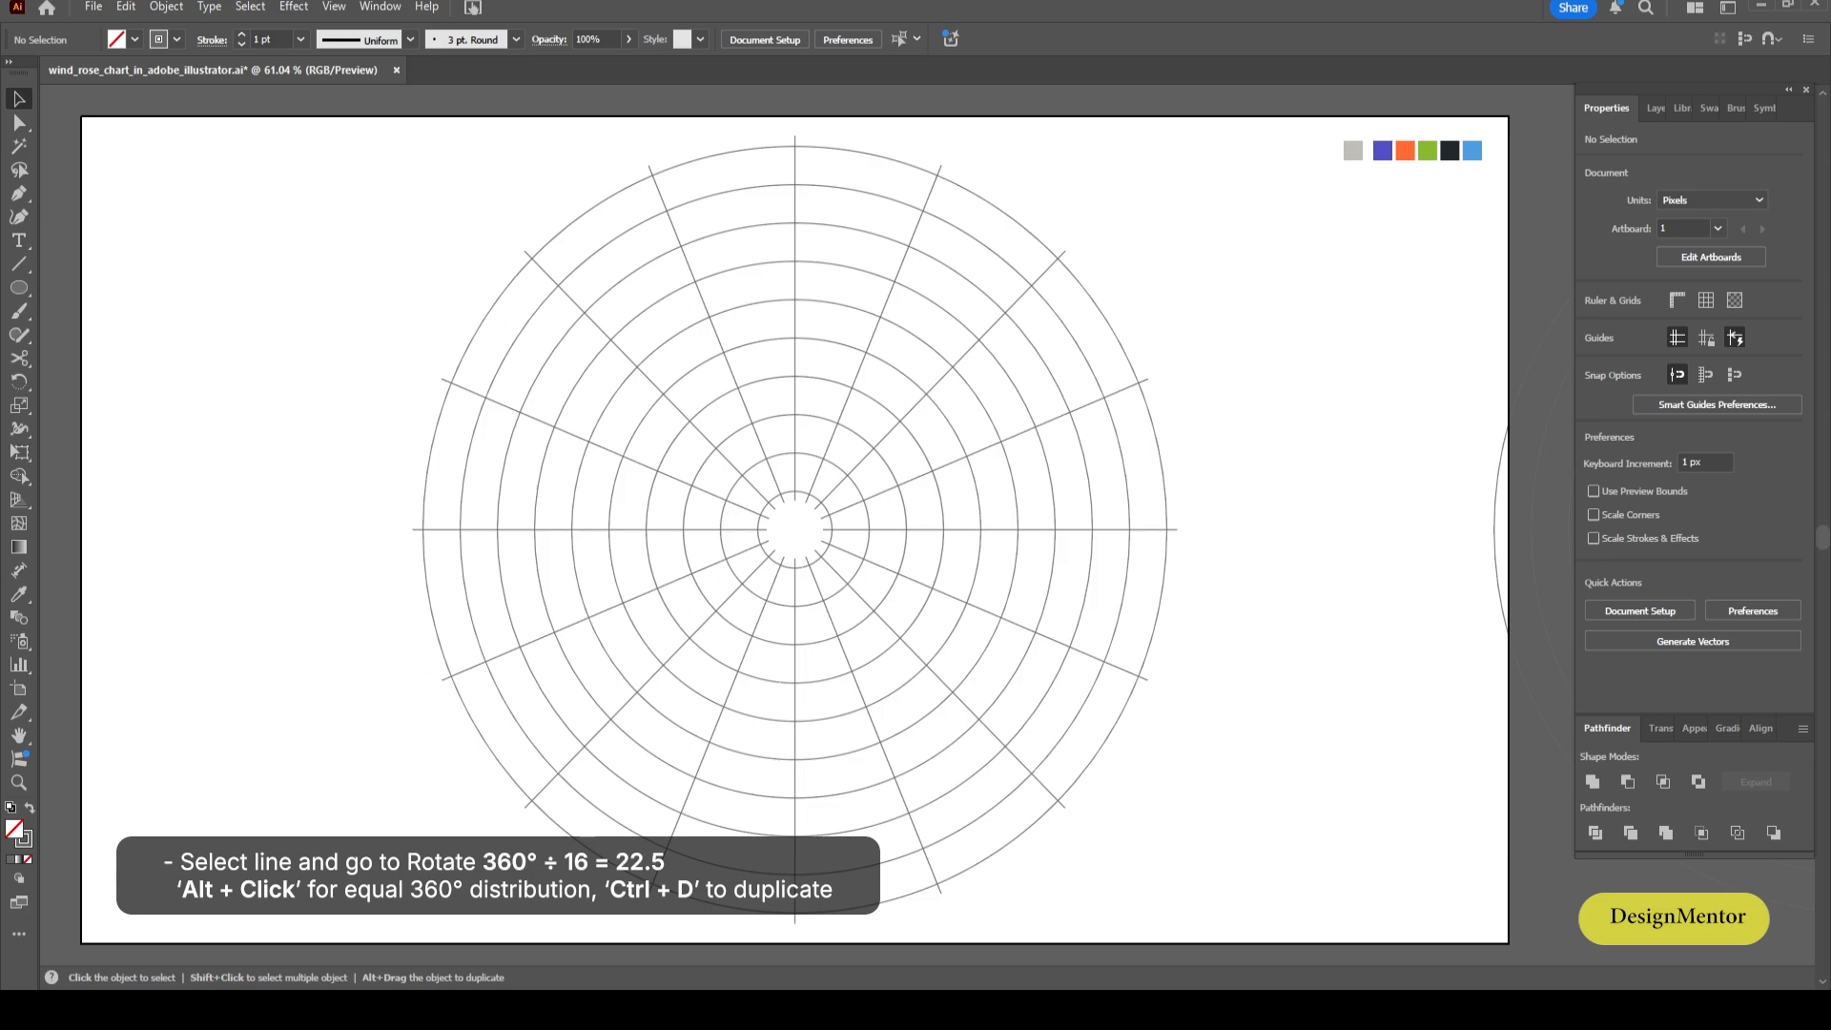
Draw a narrow upright rectangle about 29 × 479 px over the top vertical spoke.
drag(19, 287, 90, 334)
key(m)
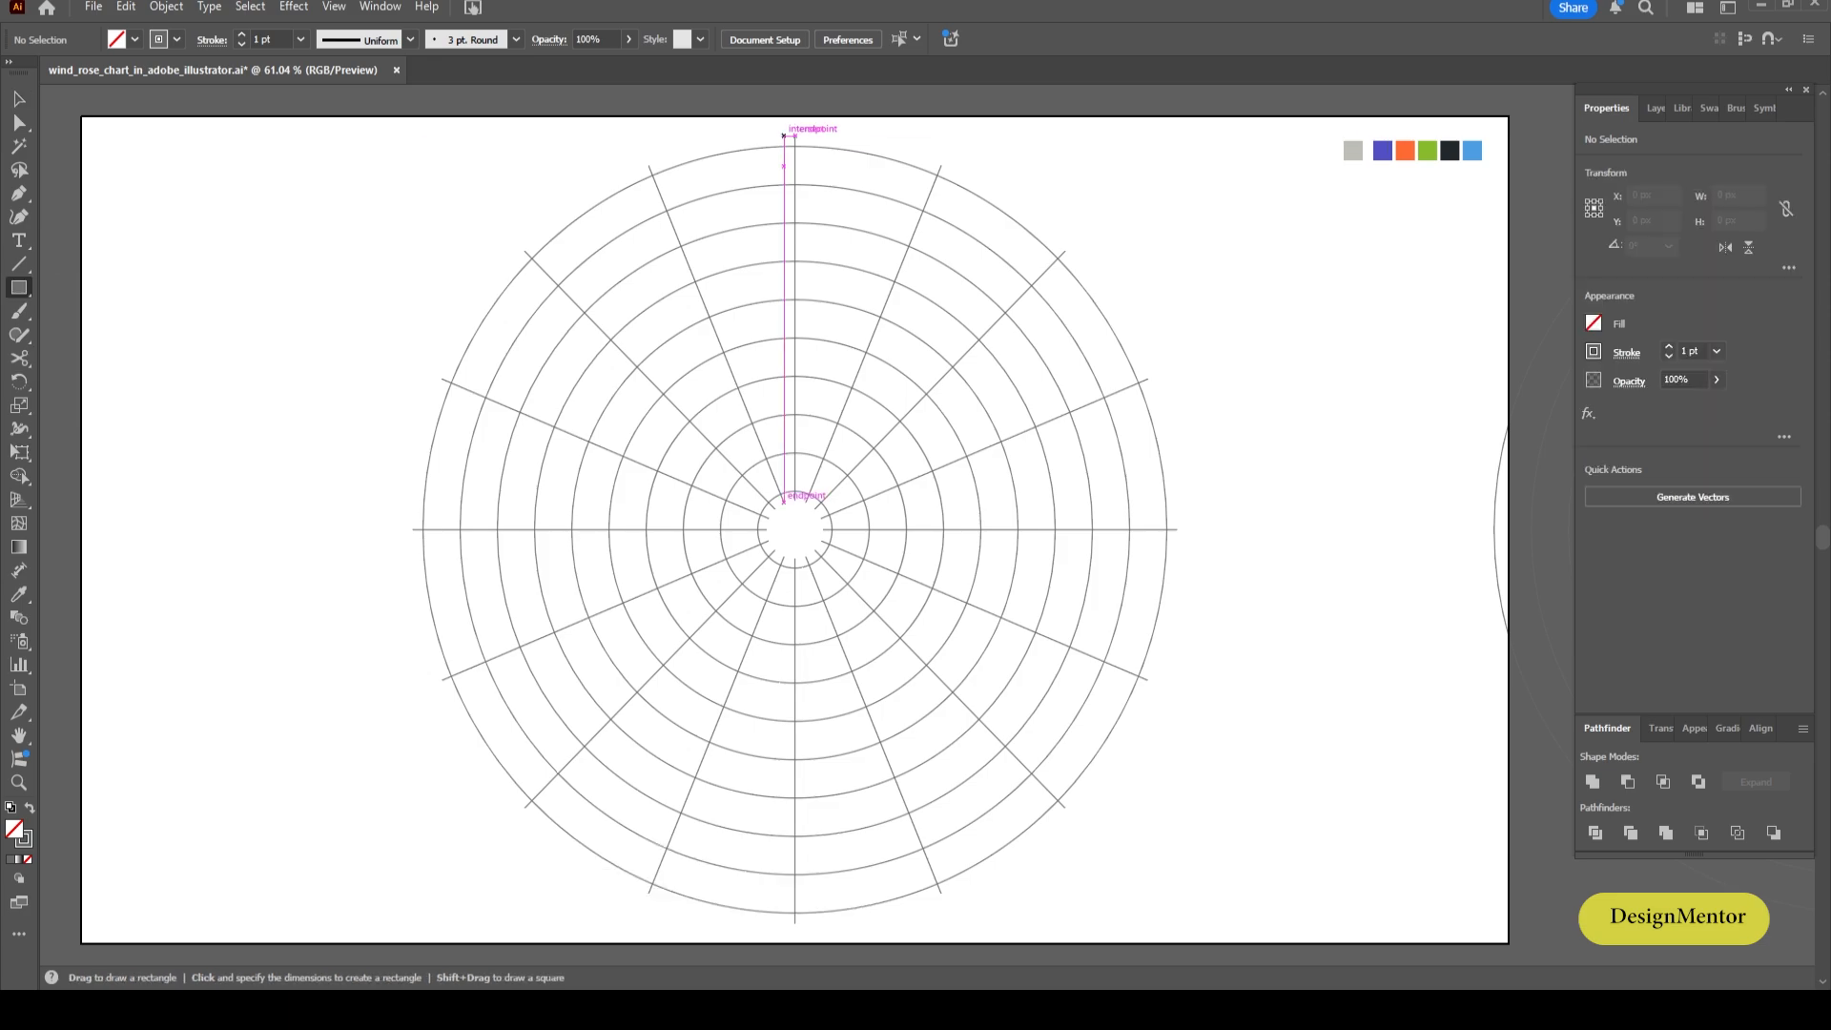
drag(784, 136, 806, 502)
Set the rectangle's width to 20 px and height to 500 px, and centre it horizontally.
click(1738, 195)
text(20)
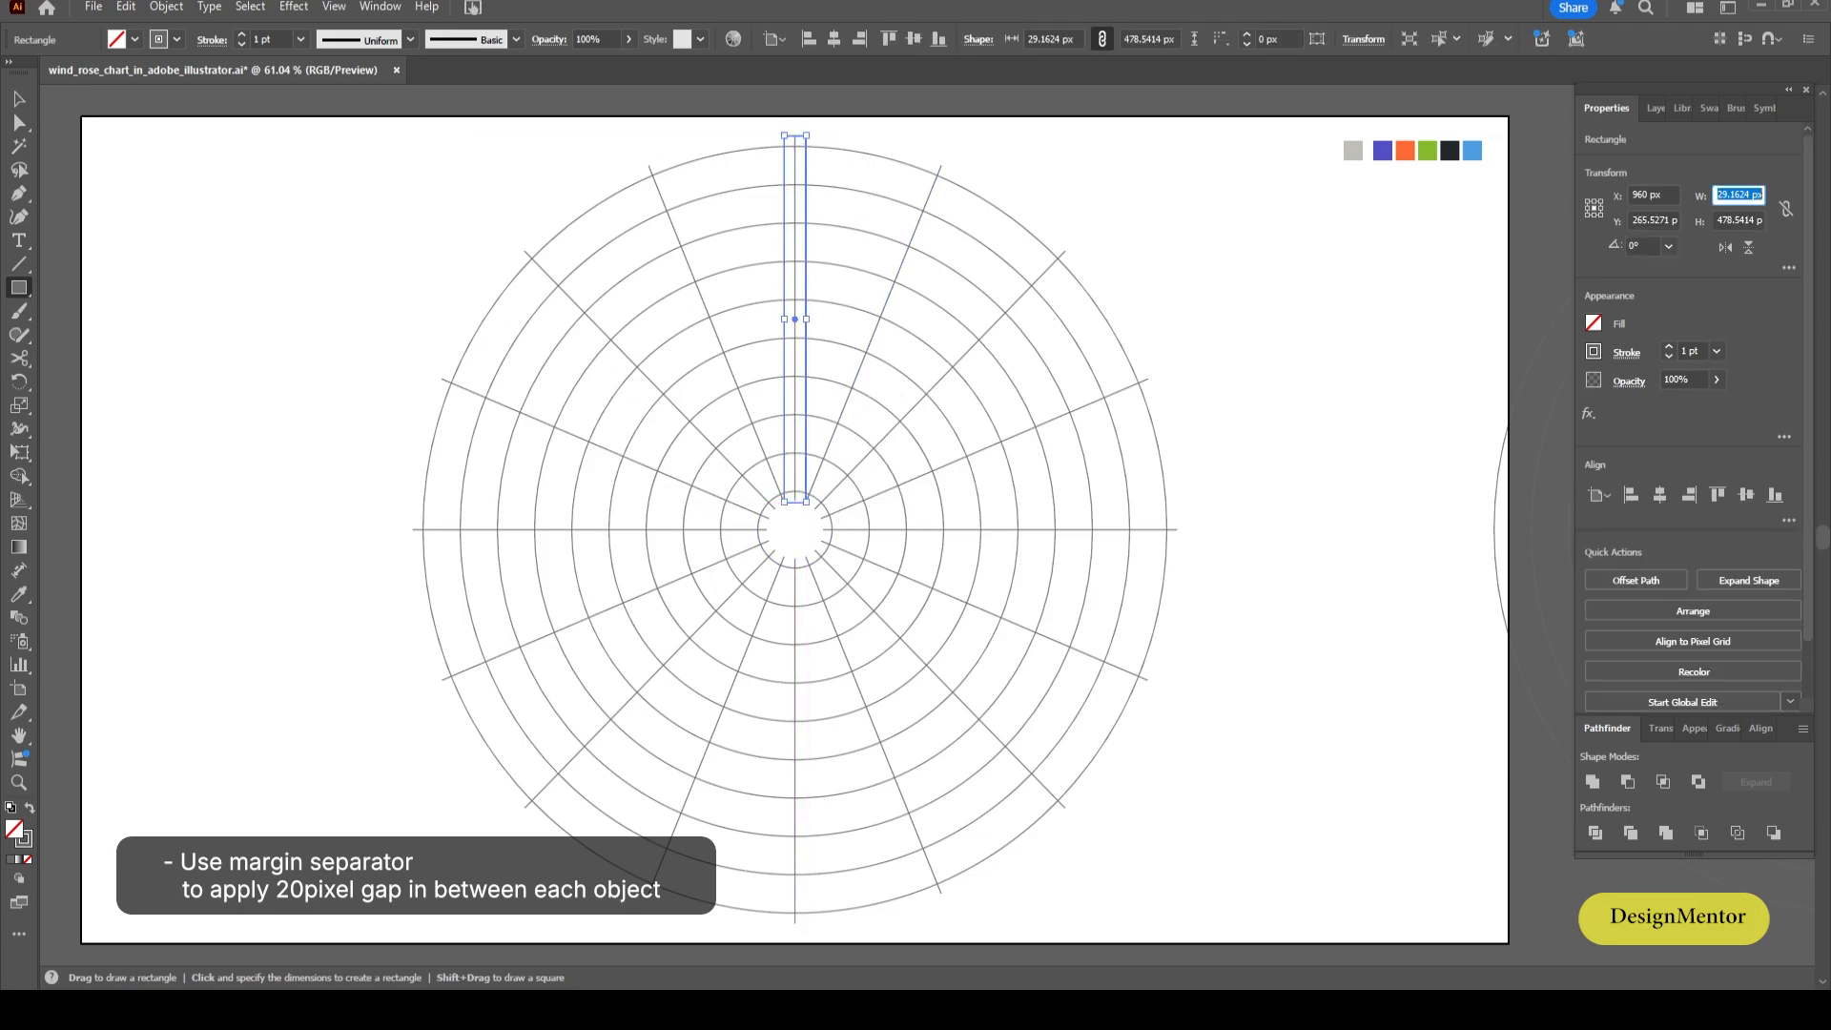
key(Tab)
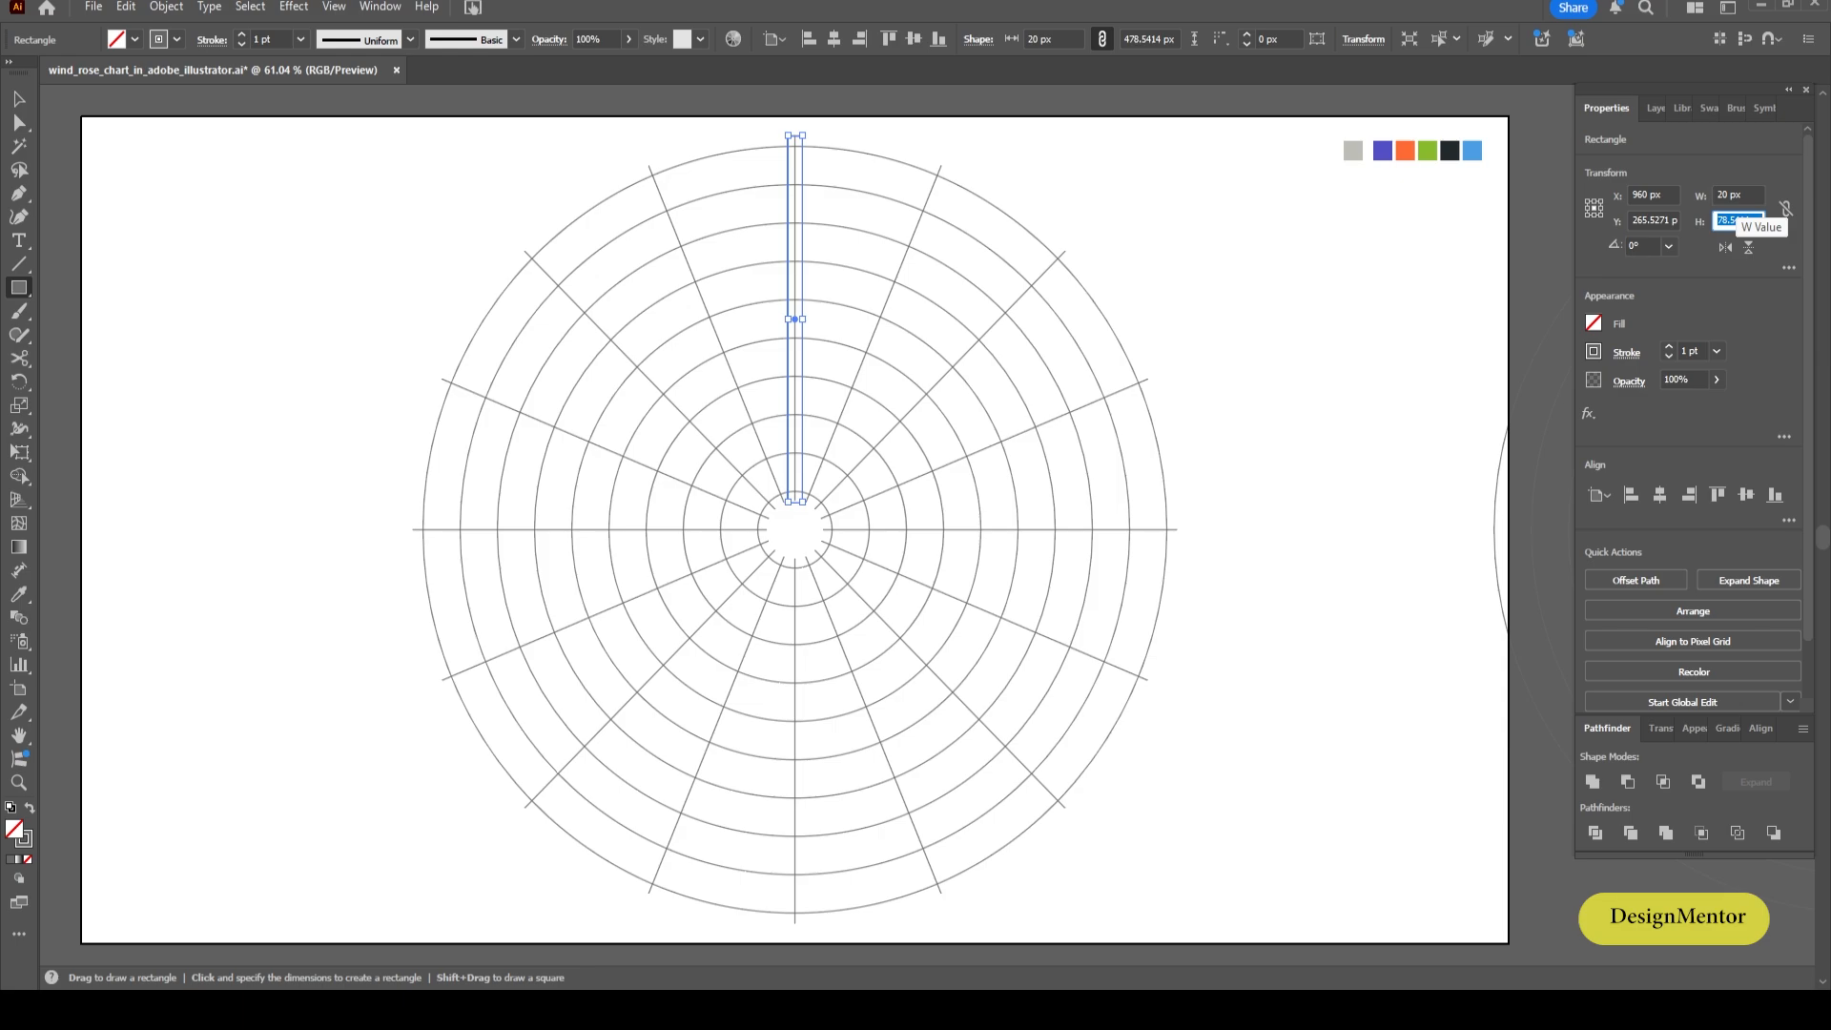
text(500)
key(Return)
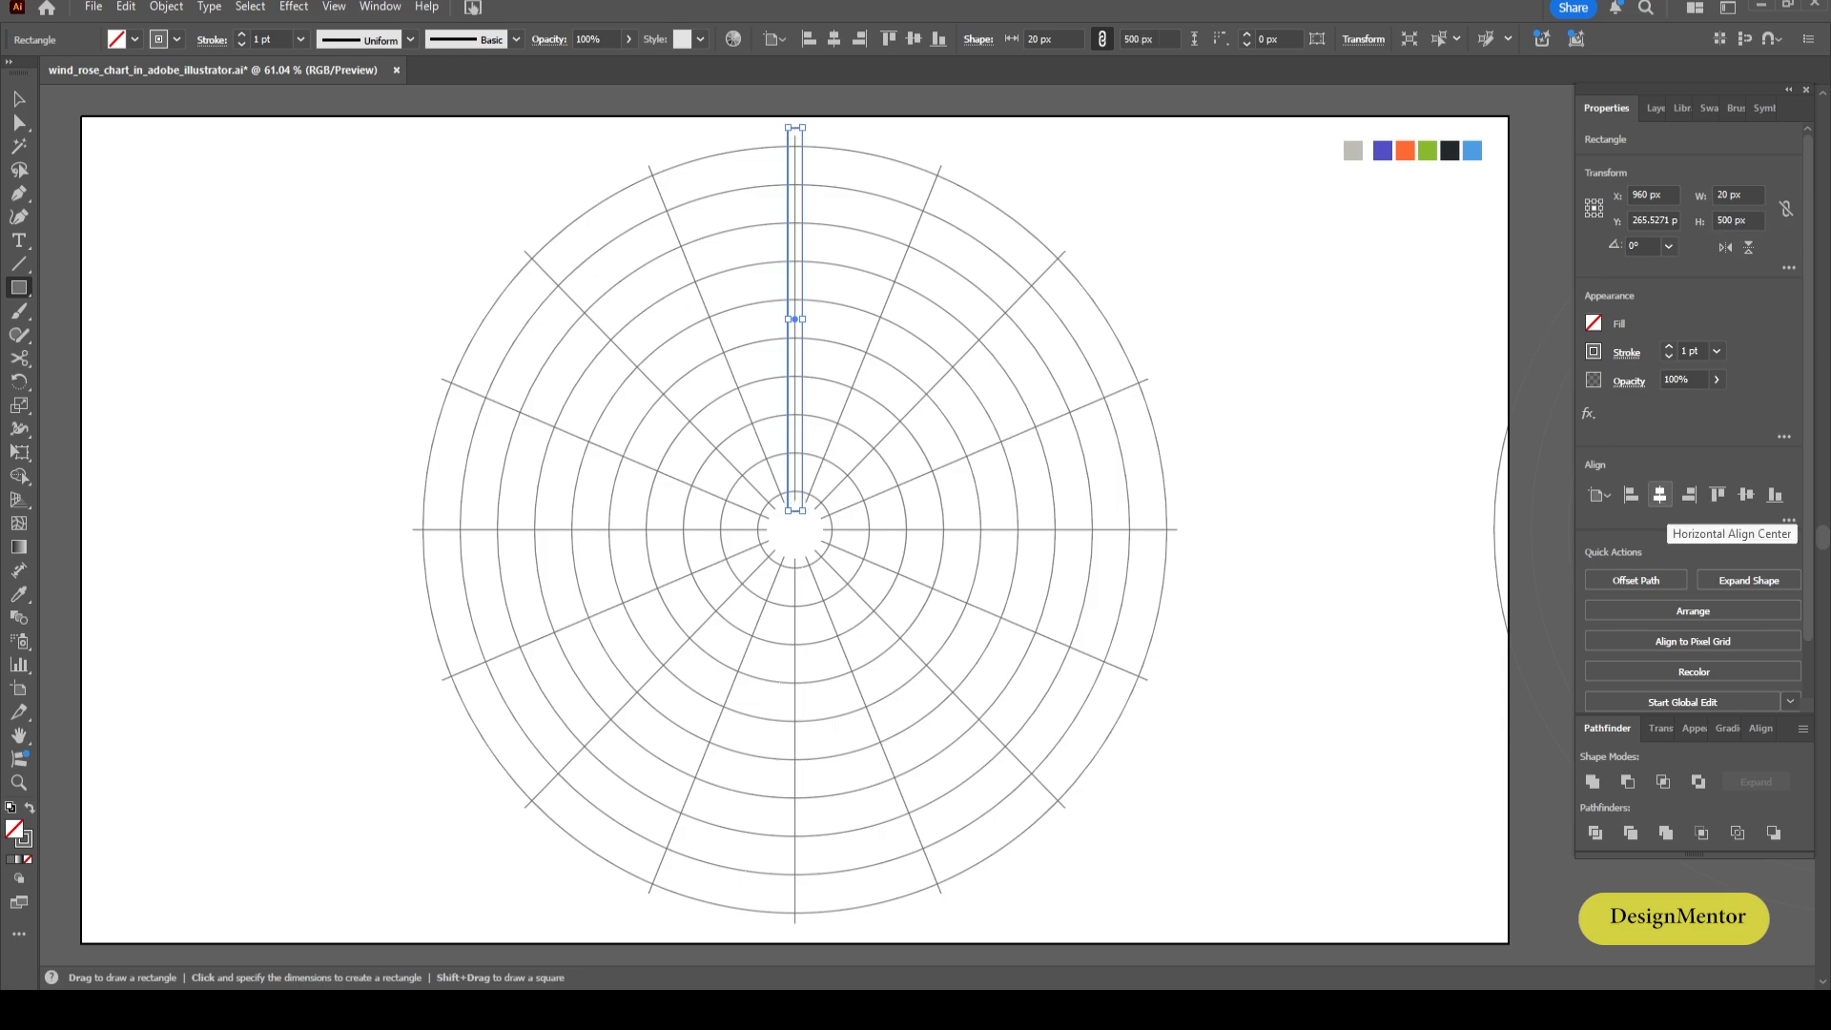
key(v)
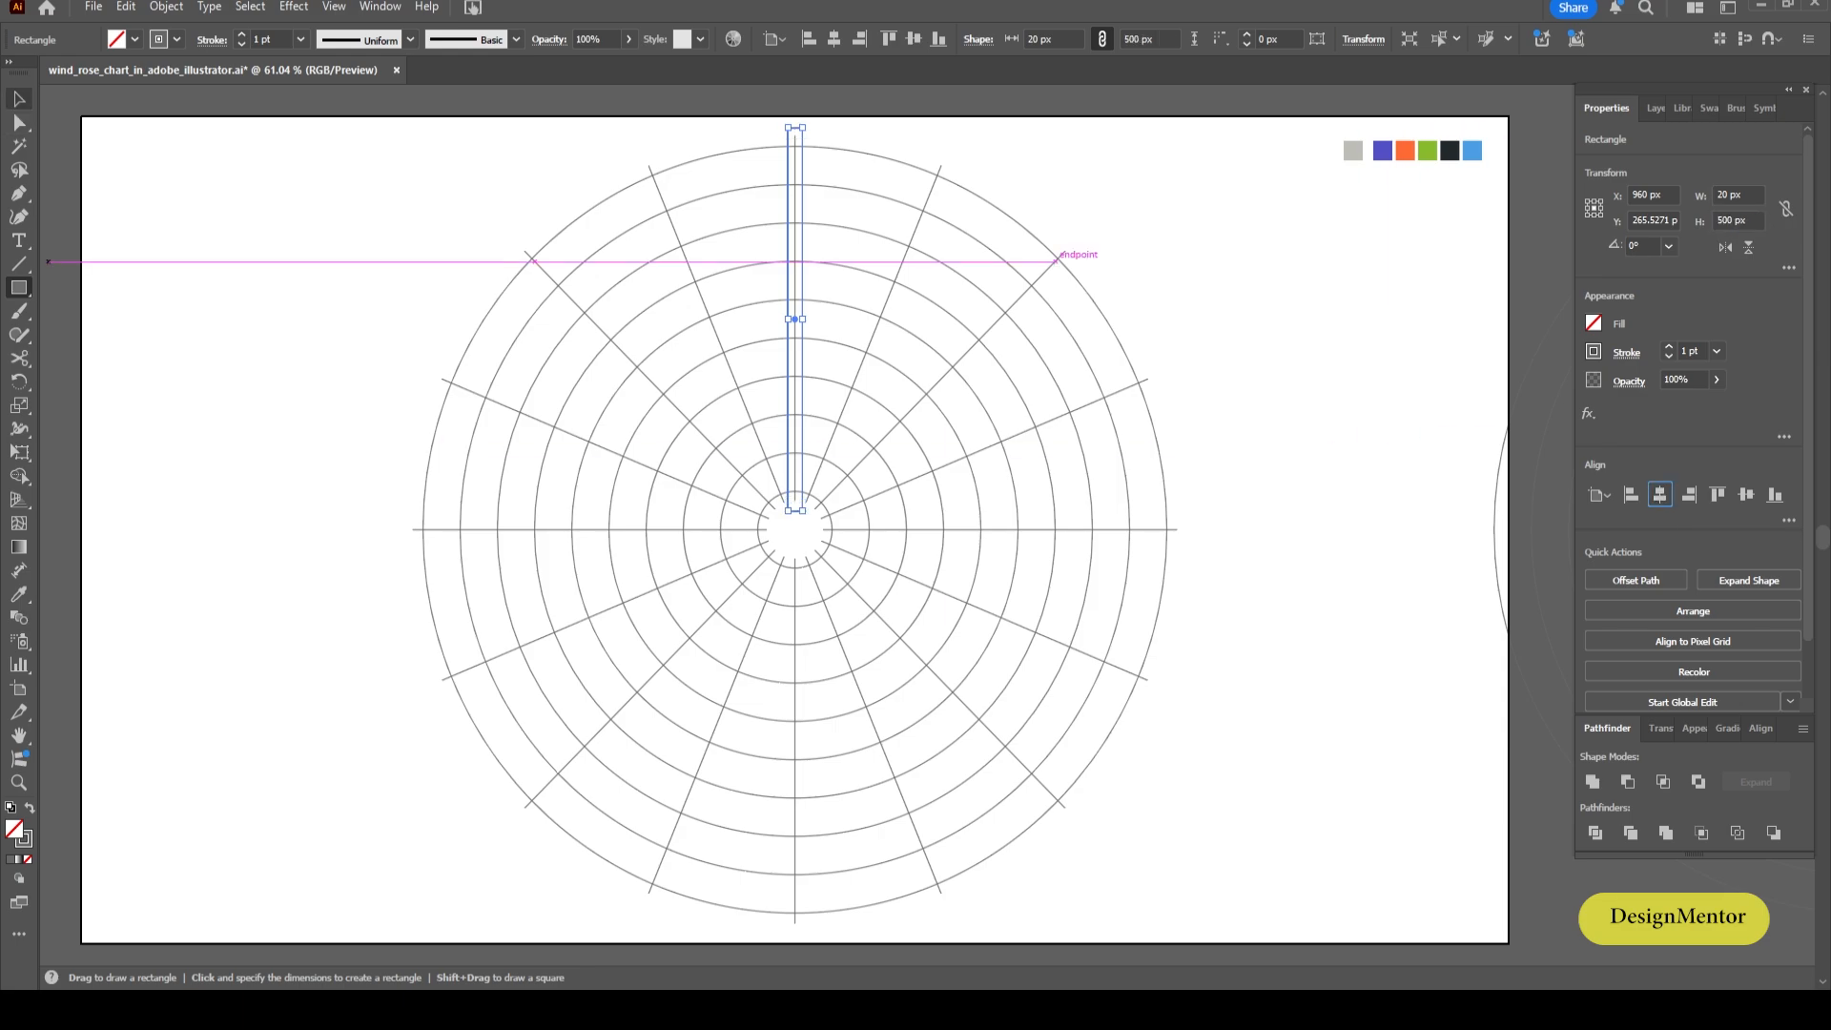
key(ctrl+shift+a)
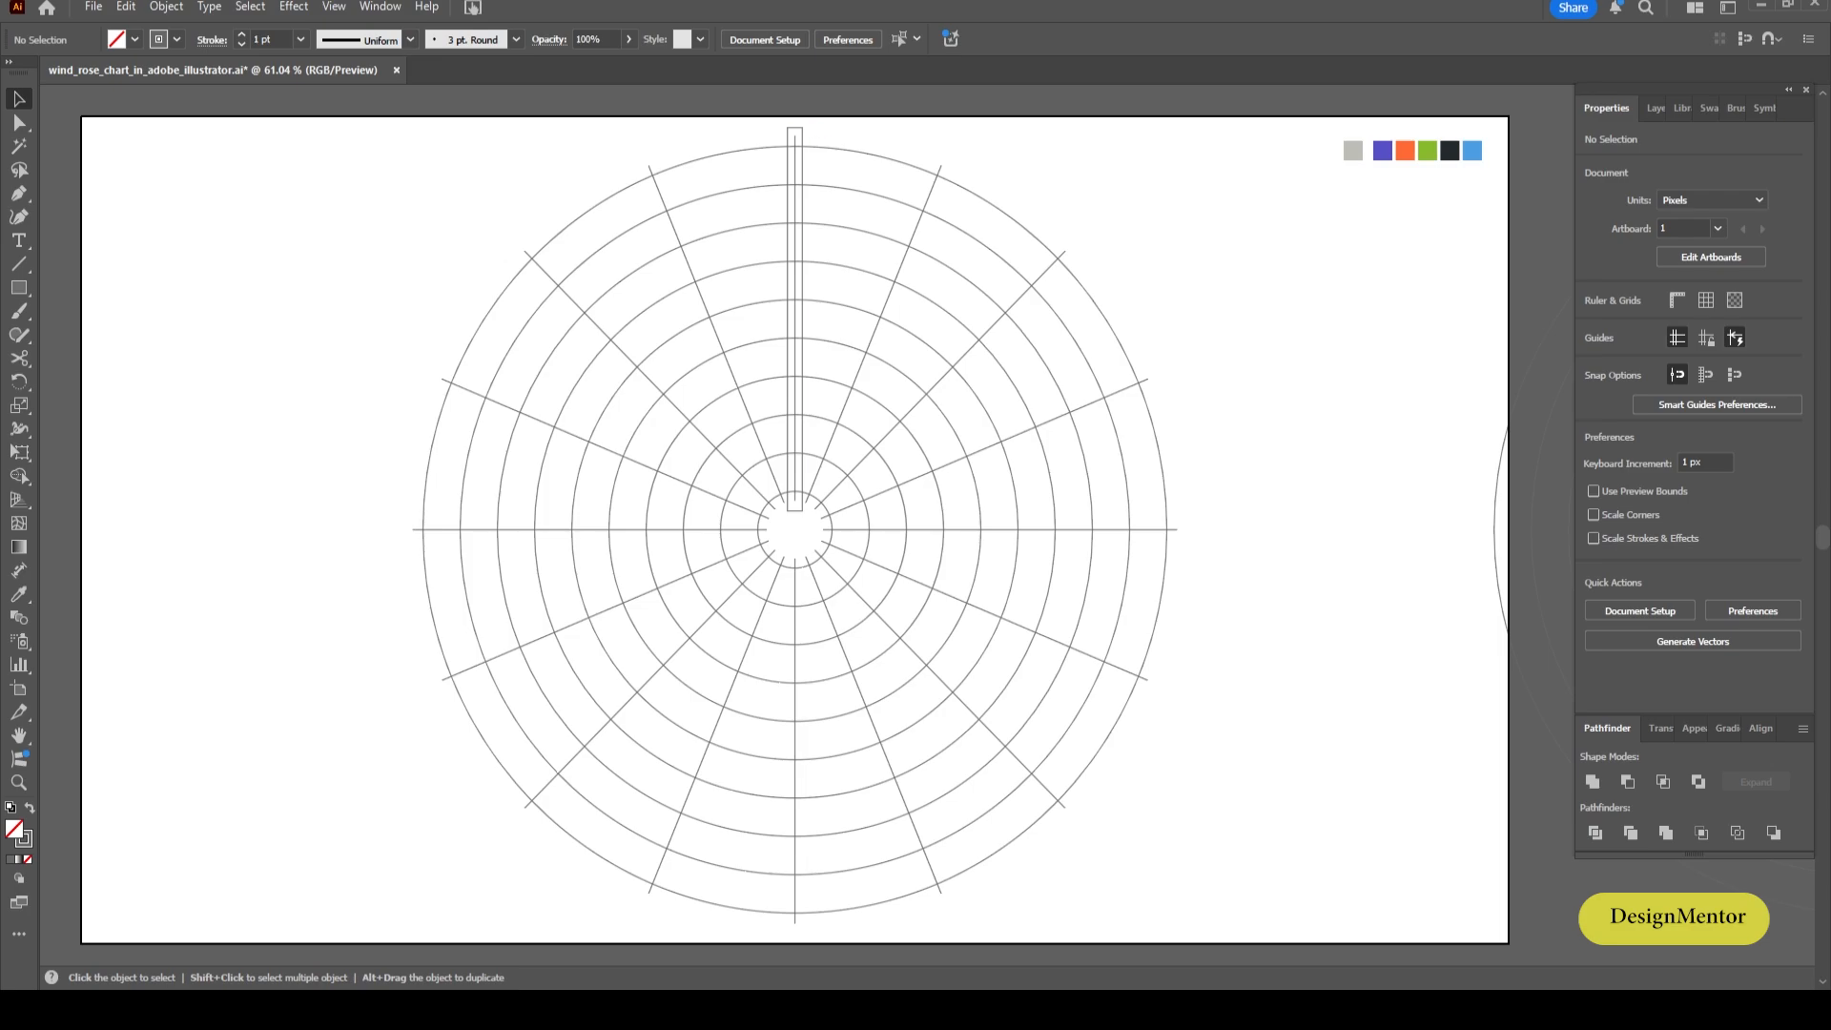
Move the 20 × 500 px rectangle straight up by 15 px so its lower end sits near the innermost circle's top.
click(804, 128)
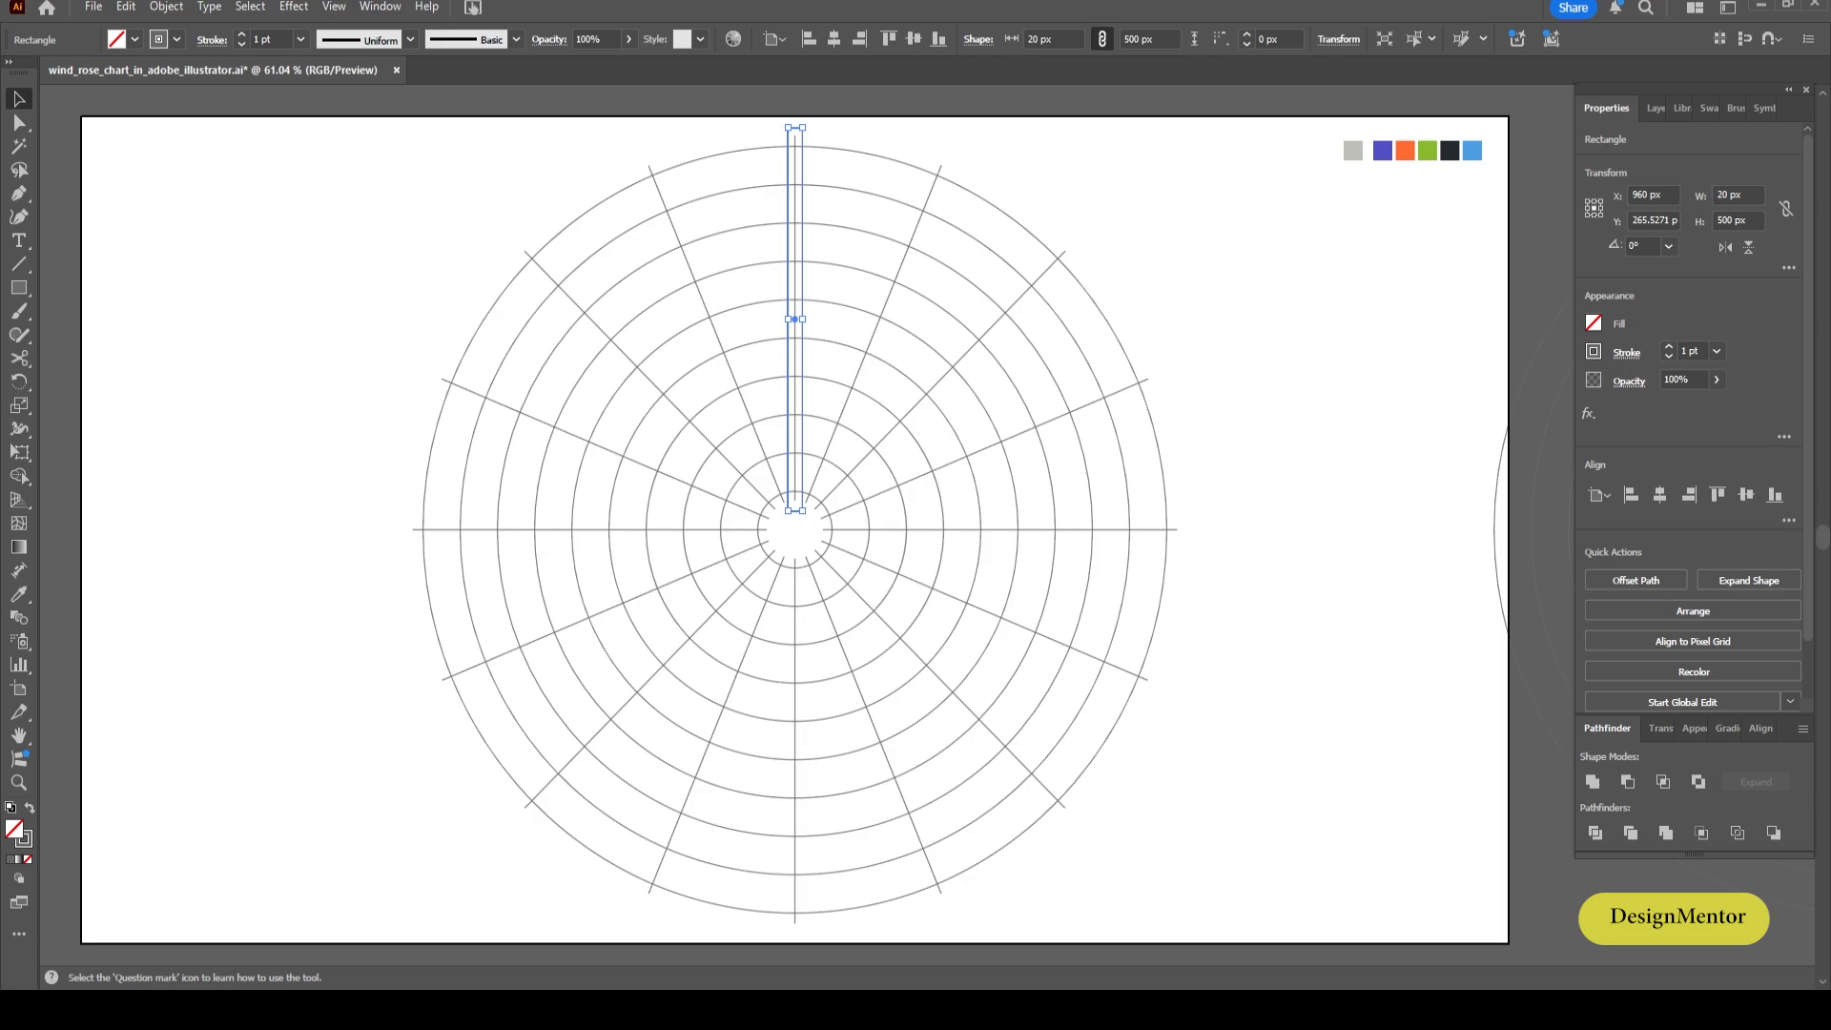
key(shift+Up)
key(Up)
key(Up)
key(Up)
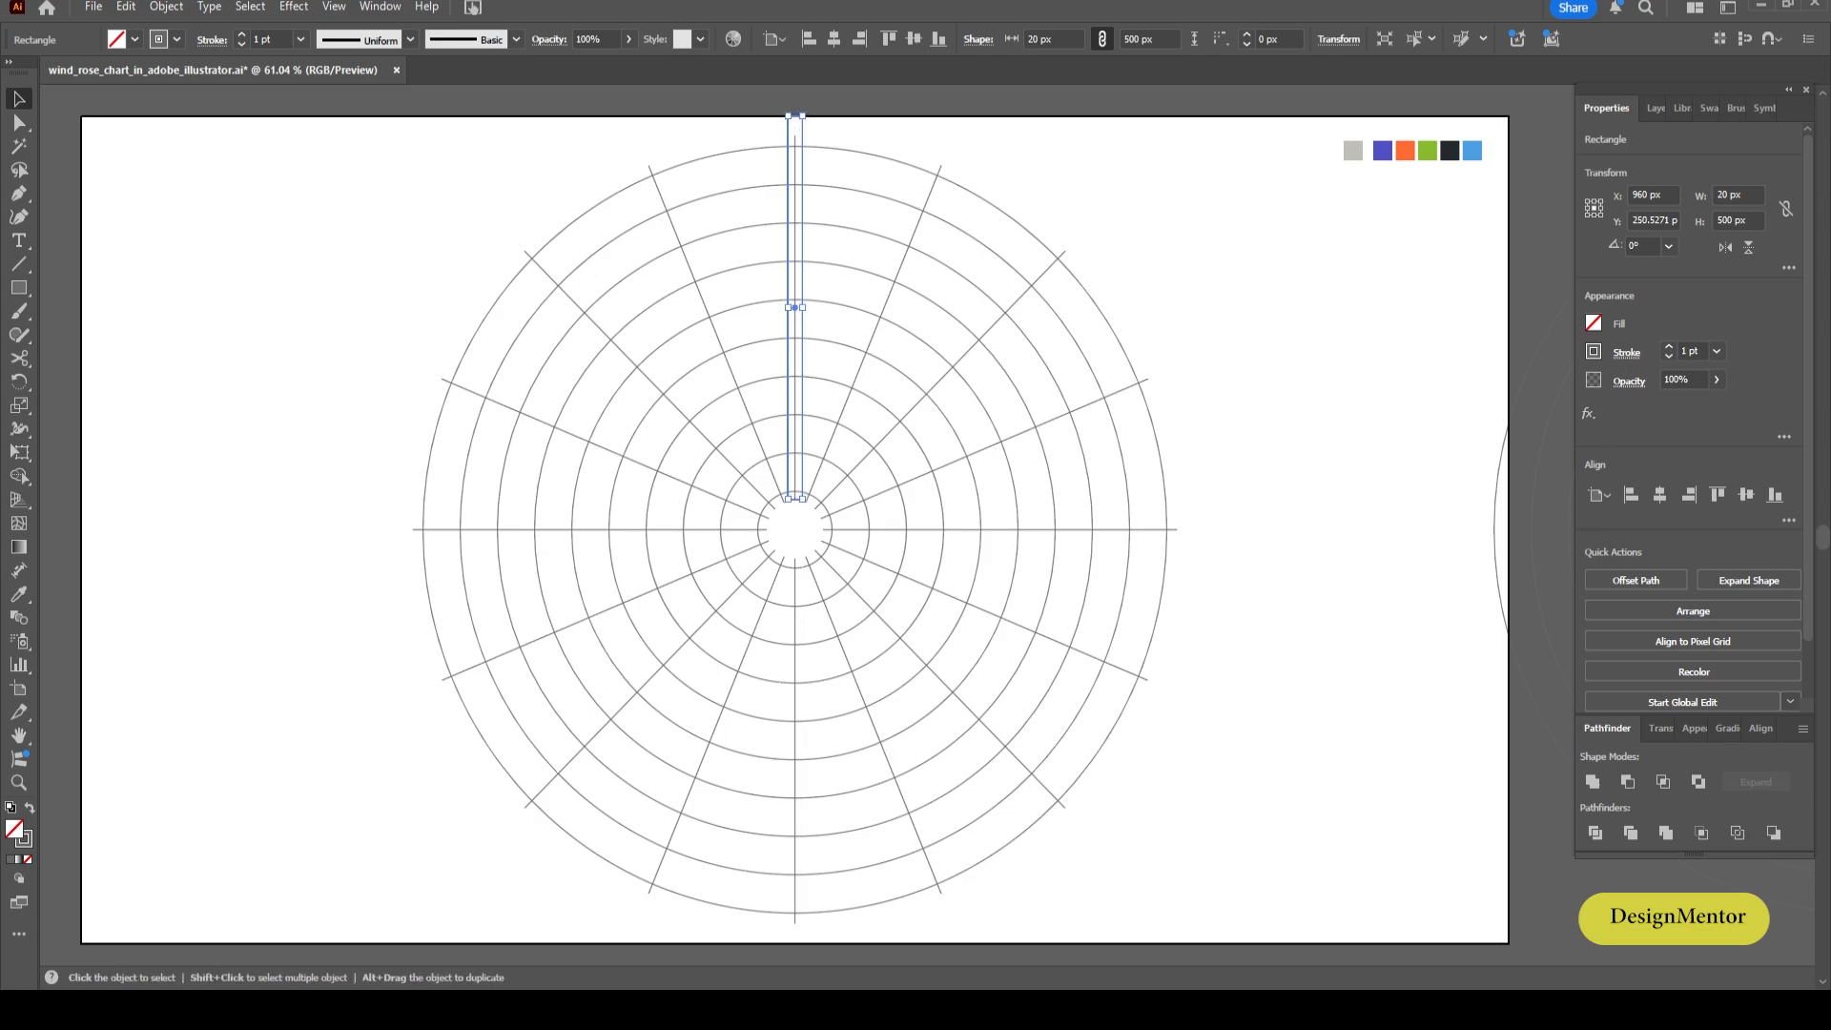
click(864, 132)
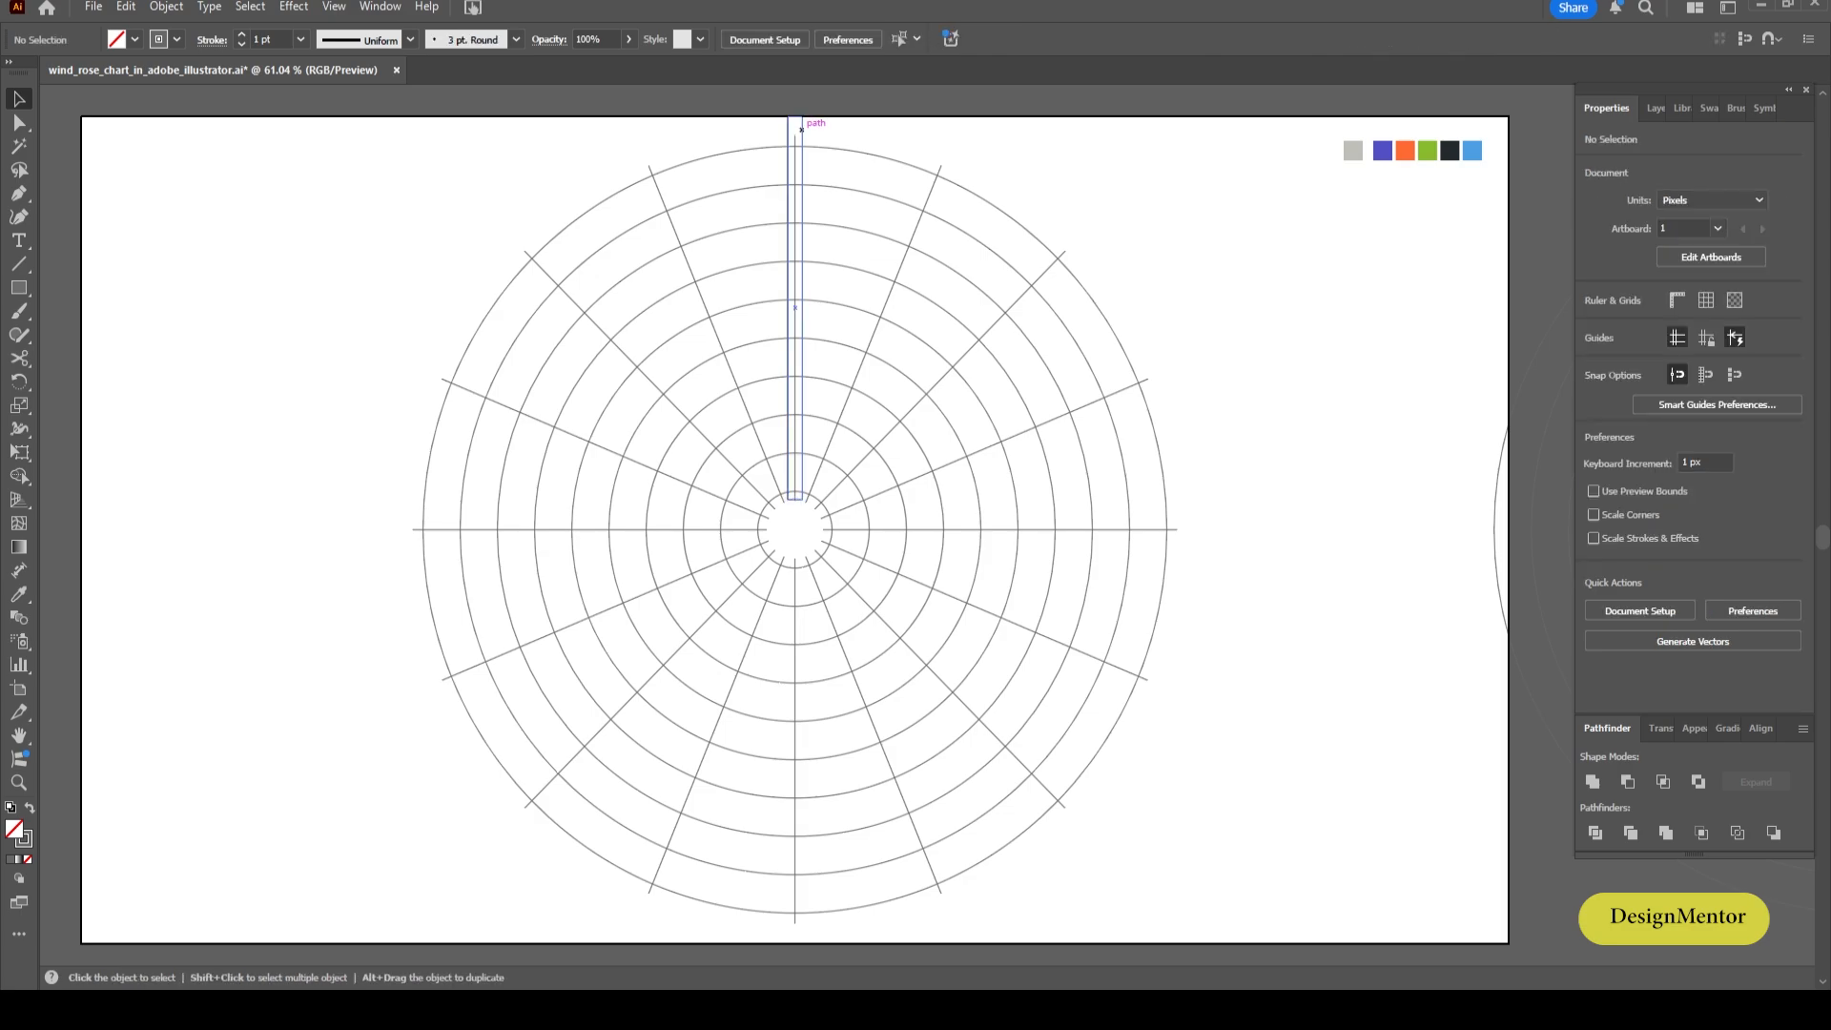
Create a copy of the rectangle rotated 11.25° about the circles' common centre.
click(803, 130)
key(r)
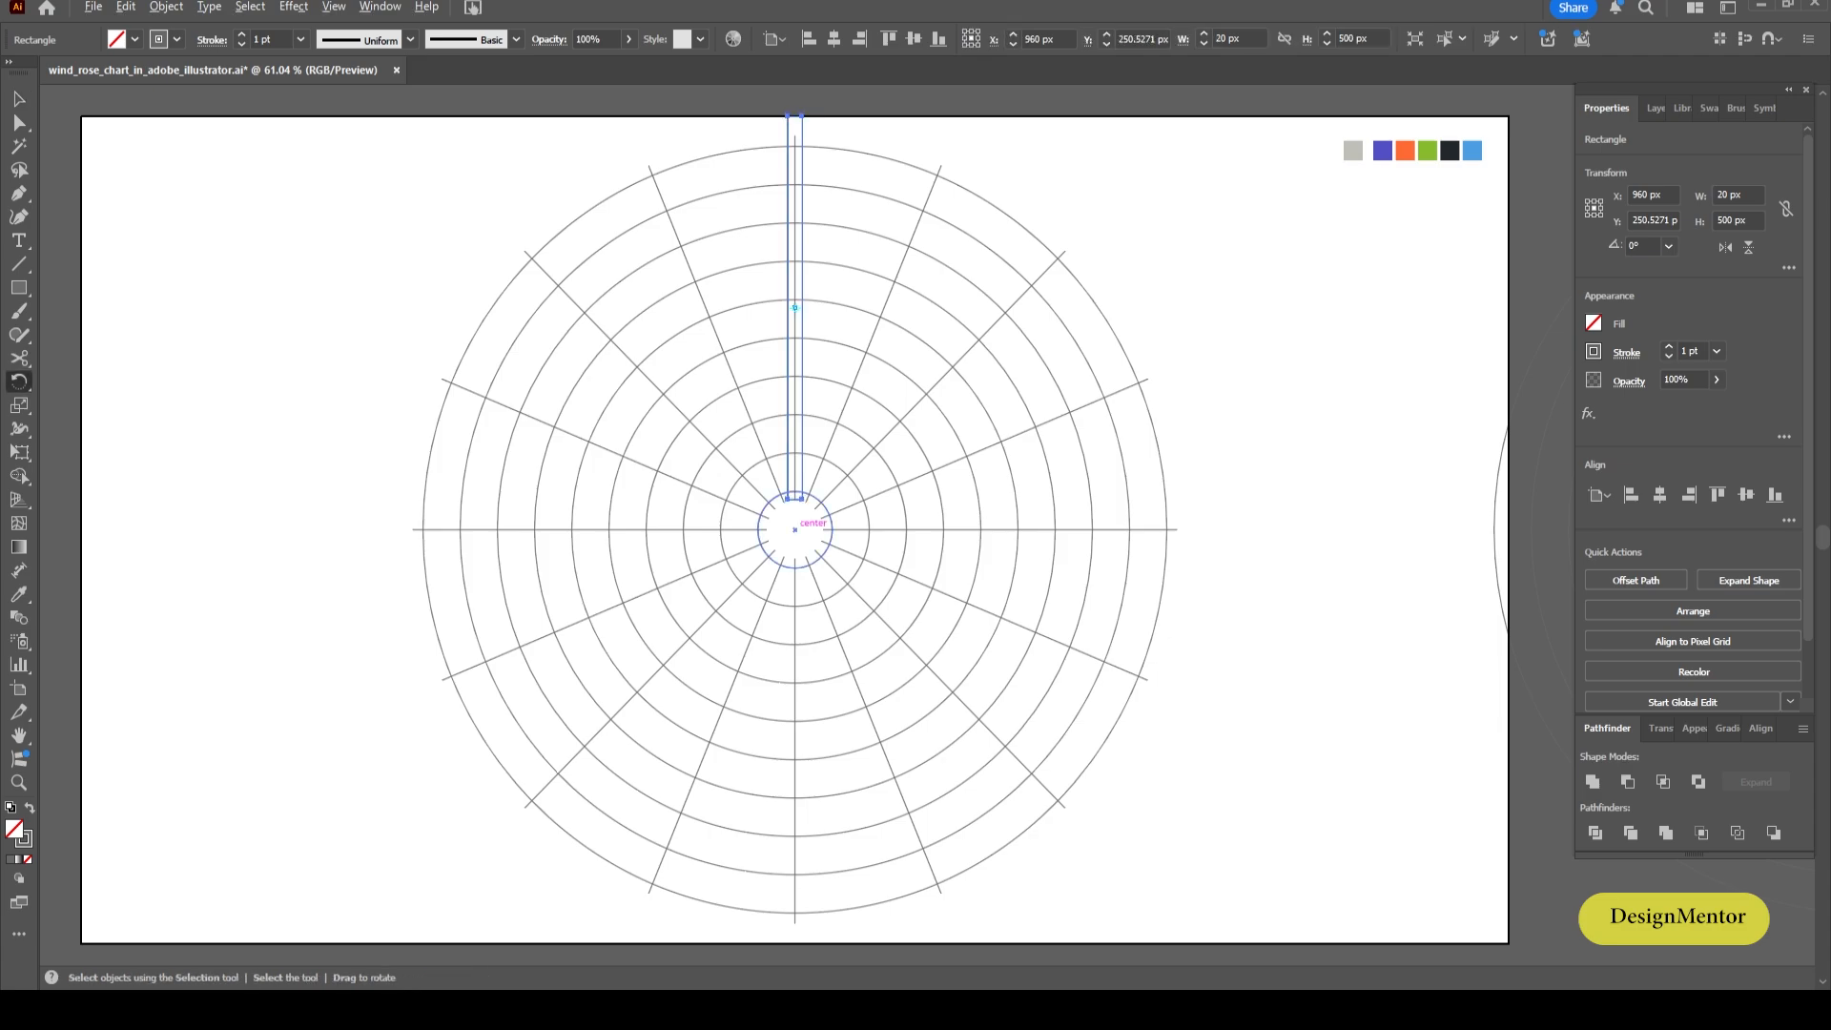
alt+click(795, 530)
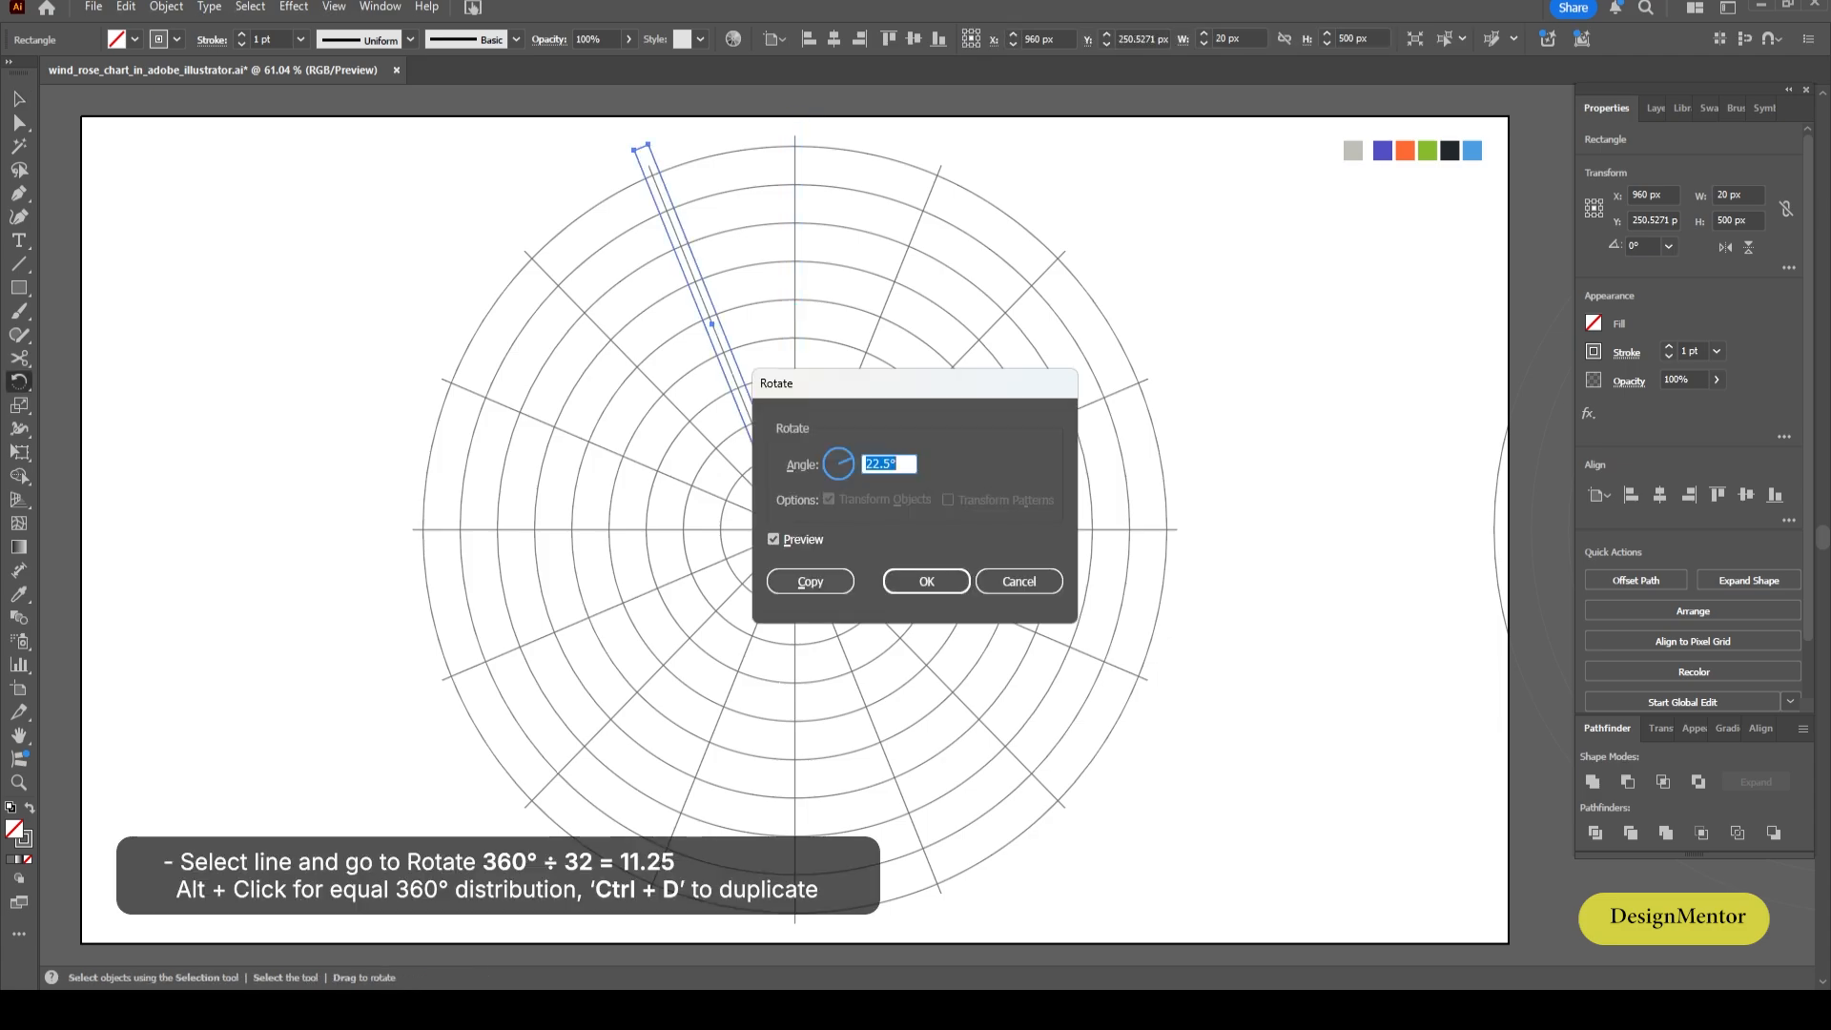
click(897, 465)
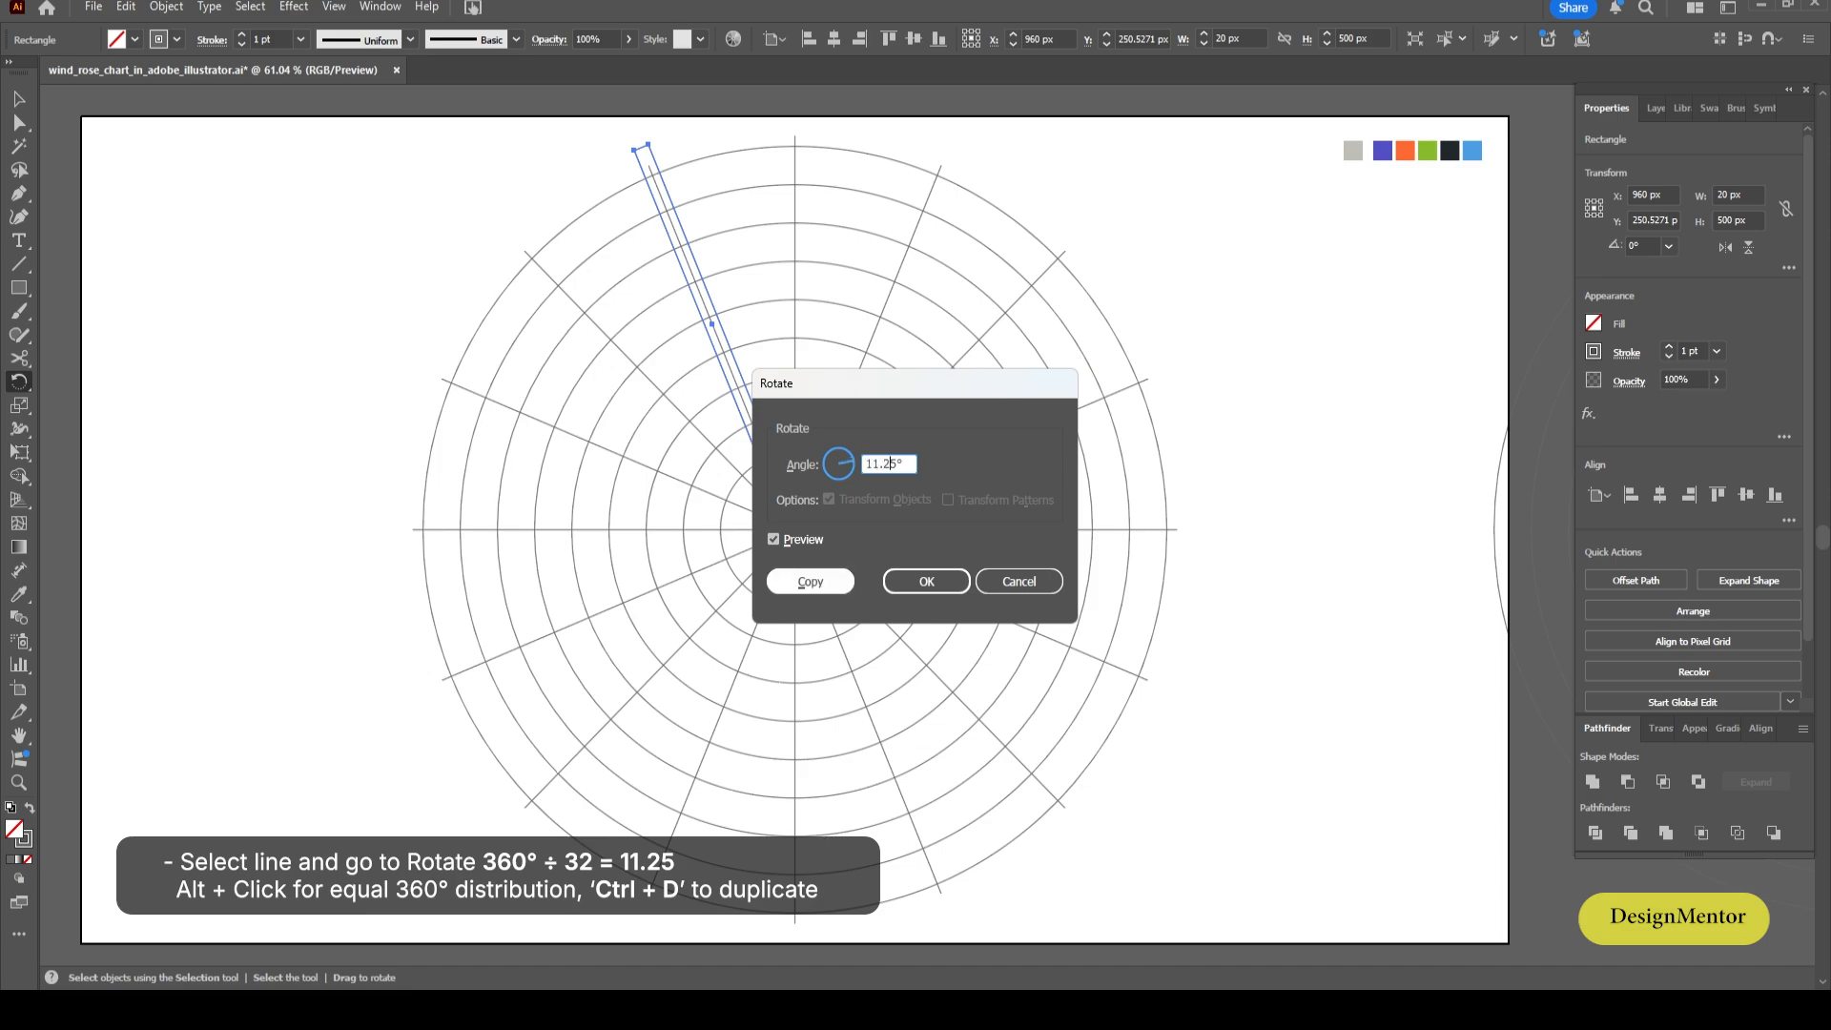
click(810, 581)
Repeat the 11.25° rotated copy until the rectangles ring the full circle, and deselect everything.
key(ctrl+d)
key(ctrl+d)
key(ctrl+d)
key(ctrl+d)
key(ctrl+d)
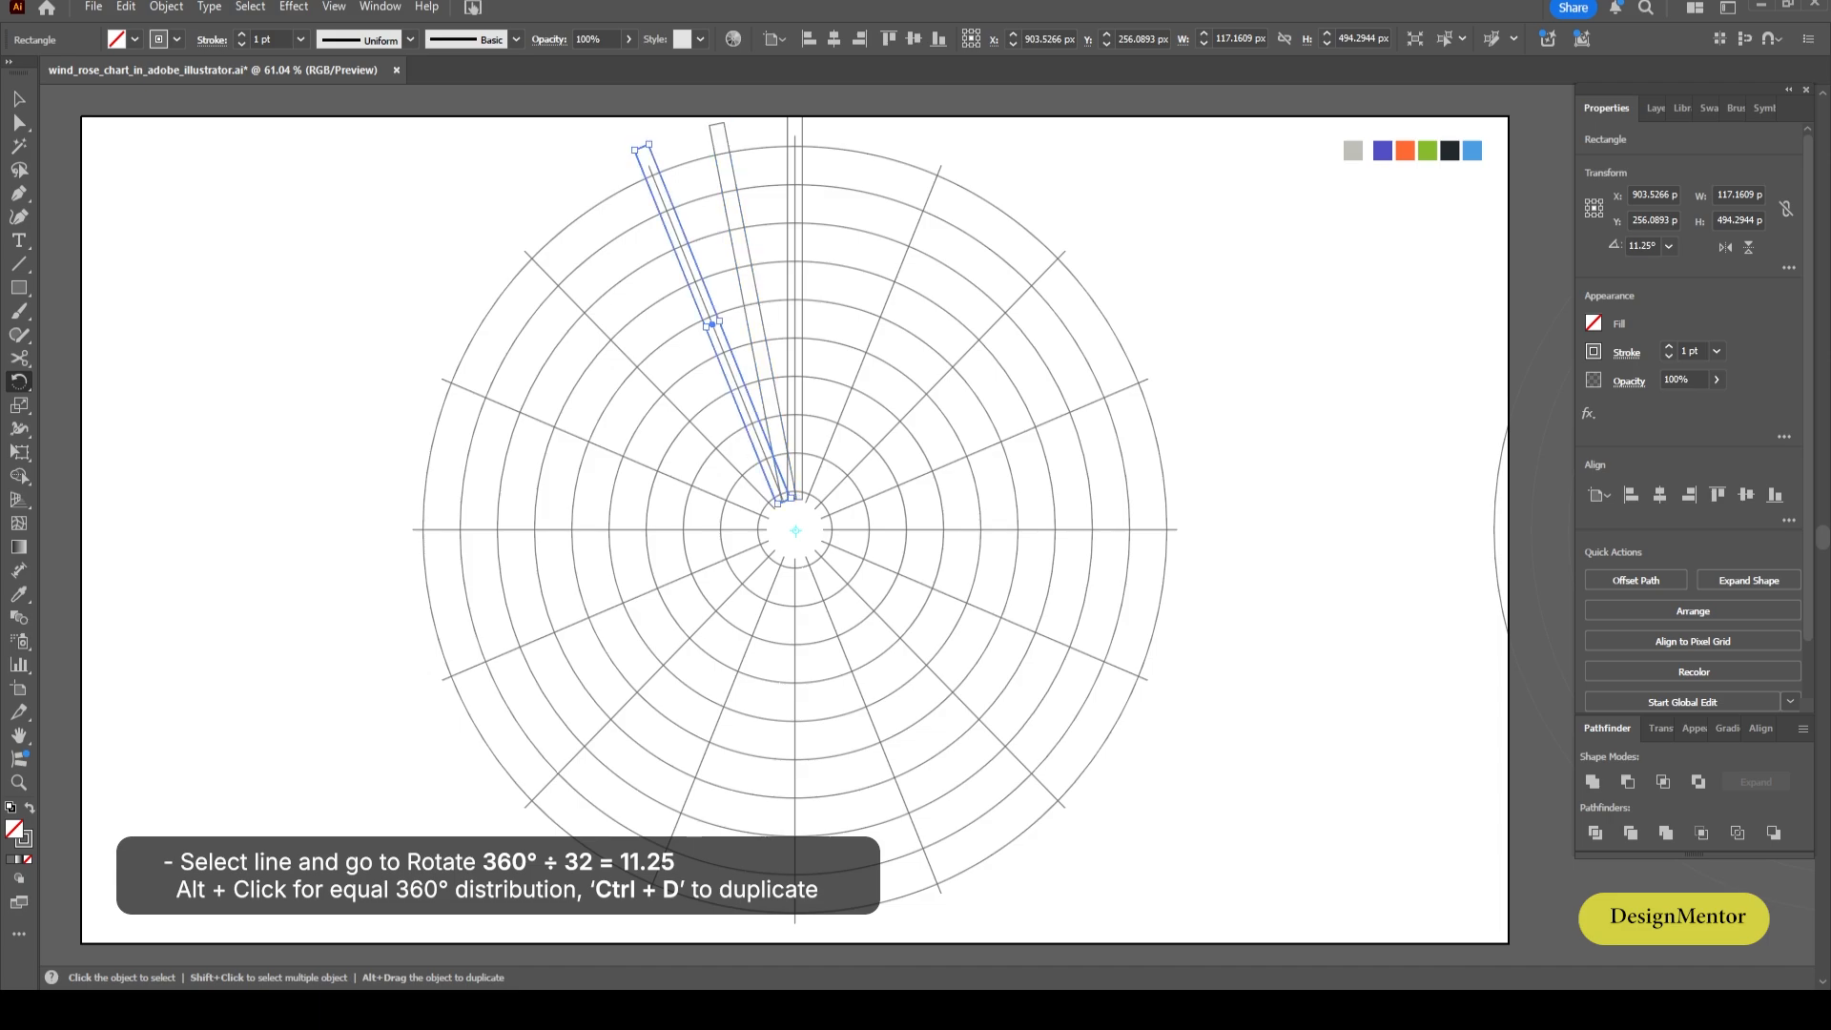
key(ctrl+d)
key(ctrl+d)
key(ctrl+d)
key(ctrl+d)
key(ctrl+d)
key(ctrl+d)
key(ctrl+d)
key(ctrl+d)
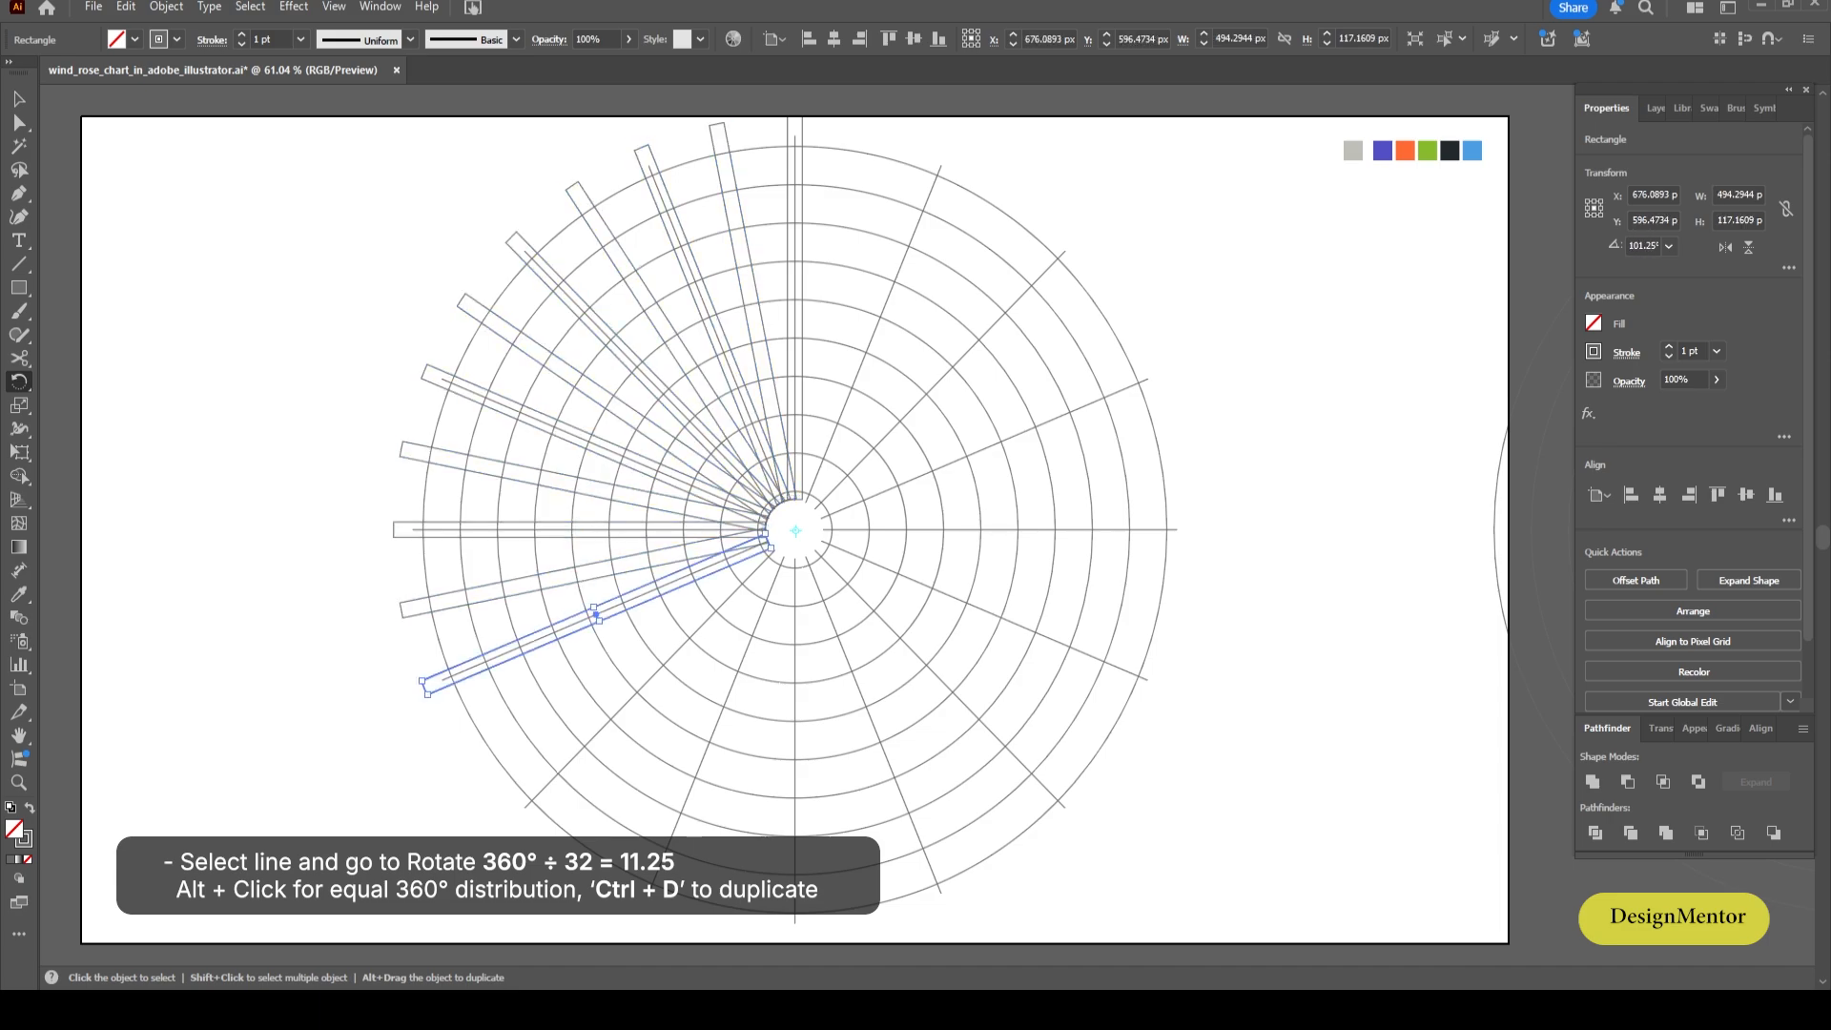
key(ctrl+d)
key(ctrl+d)
key(ctrl+d)
key(ctrl+d)
key(ctrl+d)
key(ctrl+d)
key(ctrl+d)
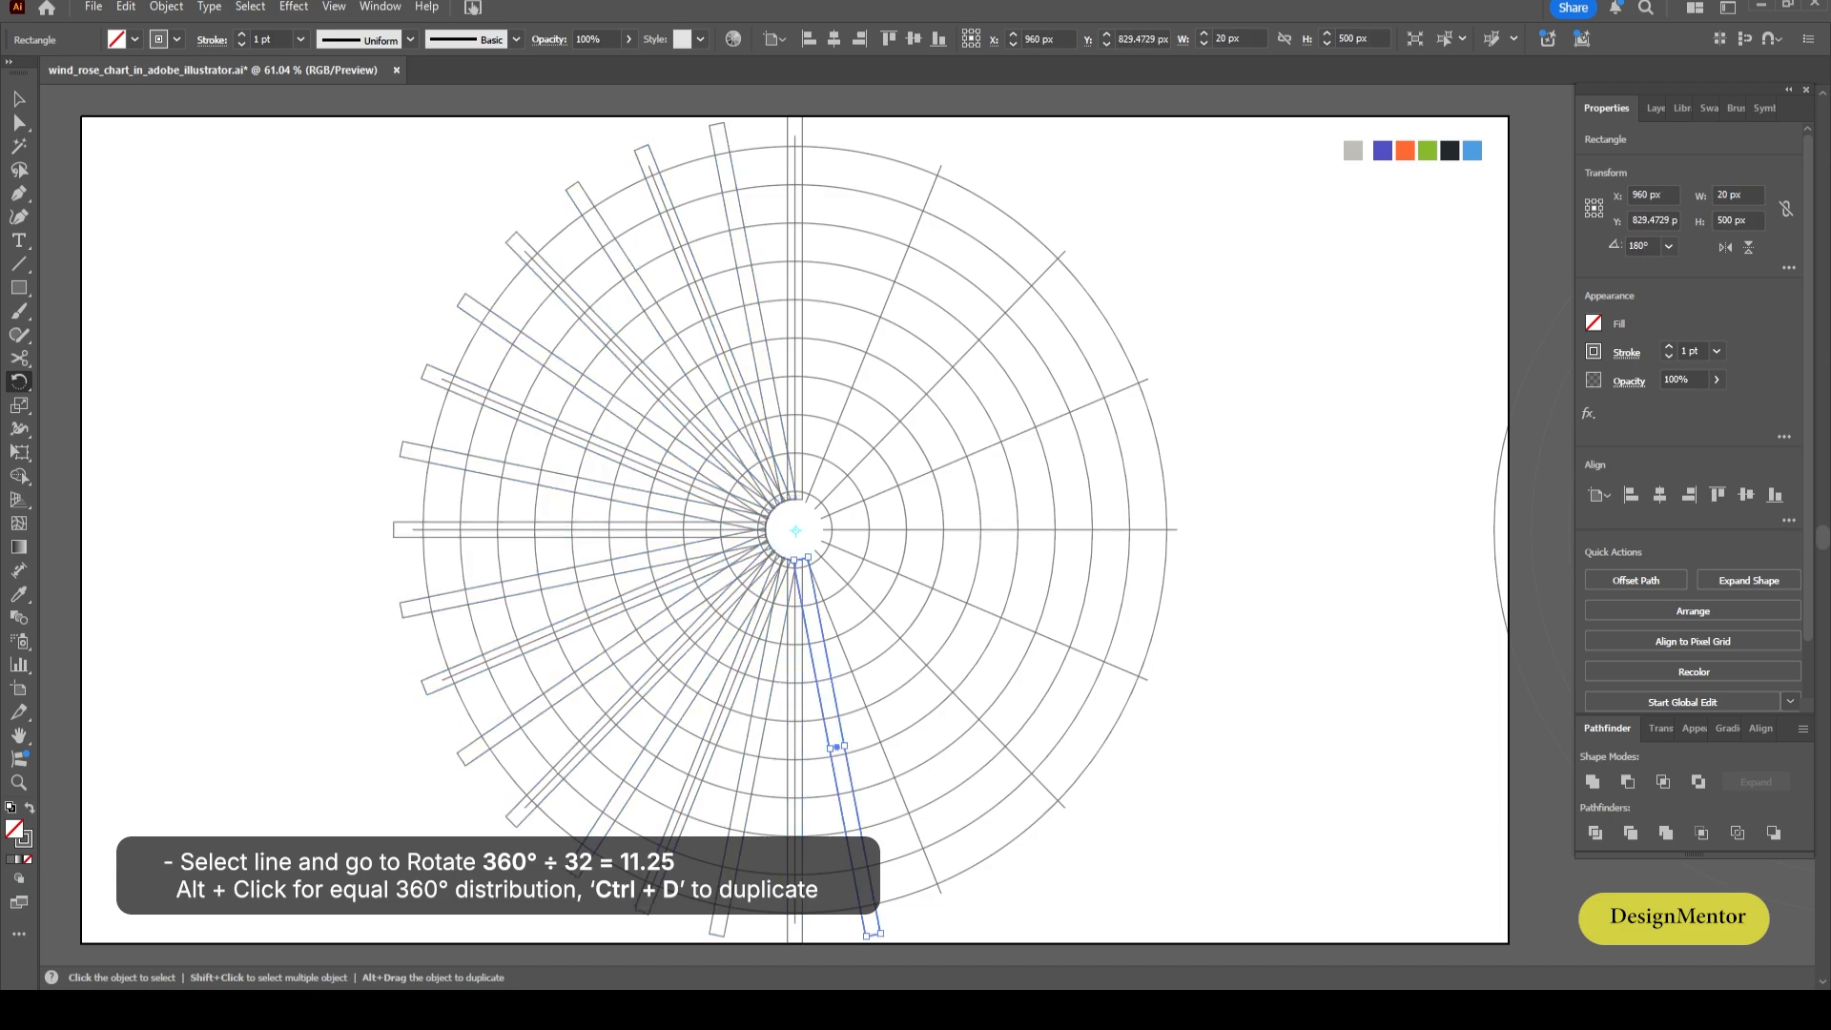
key(ctrl+d)
key(ctrl+d)
key(ctrl+d)
key(ctrl+d)
key(ctrl+d)
key(ctrl+d)
key(ctrl+d)
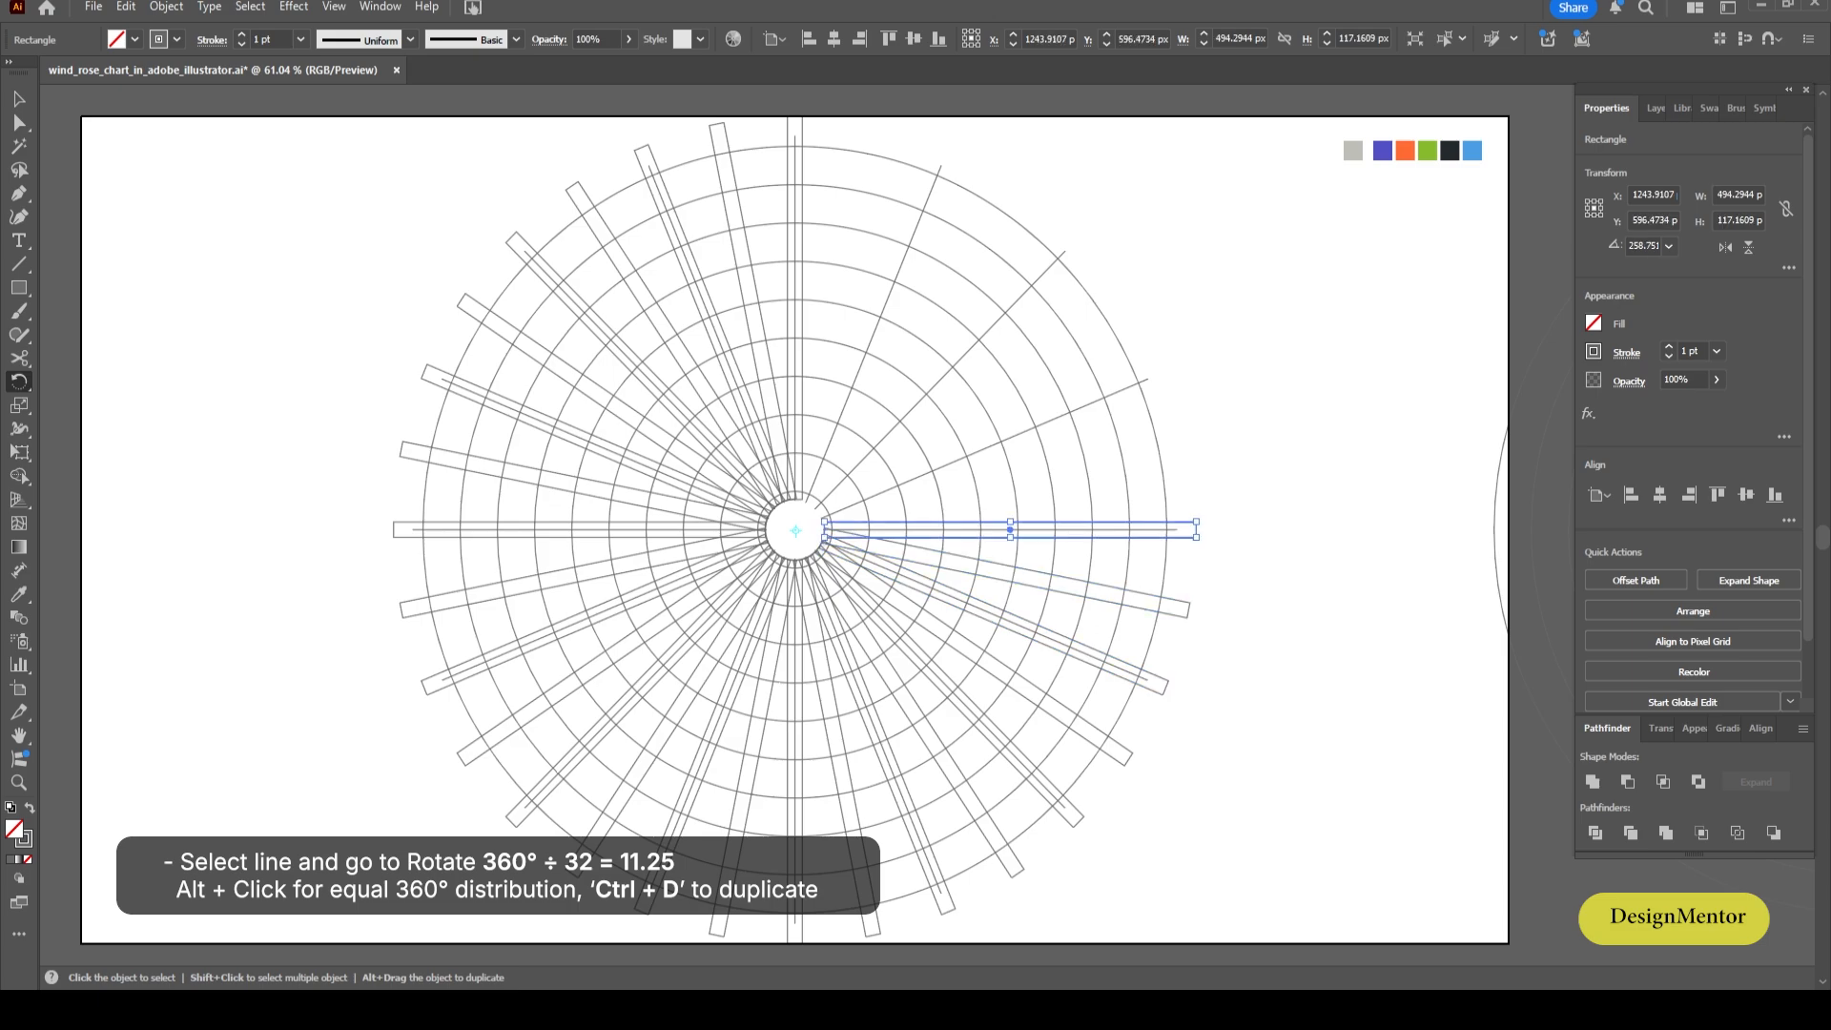
key(ctrl+d)
key(ctrl+d)
key(ctrl+d)
key(ctrl+d)
key(ctrl+d)
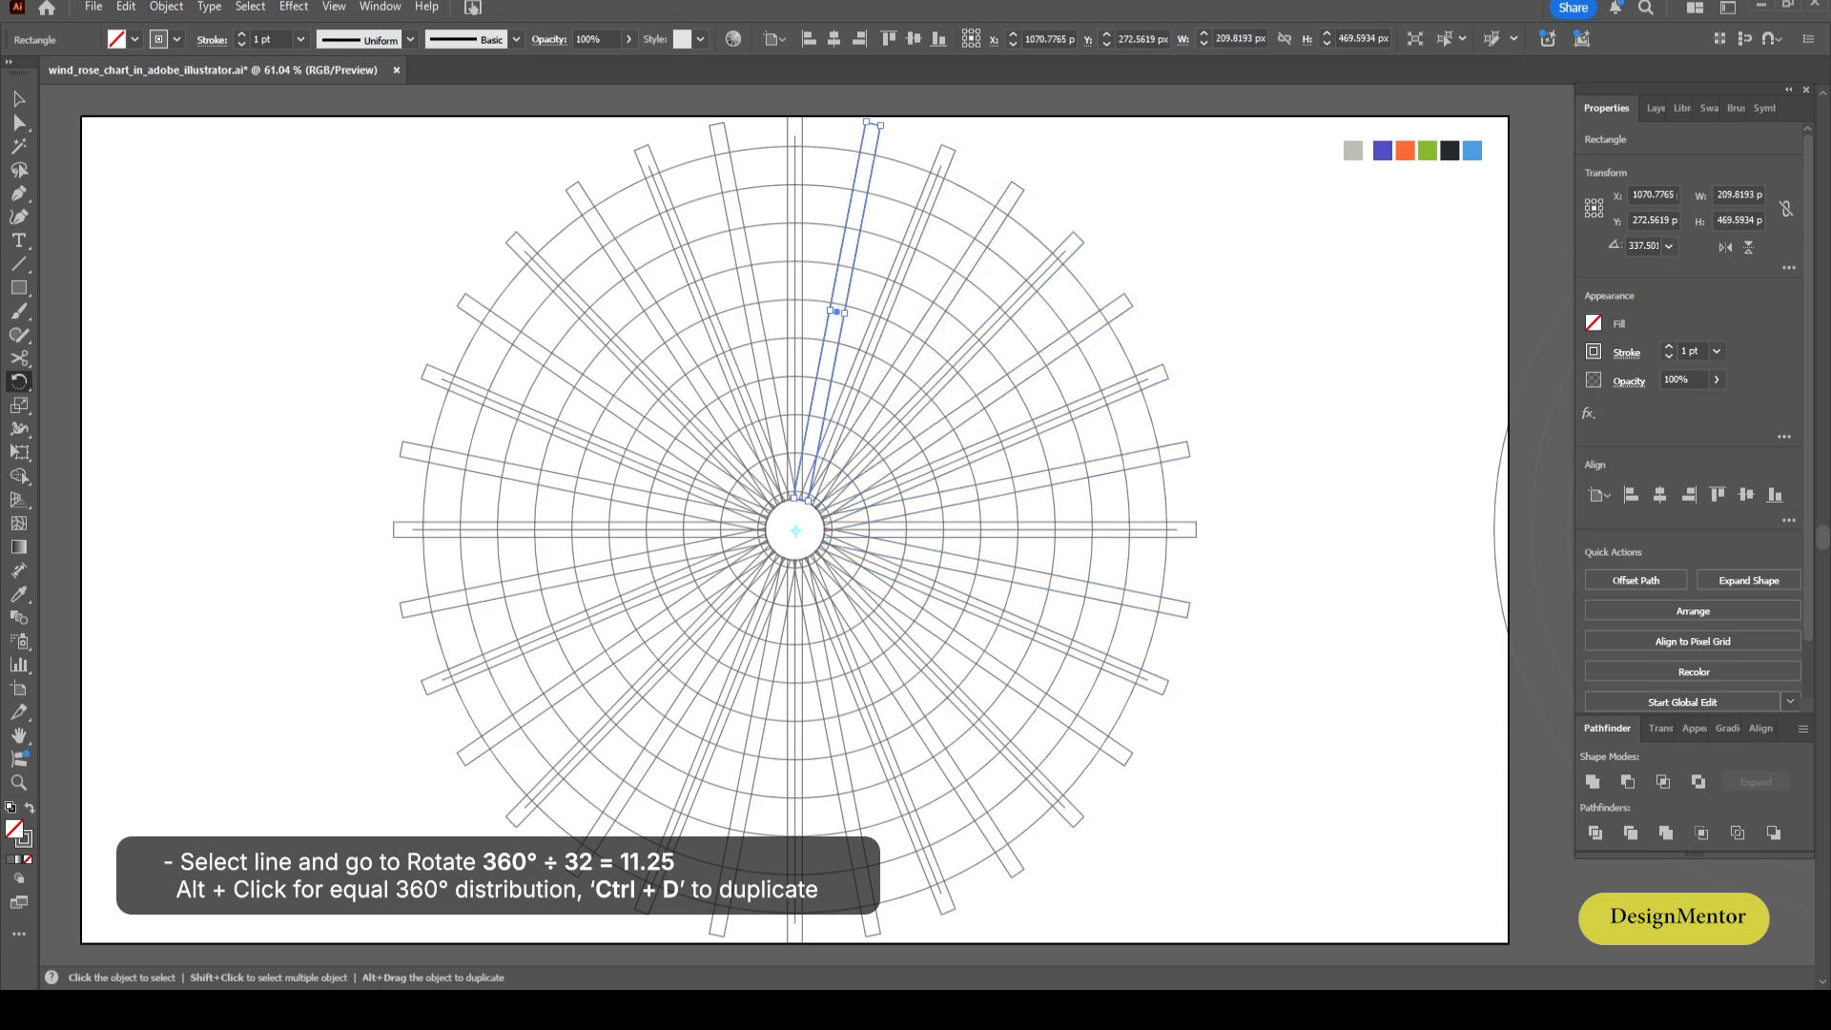
key(v)
key(ctrl+shift+a)
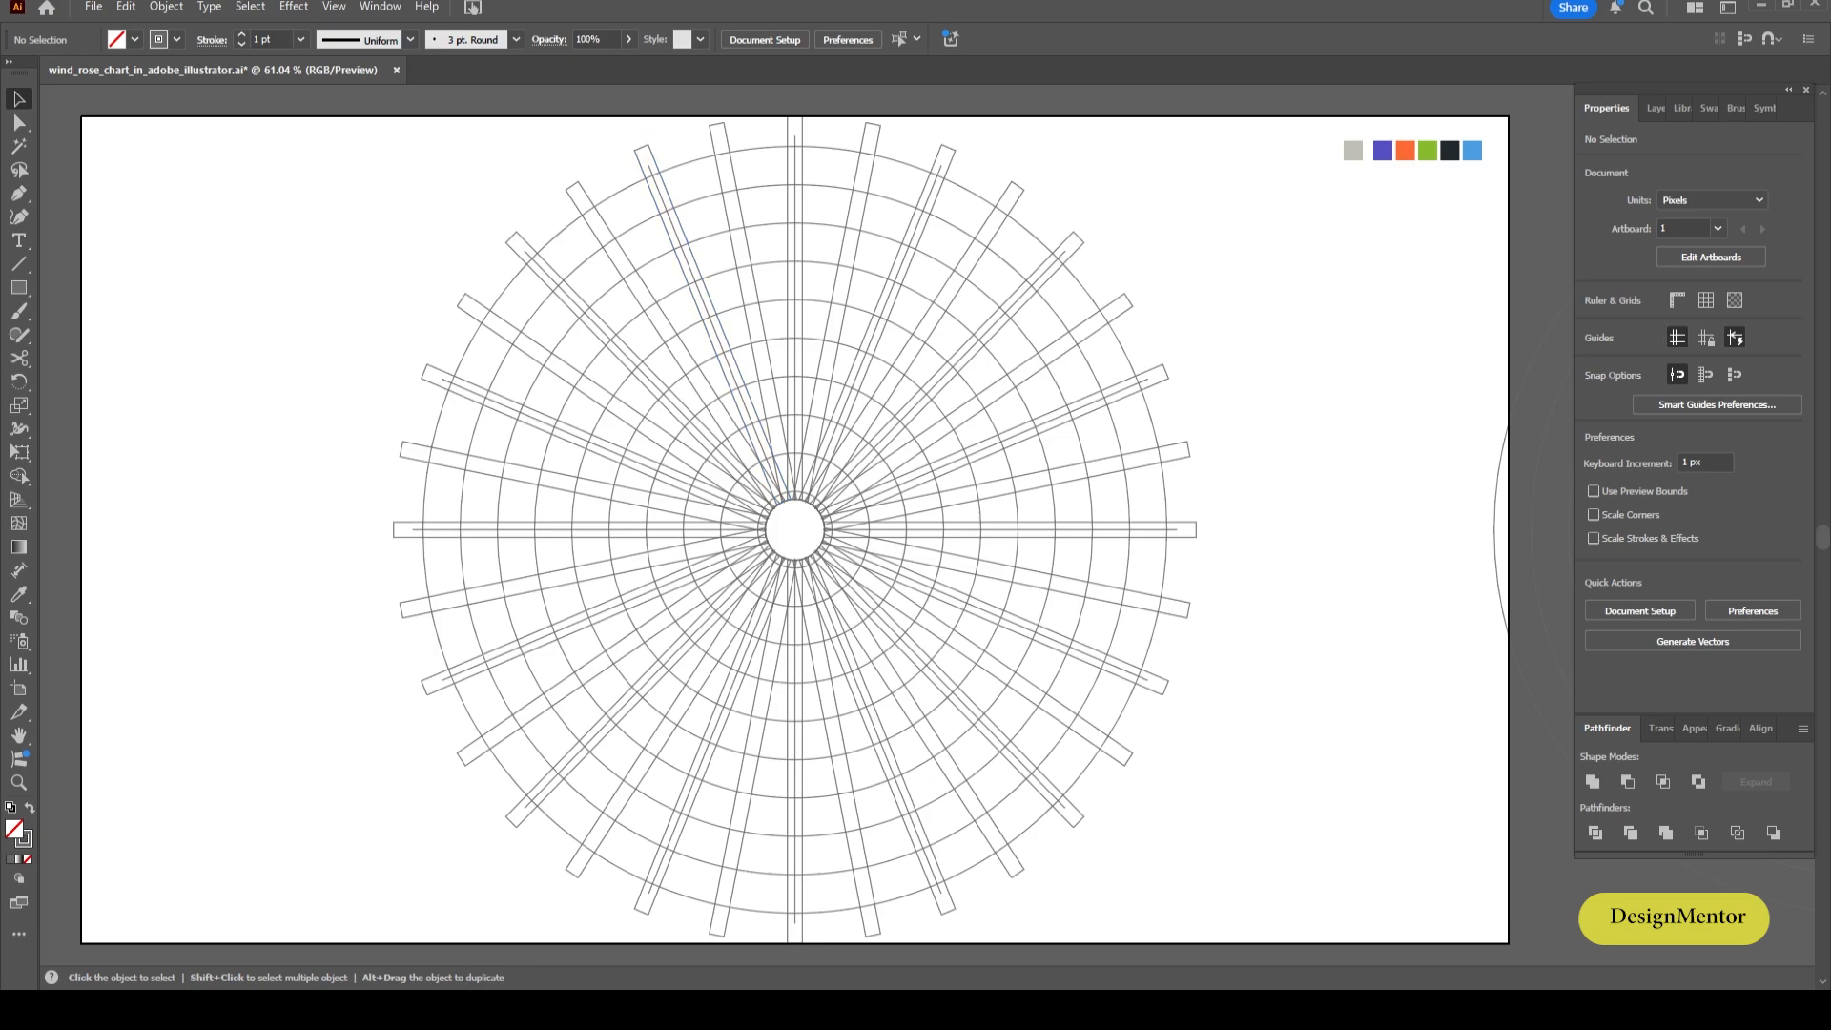
Delete the rectangles lying over the spokes, together with those spoke lines, from north-northwest round to due west.
drag(656, 167, 656, 165)
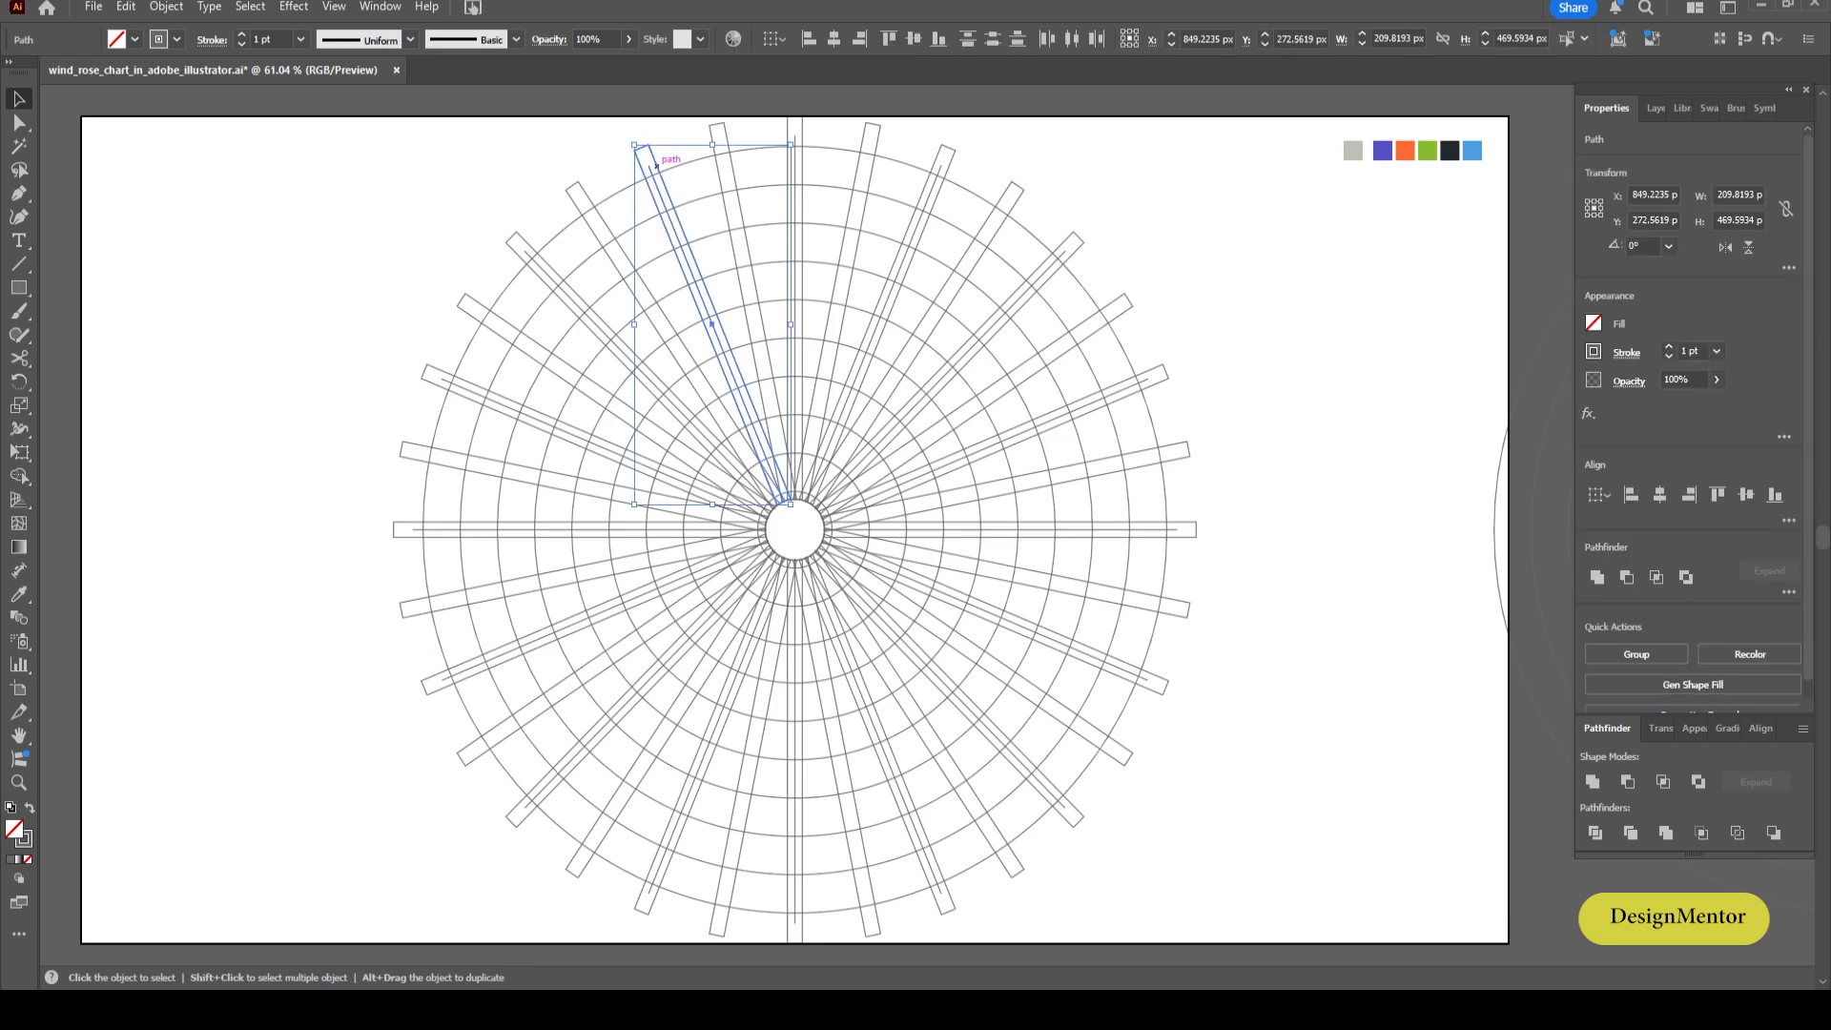
key(Delete)
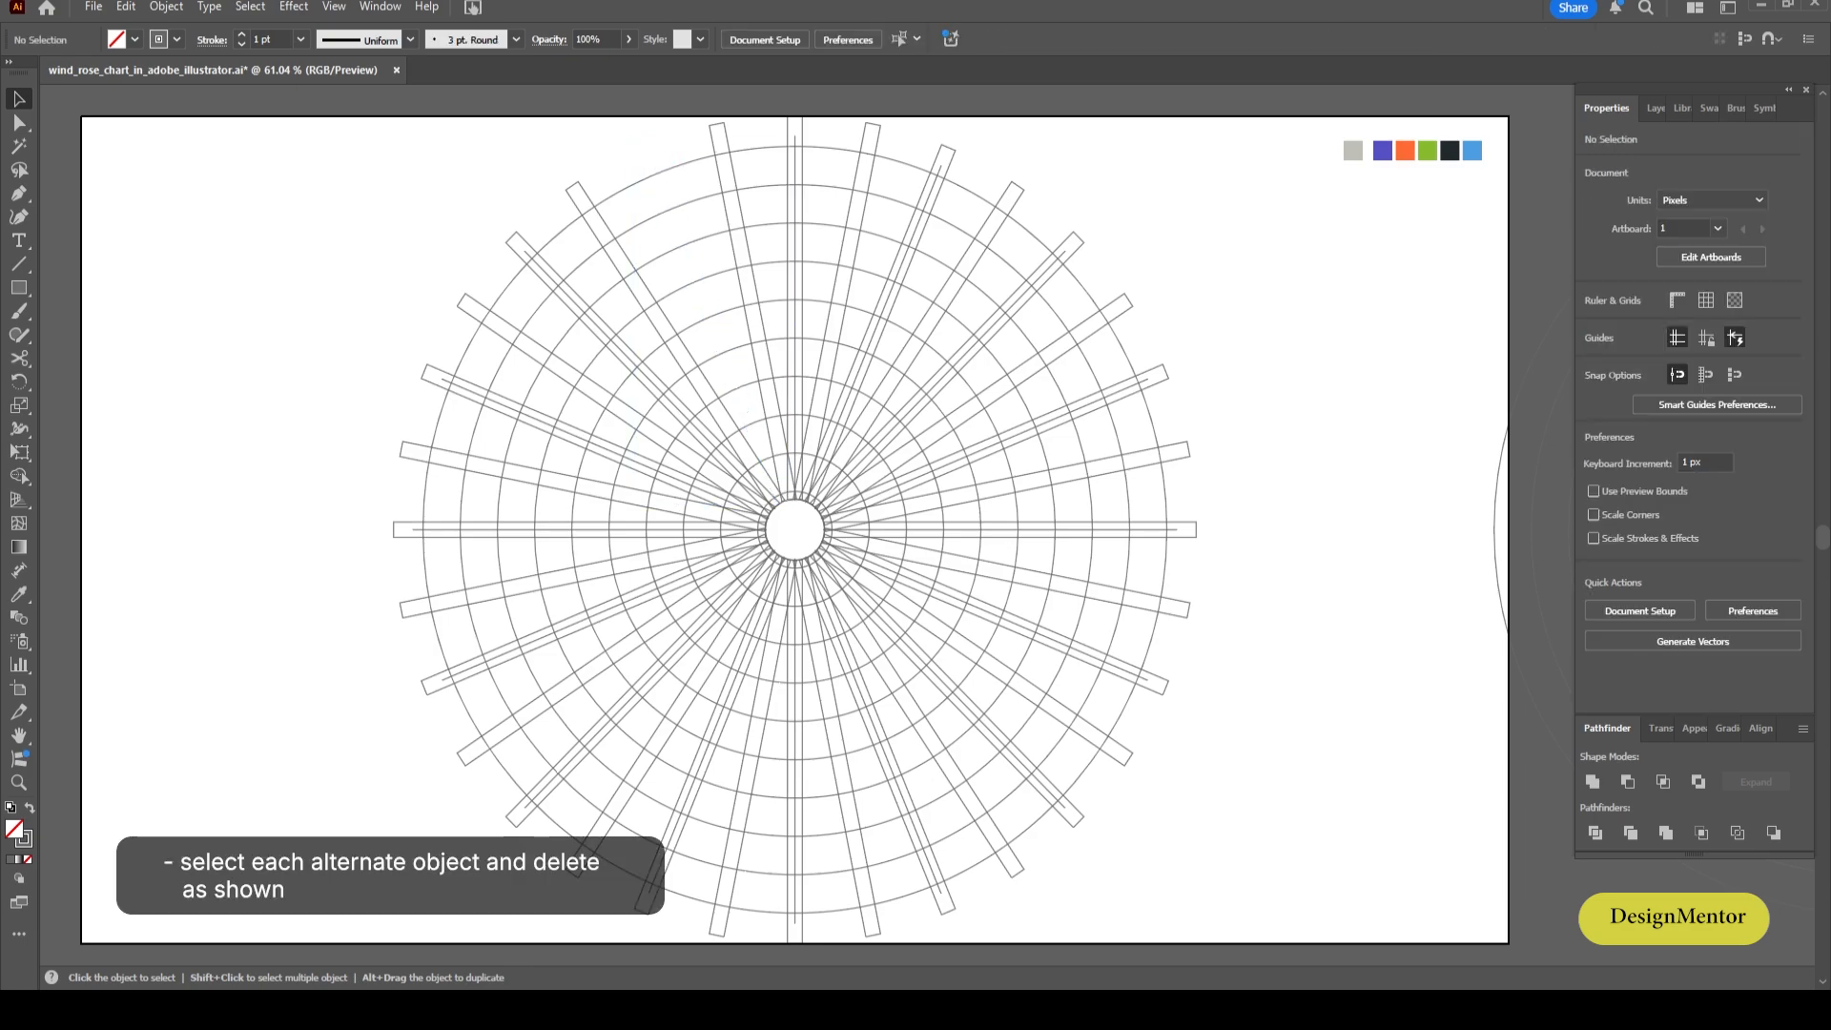
click(513, 241)
key(Delete)
click(440, 379)
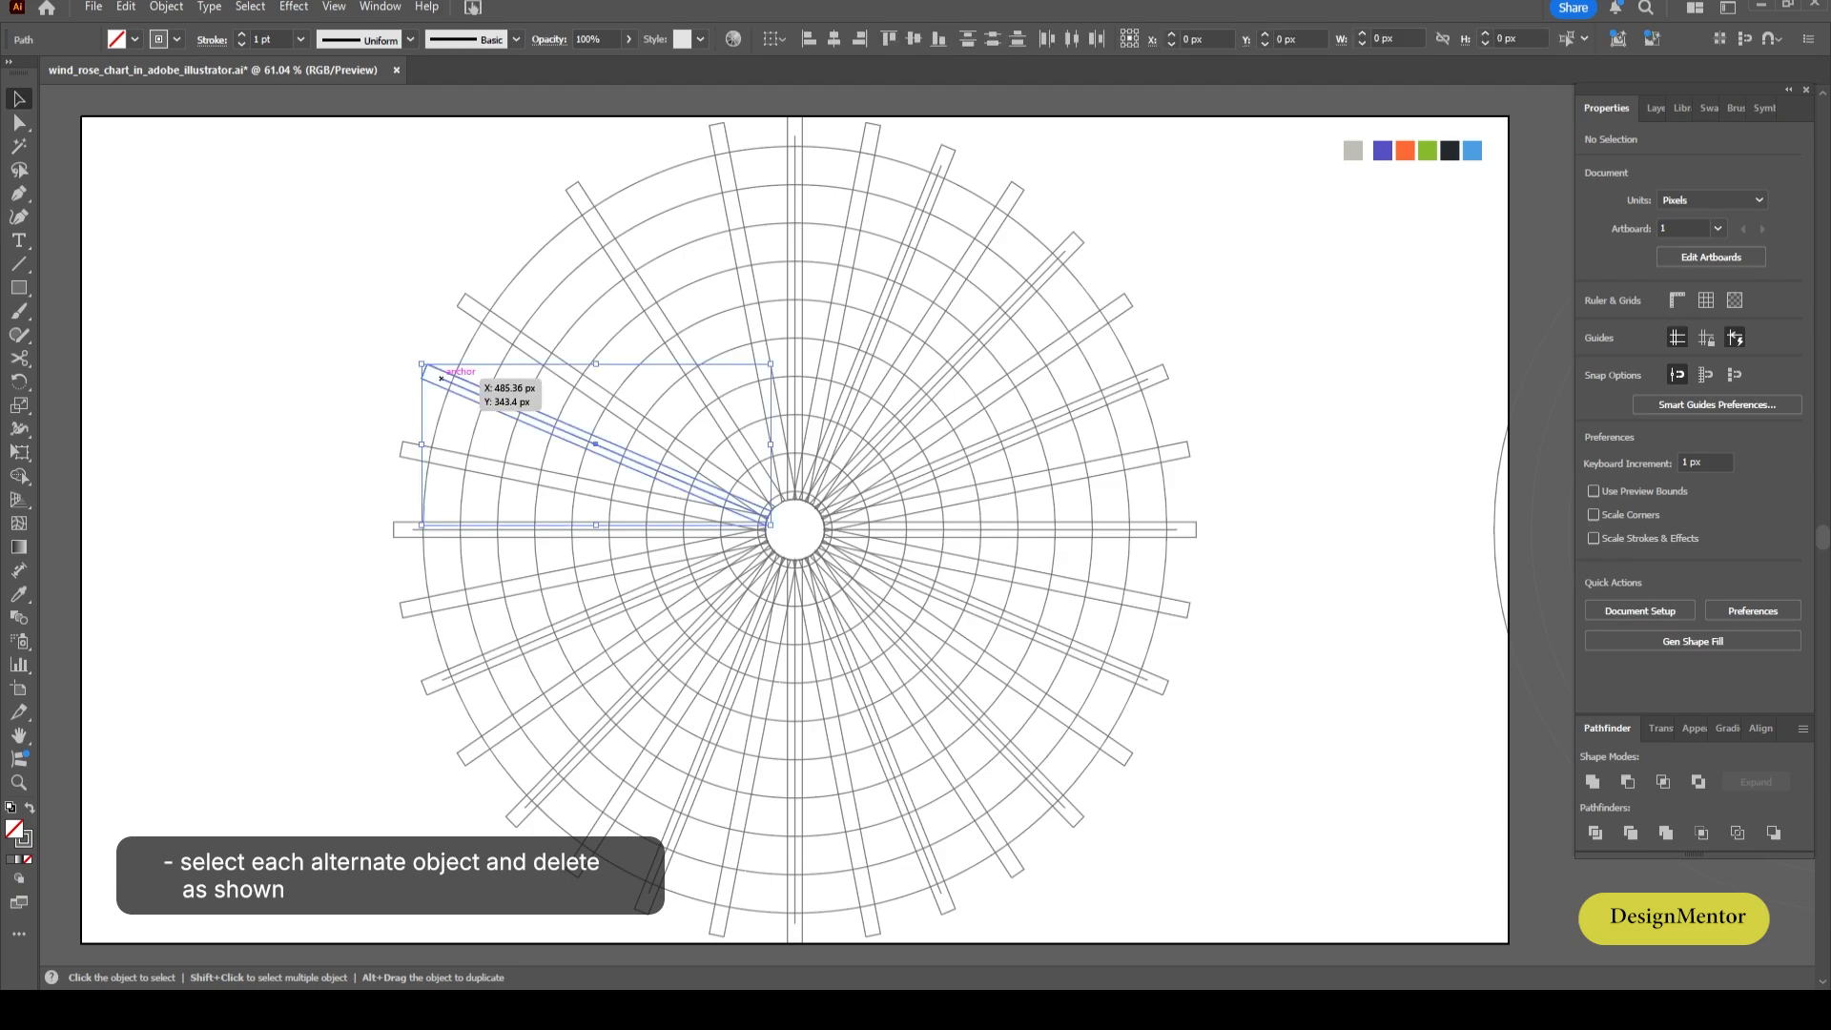
key(Delete)
drag(407, 538, 409, 538)
key(Delete)
Delete the rectangles and spoke lines pointing west-southwest and southwest, keeping the rectangles between the spokes.
drag(403, 664, 443, 695)
key(Delete)
click(528, 806)
key(Delete)
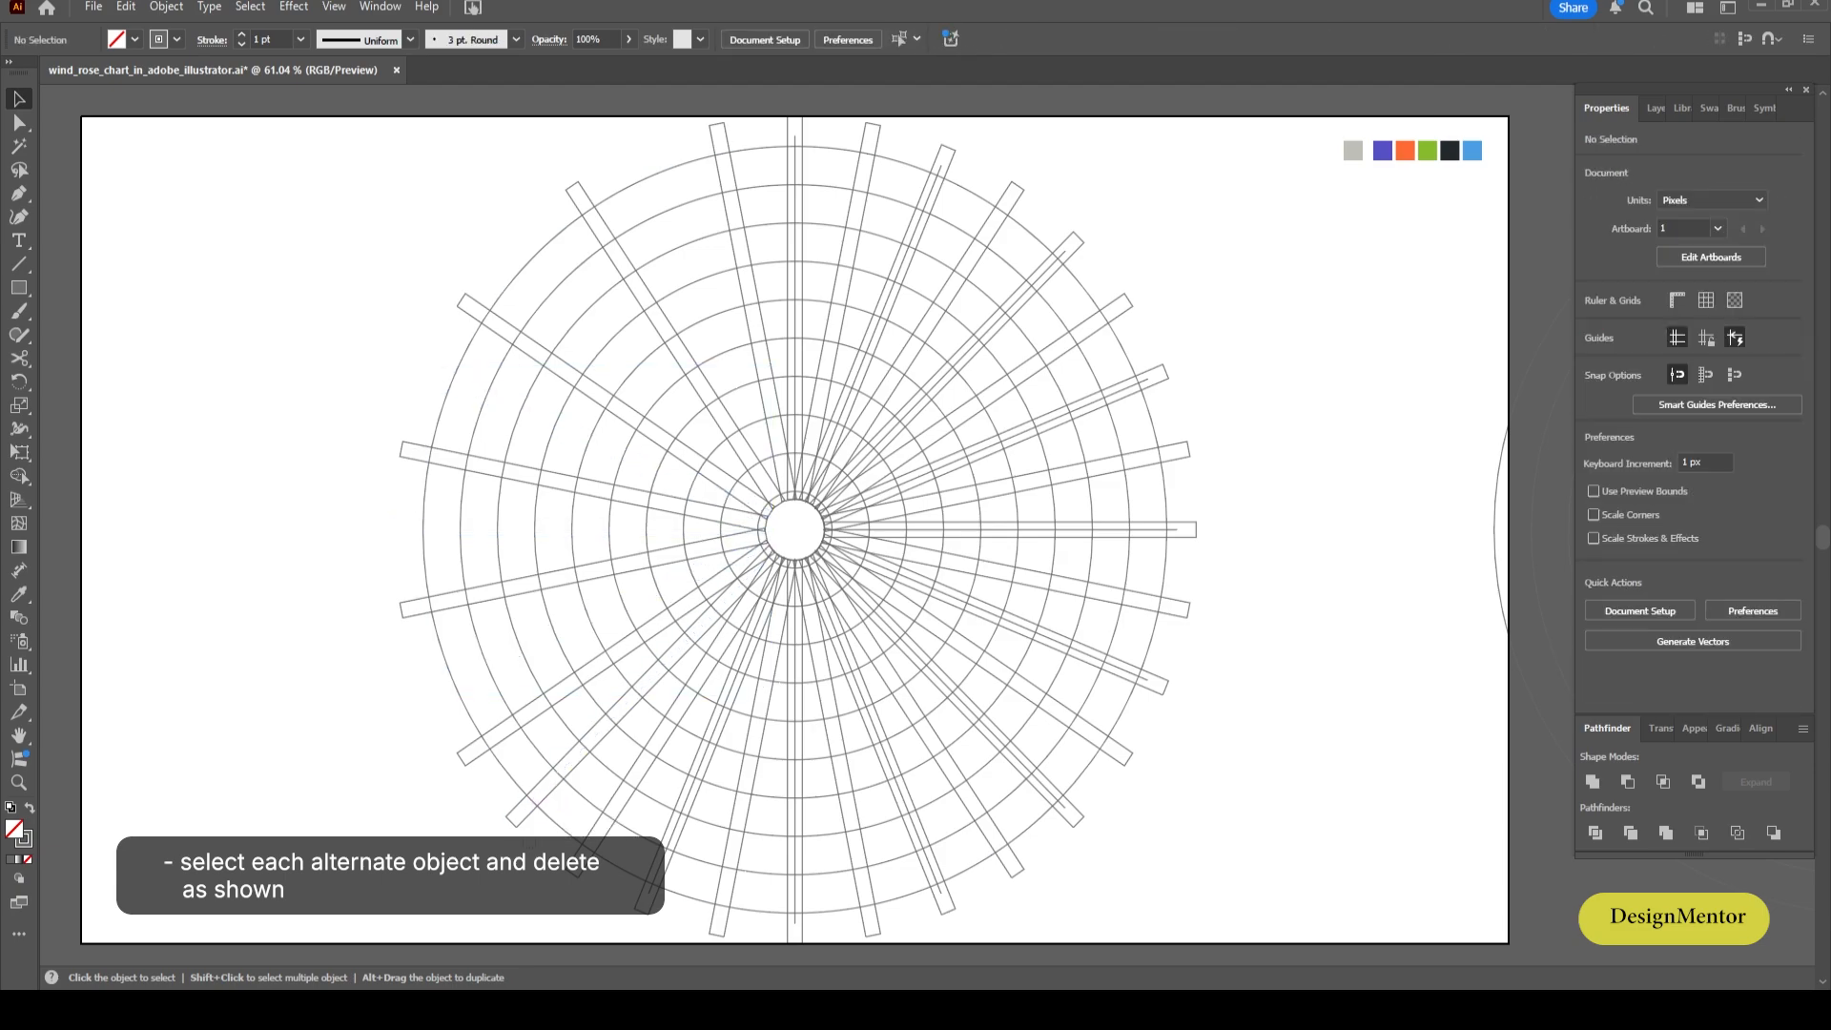
click(521, 823)
key(Delete)
drag(616, 893, 658, 903)
key(Delete)
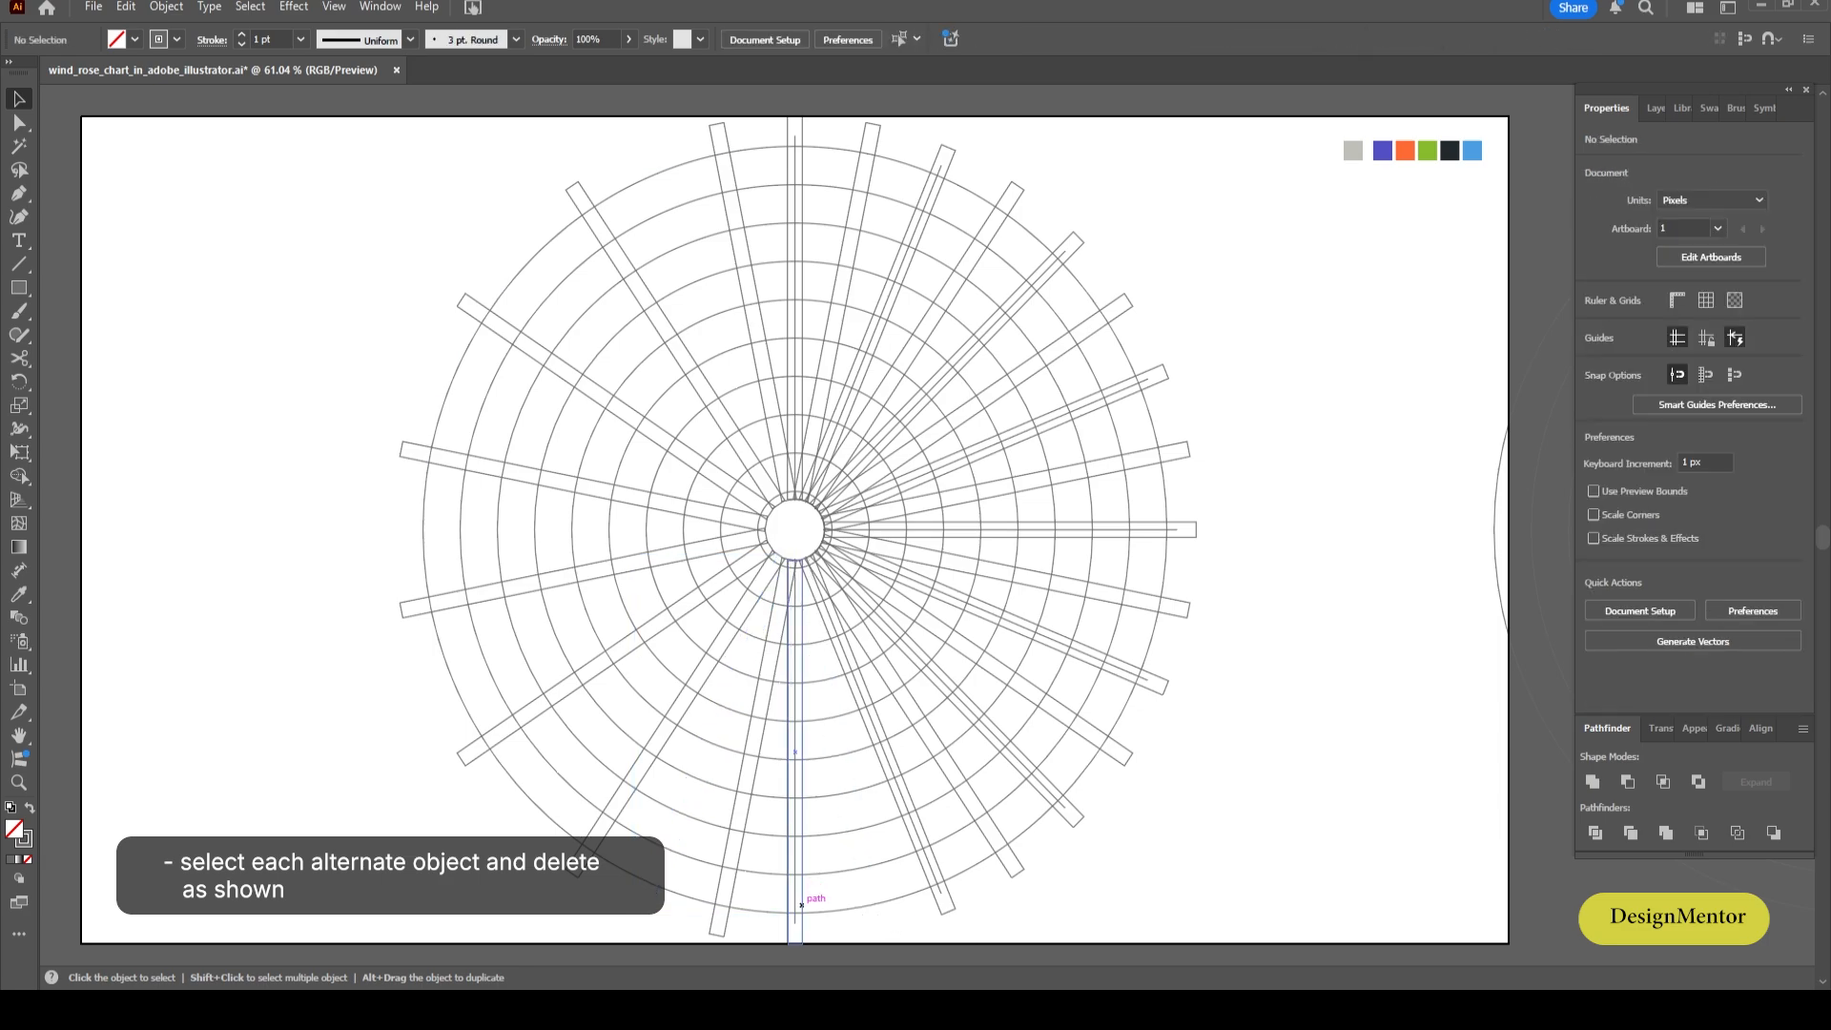
key(ctrl+z)
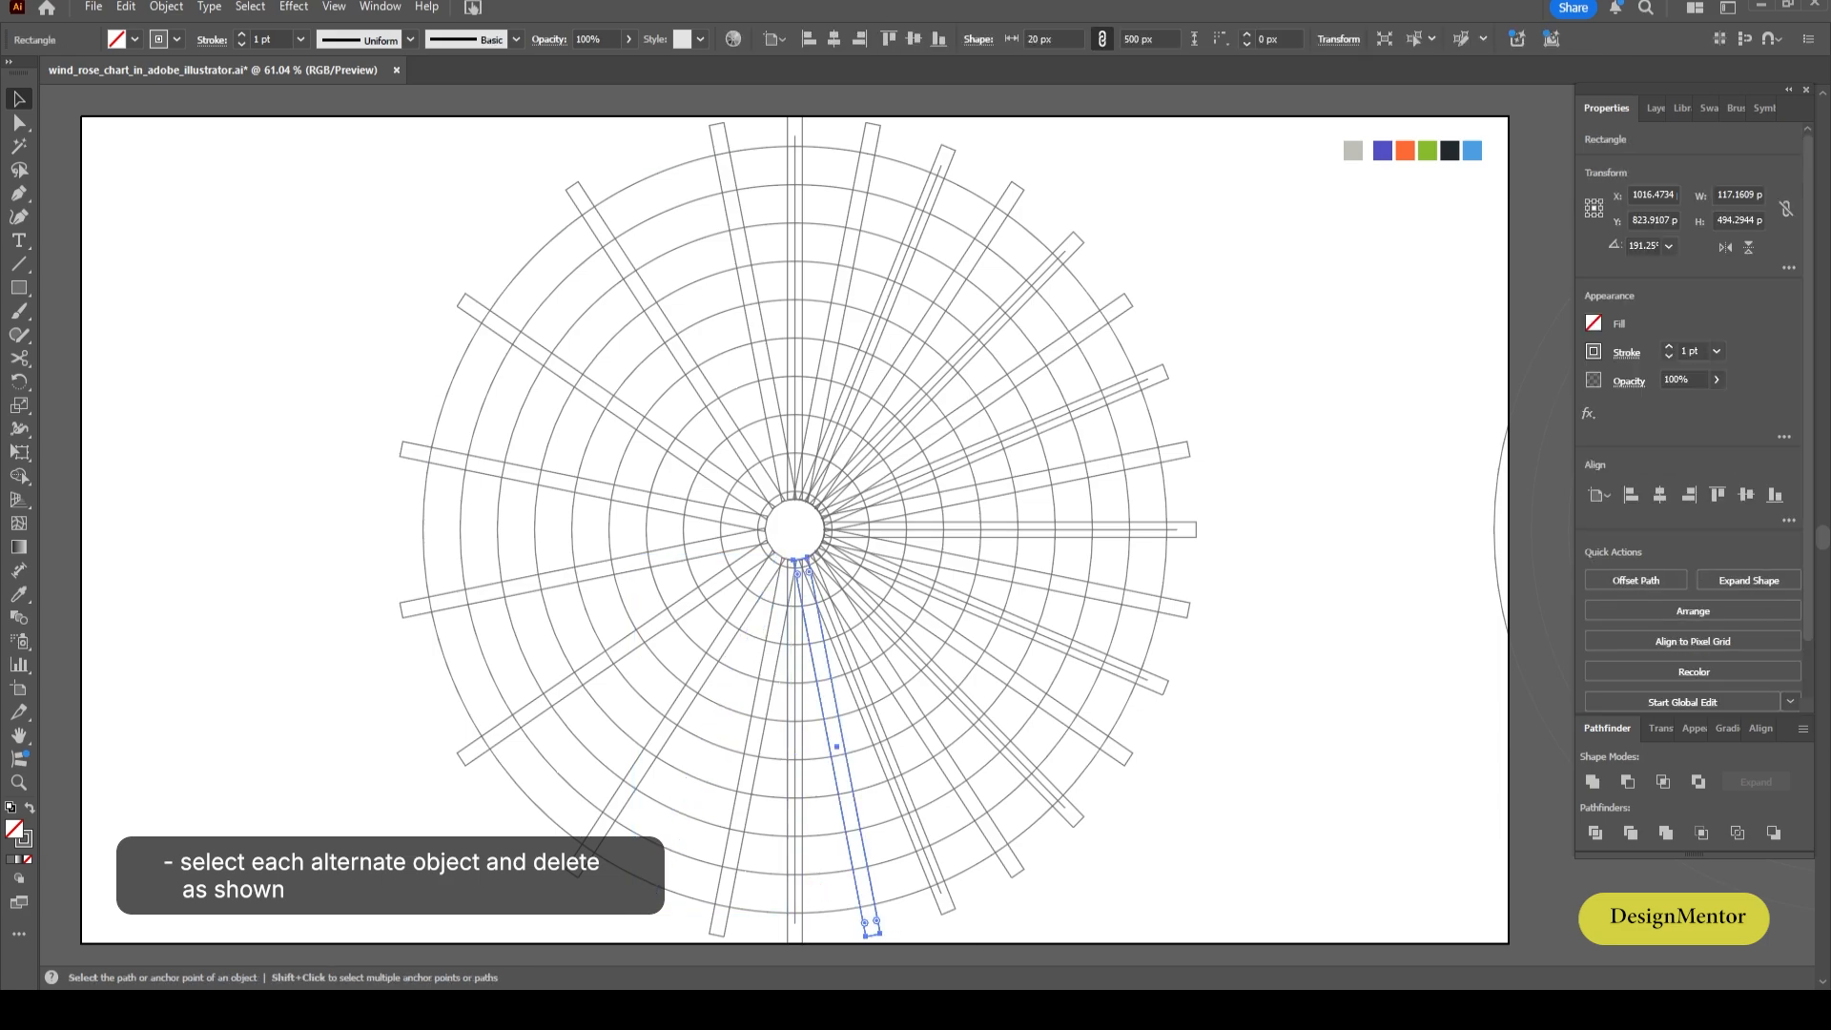
key(ctrl+z)
key(ctrl+shift+a)
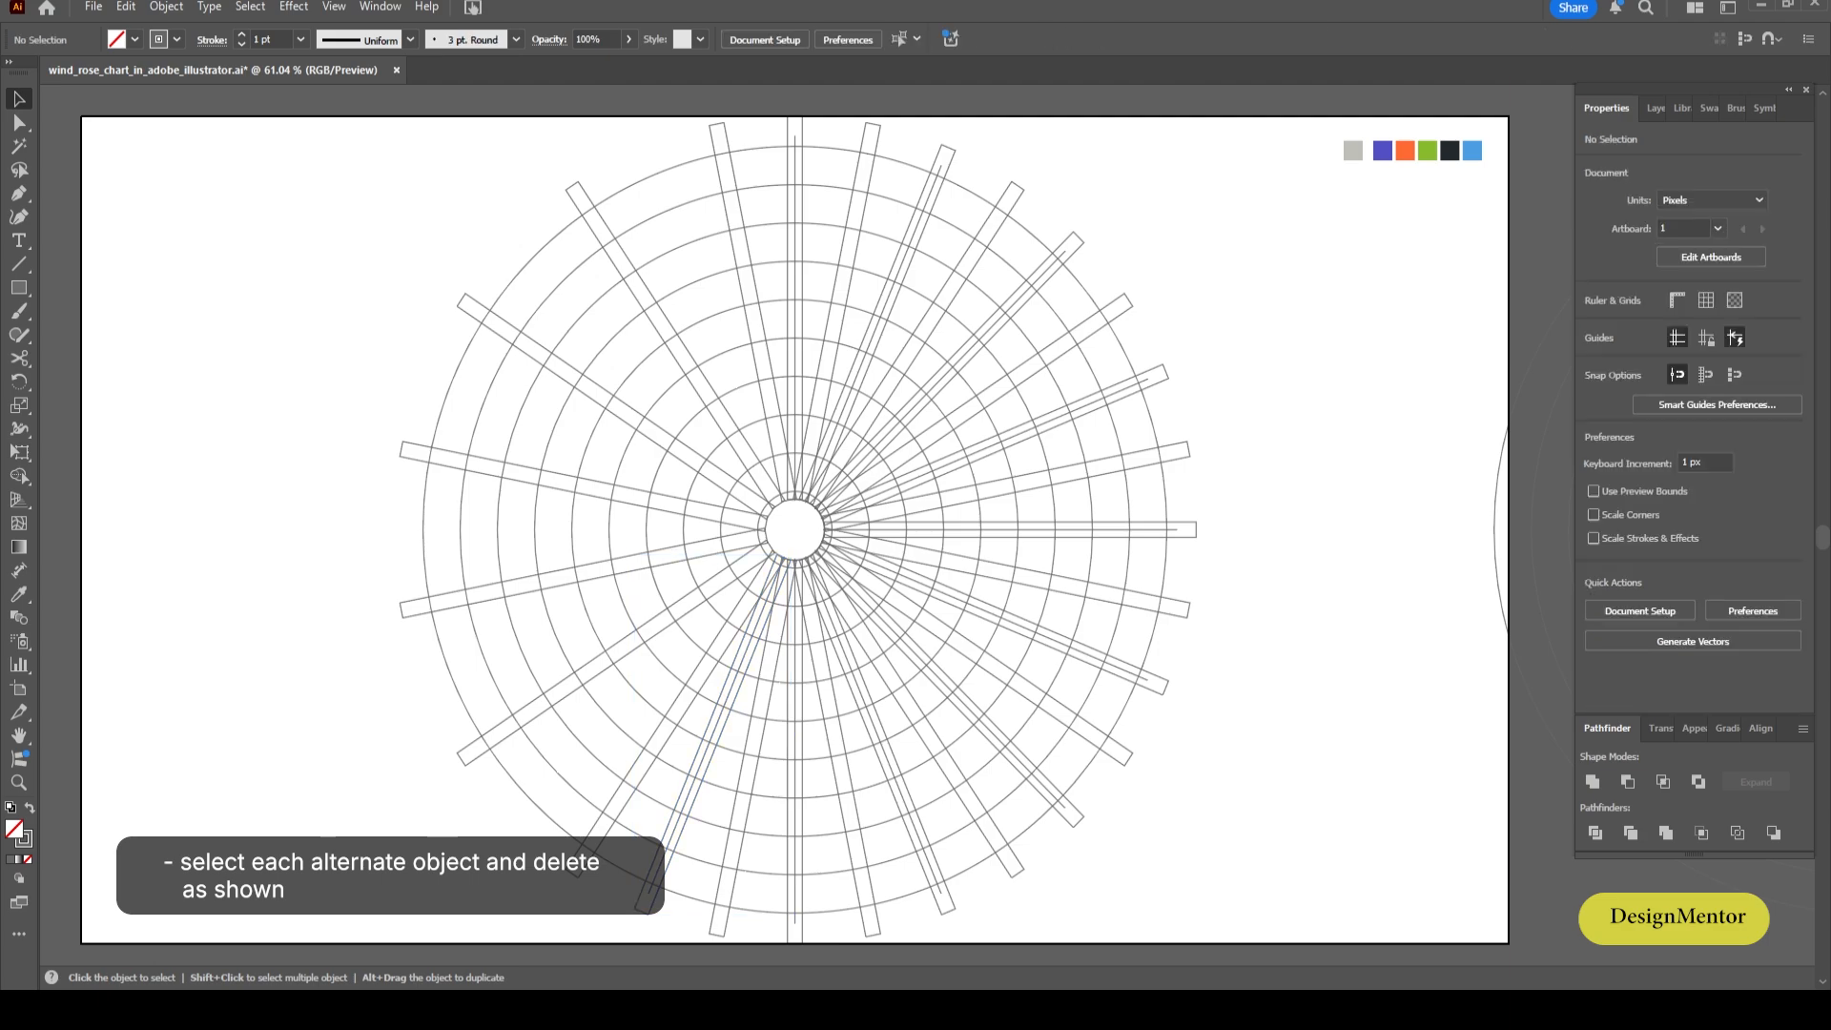
Delete the rectangles and spoke lines pointing south-southwest and due south.
click(638, 898)
key(Delete)
click(649, 894)
key(Delete)
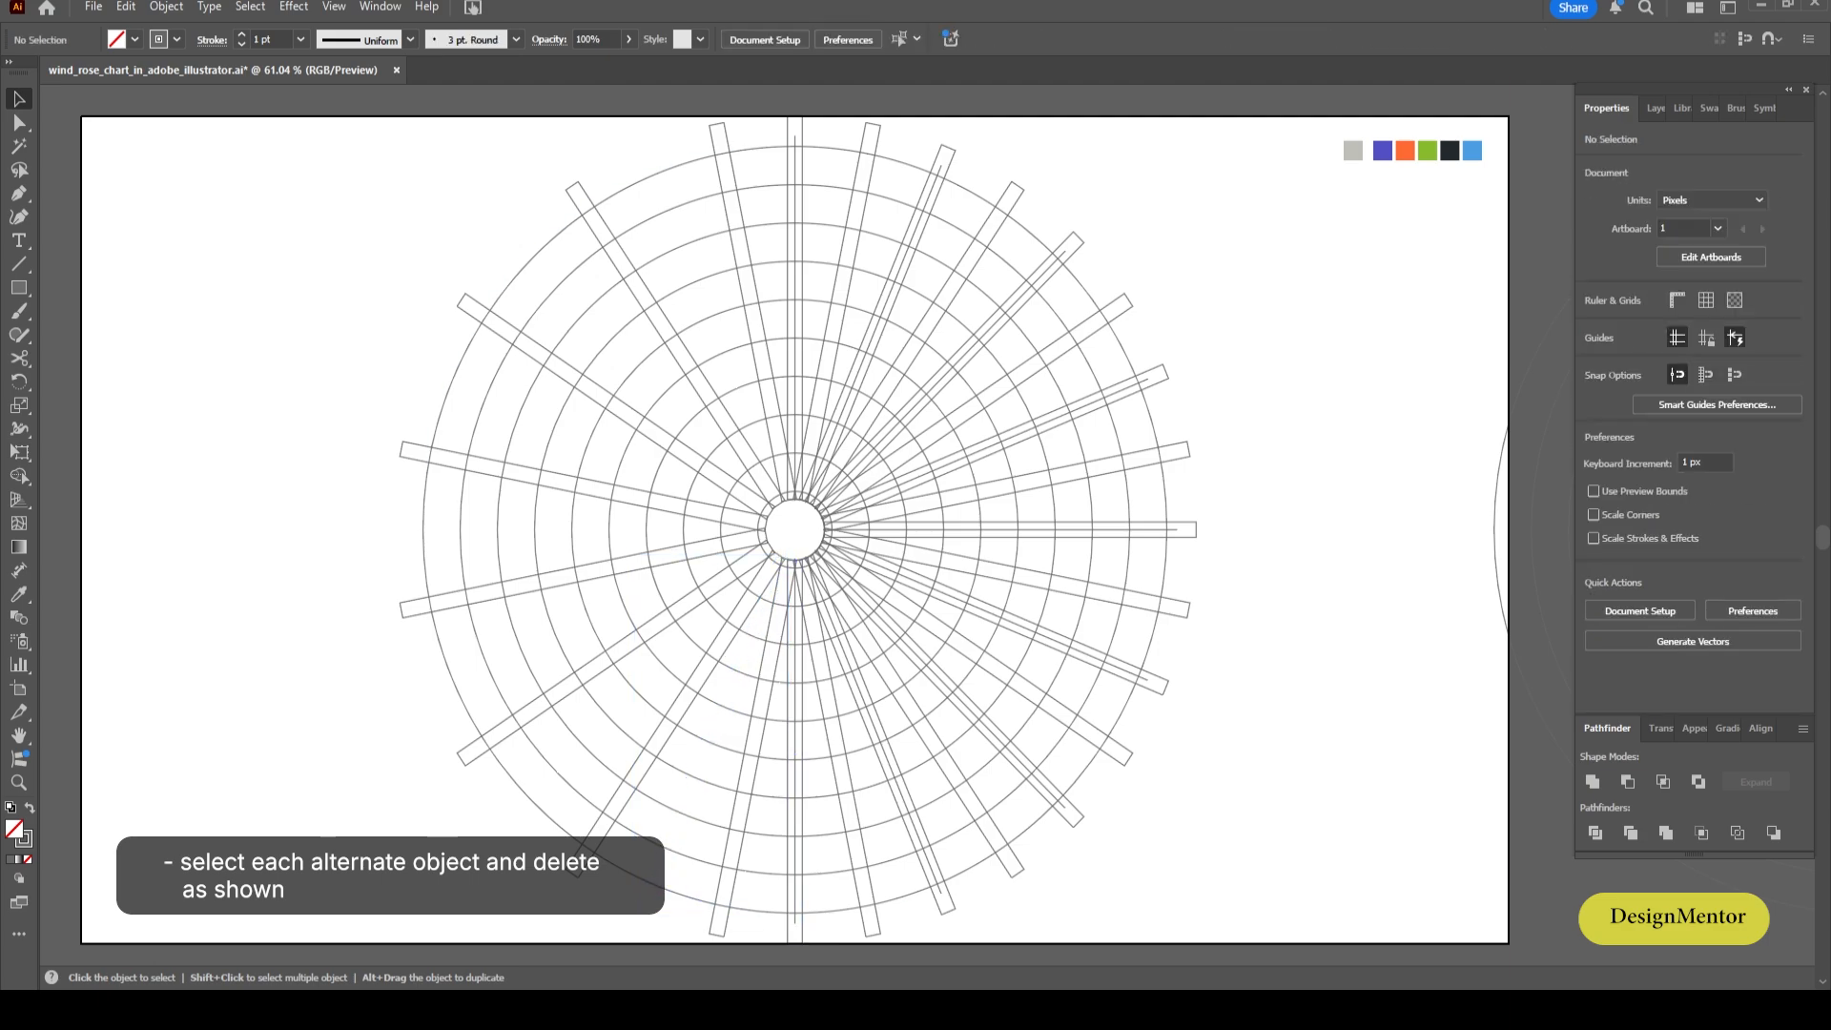
click(795, 921)
key(Delete)
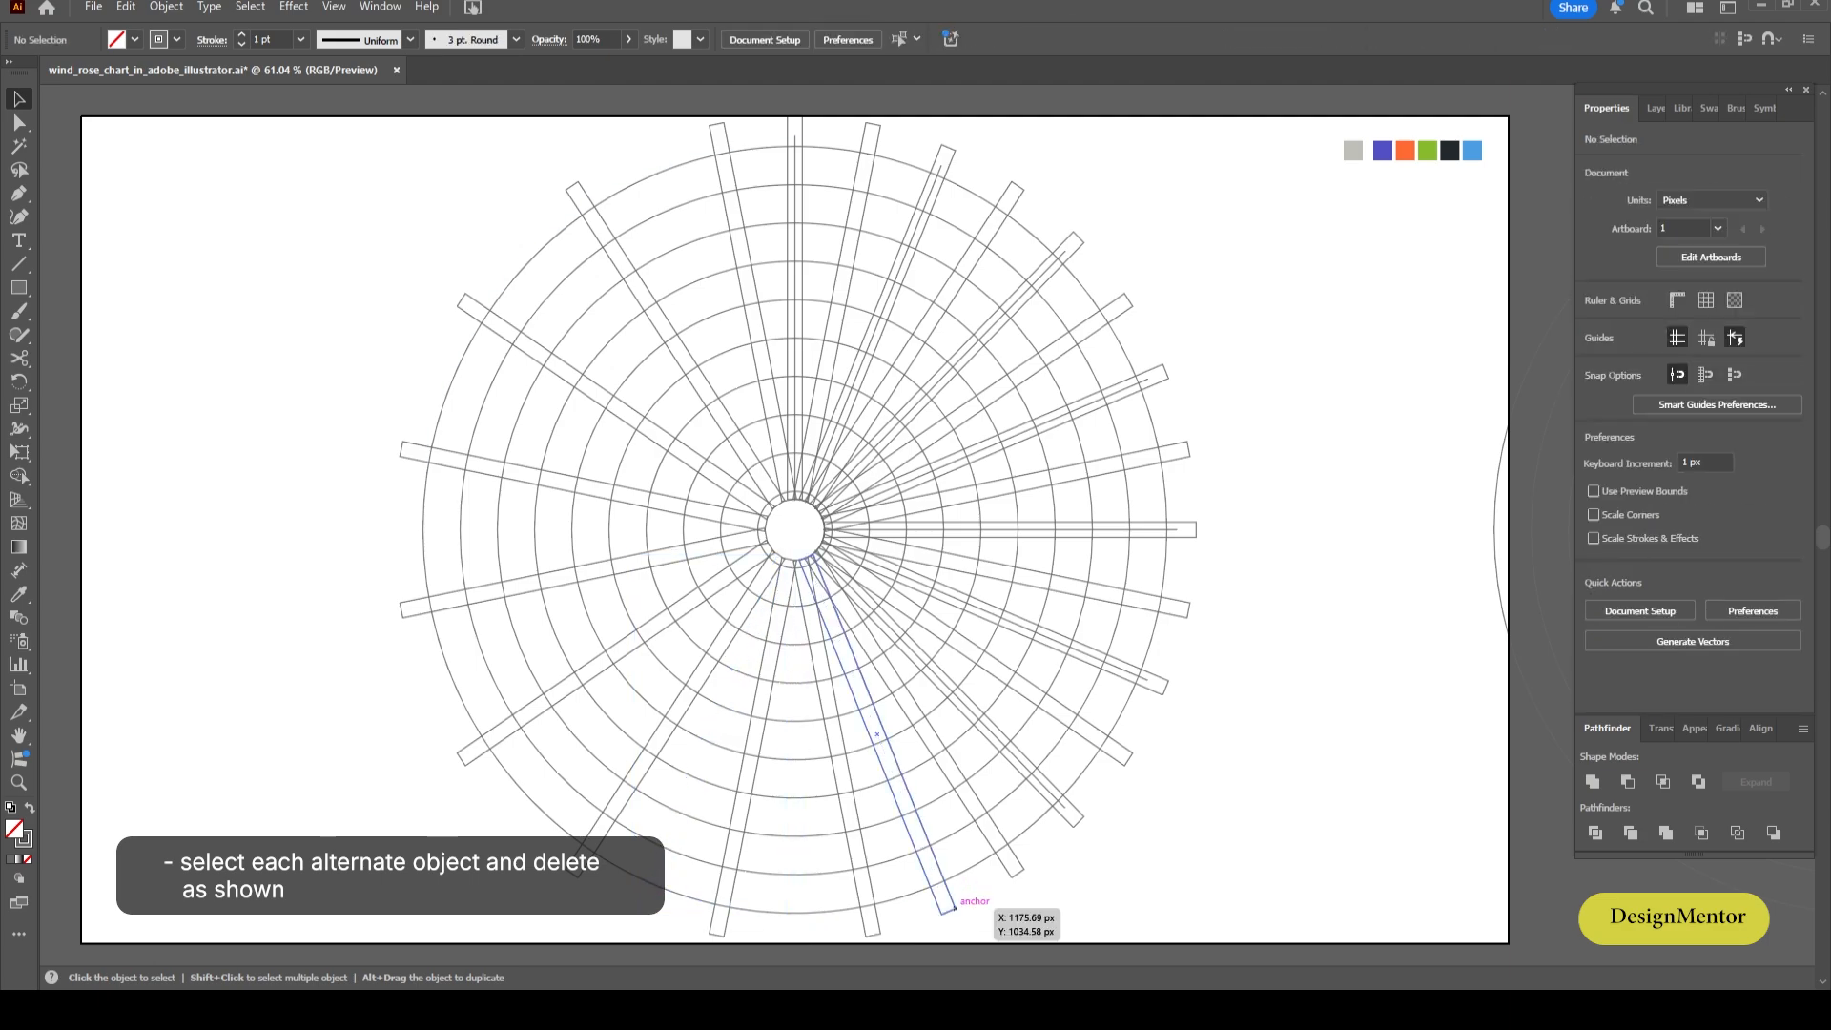
Delete the rectangles overlapping the spokes, with their spoke lines, from south-southeast round to due east.
click(1083, 801)
key(Delete)
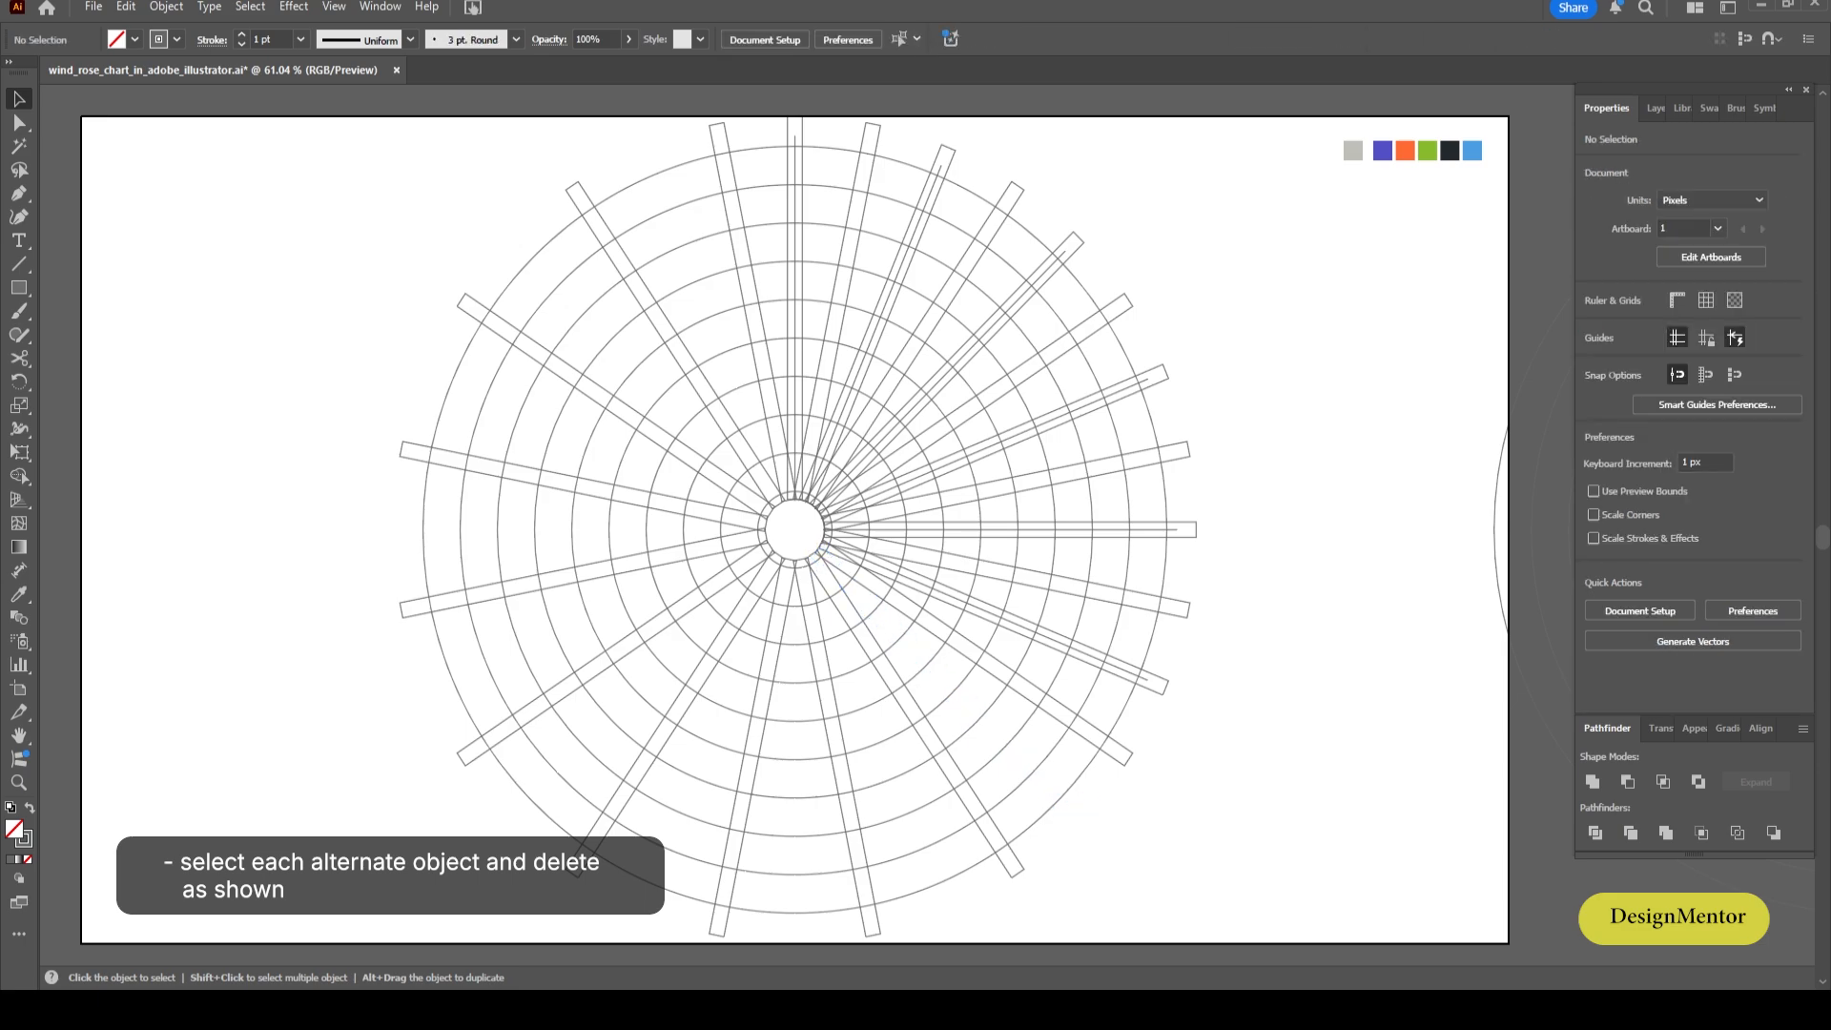
click(1165, 684)
key(Delete)
click(1192, 530)
key(Delete)
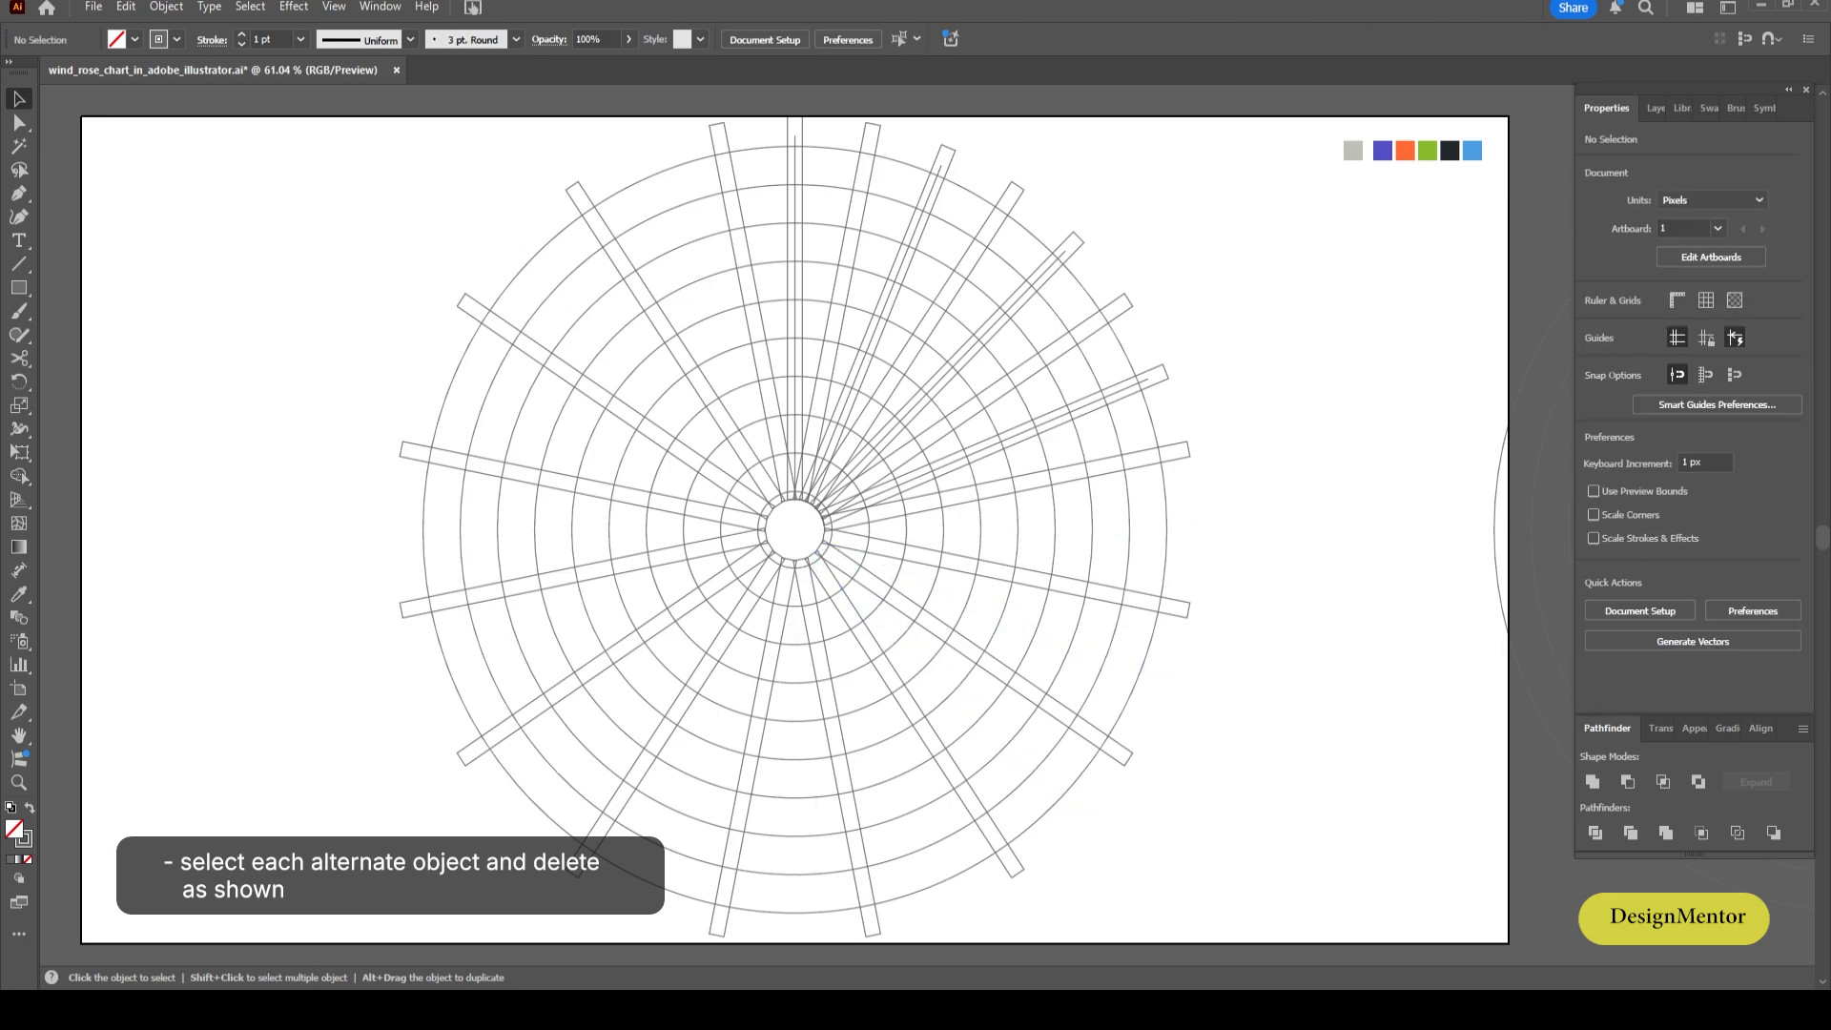
Delete the rectangles overlapping the spokes from east-northeast round to due north, including the leftover northeast spoke line.
drag(1200, 334, 1141, 381)
key(Delete)
drag(1111, 202, 1066, 250)
key(Delete)
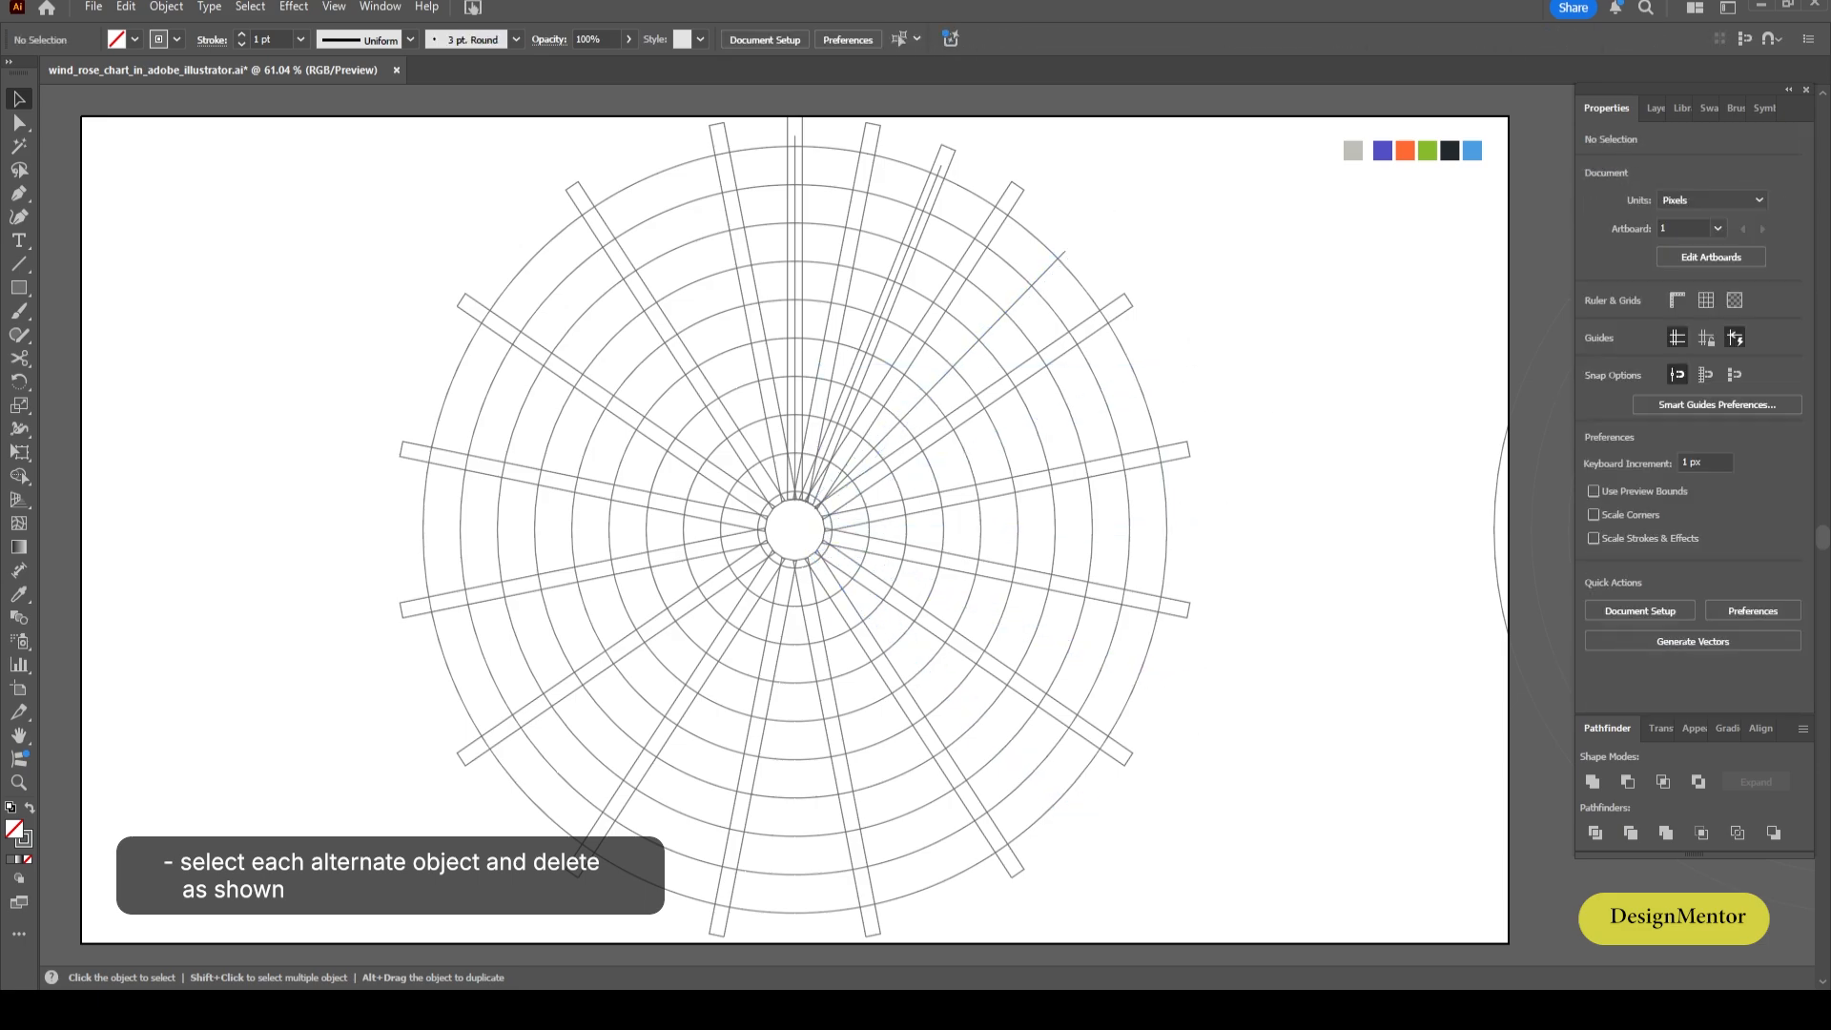
drag(950, 160, 950, 160)
key(Delete)
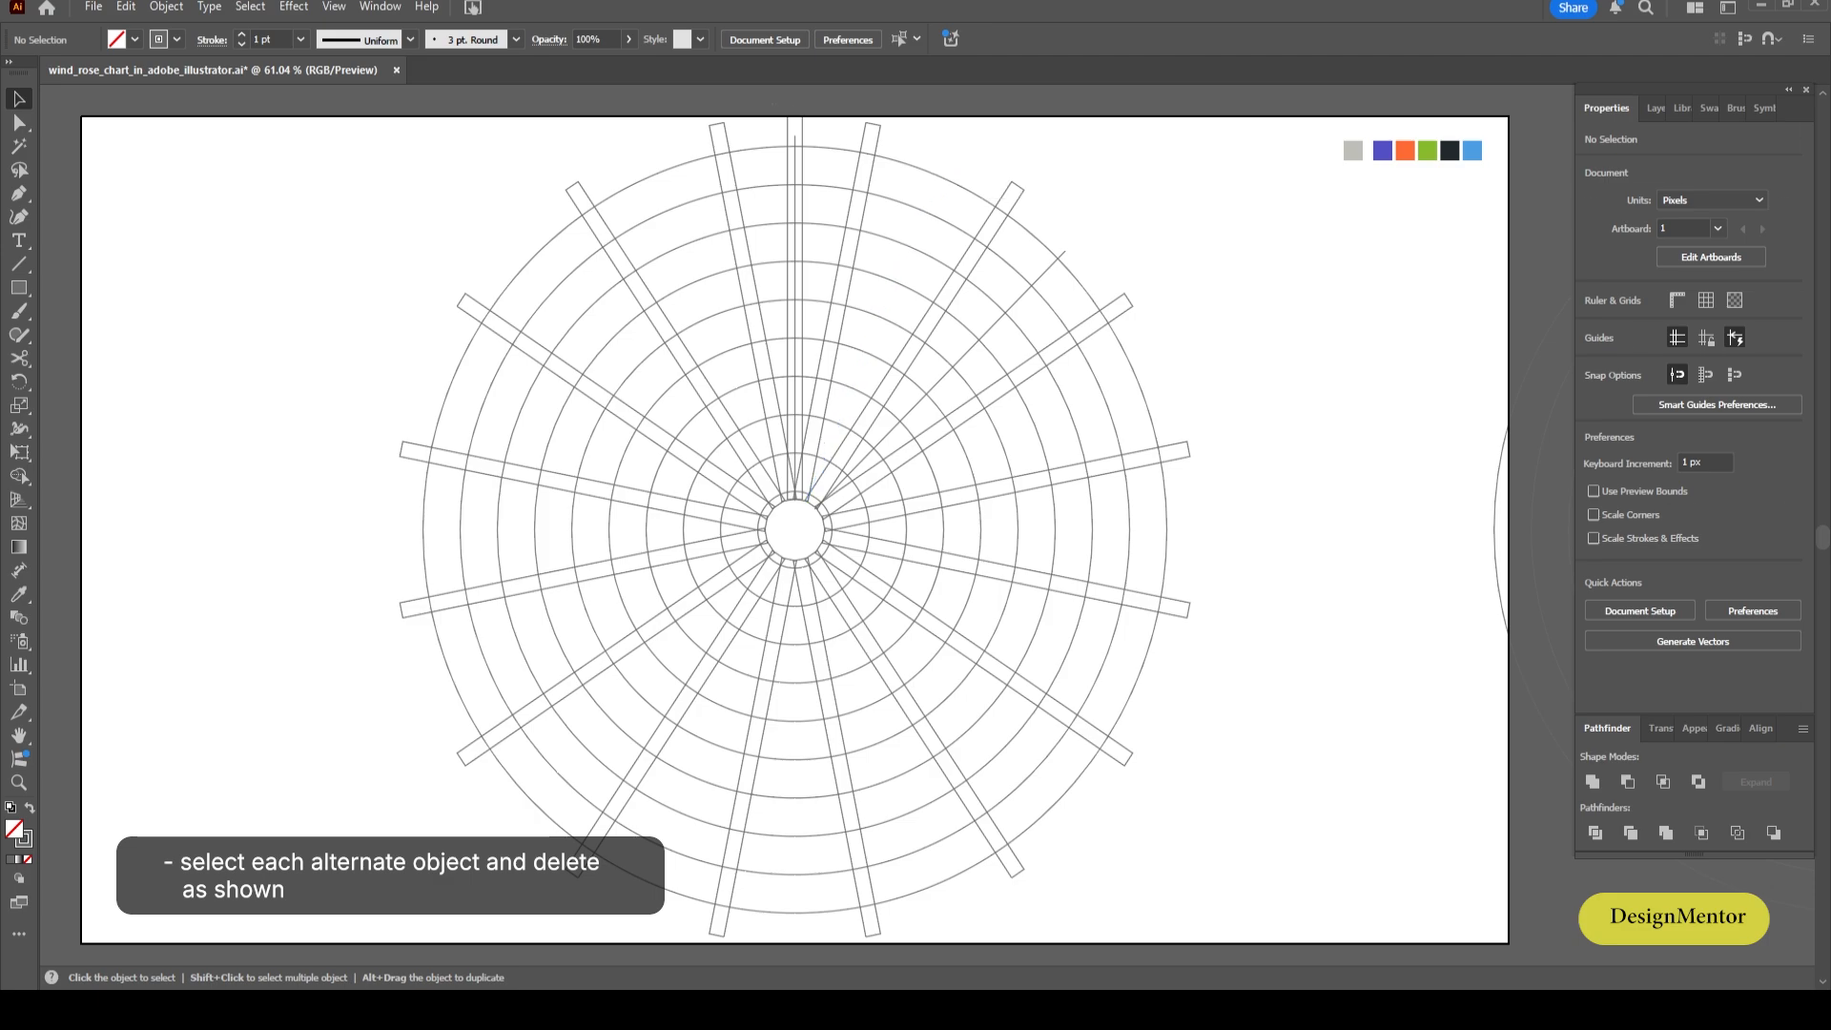
drag(814, 138, 814, 138)
key(Delete)
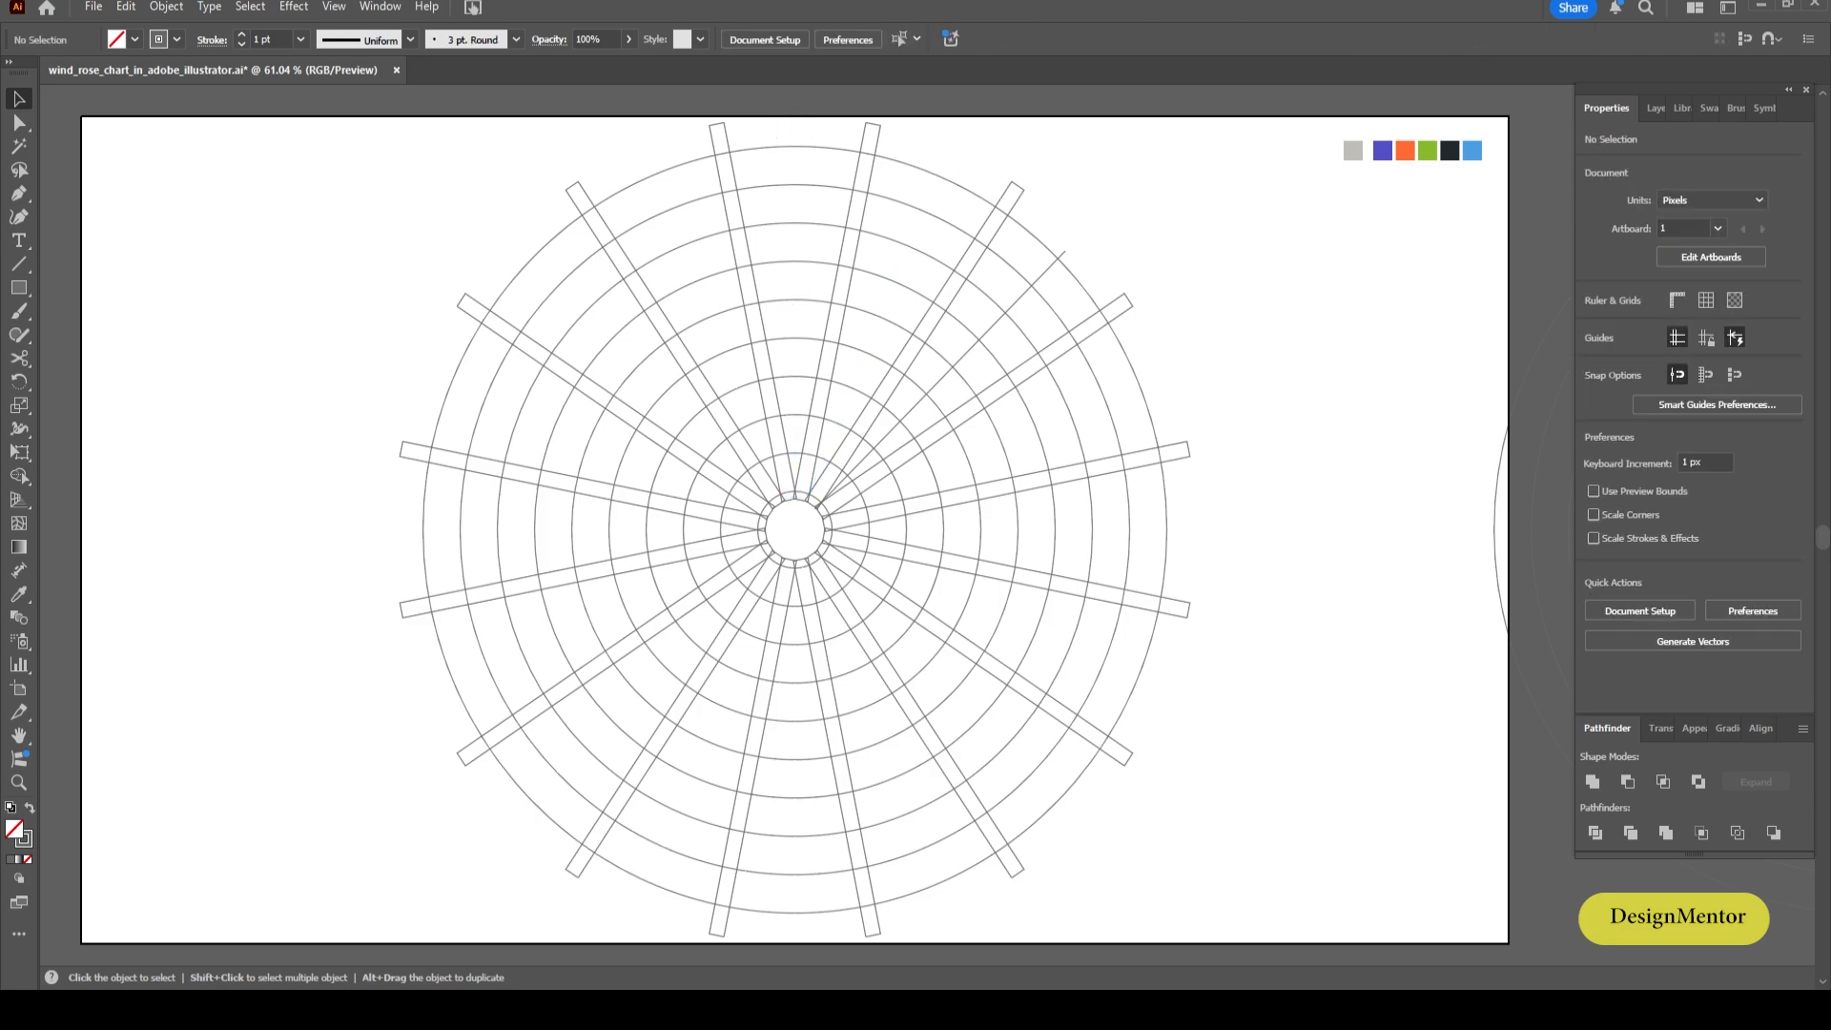
click(941, 380)
key(Delete)
Select all circles and rectangles and cut away the north-northeast separator strip and those across the left half with Shape Builder.
drag(378, 173, 961, 637)
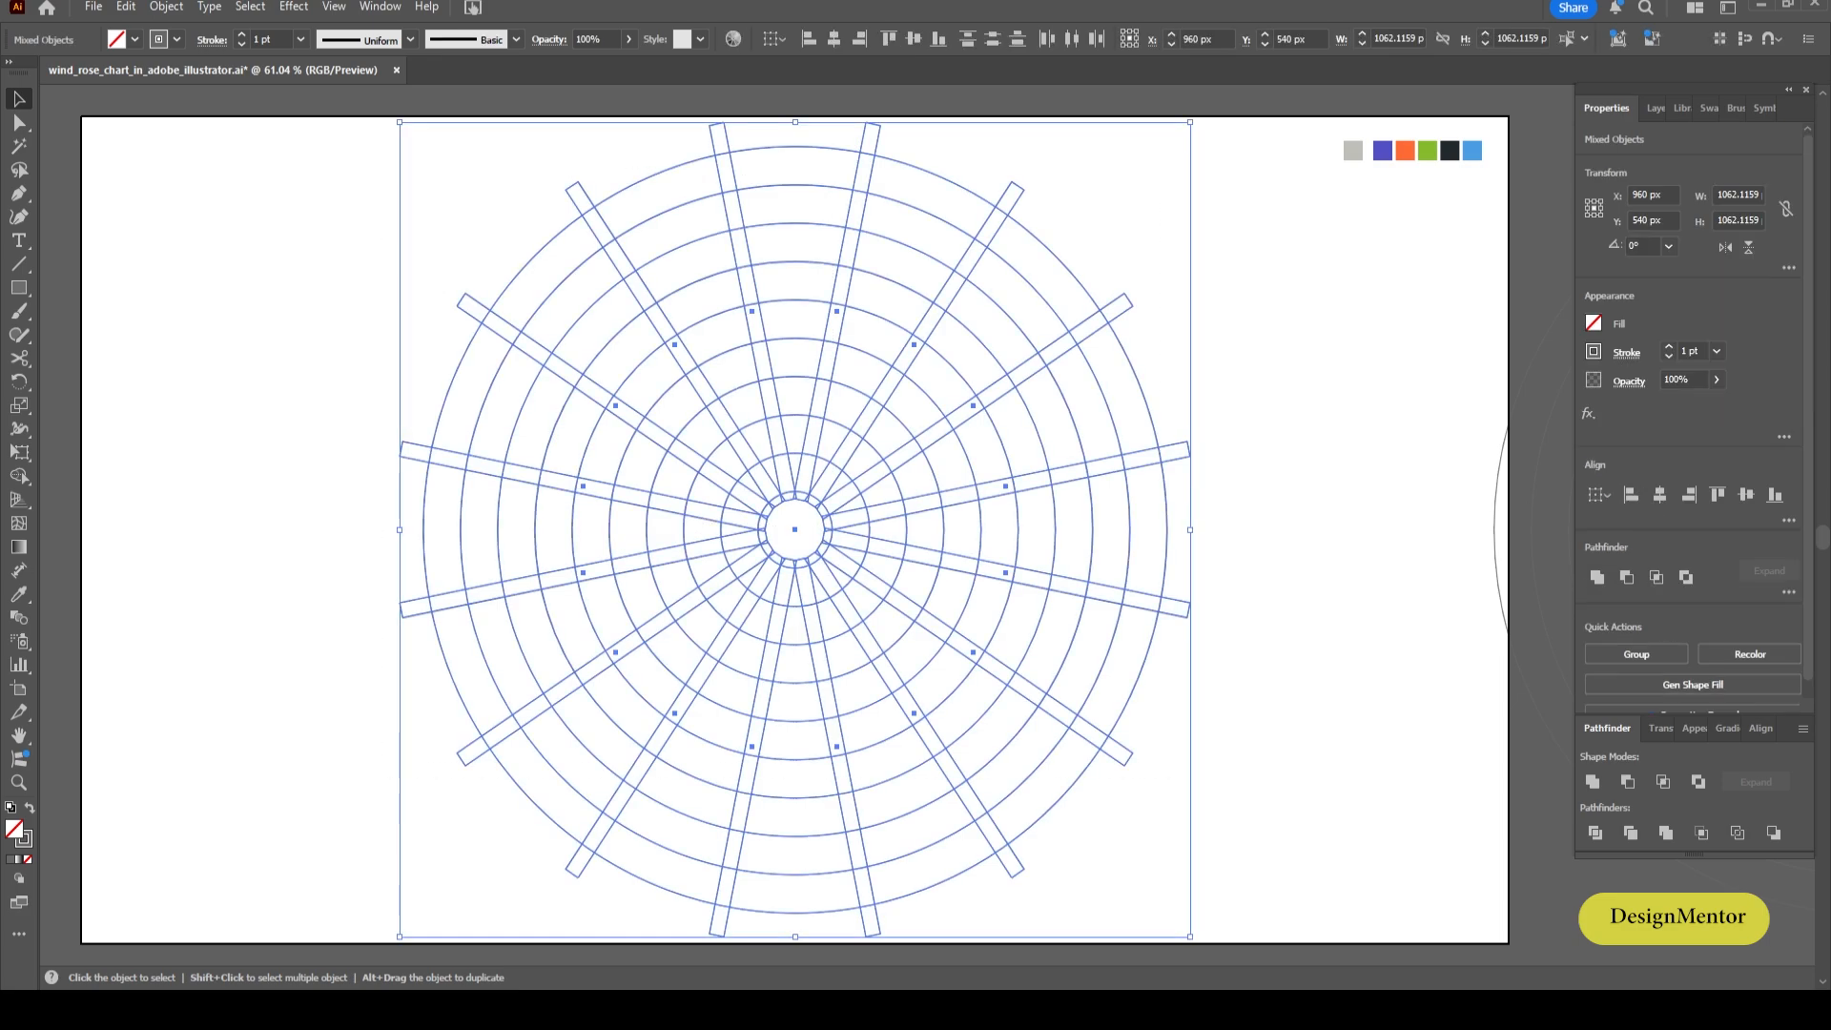
key(shift+m)
mouse_move(659, 129)
mouse_down()
mouse_move(730, 191)
mouse_move(790, 492)
mouse_up()
mouse_move(957, 139)
mouse_down()
mouse_move(870, 143)
mouse_move(797, 491)
mouse_up()
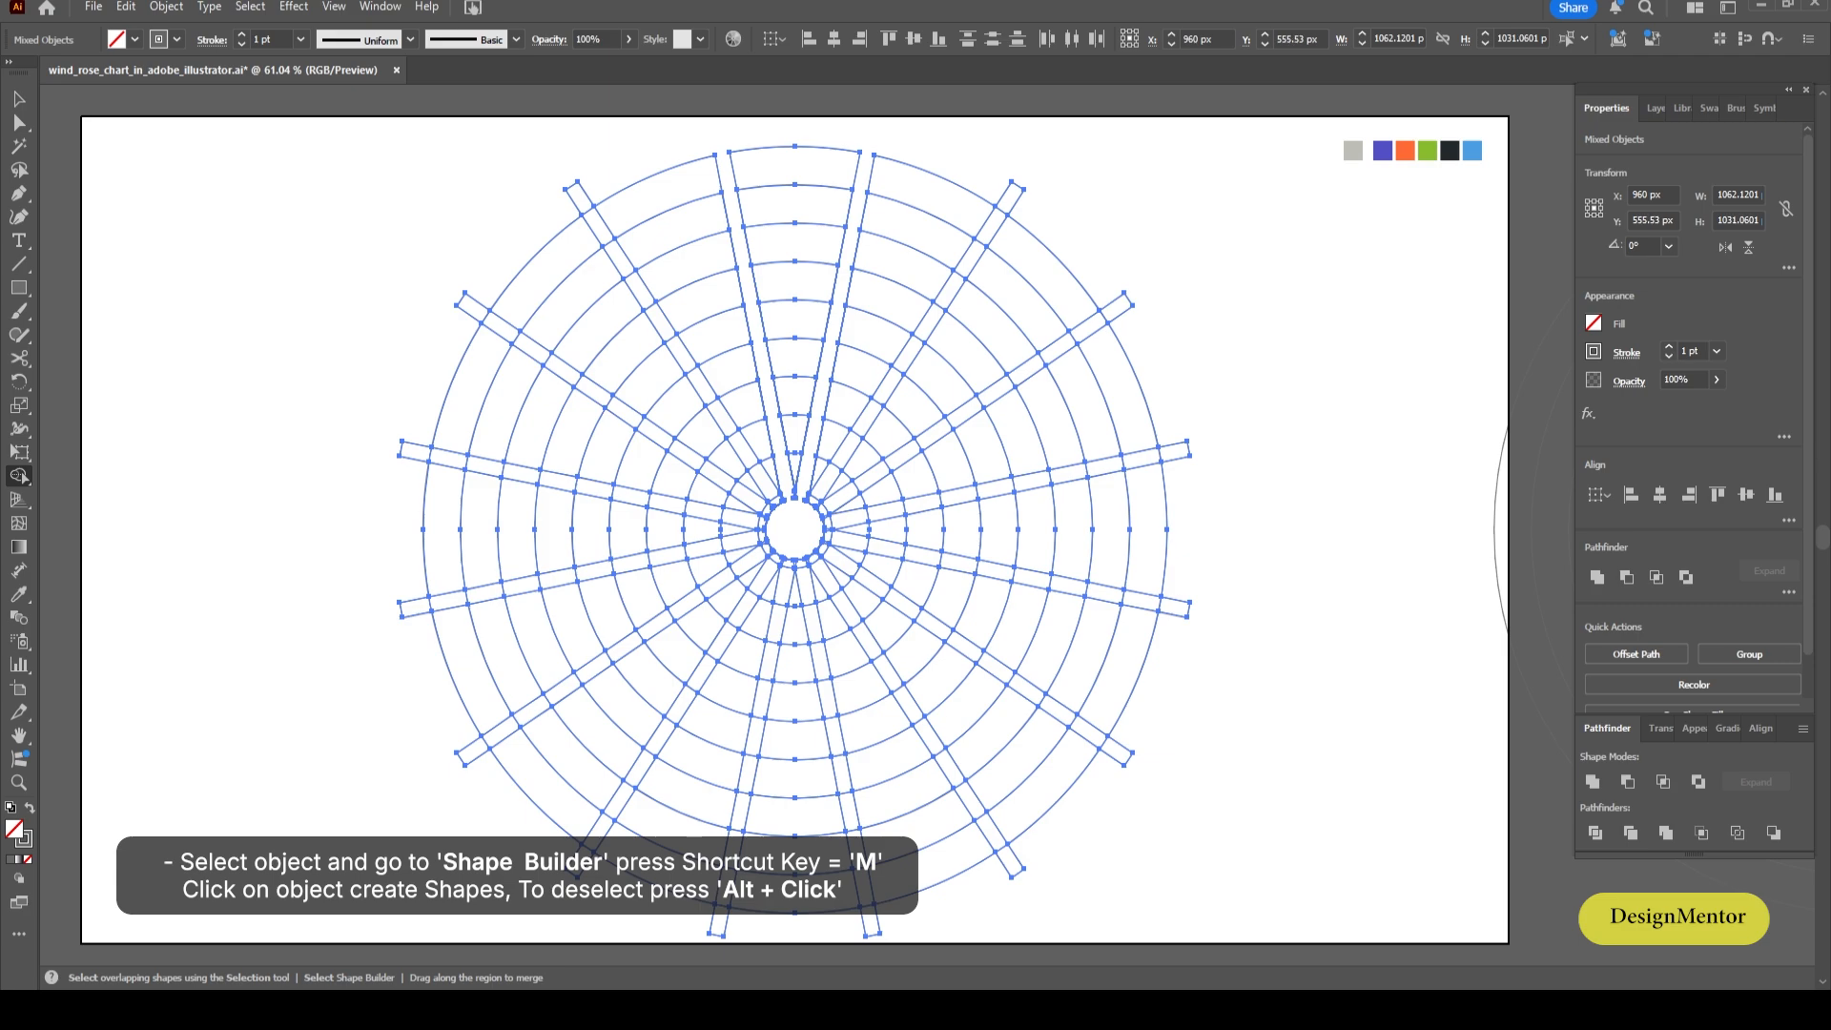
drag(567, 182, 783, 509)
drag(447, 289, 775, 515)
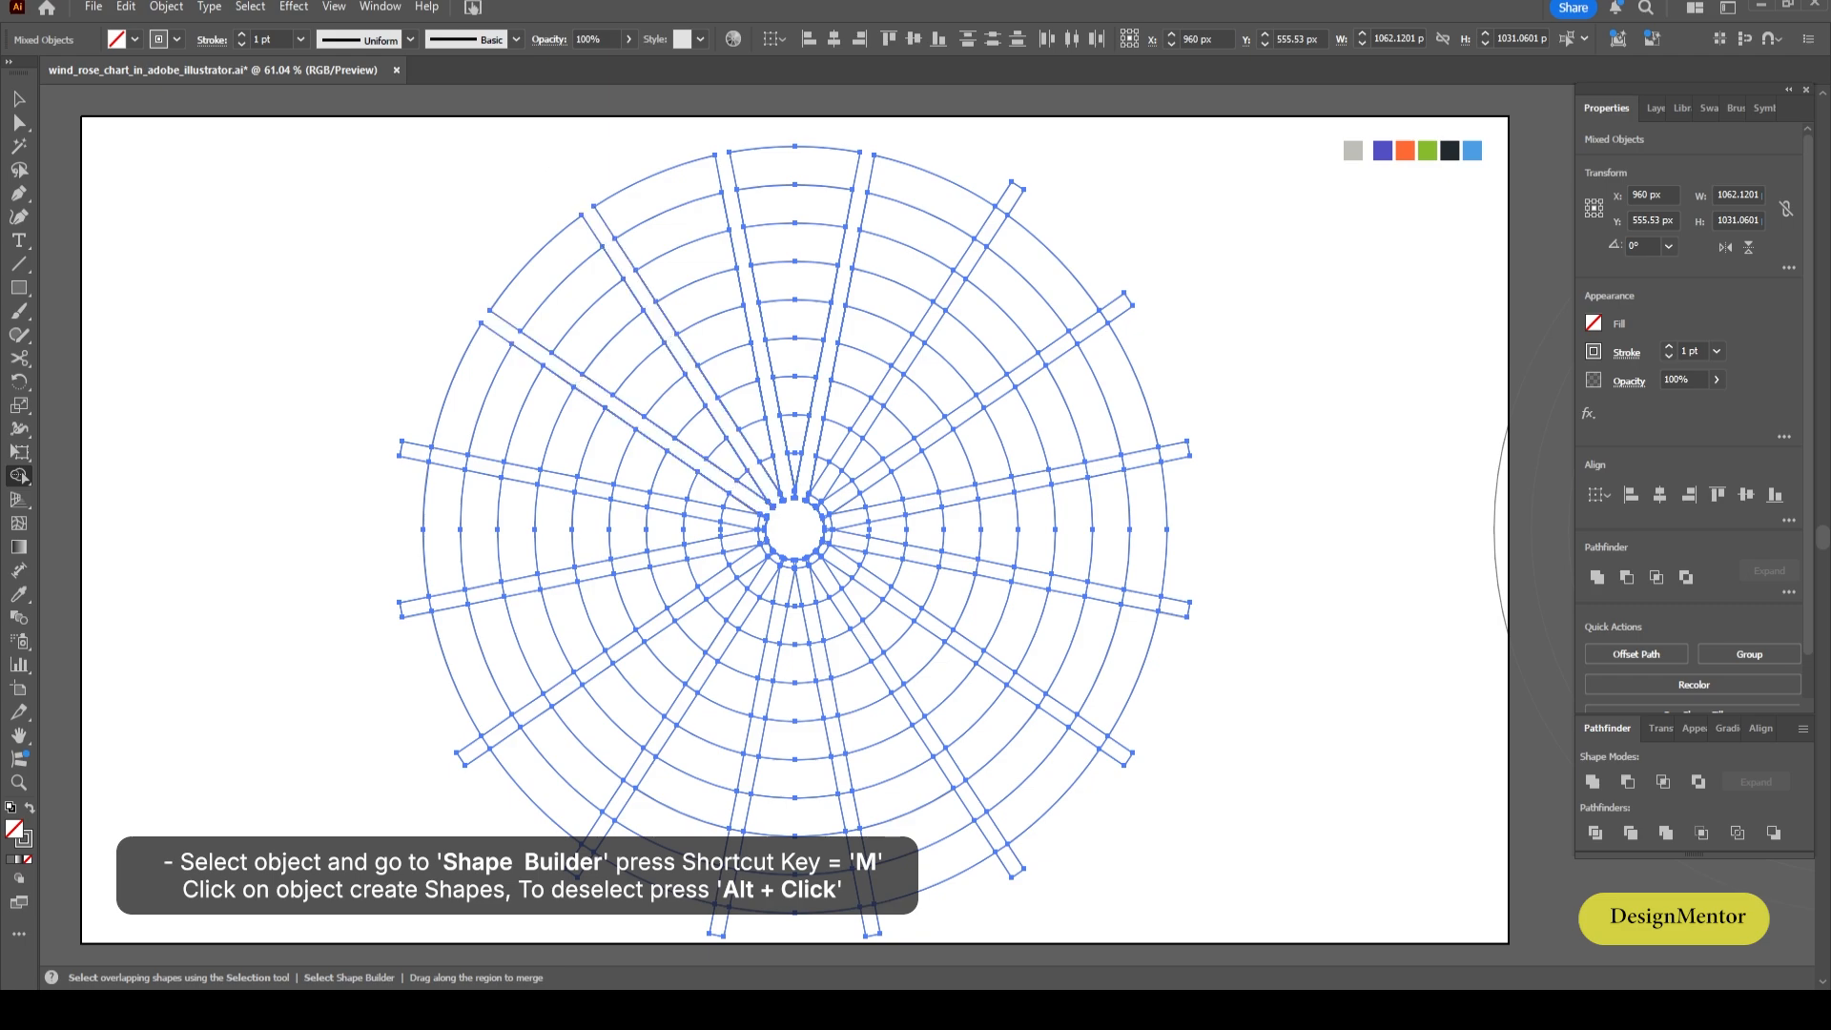
drag(386, 445, 777, 527)
drag(401, 609, 777, 534)
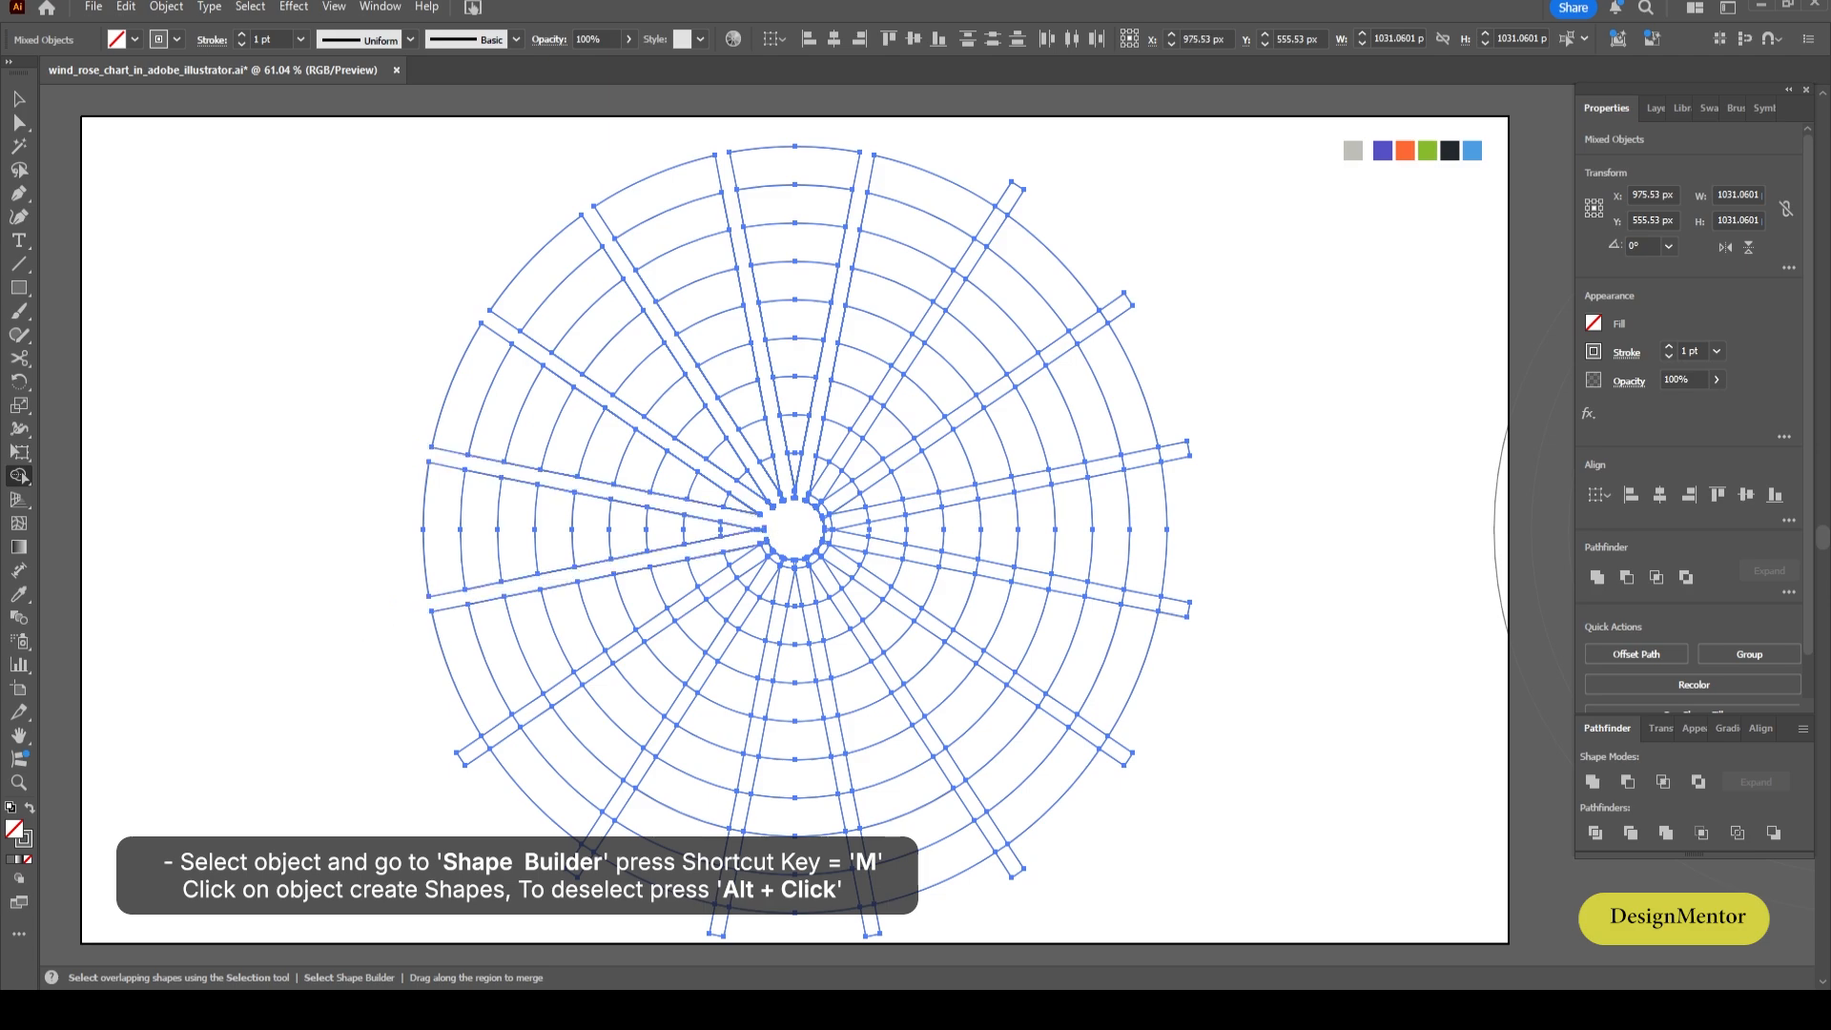
drag(456, 756, 774, 540)
drag(584, 852, 784, 540)
Cut away the remaining separator strips around the right half and the bottom, and clear the leftover pieces around the centre.
drag(1016, 183, 813, 500)
mouse_move(1212, 362)
mouse_down()
mouse_move(1042, 351)
mouse_move(811, 514)
mouse_up()
mouse_move(1218, 518)
mouse_down()
mouse_move(1164, 450)
mouse_move(827, 525)
mouse_up()
mouse_move(1243, 661)
mouse_down()
mouse_move(1187, 610)
mouse_move(826, 534)
mouse_up()
drag(1130, 758, 822, 545)
mouse_move(1037, 898)
mouse_down()
mouse_move(791, 536)
mouse_move(1013, 875)
mouse_move(805, 544)
mouse_up()
mouse_move(906, 904)
mouse_down()
mouse_move(845, 796)
mouse_move(804, 549)
mouse_up()
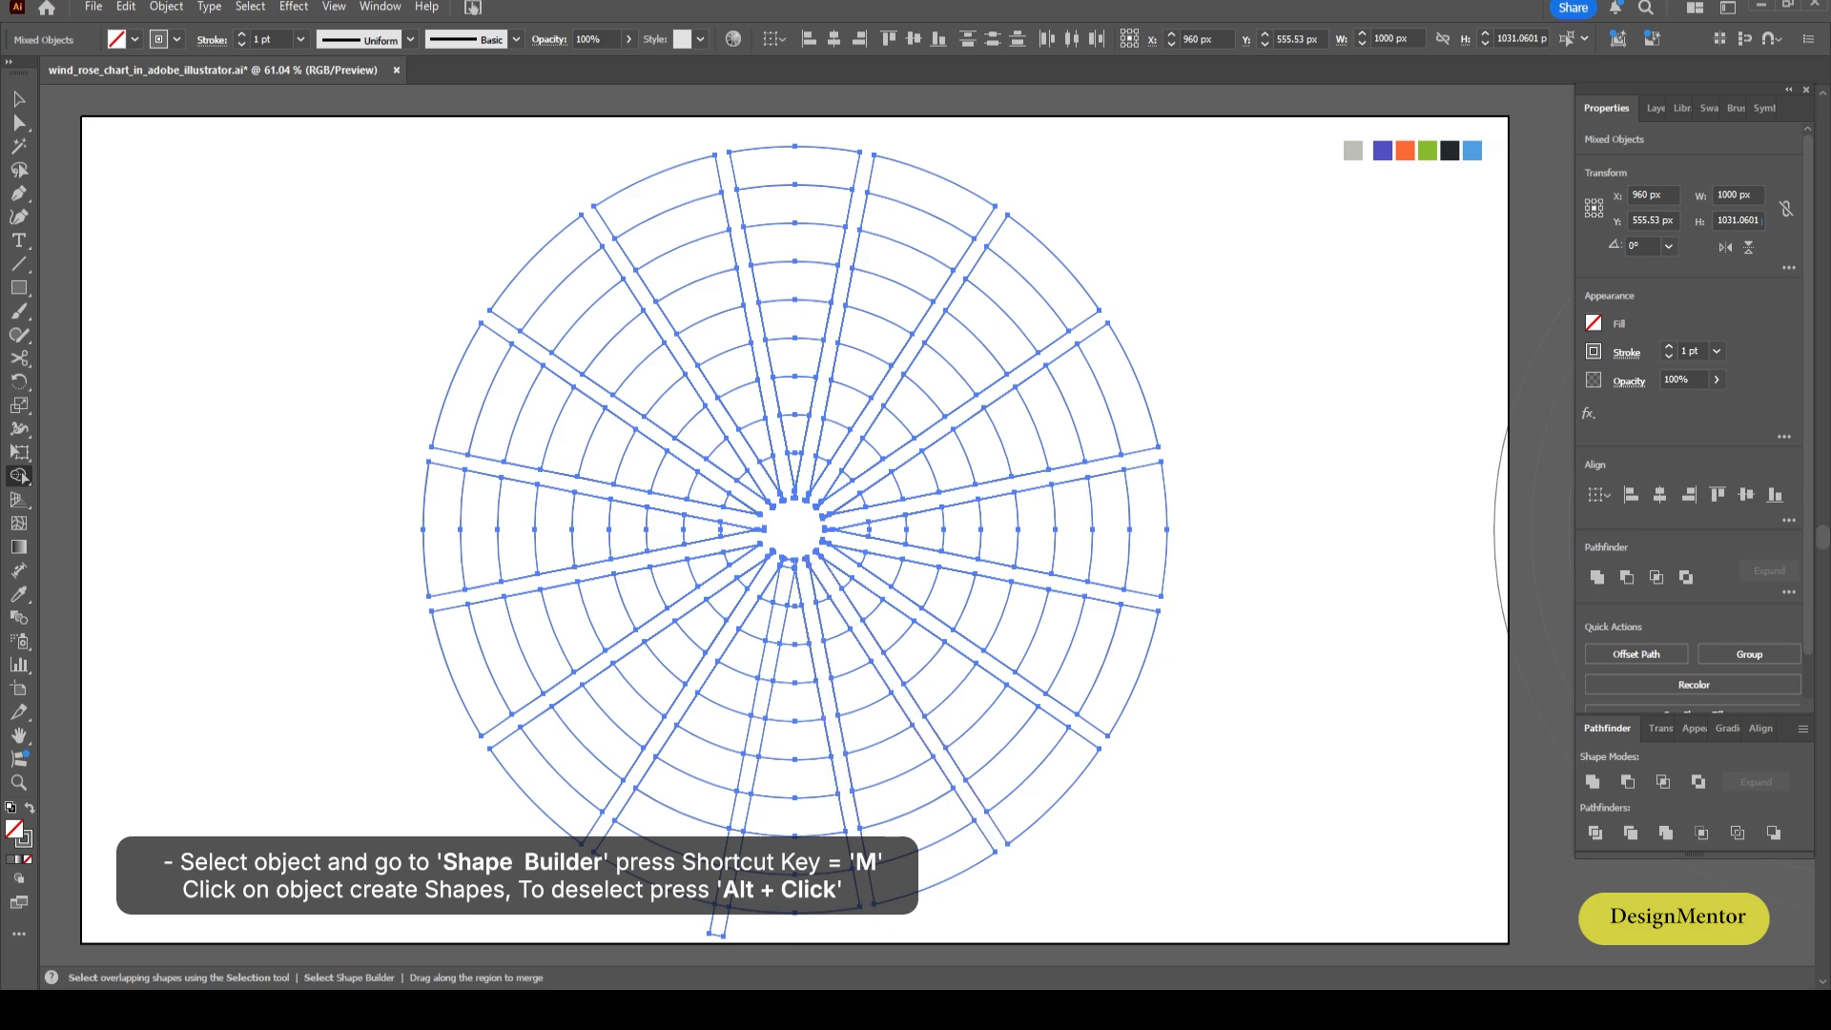
drag(711, 933, 801, 550)
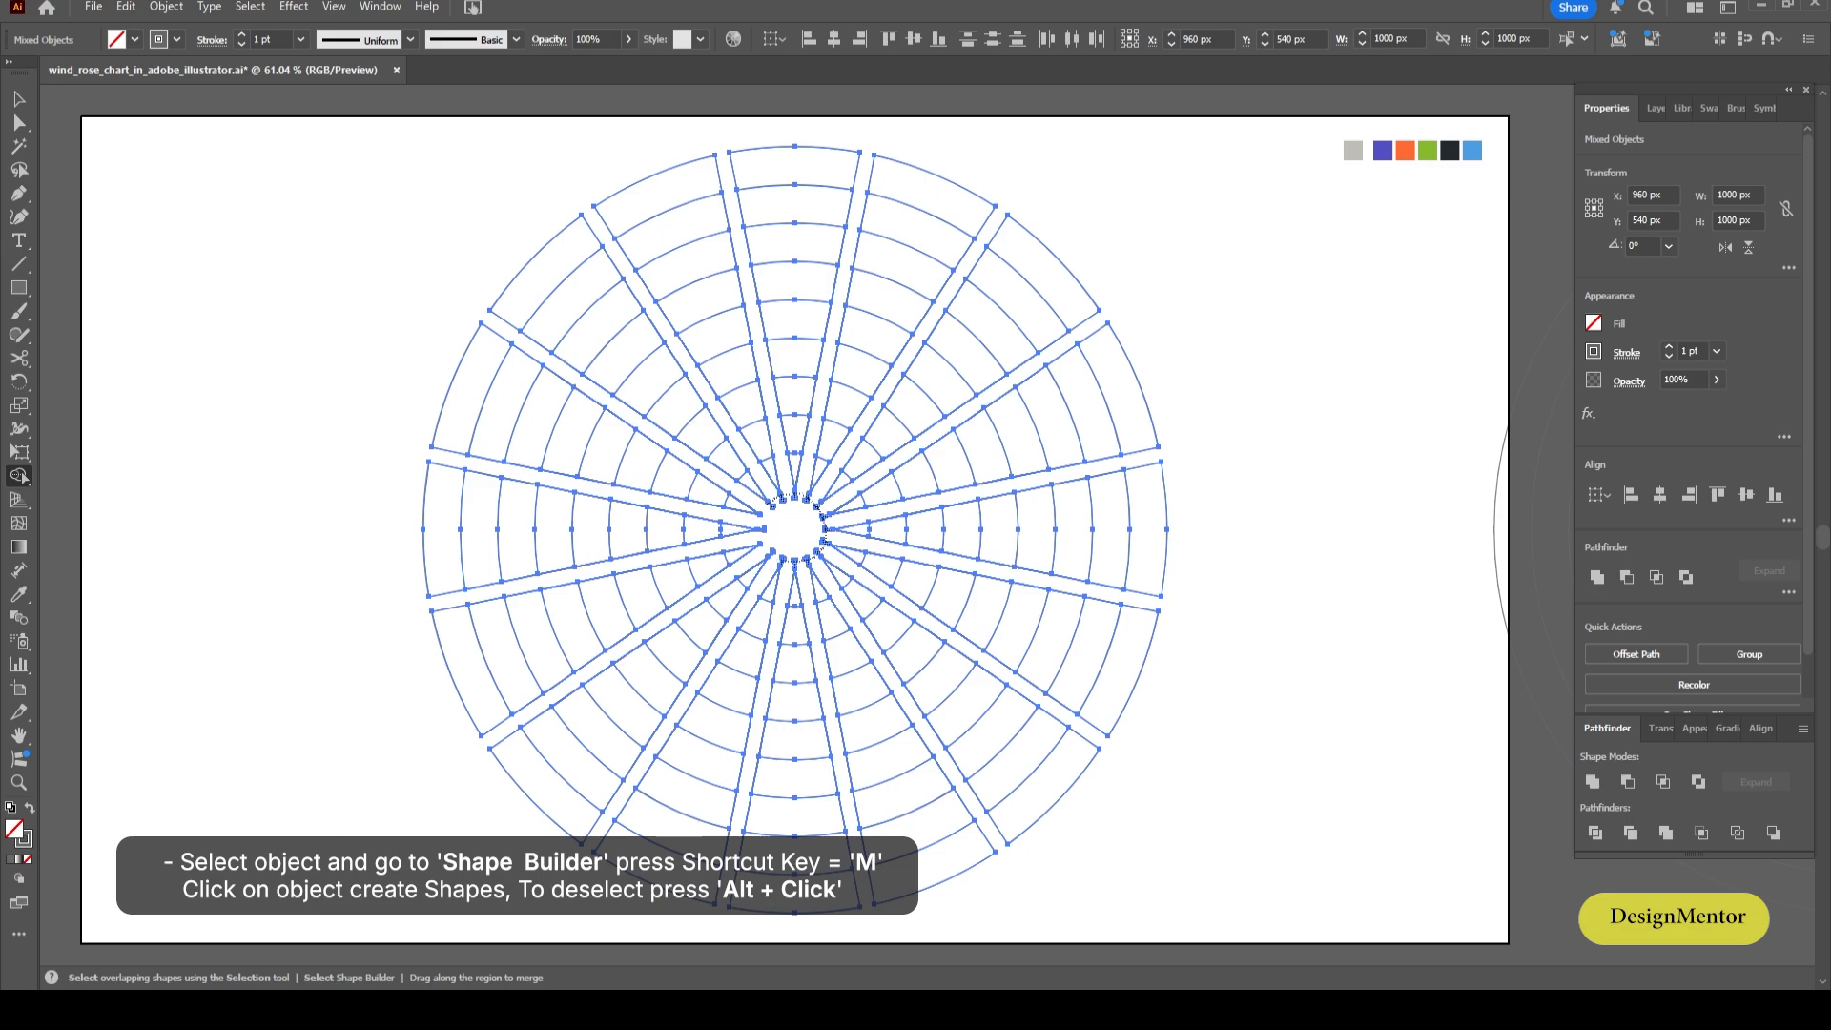
alt+click(751, 484)
key(v)
key(ctrl+shift+a)
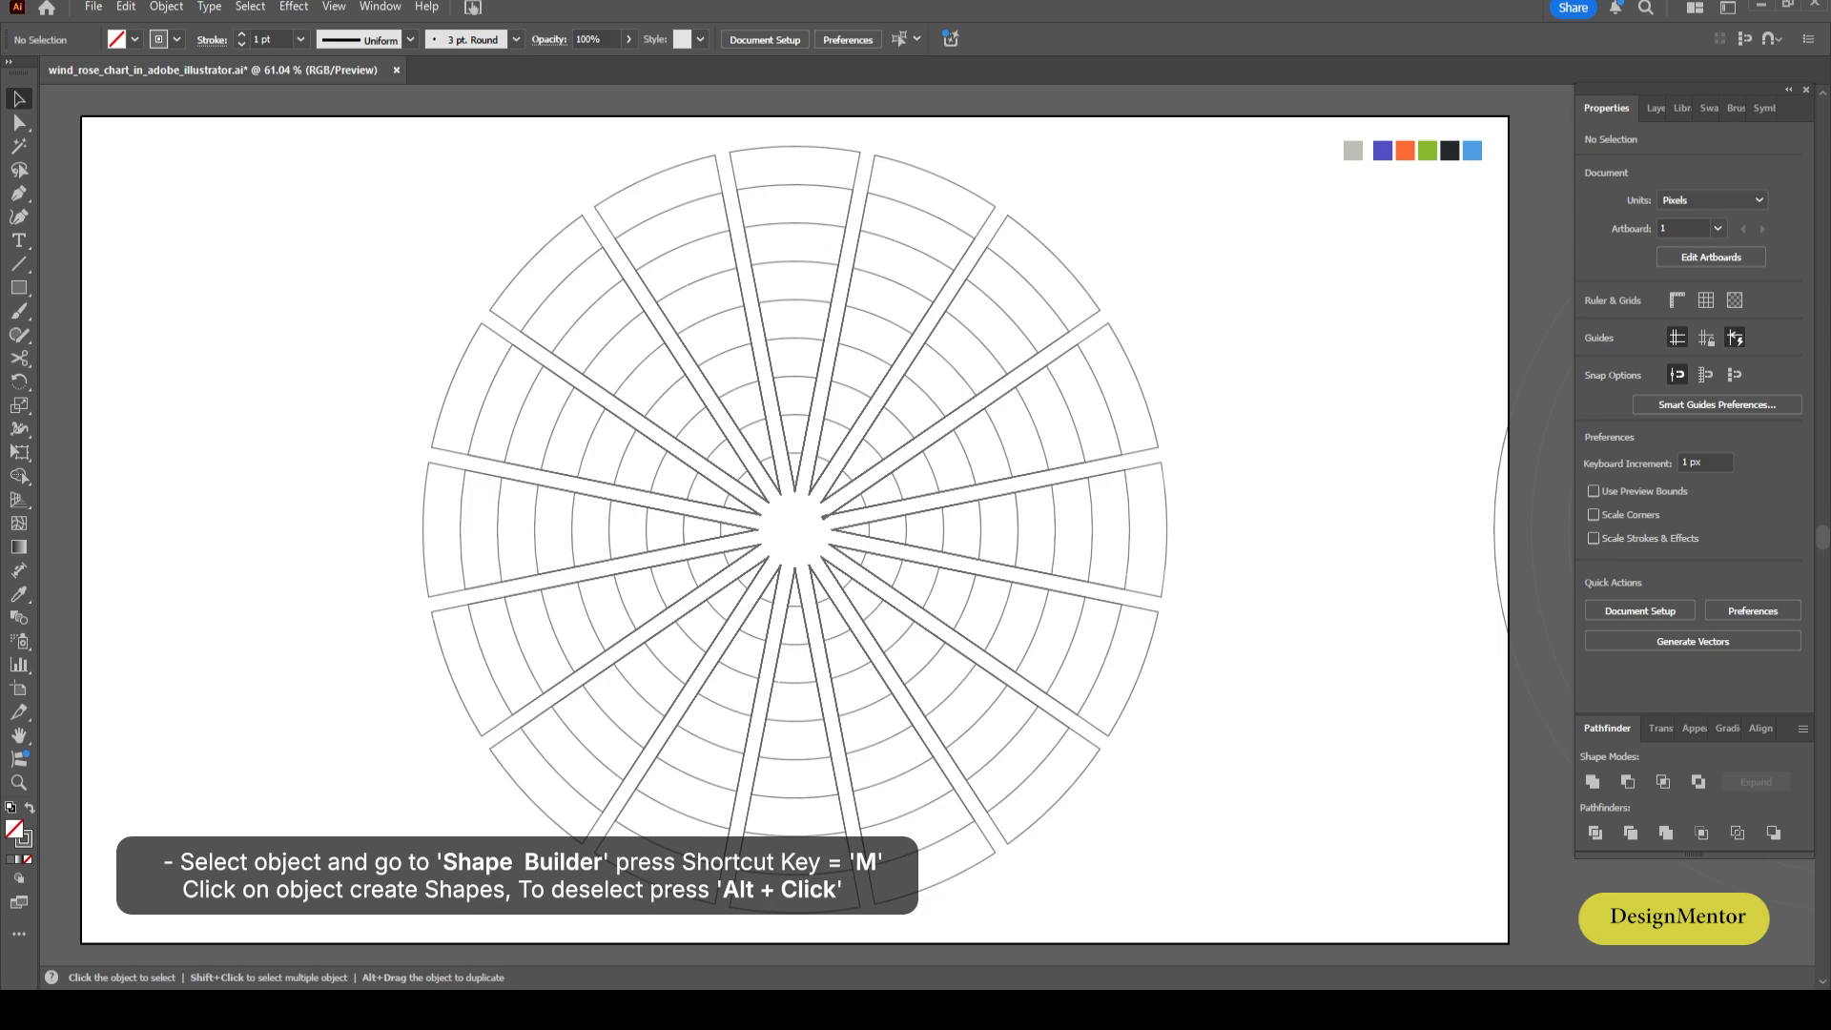
With Shape Builder, remove the top sector's outer five segments and the next counterclockwise sector's outer two, merging pairs of segments inside the latter.
key(ctrl+a)
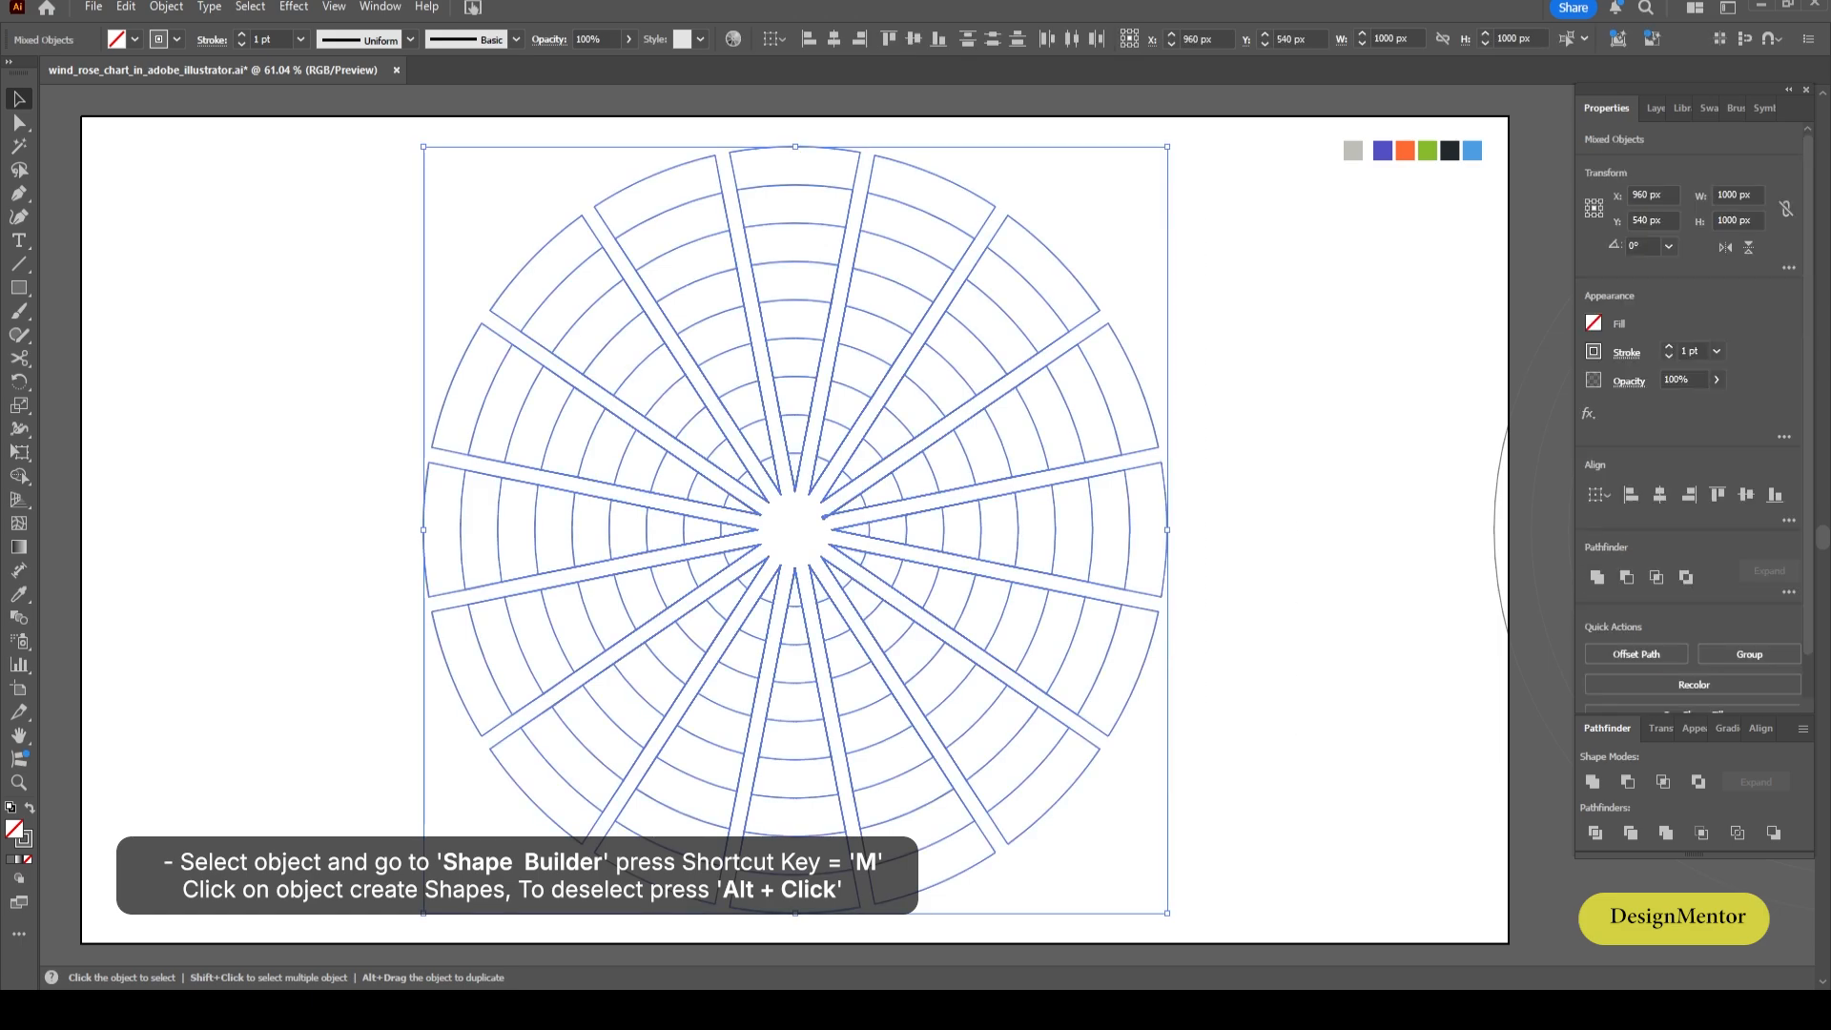
key(m)
drag(795, 167, 795, 320)
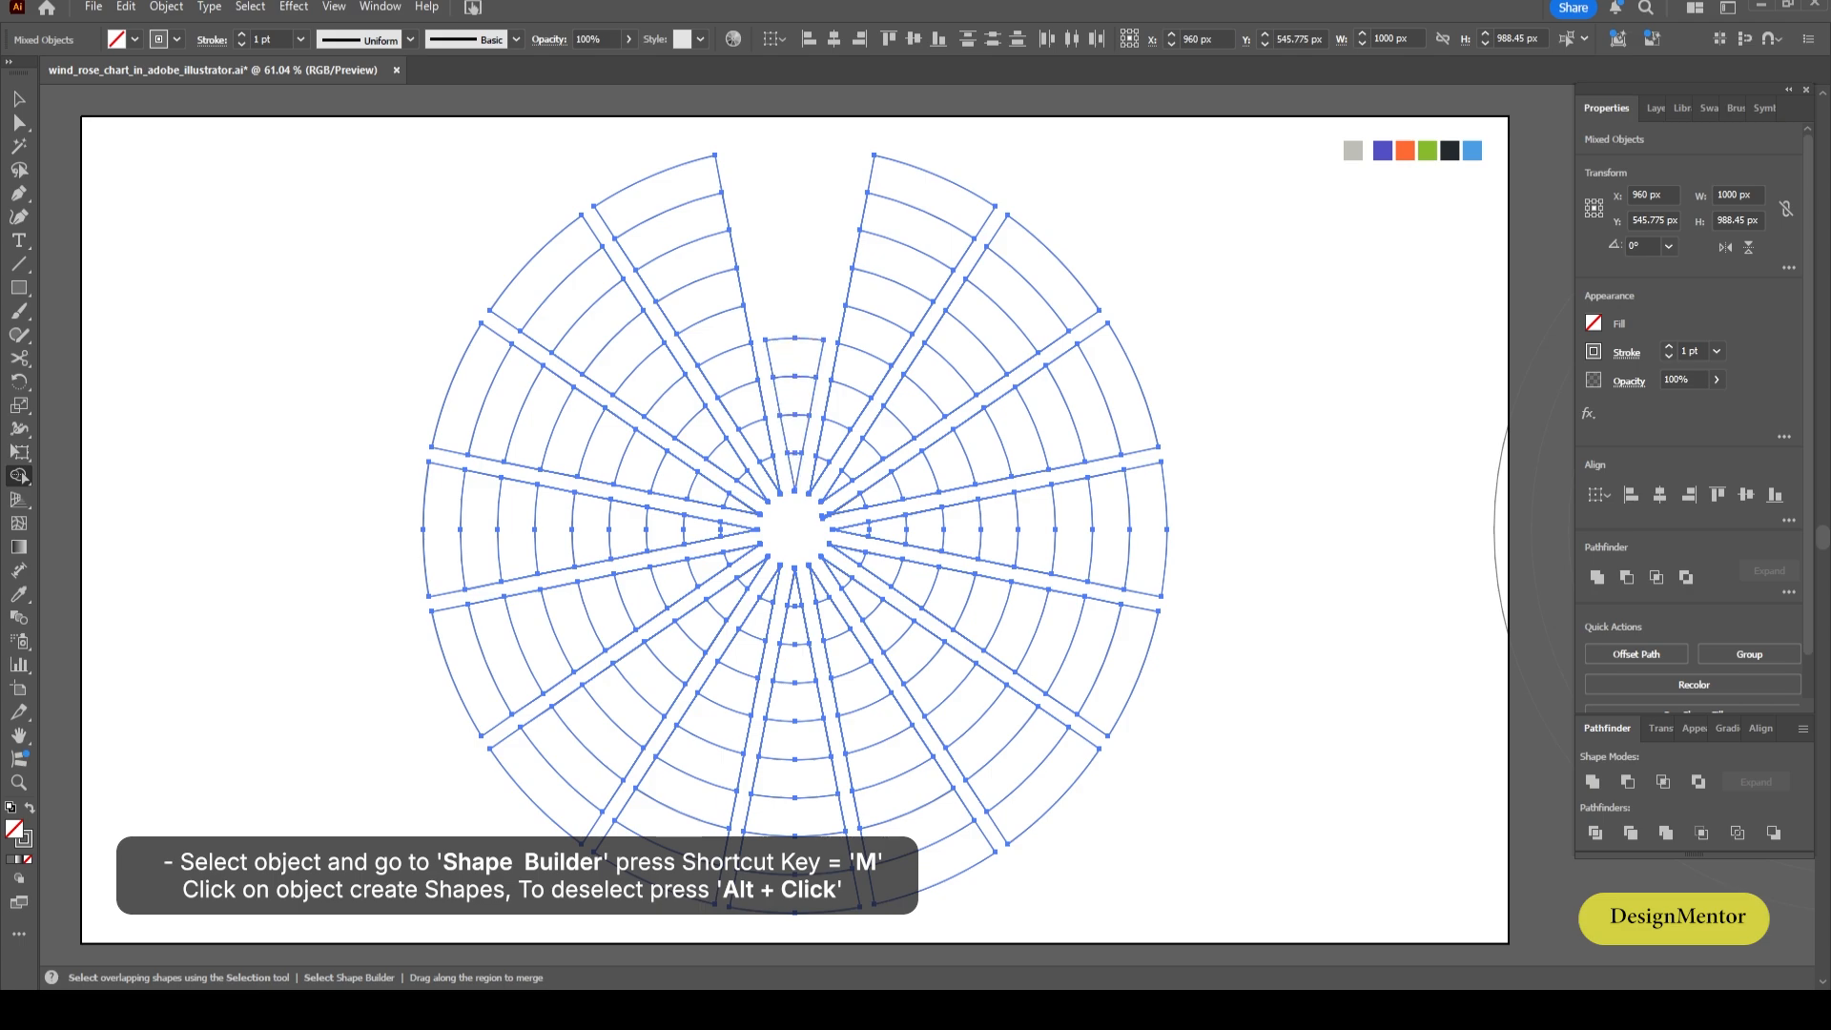
drag(655, 157, 676, 237)
drag(700, 299, 715, 336)
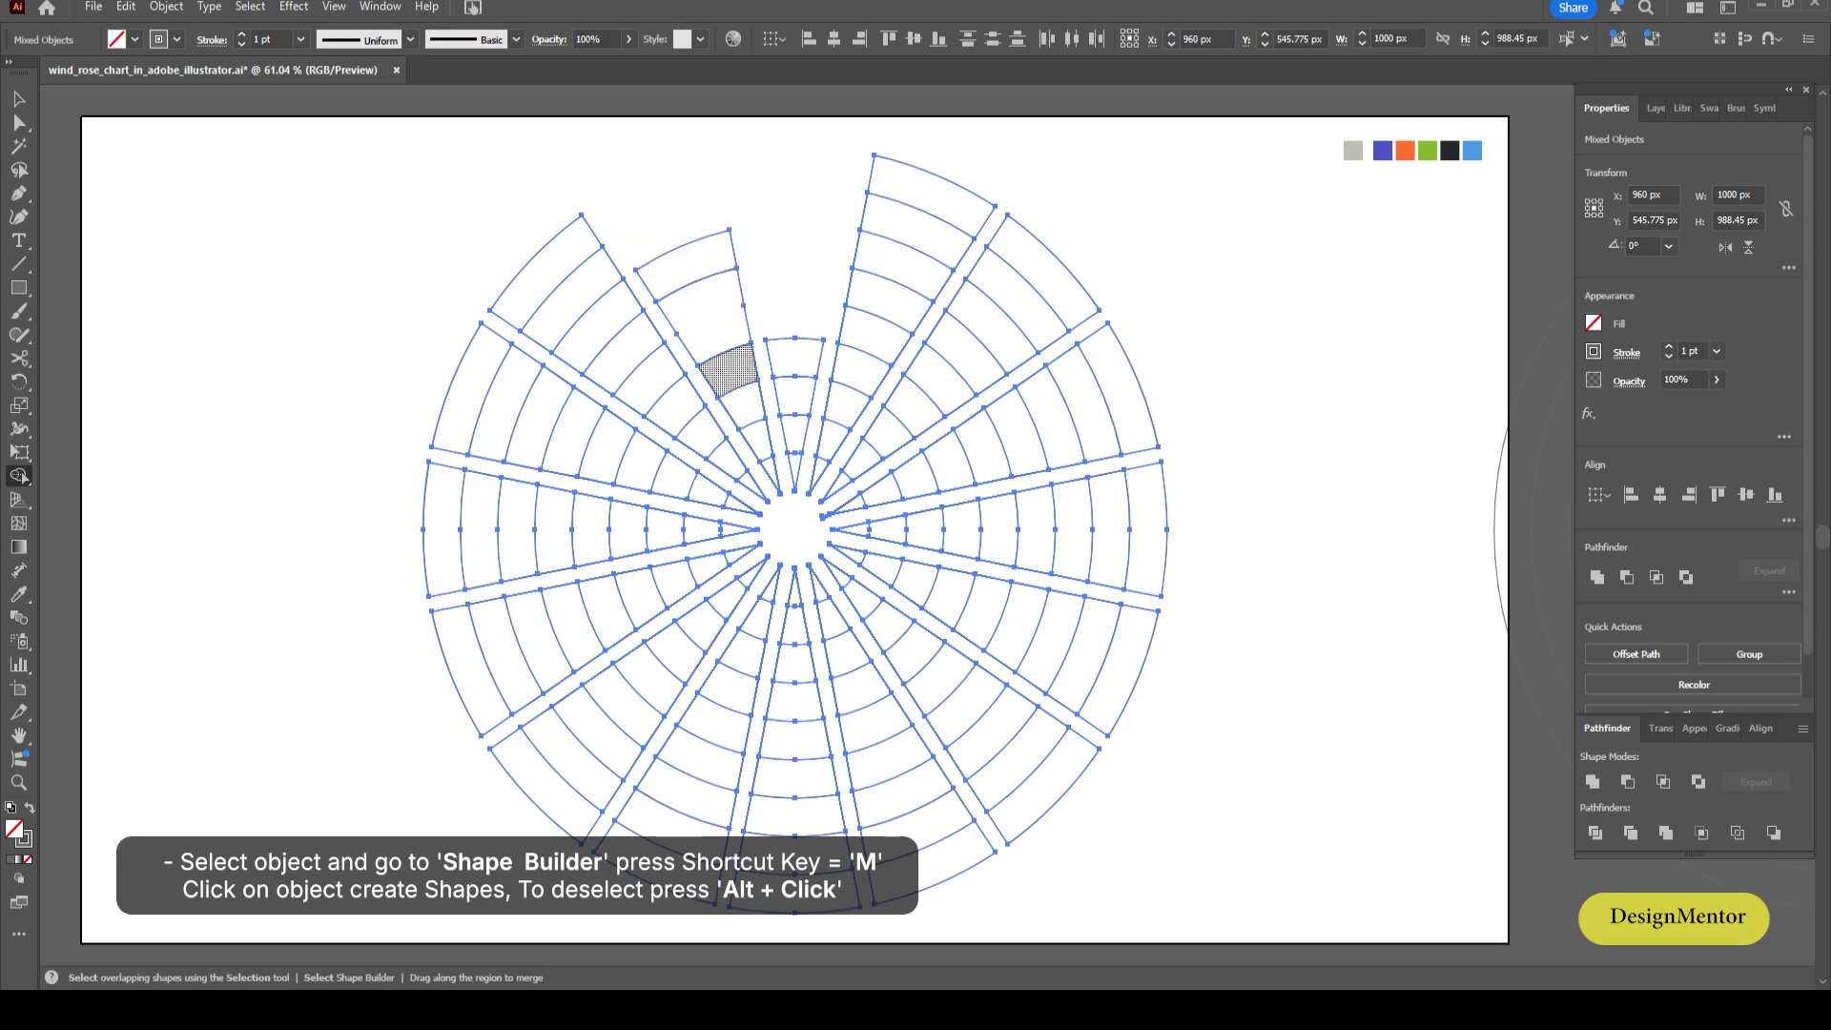
drag(745, 406, 757, 438)
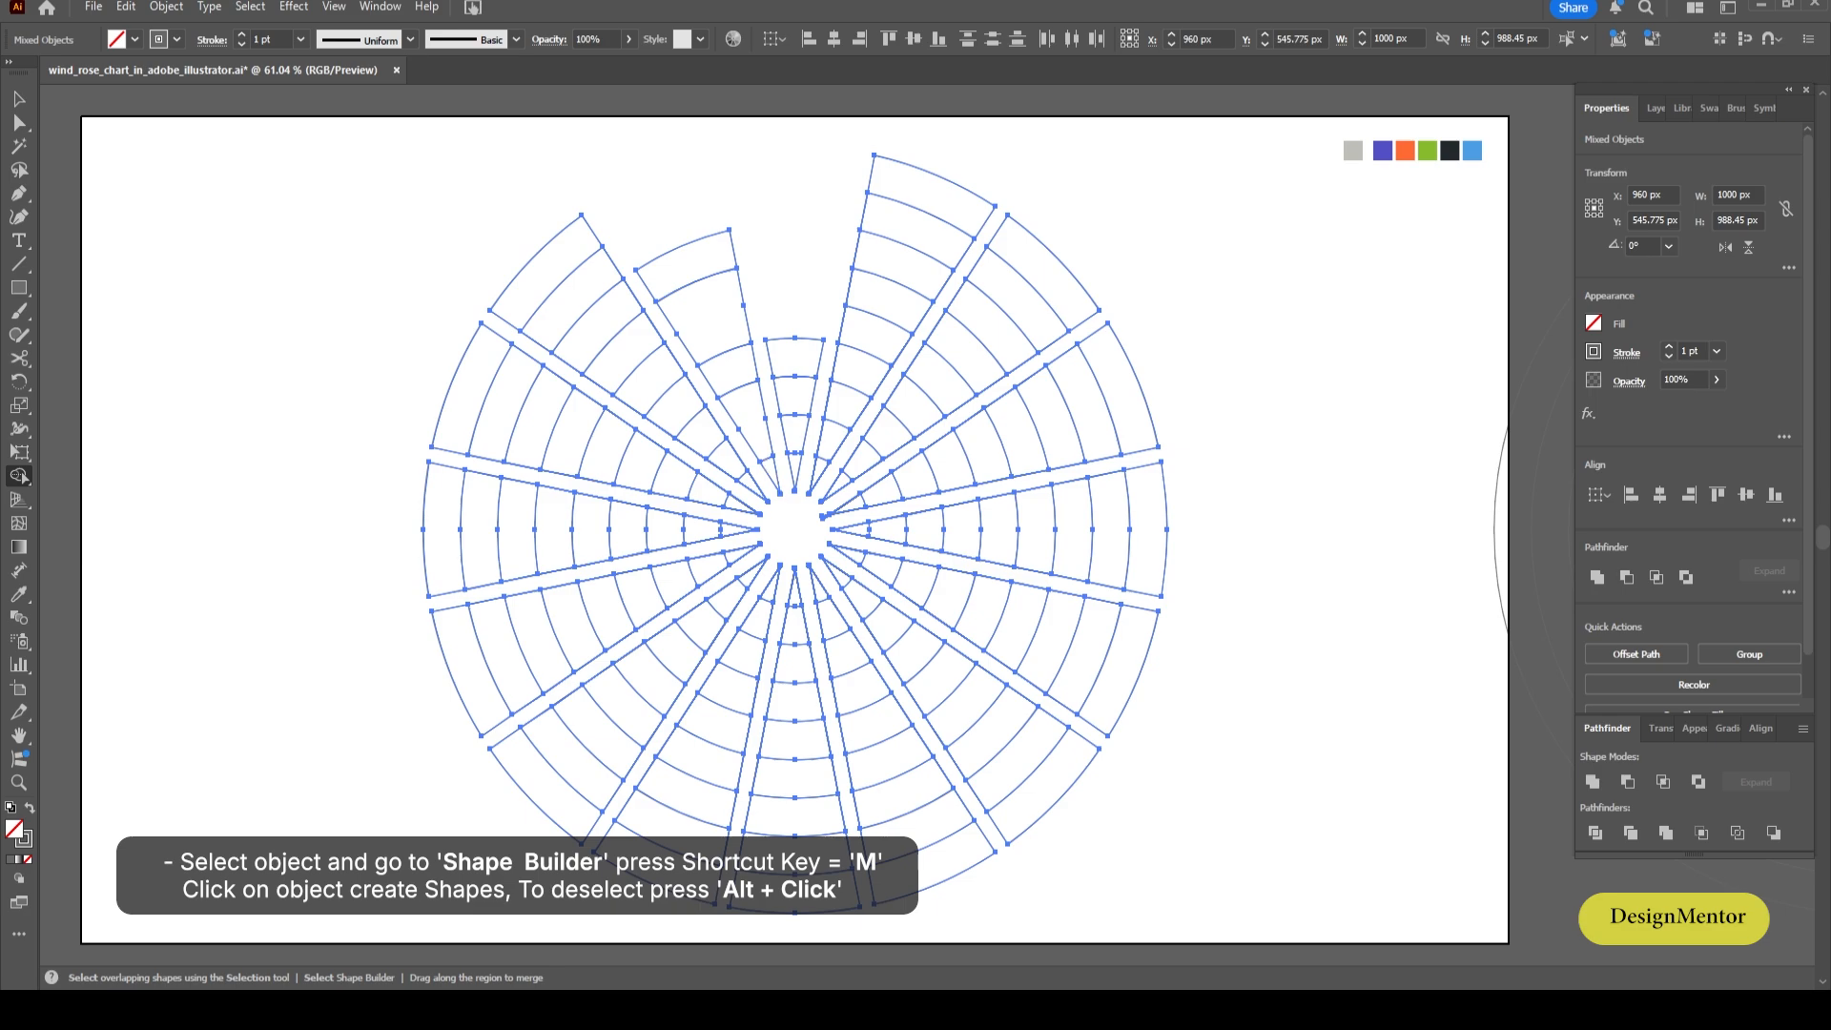
With Shape Builder, trim two outer segments off the northwest sector, one off west-northwest, three off west and two off west-southwest, merging some inner segments.
drag(544, 267, 573, 303)
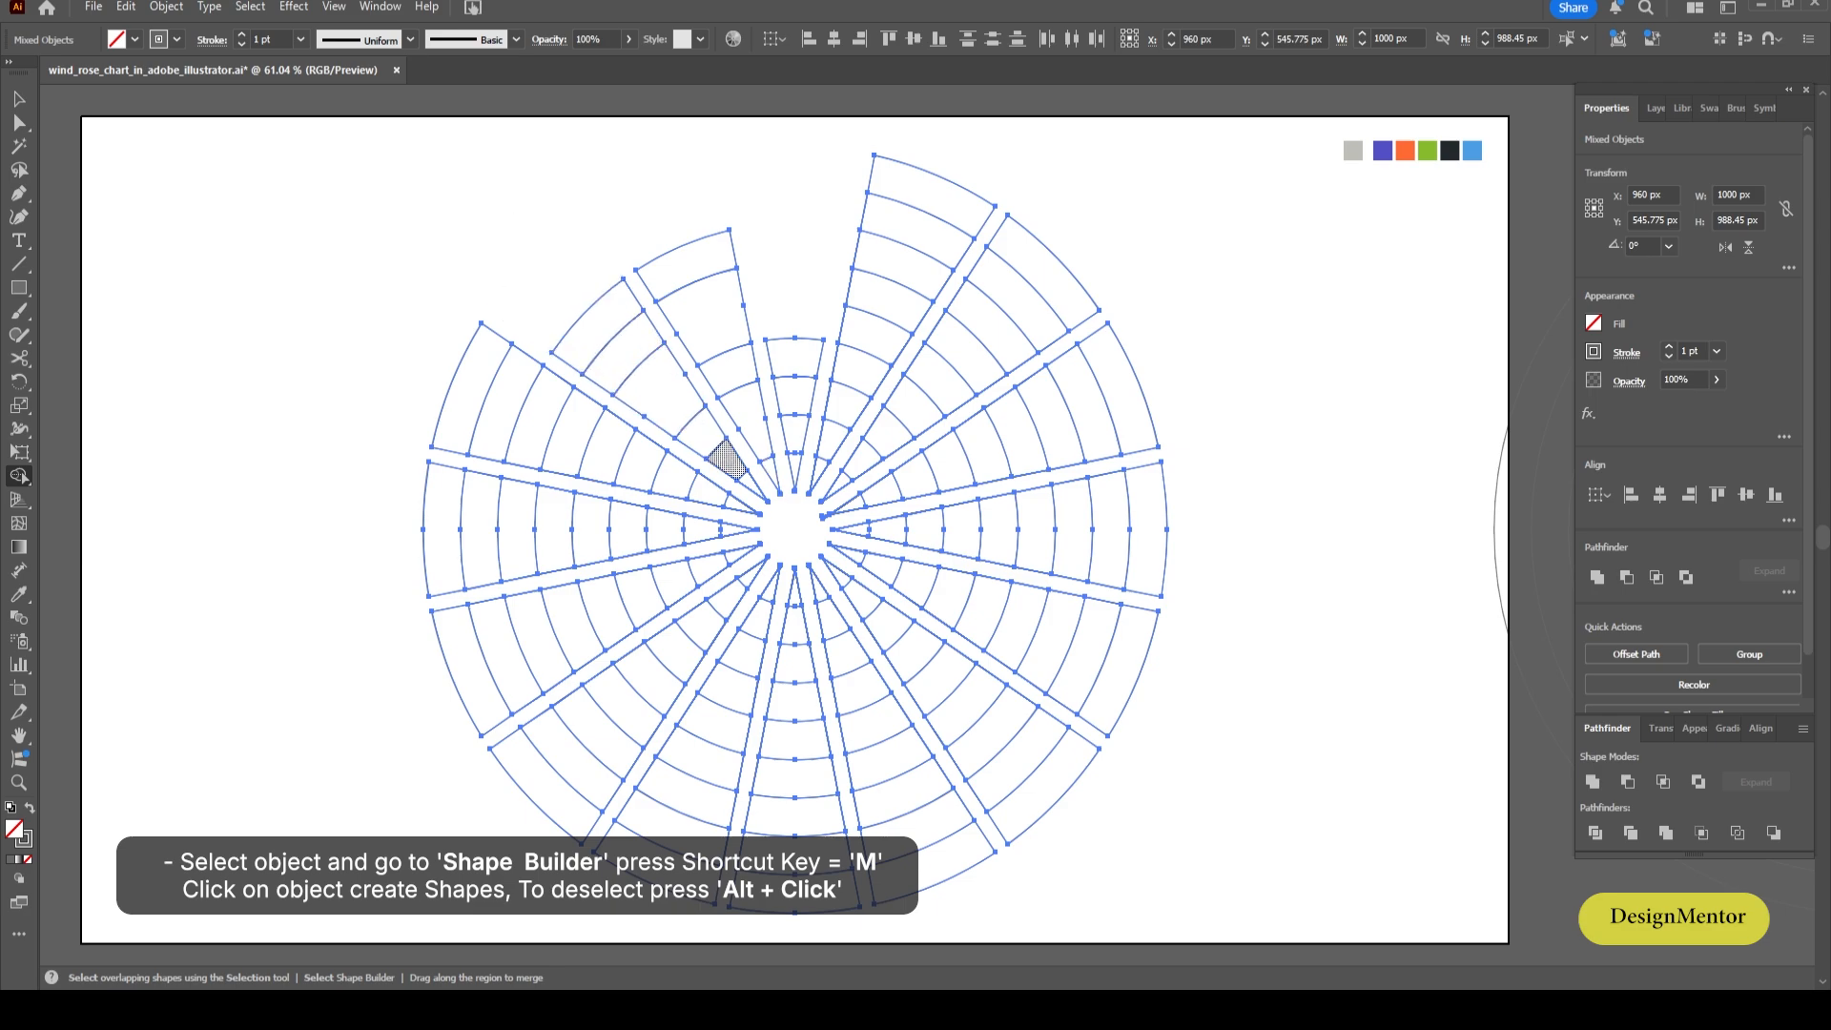
alt+click(467, 391)
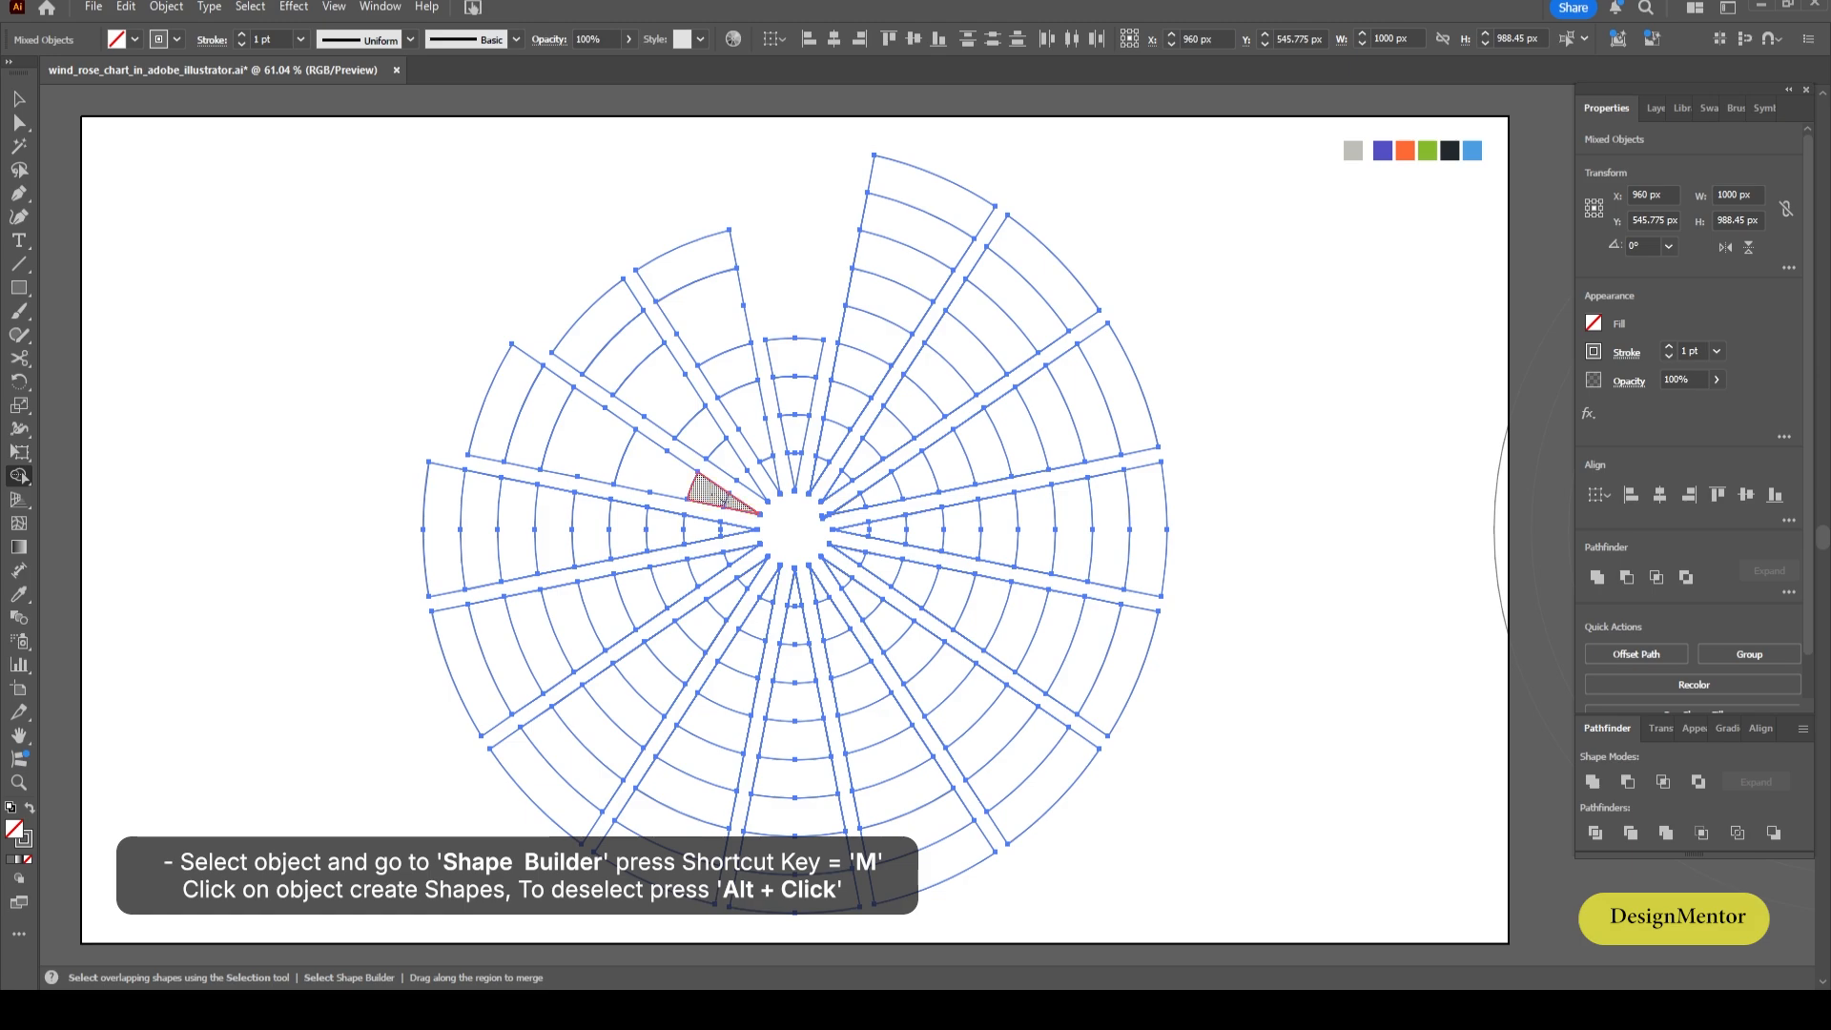
drag(705, 490, 737, 506)
drag(441, 529, 517, 530)
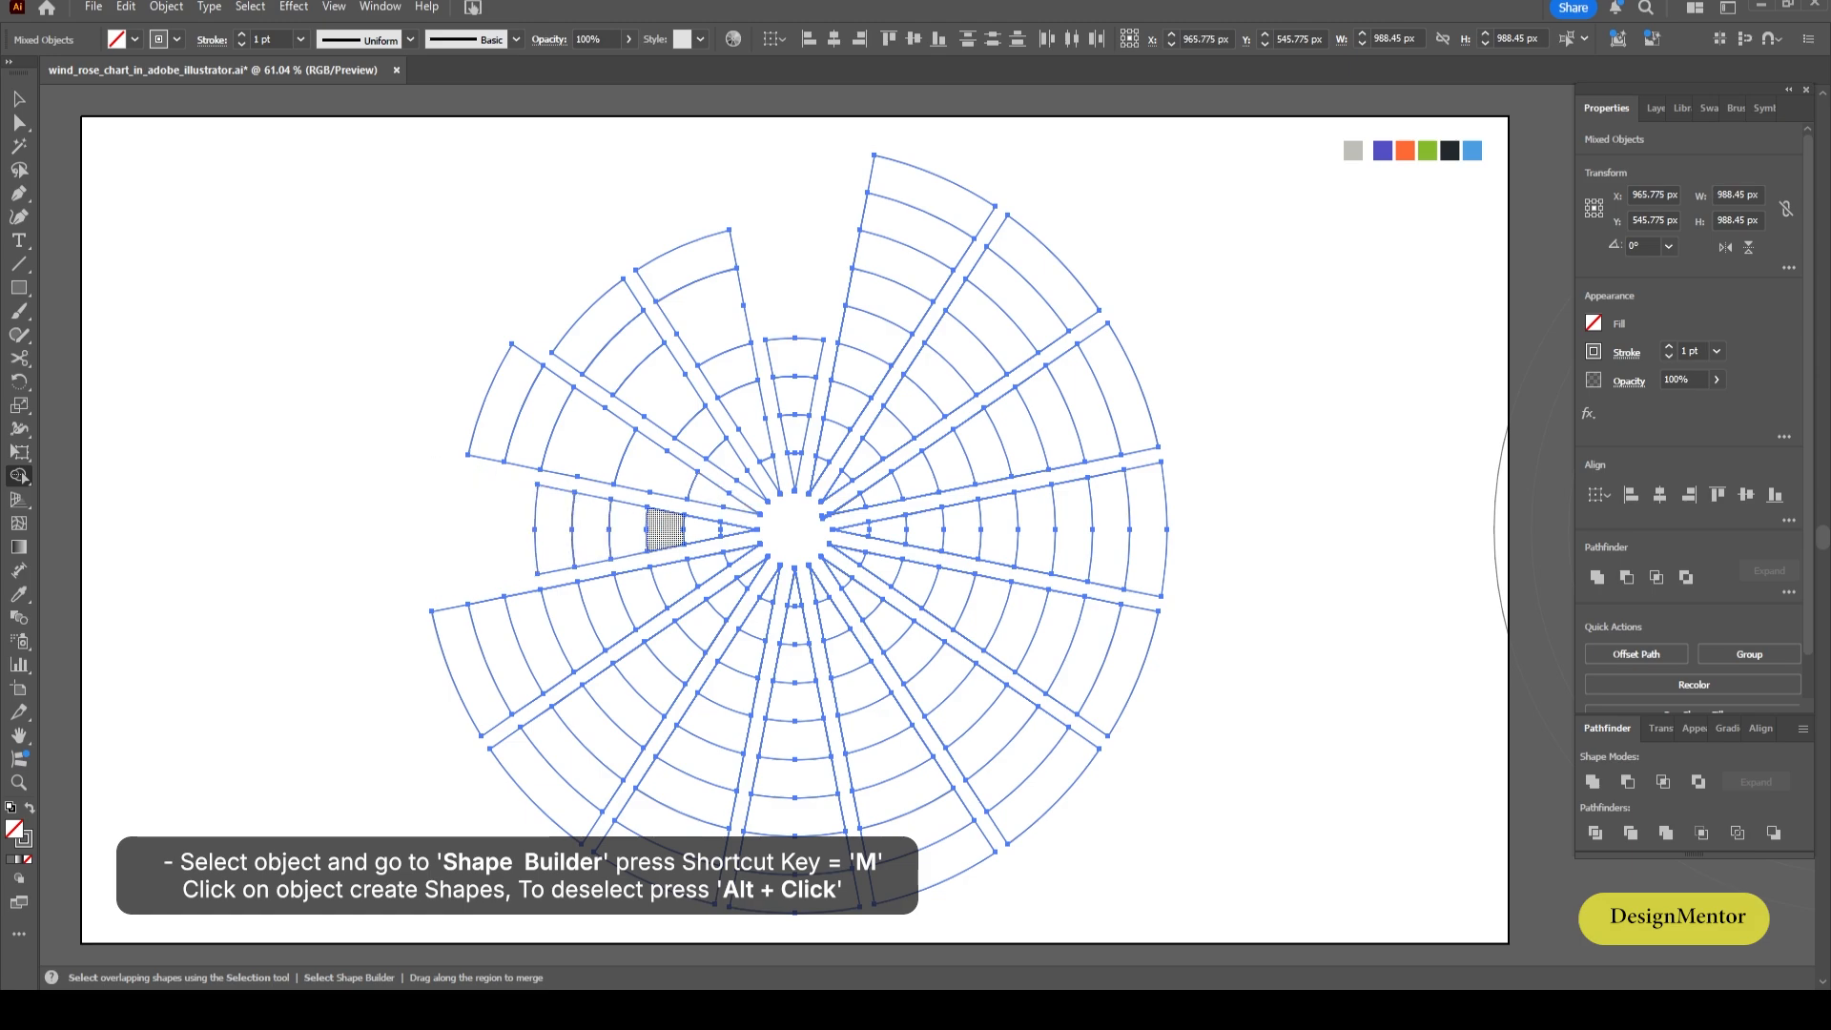
drag(730, 526, 425, 699)
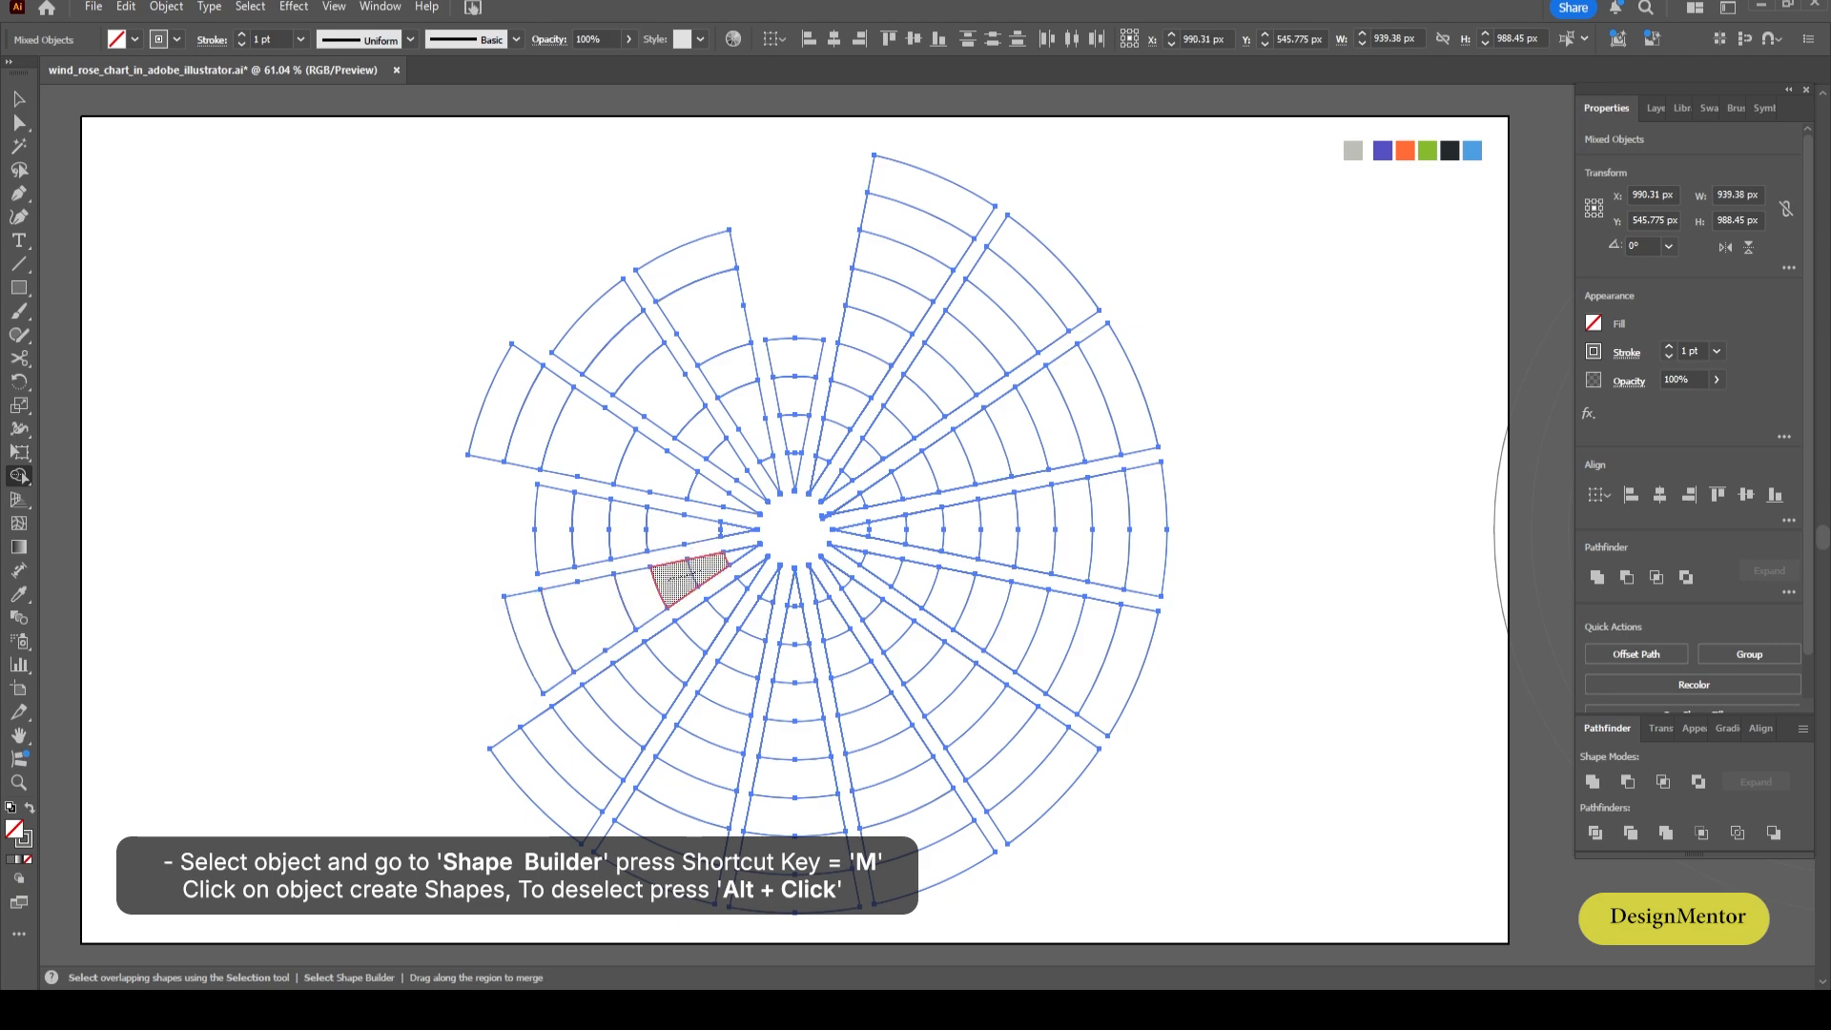
Remove the outermost segment of the southwest and south-southwest sectors and the outer two of the south sector, merging neighbouring segments inside each.
alt+click(552, 777)
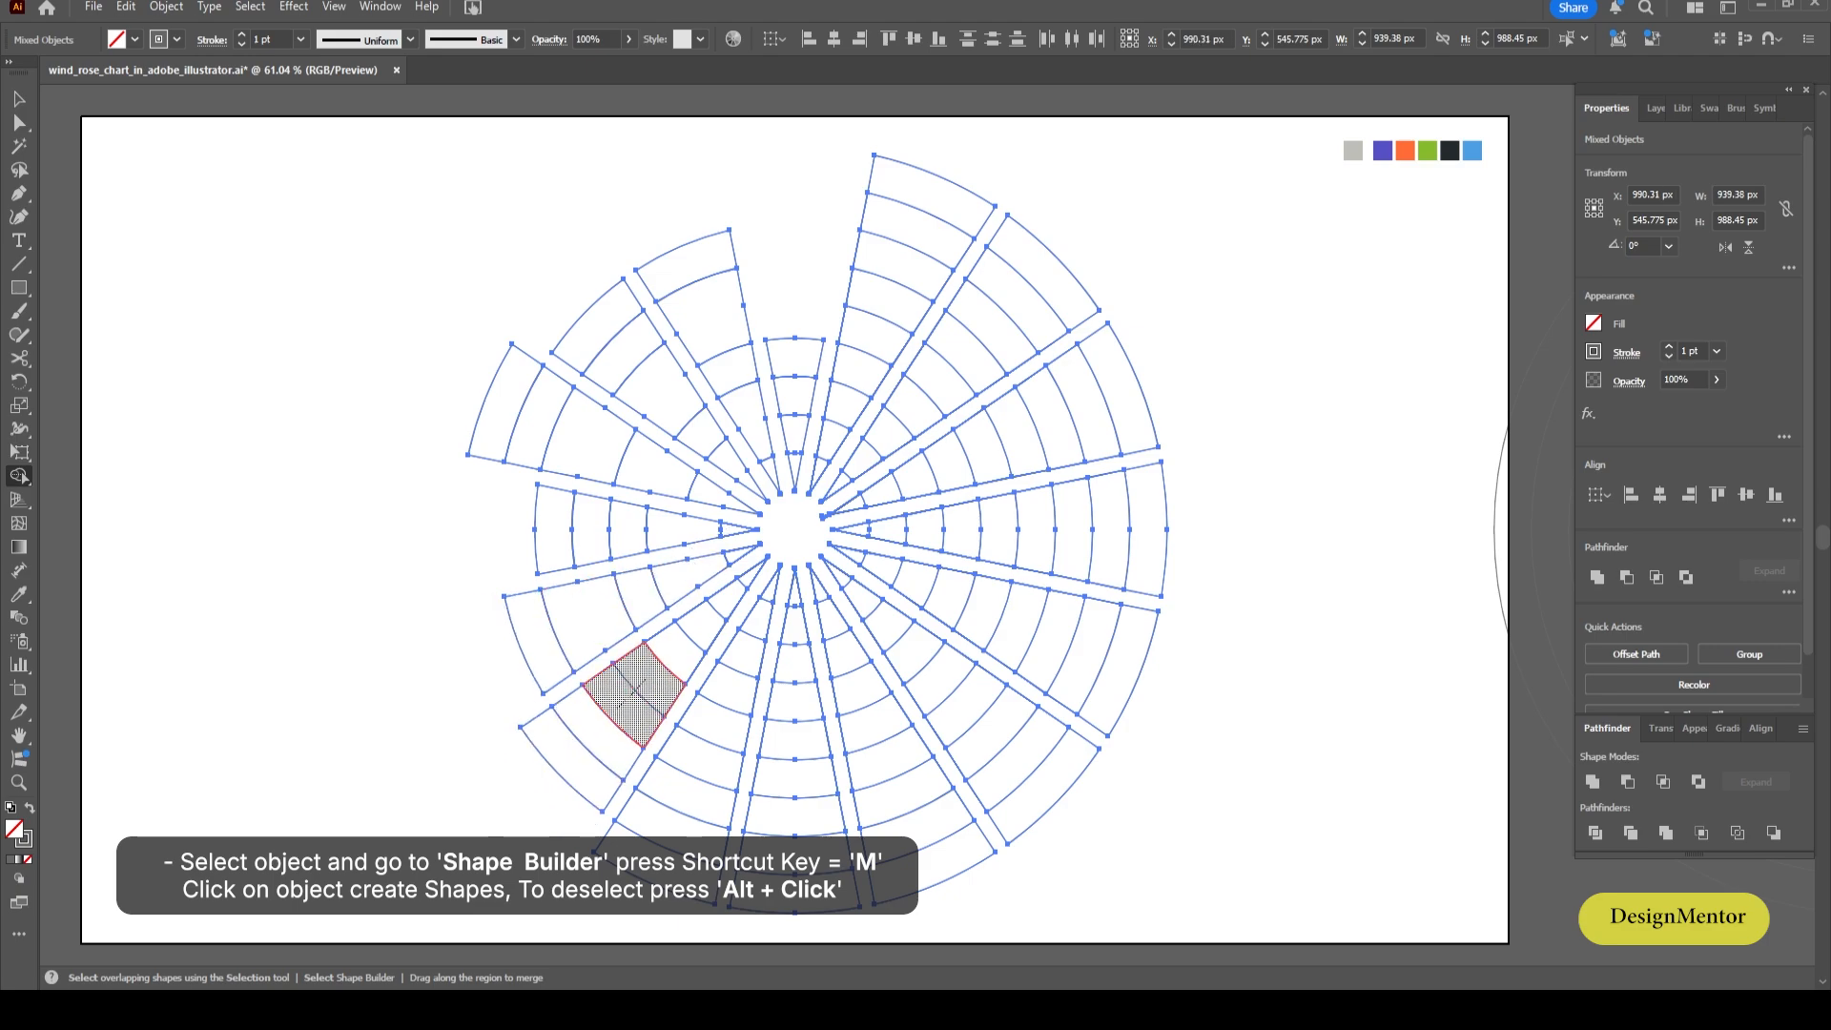
drag(646, 679, 743, 581)
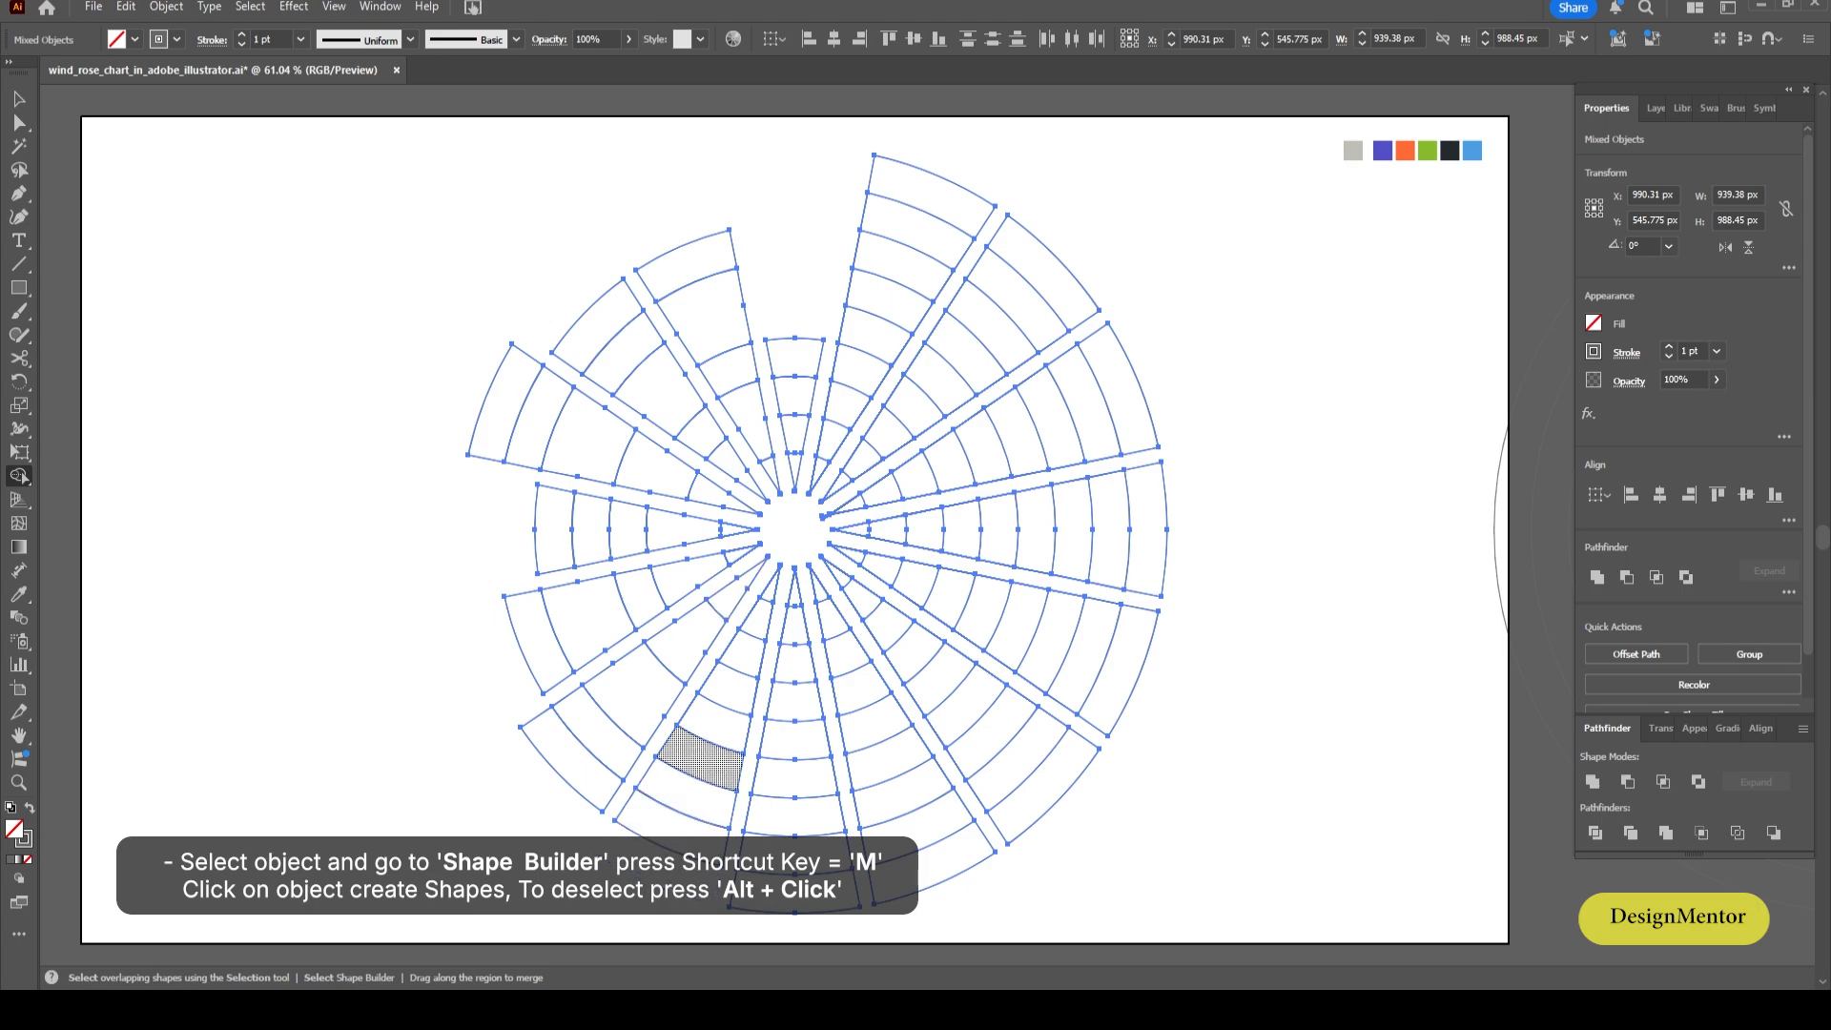
drag(718, 722, 771, 589)
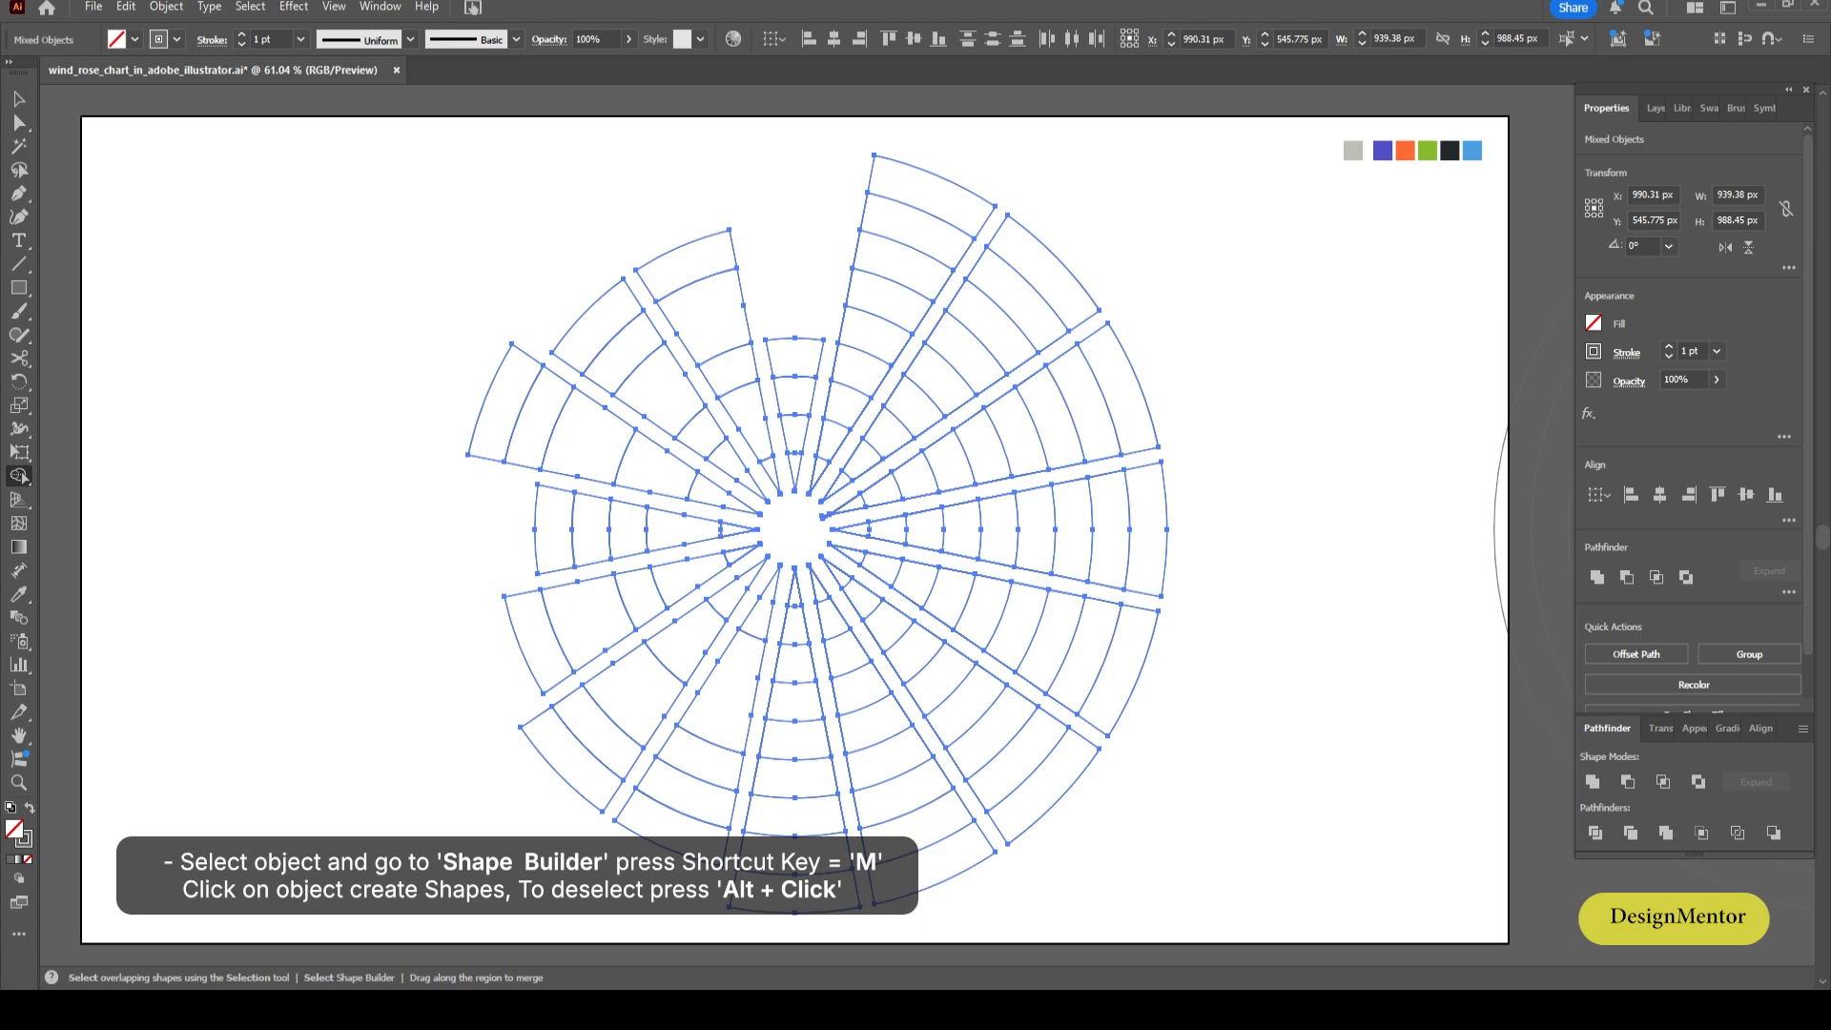
drag(796, 895, 796, 854)
drag(796, 744, 796, 625)
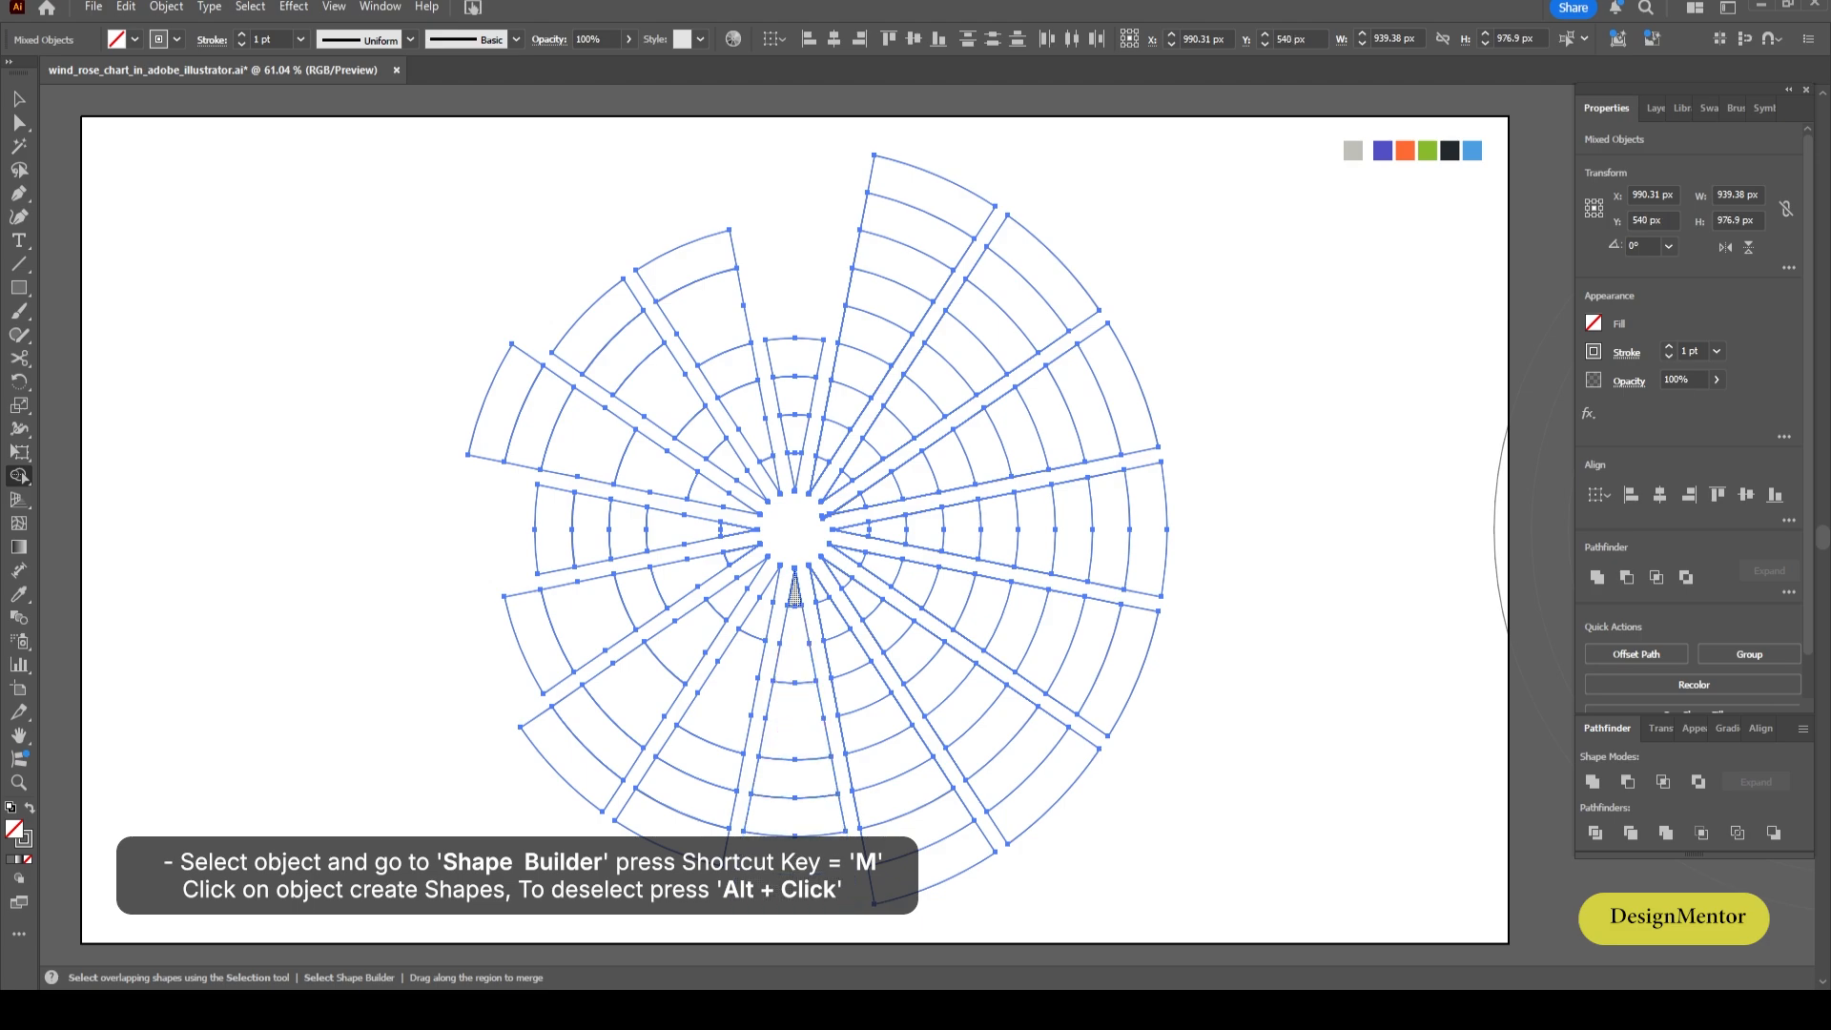
Cut the outermost segment off the south-southeast and southeast sectors and merge neighbouring segments inside both.
alt+click(932, 866)
drag(902, 795, 872, 724)
drag(845, 657, 829, 615)
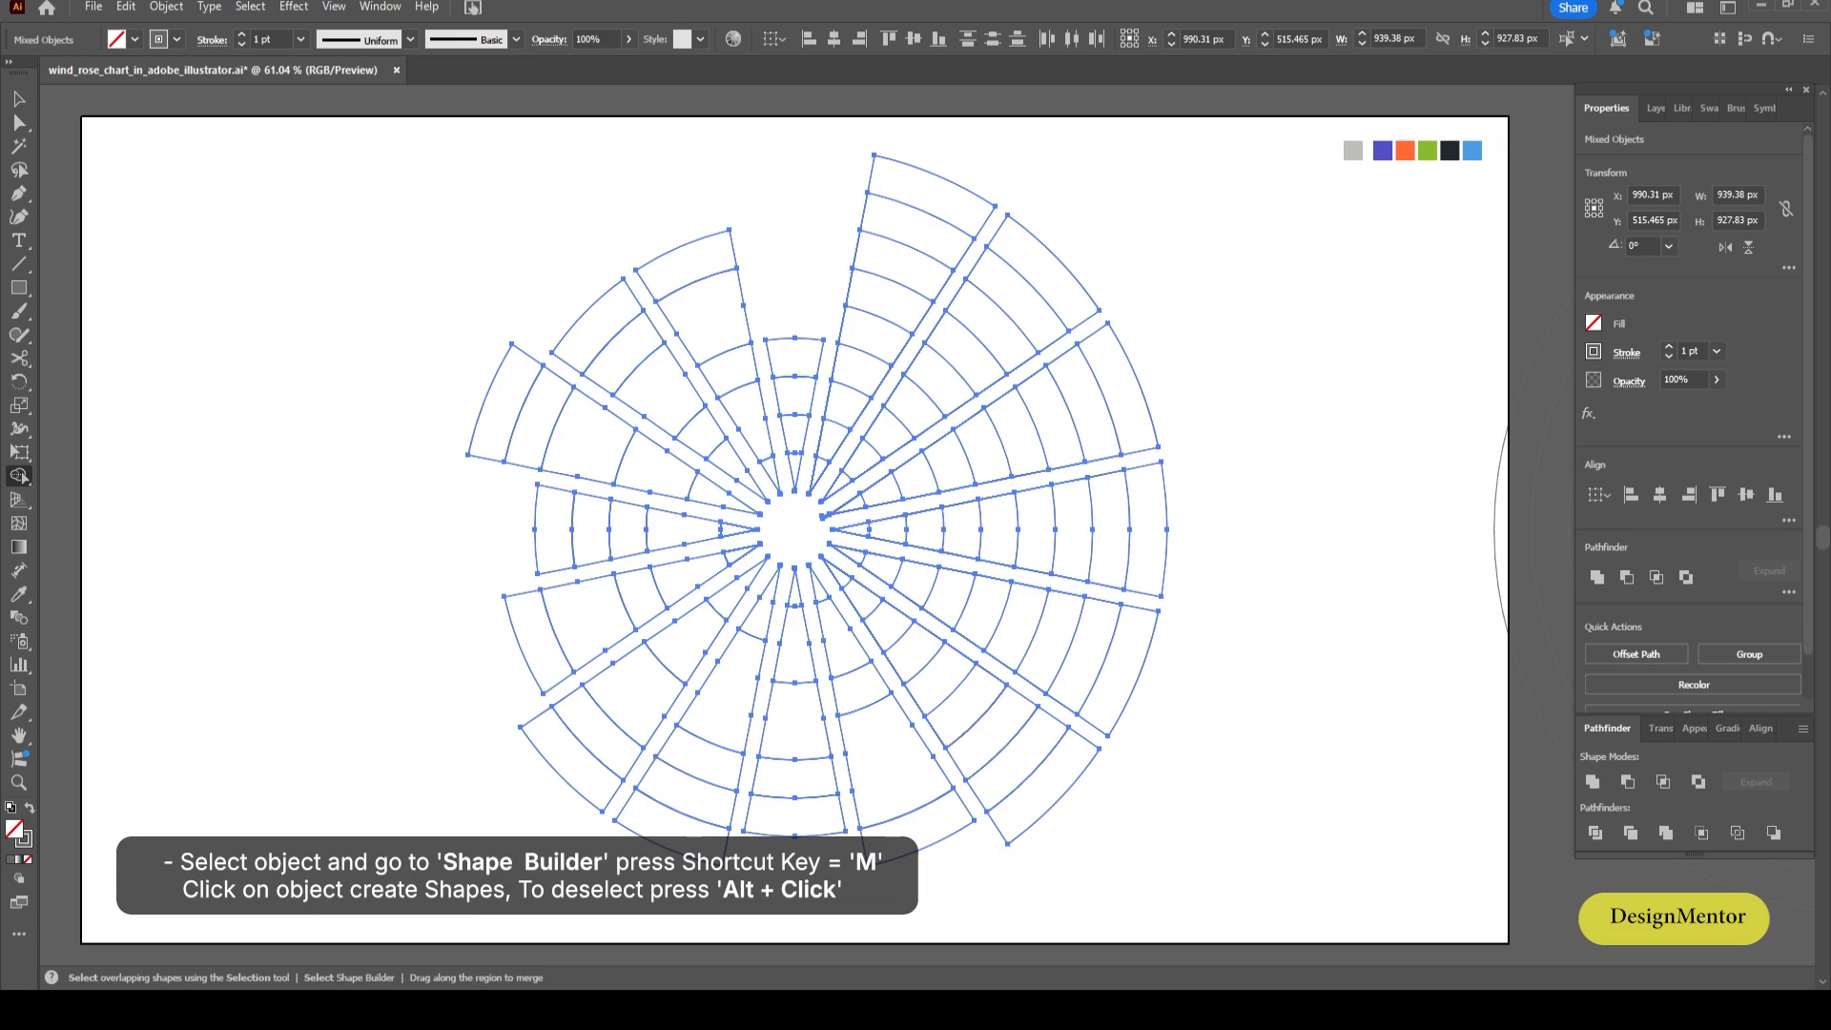
alt+click(1042, 784)
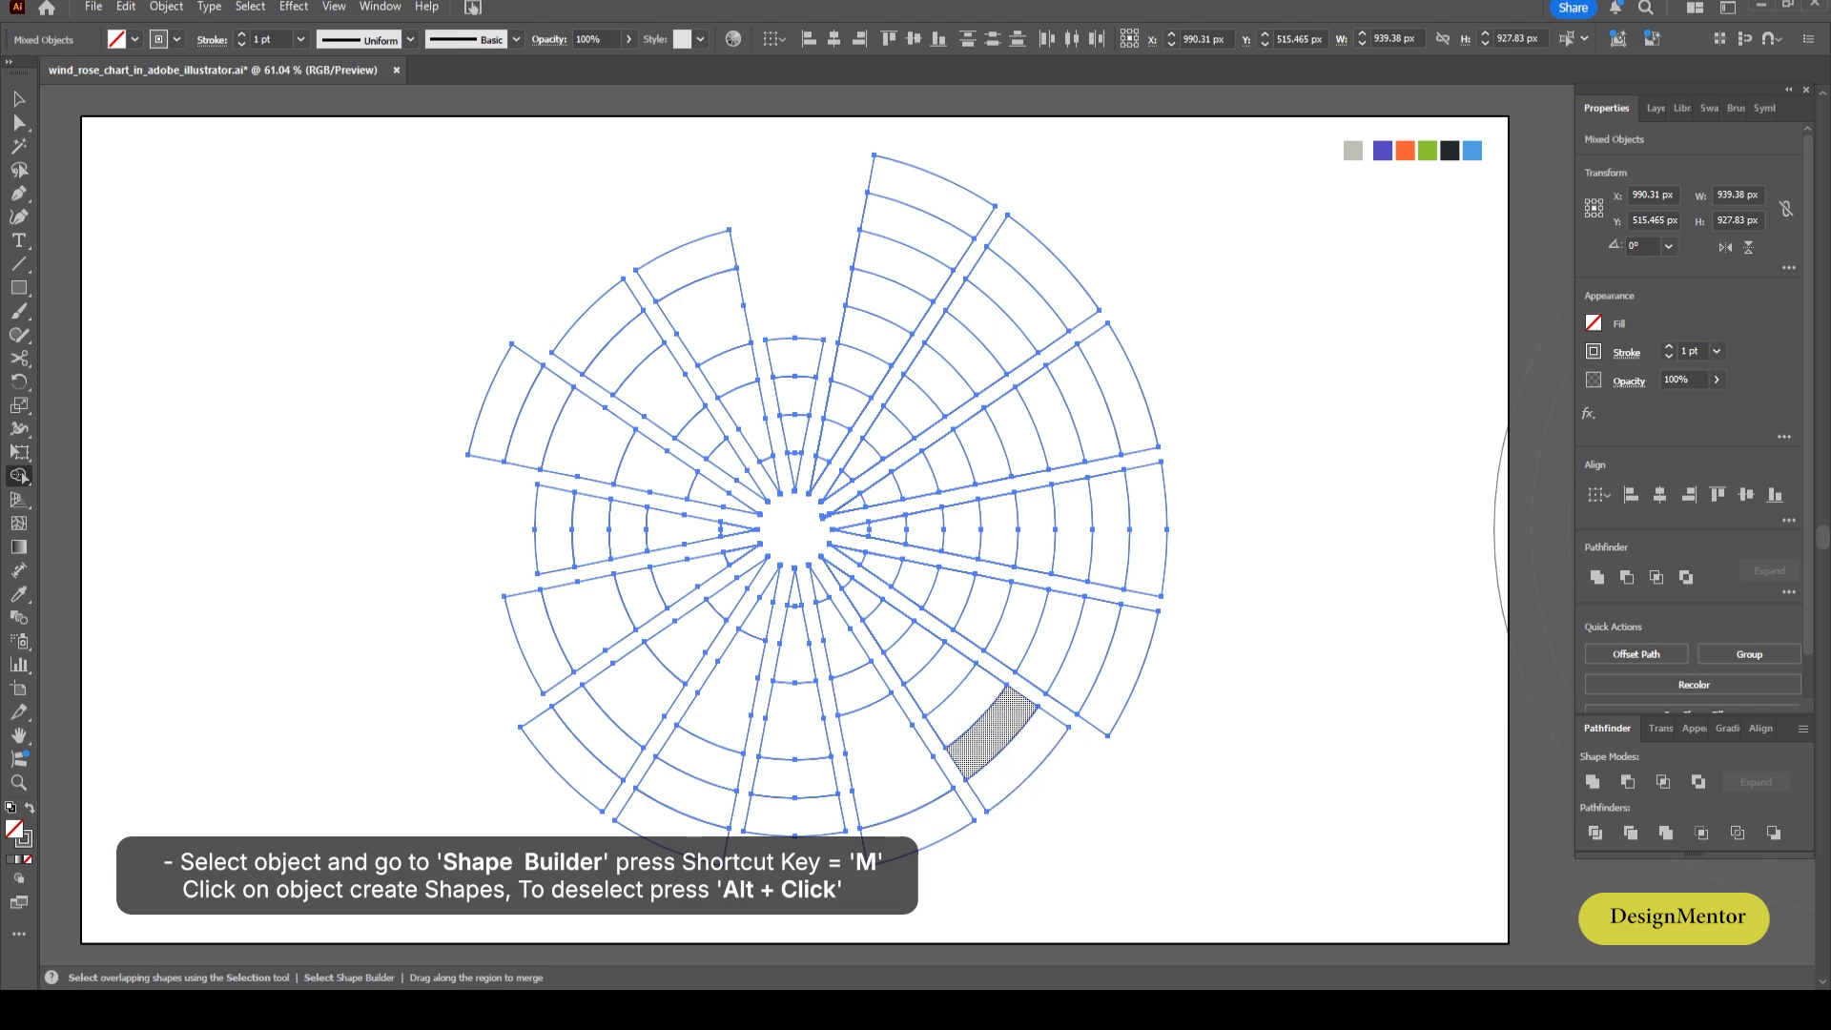
drag(941, 679, 837, 574)
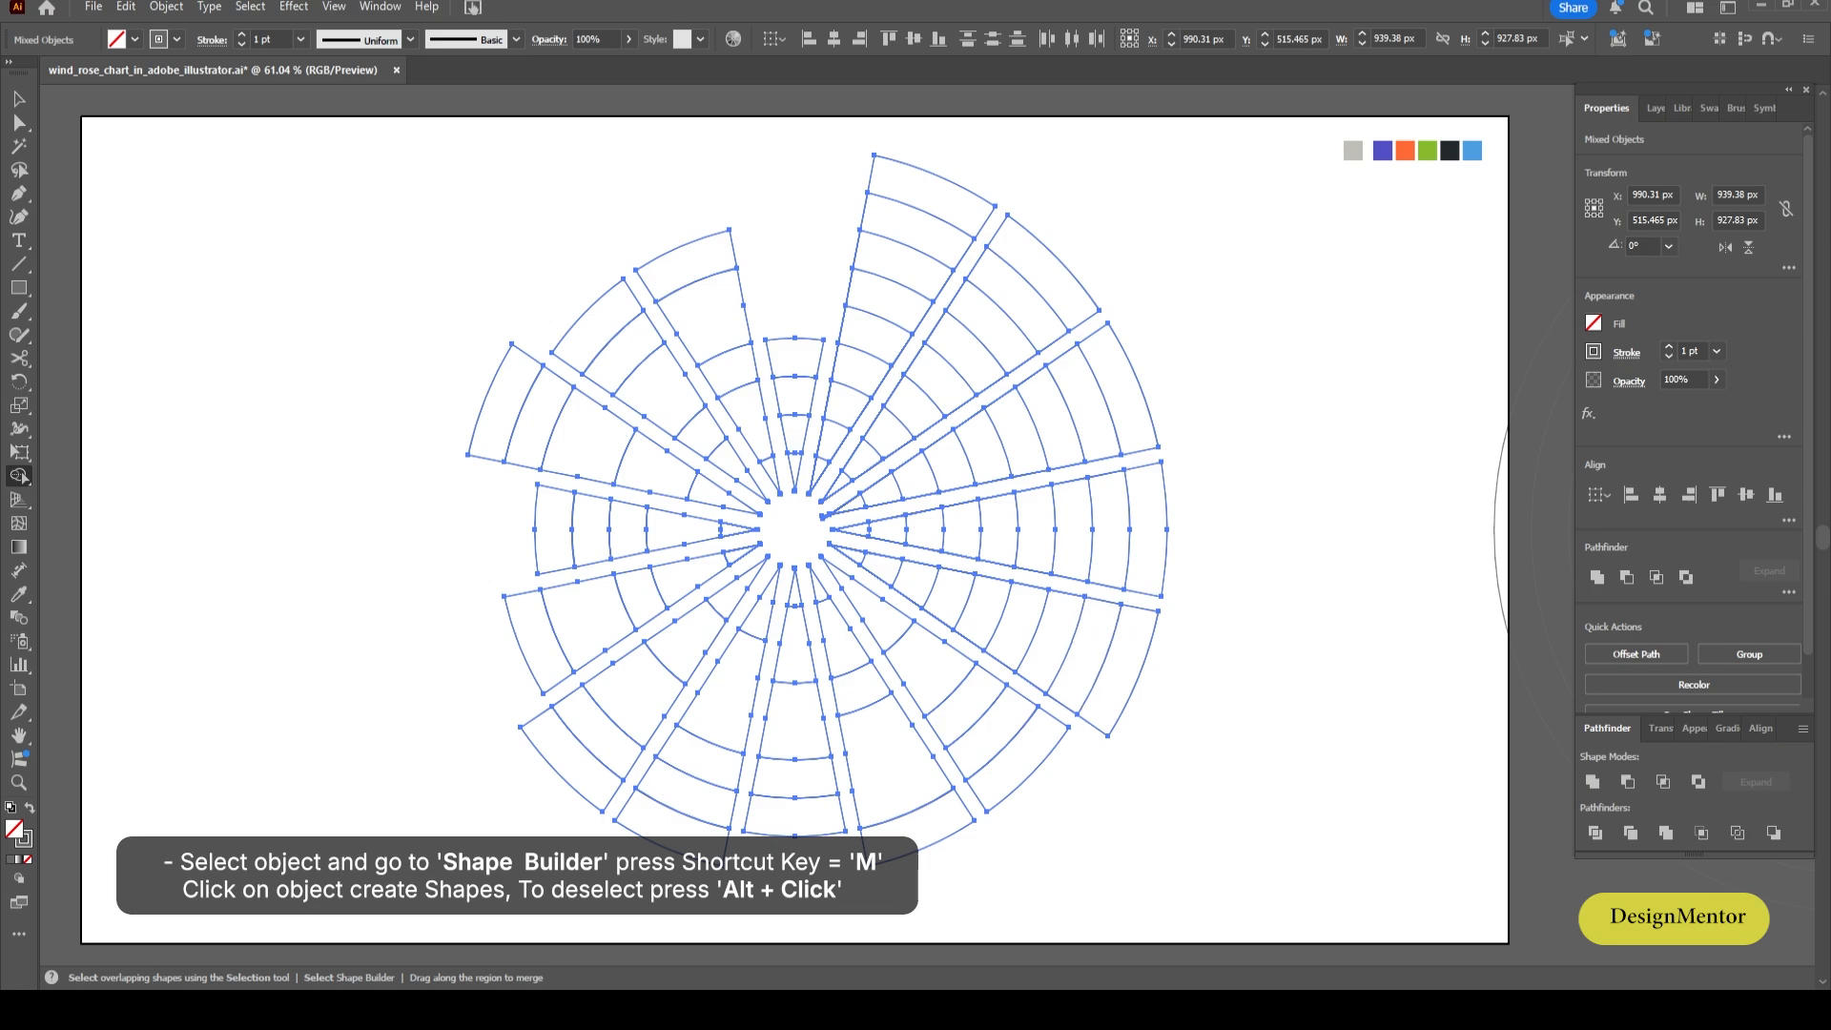
Remove the east-southeast sector's outermost segment and merge three pairs of neighbouring segments inside that sector.
alt+click(1121, 666)
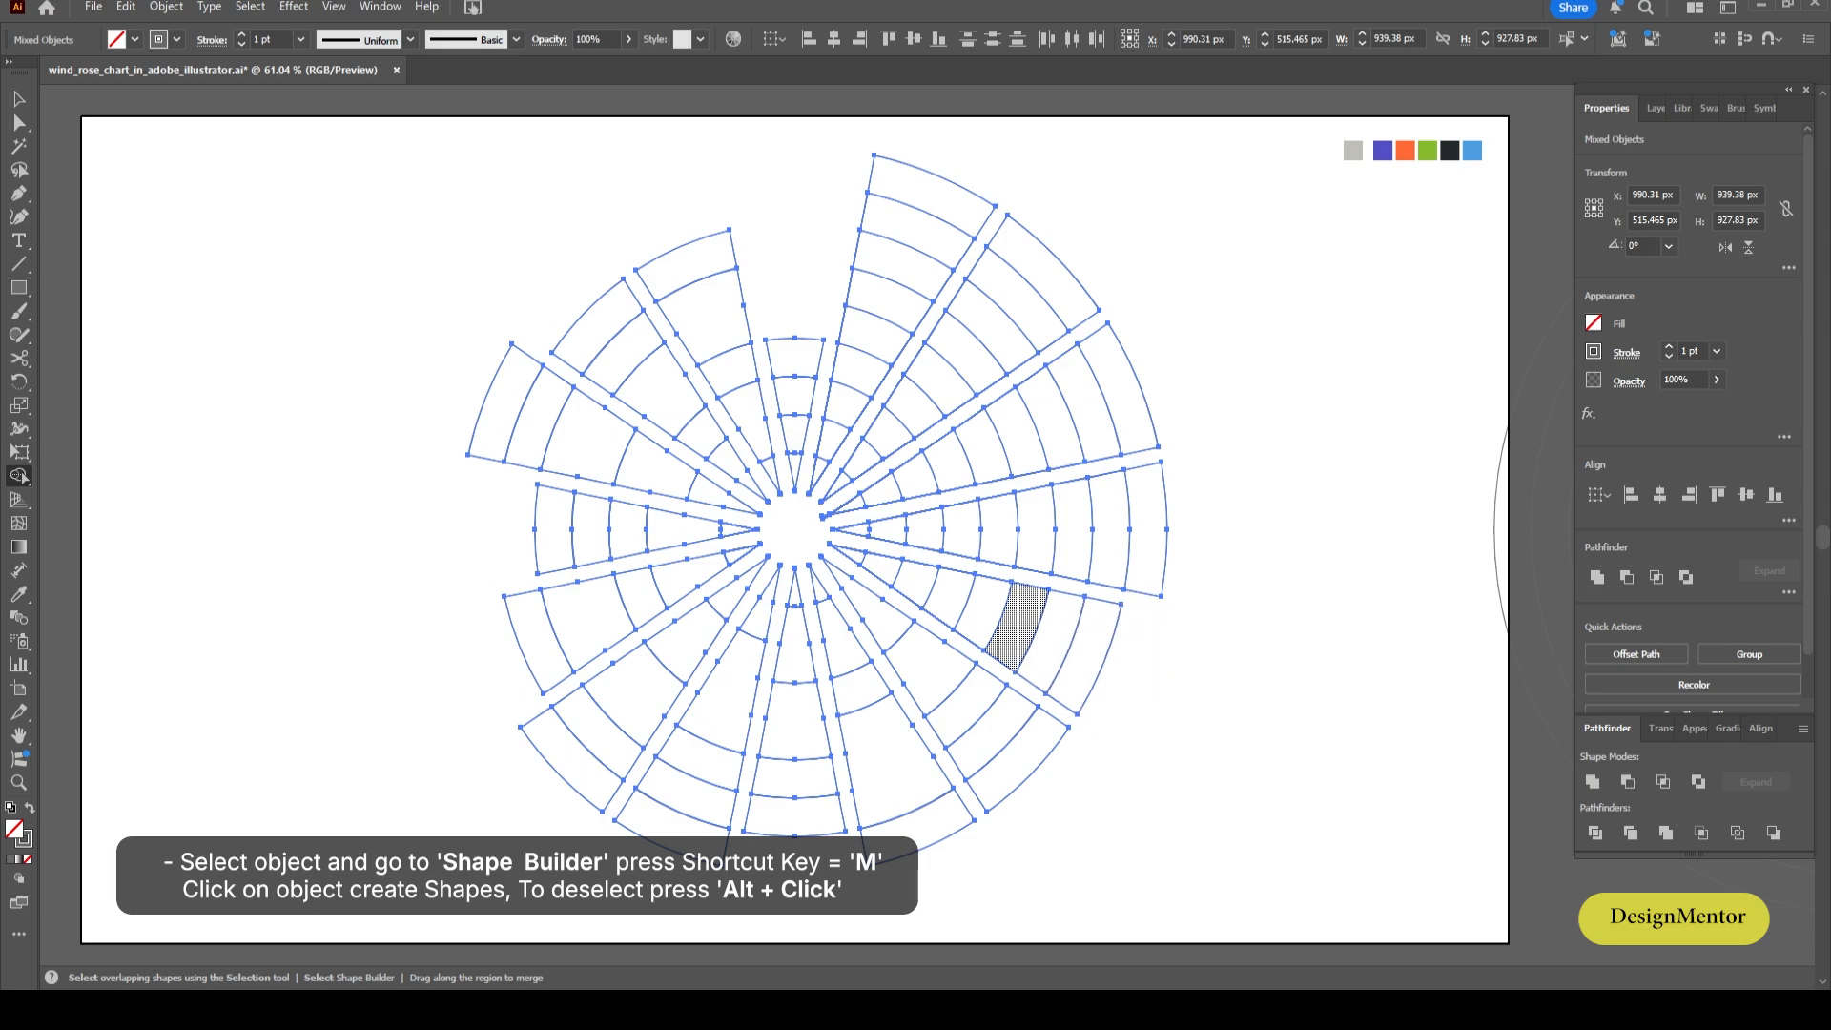
drag(1018, 621, 984, 607)
drag(951, 593, 914, 578)
drag(881, 564, 847, 552)
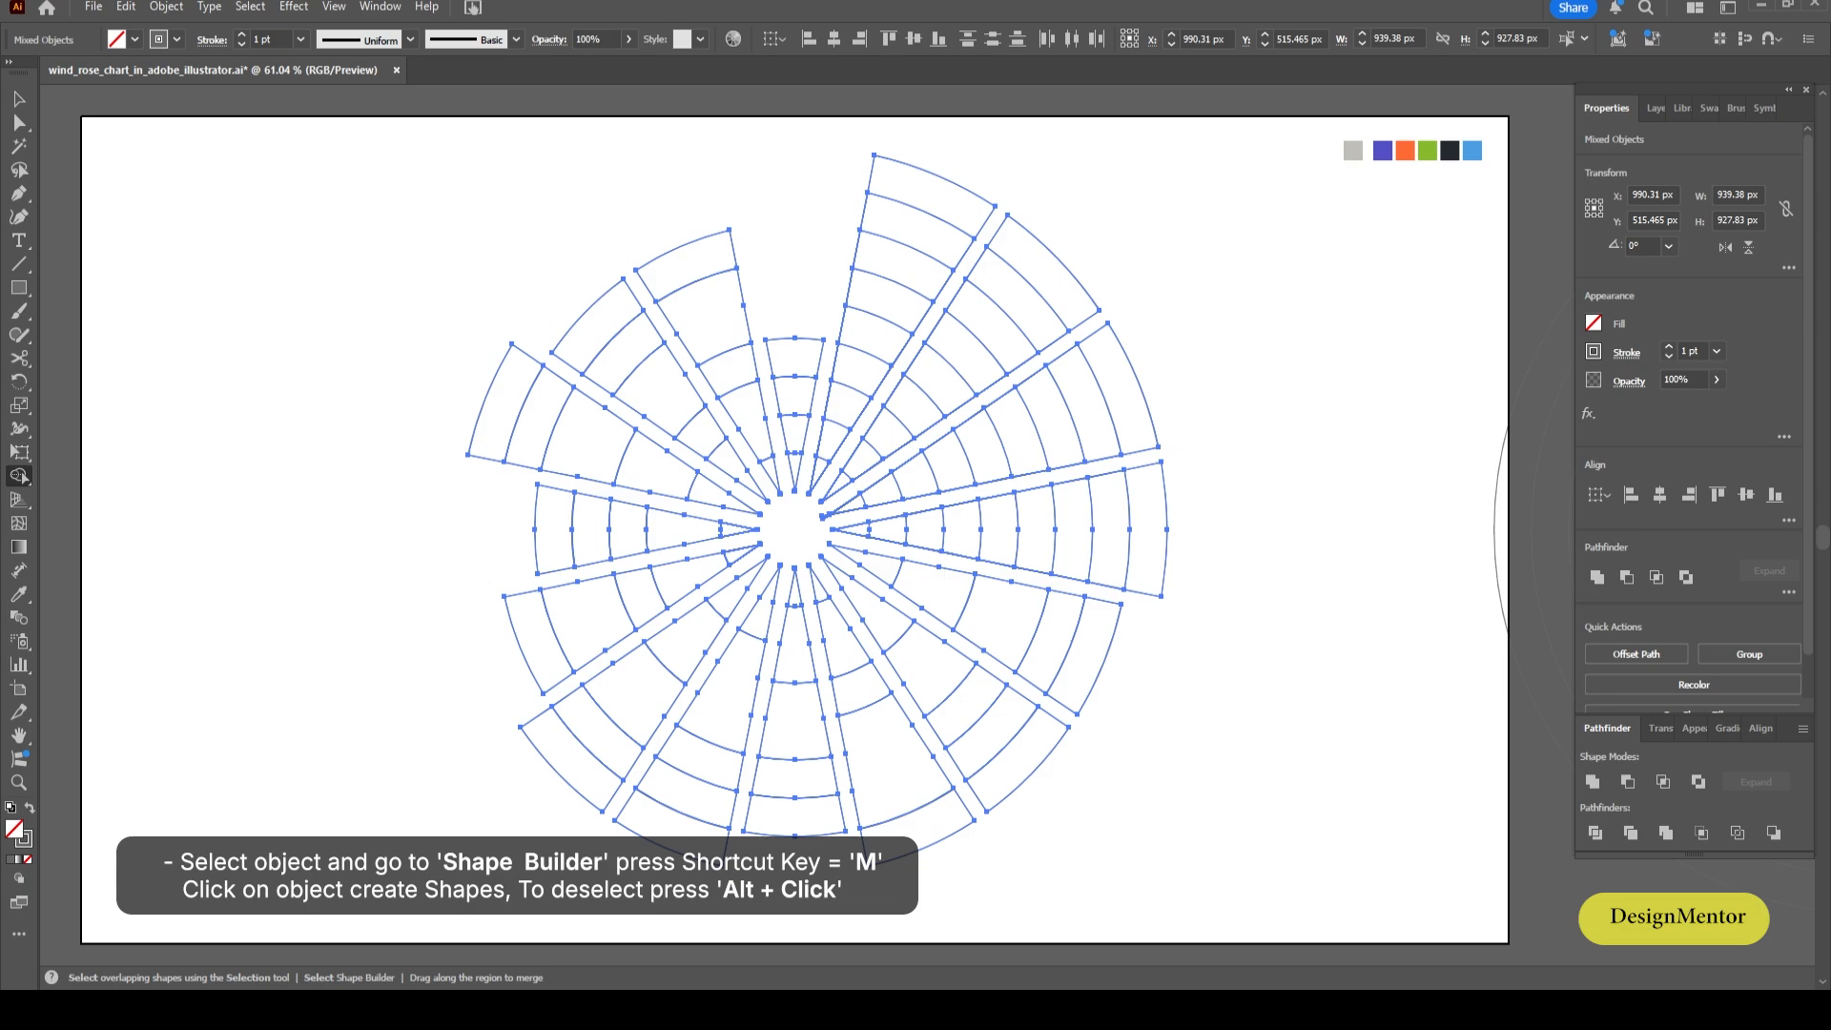
Remove the east sector's outer three segments and the east-northeast sector's outermost one, merging neighbouring inner segments in both.
drag(1150, 530, 922, 530)
key(ctrl+z)
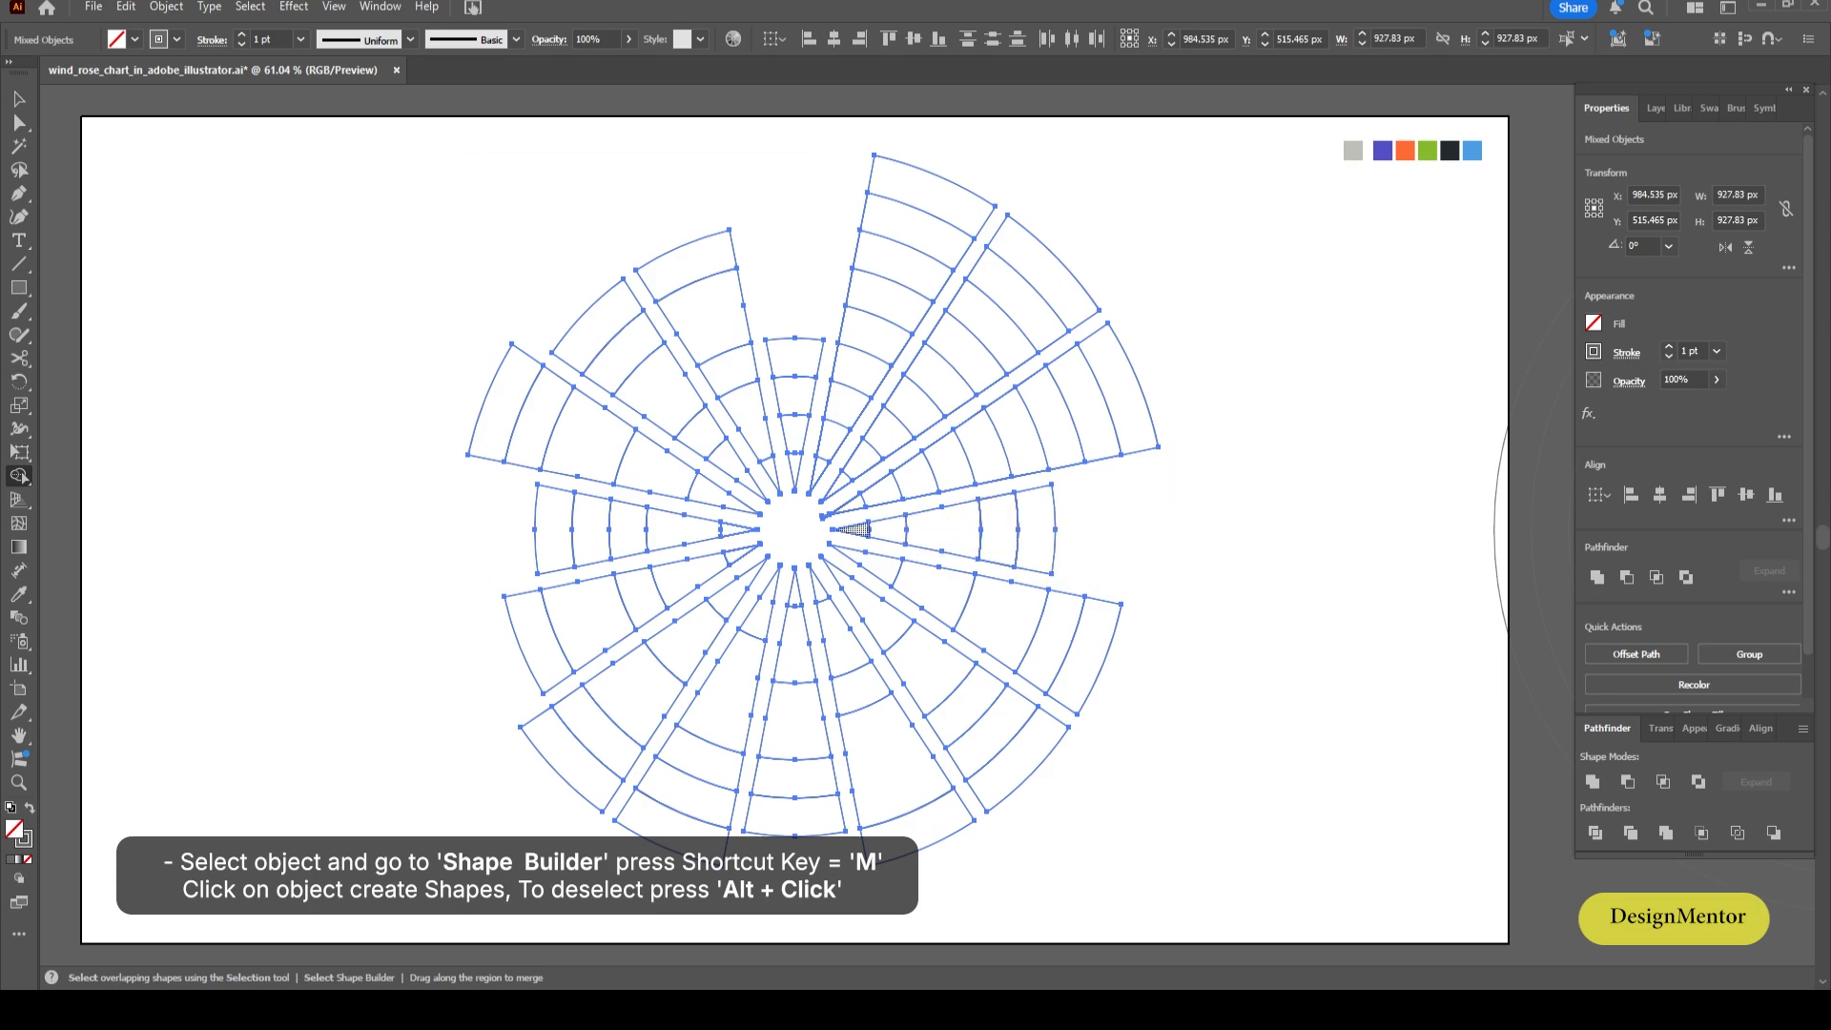
alt+click(1135, 406)
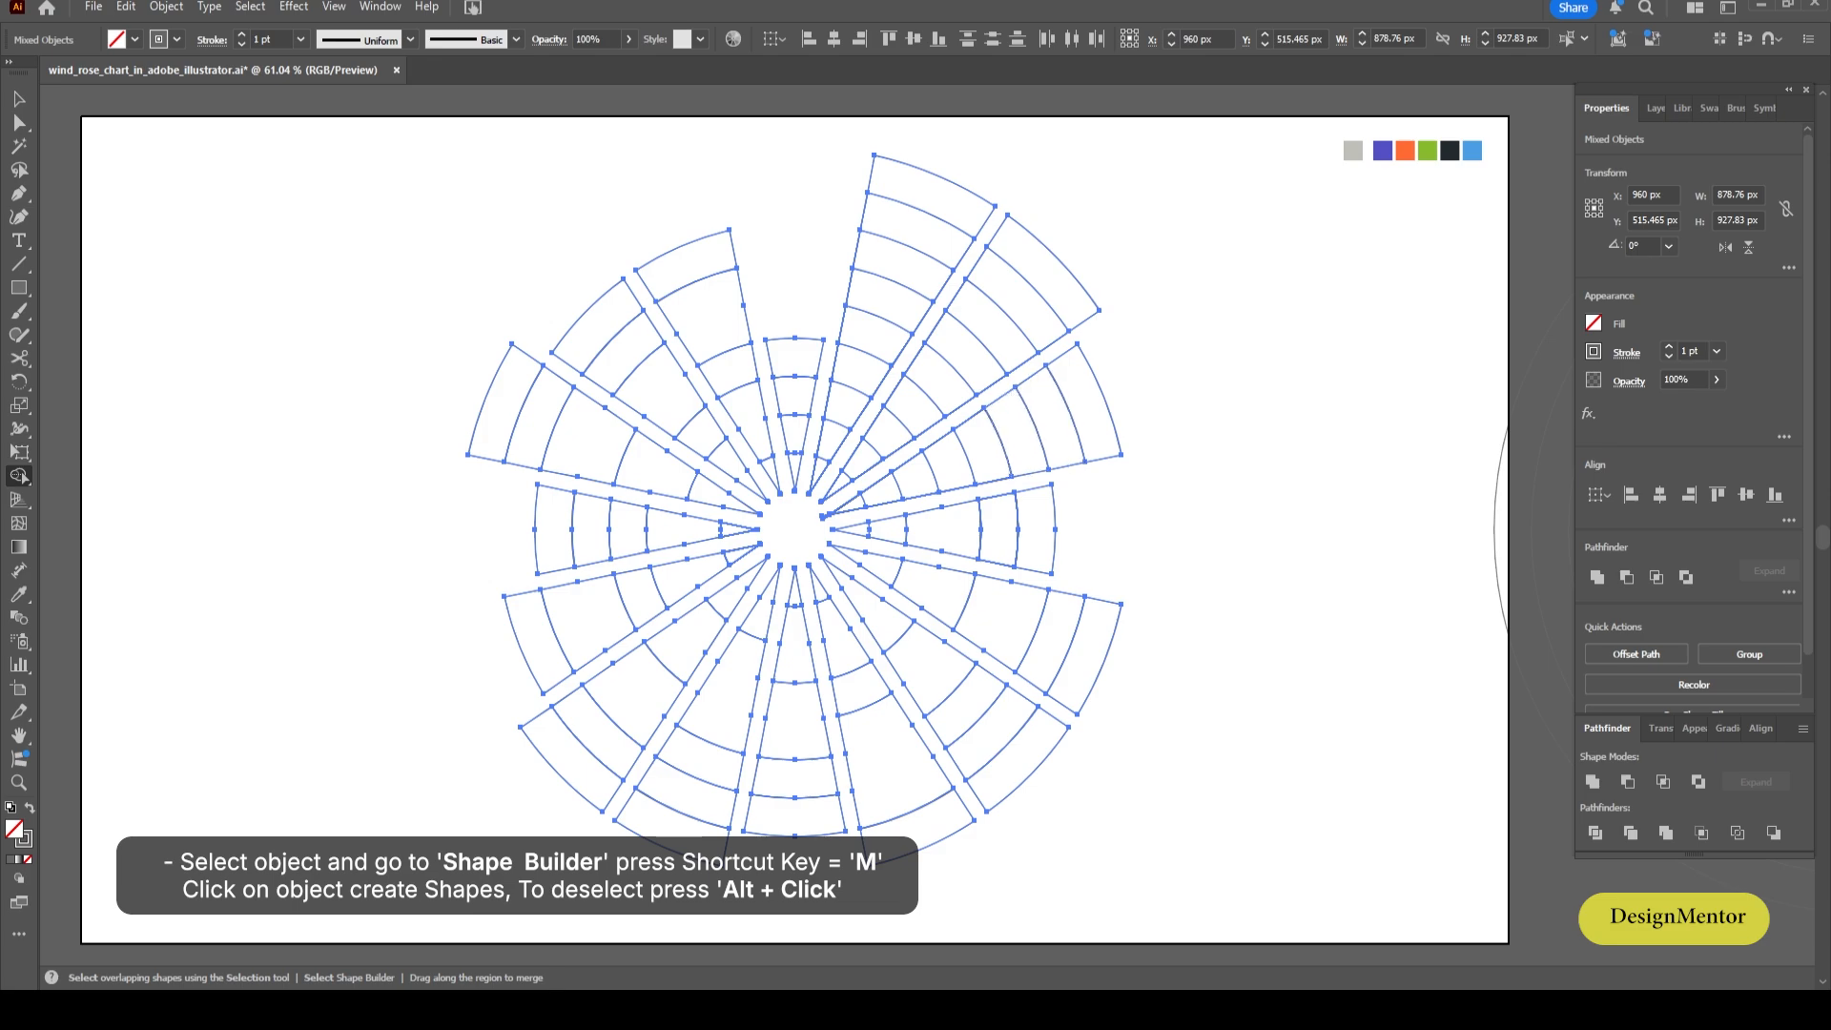
drag(959, 463, 844, 504)
Remove the northeast sector's outer two segments and the north-northeast sector's outer three, merging neighbouring inner segments in both.
drag(1049, 275, 1023, 300)
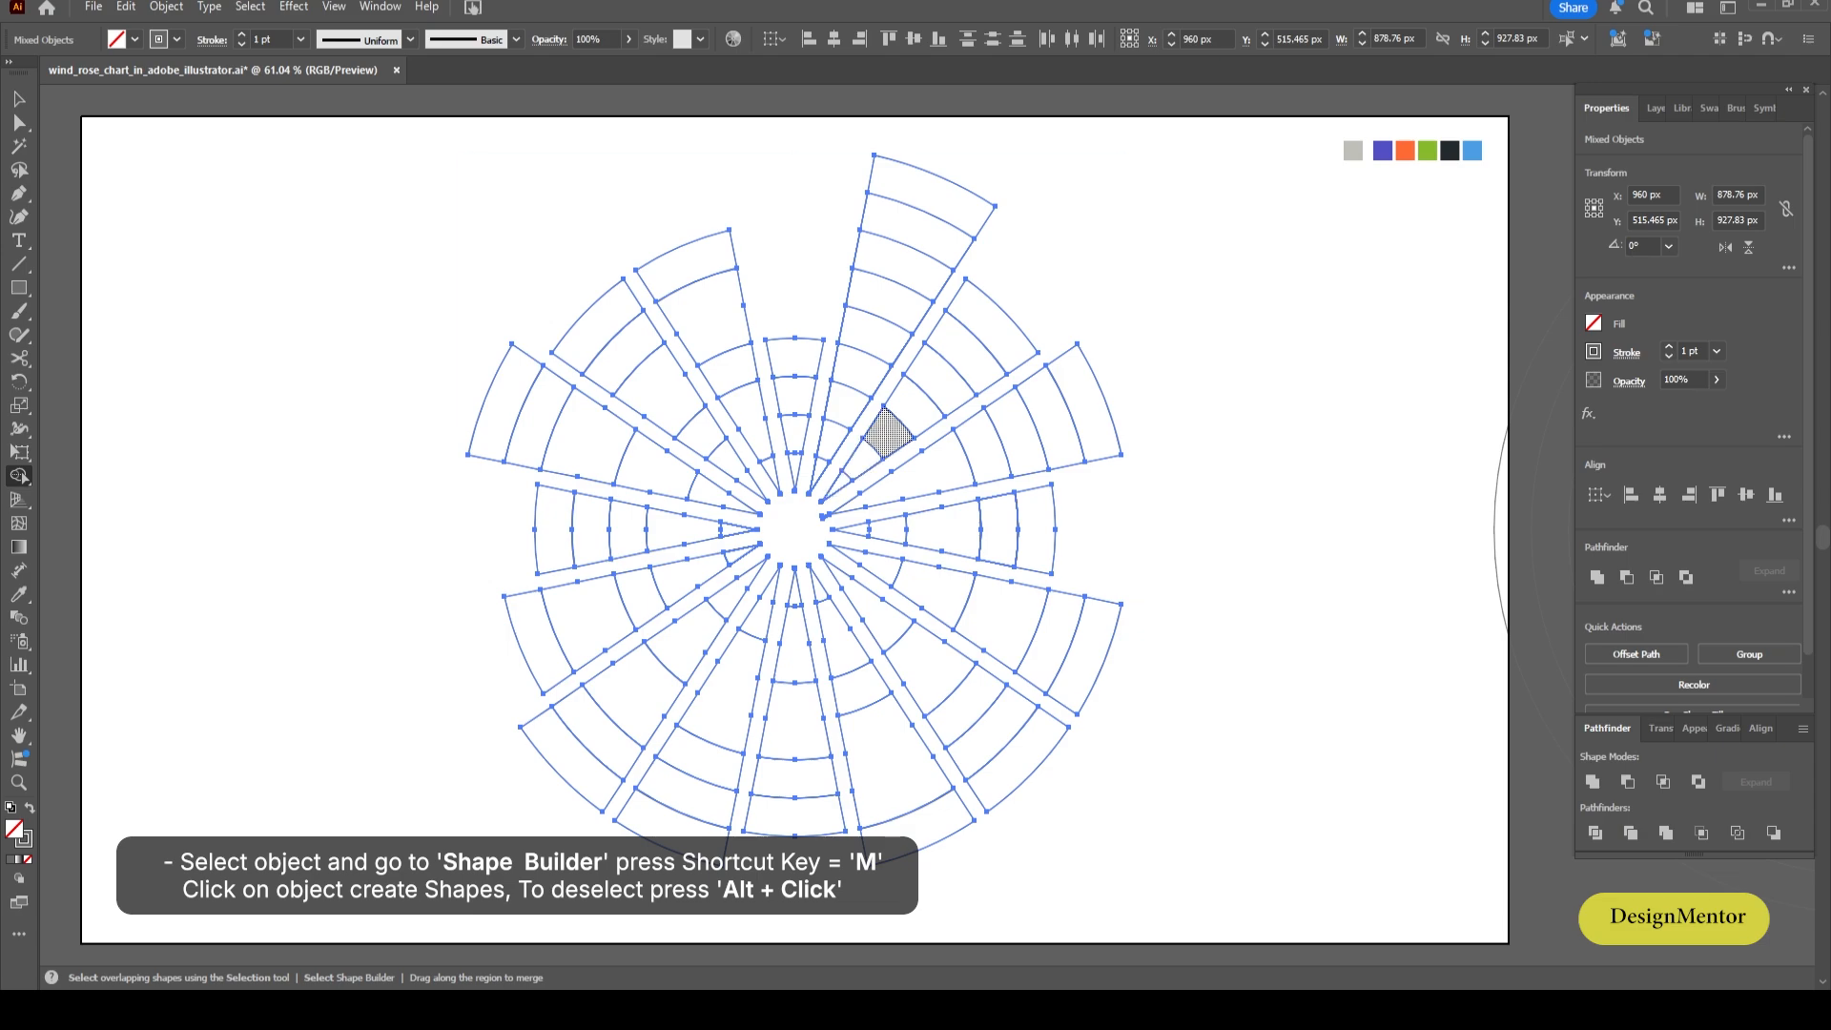
drag(947, 153, 861, 371)
key(ctrl+z)
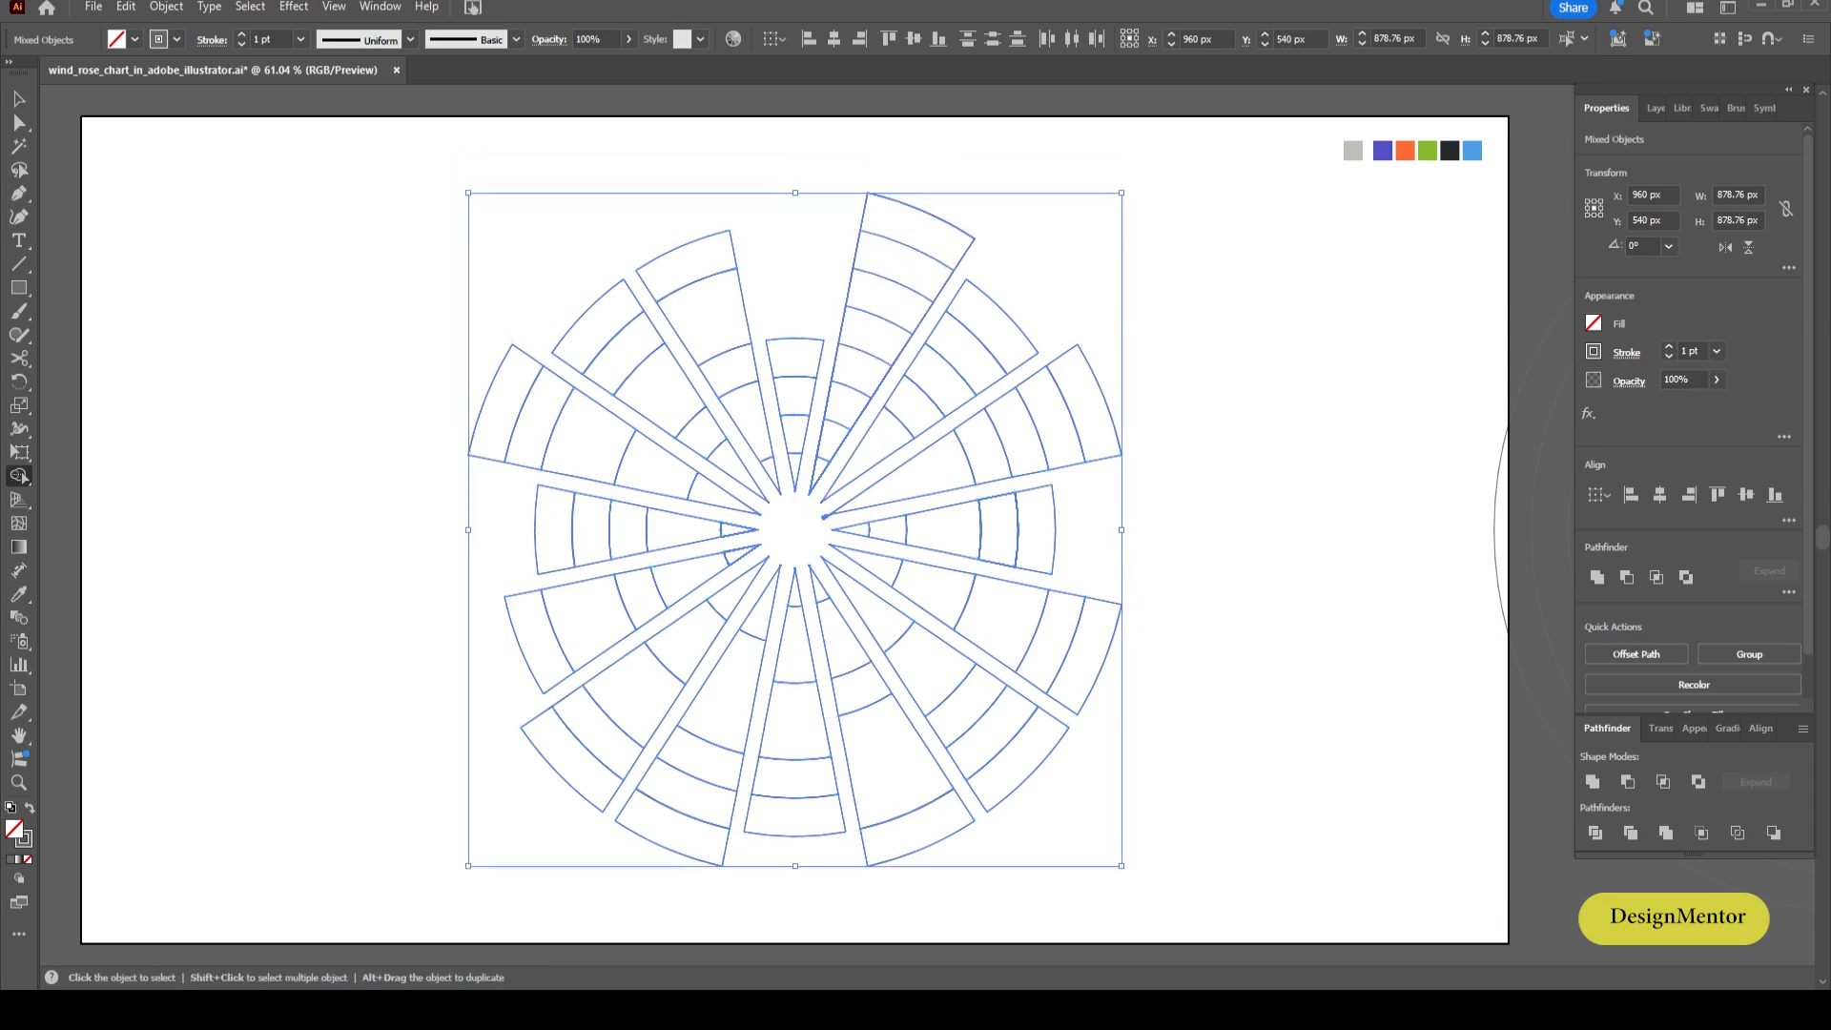
drag(914, 206, 892, 258)
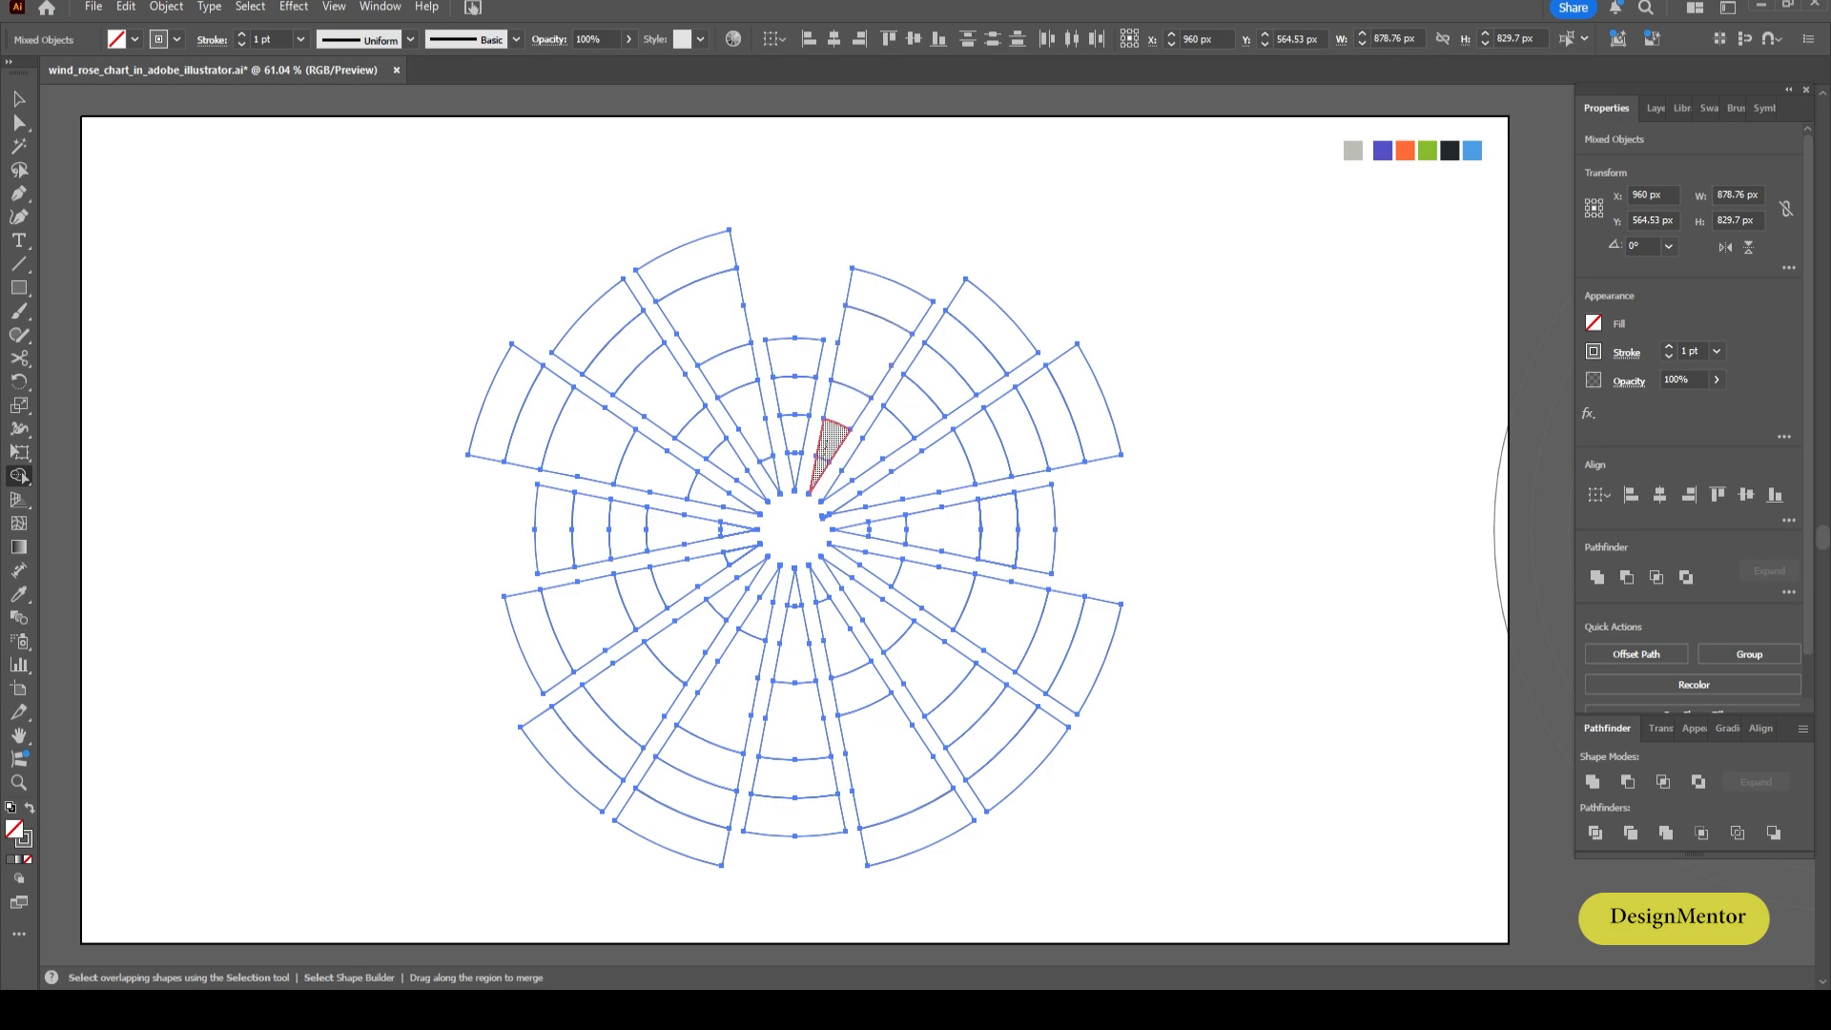
alt+click(828, 448)
key(v)
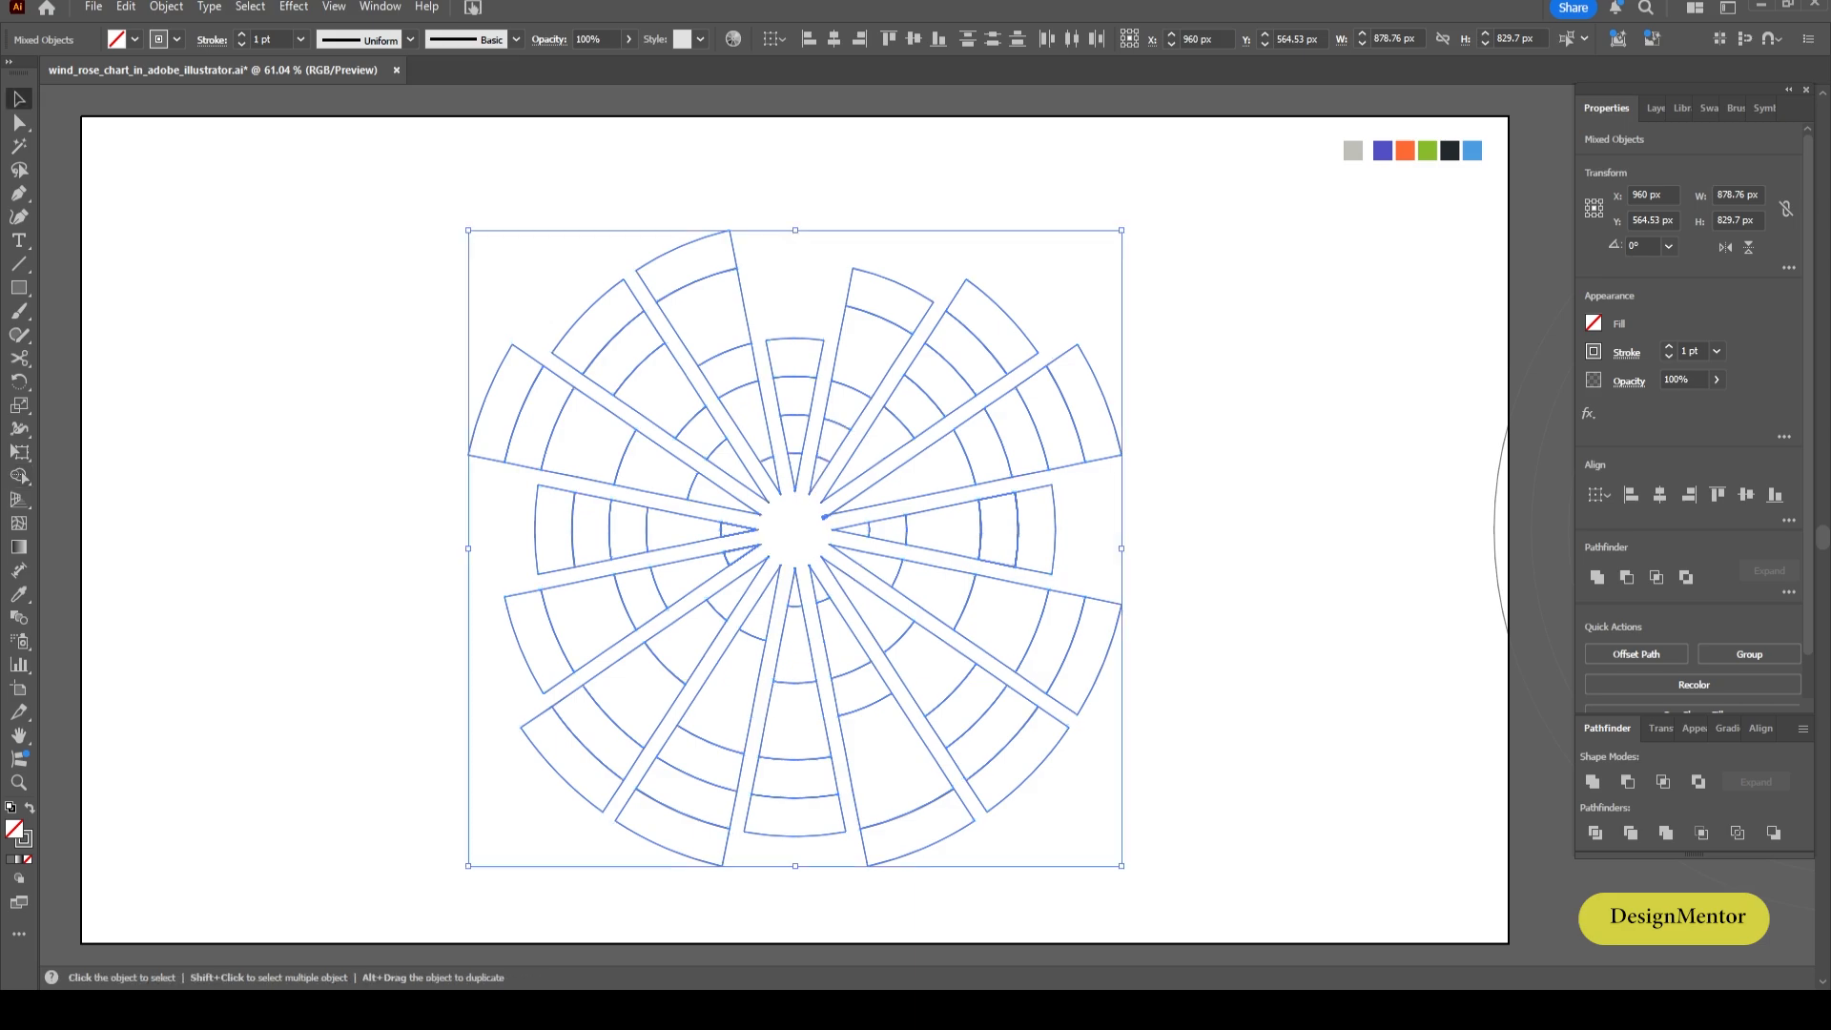
Ungroup the trimmed chart so that every segment is a separate path, and clear the selection.
key(ctrl+shift+a)
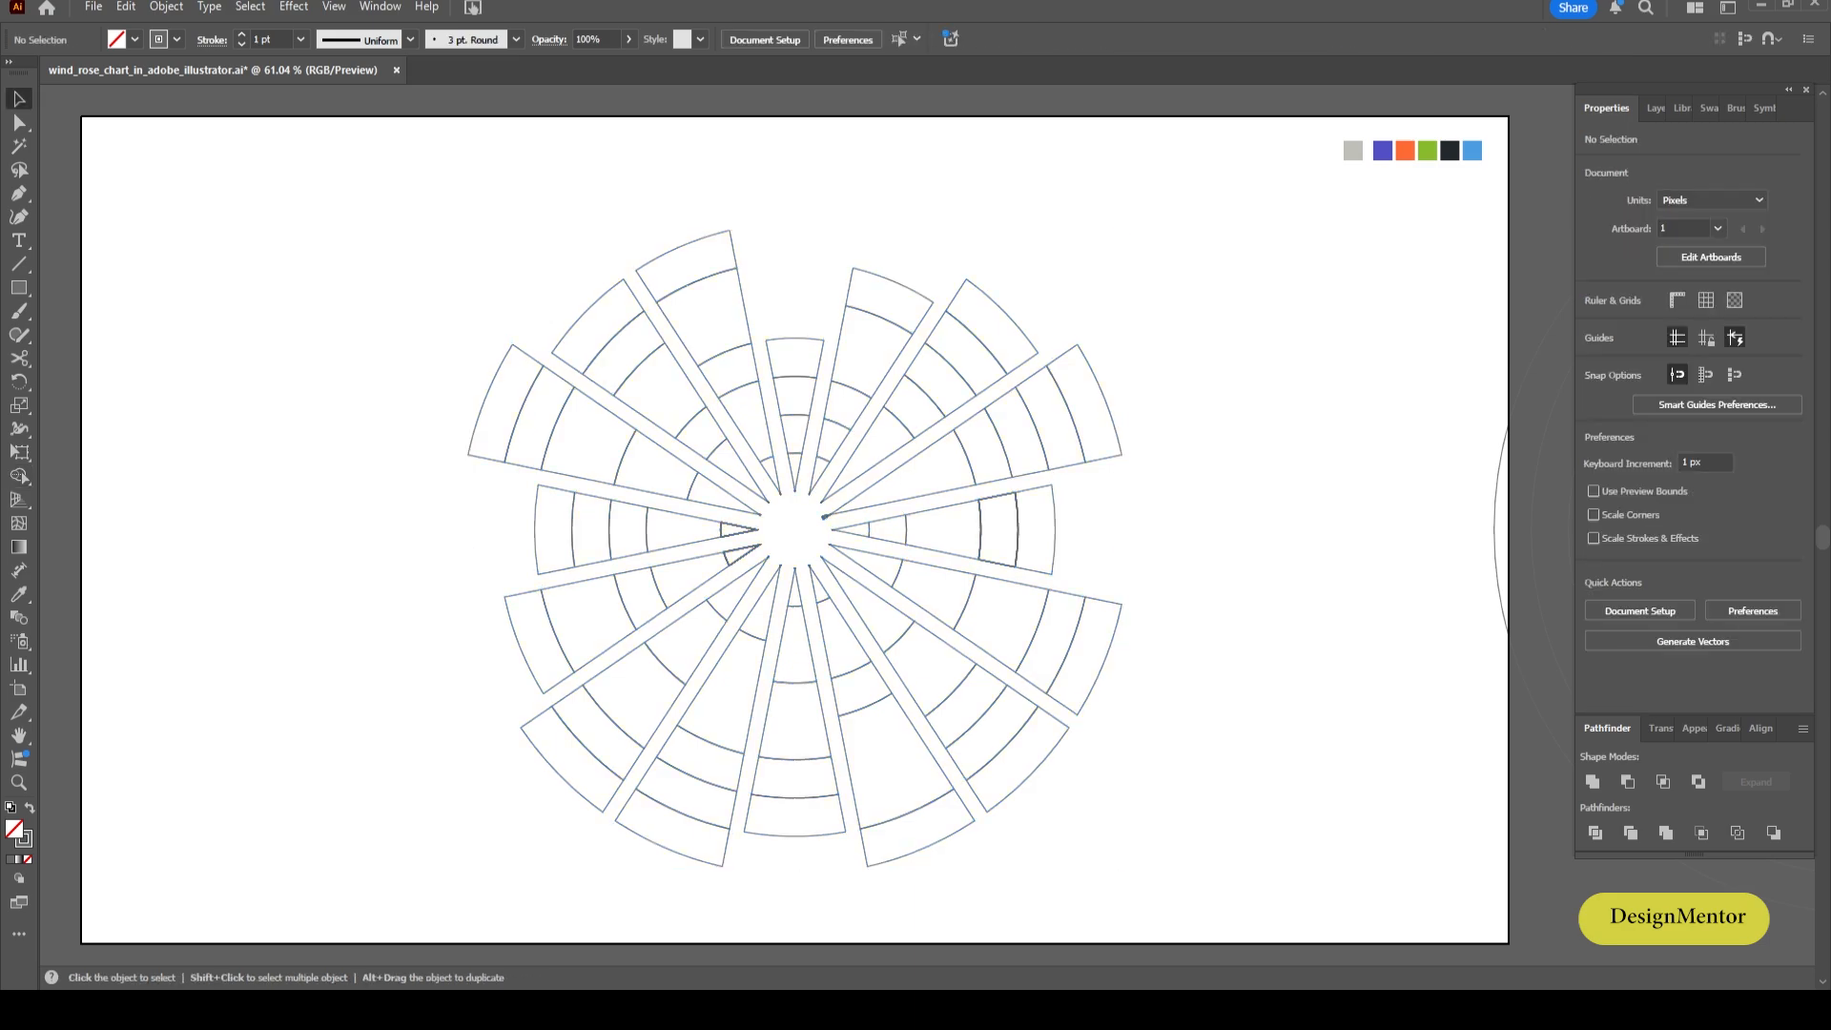
drag(484, 254, 1144, 763)
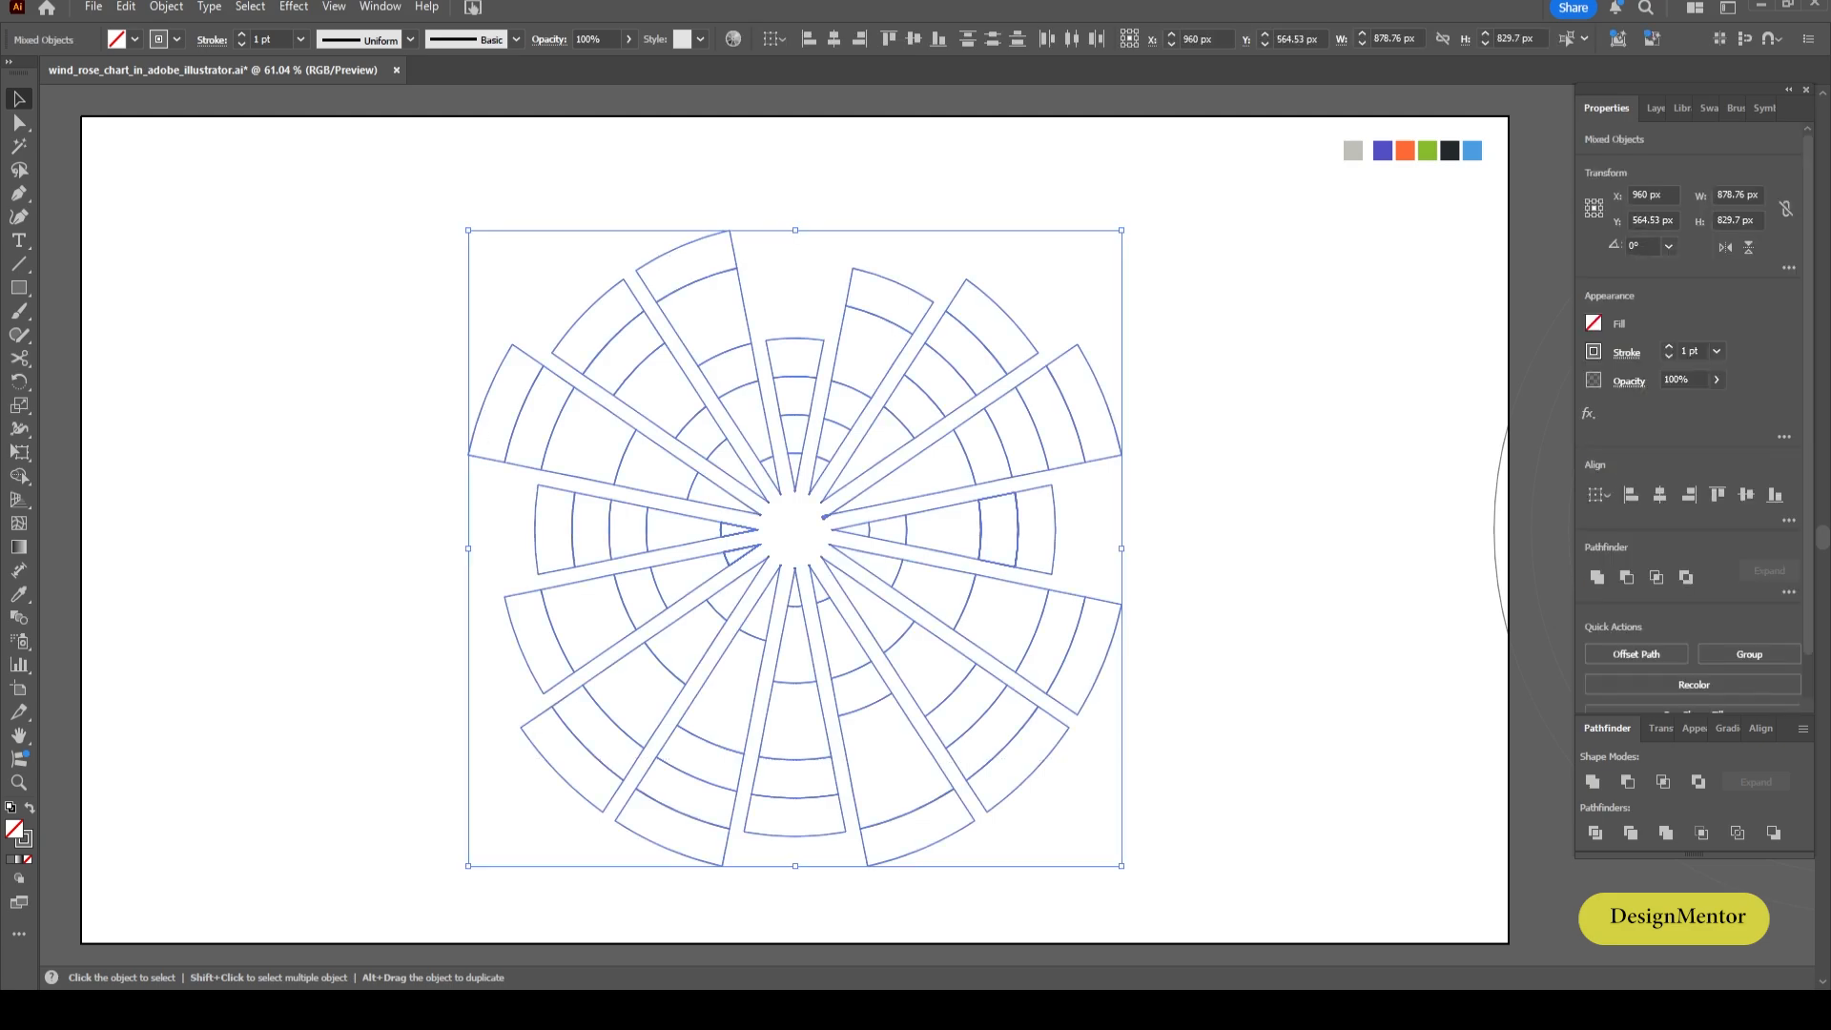
key(ctrl+shift+a)
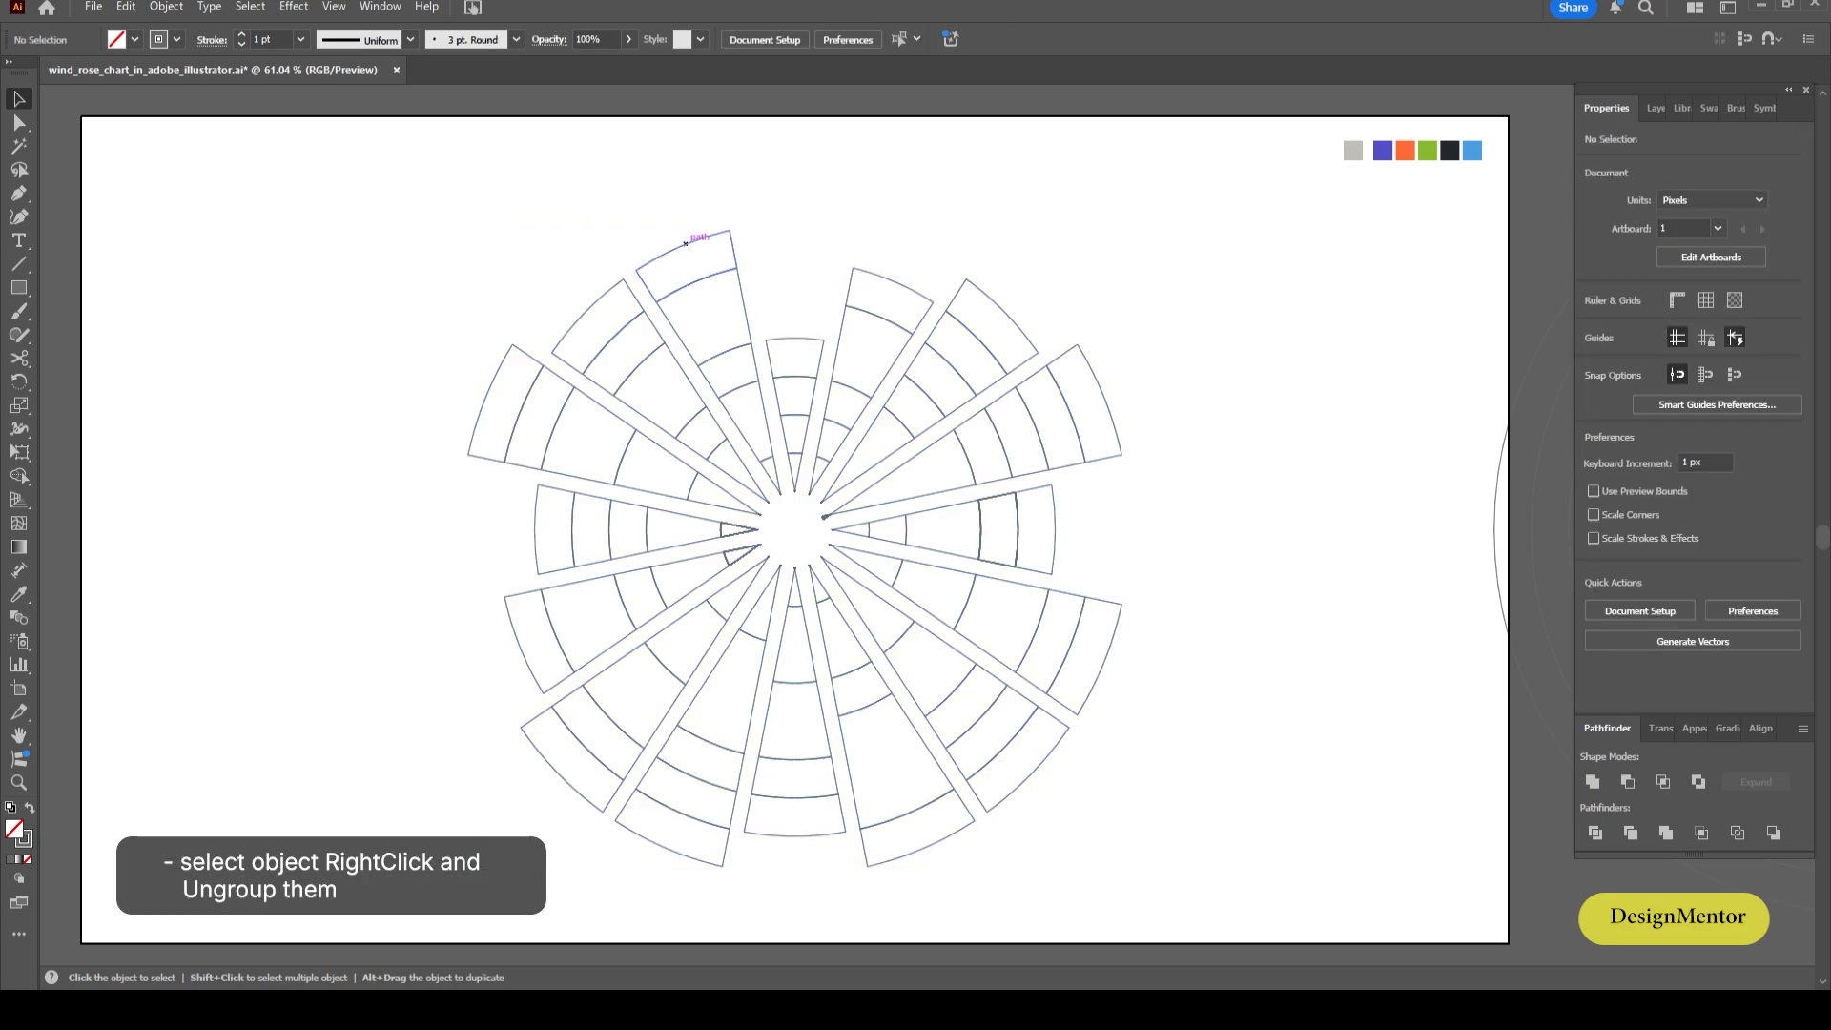
click(683, 244)
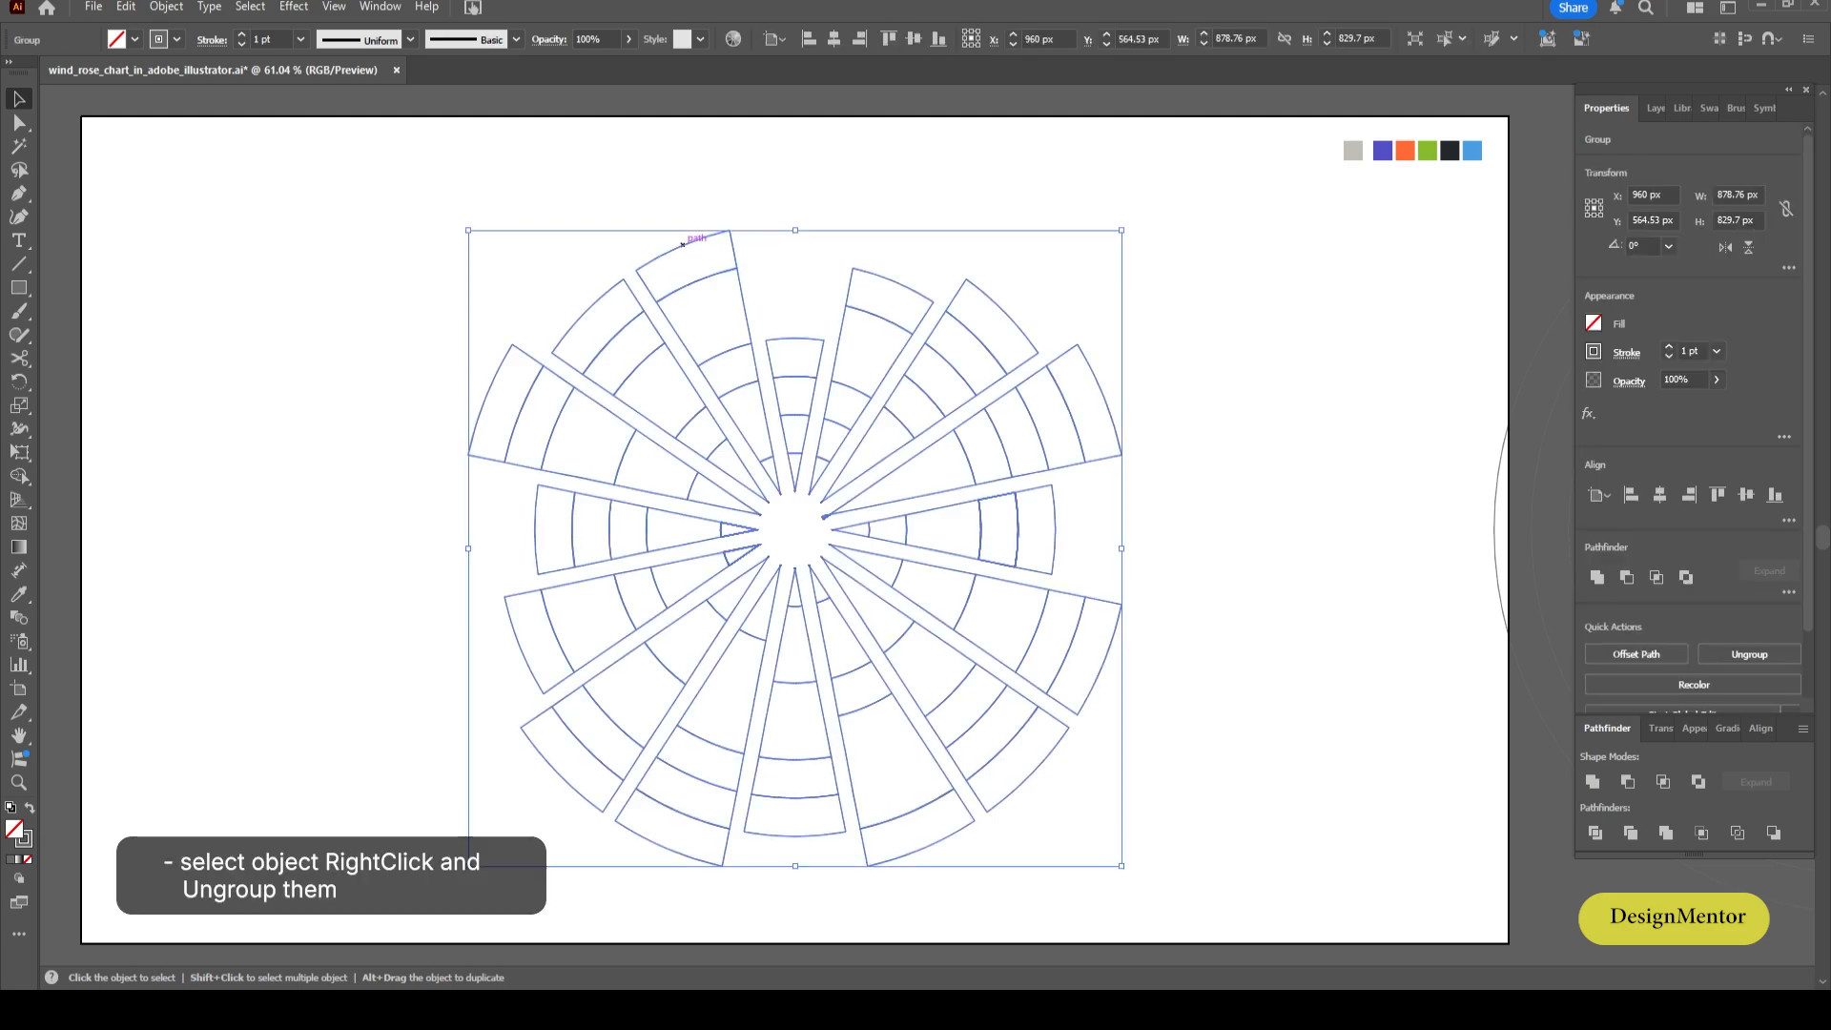
right_click(683, 244)
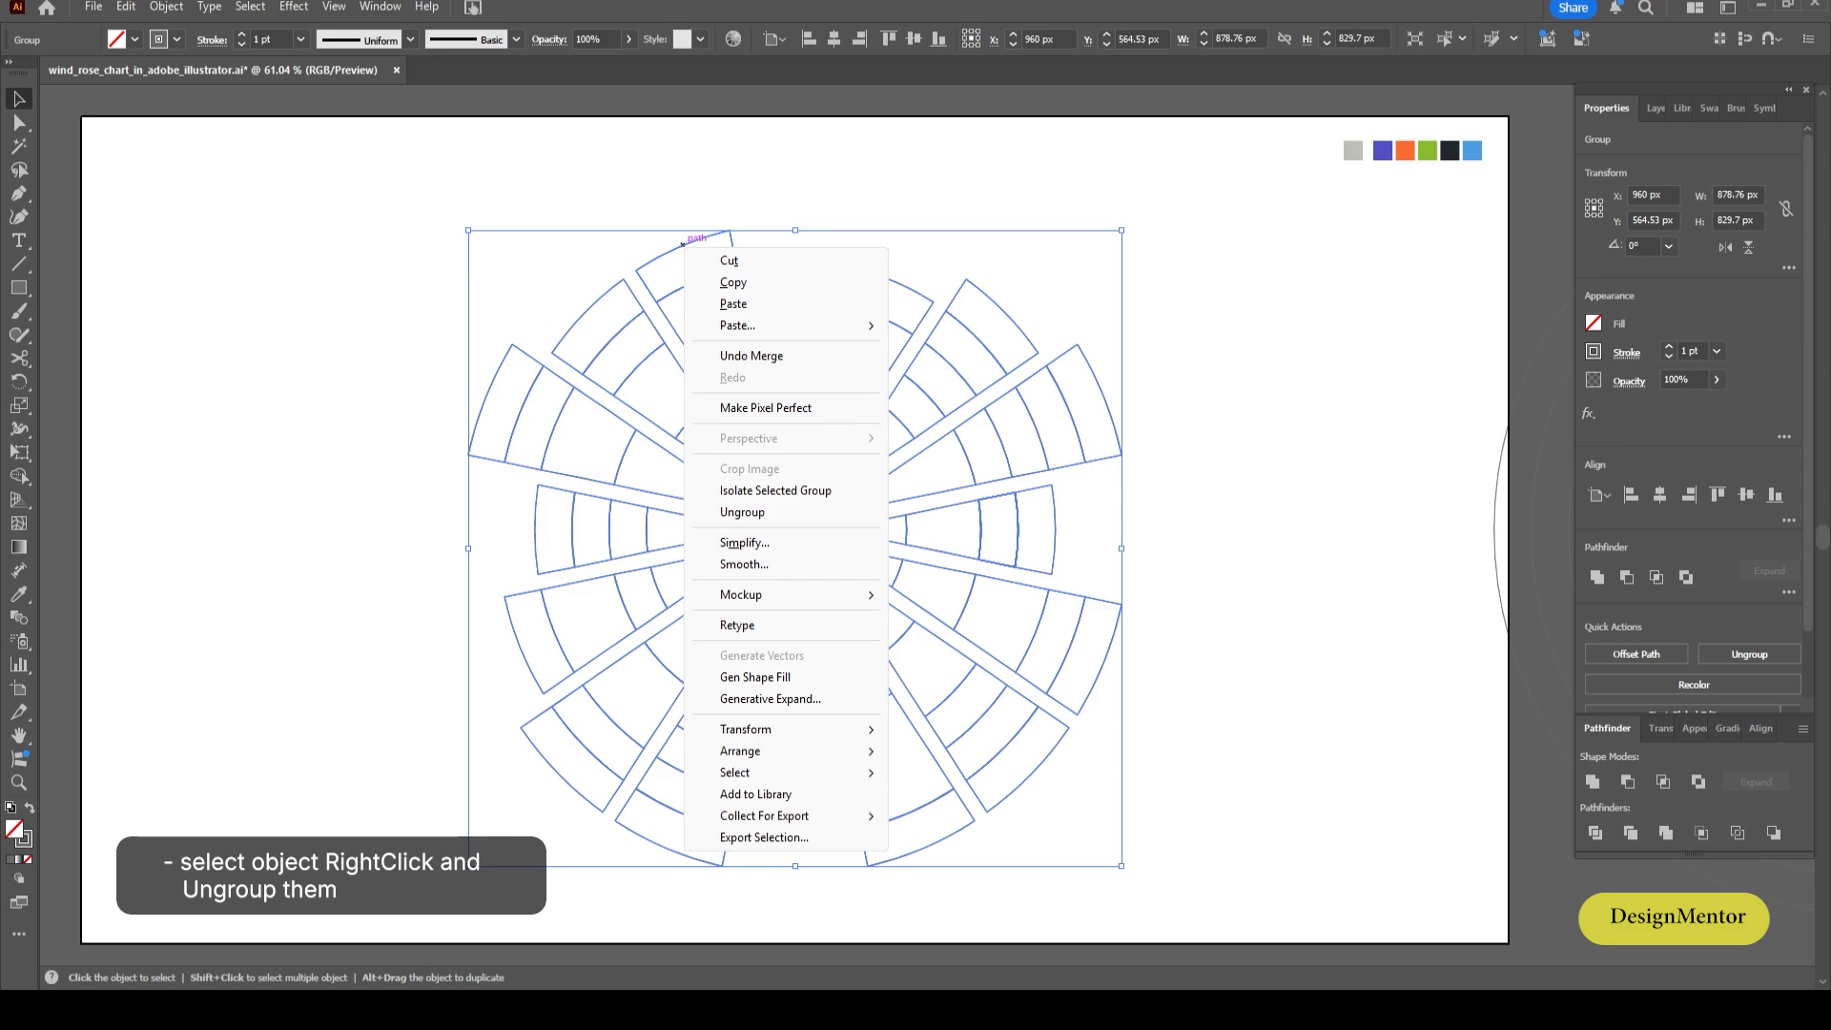
click(743, 512)
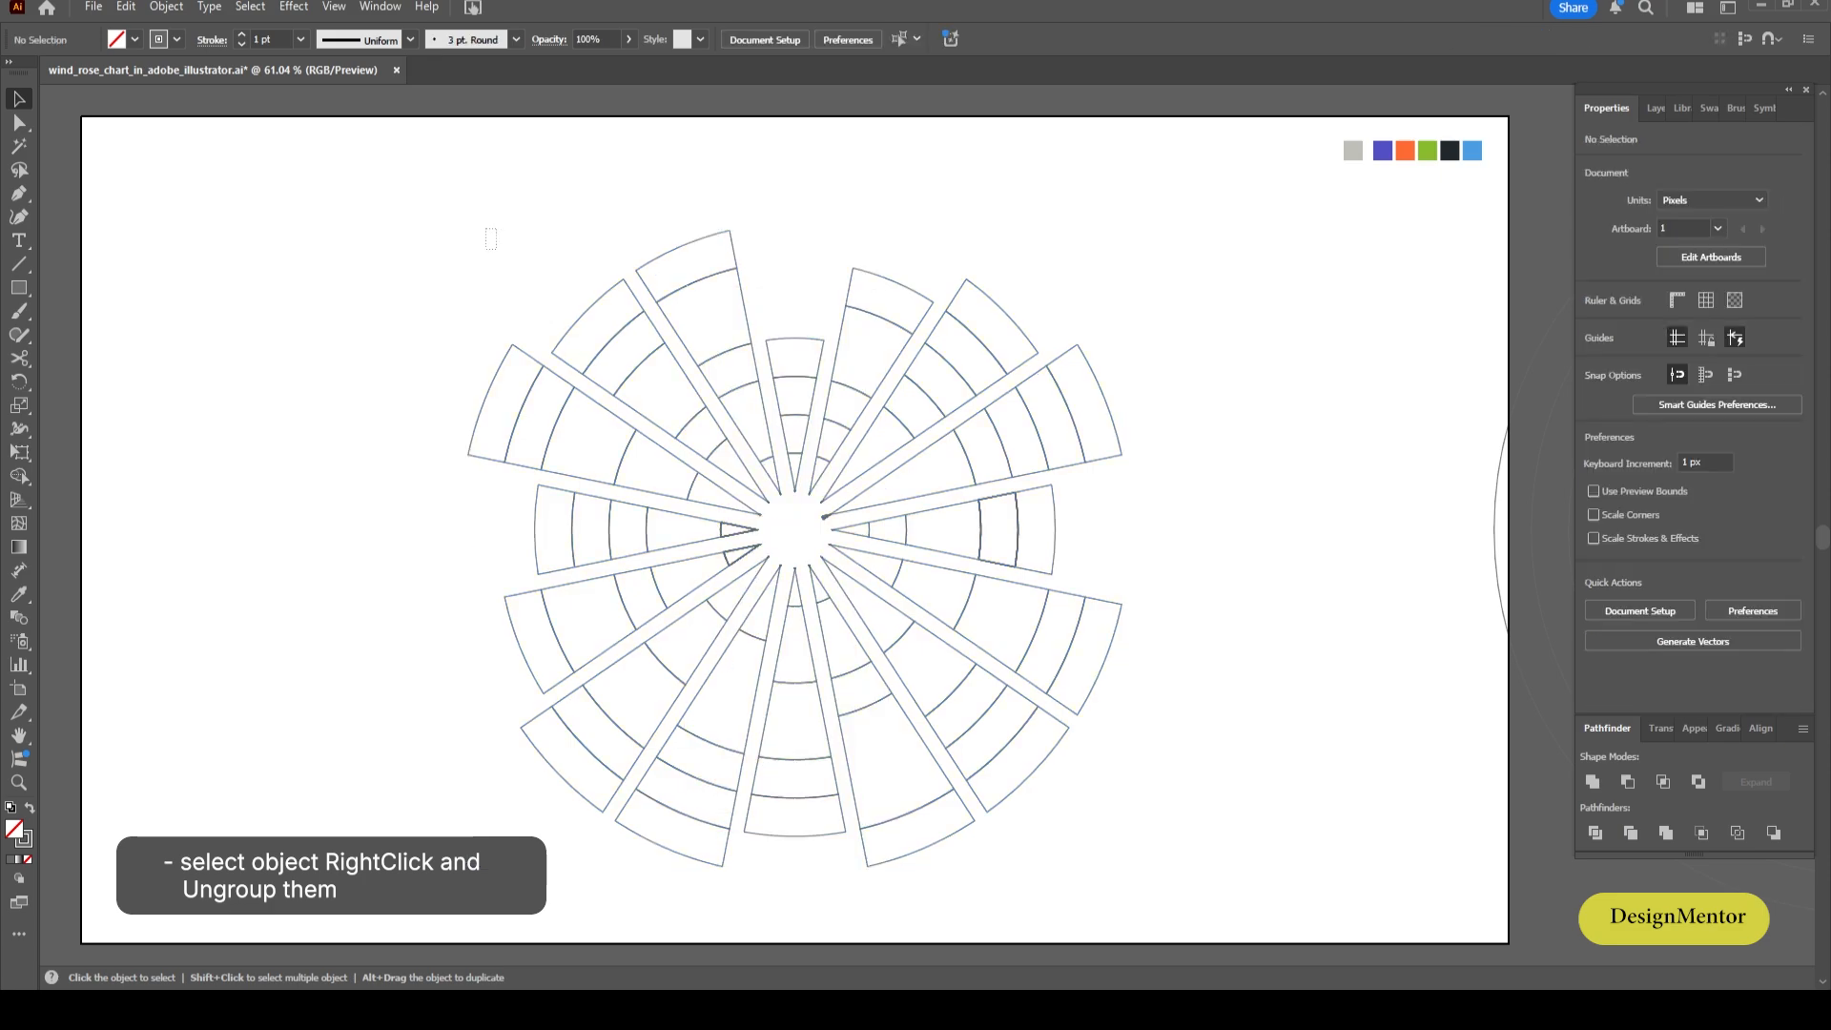
drag(497, 250, 1103, 778)
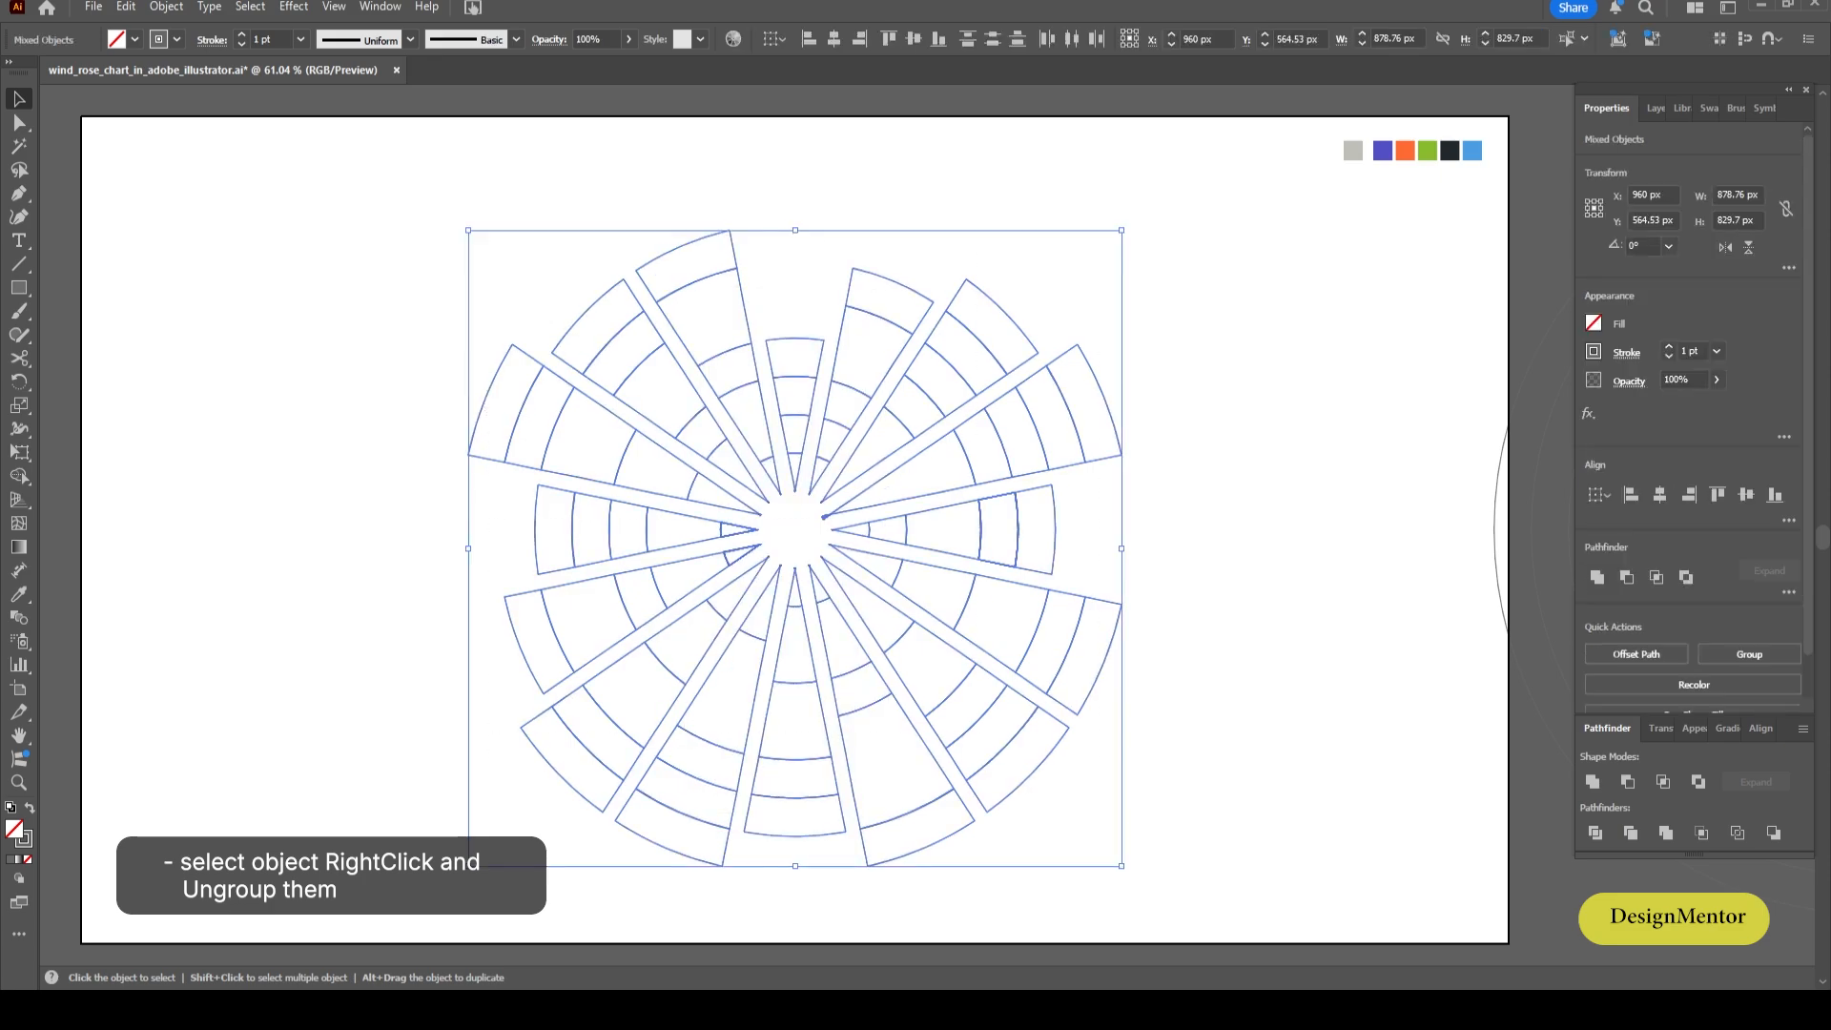
click(784, 236)
click(733, 250)
right_click(734, 251)
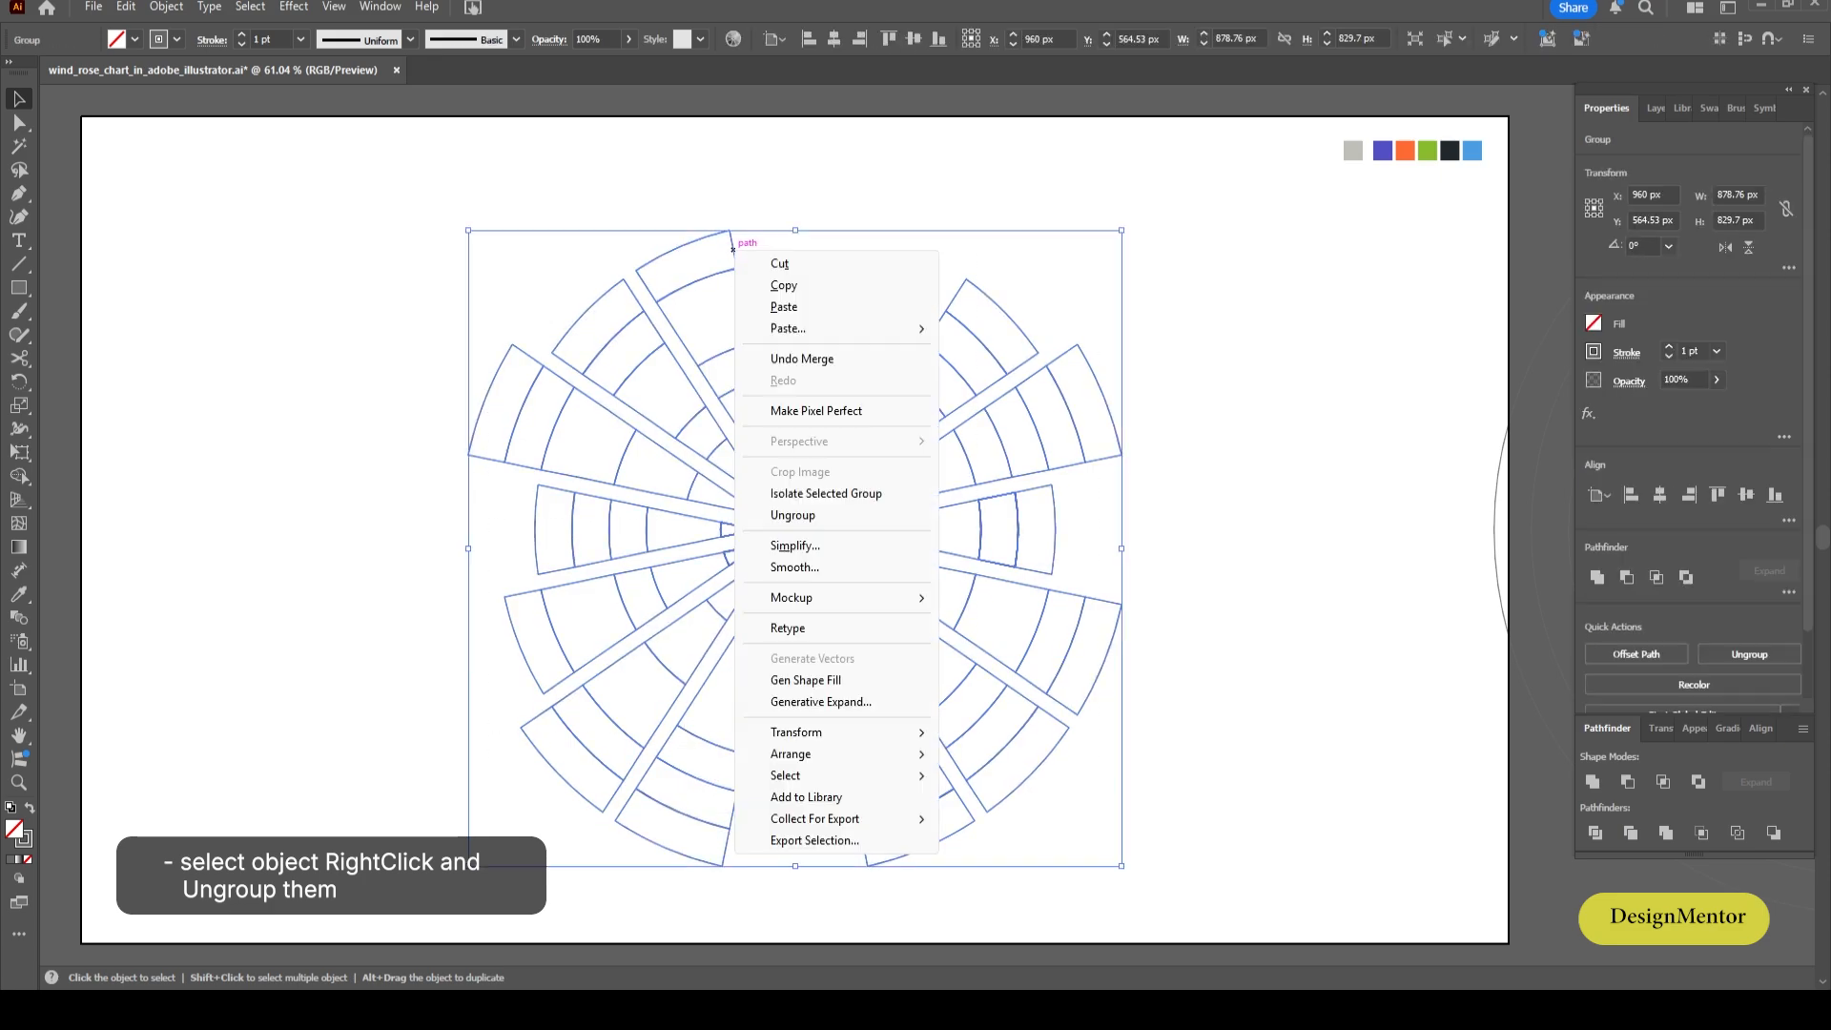
click(792, 515)
drag(563, 200, 1115, 769)
click(1118, 769)
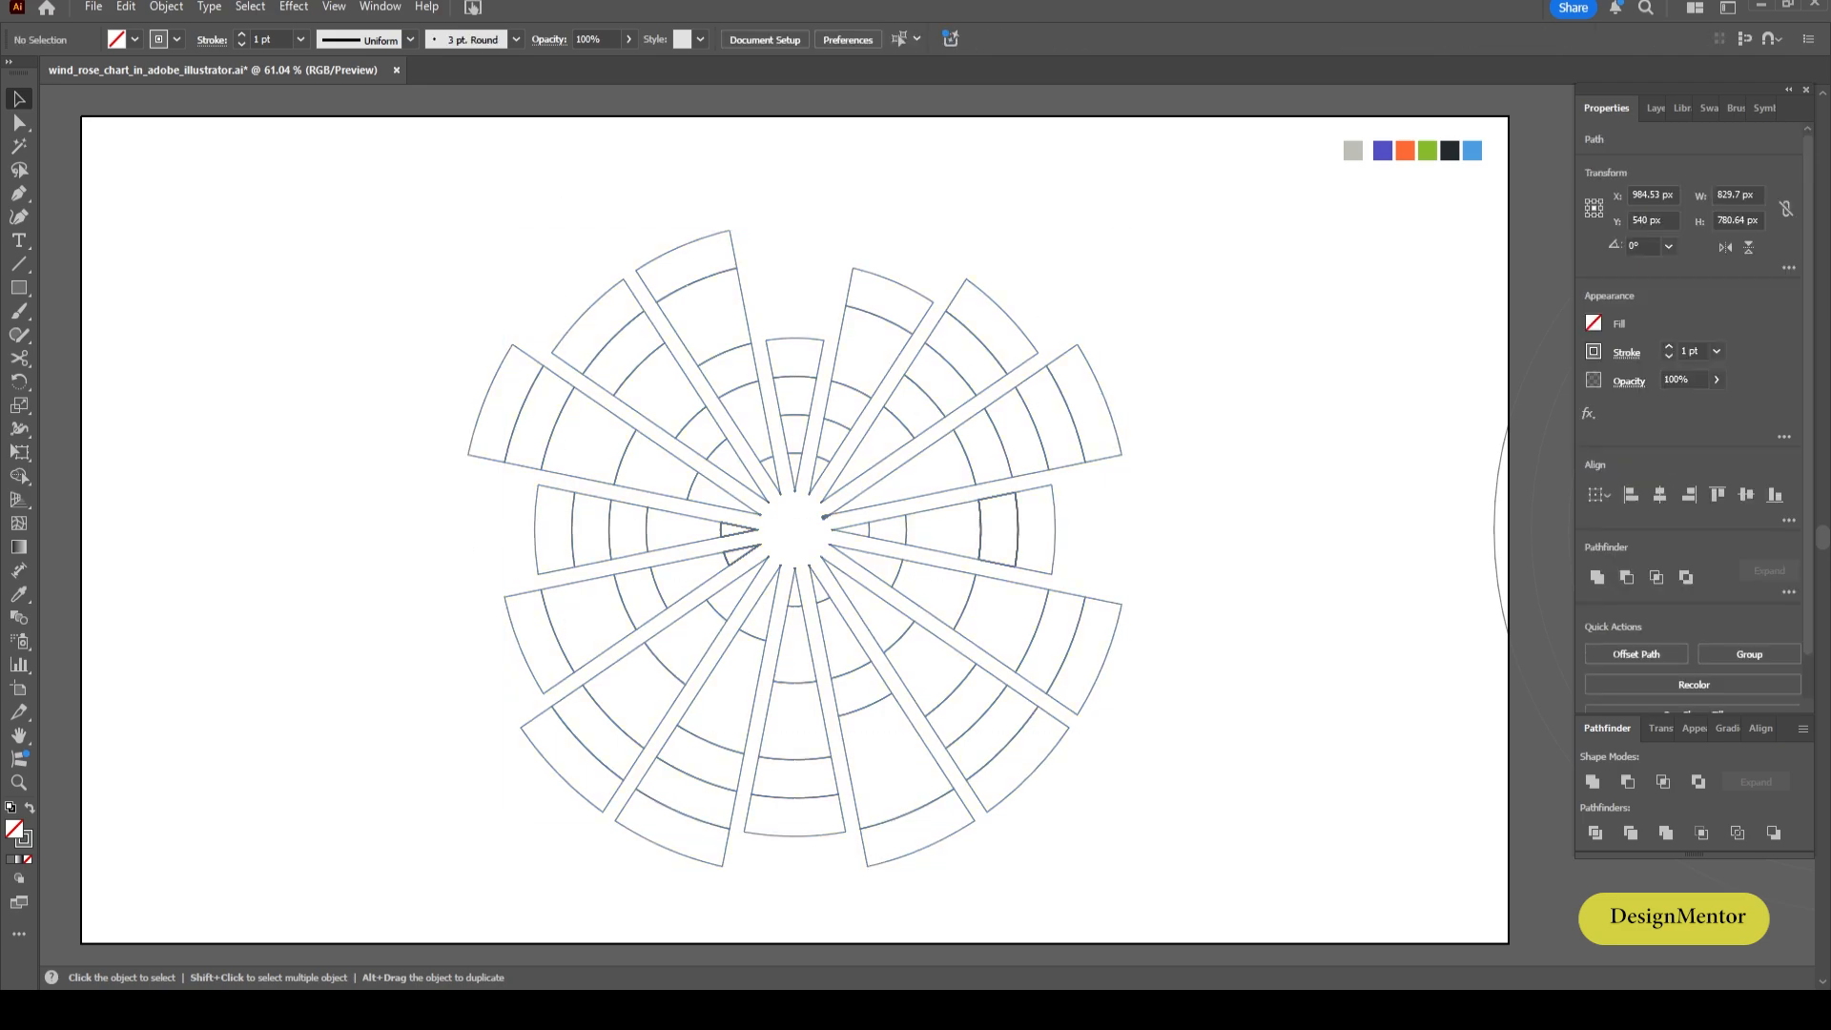
Fill the north-northwest sector's outer three segments, from the rim inward, with the sampled purple, orange and green swatch colours.
click(682, 244)
key(i)
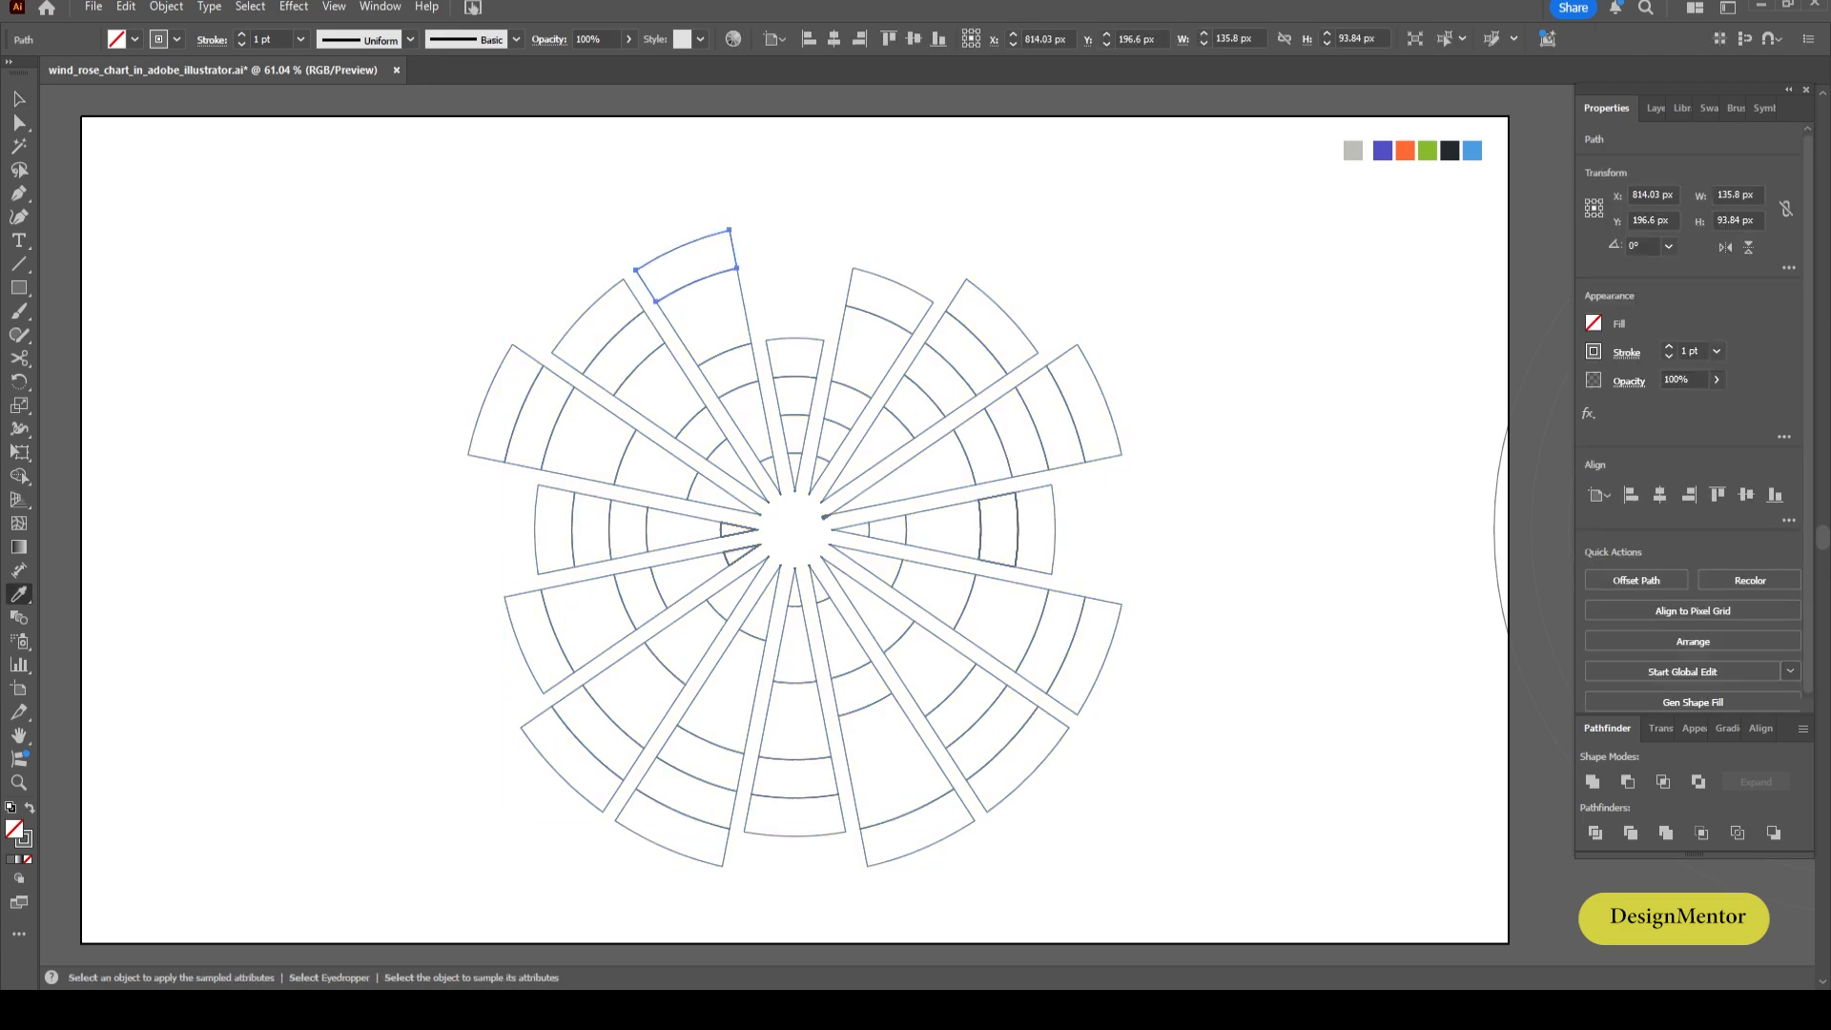
click(1382, 151)
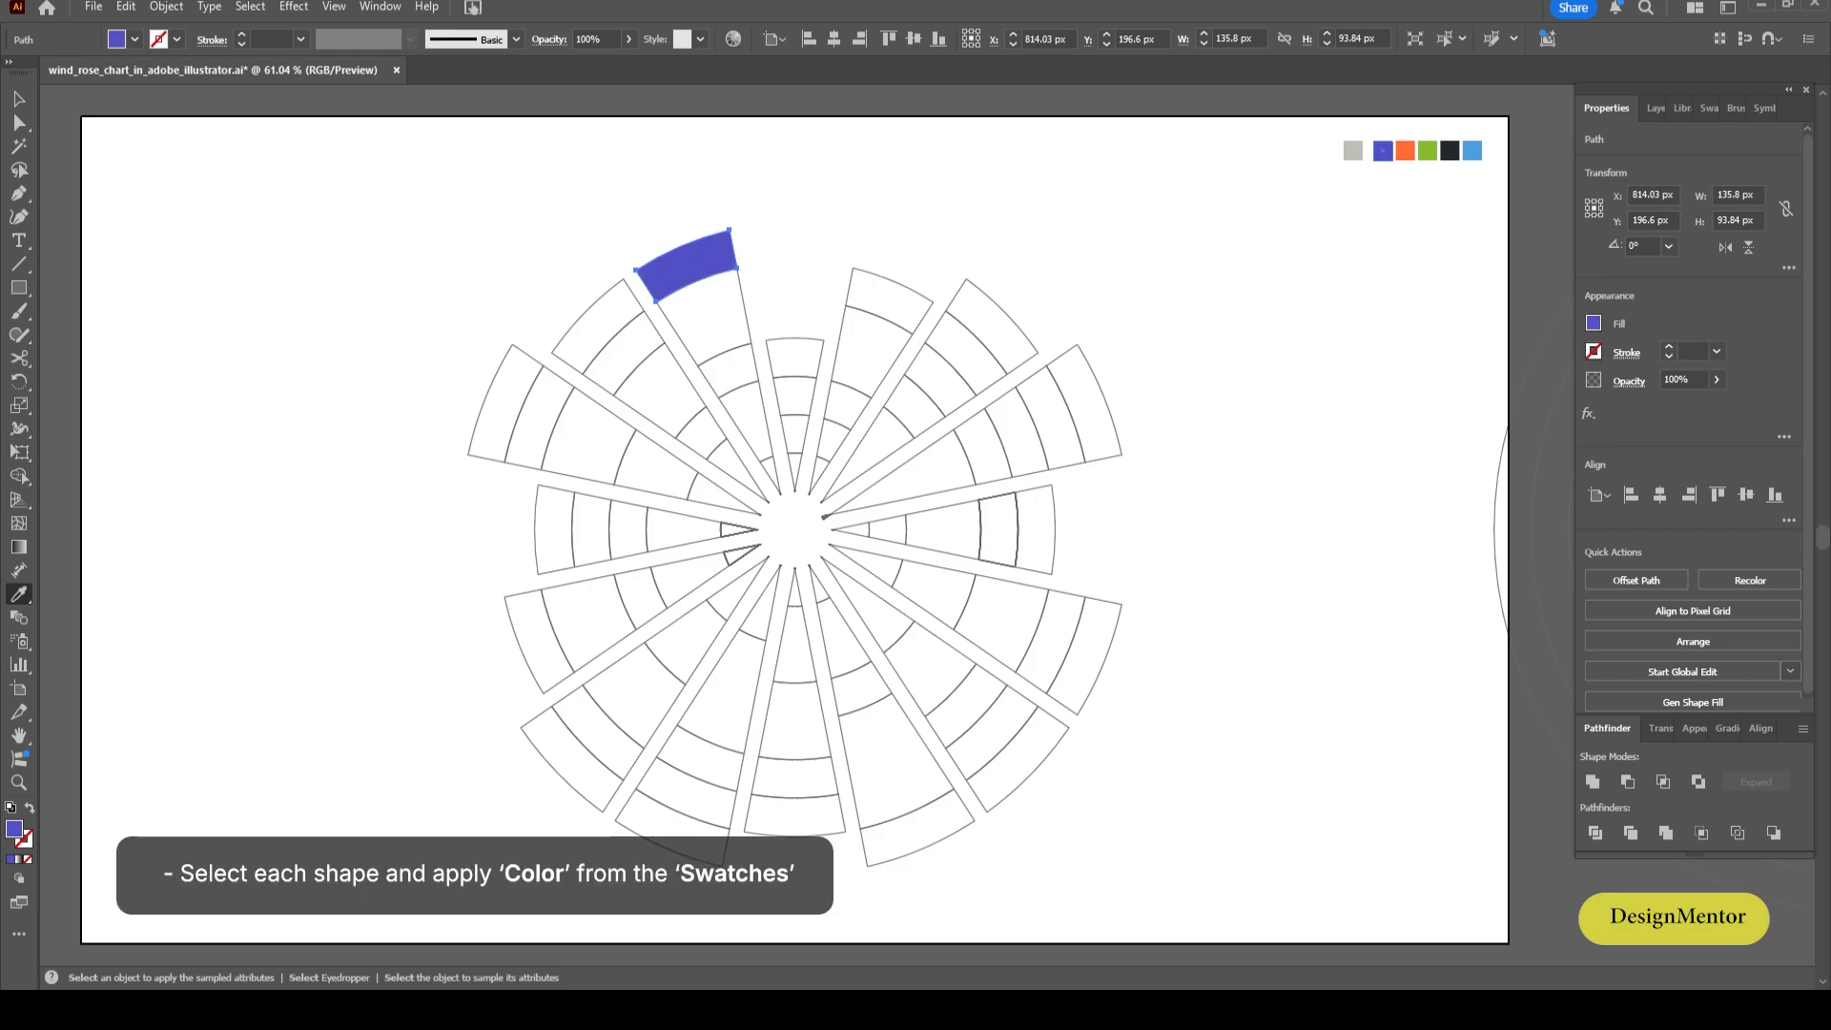
key(v)
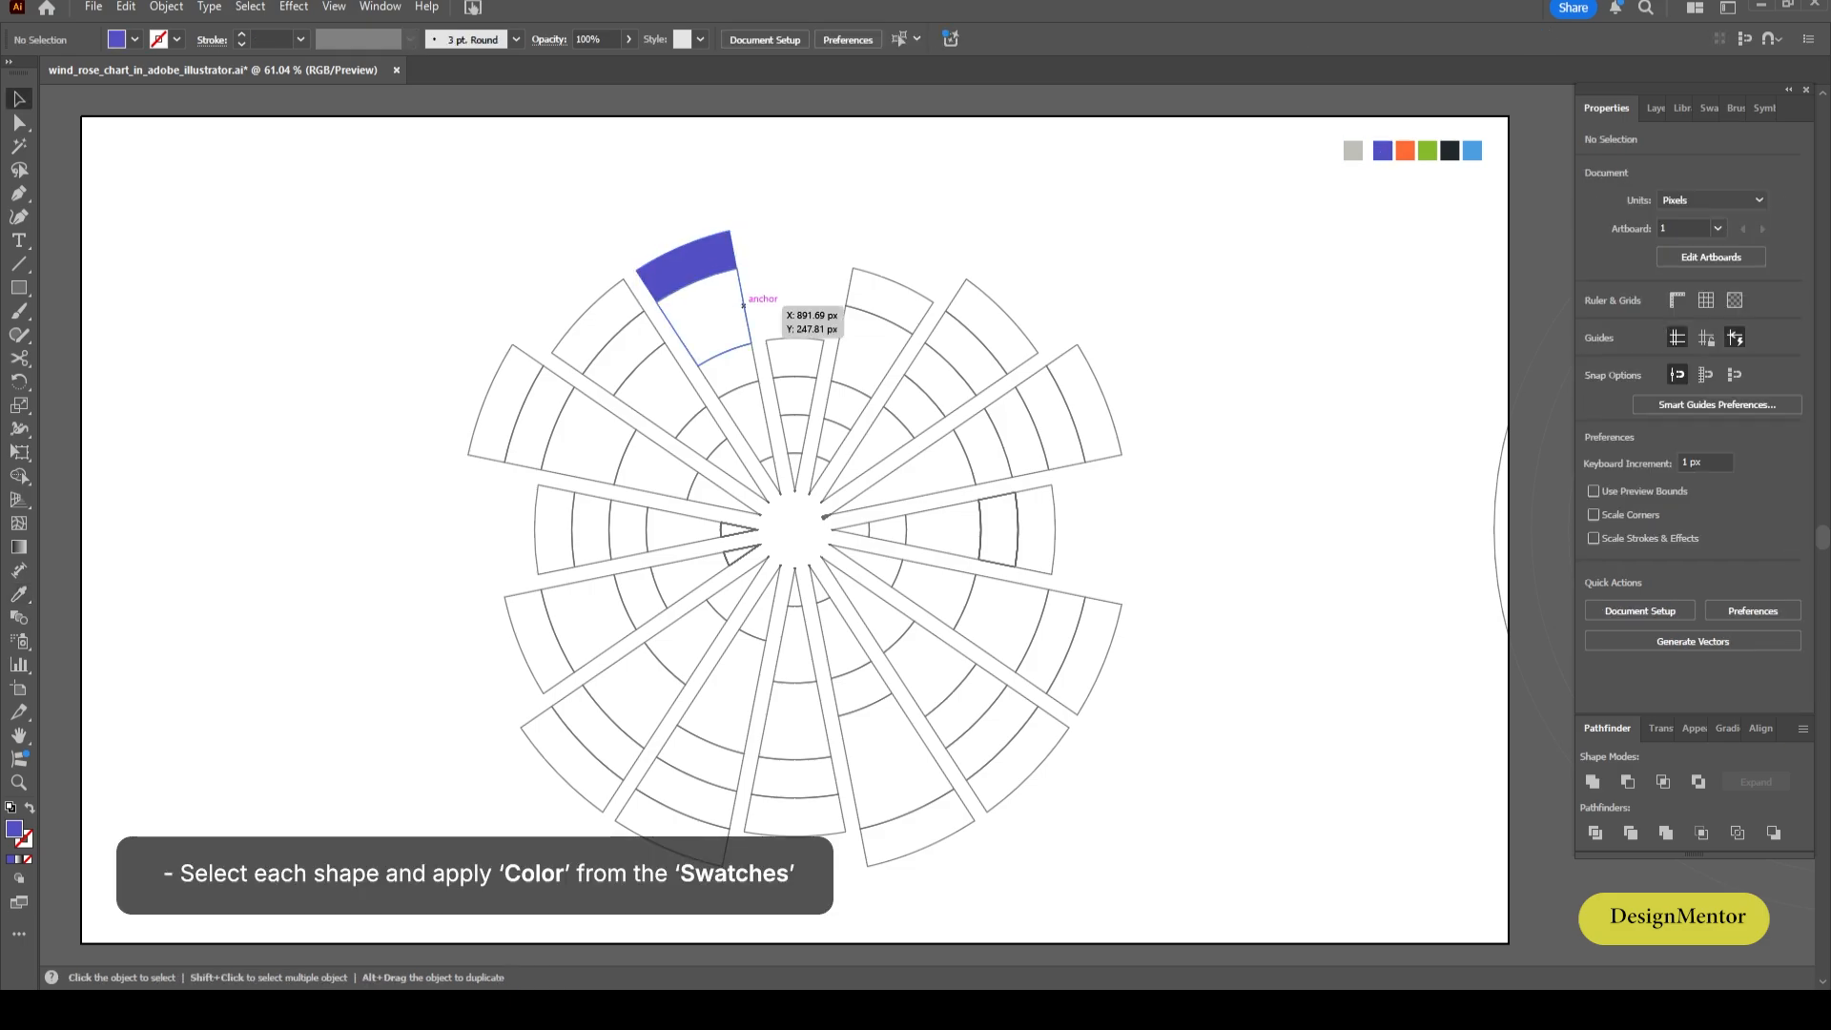
click(744, 305)
key(i)
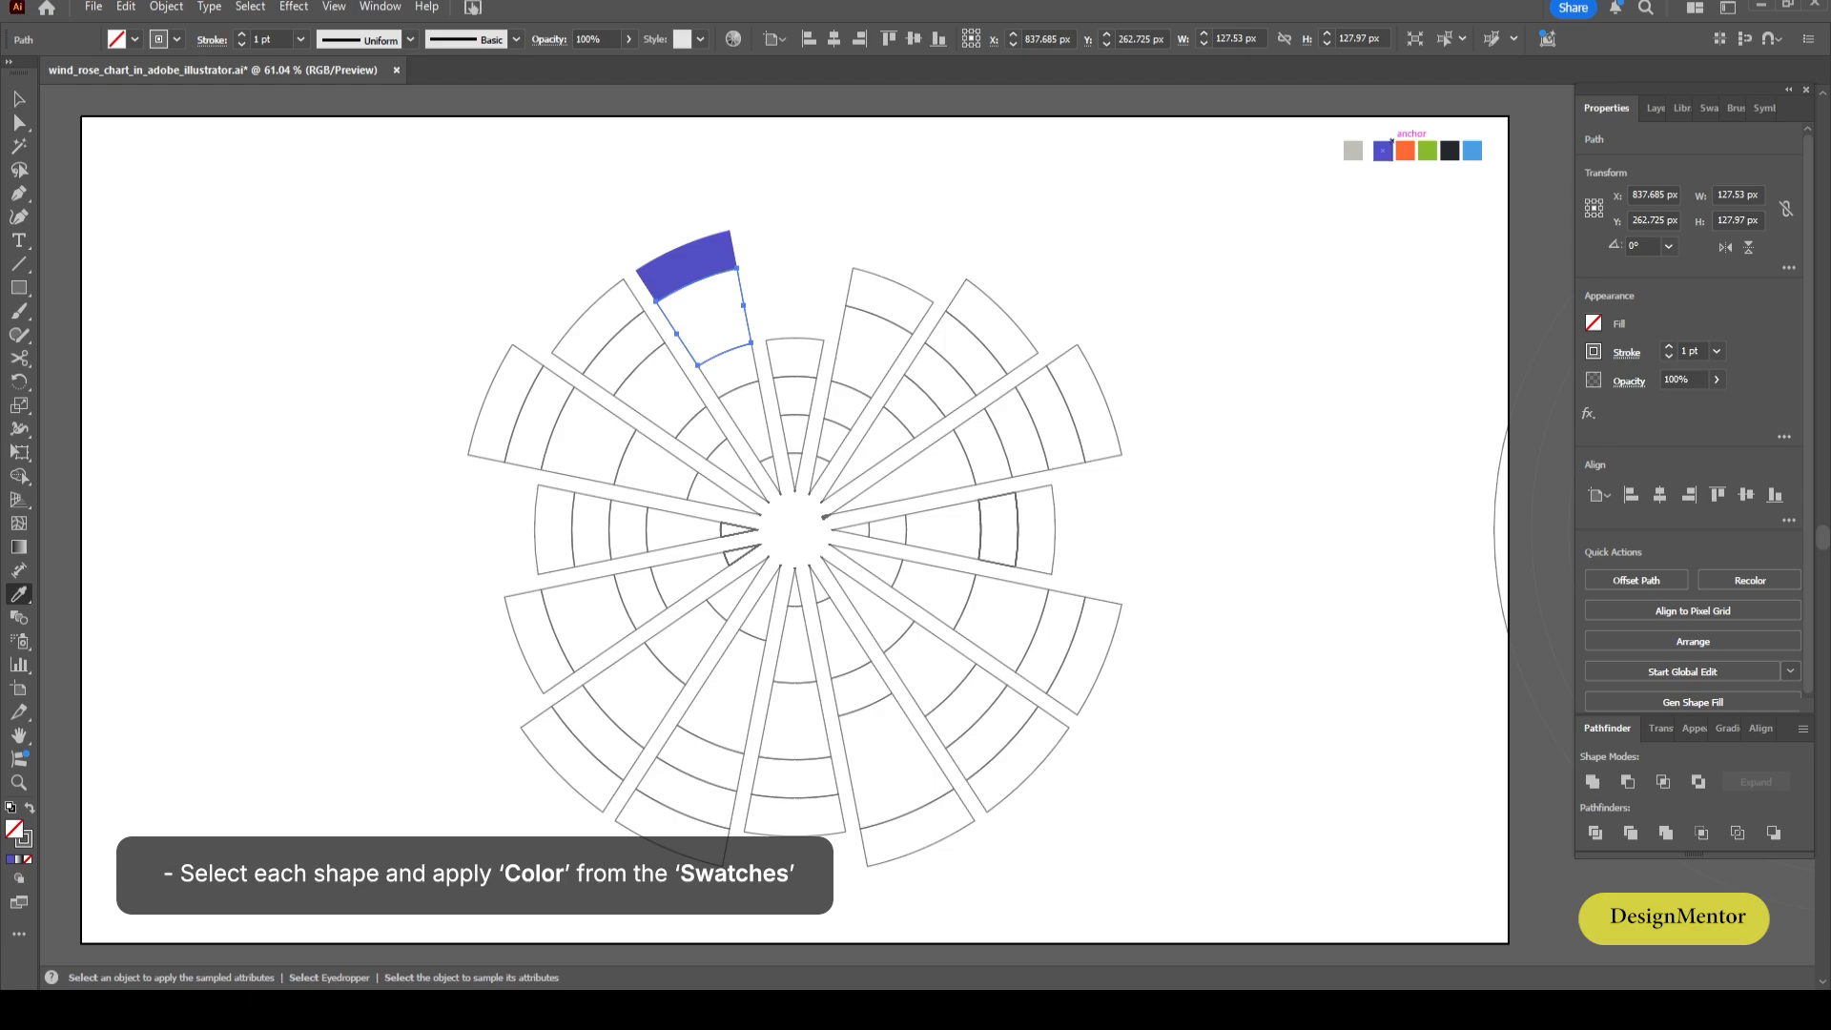
click(1406, 151)
key(v)
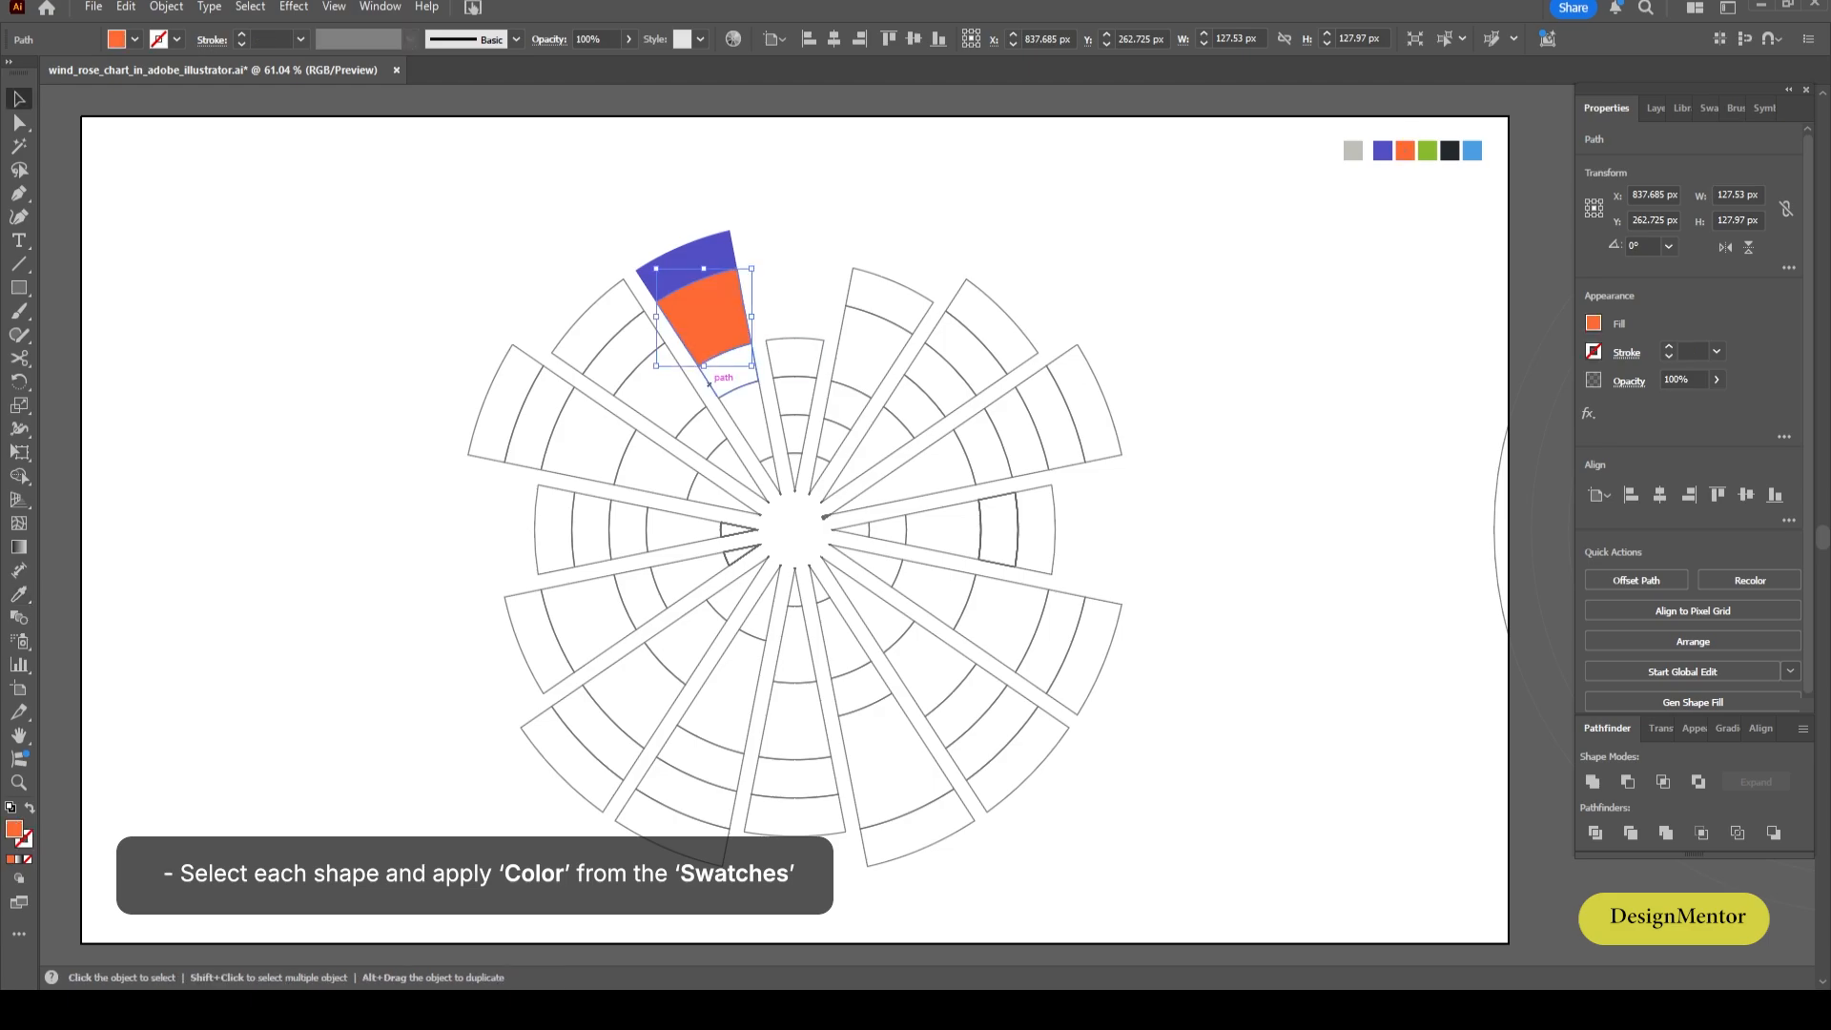
click(725, 372)
key(i)
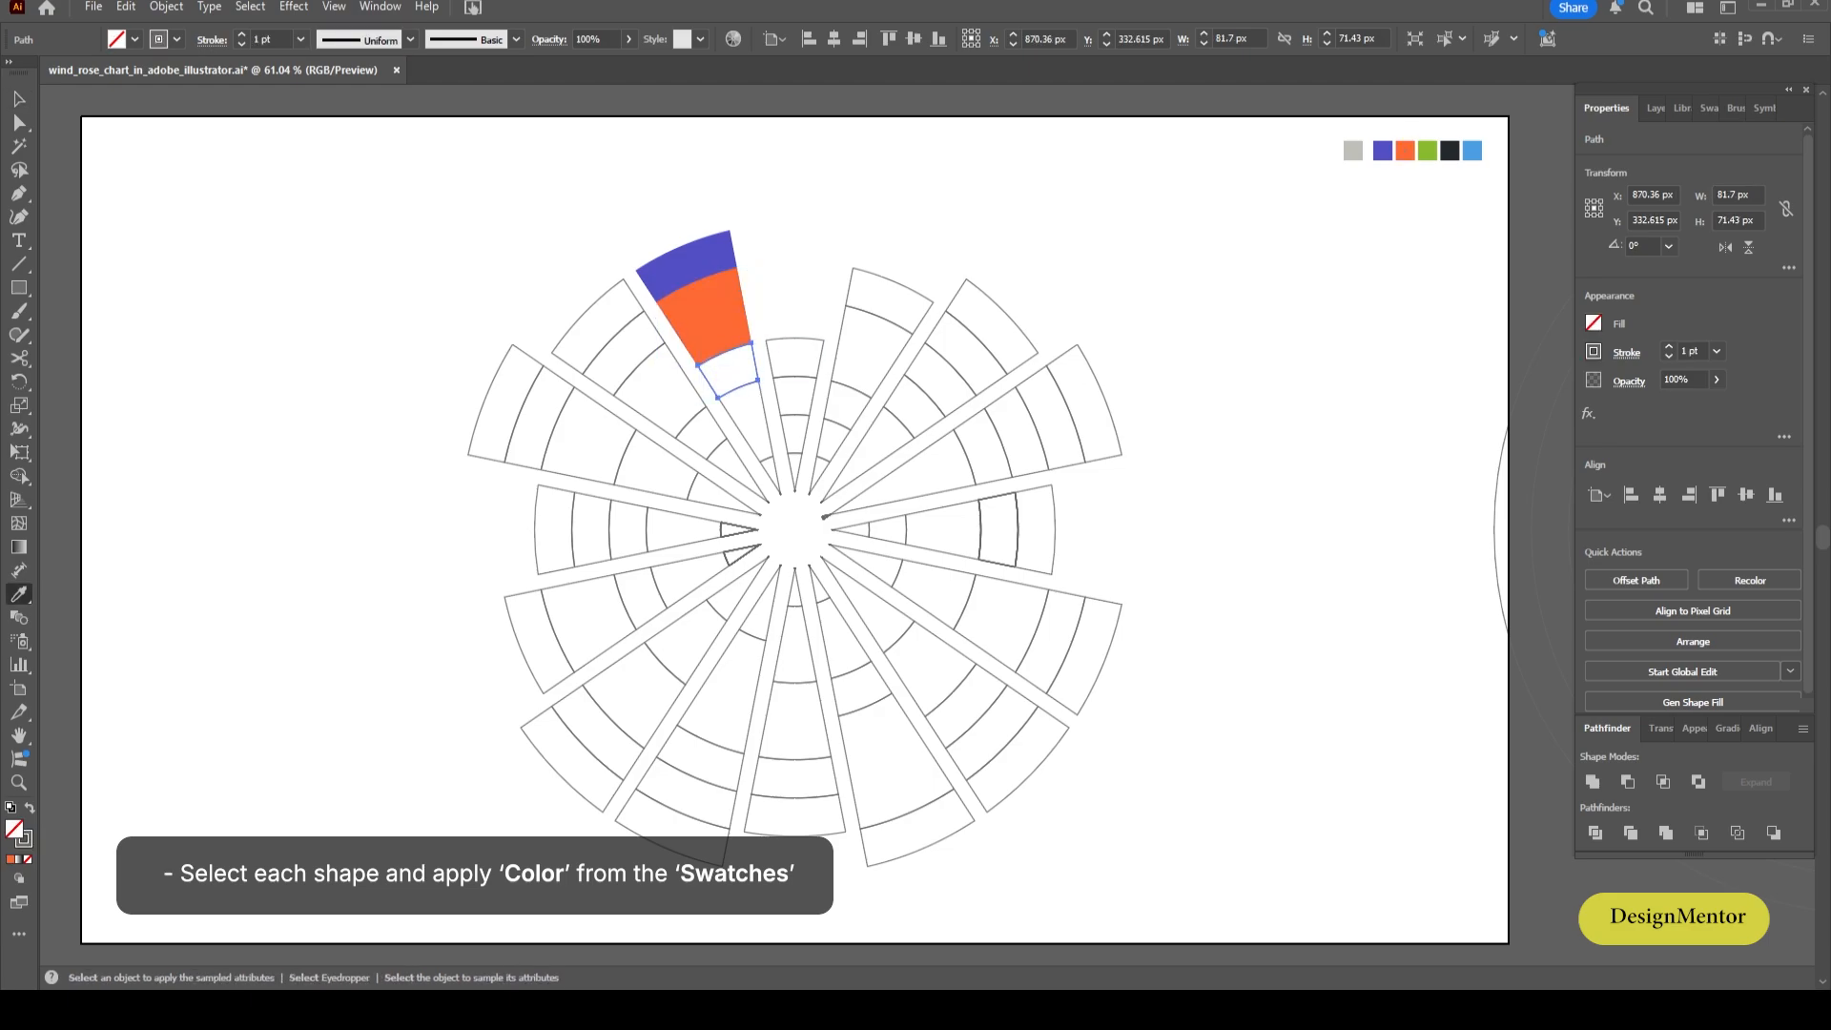
click(1427, 151)
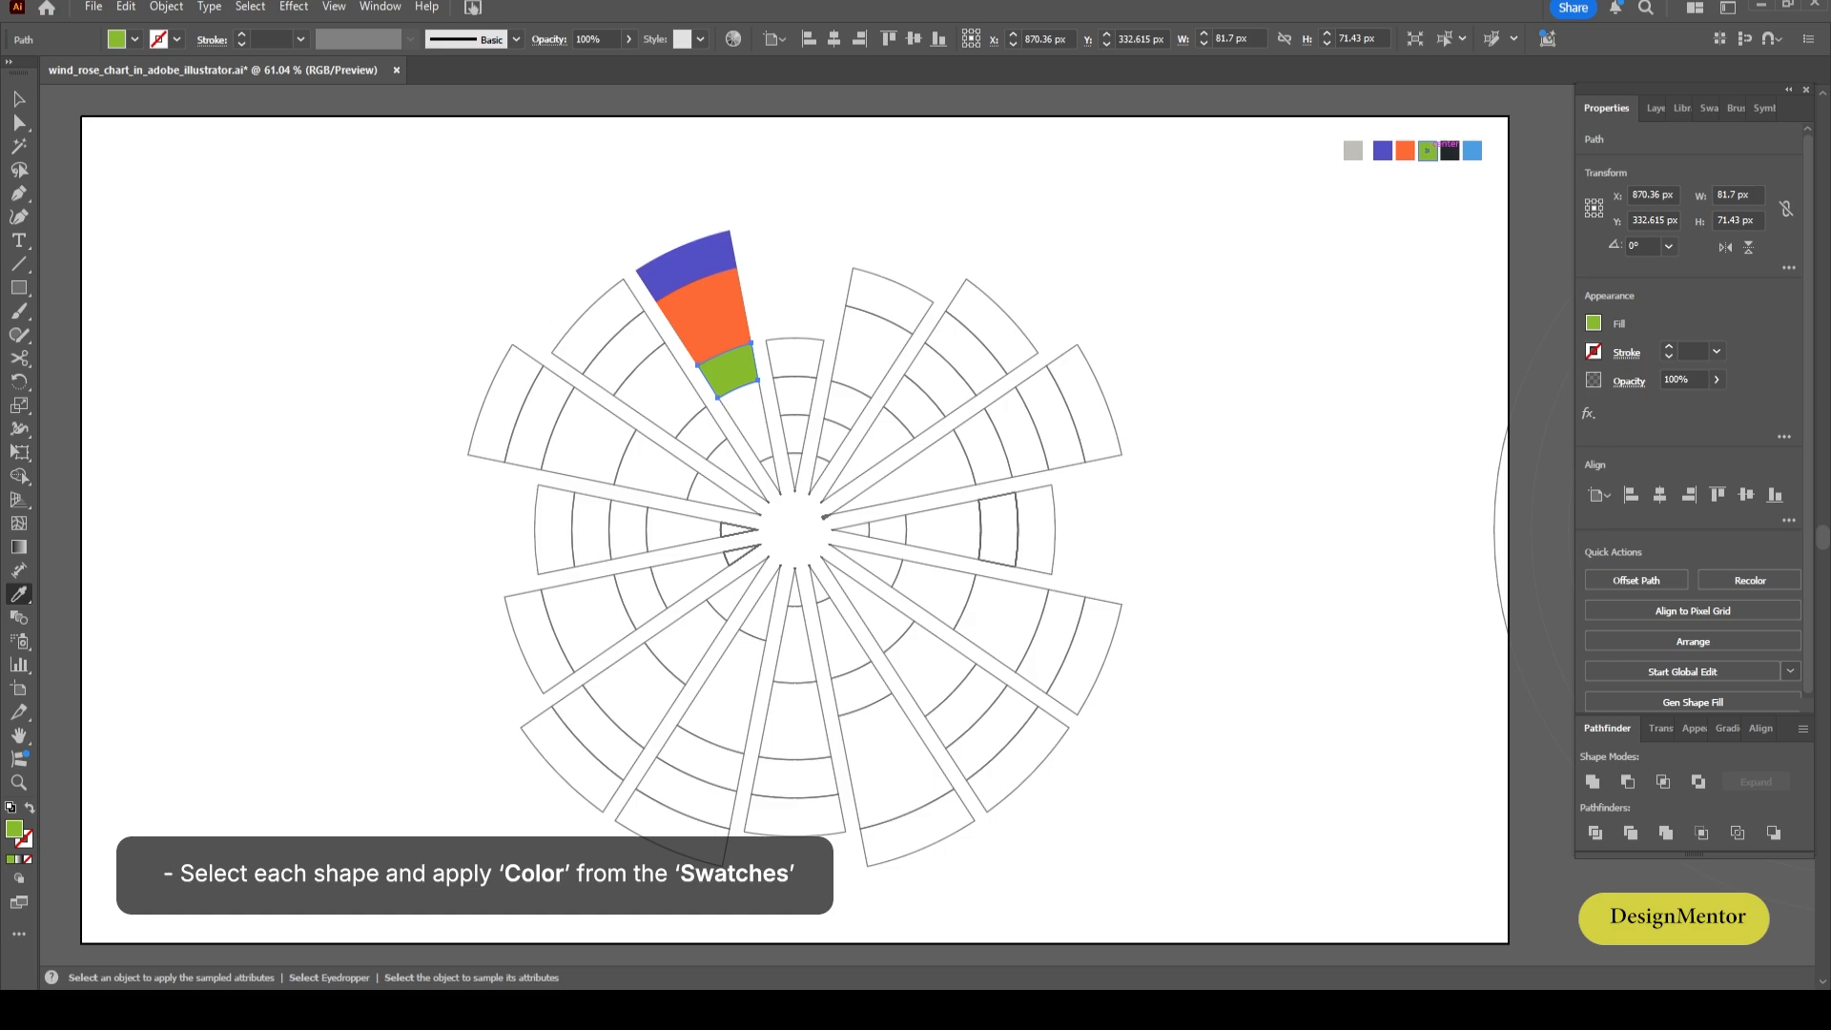
Fill the north-northwest sector's fourth and innermost segments with the sampled black and blue swatch colours, and clear the selection.
key(v)
click(743, 437)
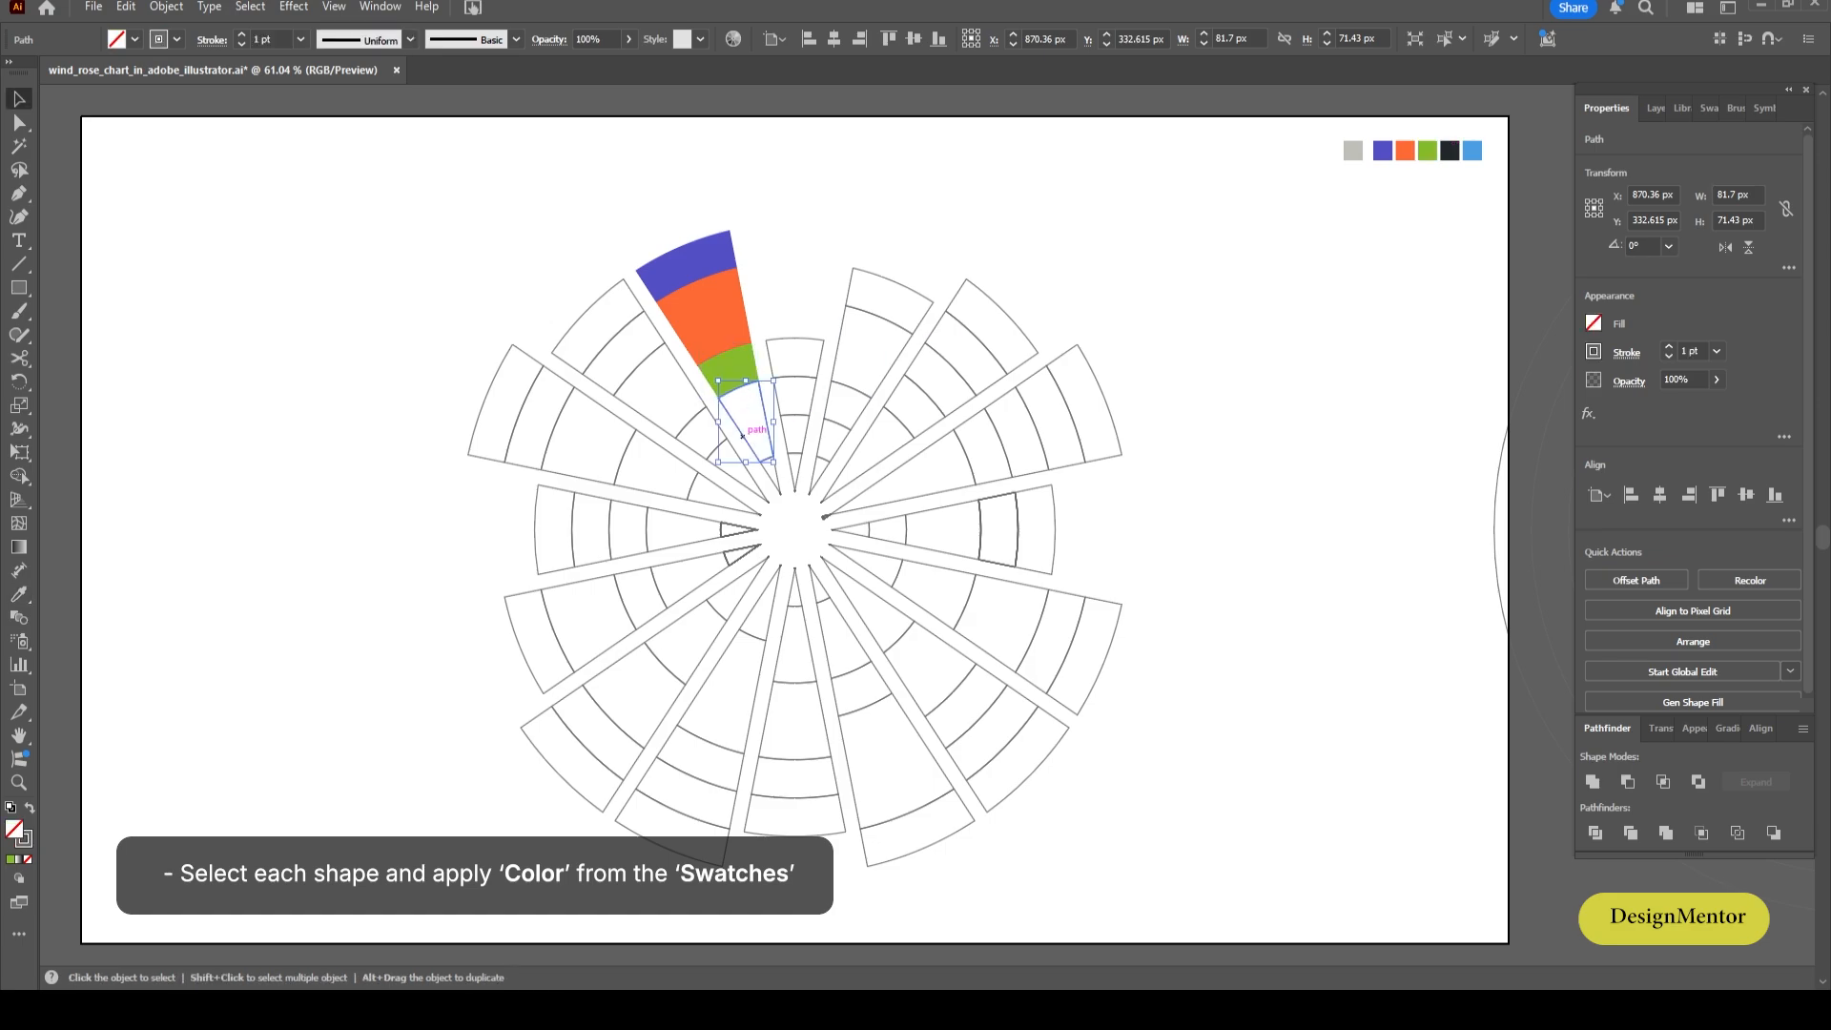
key(i)
click(1450, 150)
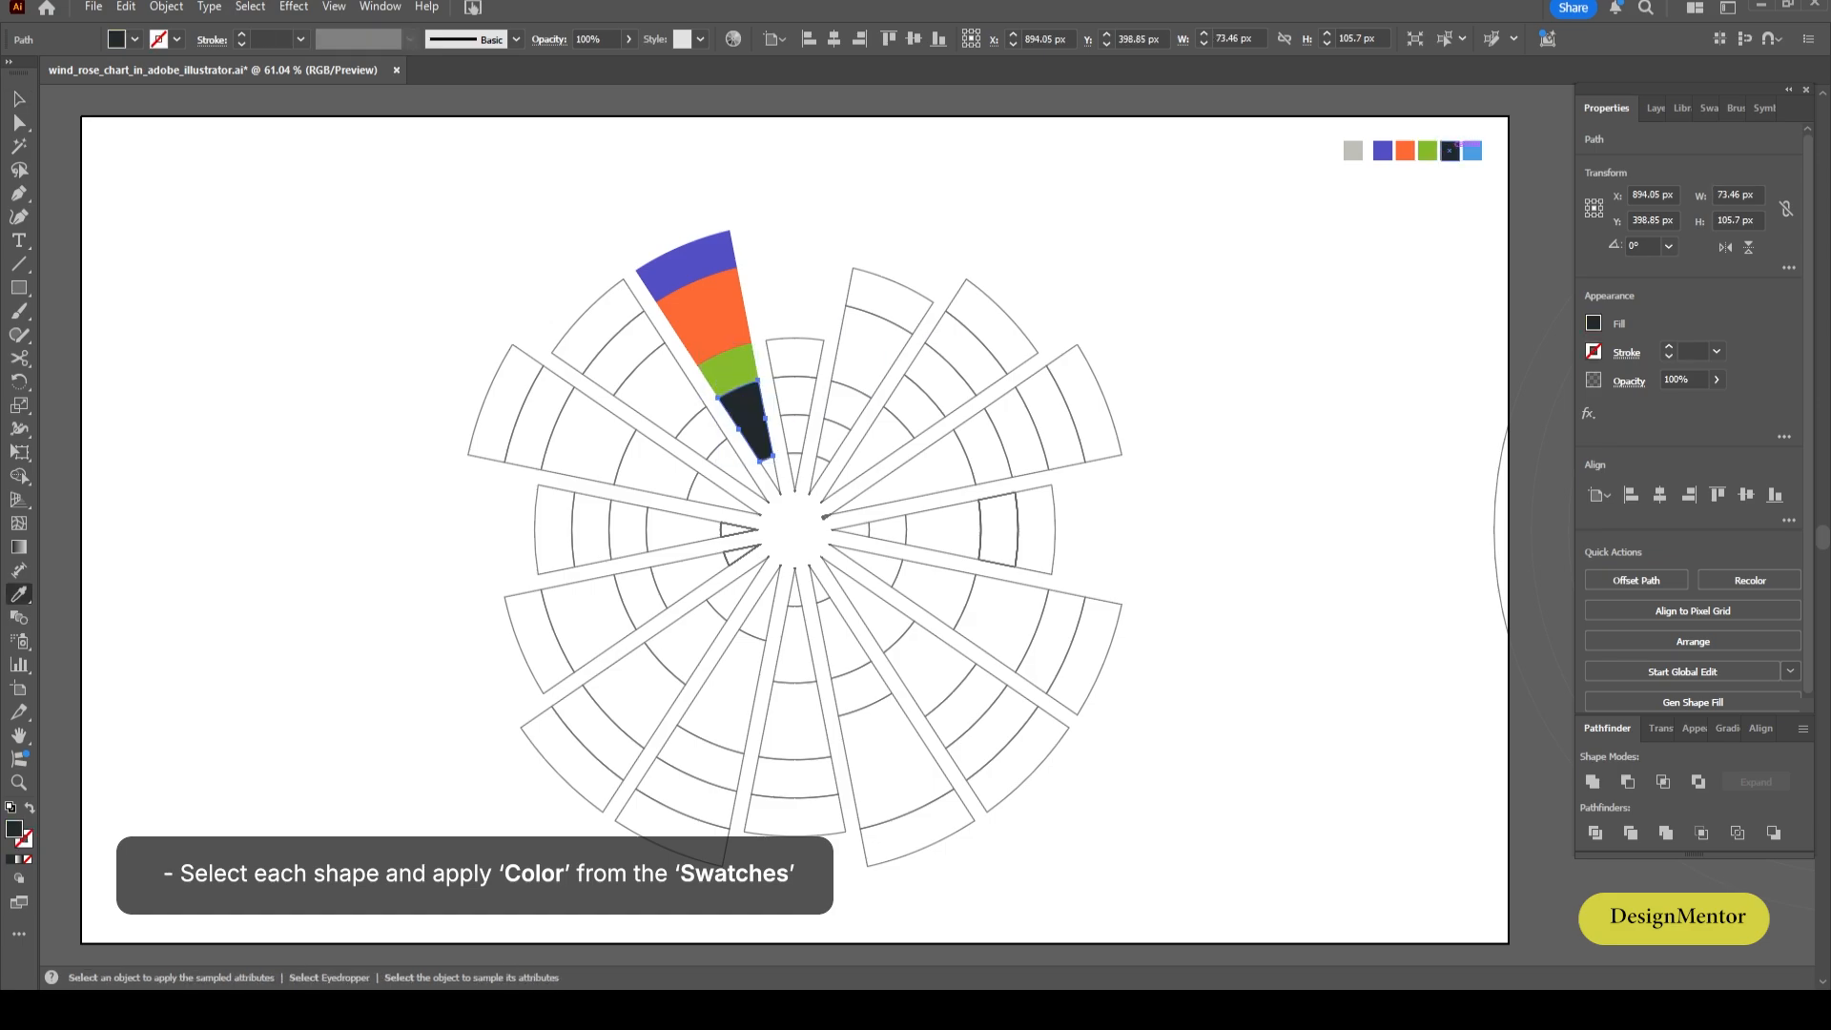
key(v)
click(771, 475)
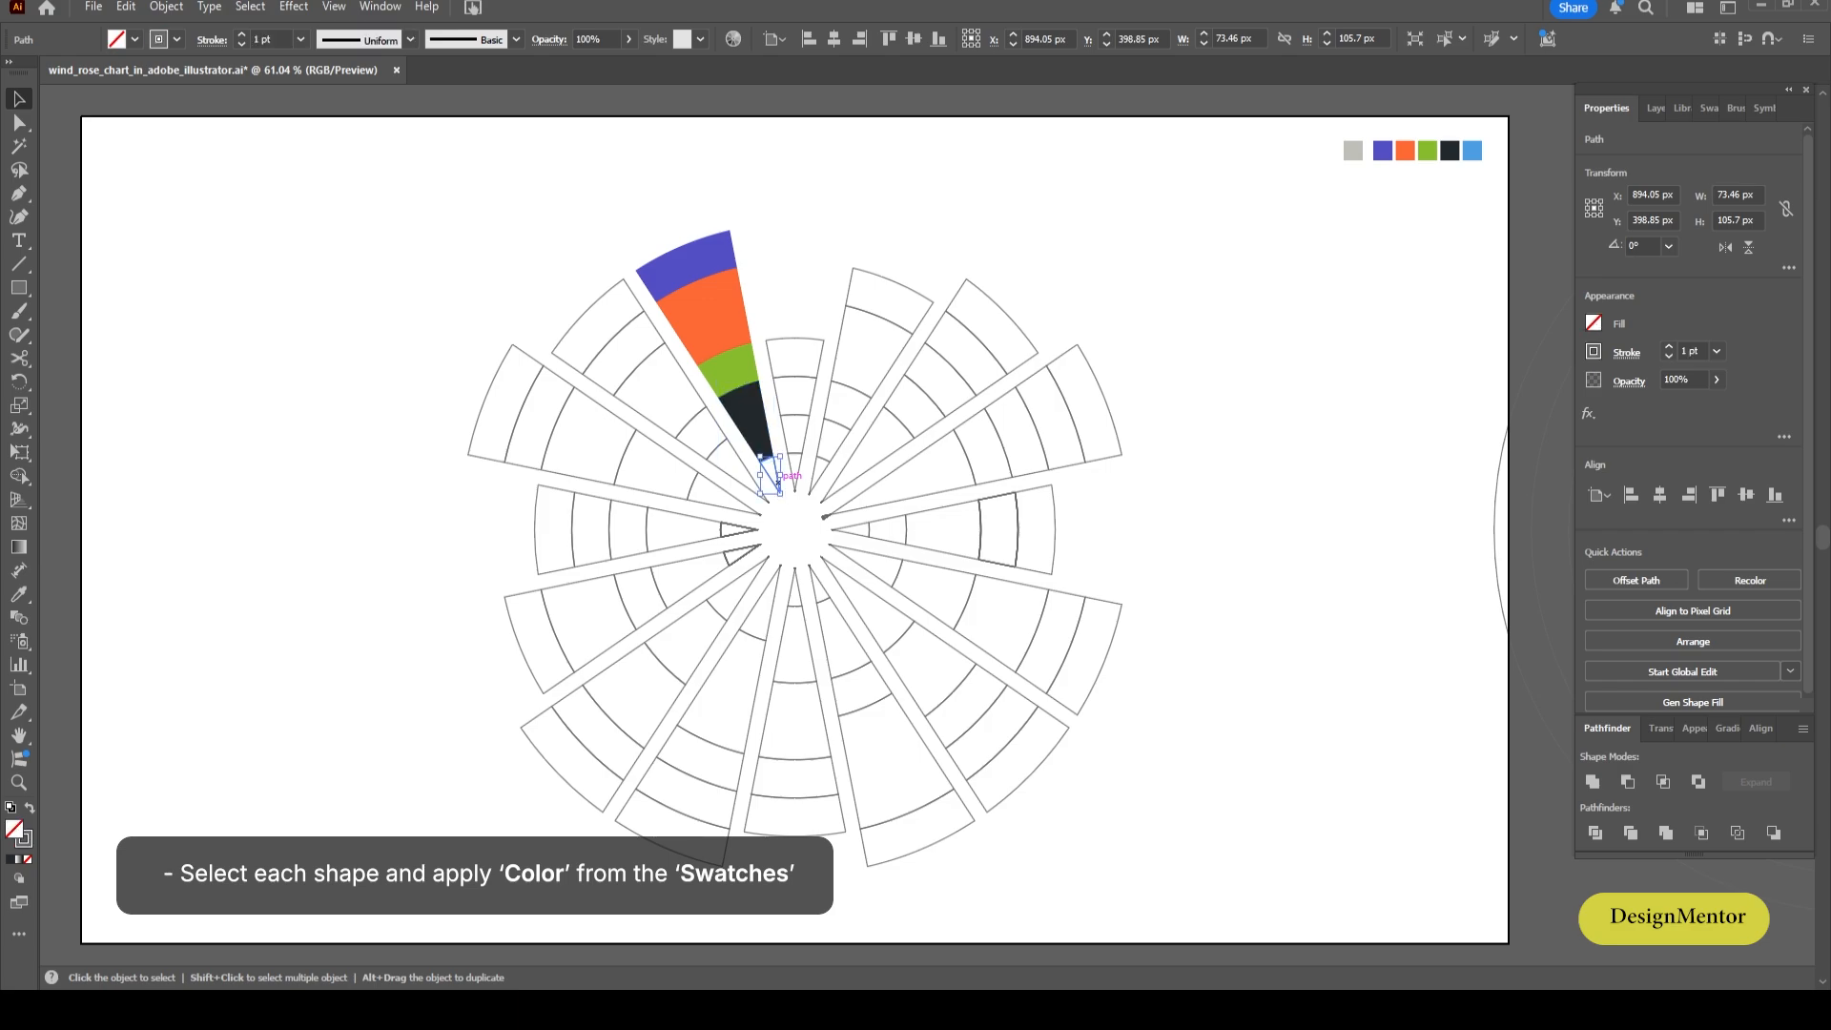
key(i)
click(1474, 153)
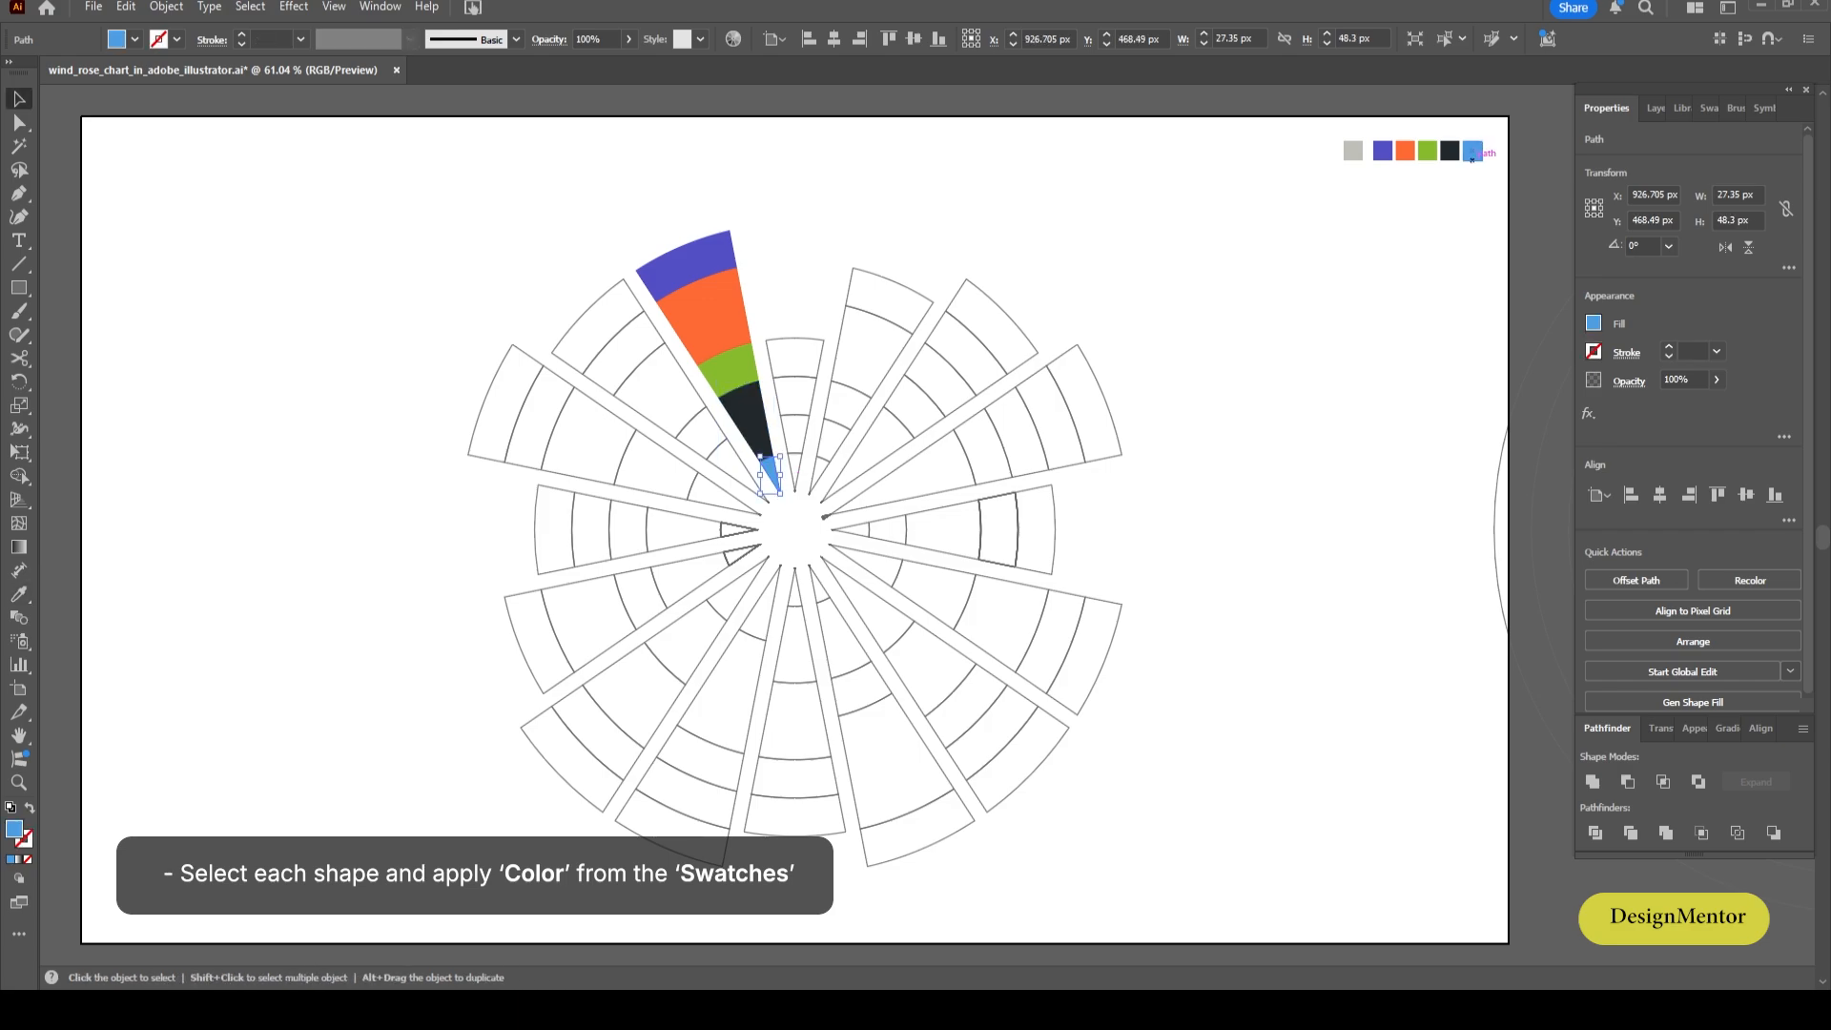
key(v)
key(ctrl+shift+a)
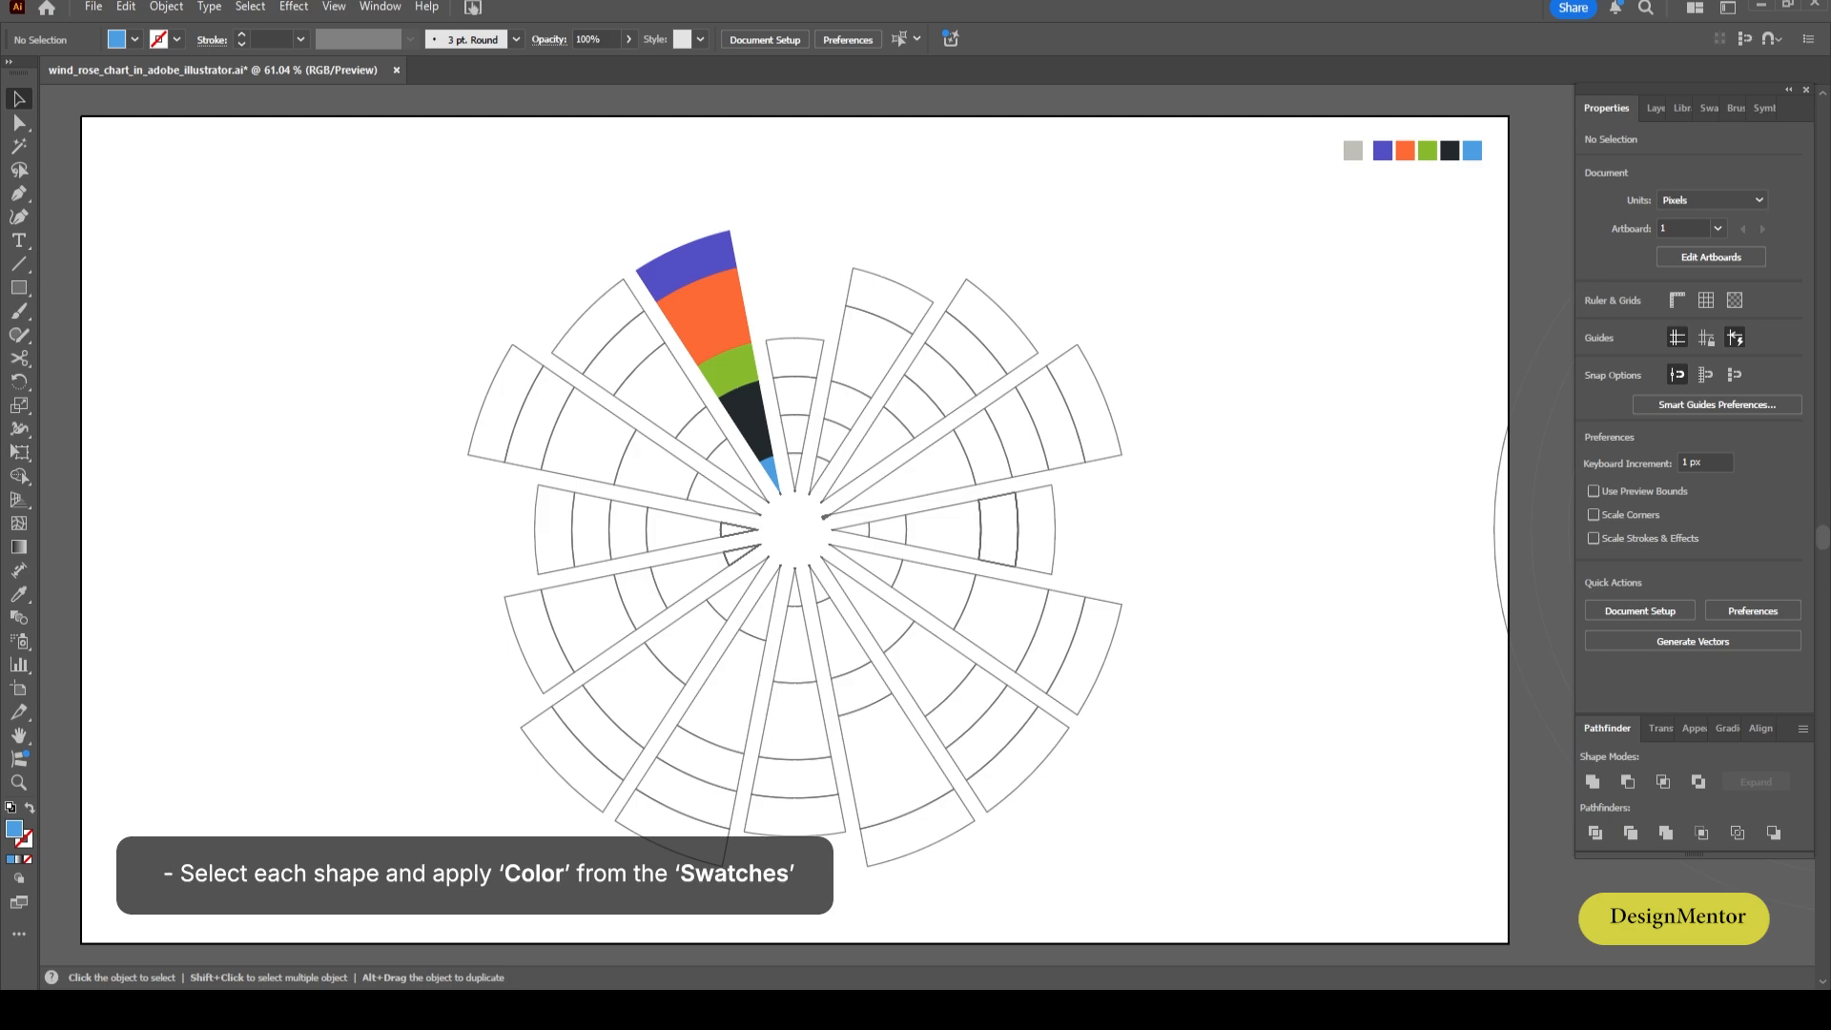
Fill the northwest sector's outer three segments, from the rim inward, with sampled purple, orange and green.
click(589, 306)
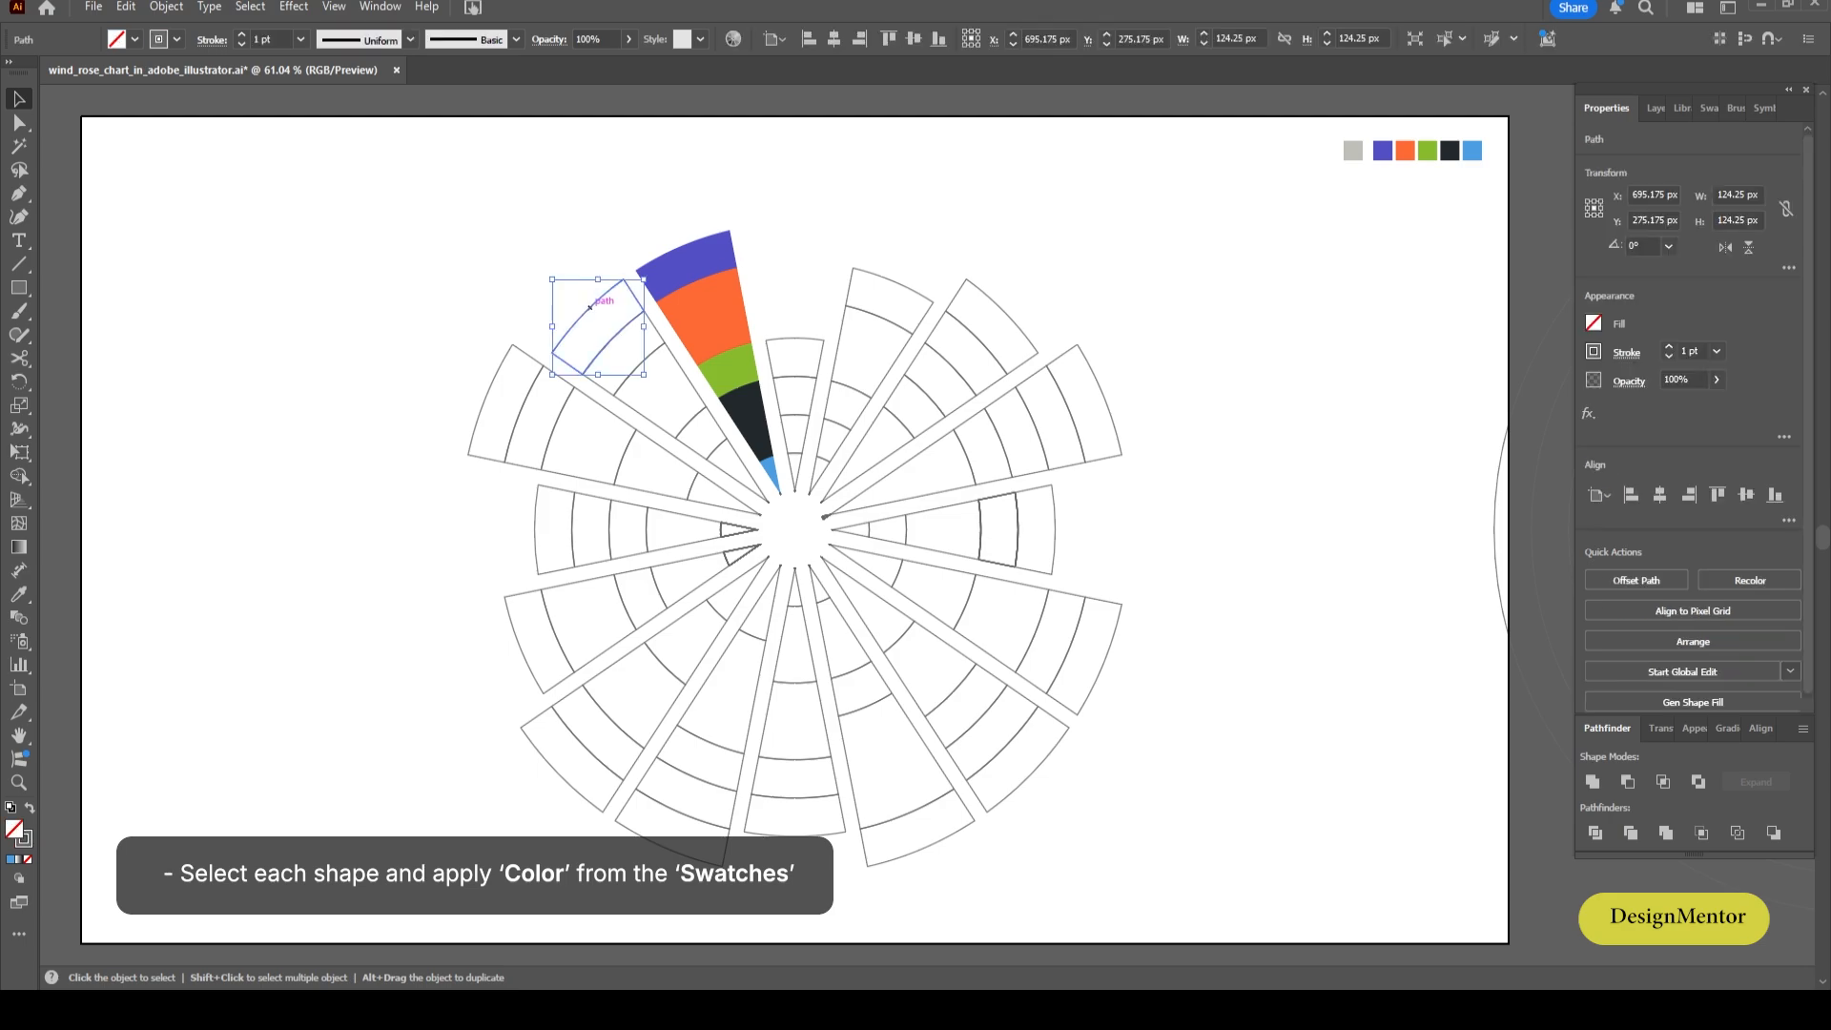
key(i)
click(1382, 150)
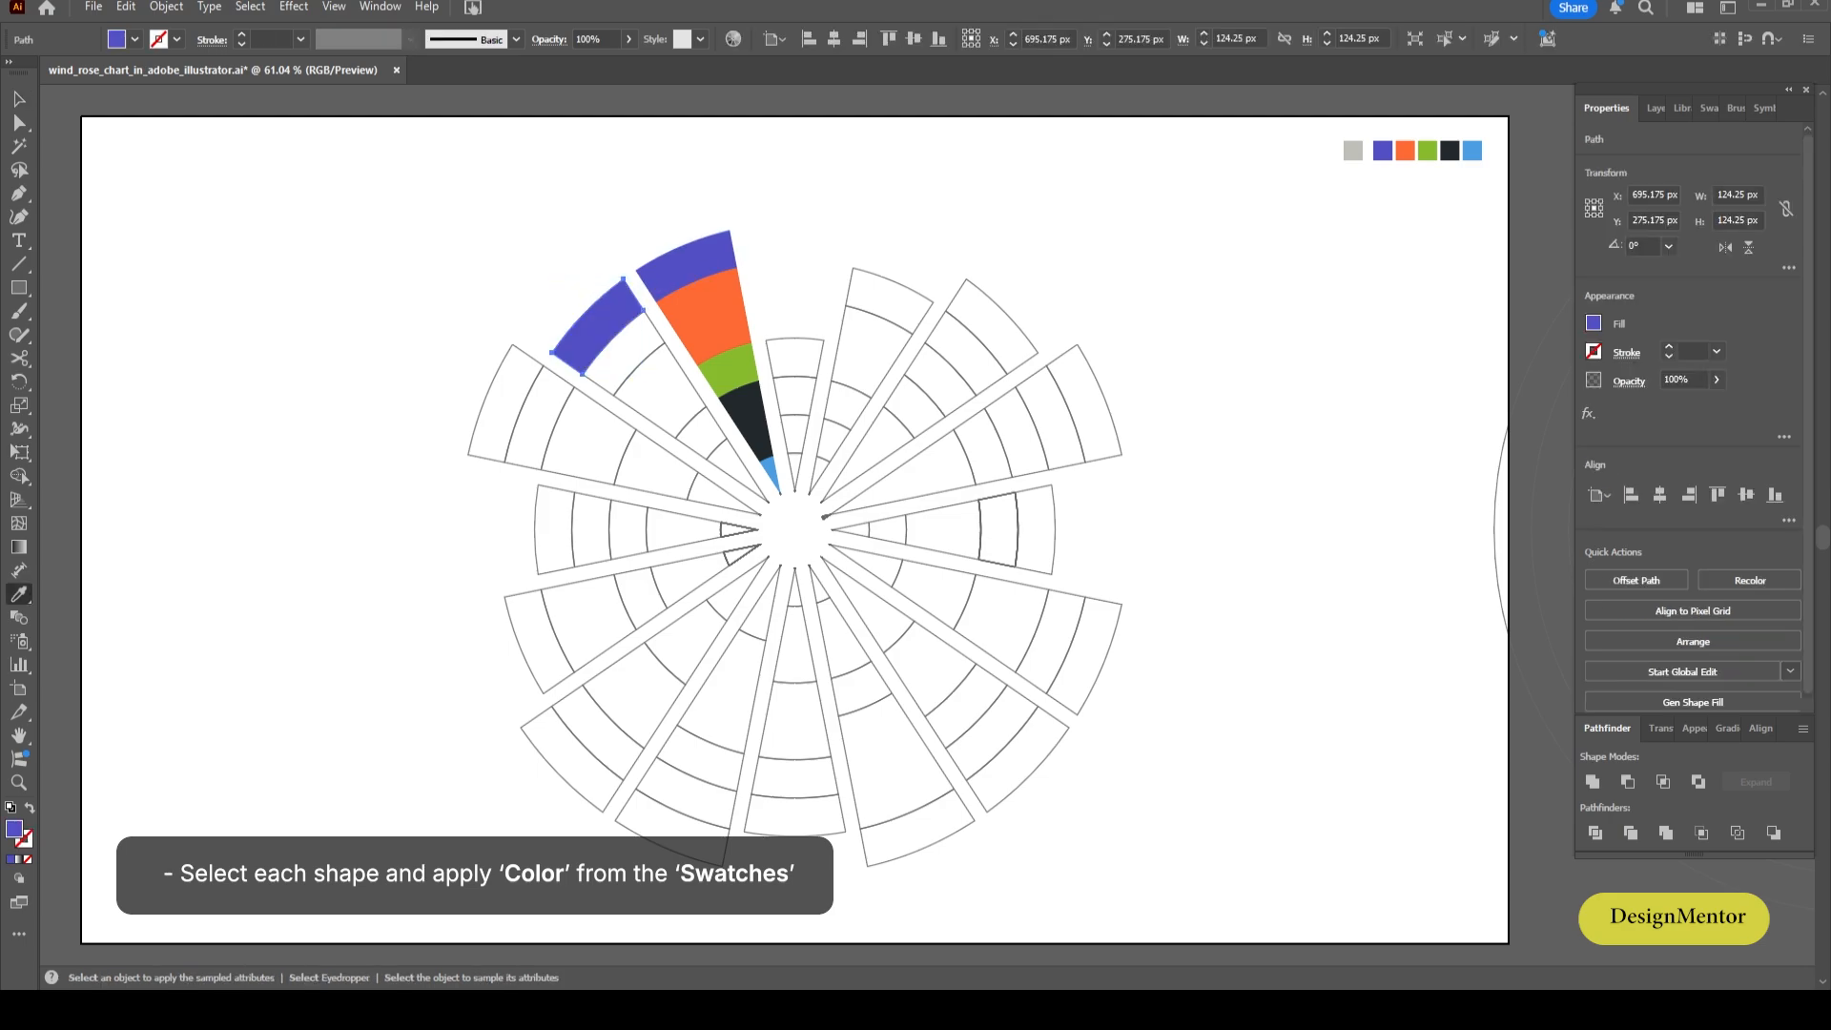
key(v)
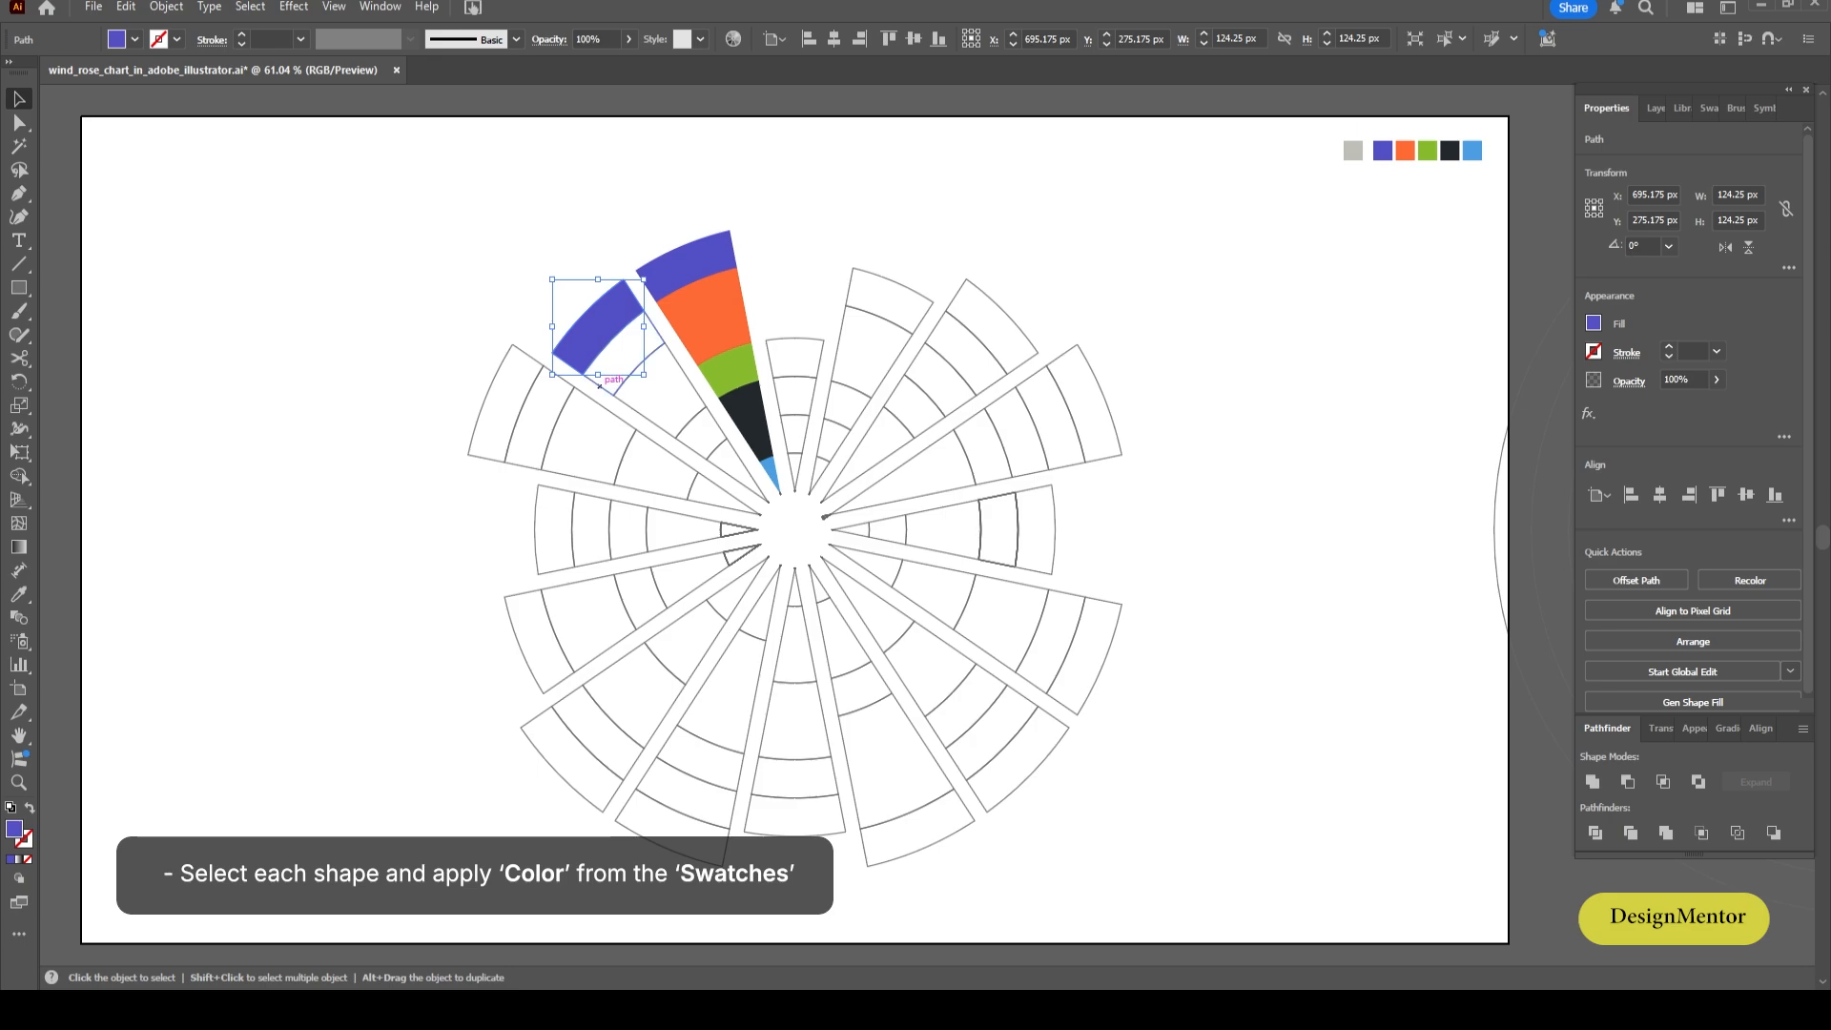
click(600, 385)
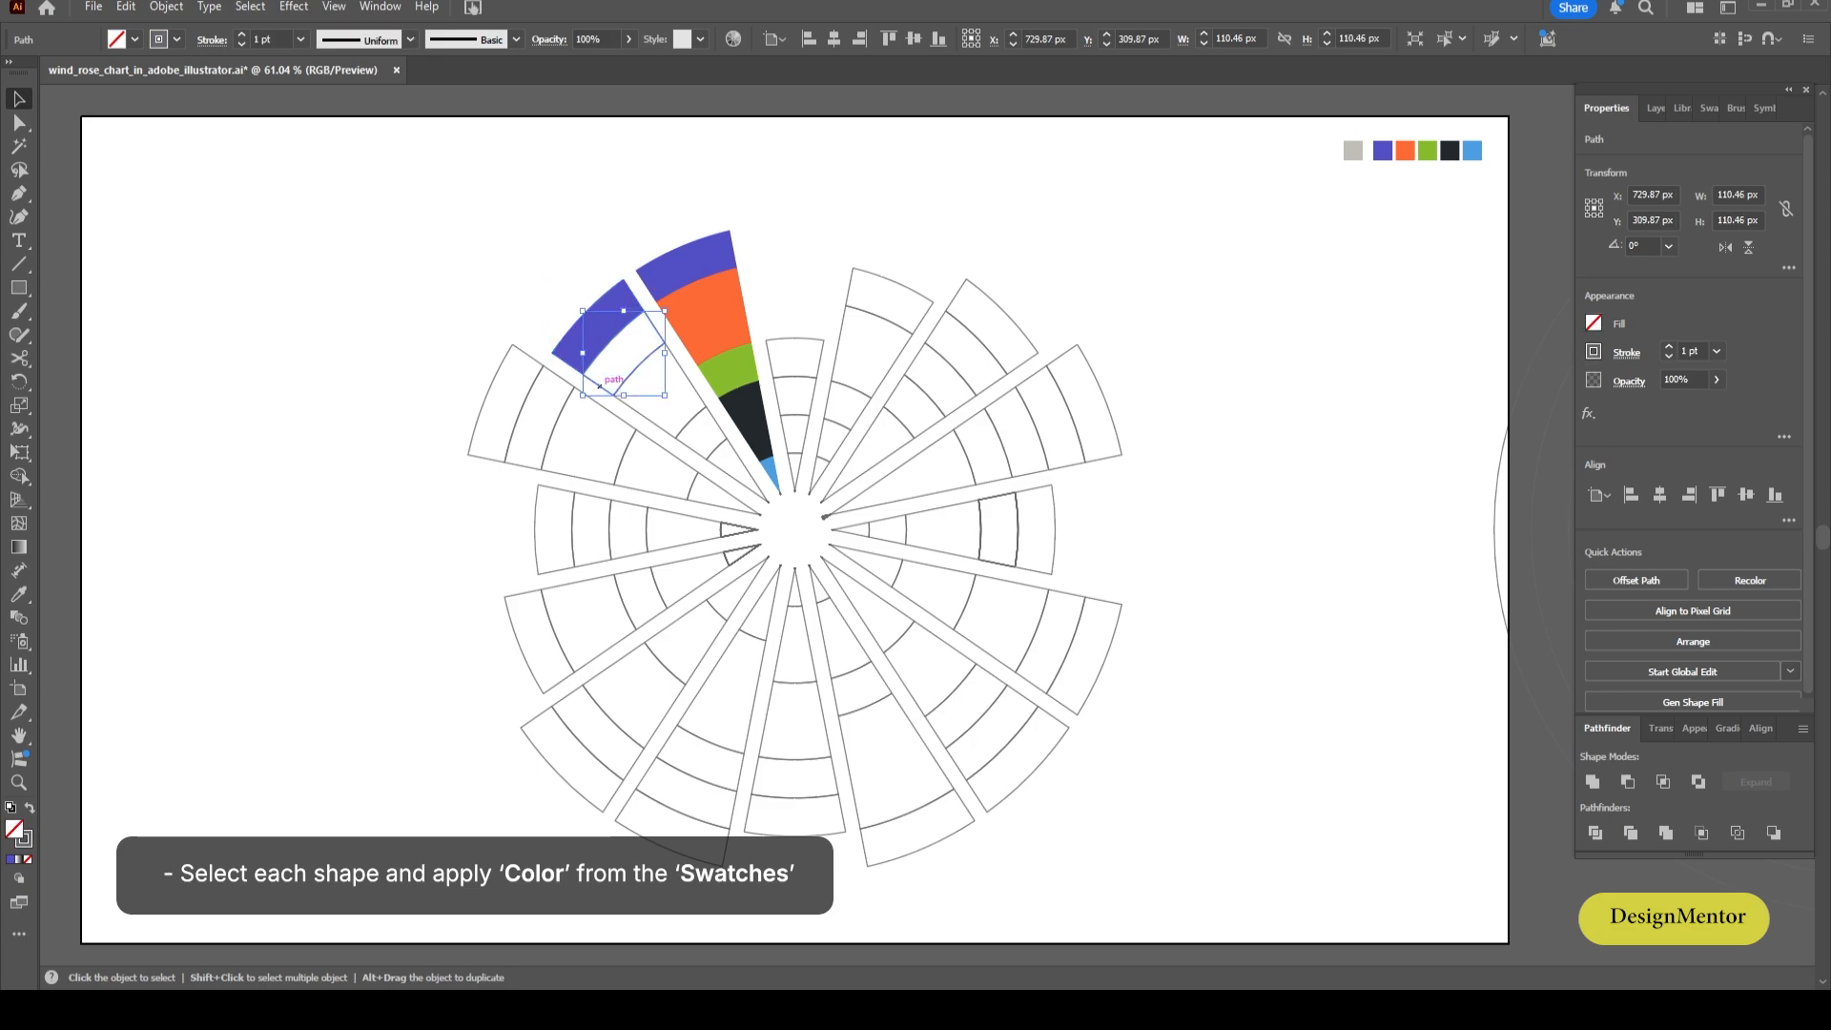
key(i)
click(704, 314)
key(v)
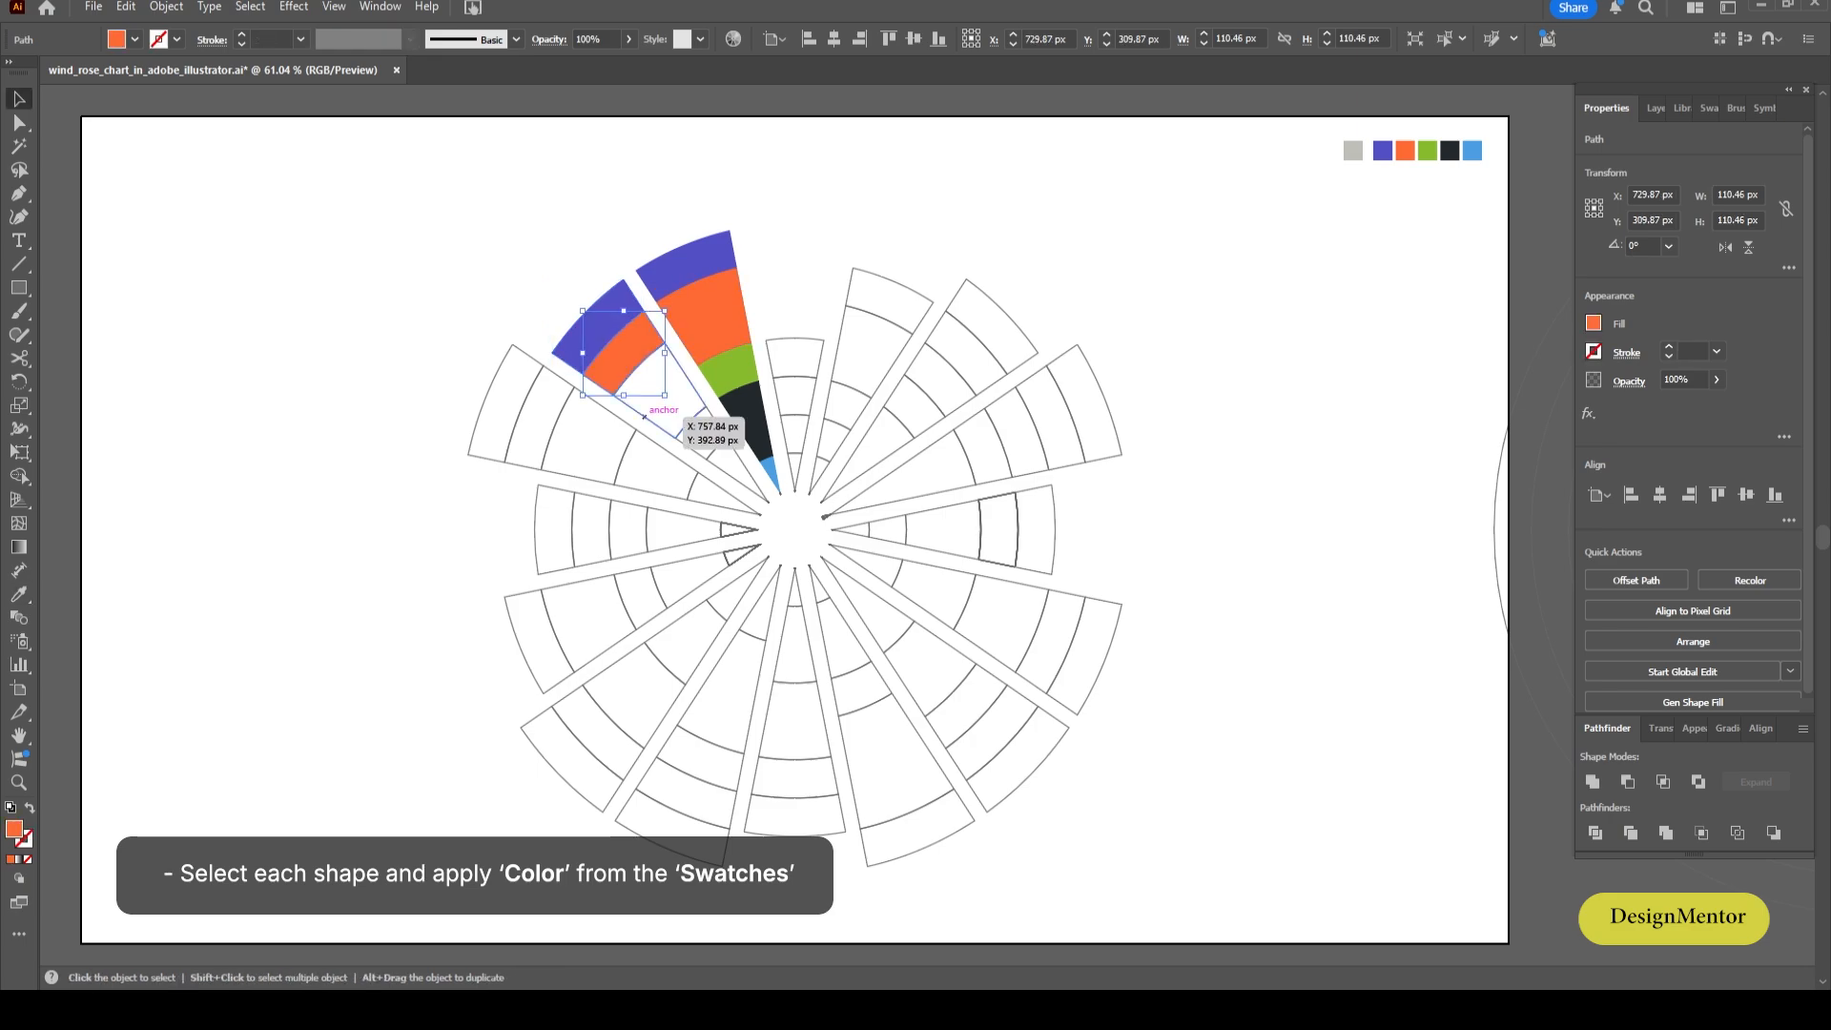
key(i)
click(744, 367)
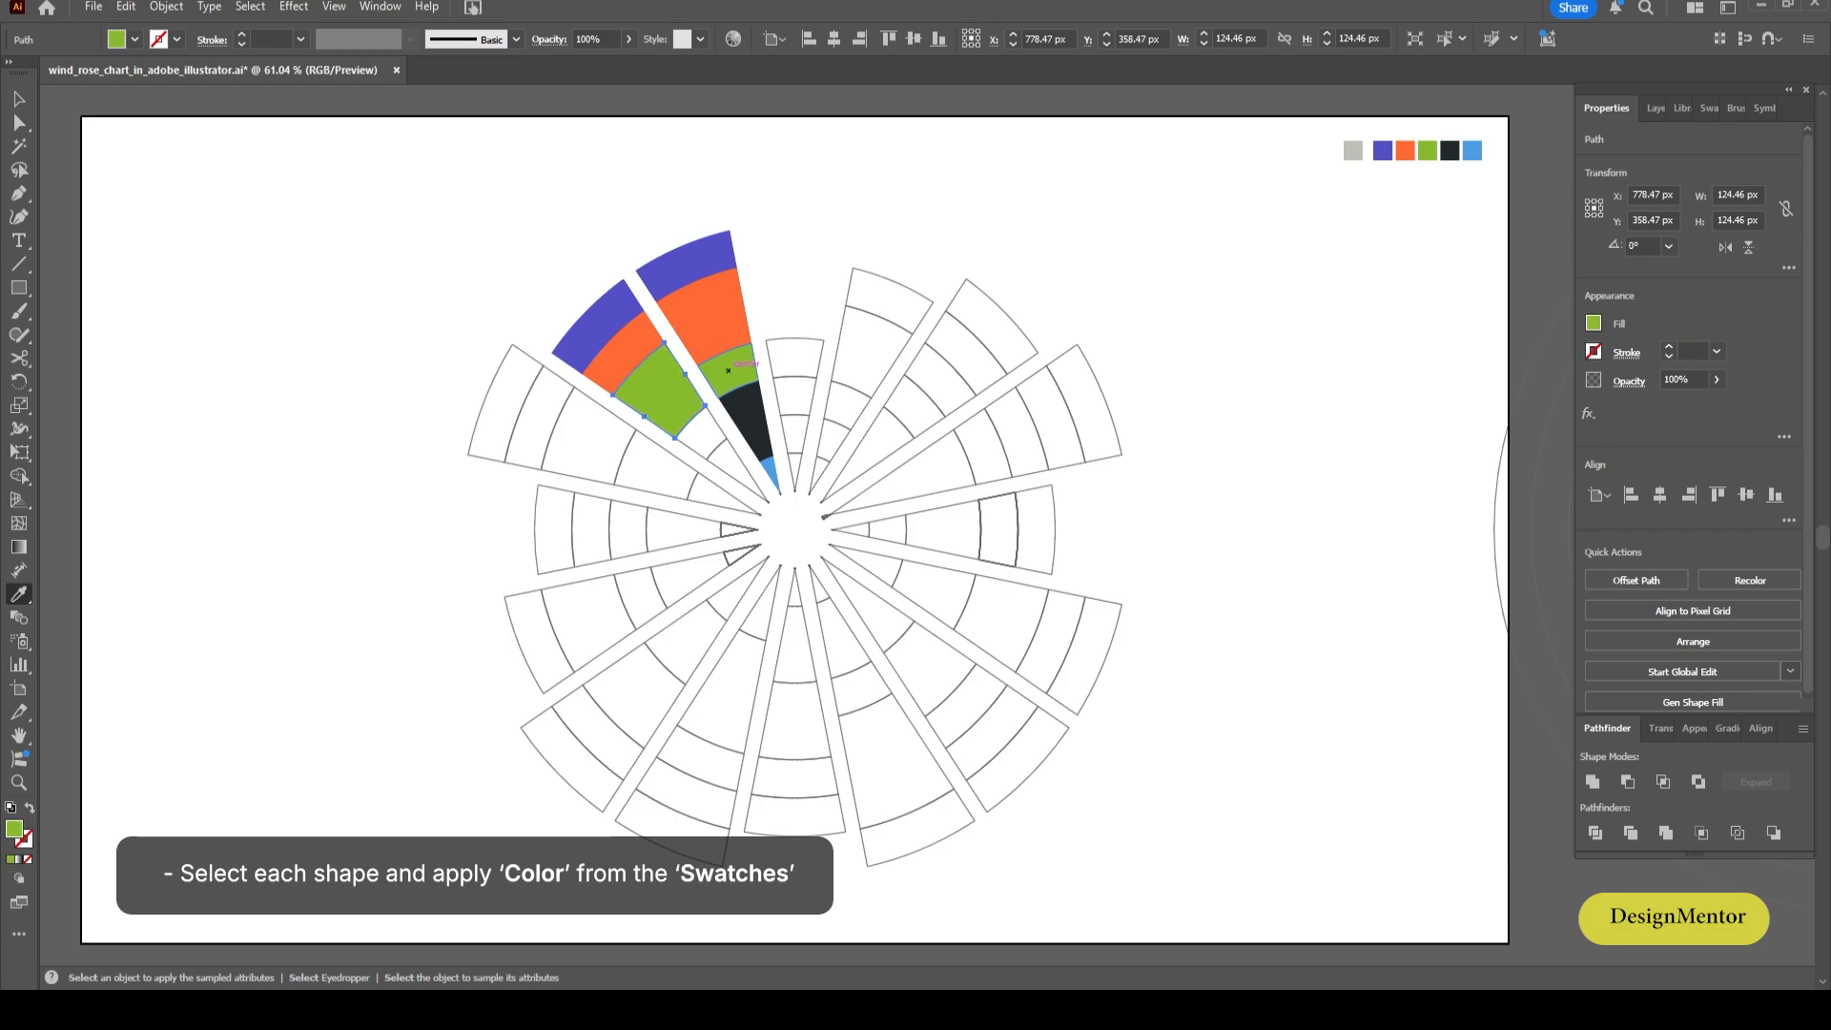
key(v)
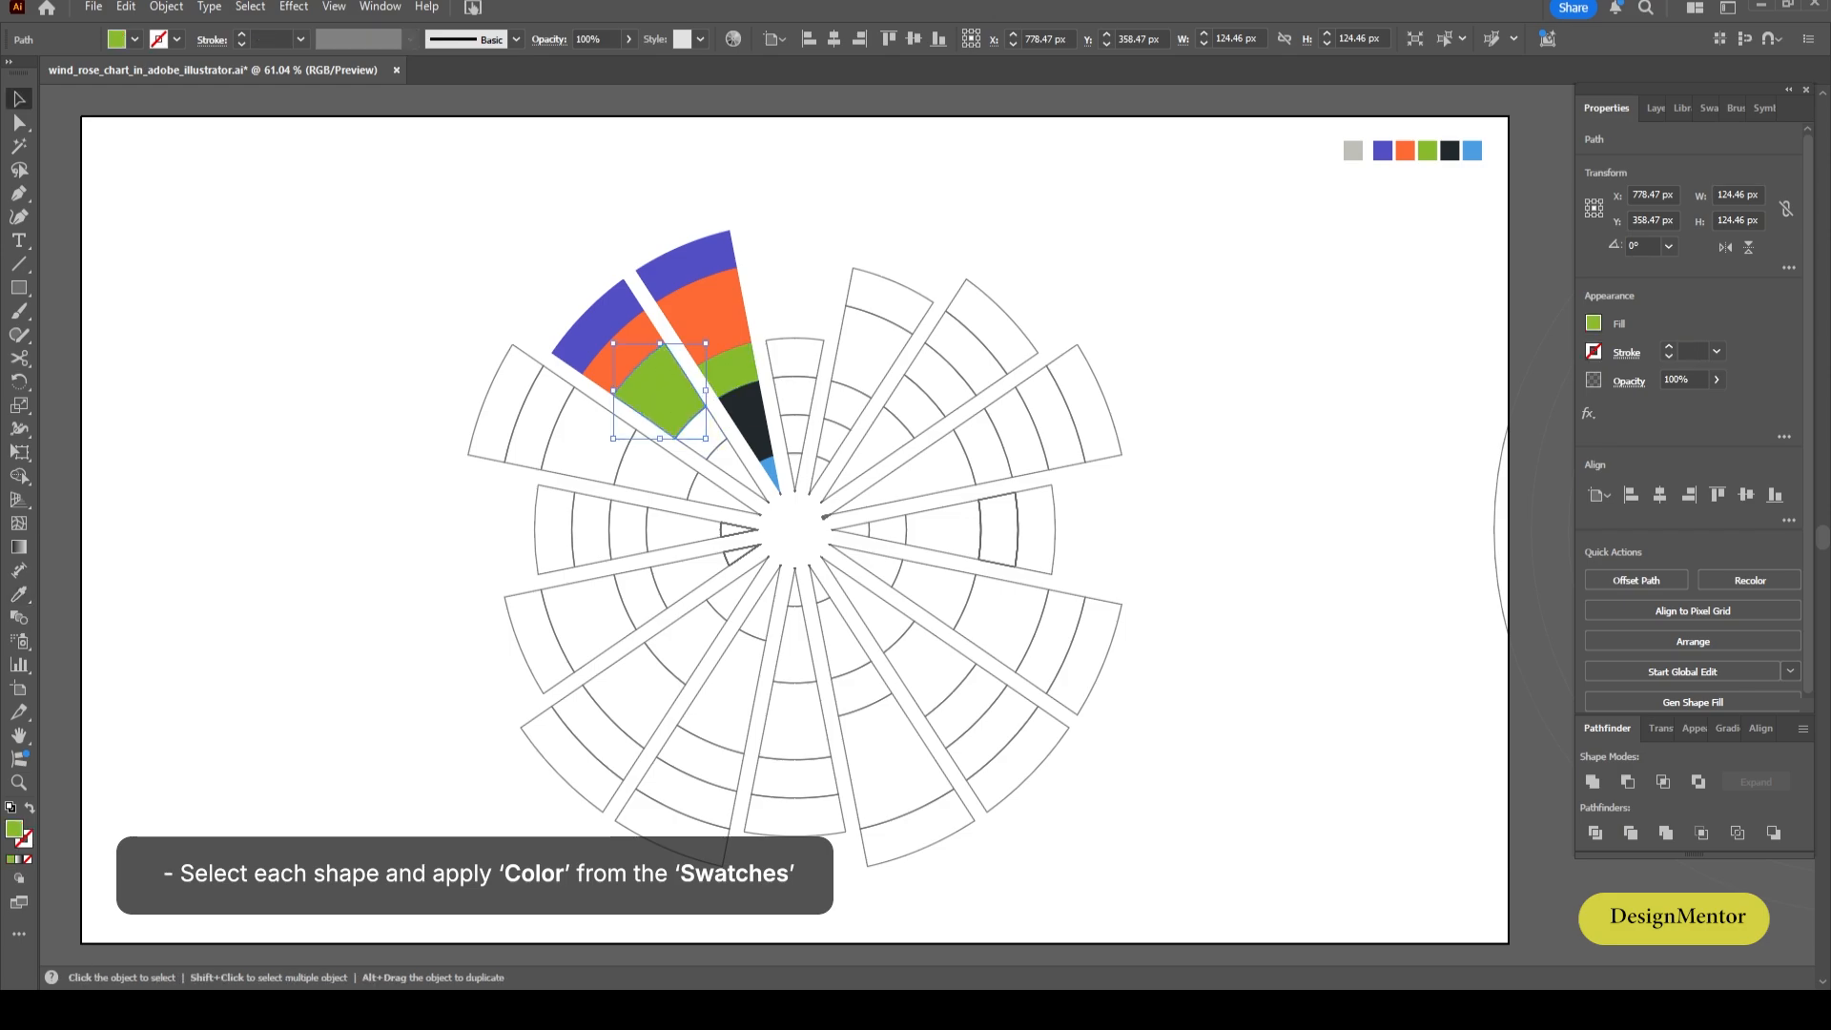
Fill the northwest sector's inner two segments with black and blue sampled from the north-northwest sector, and clear the selection.
click(693, 447)
key(i)
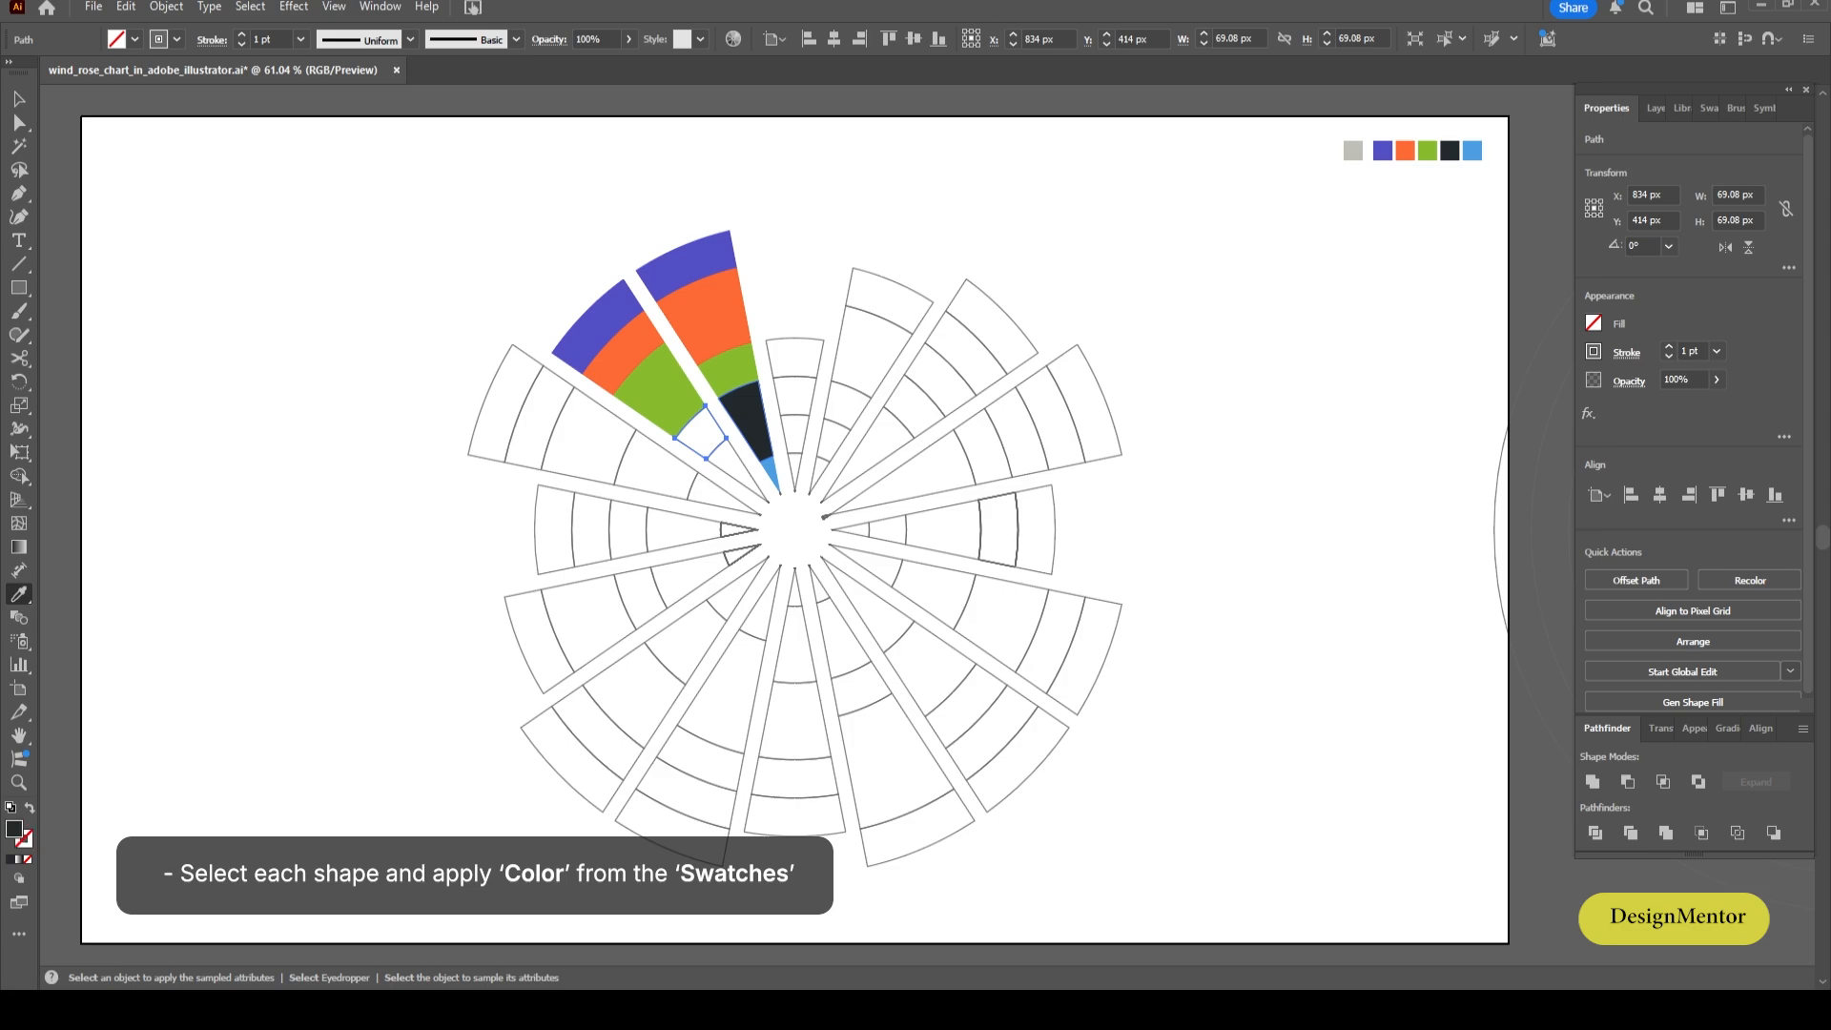
click(761, 406)
key(v)
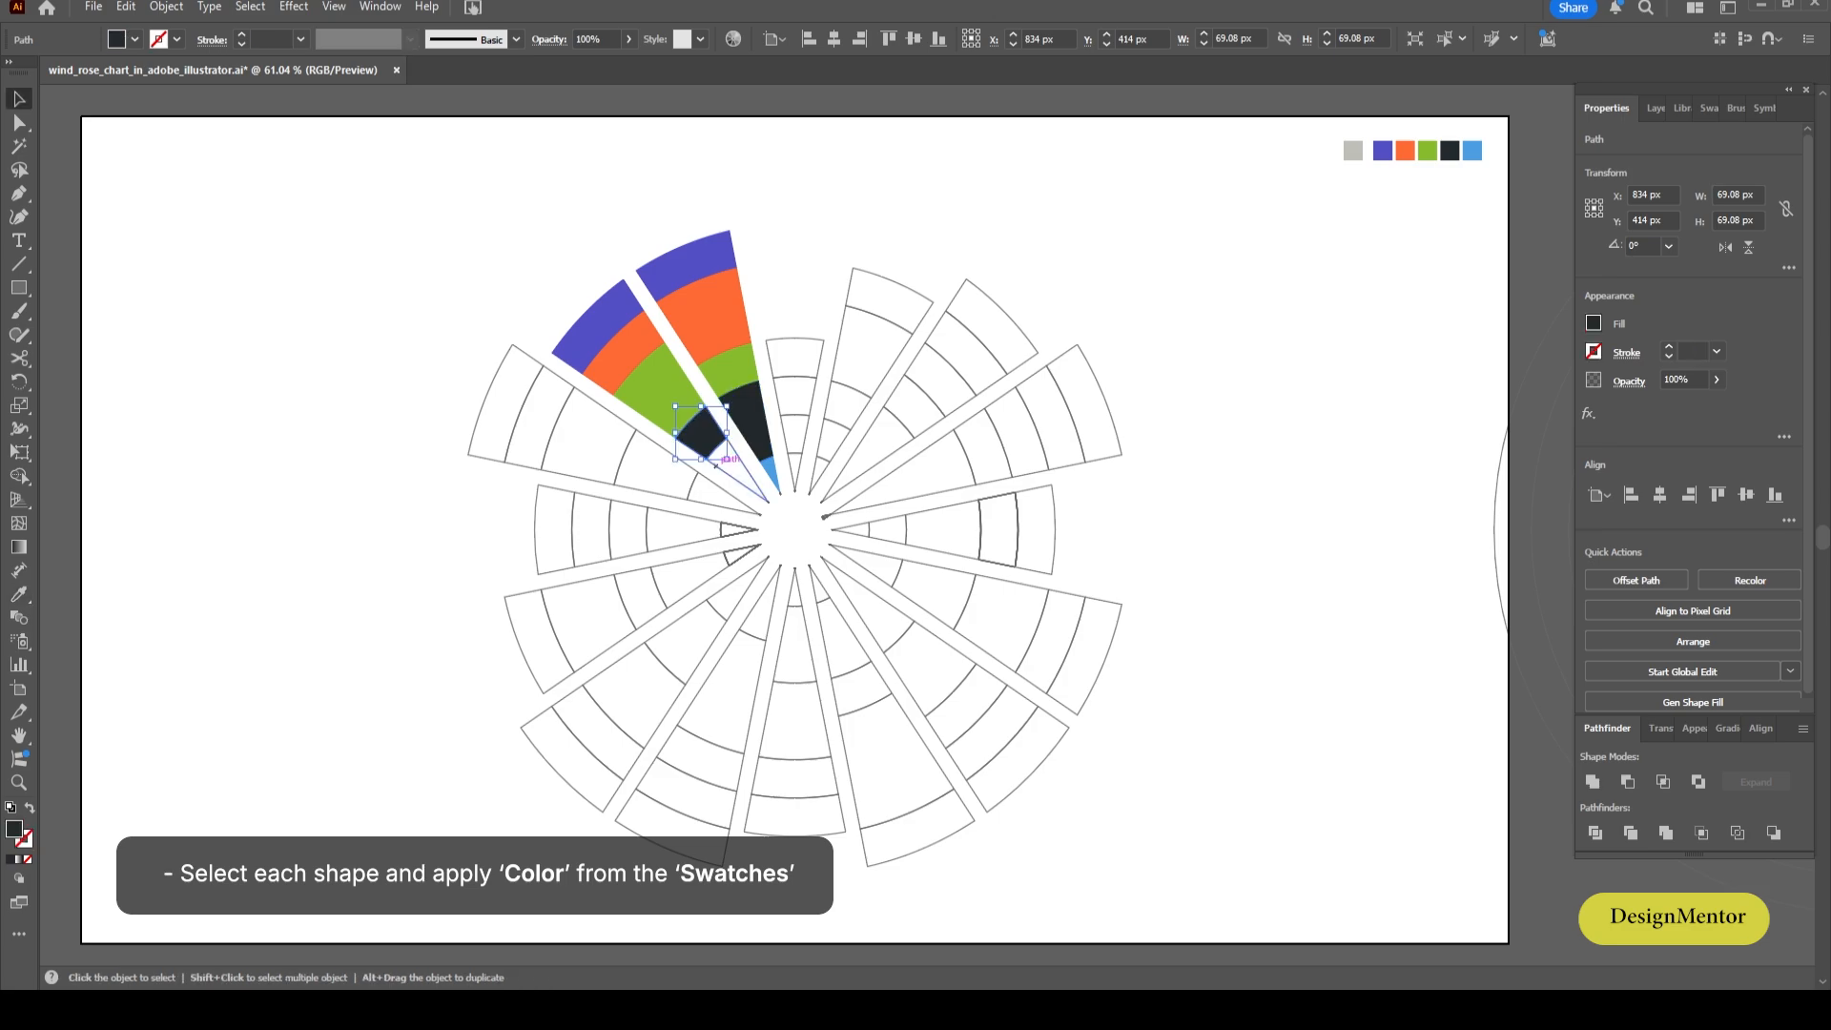
click(732, 475)
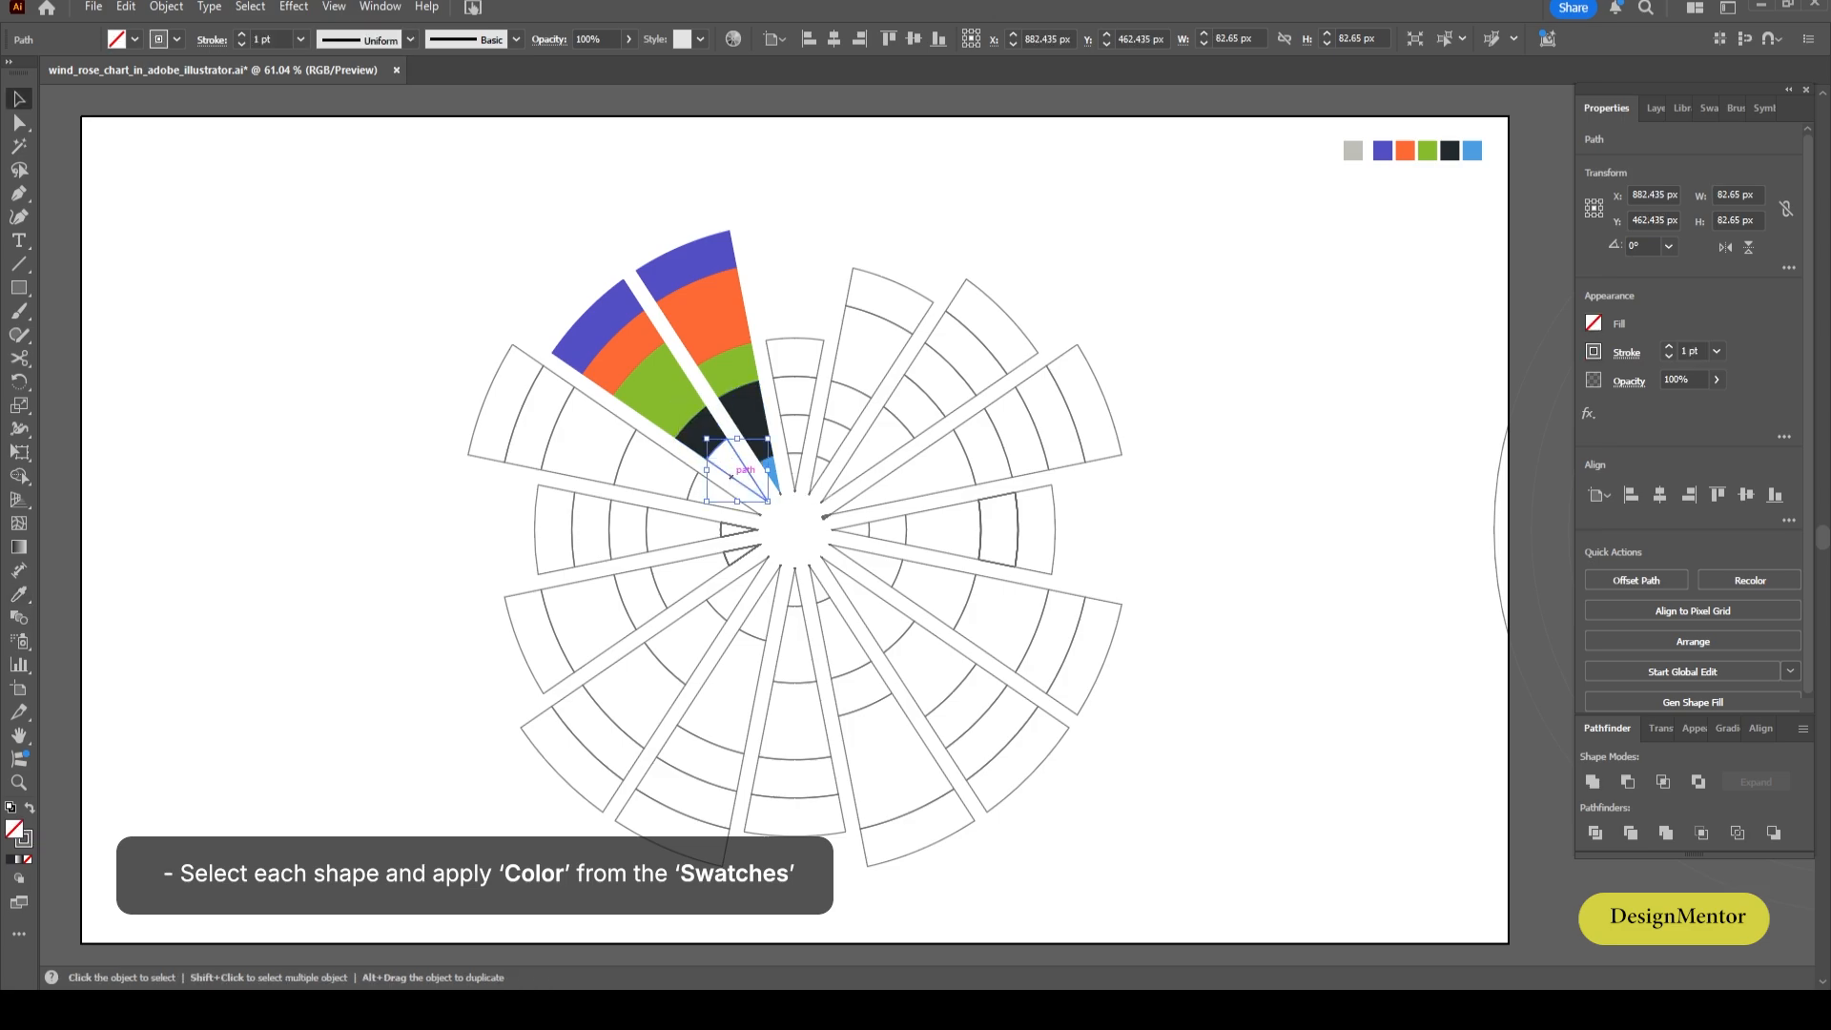
key(i)
click(771, 477)
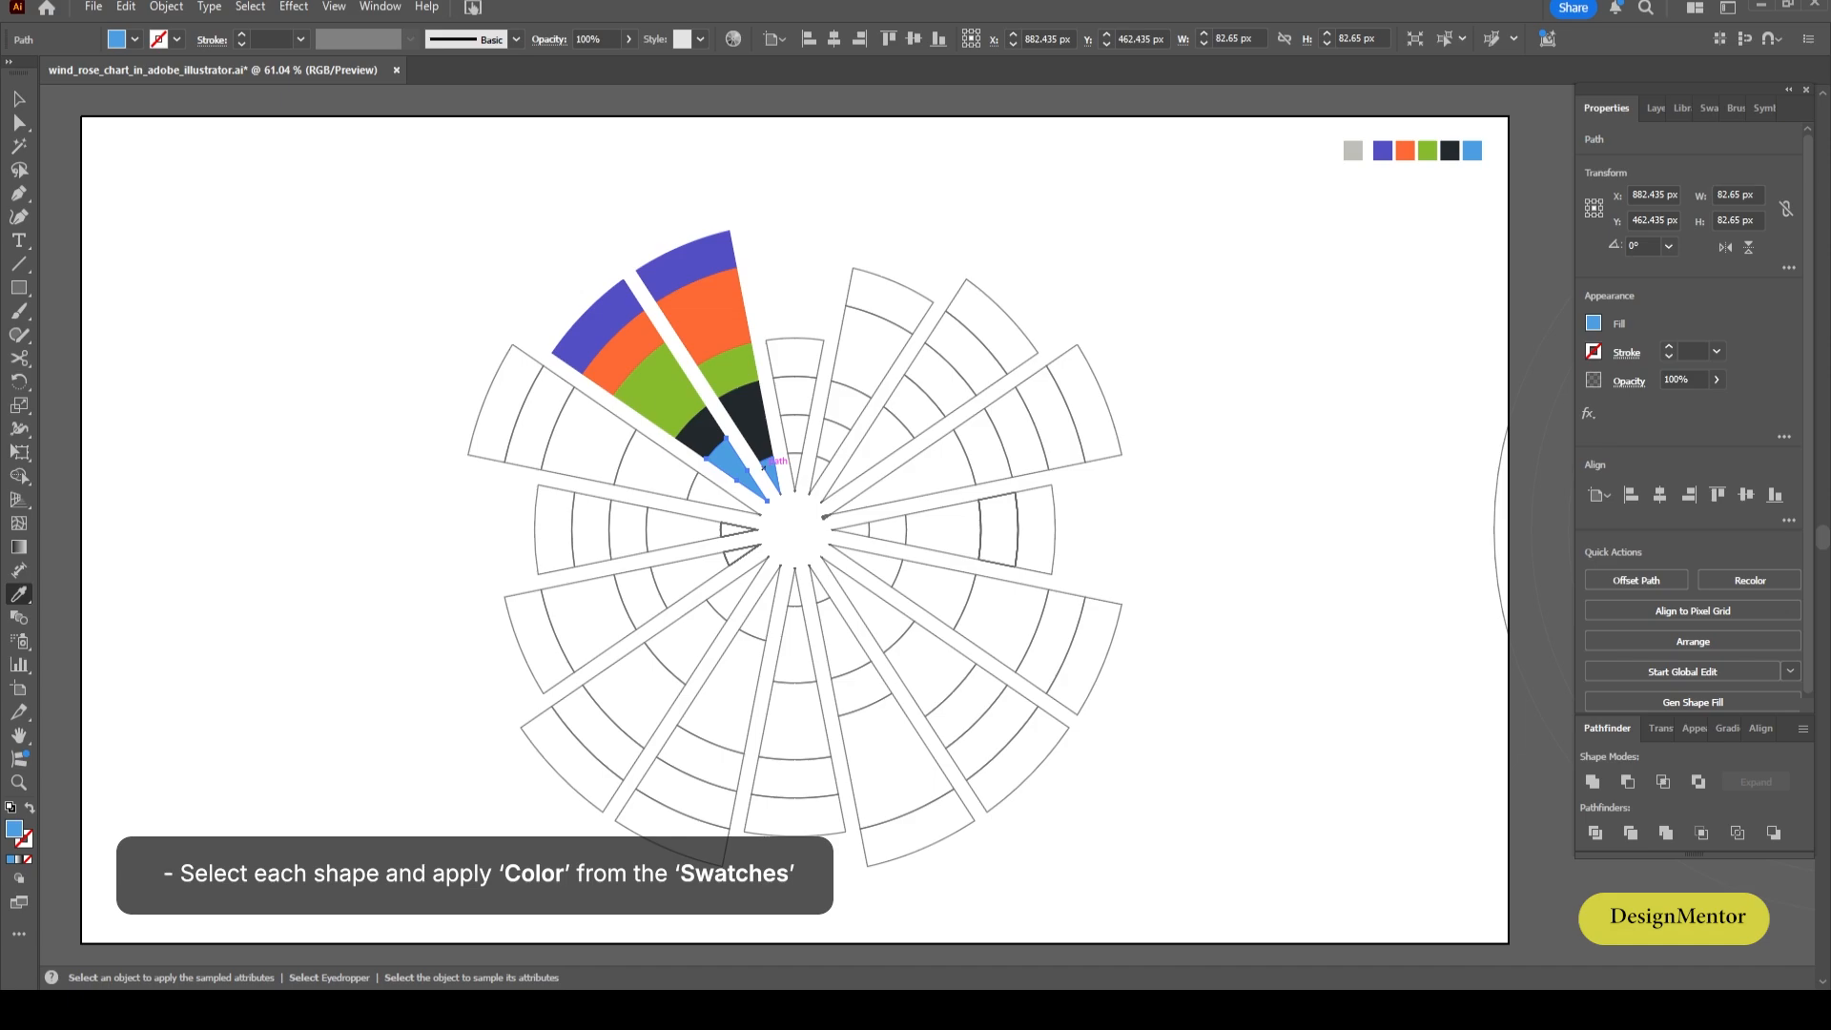
key(v)
click(572, 252)
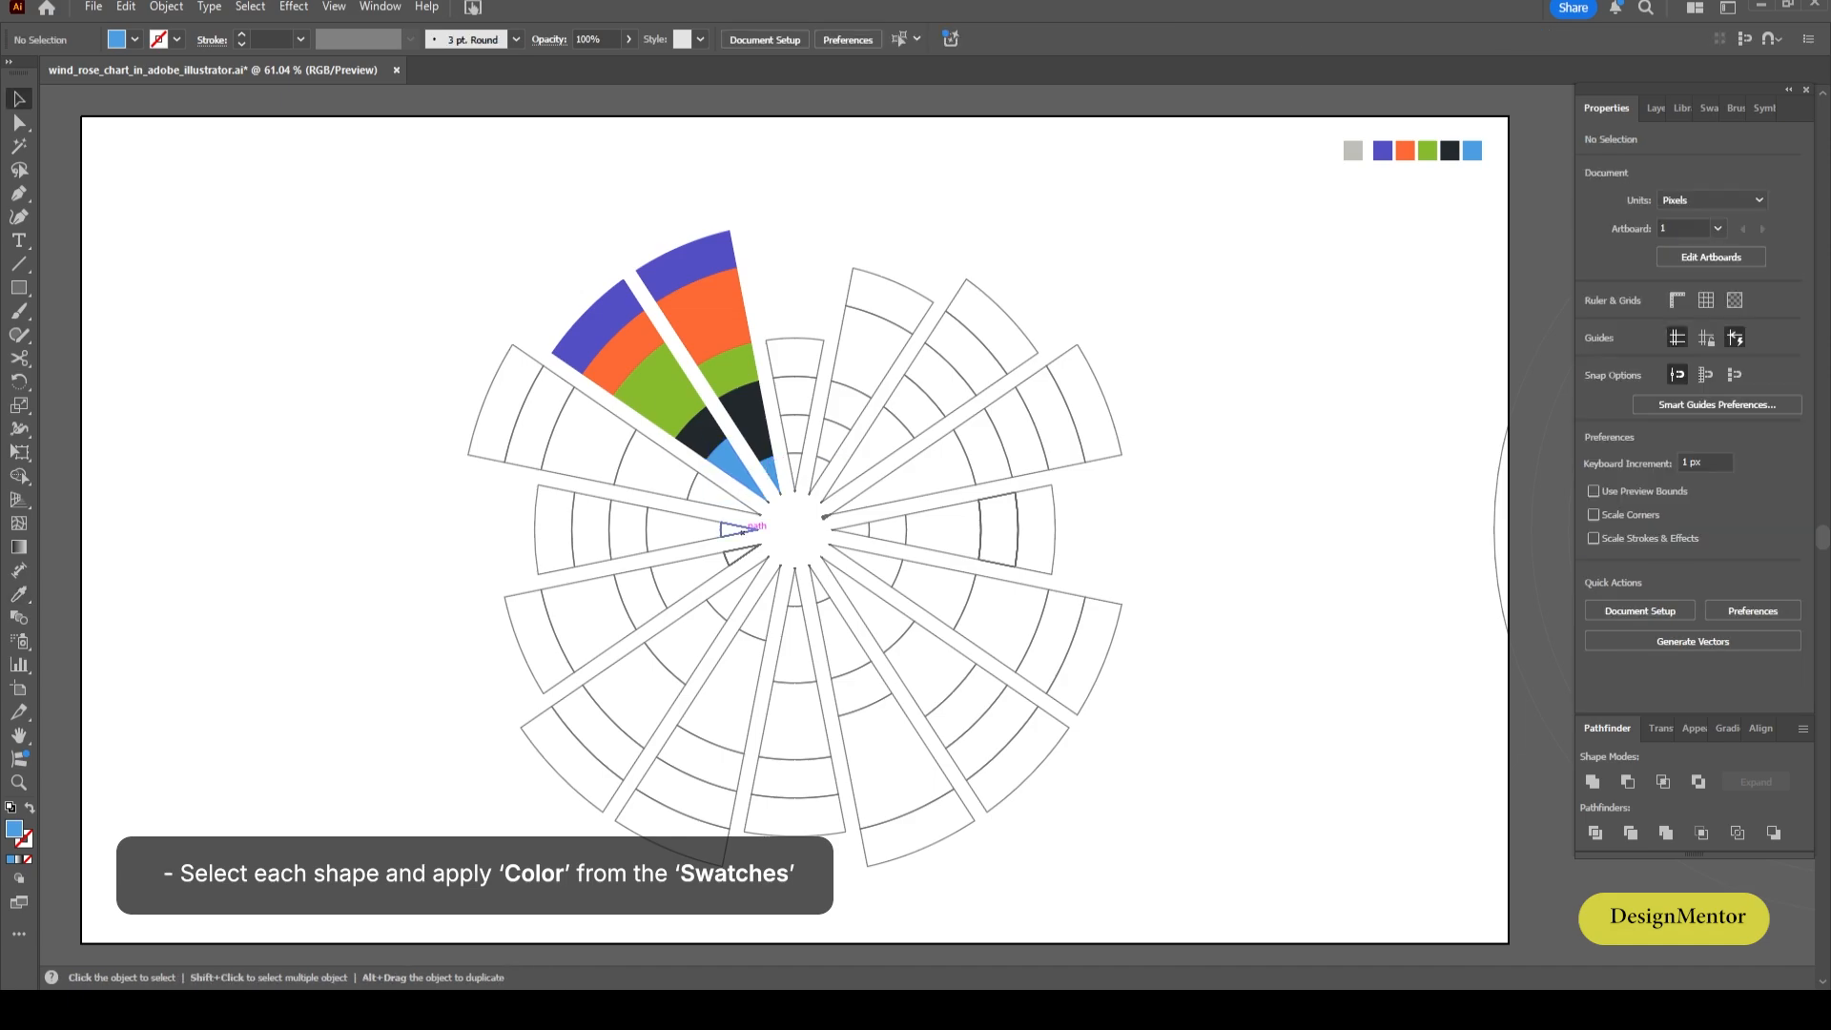
Fill the west-northwest sector's outer three segments, from the rim inward, with purple, orange and green sampled from the northwest sector.
click(483, 399)
key(i)
click(574, 345)
key(v)
click(524, 466)
key(i)
click(604, 369)
click(588, 480)
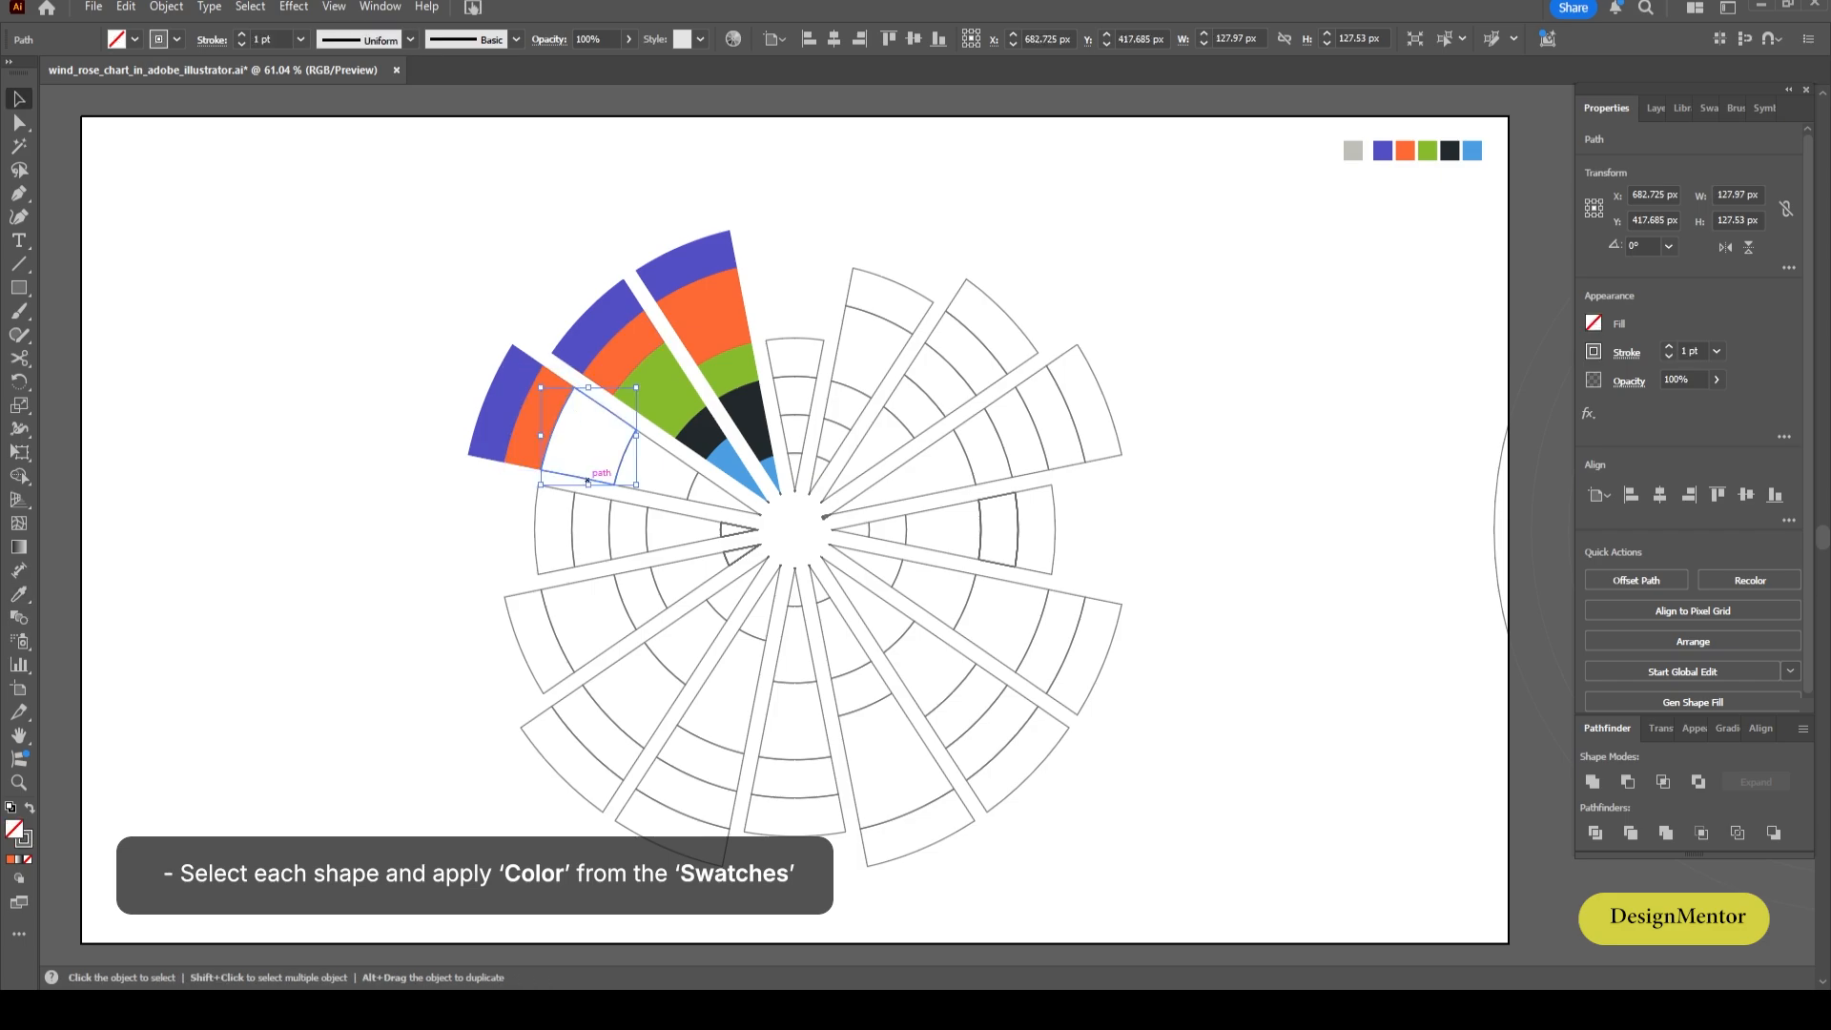
key(i)
click(658, 391)
key(v)
Fill the west-northwest sector's fourth and innermost segments with black and blue sampled from the northwest sector.
click(653, 468)
key(i)
click(717, 424)
key(v)
click(724, 507)
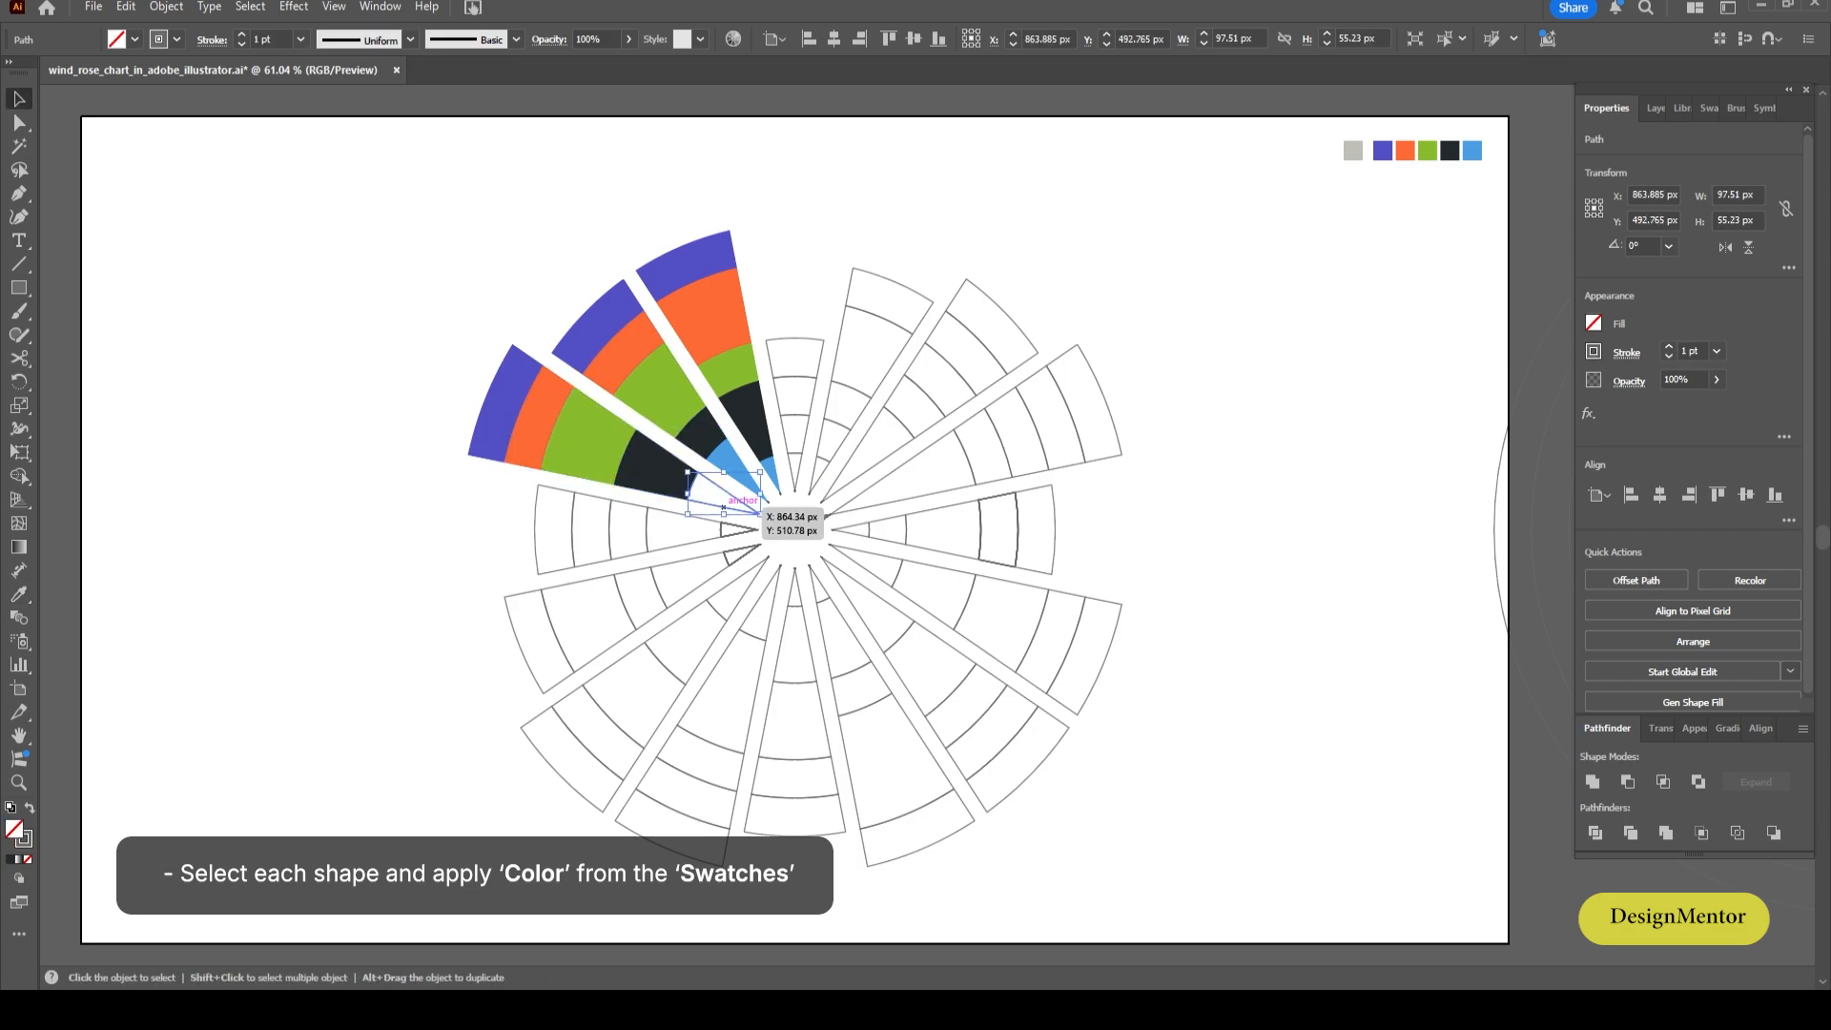
key(i)
click(732, 466)
key(v)
Fill the west sector's outer three segments, from the rim inward, with purple, orange and green sampled from the west-northwest sector.
click(539, 532)
key(i)
click(494, 420)
key(v)
click(590, 530)
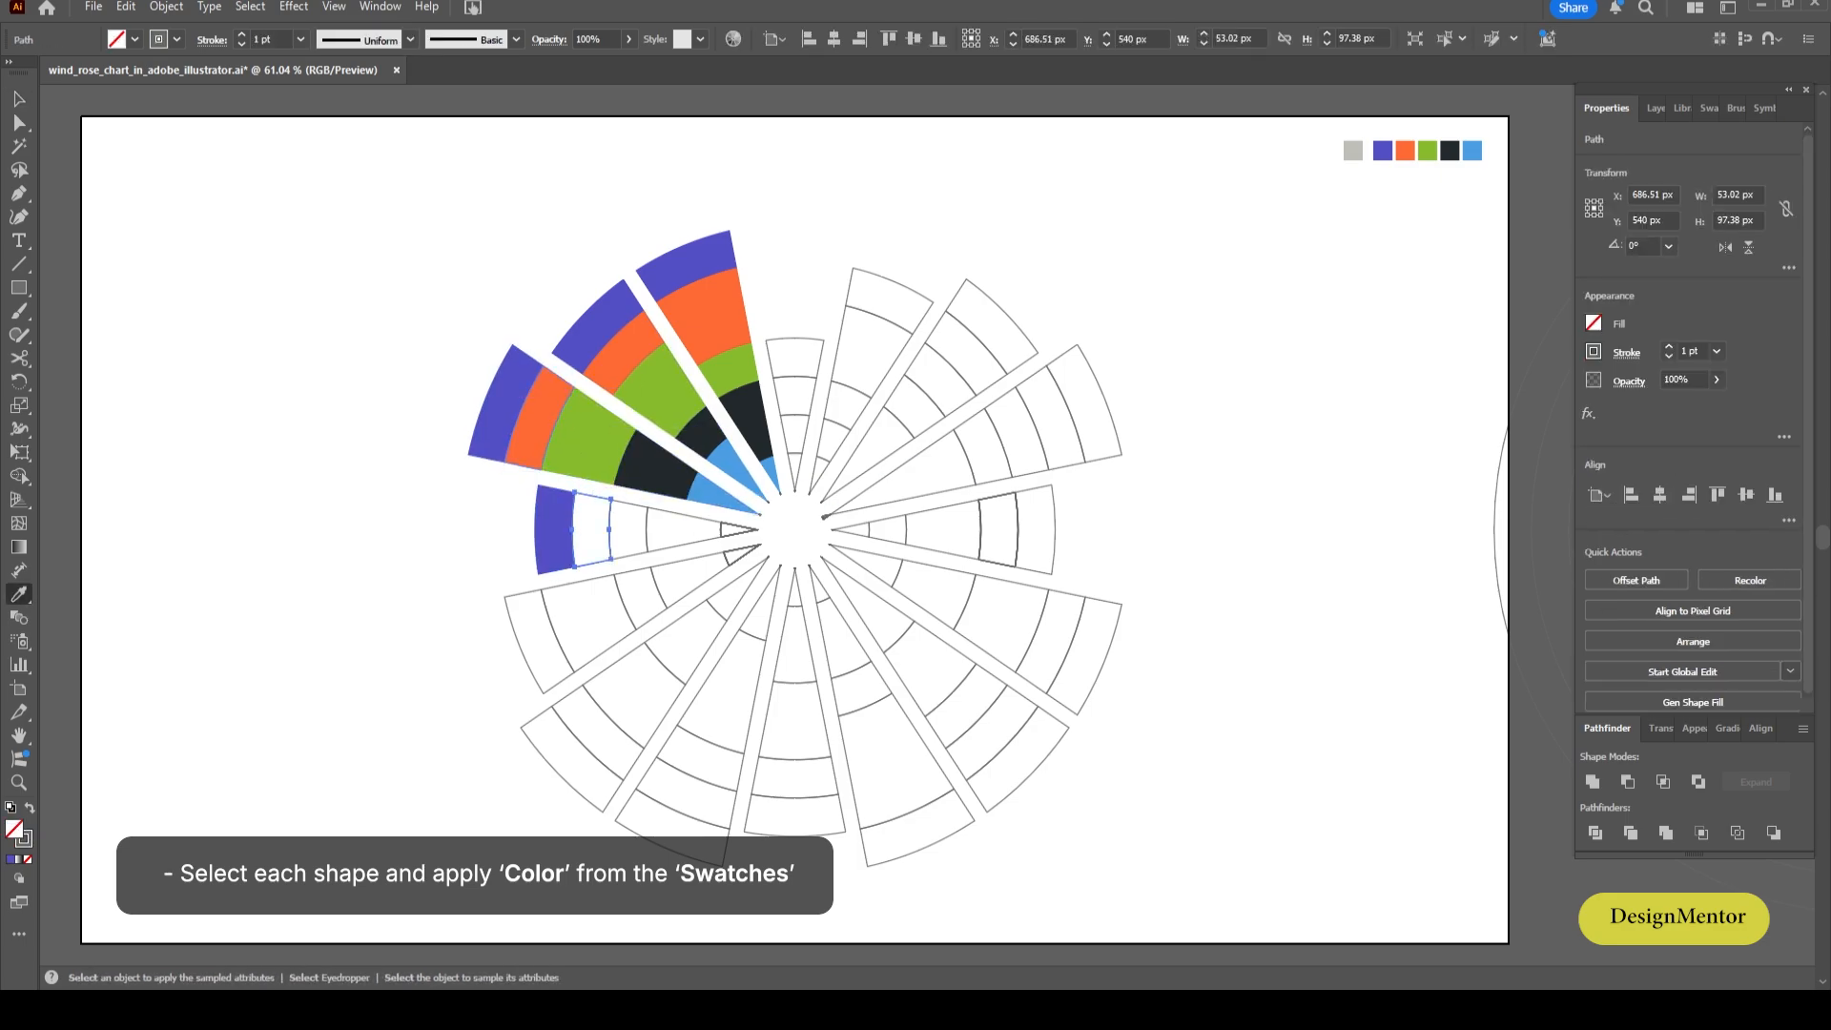
click(540, 417)
key(v)
click(630, 554)
key(i)
click(588, 434)
key(v)
Fill the west sector's fourth and innermost segments with sampled black and blue, and clear the selection.
click(683, 545)
key(i)
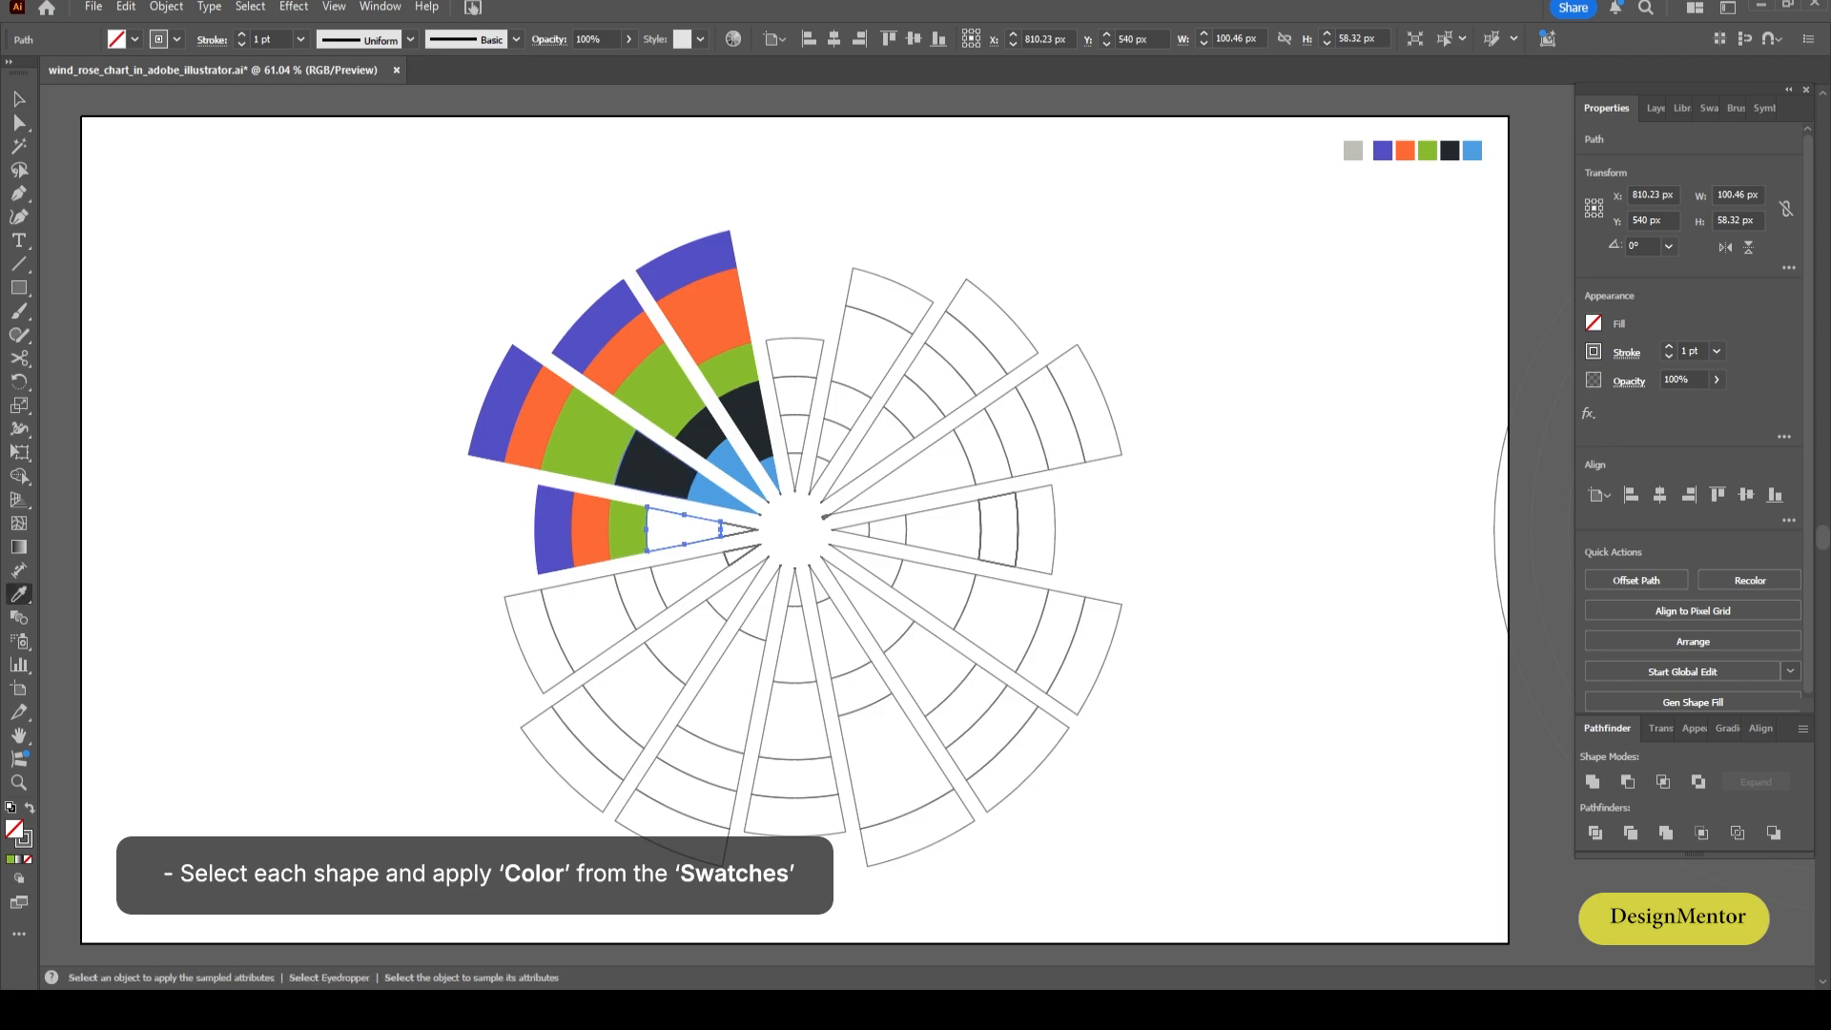
click(656, 467)
key(v)
click(739, 523)
key(i)
click(723, 490)
key(v)
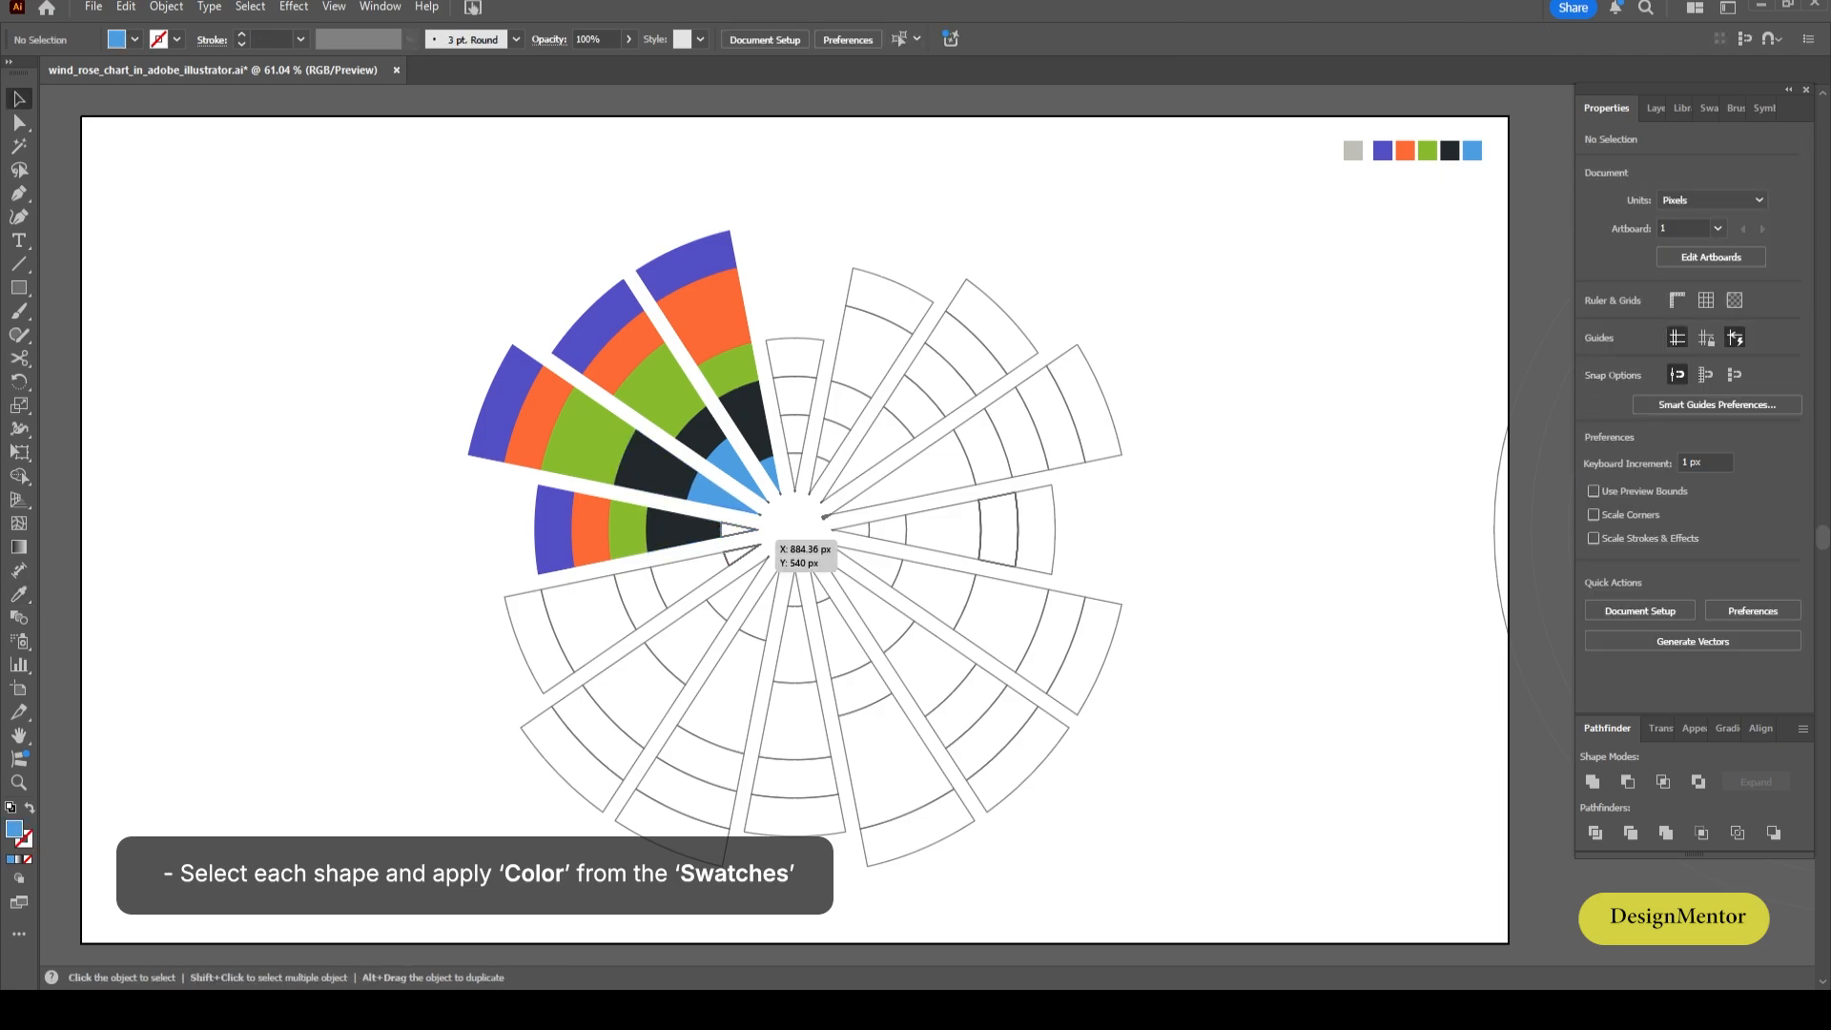
click(740, 529)
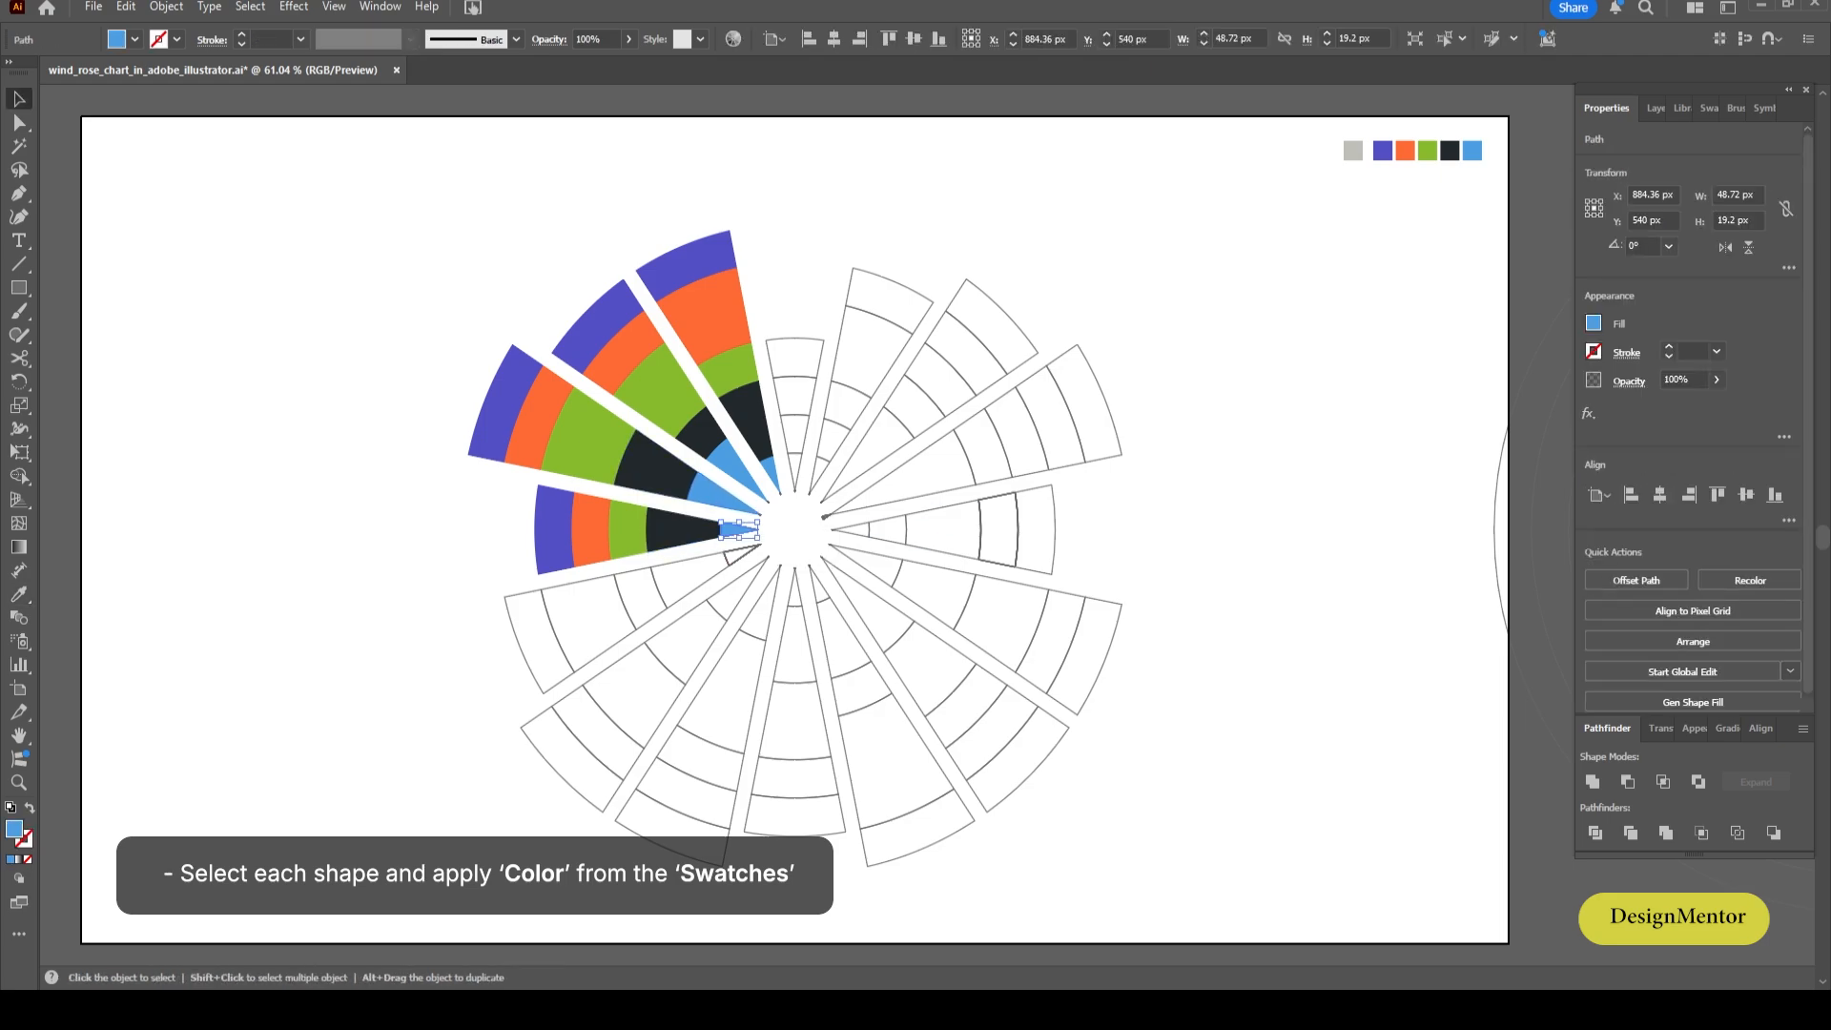
key(ctrl+shift+a)
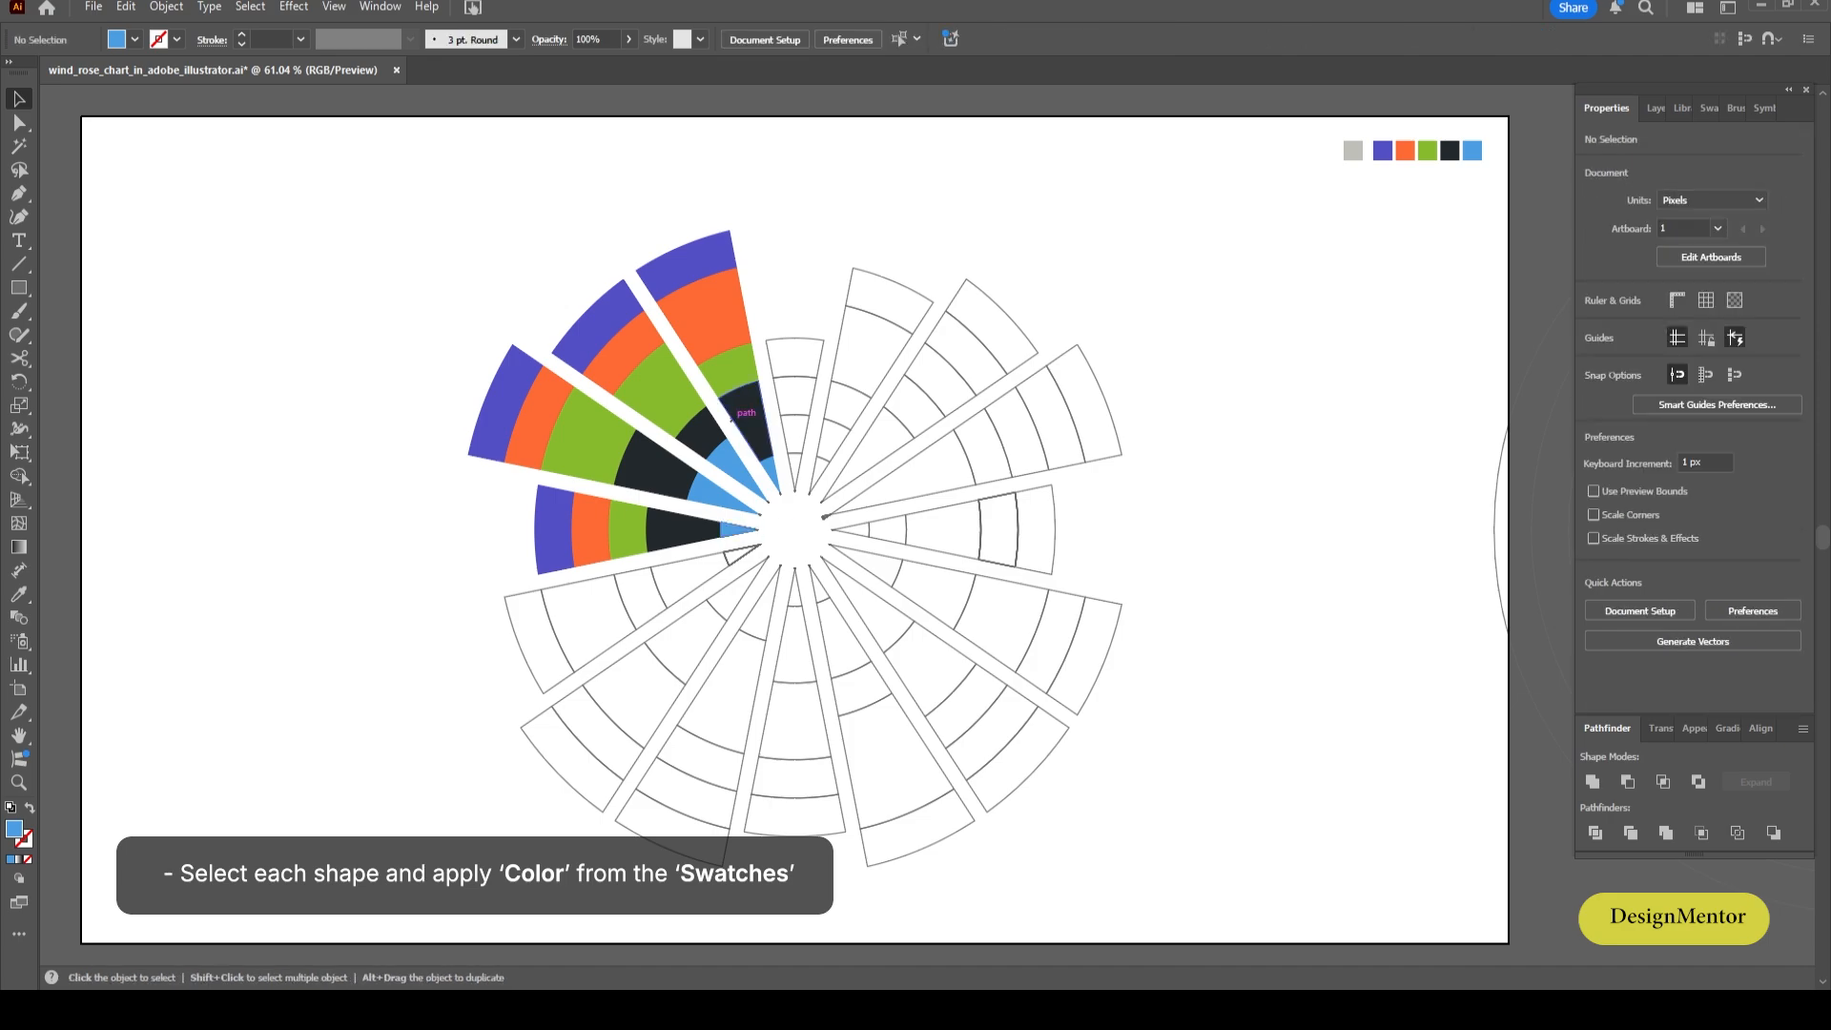
Fill the west-southwest sector's outer three segments, from the rim inward, with purple, orange and green sampled from the west-northwest sector.
click(526, 656)
key(i)
click(496, 420)
key(v)
key(ctrl+shift+a)
click(578, 582)
key(i)
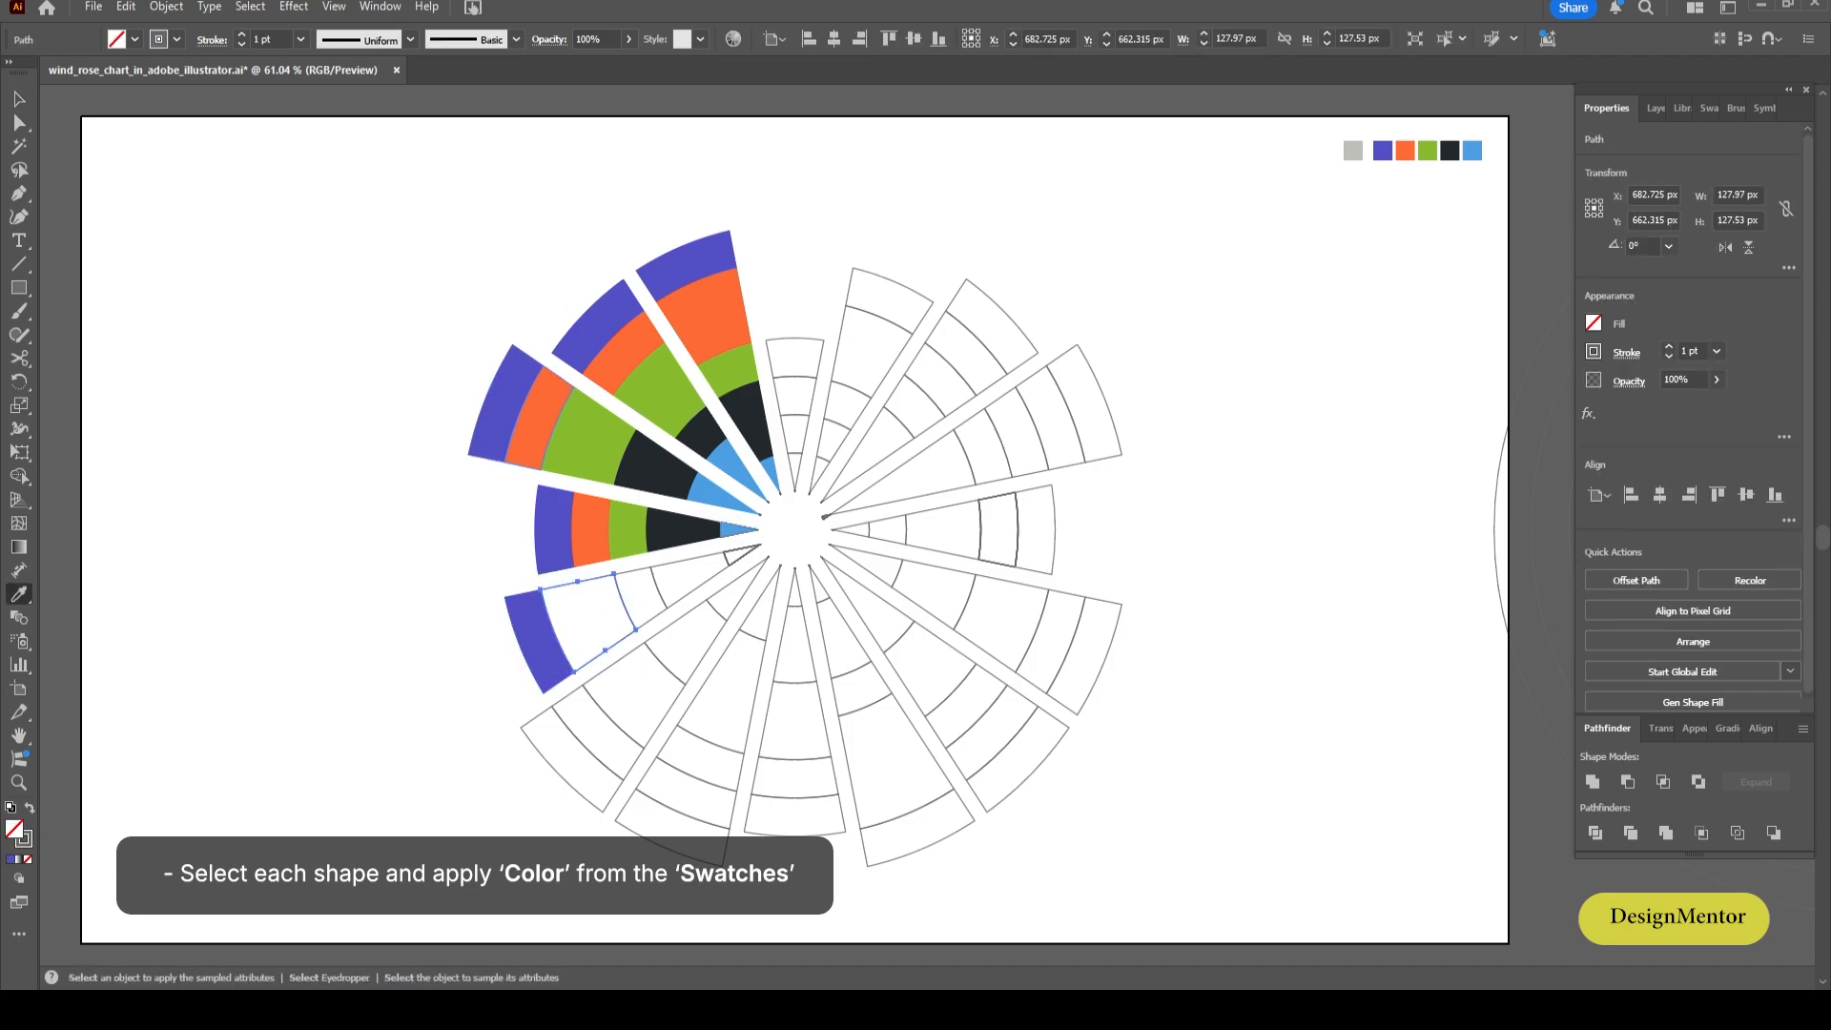
click(536, 420)
key(v)
click(636, 571)
key(i)
click(587, 435)
key(v)
Fill the west-southwest sector's fourth and innermost segments with sampled black and blue.
click(722, 554)
key(i)
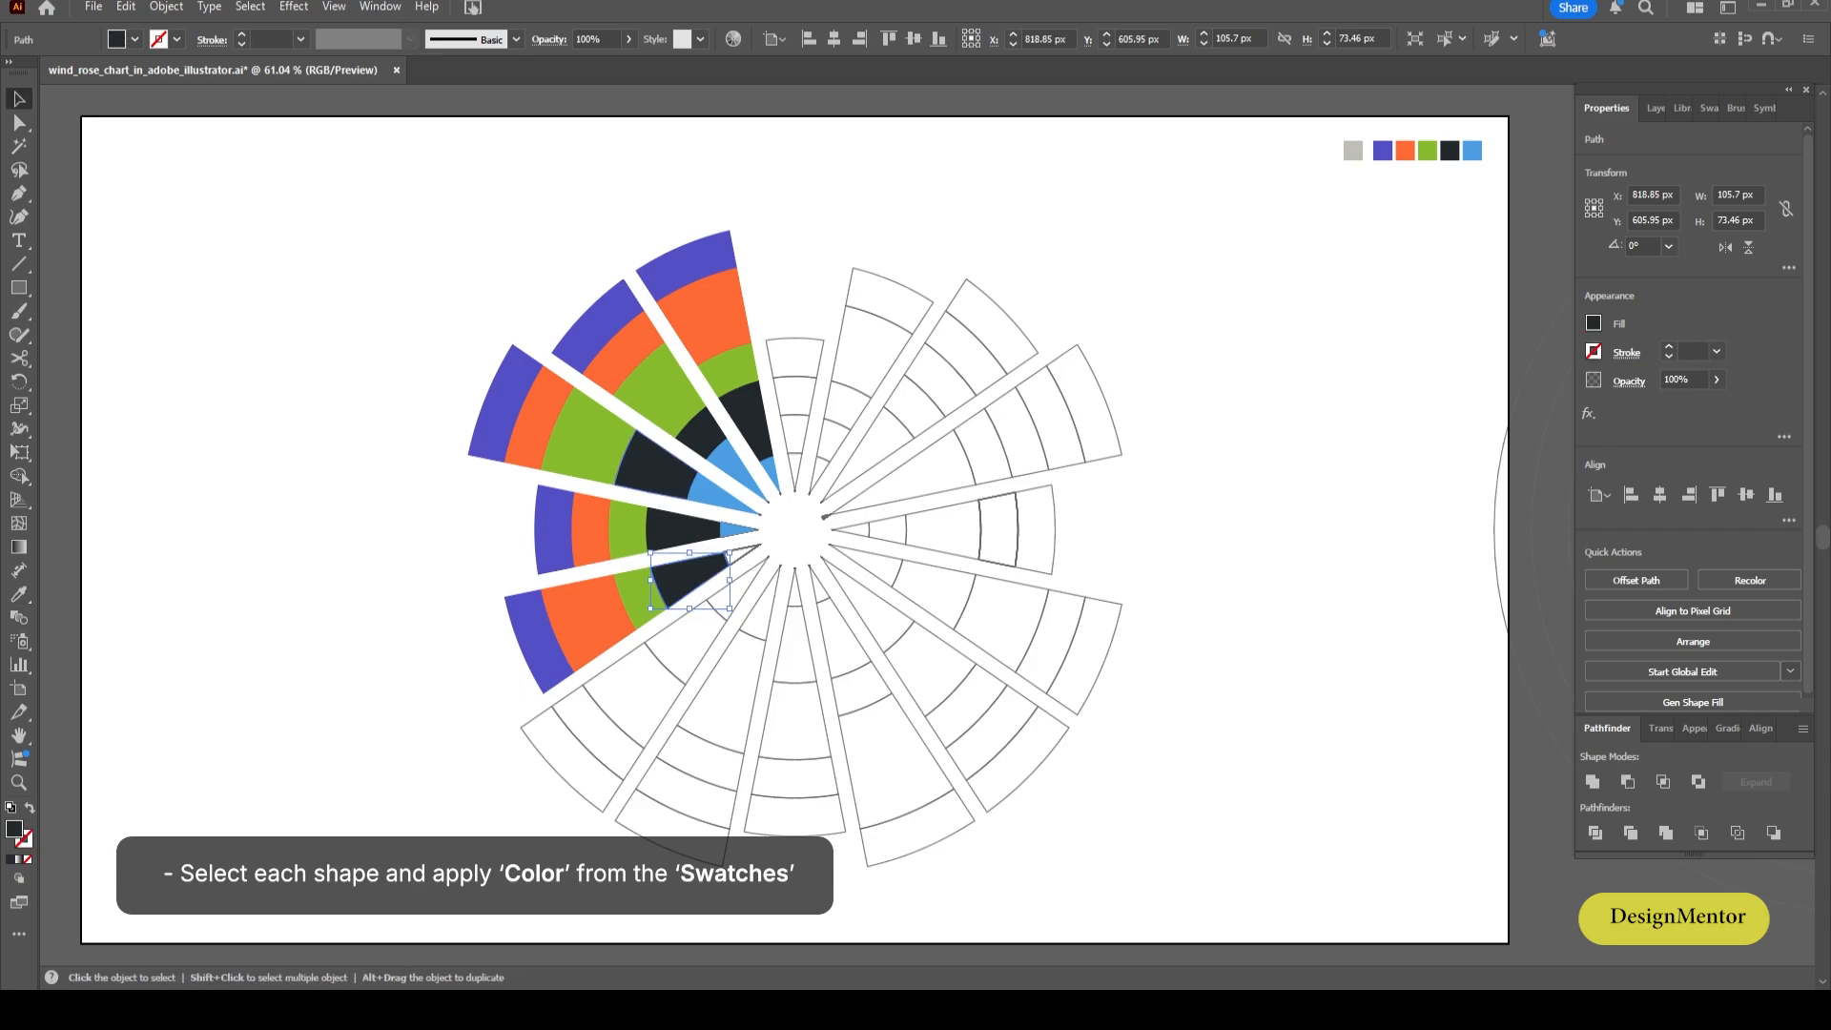
click(742, 556)
key(i)
click(722, 489)
key(v)
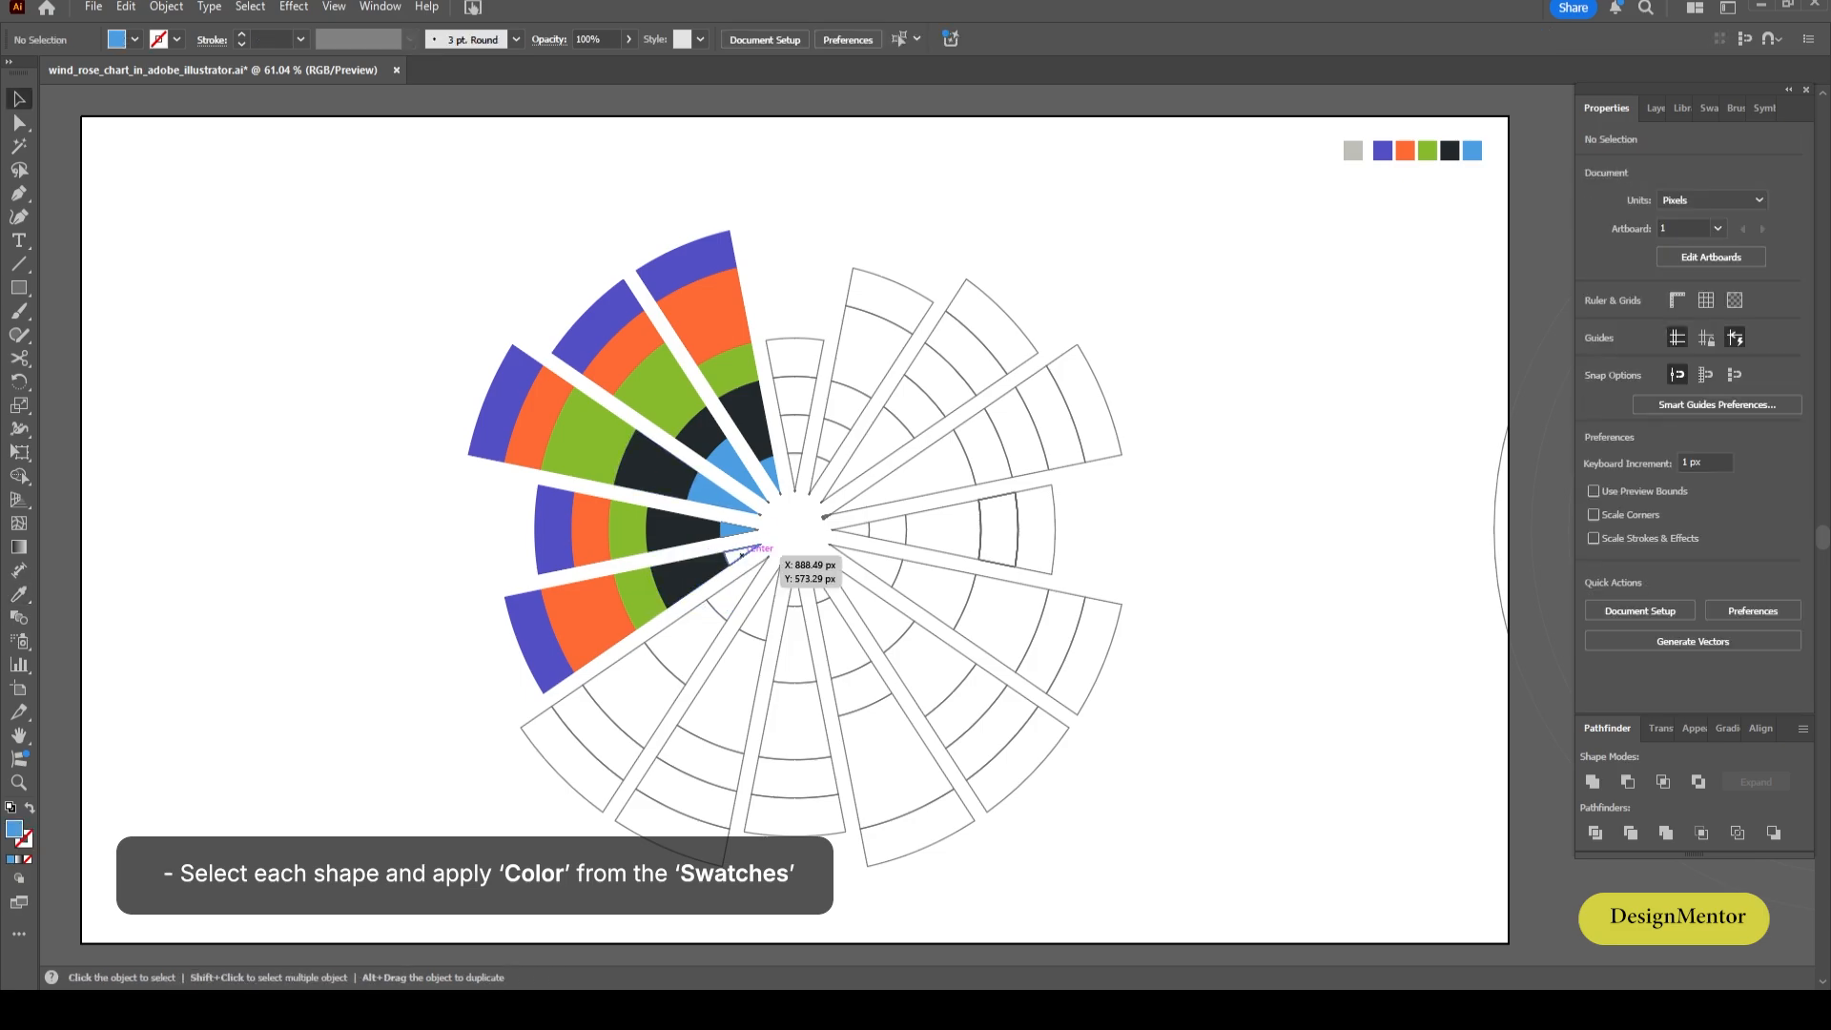
click(742, 555)
key(i)
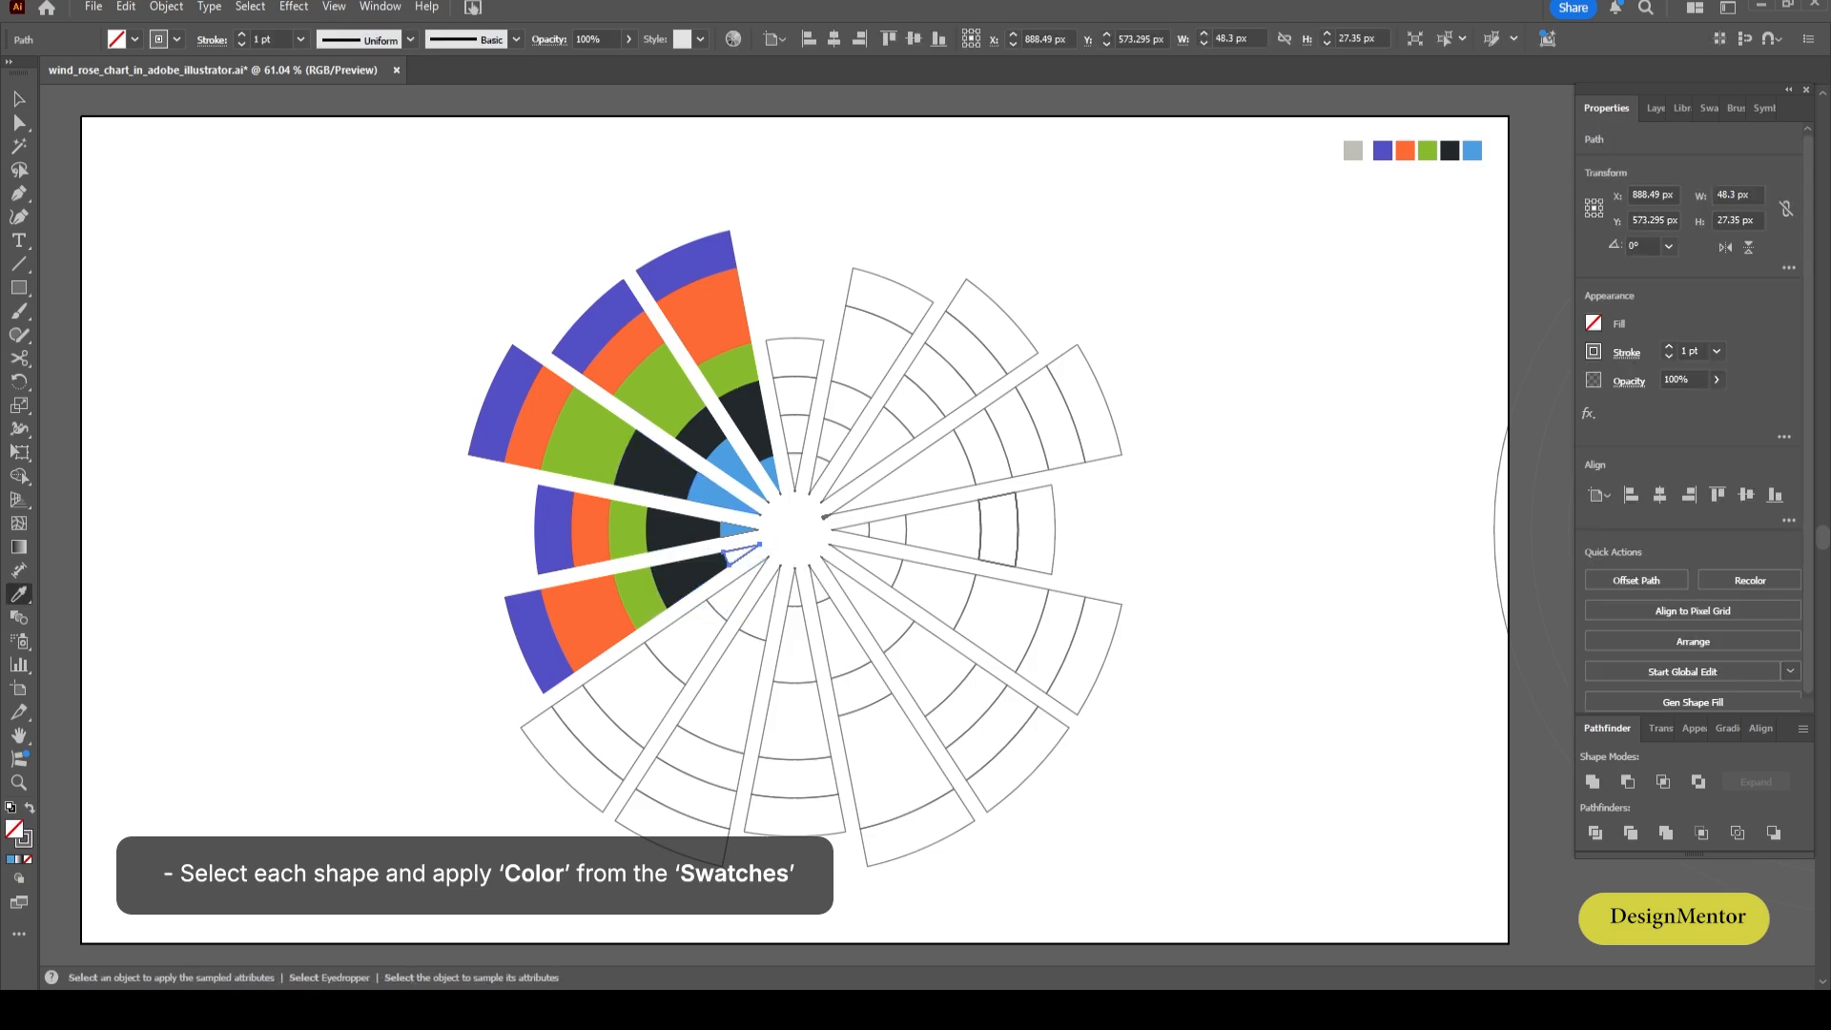
click(723, 489)
key(v)
Fill the southwest sector's outer three segments, from the rim inward, with purple, orange and green sampled from the west-southwest sector.
click(591, 744)
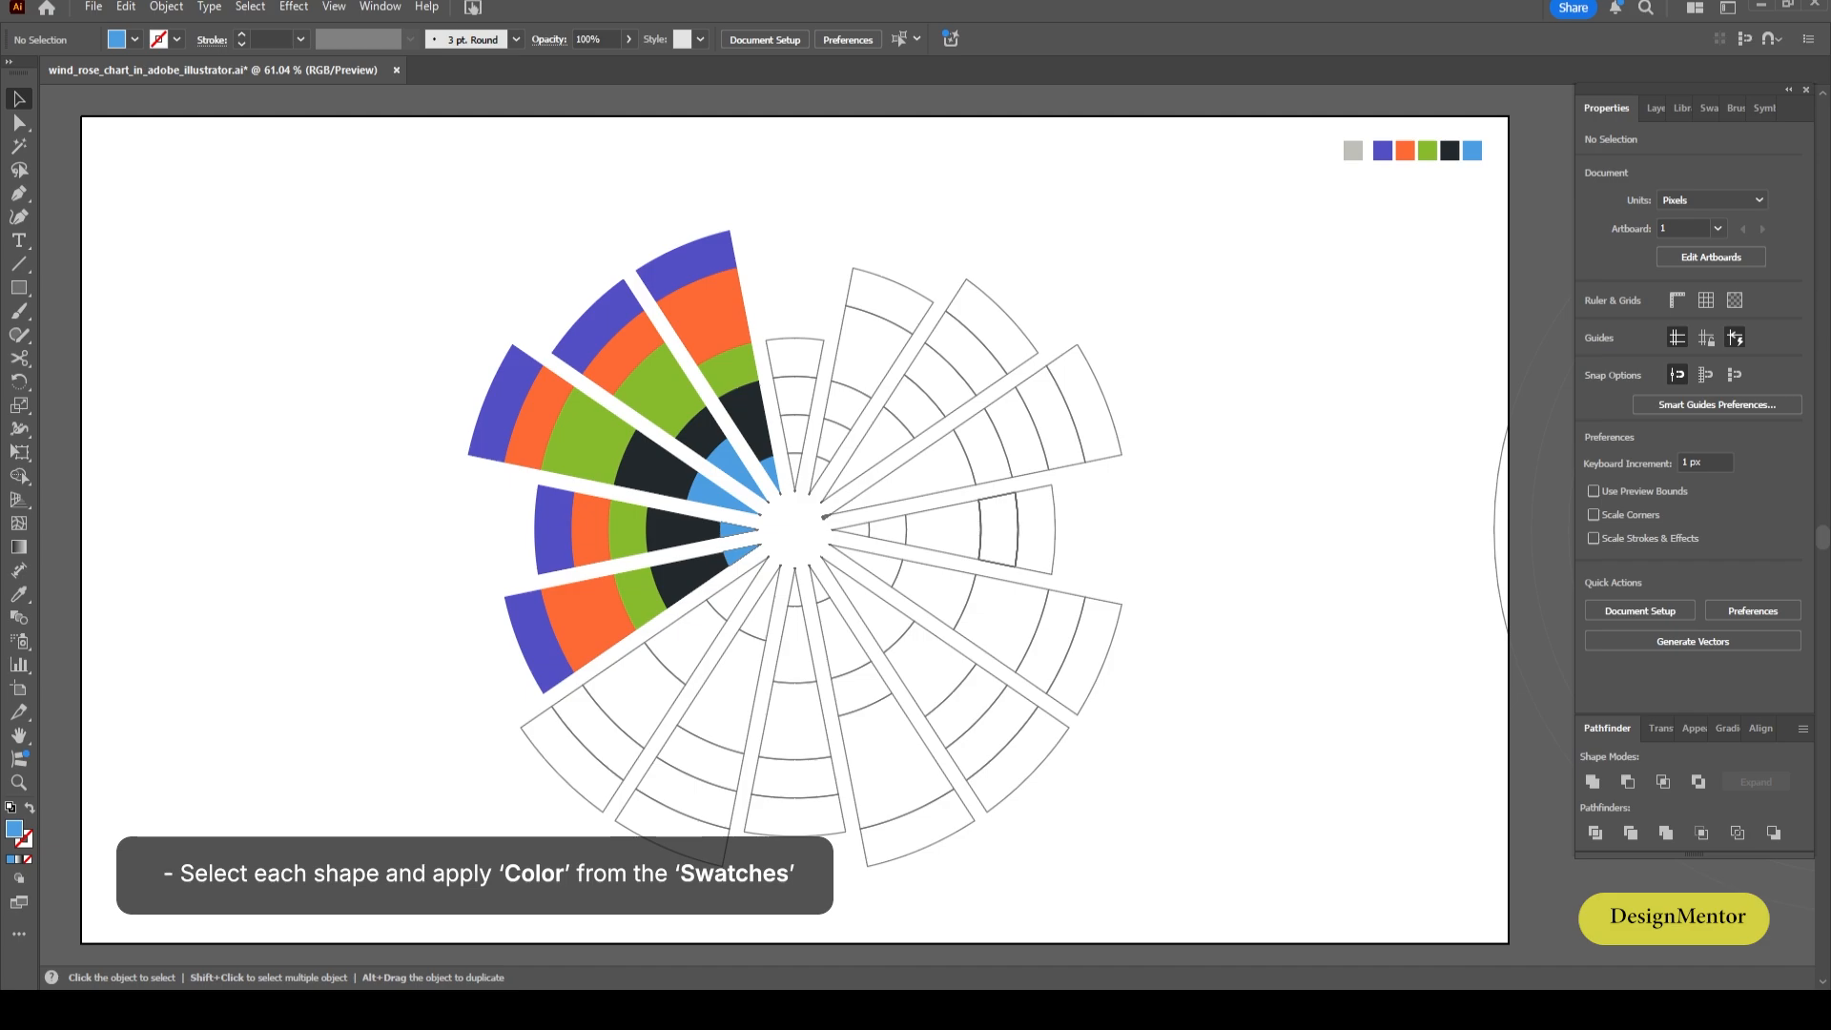
click(558, 769)
key(i)
click(539, 658)
key(v)
click(568, 696)
key(i)
click(580, 641)
key(v)
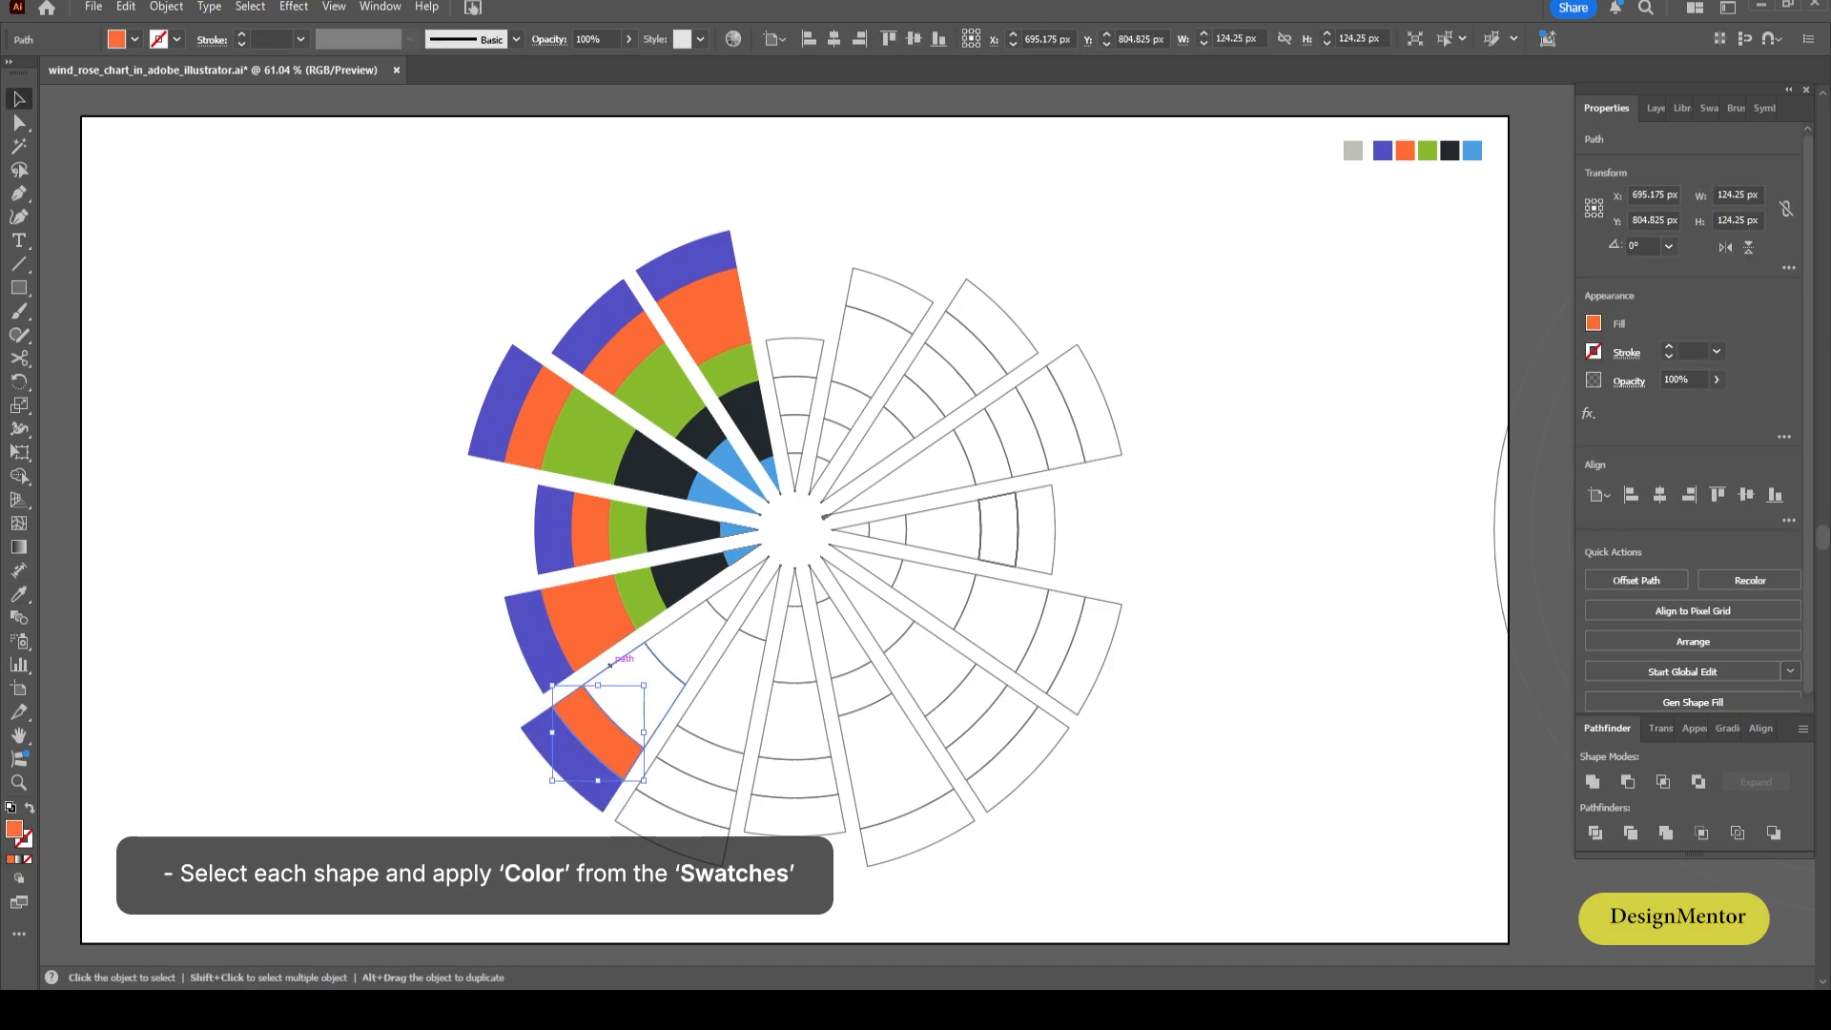
click(610, 665)
key(i)
click(641, 609)
key(v)
Fill the southwest sector's fourth and innermost segments with black and blue sampled from the west-southwest sector.
click(692, 609)
key(i)
click(681, 582)
key(v)
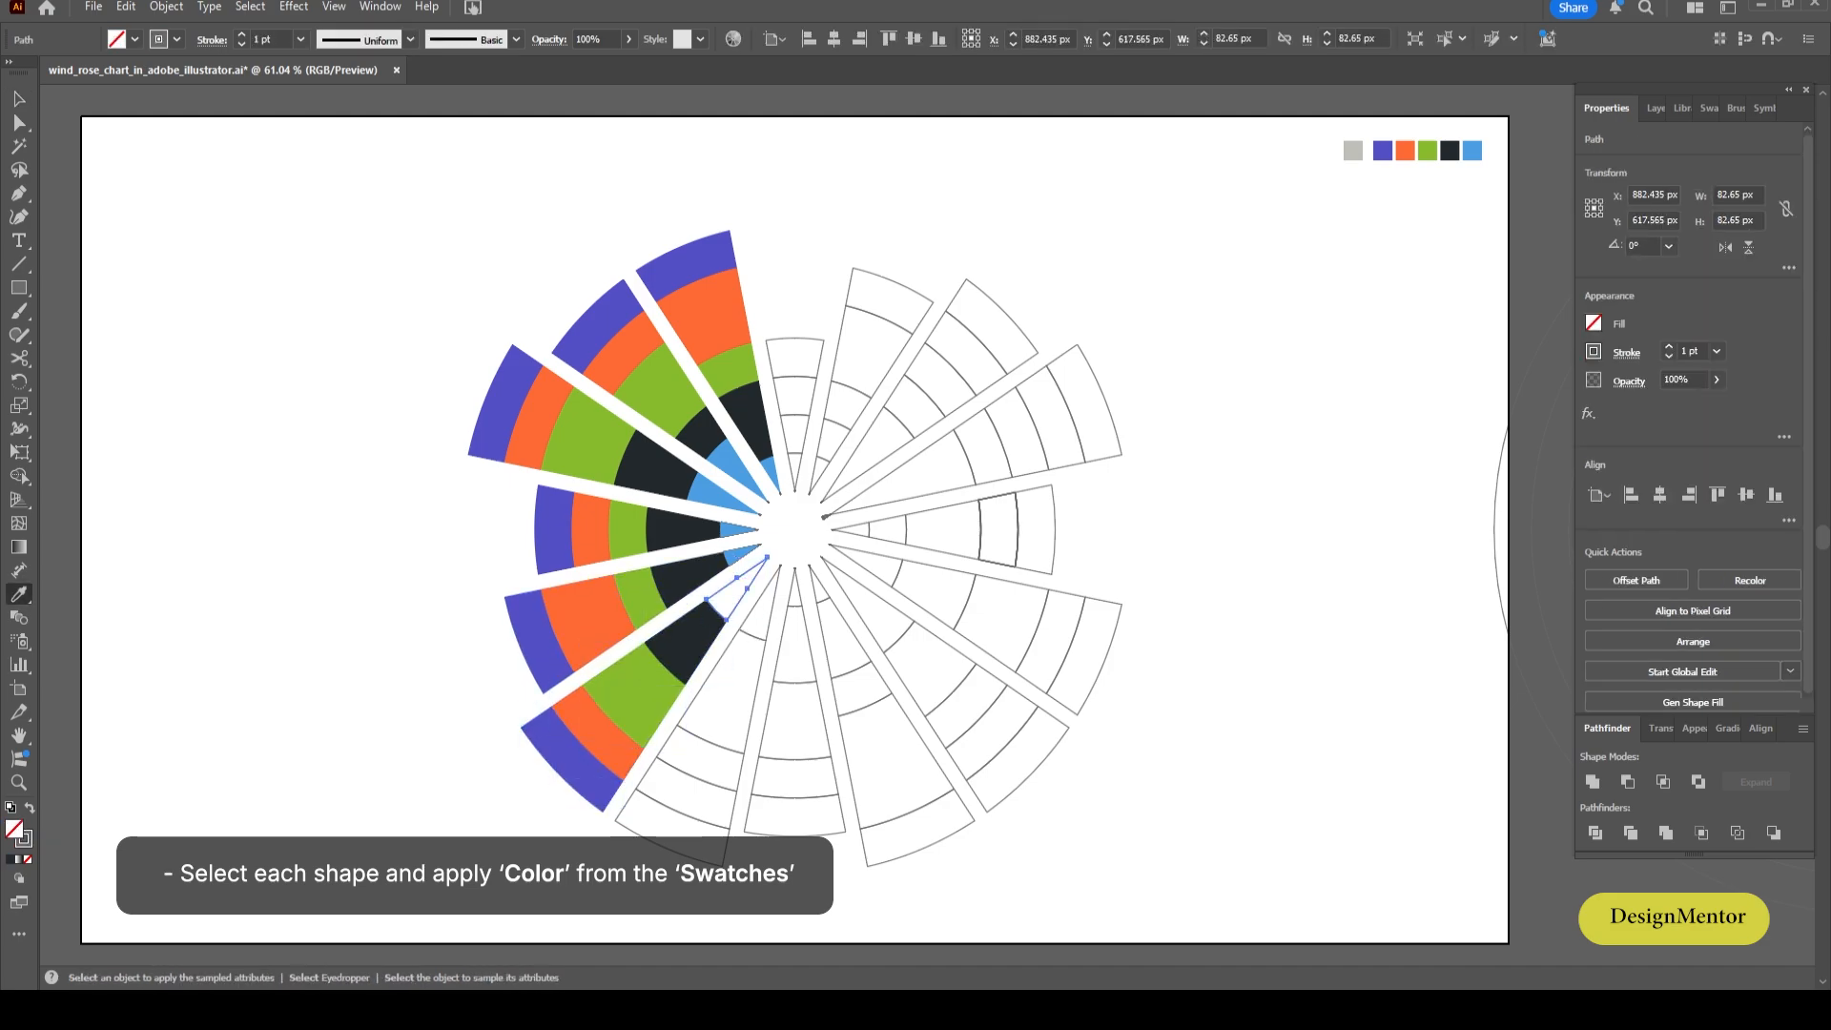
click(738, 555)
key(v)
Fill the south-southwest sector's outer three segments, from the rim inward, with purple, orange and green sampled from the southwest sector.
click(667, 819)
click(666, 848)
key(i)
click(596, 780)
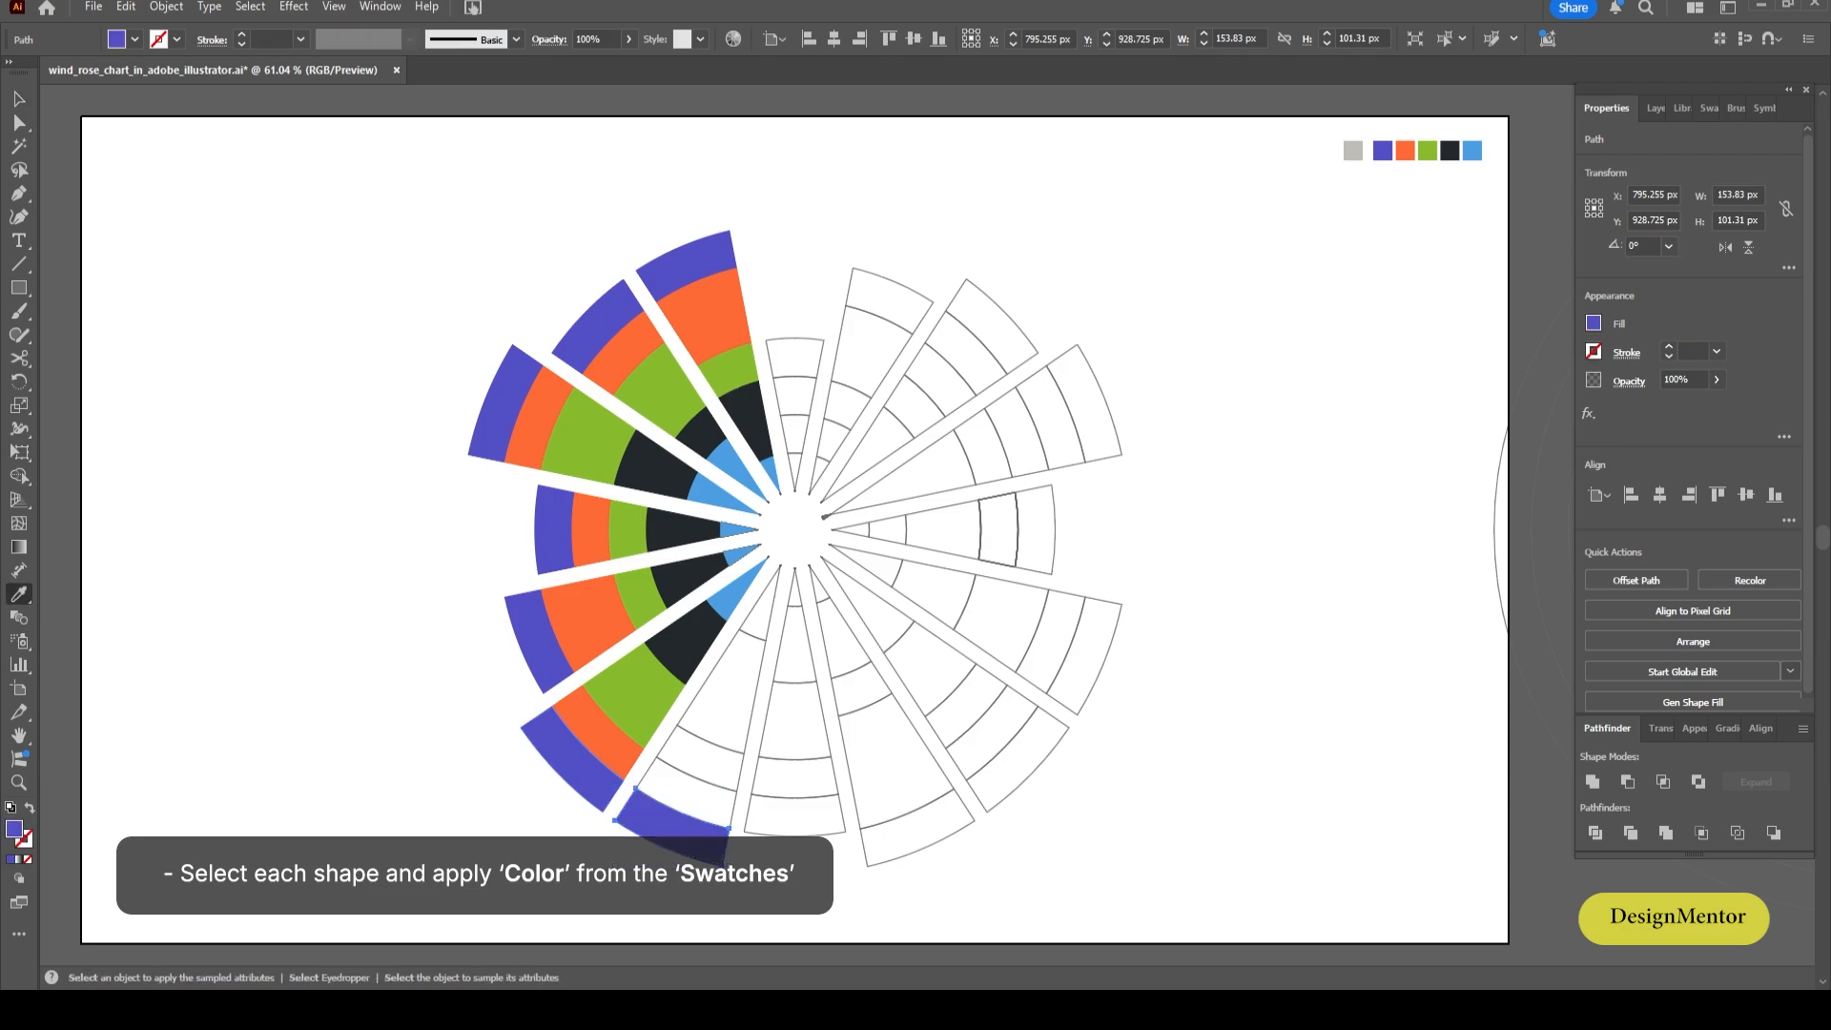
key(v)
click(648, 773)
key(i)
click(618, 746)
key(v)
click(668, 743)
key(i)
click(646, 712)
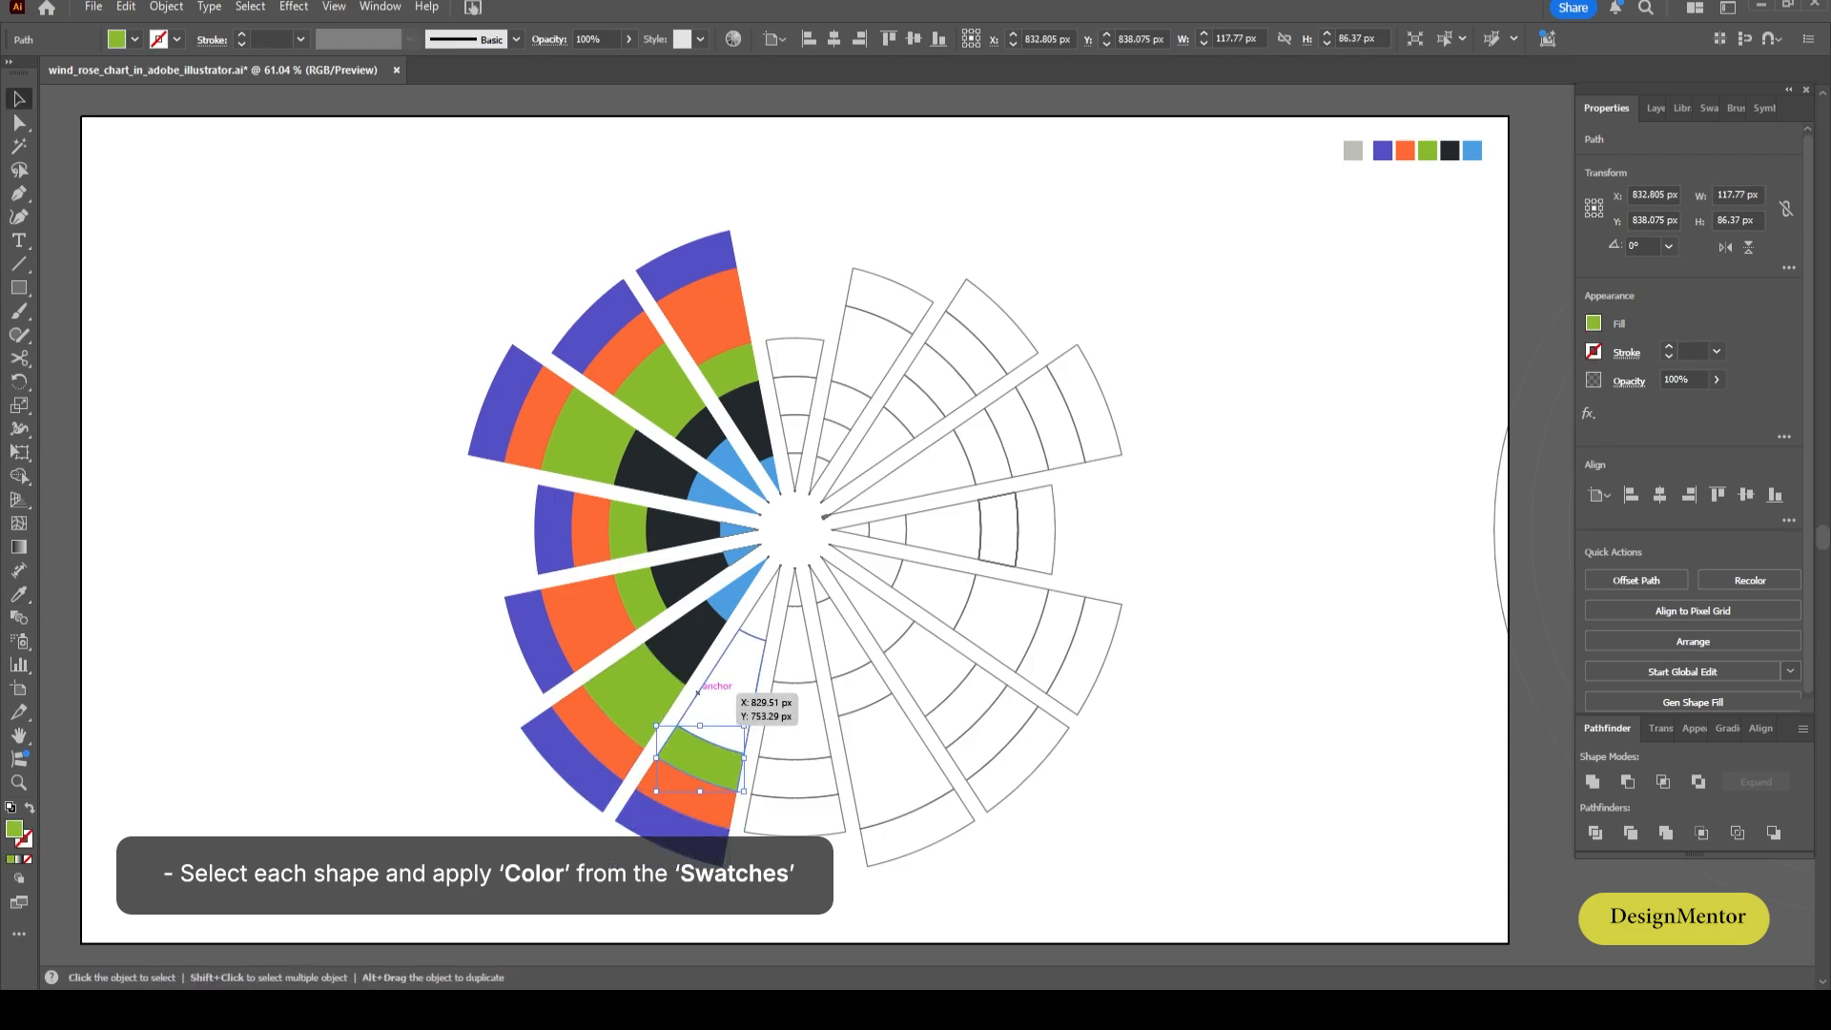
Fill the south-southwest sector's fourth and innermost segments with black and blue sampled from the southwest sector.
click(698, 694)
key(i)
click(685, 655)
key(v)
click(762, 594)
key(i)
click(740, 589)
key(v)
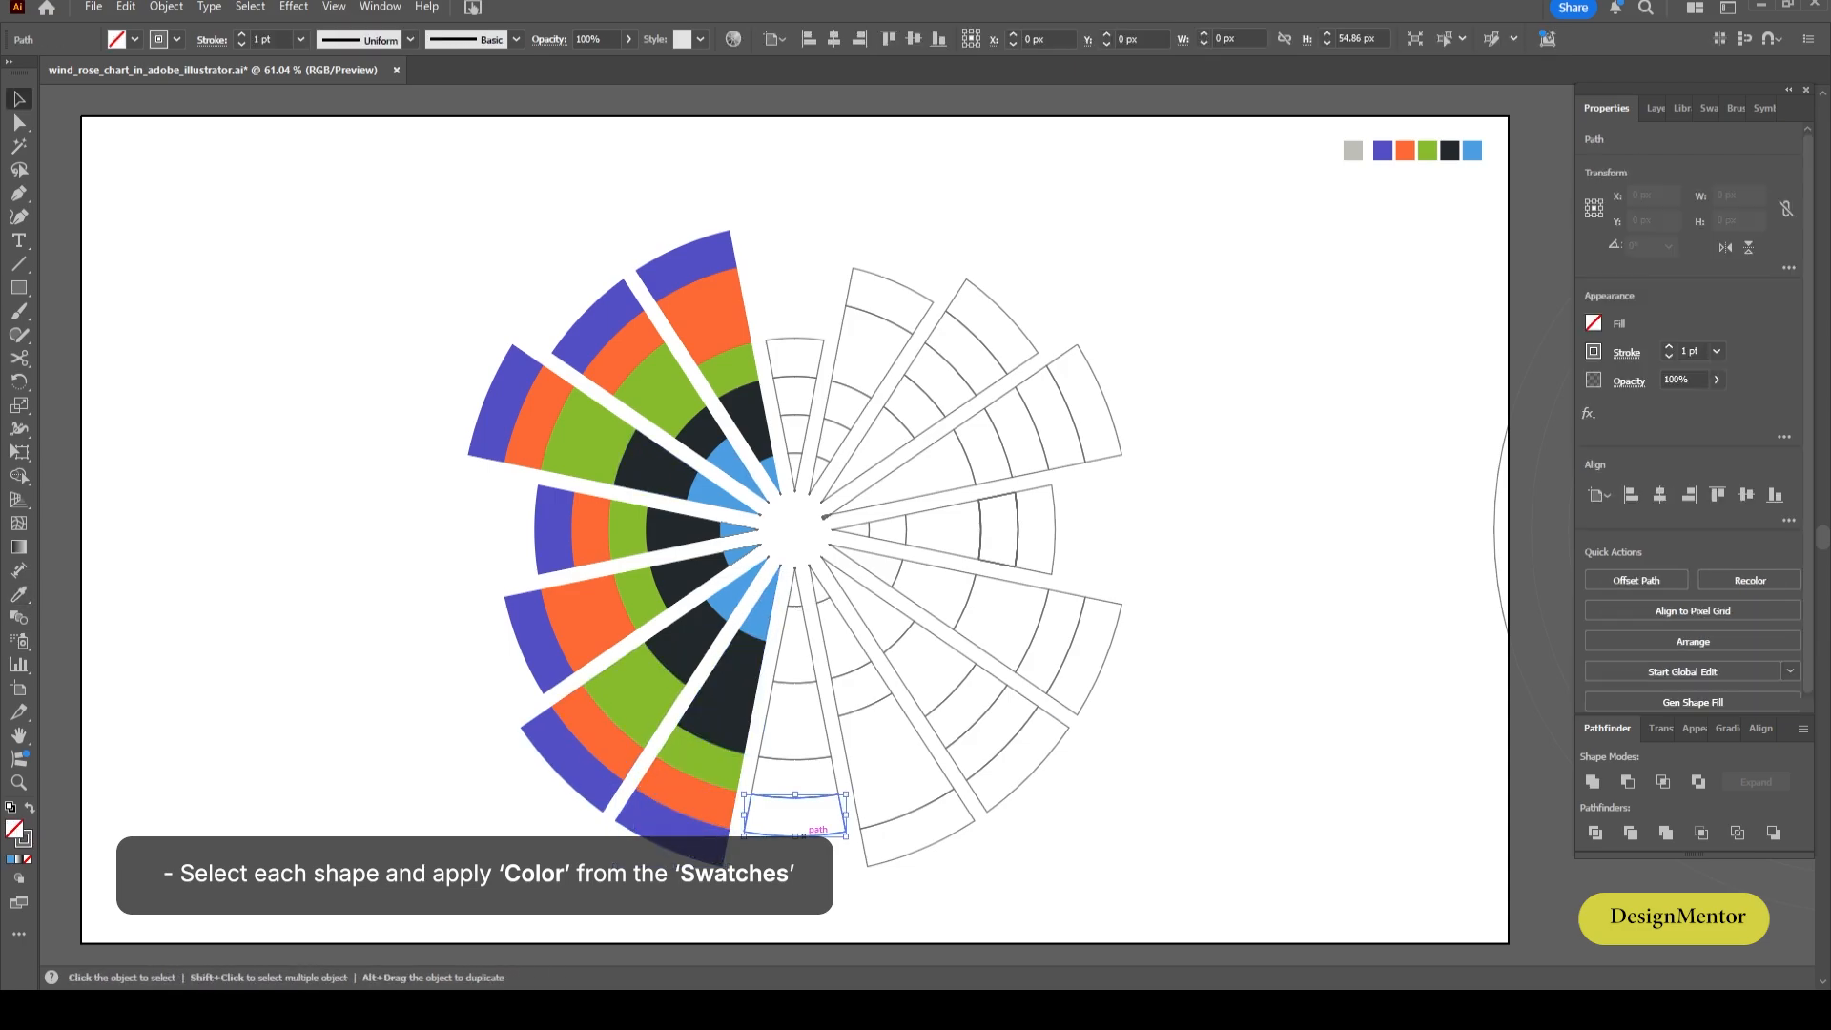
Fill the south sector's outer three segments, from the rim inward, with purple, orange and green sampled from the south-southwest sector.
key(i)
click(717, 840)
key(v)
click(796, 778)
key(i)
click(721, 807)
key(v)
click(795, 722)
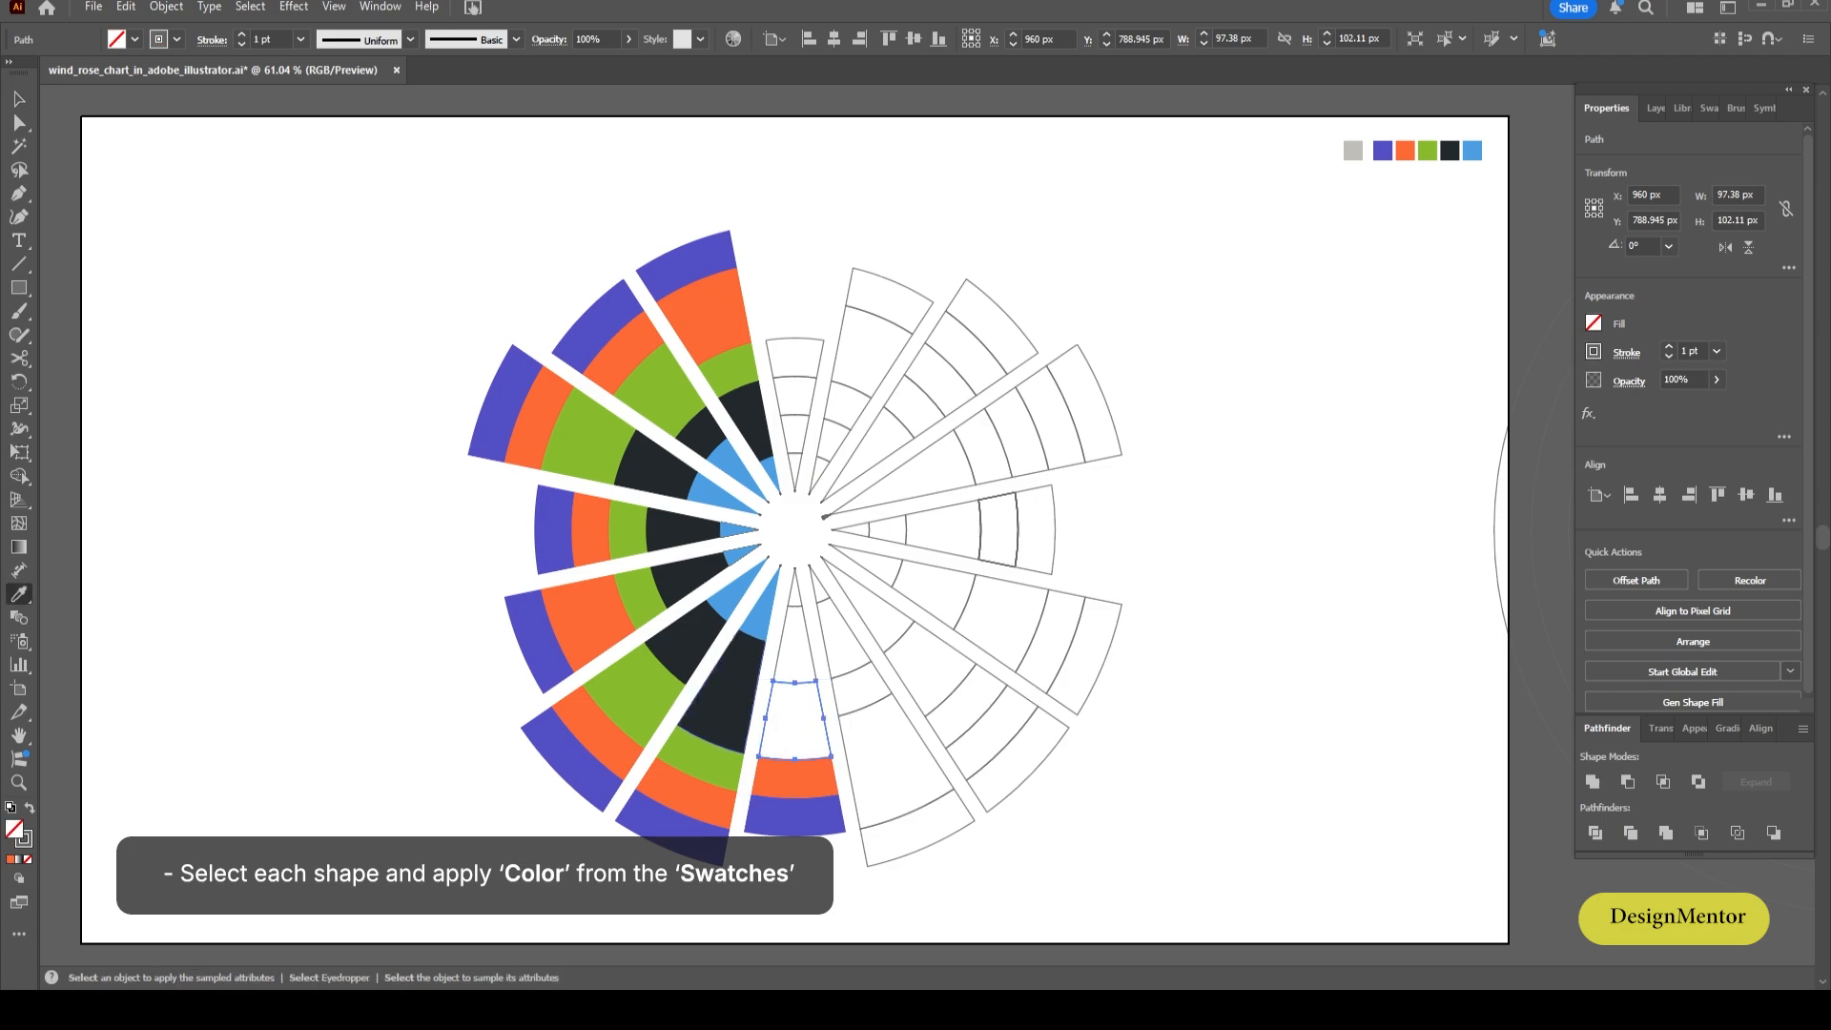
click(708, 761)
key(v)
Fill the south sector's fourth and innermost segments with black and blue sampled from the south-southwest sector.
click(781, 645)
key(i)
click(730, 693)
key(v)
click(791, 593)
key(i)
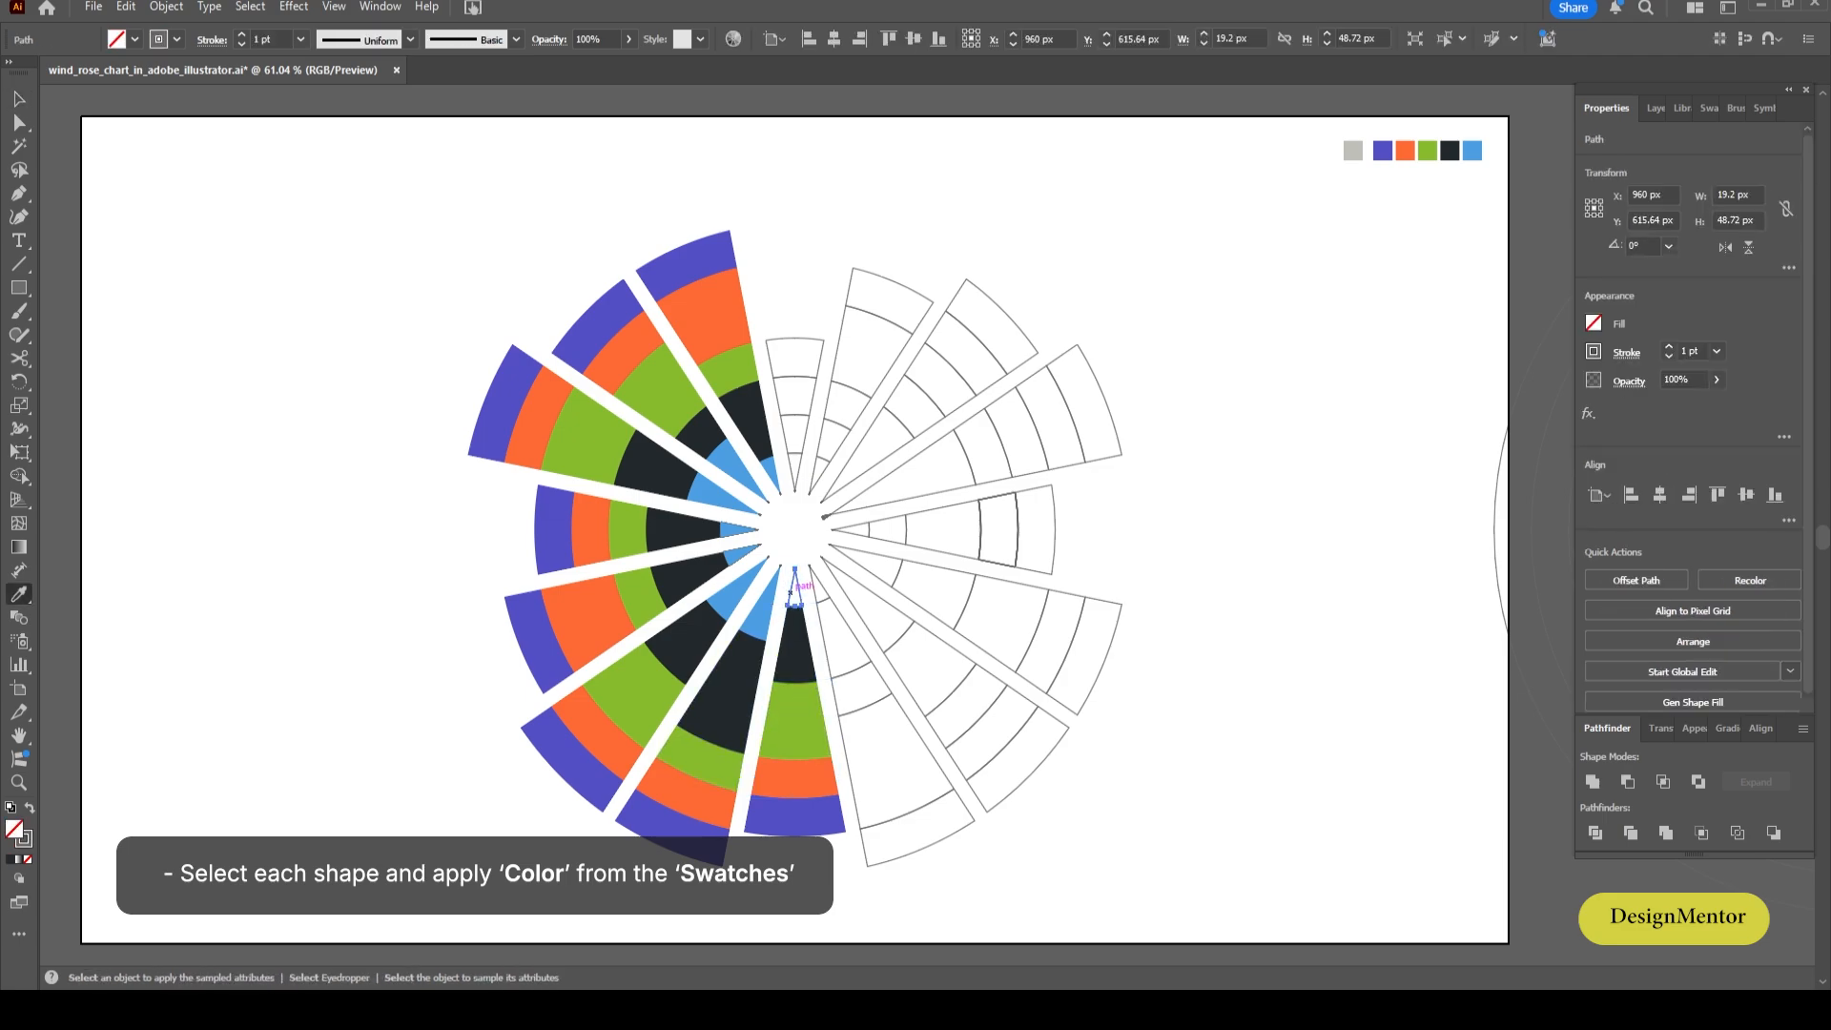
click(762, 618)
key(v)
Fill the south-southeast sector's outer three segments, from the rim inward, with purple, orange and green sampled from the south sector.
click(902, 892)
click(921, 850)
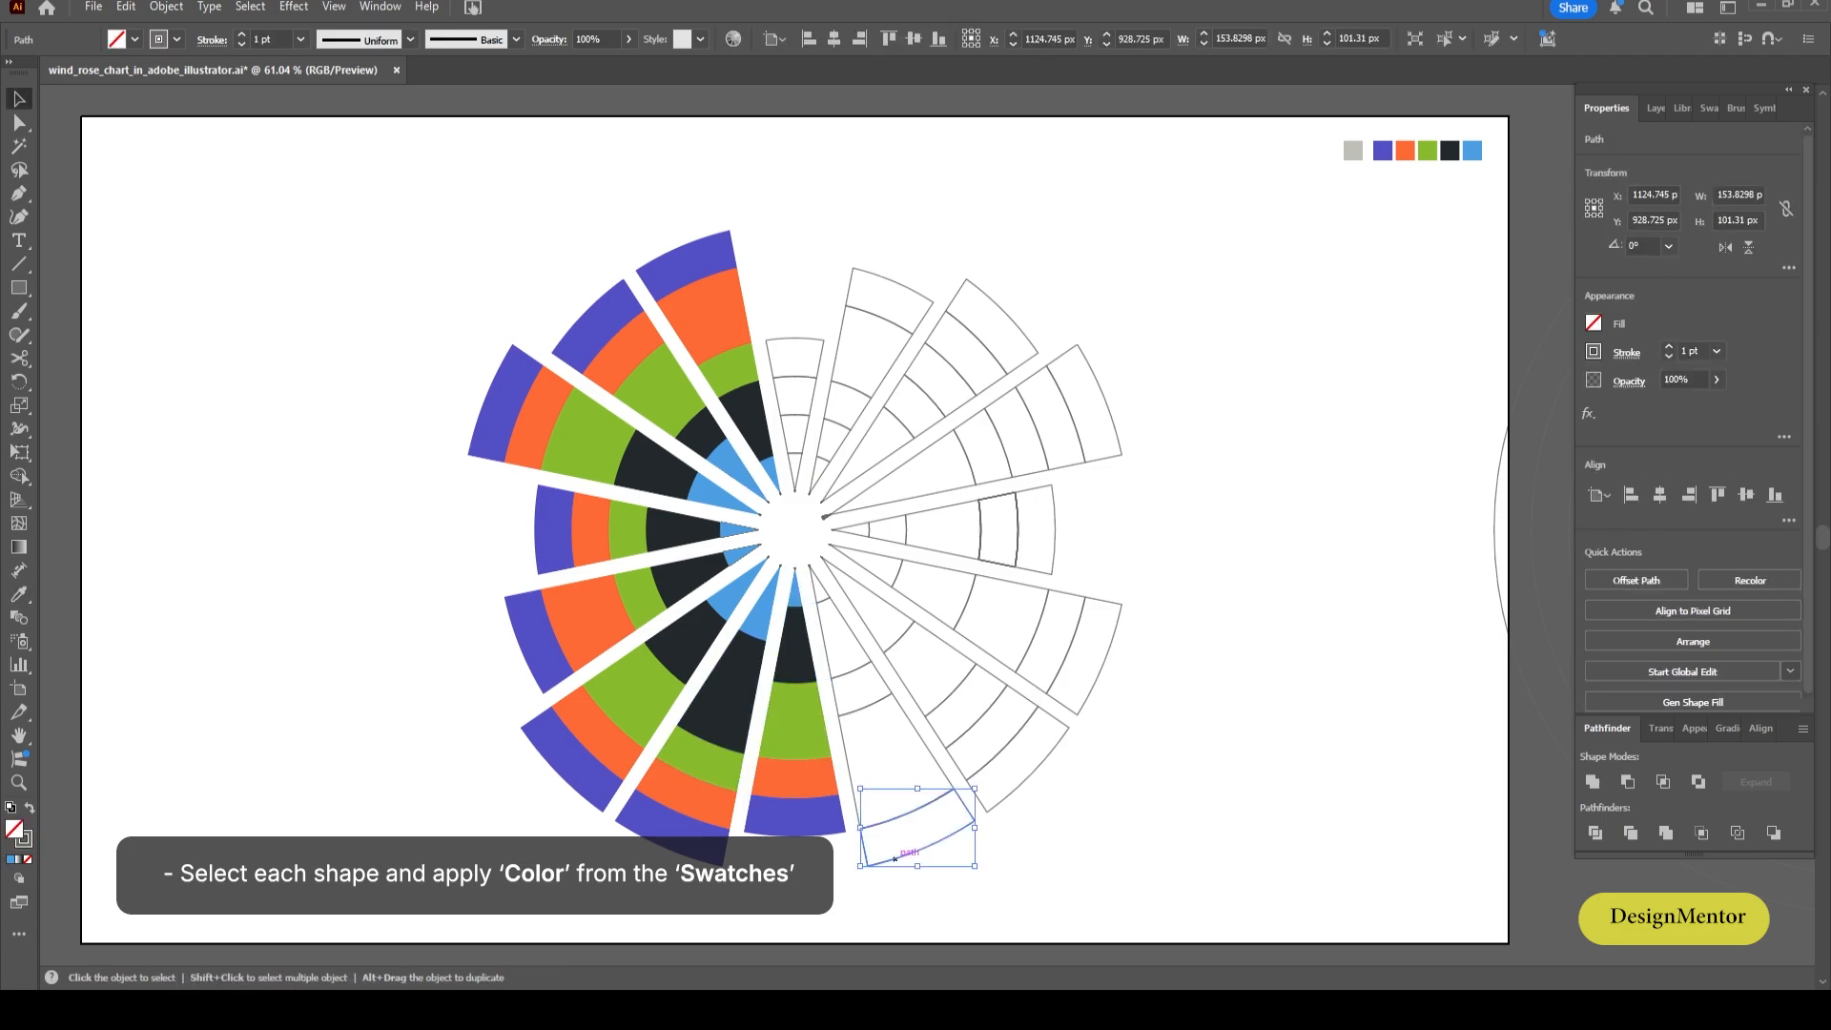
key(i)
click(807, 817)
key(v)
click(902, 758)
key(i)
click(791, 777)
key(v)
click(863, 689)
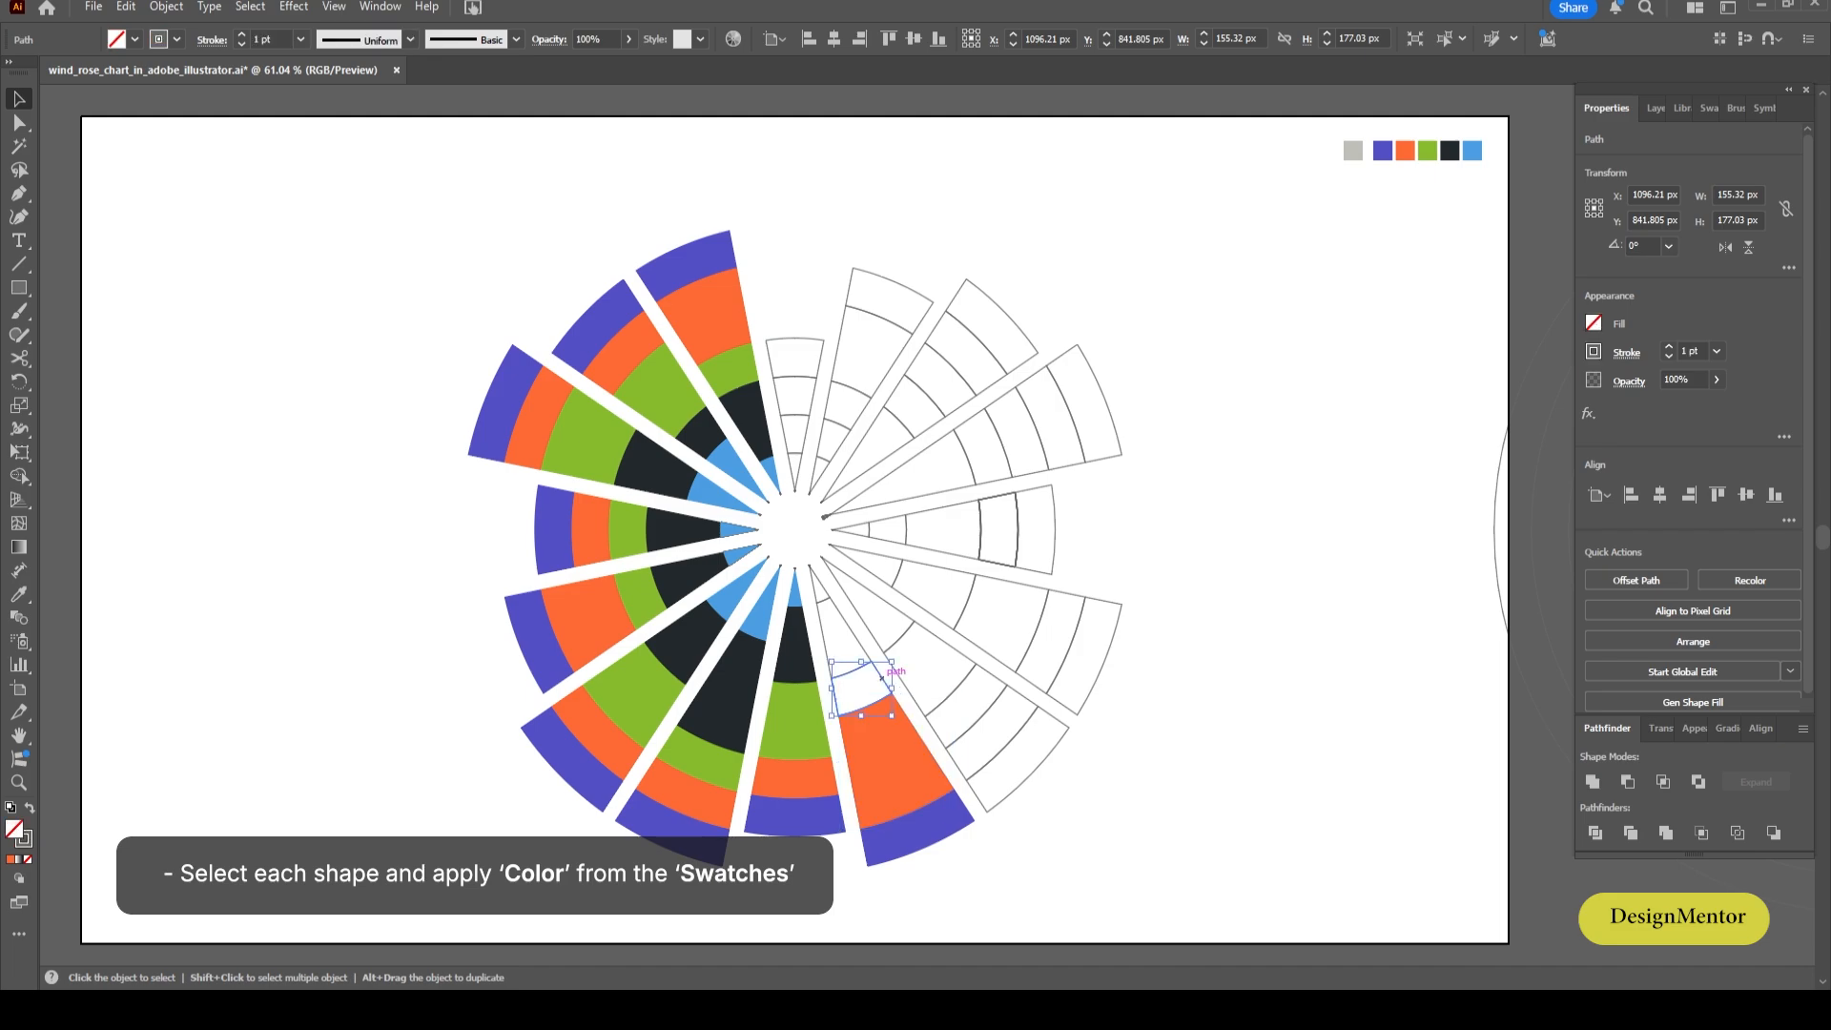
key(i)
click(797, 716)
Fill the south-southeast sector's fourth and innermost segments with black and blue sampled from the south sector.
mouse_move(817, 625)
mouse_down()
mouse_move(843, 636)
mouse_move(816, 585)
mouse_up()
key(i)
click(799, 638)
key(v)
key(i)
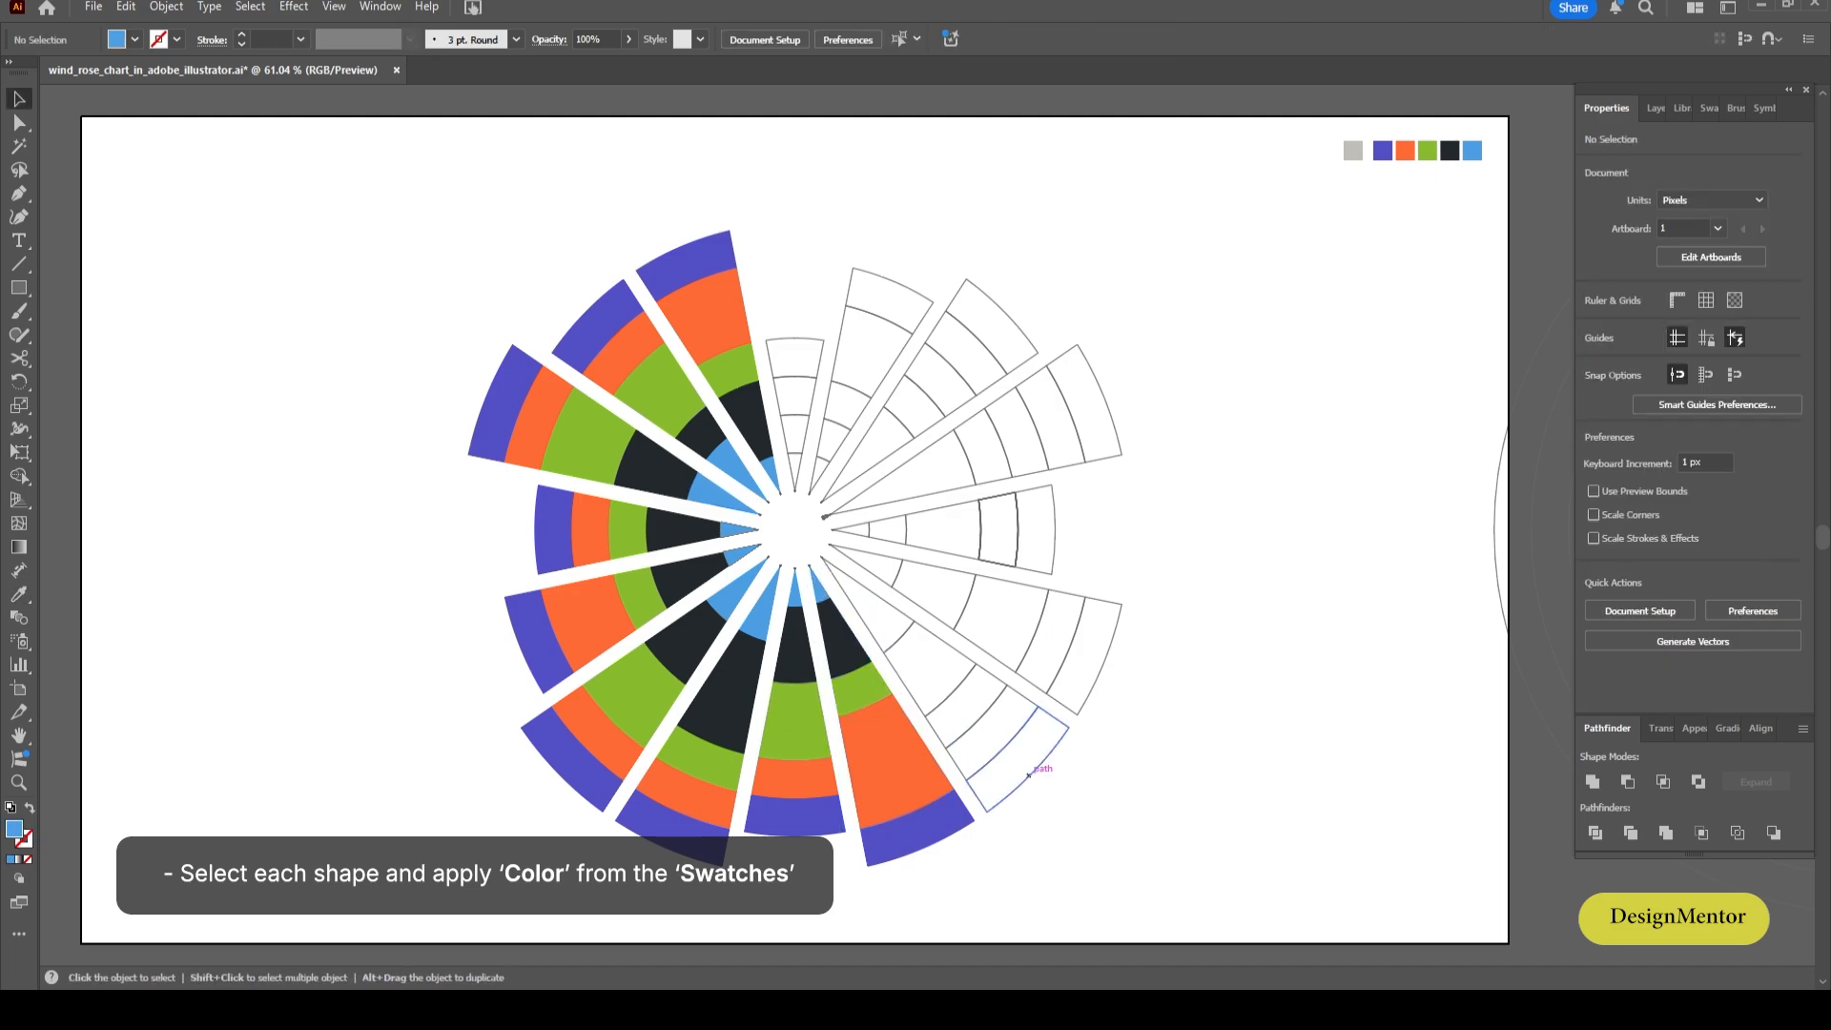
Fill the southeast sector's outer three segments, from the rim inward, with purple, orange and green sampled from the south-southeast sector.
click(1029, 775)
key(i)
click(954, 811)
key(v)
click(961, 771)
click(957, 765)
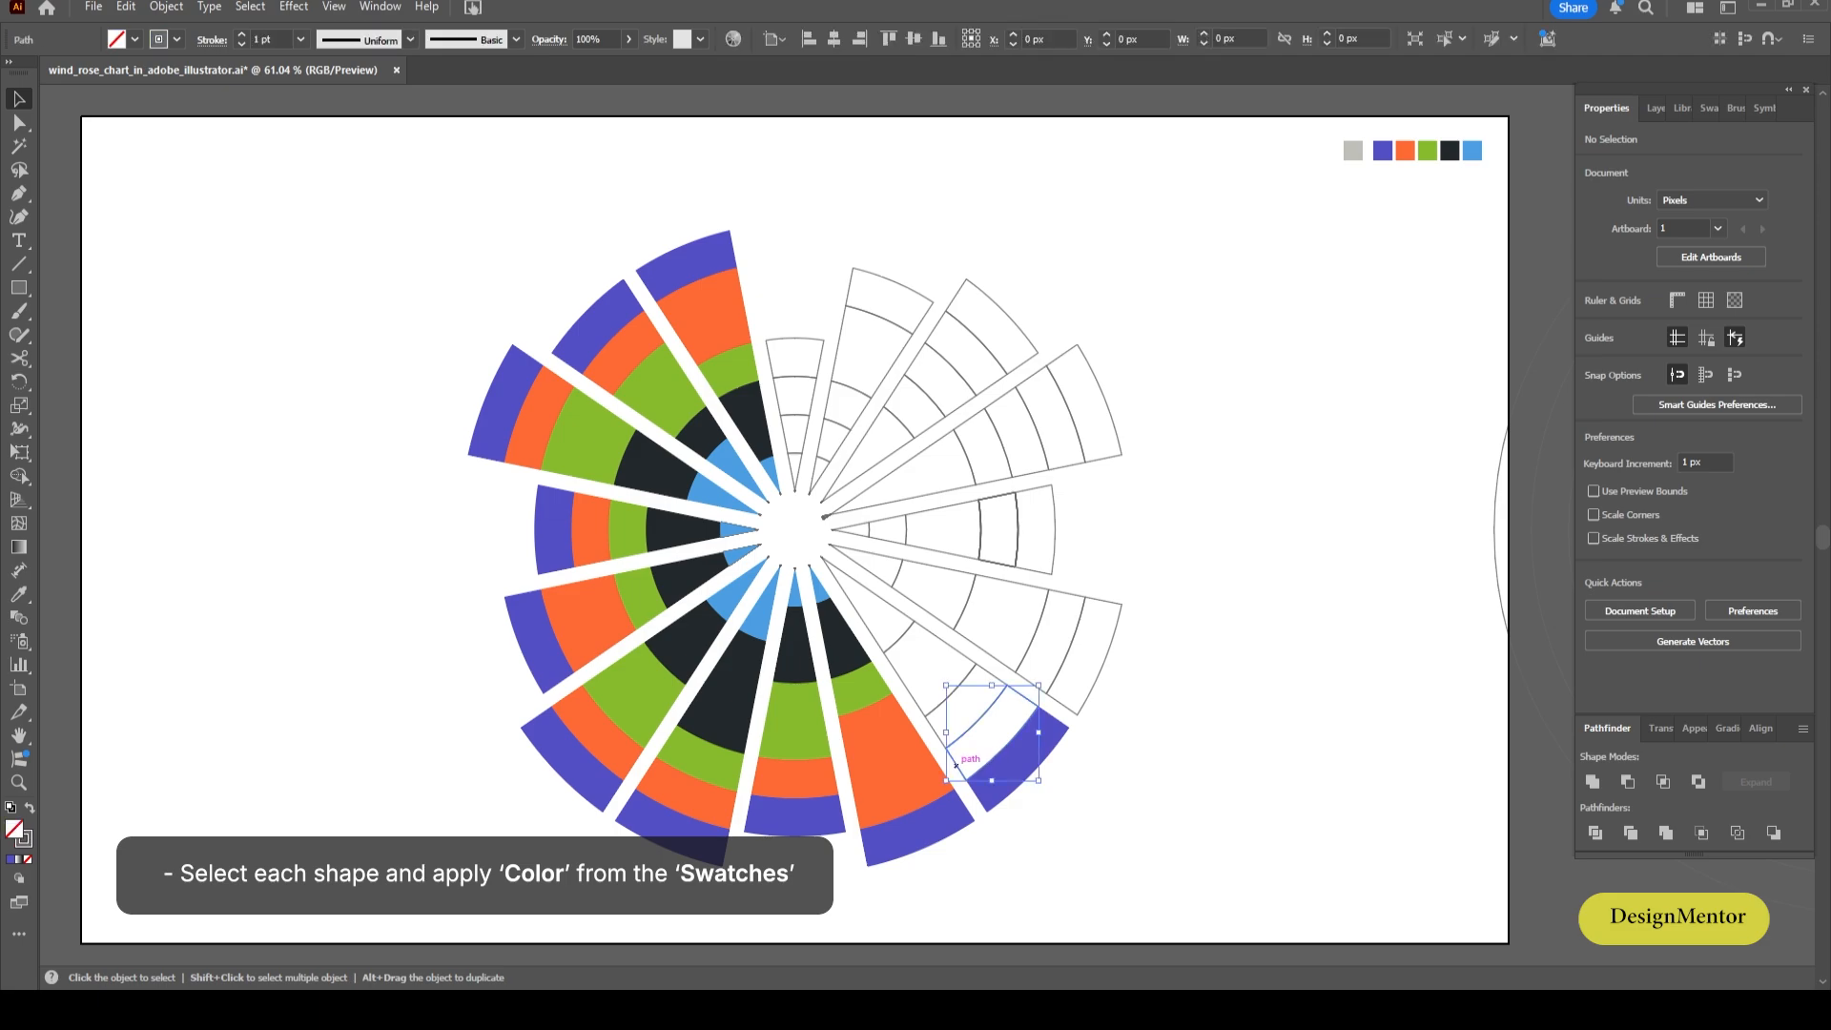
key(i)
click(930, 775)
key(b)
key(v)
click(936, 735)
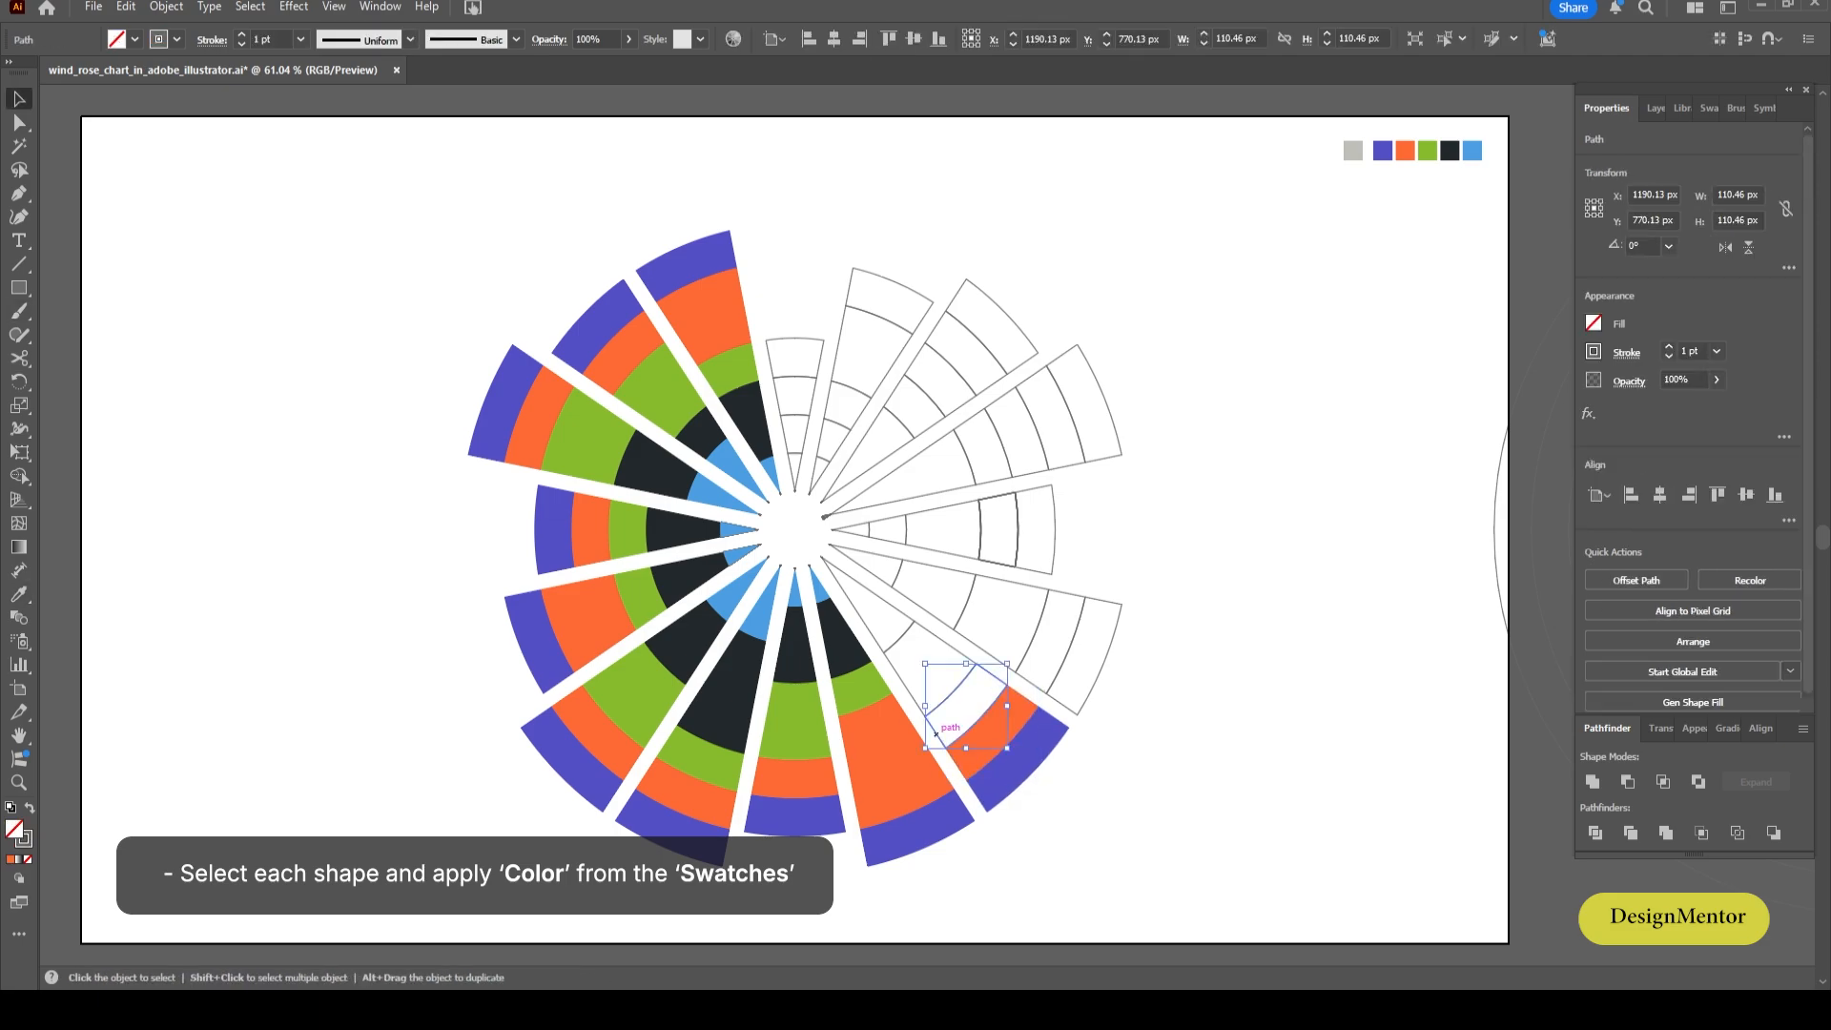
key(i)
click(873, 689)
key(v)
Fill the southeast sector's fourth and innermost segments with black and blue sampled from the south-southeast sector.
click(908, 704)
click(900, 678)
key(i)
click(848, 649)
key(v)
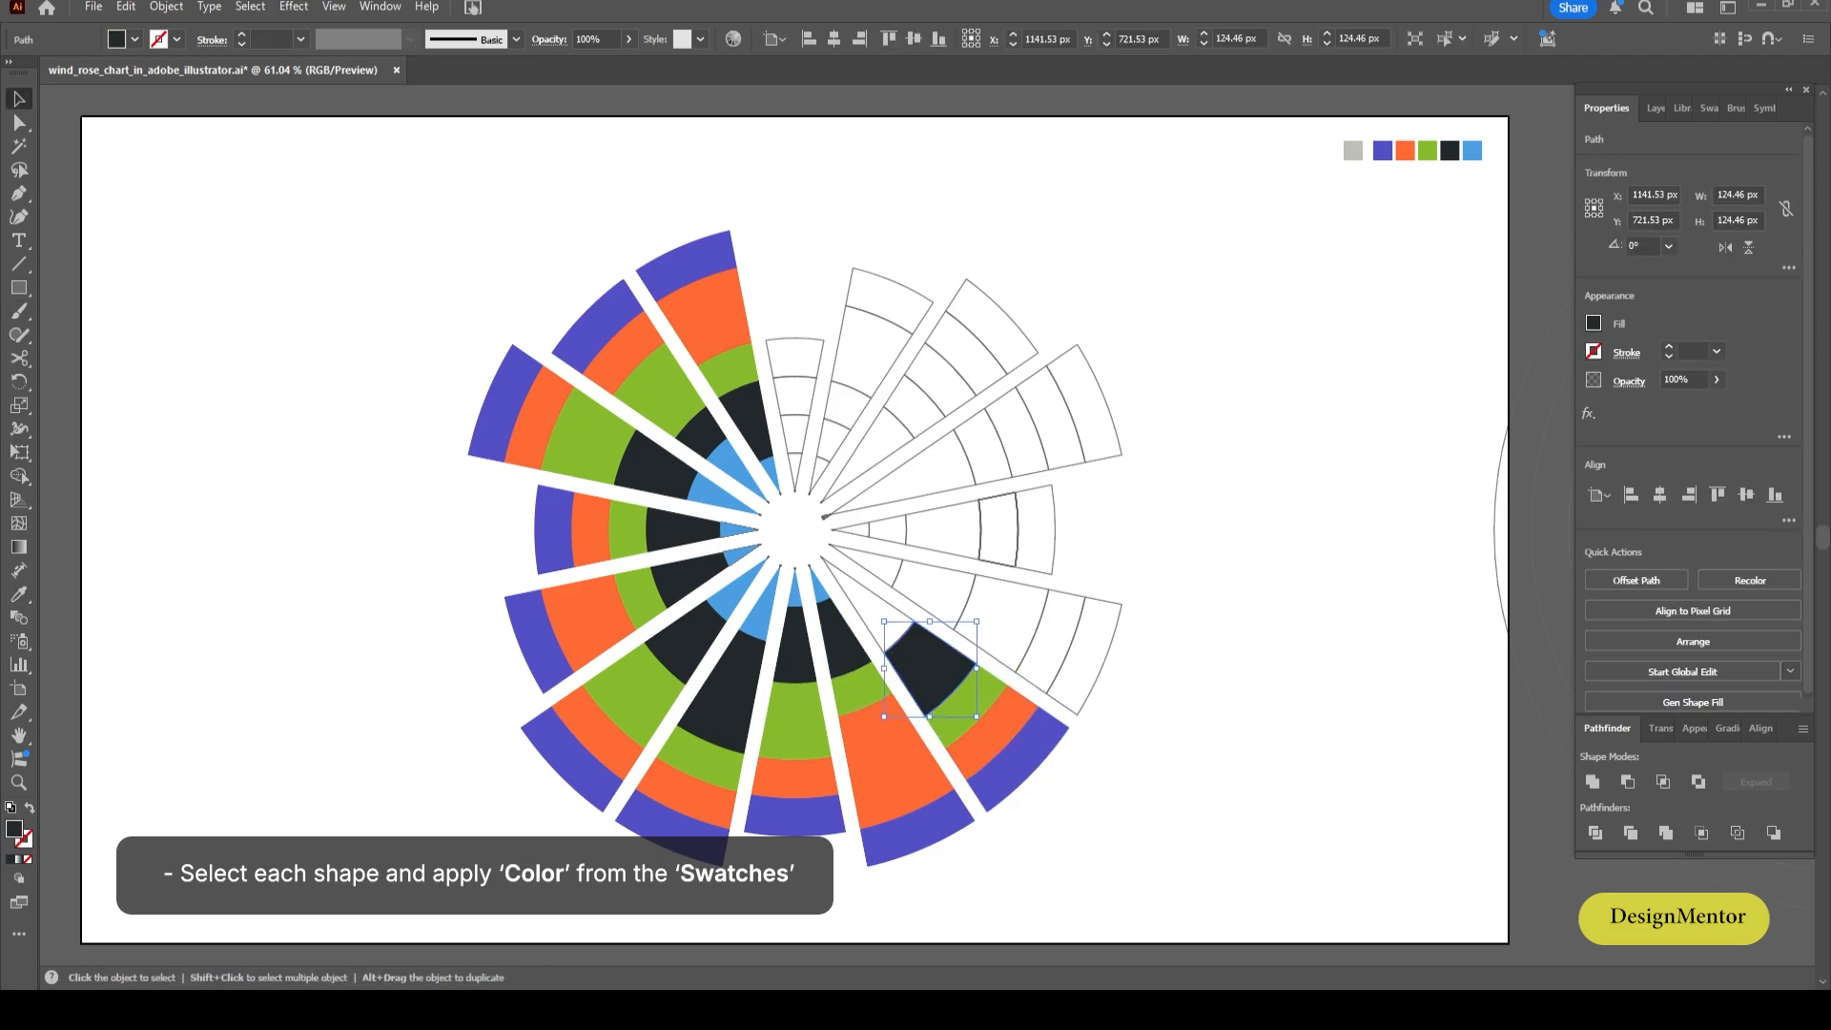
click(874, 653)
click(887, 605)
key(i)
click(818, 592)
key(v)
click(933, 622)
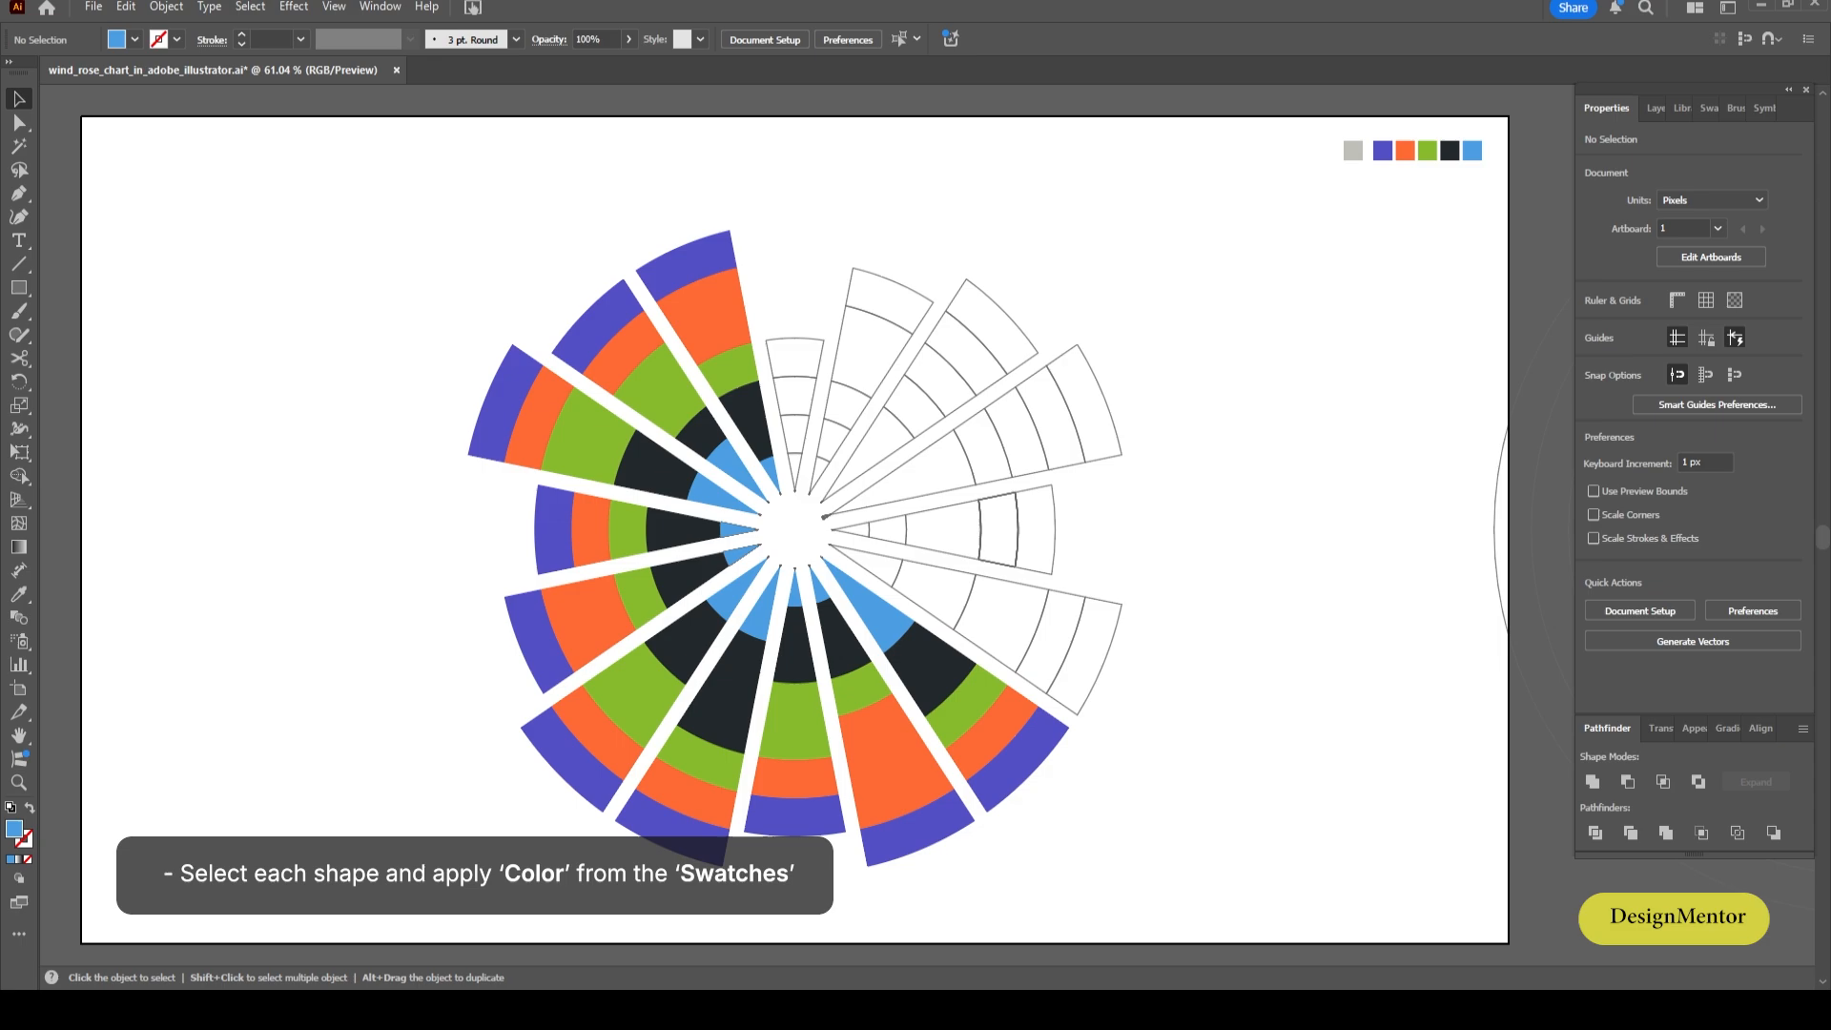
Fill the east-southeast sector's outer three segments, from the rim inward, with purple, orange and green sampled from the southeast sector.
click(1095, 683)
key(i)
click(1034, 743)
key(v)
click(1034, 683)
key(i)
click(1005, 728)
key(v)
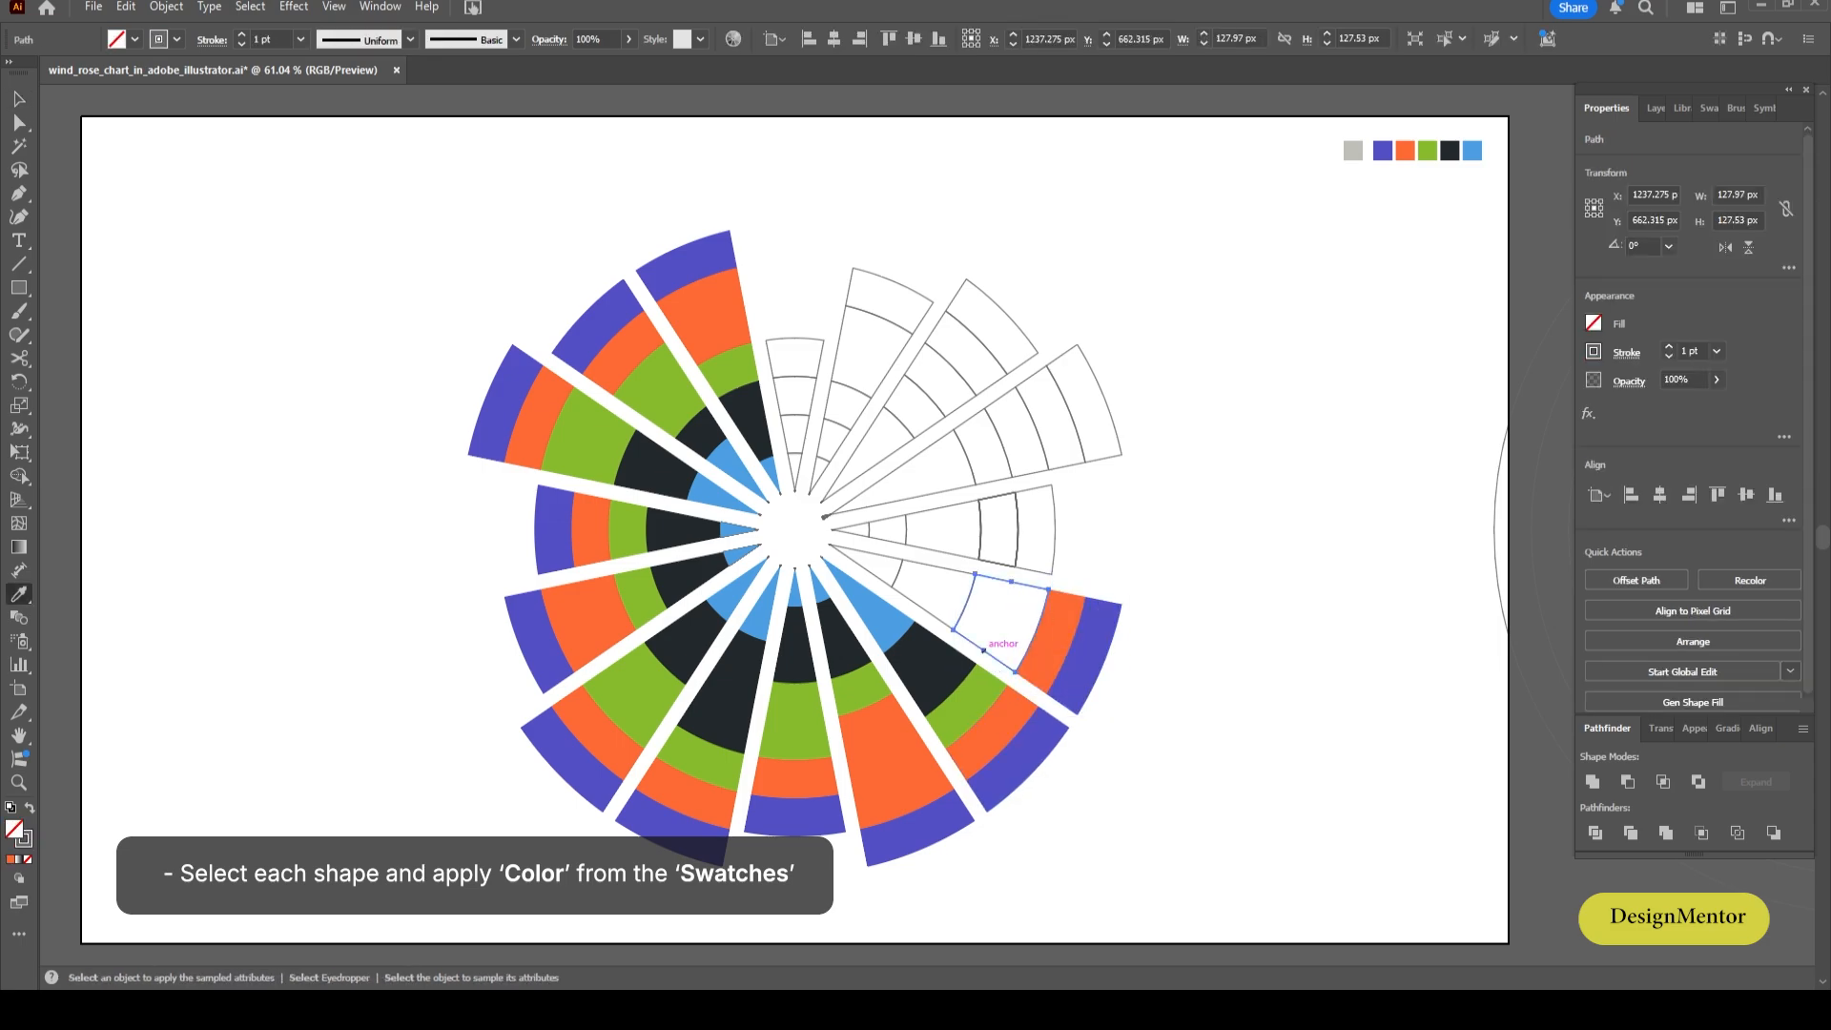
click(950, 684)
key(v)
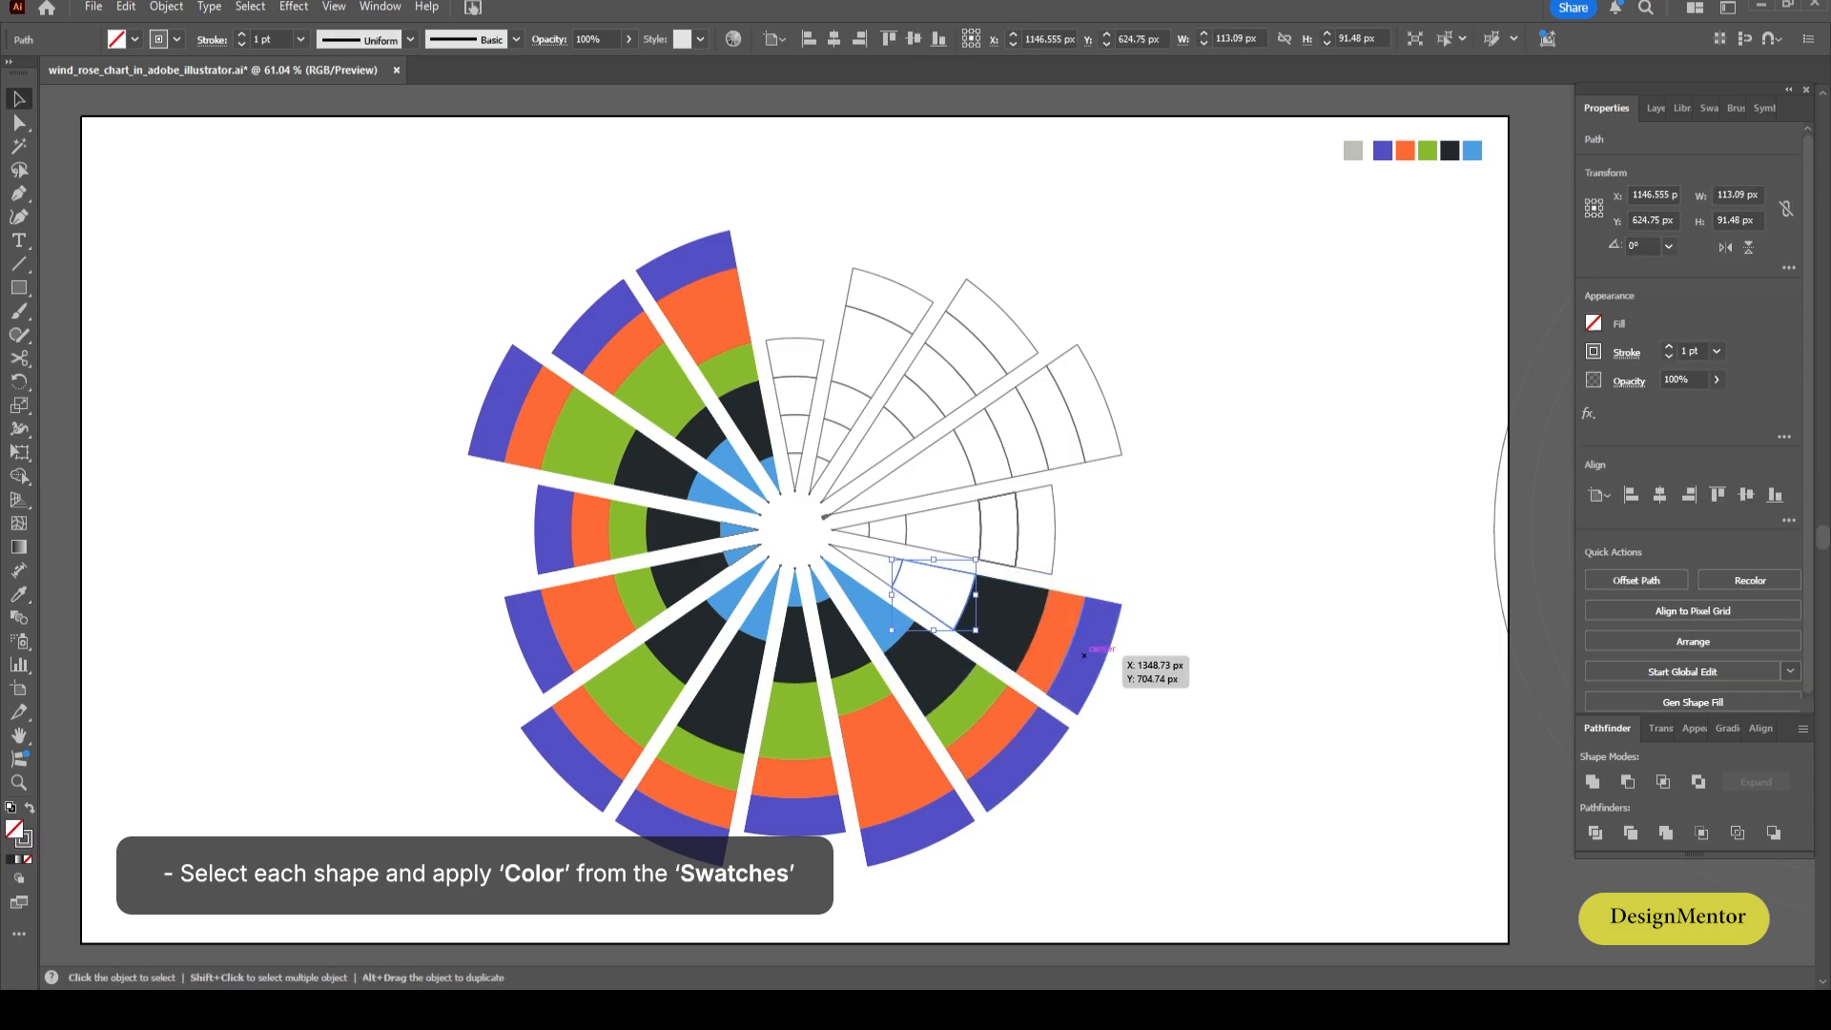
key(i)
click(968, 704)
key(v)
Fill the east-southeast sector's fourth and innermost segments with black and blue sampled from the southeast sector.
click(921, 609)
key(i)
click(931, 669)
key(v)
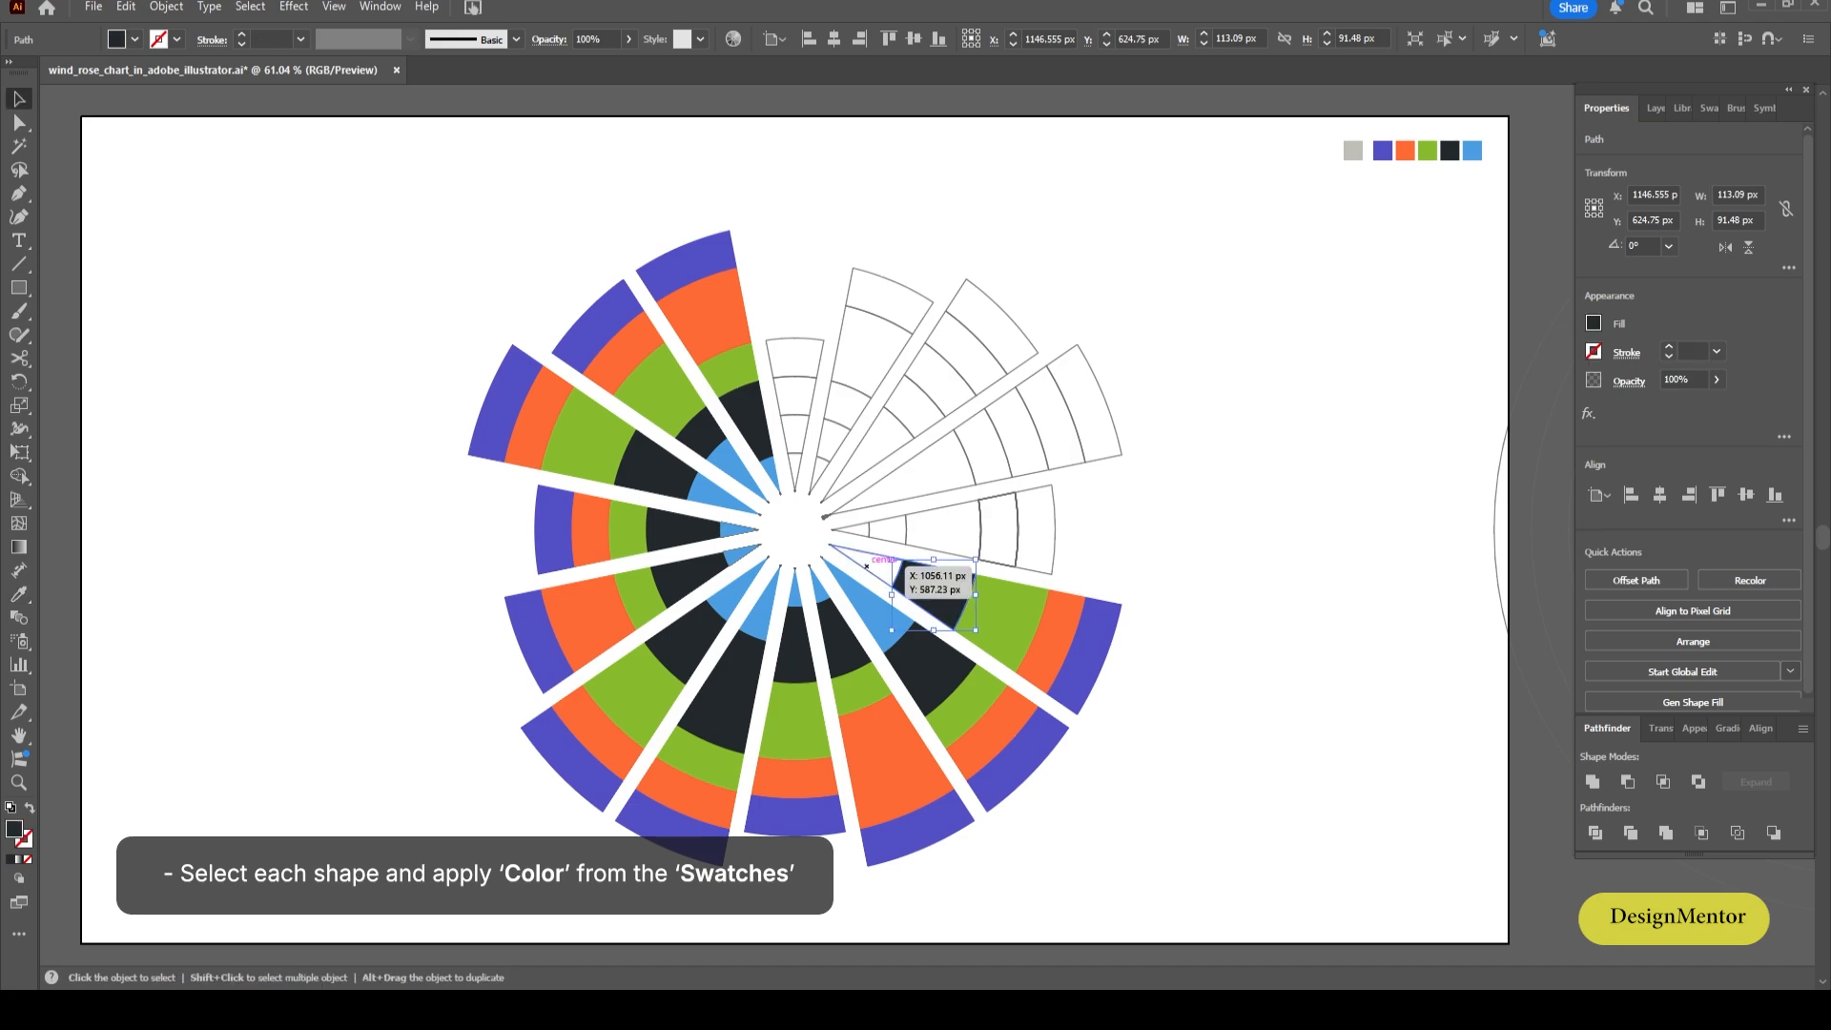
click(897, 571)
key(i)
click(873, 613)
key(v)
click(873, 575)
key(i)
click(870, 606)
key(v)
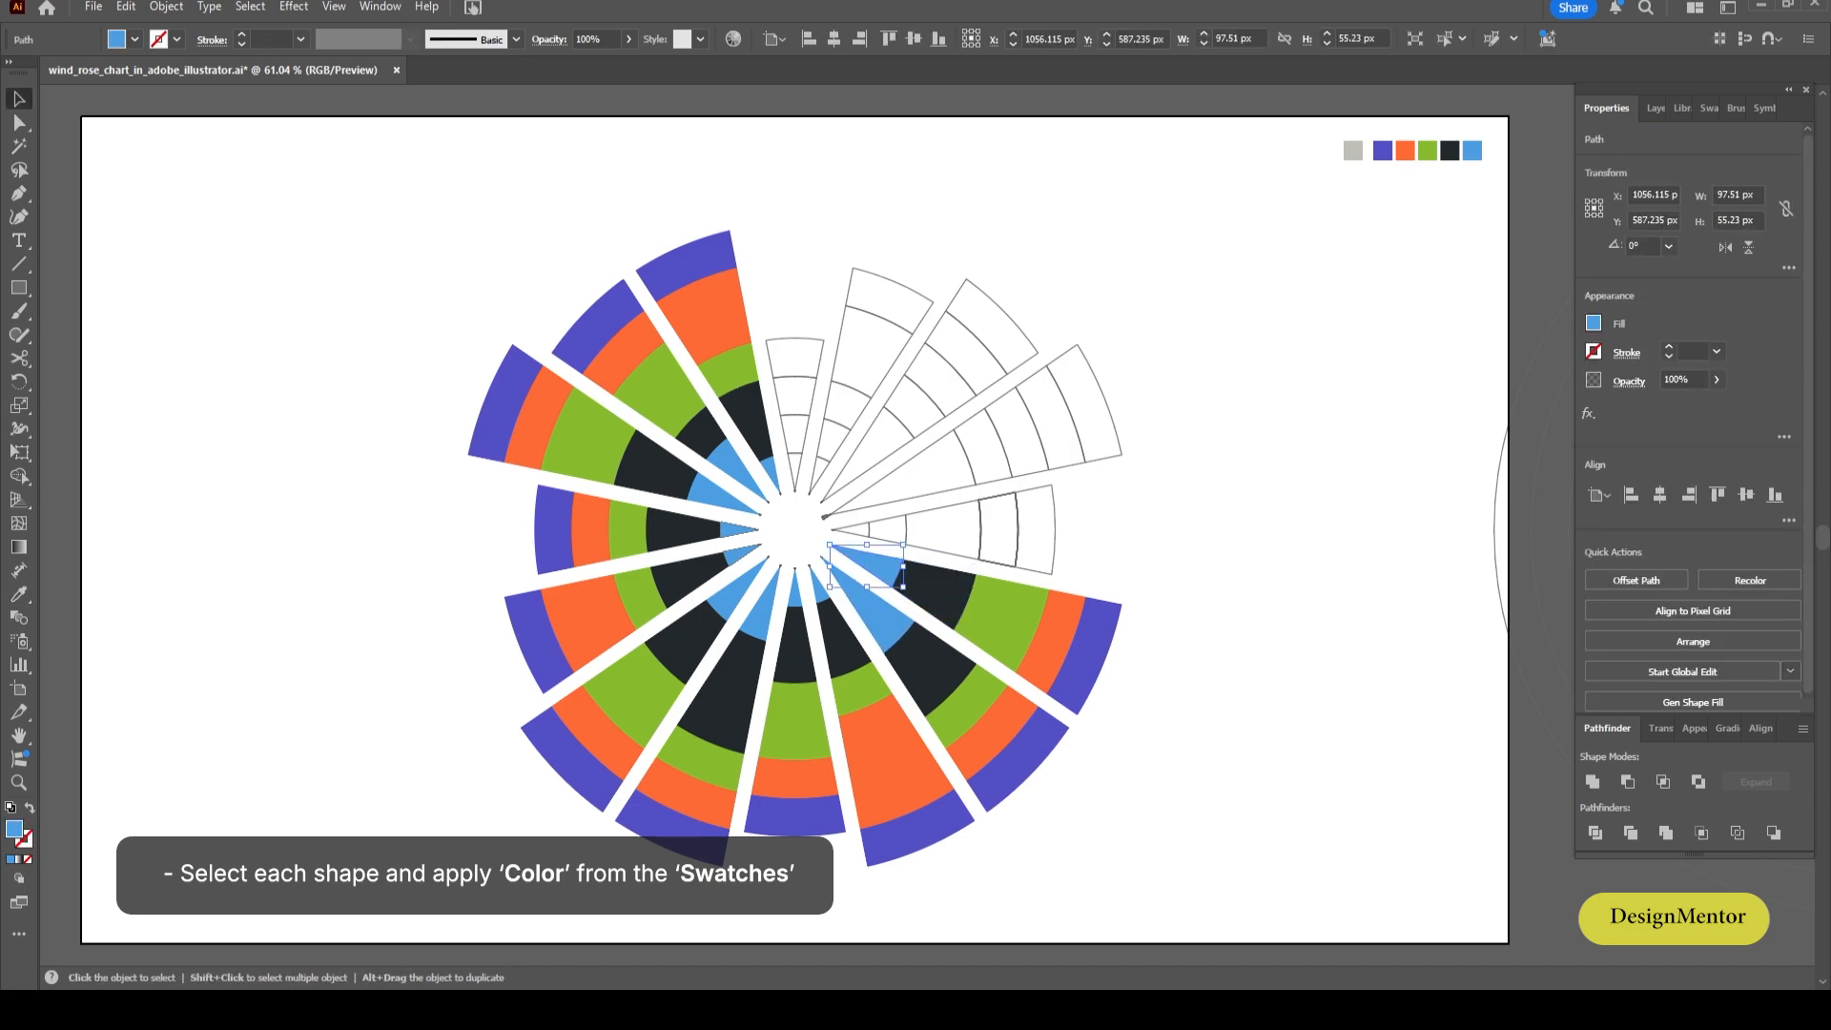
Fill the east sector's outer three segments, from the rim inward, with purple, orange and green sampled from the east-southeast sector.
click(1054, 555)
key(i)
click(1084, 618)
key(v)
click(1001, 565)
key(i)
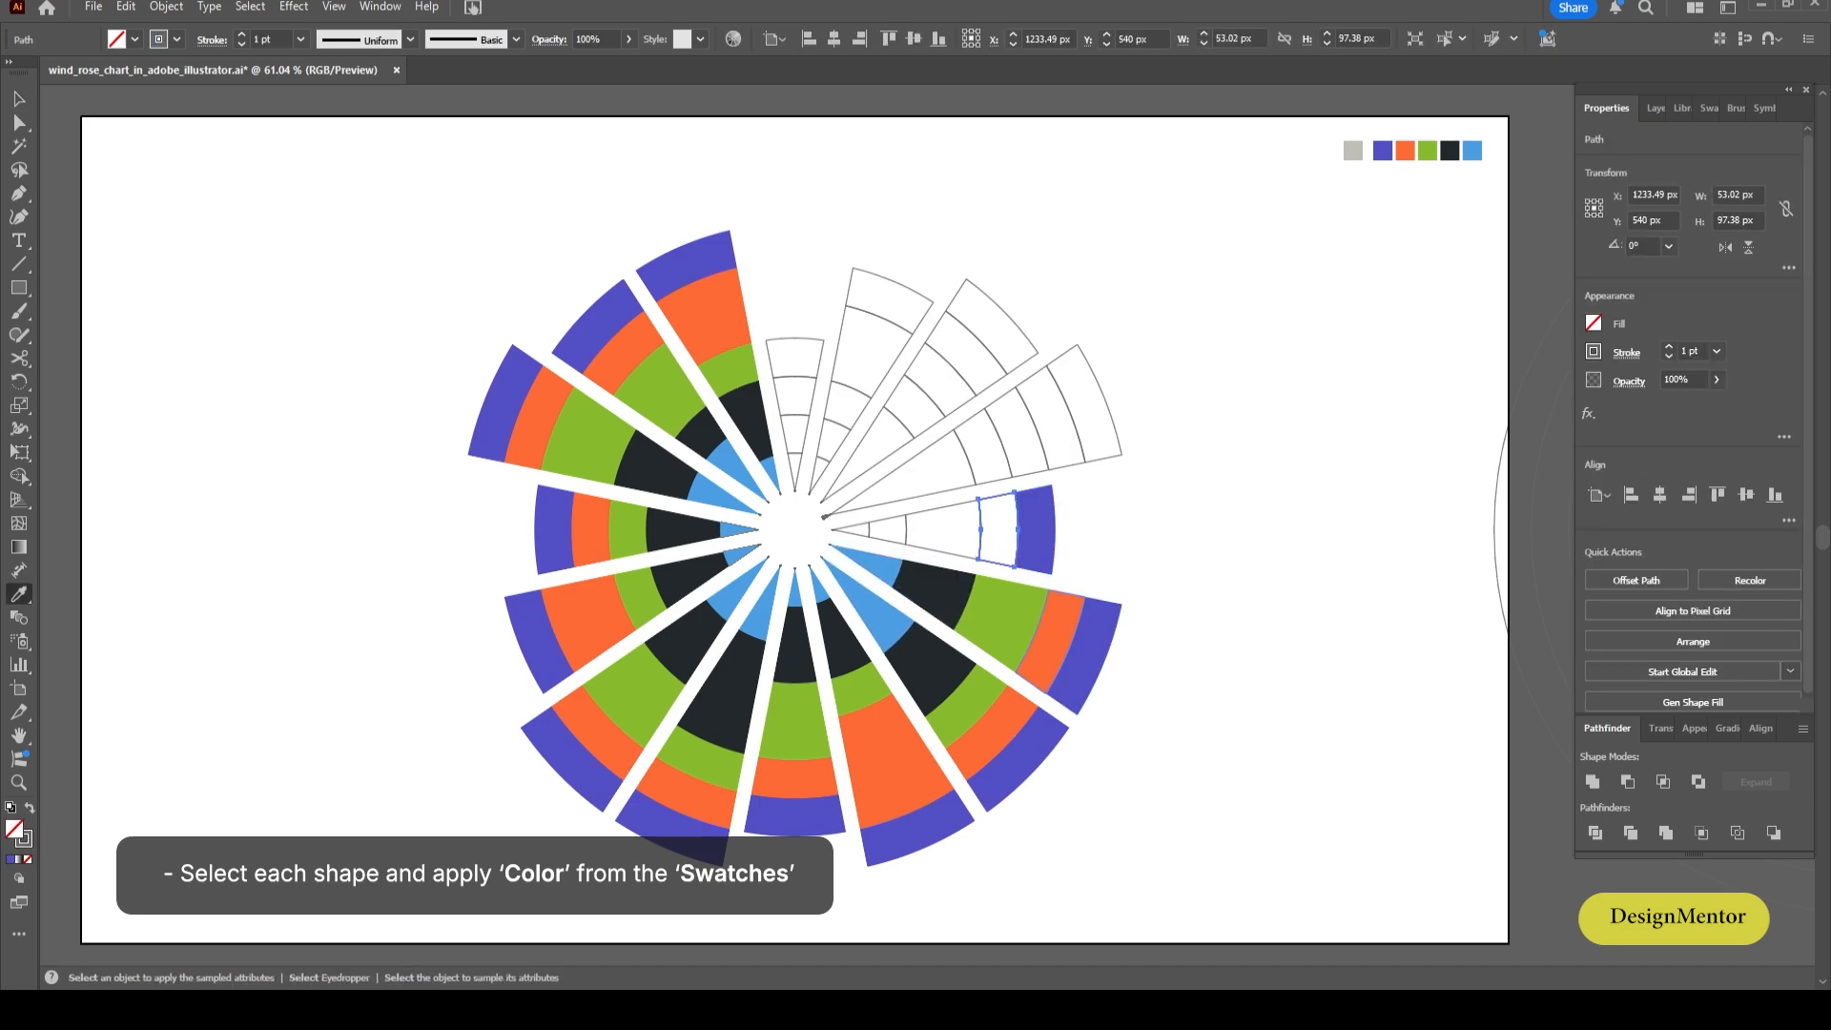
click(1048, 615)
click(940, 551)
key(i)
click(994, 601)
Fill the east sector's fourth and innermost segments with black and blue sampled from the east-southeast sector.
click(886, 540)
key(i)
click(925, 584)
key(v)
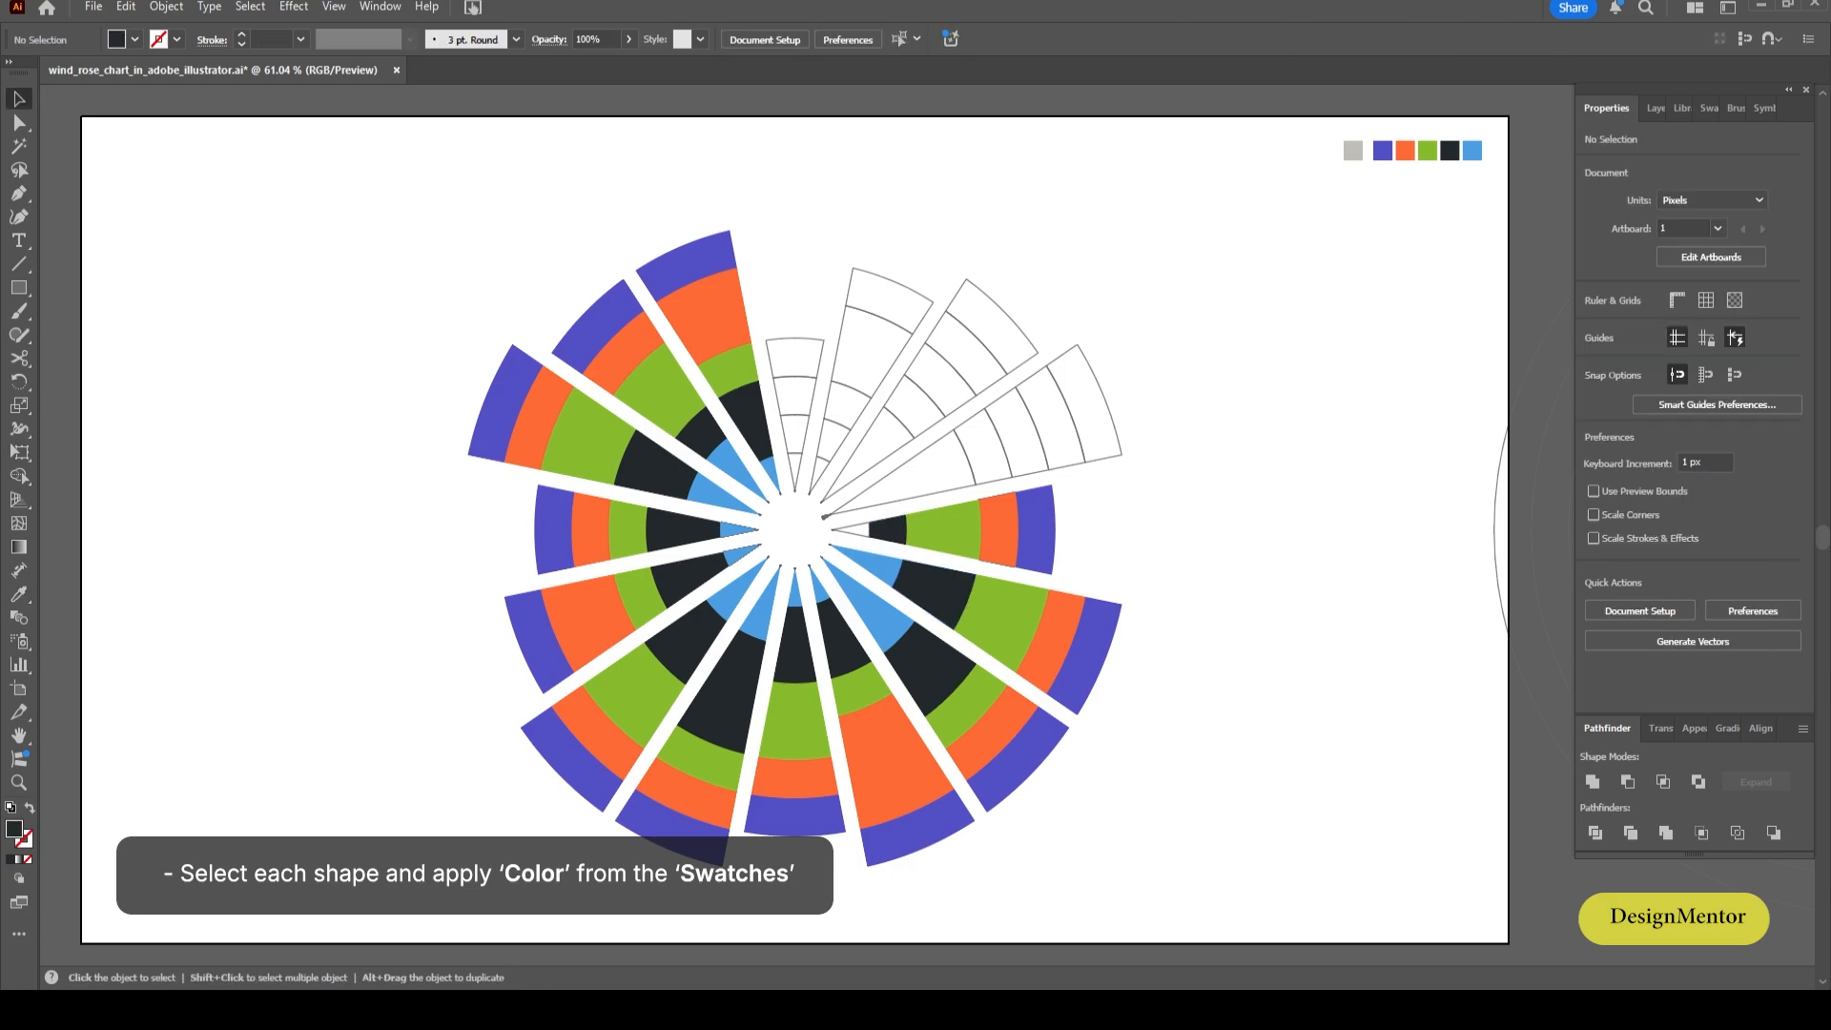
click(850, 534)
key(i)
click(872, 565)
key(v)
Fill the east-northeast sector's outer three segments, from the rim inward, with purple, orange and green sampled from the east sector.
click(1093, 462)
key(i)
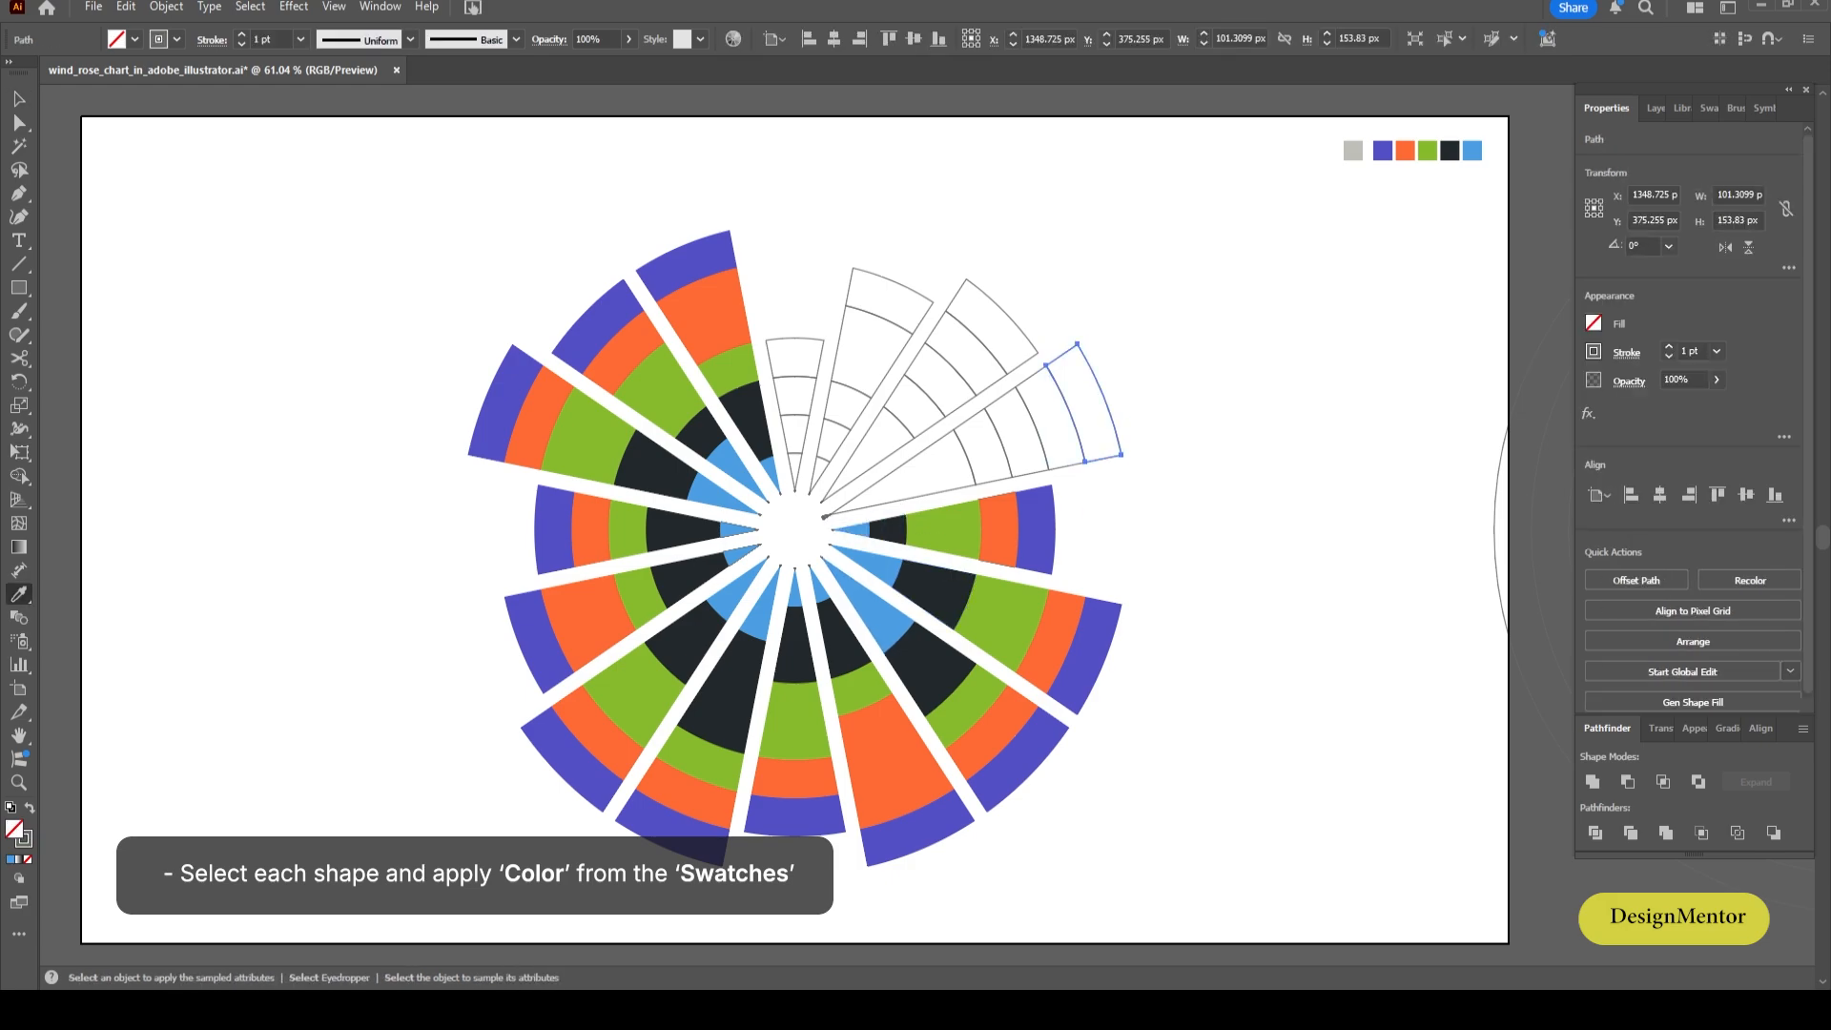
click(1038, 507)
key(v)
click(1063, 468)
key(i)
click(1001, 511)
key(v)
key(i)
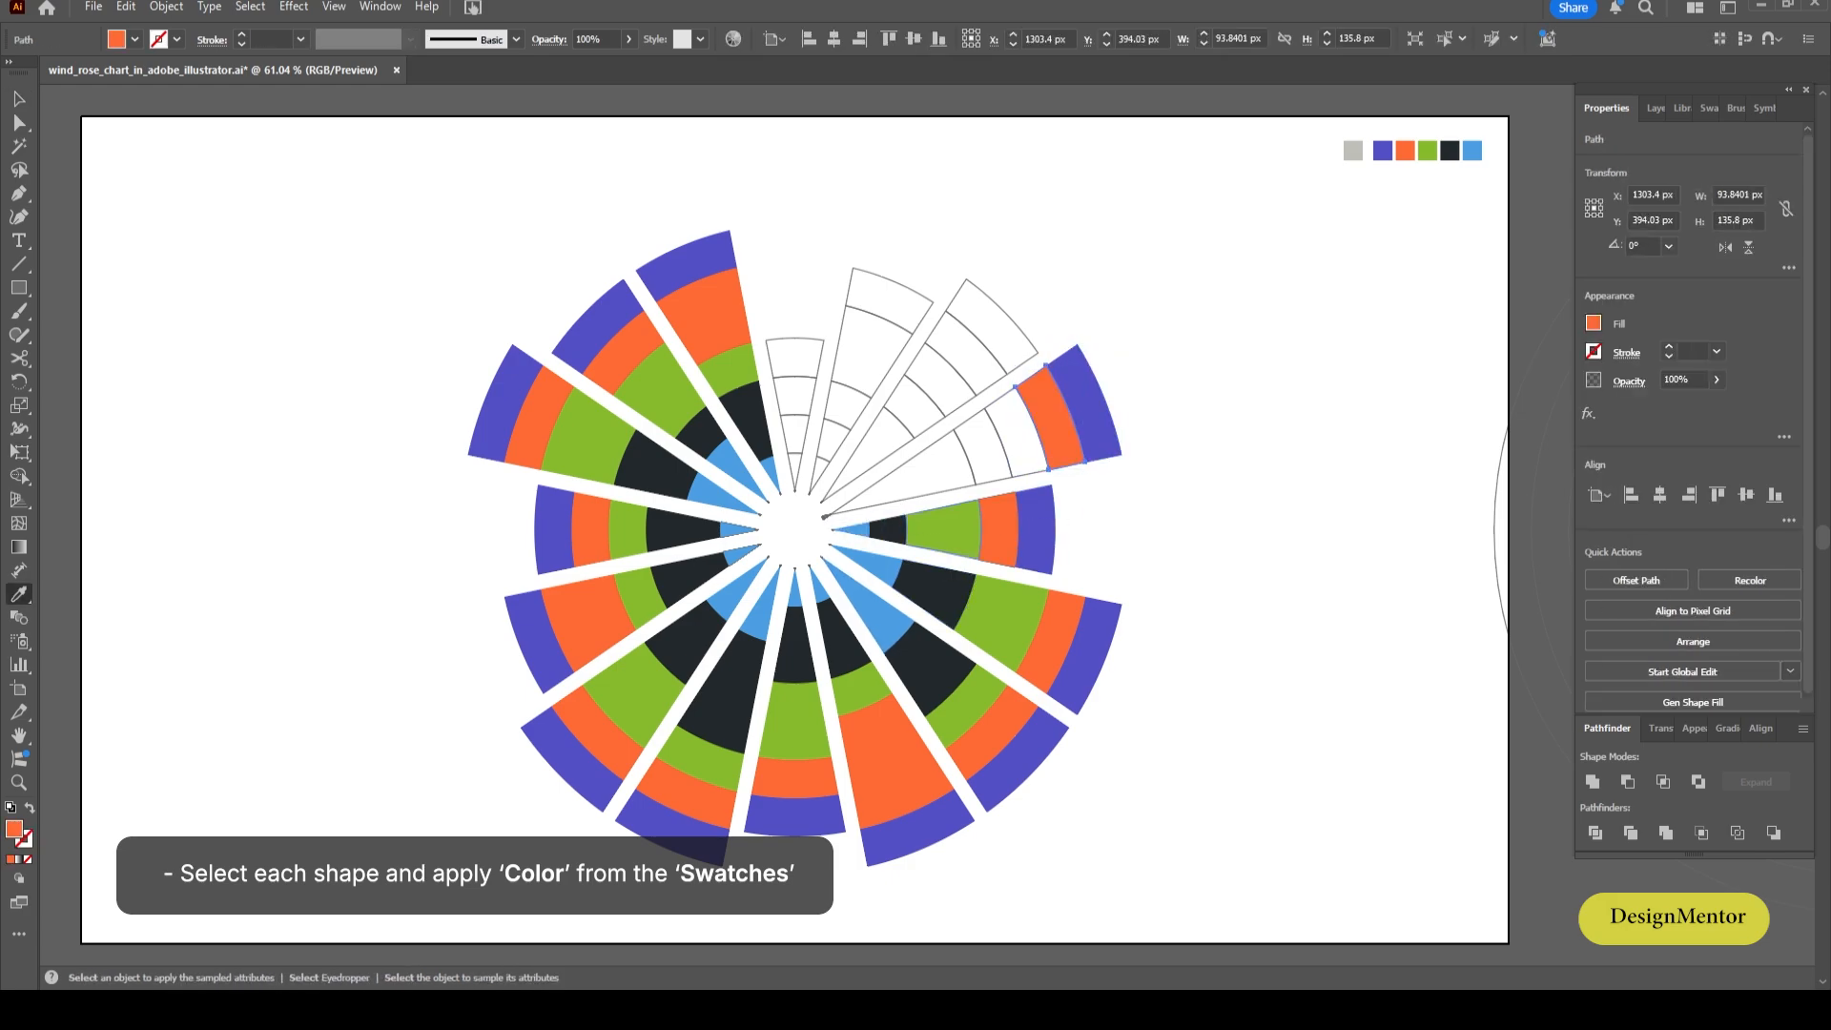
key(v)
click(1026, 481)
click(1031, 473)
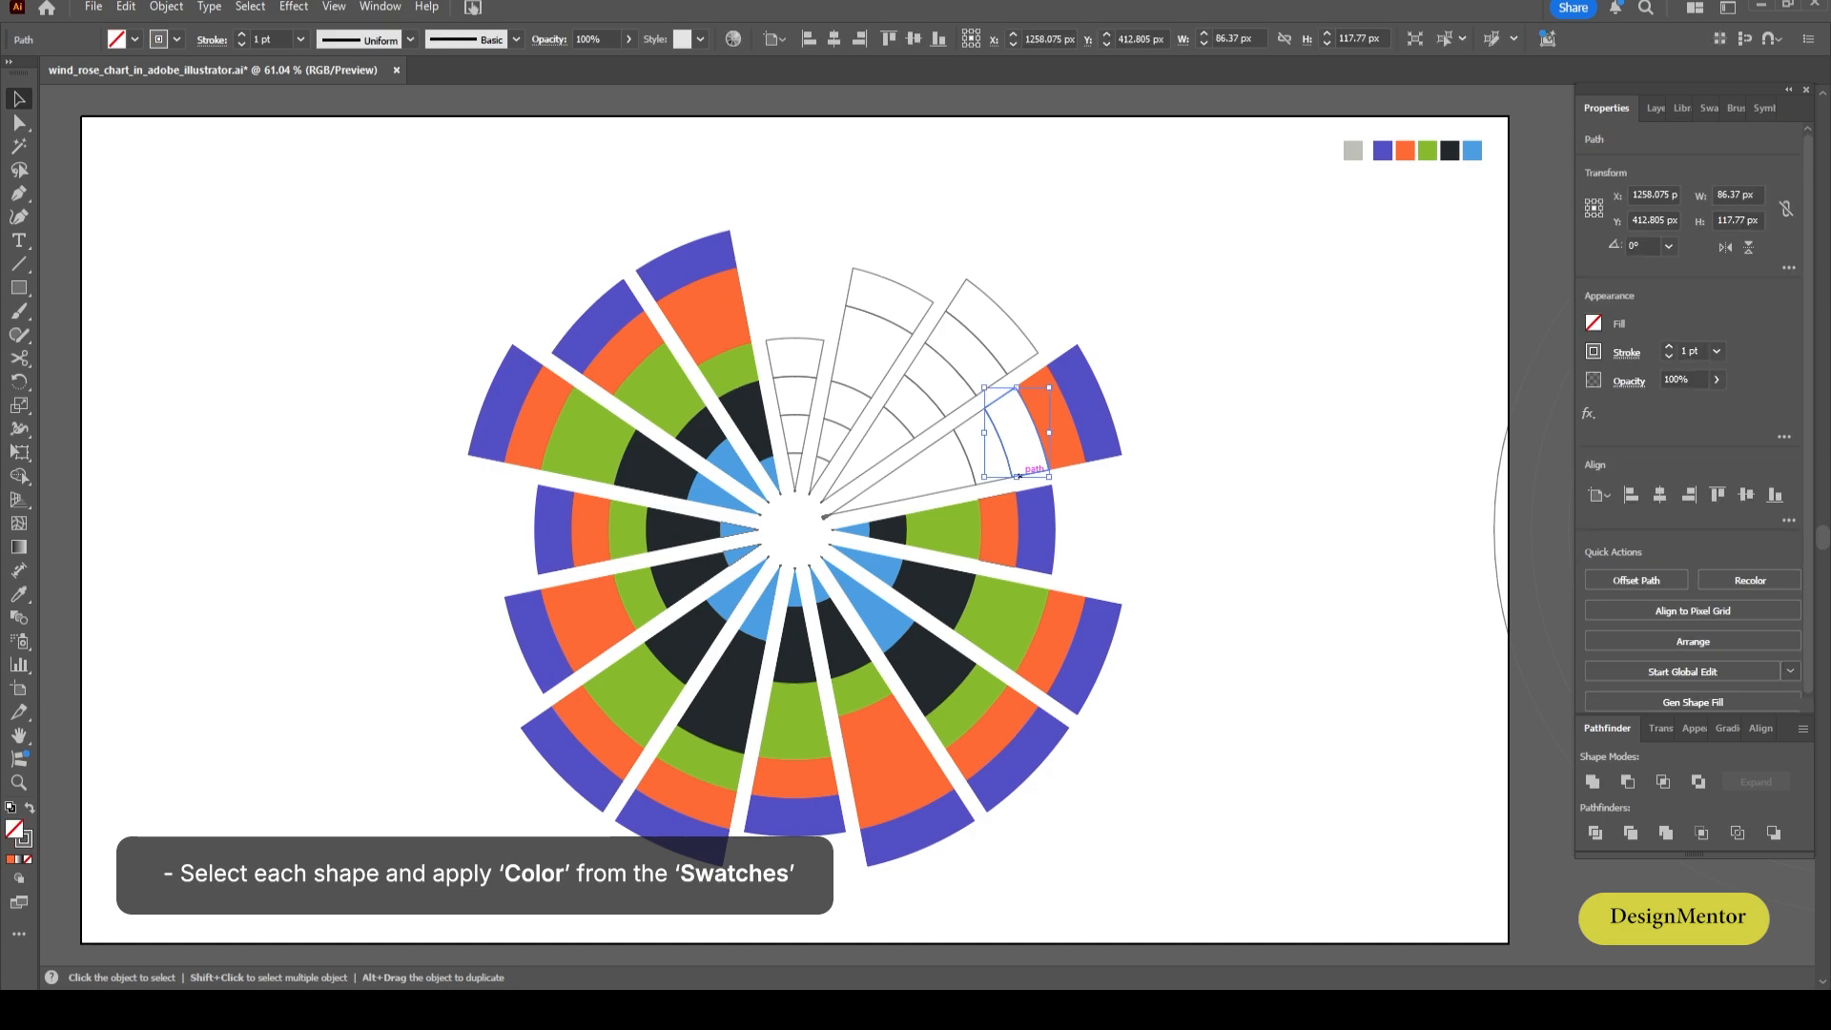
key(i)
click(966, 512)
key(v)
Fill the east-northeast sector's fourth and innermost segments with black and blue sampled from the east sector.
click(965, 421)
key(i)
click(891, 526)
key(v)
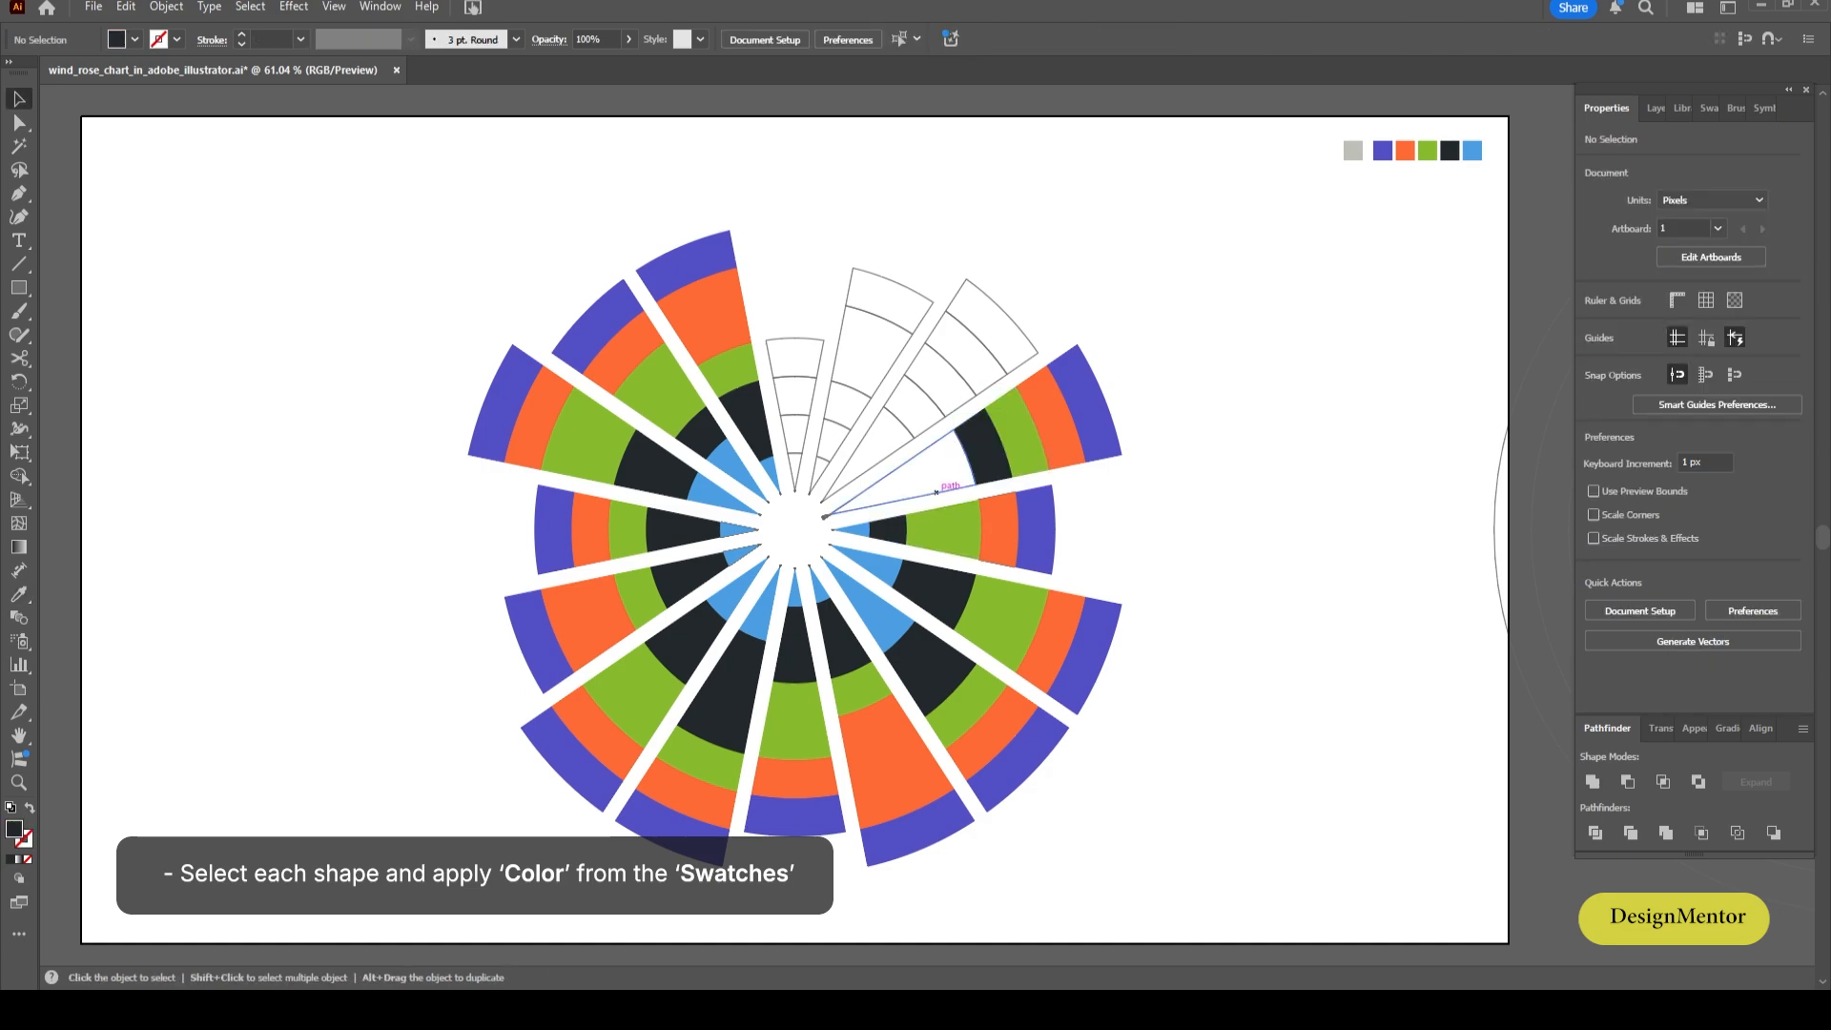
click(947, 491)
key(i)
click(856, 528)
key(v)
Fill the northeast sector's outer three segments, from the rim inward, with purple, orange and green sampled from the east-northeast sector.
click(1022, 363)
key(i)
click(1070, 380)
key(v)
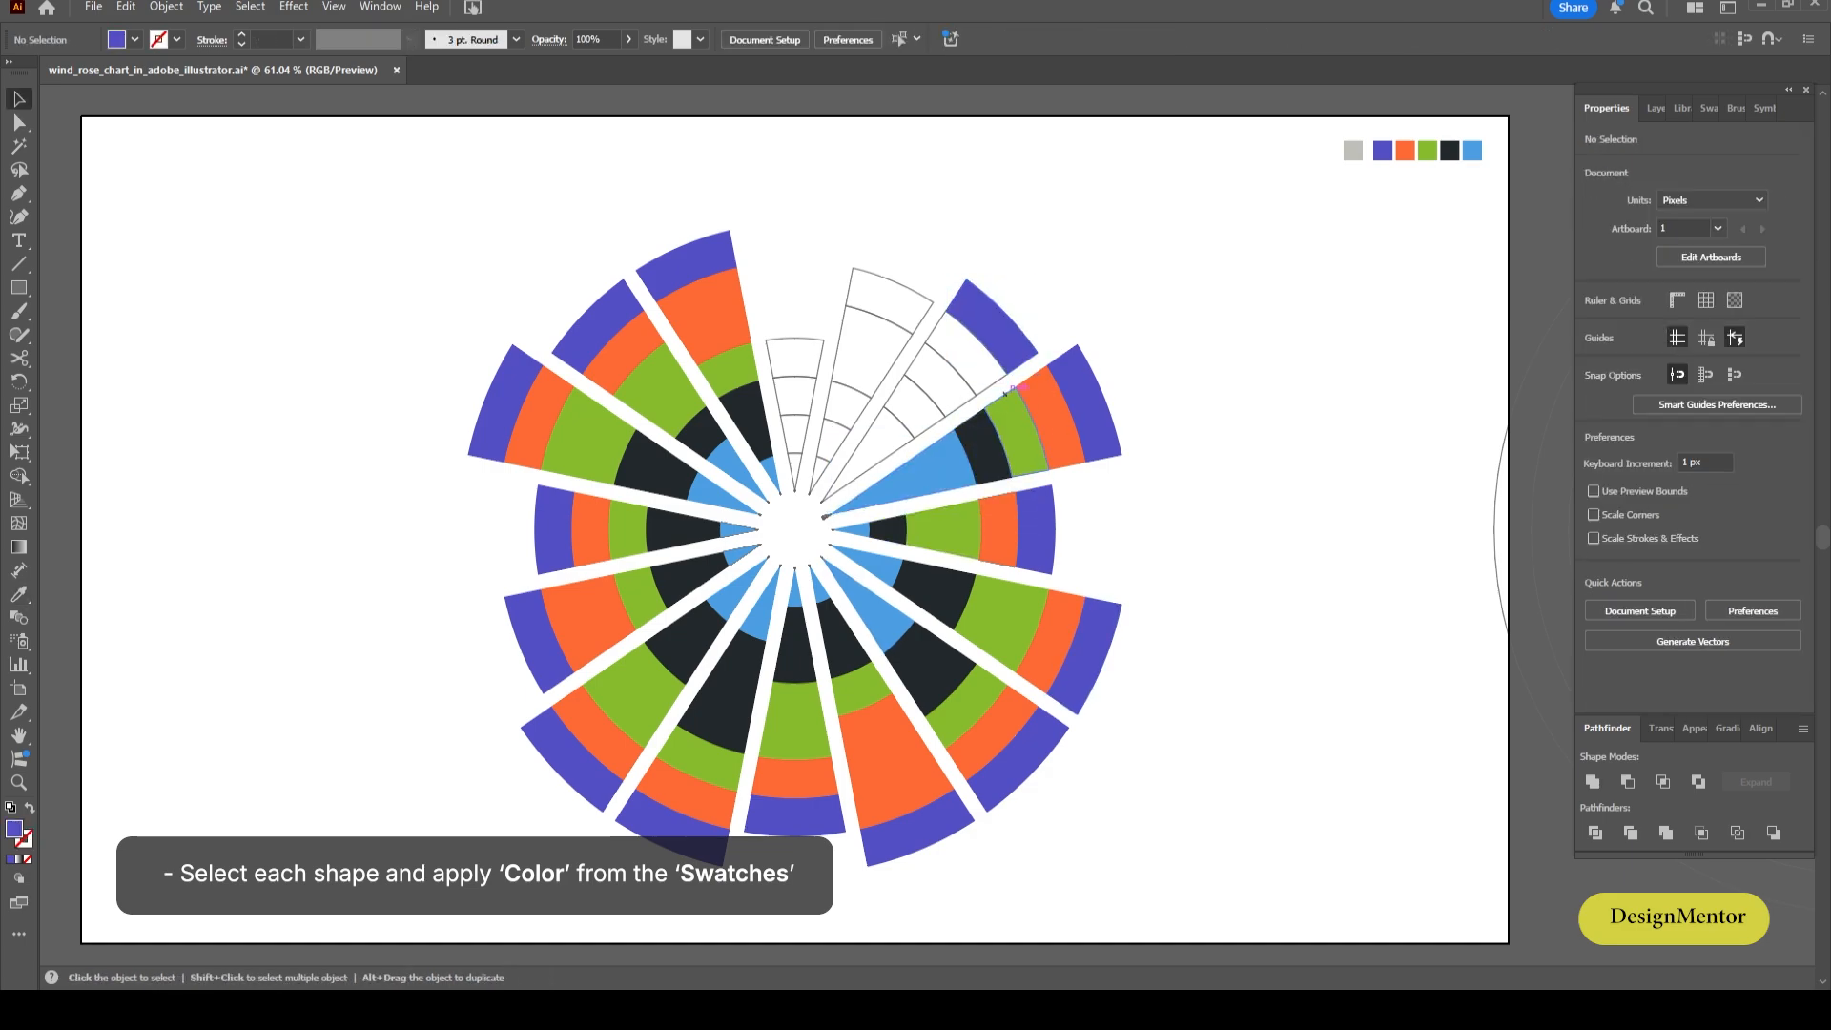
click(991, 386)
key(i)
click(1038, 393)
key(v)
click(955, 410)
key(i)
click(1002, 420)
key(v)
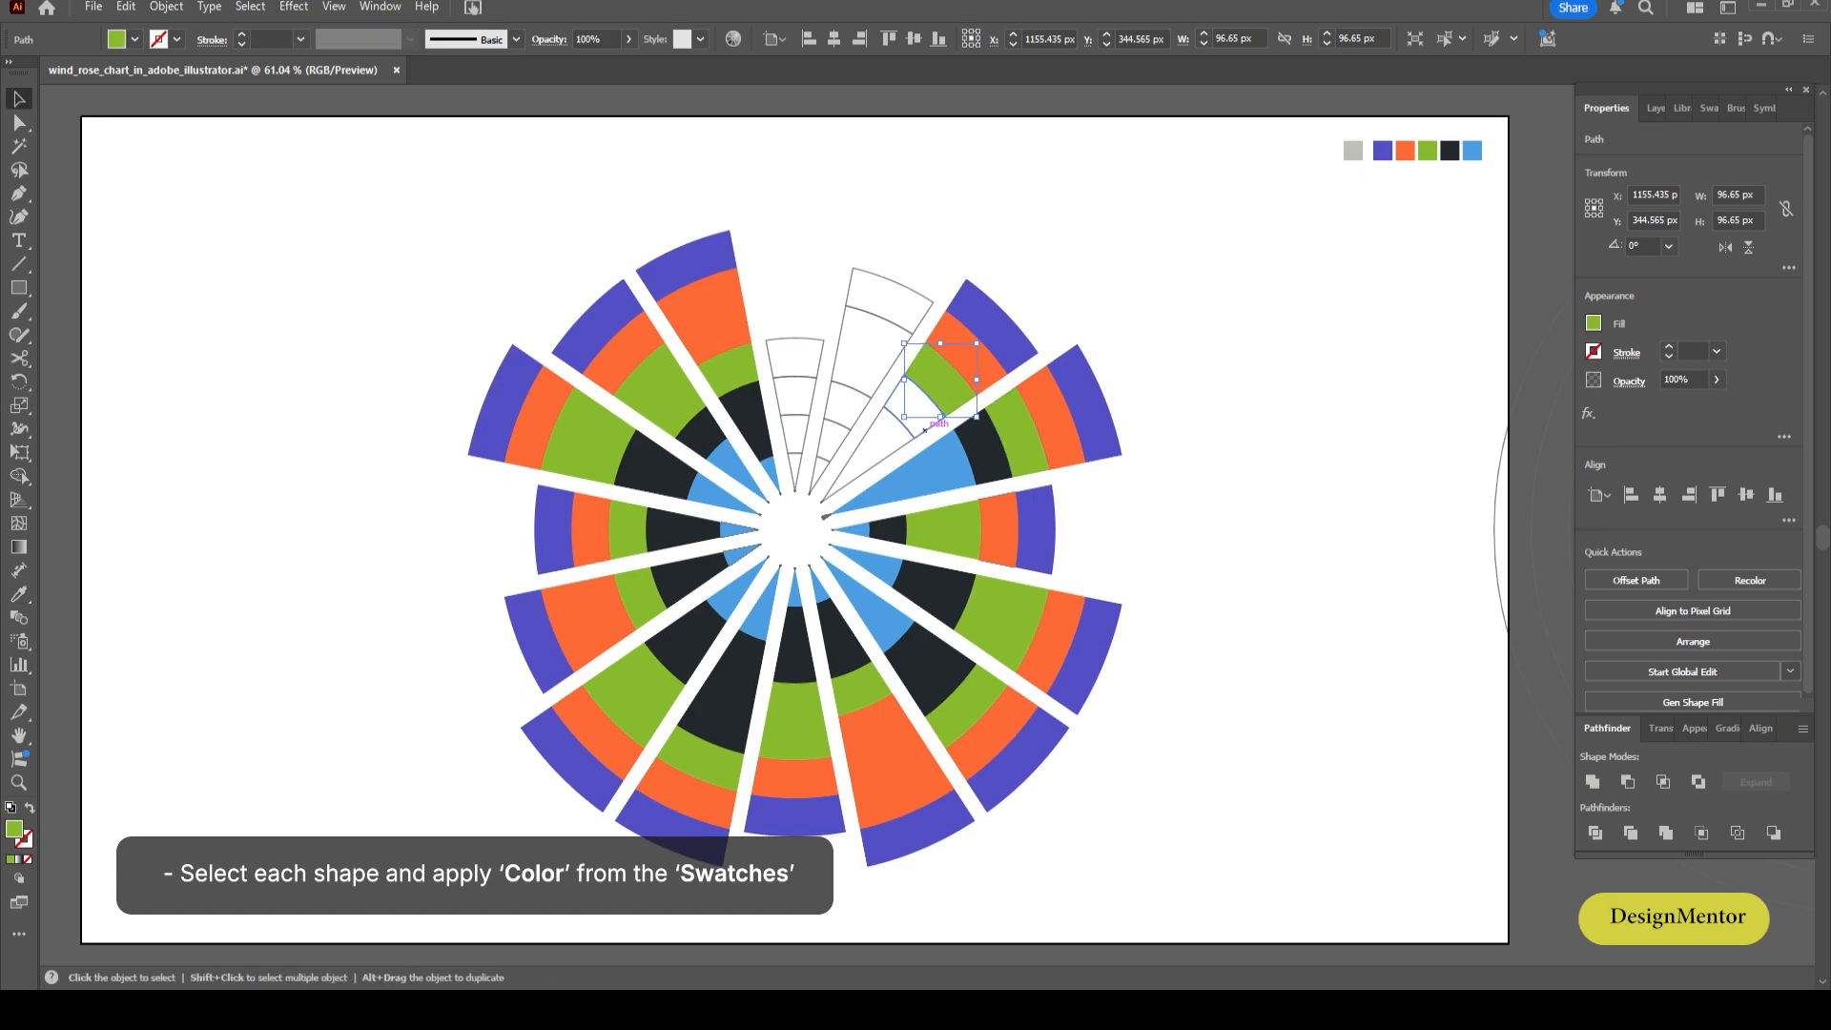
Fill the northeast sector's fourth segment with black from the east-northeast sector and its innermost segment with purple from its own rim.
click(925, 431)
key(i)
click(971, 442)
key(v)
key(i)
click(983, 323)
key(v)
key(ctrl+shift+a)
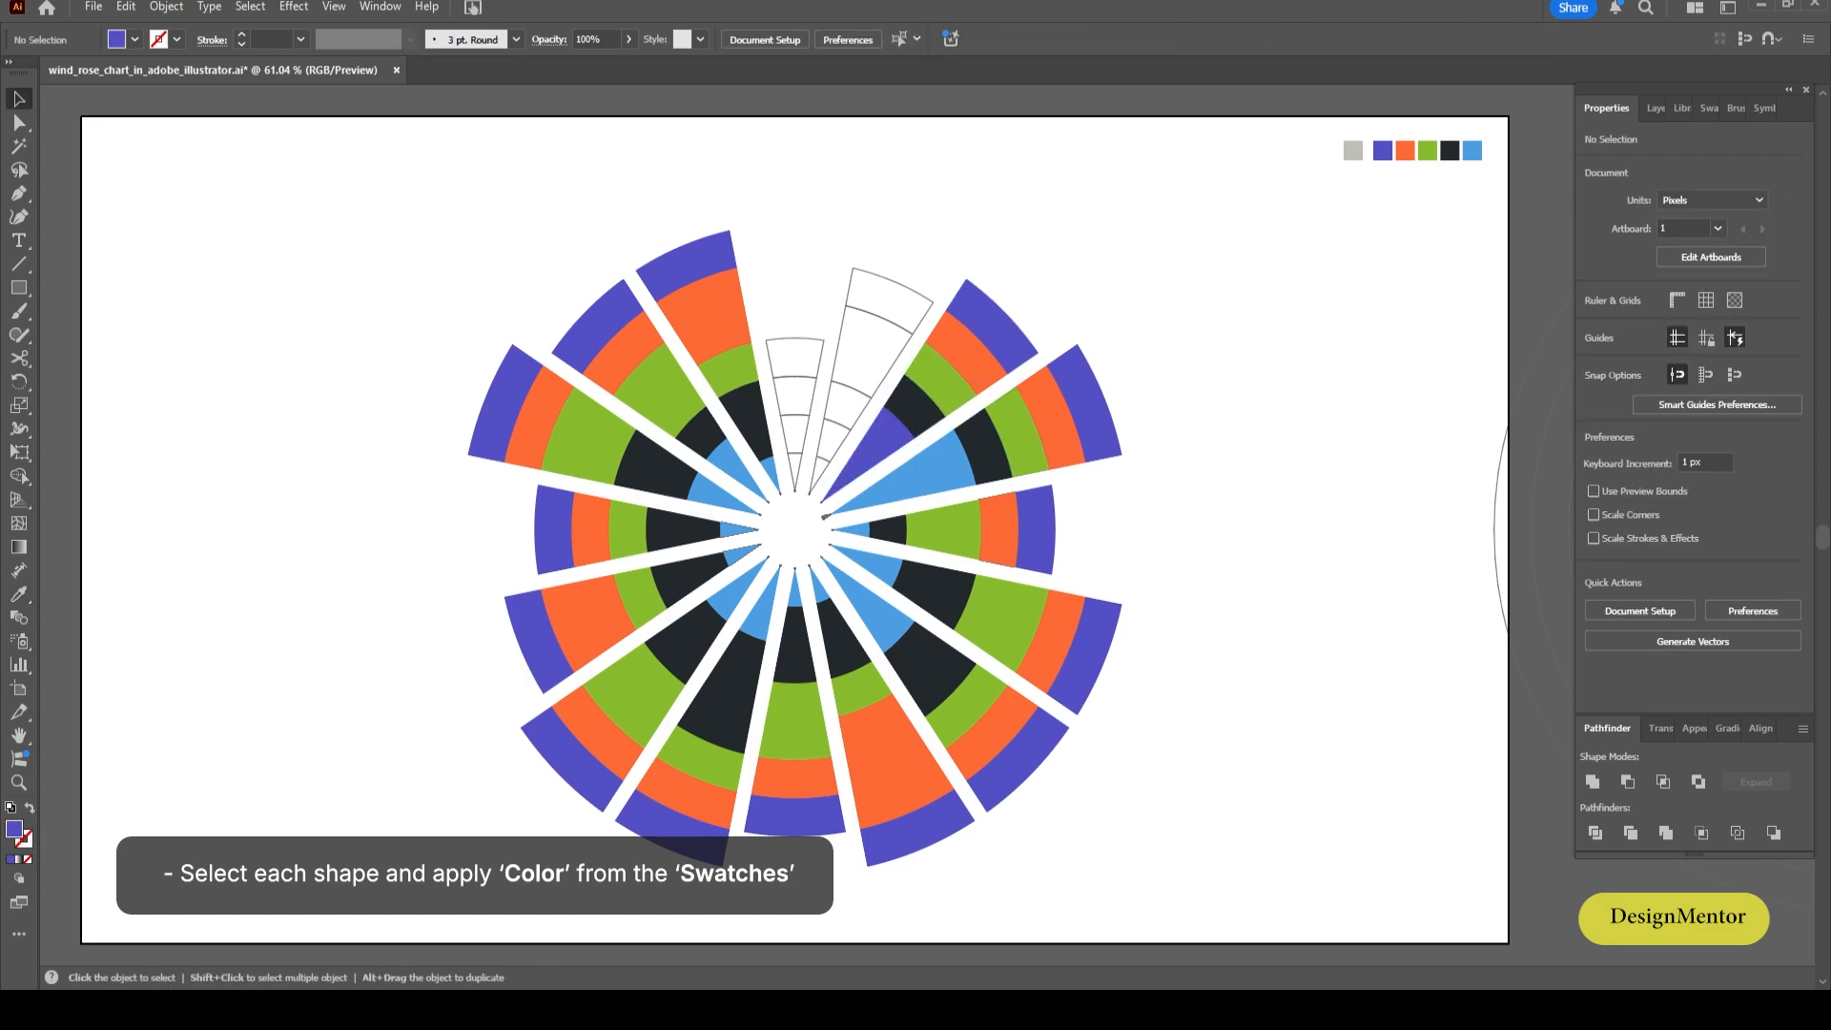
Fill the north-northeast sector's outer two segments, from the rim inward, with purple and orange sampled from the northeast sector.
click(924, 318)
key(i)
click(975, 318)
key(v)
click(886, 375)
key(i)
click(942, 336)
key(v)
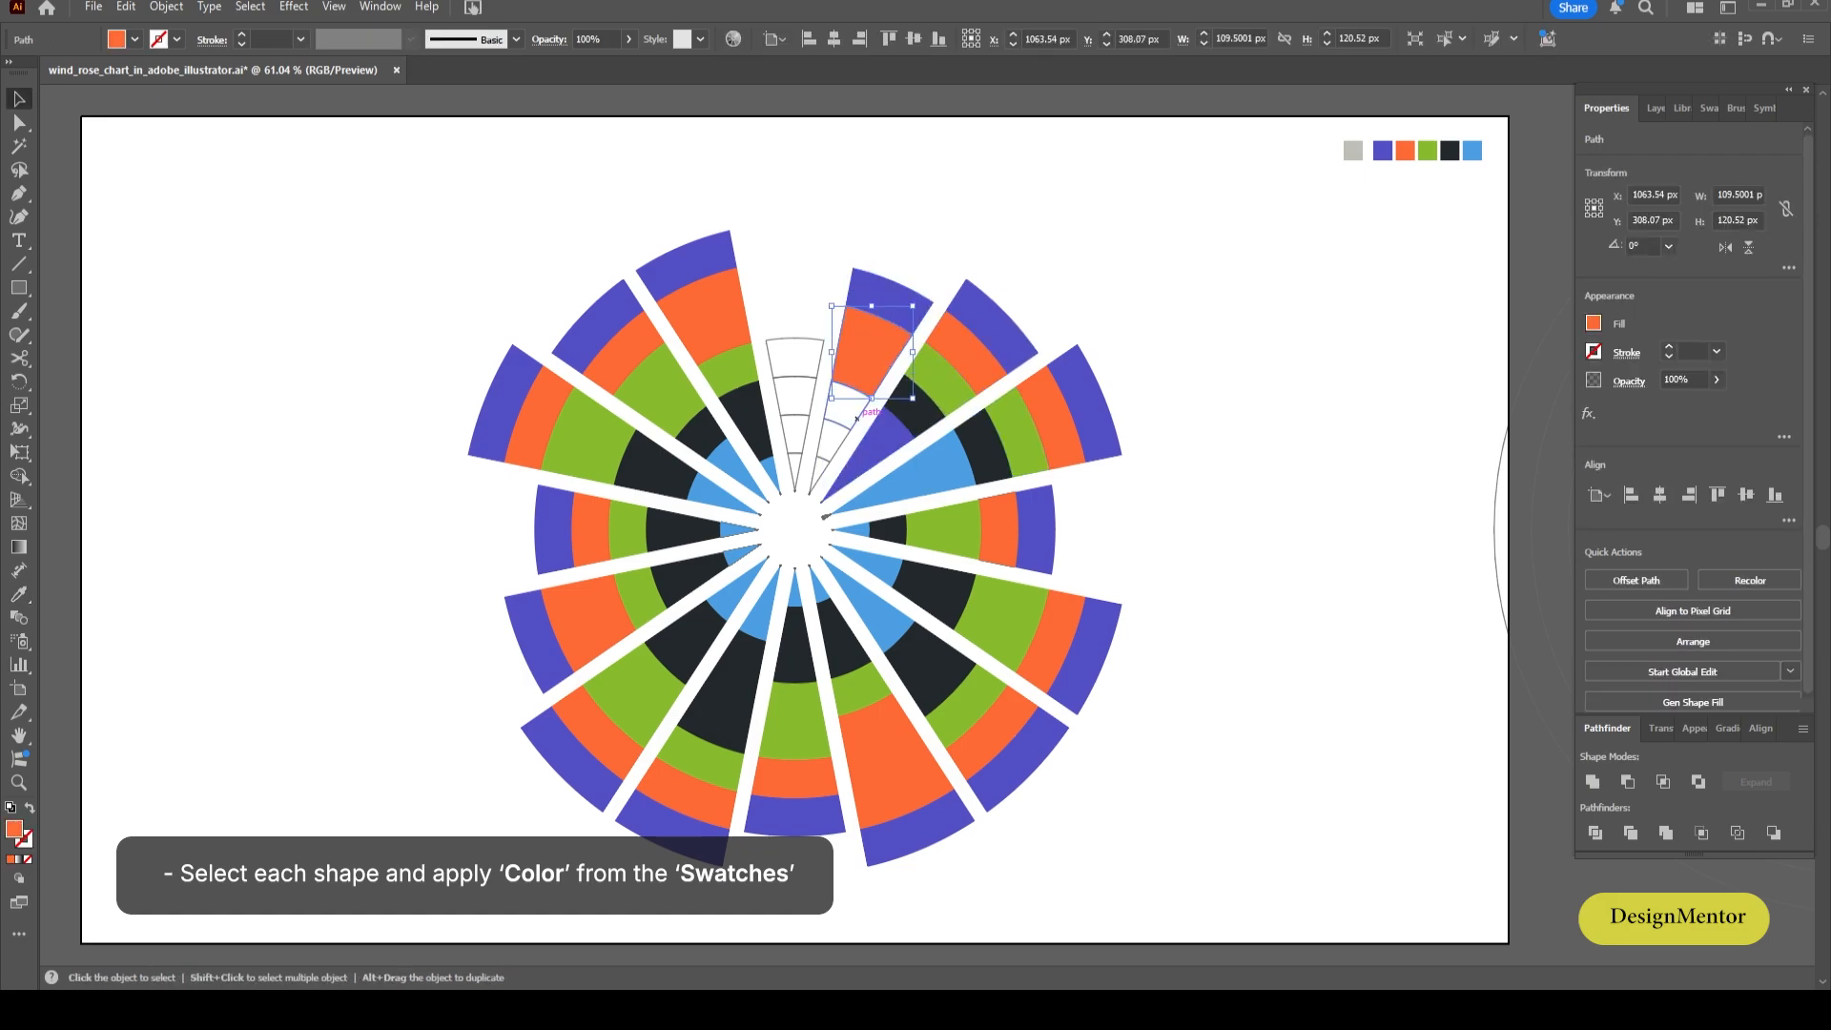
Fill the north-northeast sector's inner three segments, moving inward, with green and black sampled from the northeast sector and blue from the east-northeast sector.
click(864, 411)
key(i)
click(922, 365)
key(v)
key(i)
click(904, 391)
key(v)
click(825, 470)
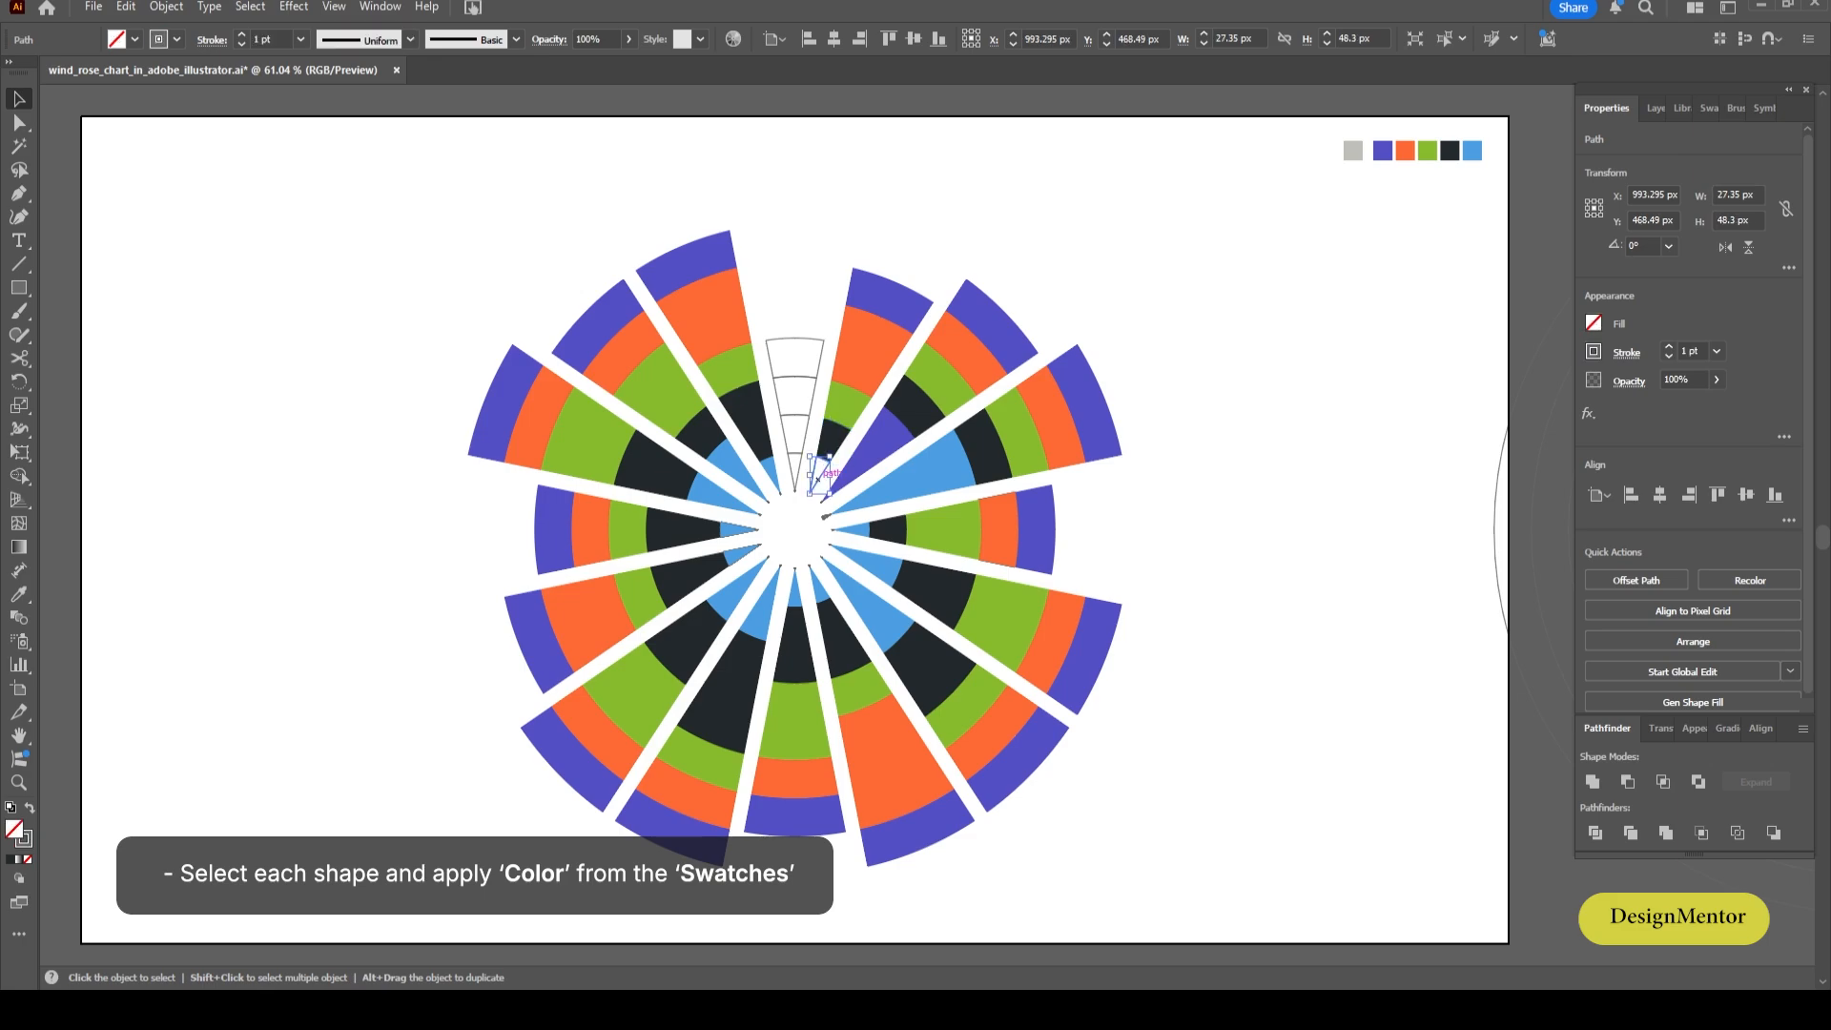
key(i)
click(883, 485)
key(v)
key(ctrl+shift+a)
Fill the north sector's outer three segments, from the rim inward, with purple, orange and green sampled from the north-northeast sector.
click(801, 339)
key(i)
click(870, 298)
key(v)
click(803, 378)
key(i)
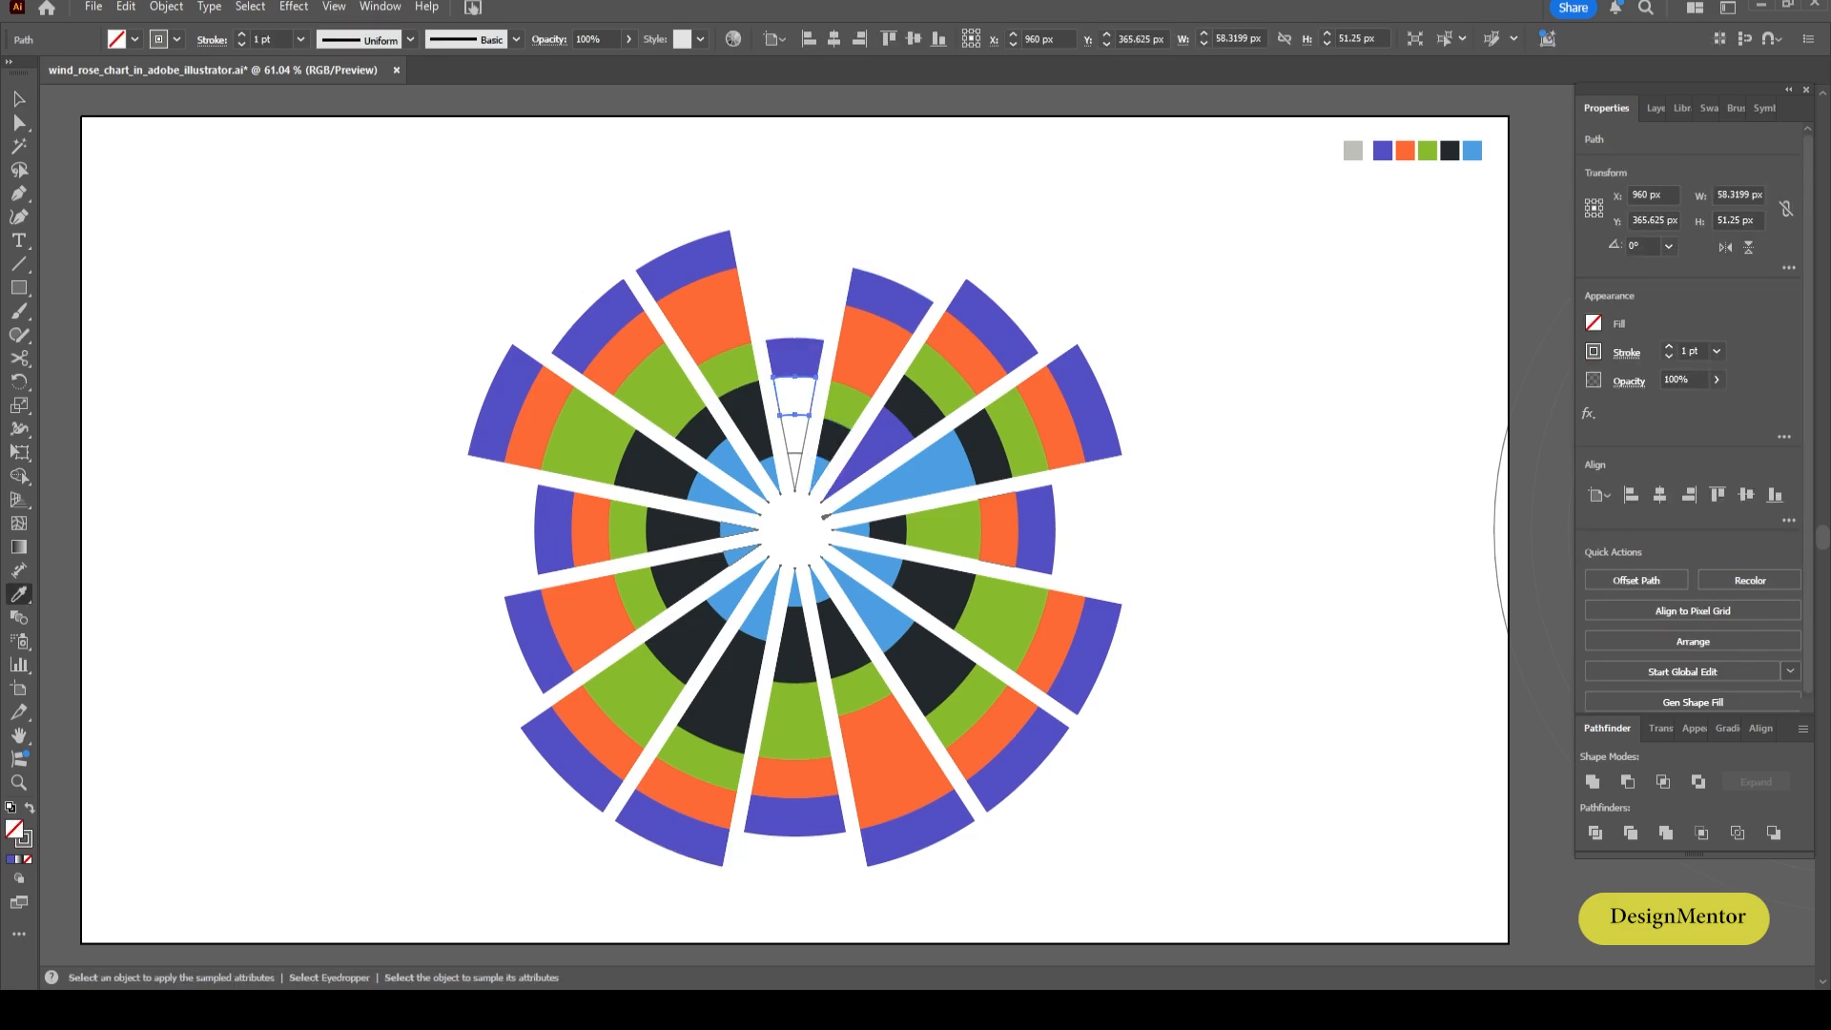
click(855, 345)
key(v)
click(849, 406)
key(v)
Fill the north sector's innermost segment with blue from the north-northeast sector, and delete the tiny stray object beside the chart's centre.
click(801, 459)
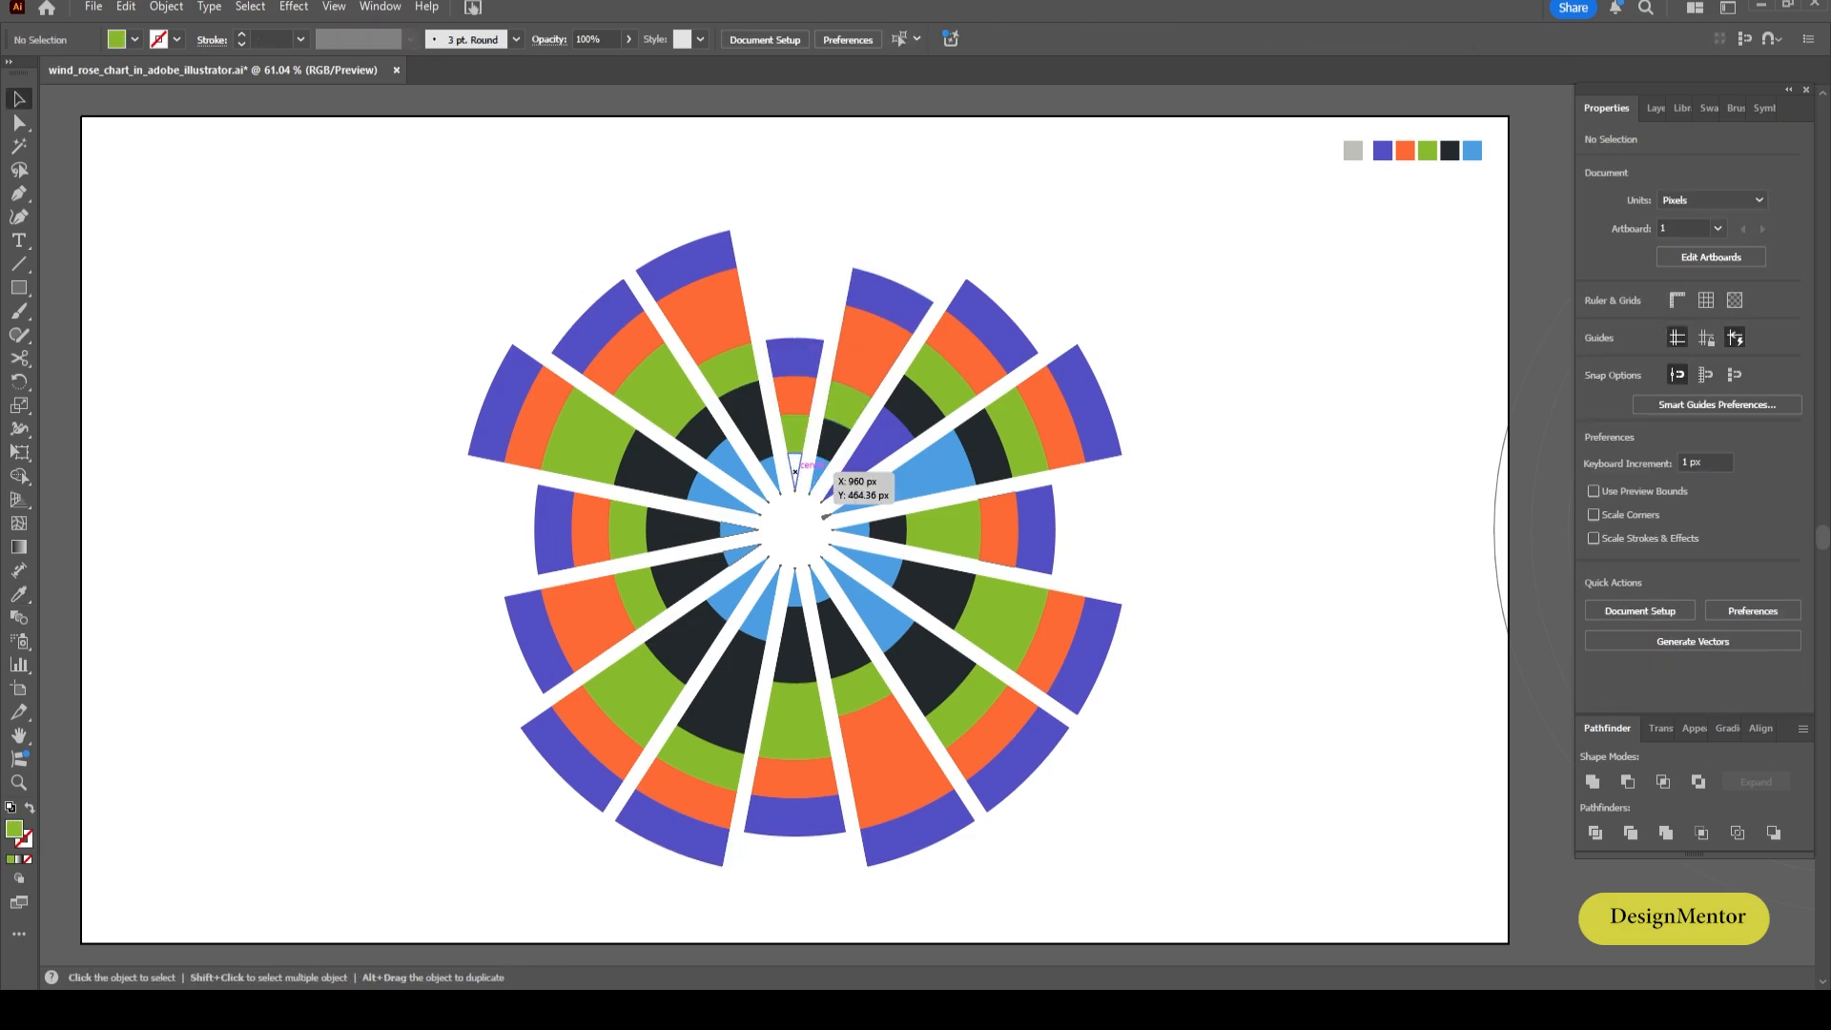
key(i)
key(v)
click(800, 470)
key(i)
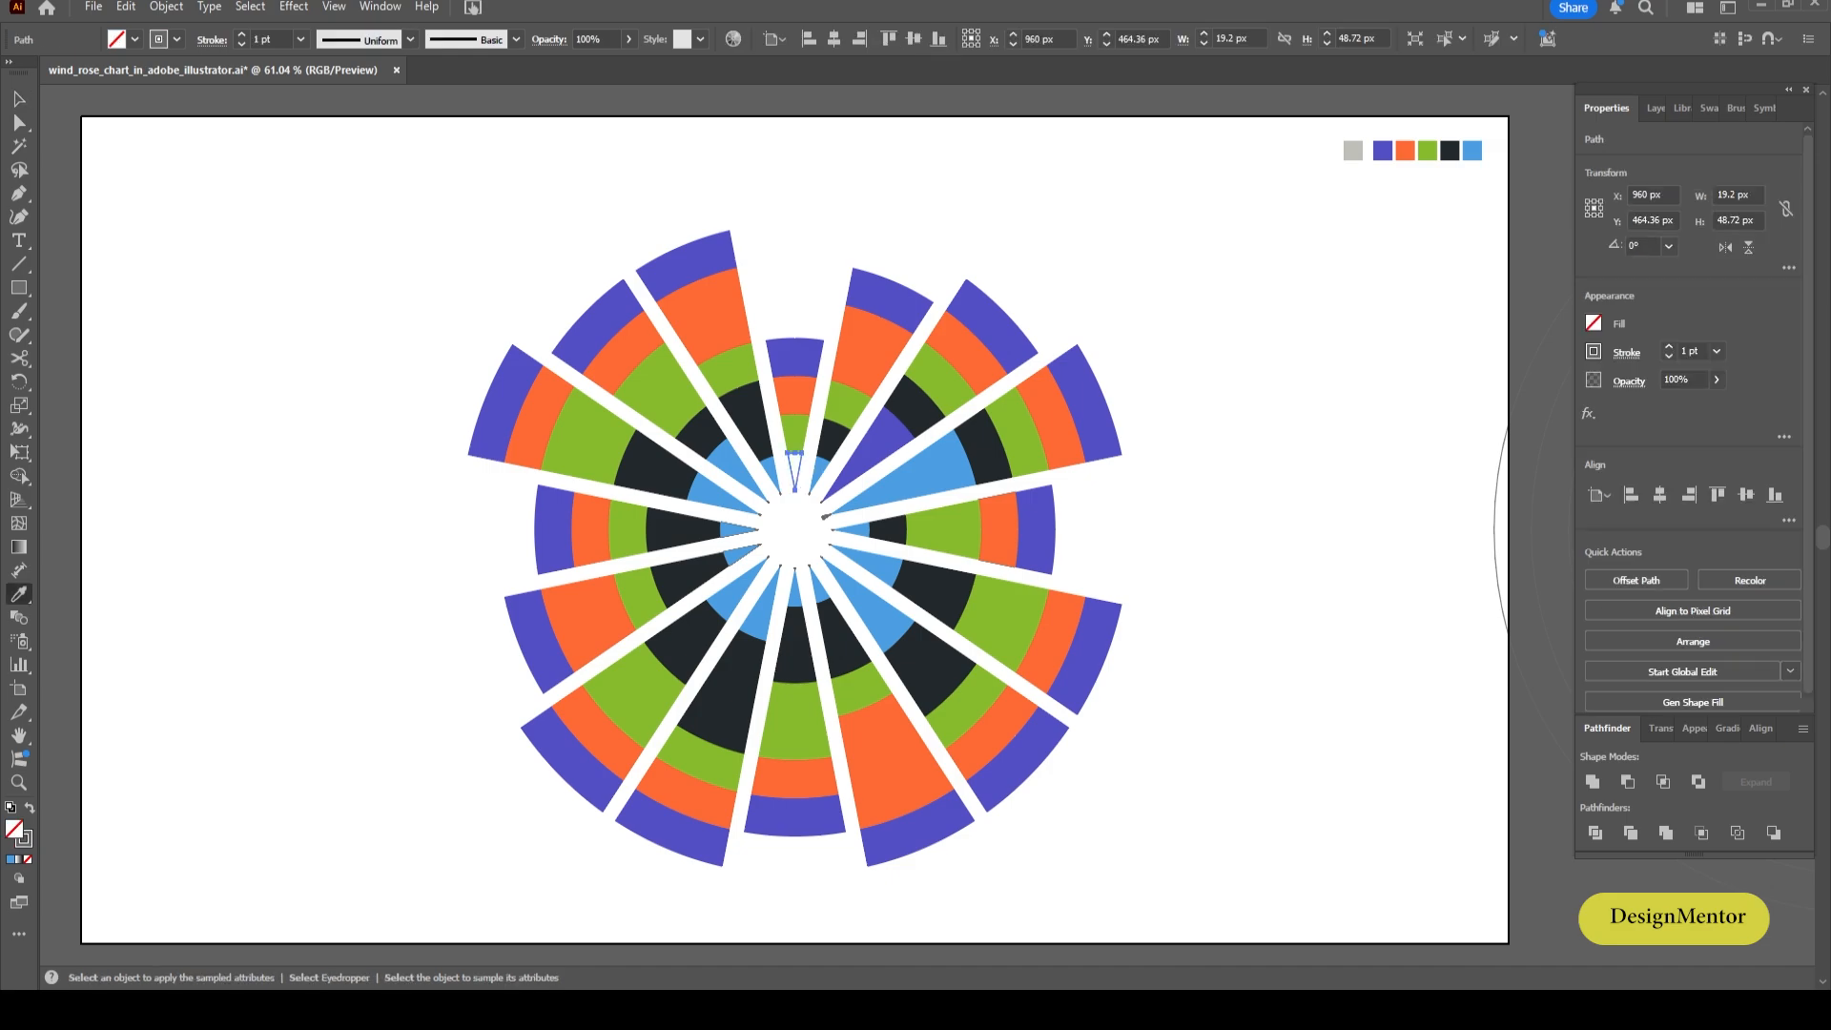
click(818, 470)
key(v)
key(ctrl+shift+a)
click(825, 517)
key(Delete)
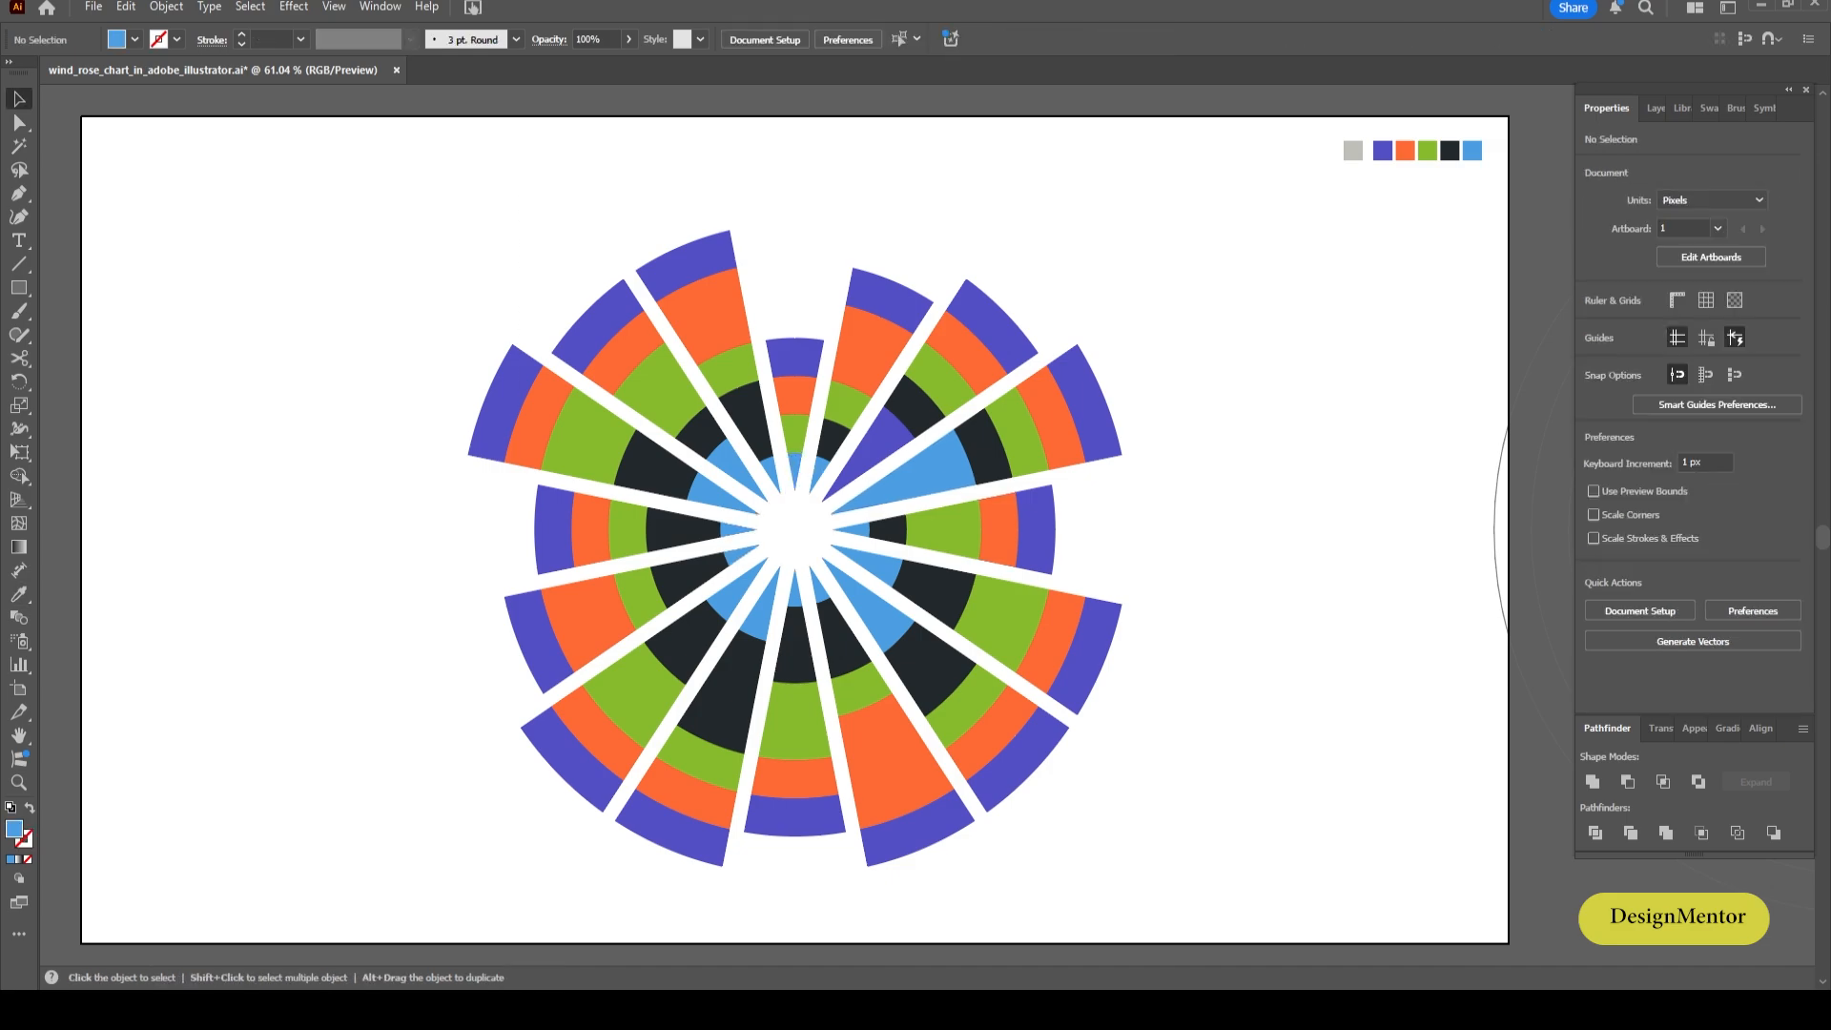
Centre the off-artboard concentric circle group horizontally and vertically on the artboard, around the coloured sectors.
click(1496, 530)
click(1659, 495)
click(1747, 496)
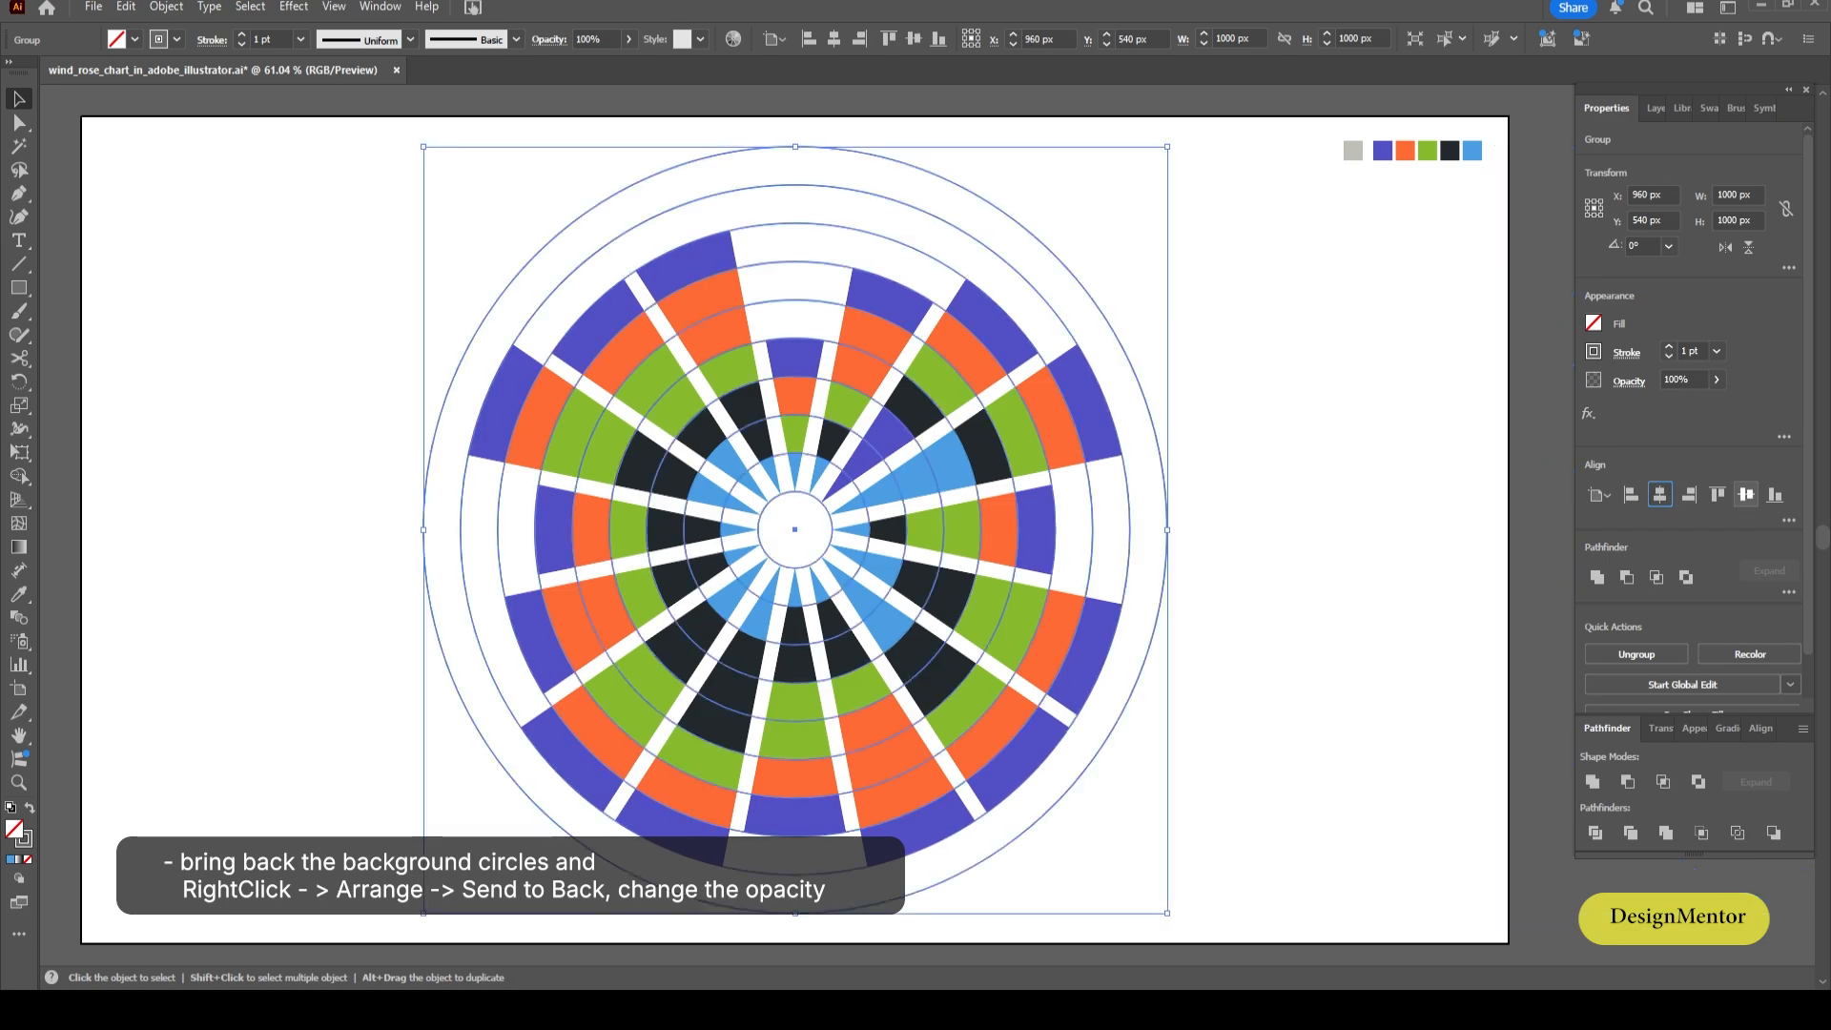
Send the concentric circle group behind the coloured sectors and set its opacity to 50%.
right_click(1094, 302)
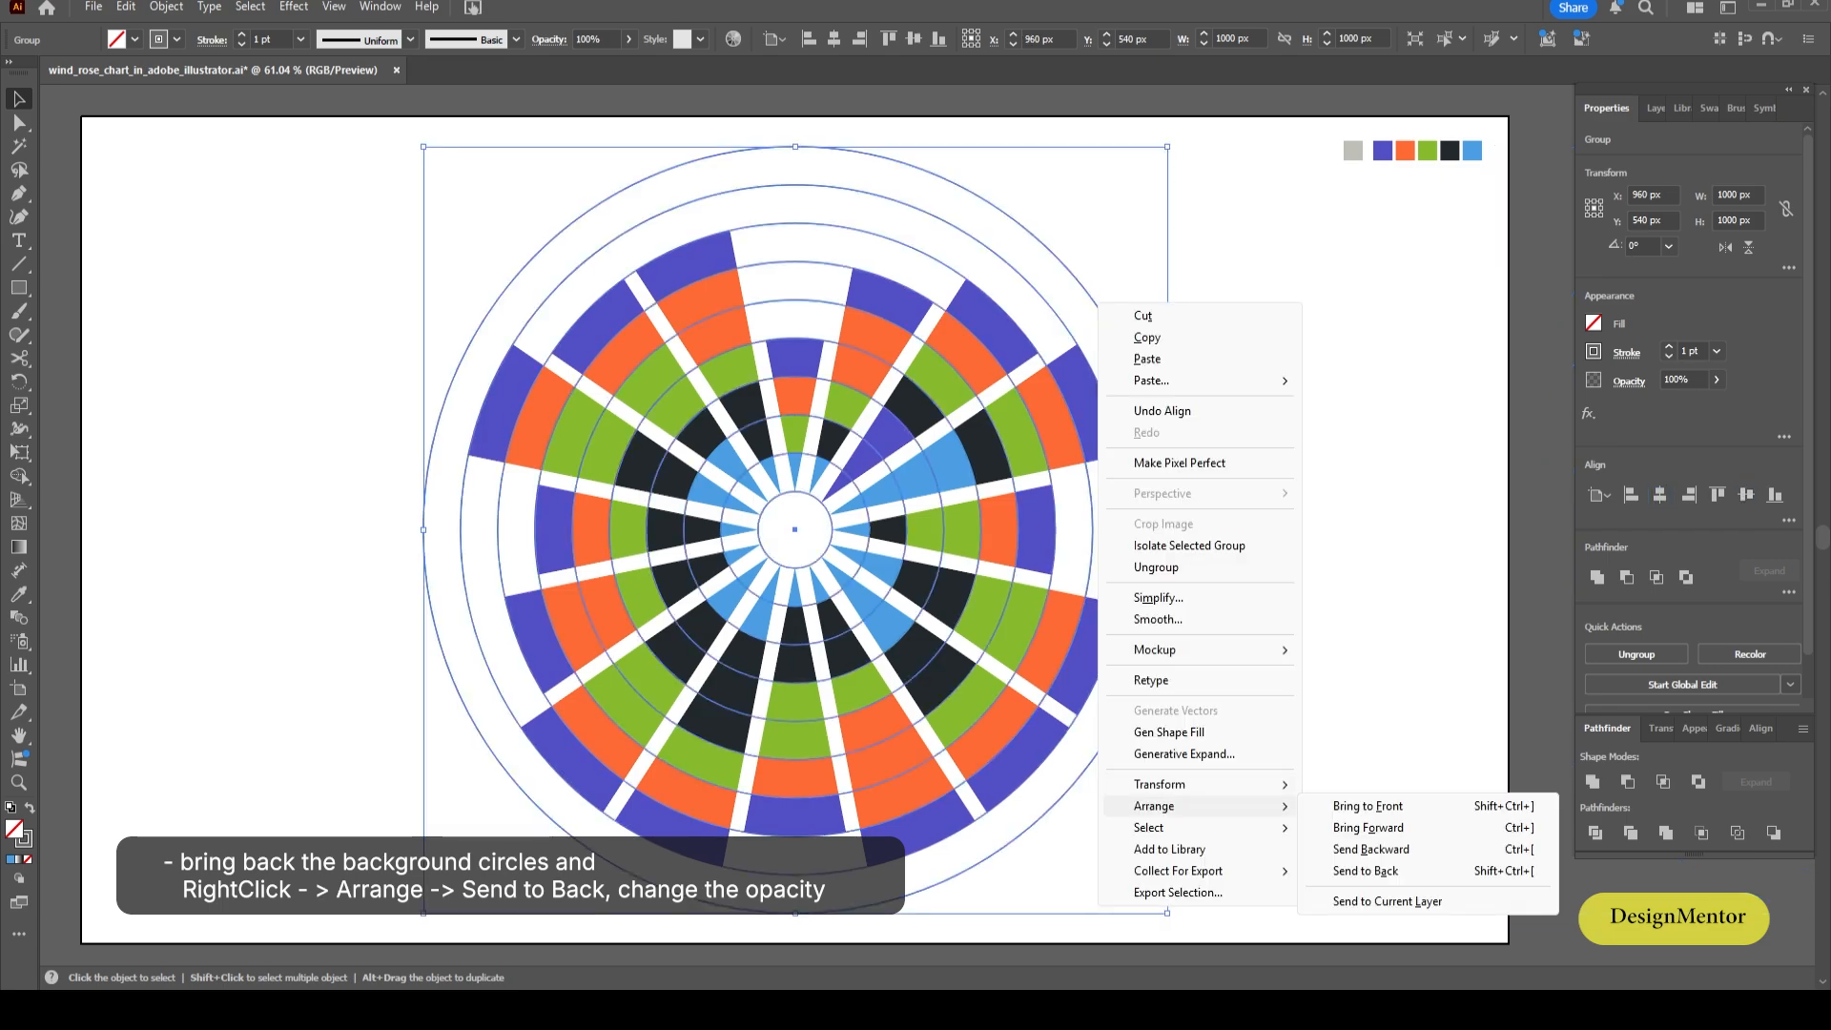
click(1354, 850)
click(1682, 379)
text(30)
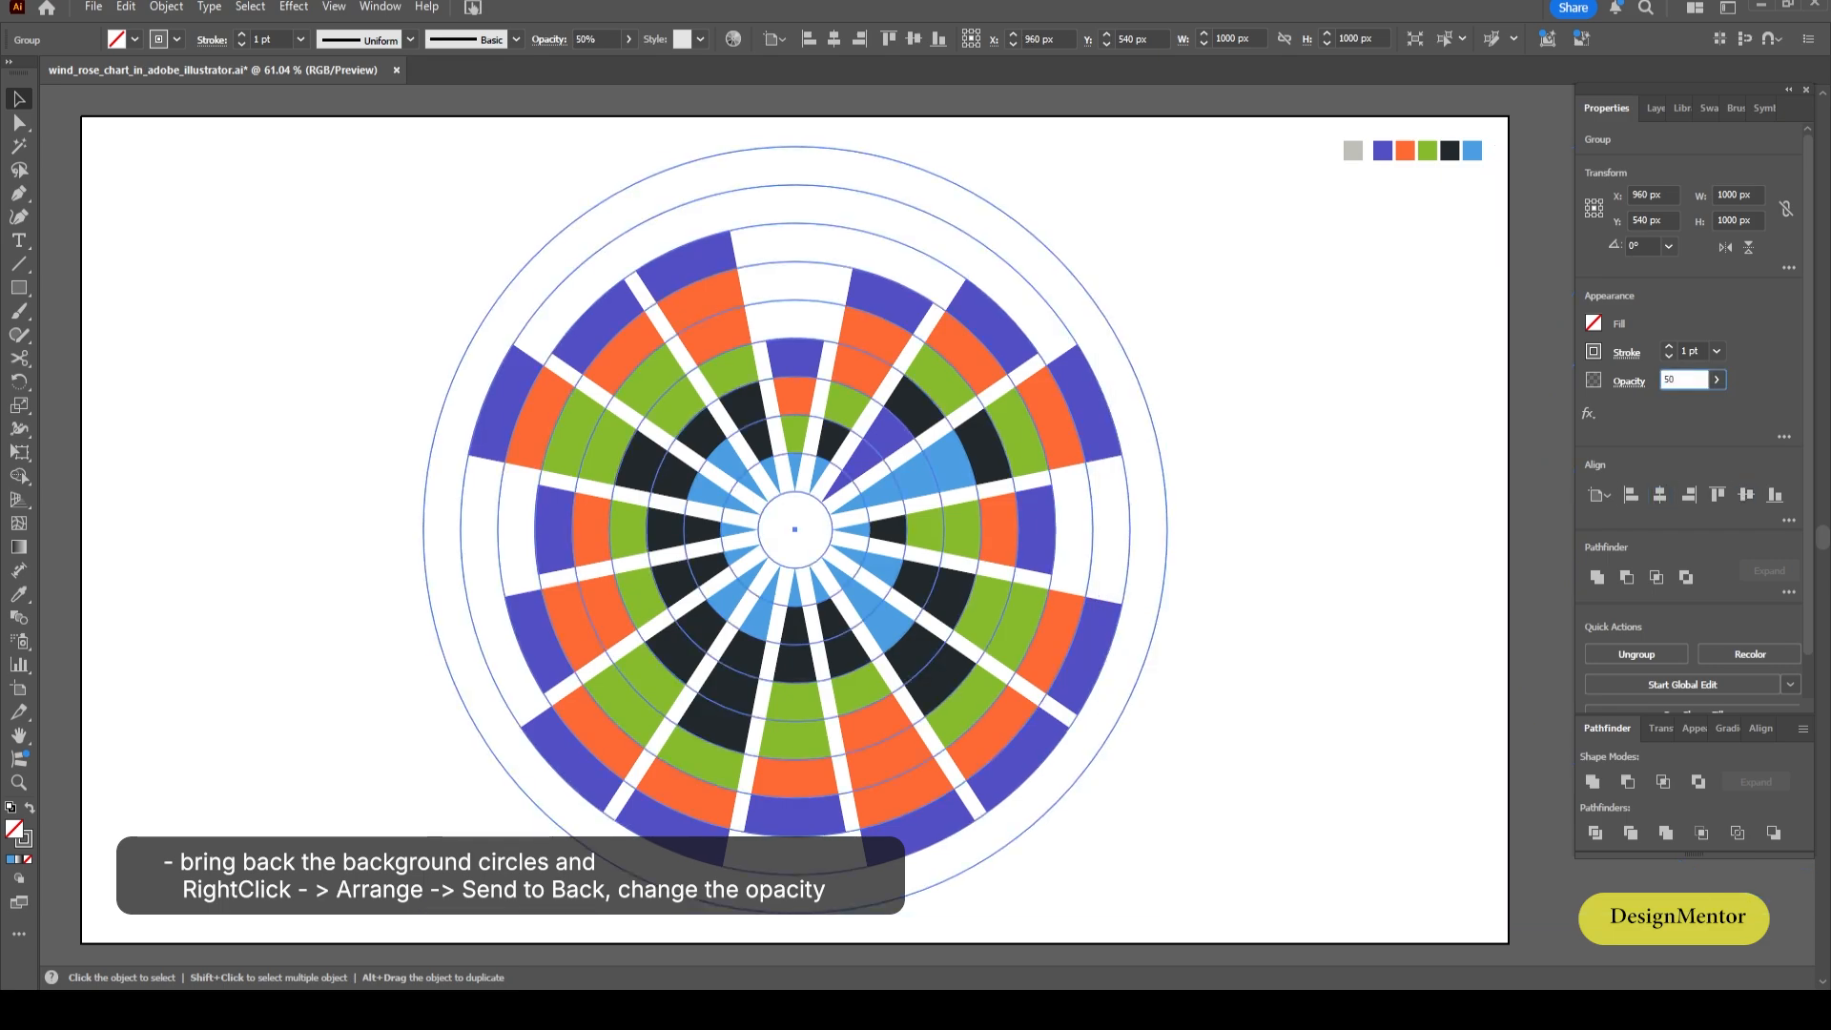
click(1335, 401)
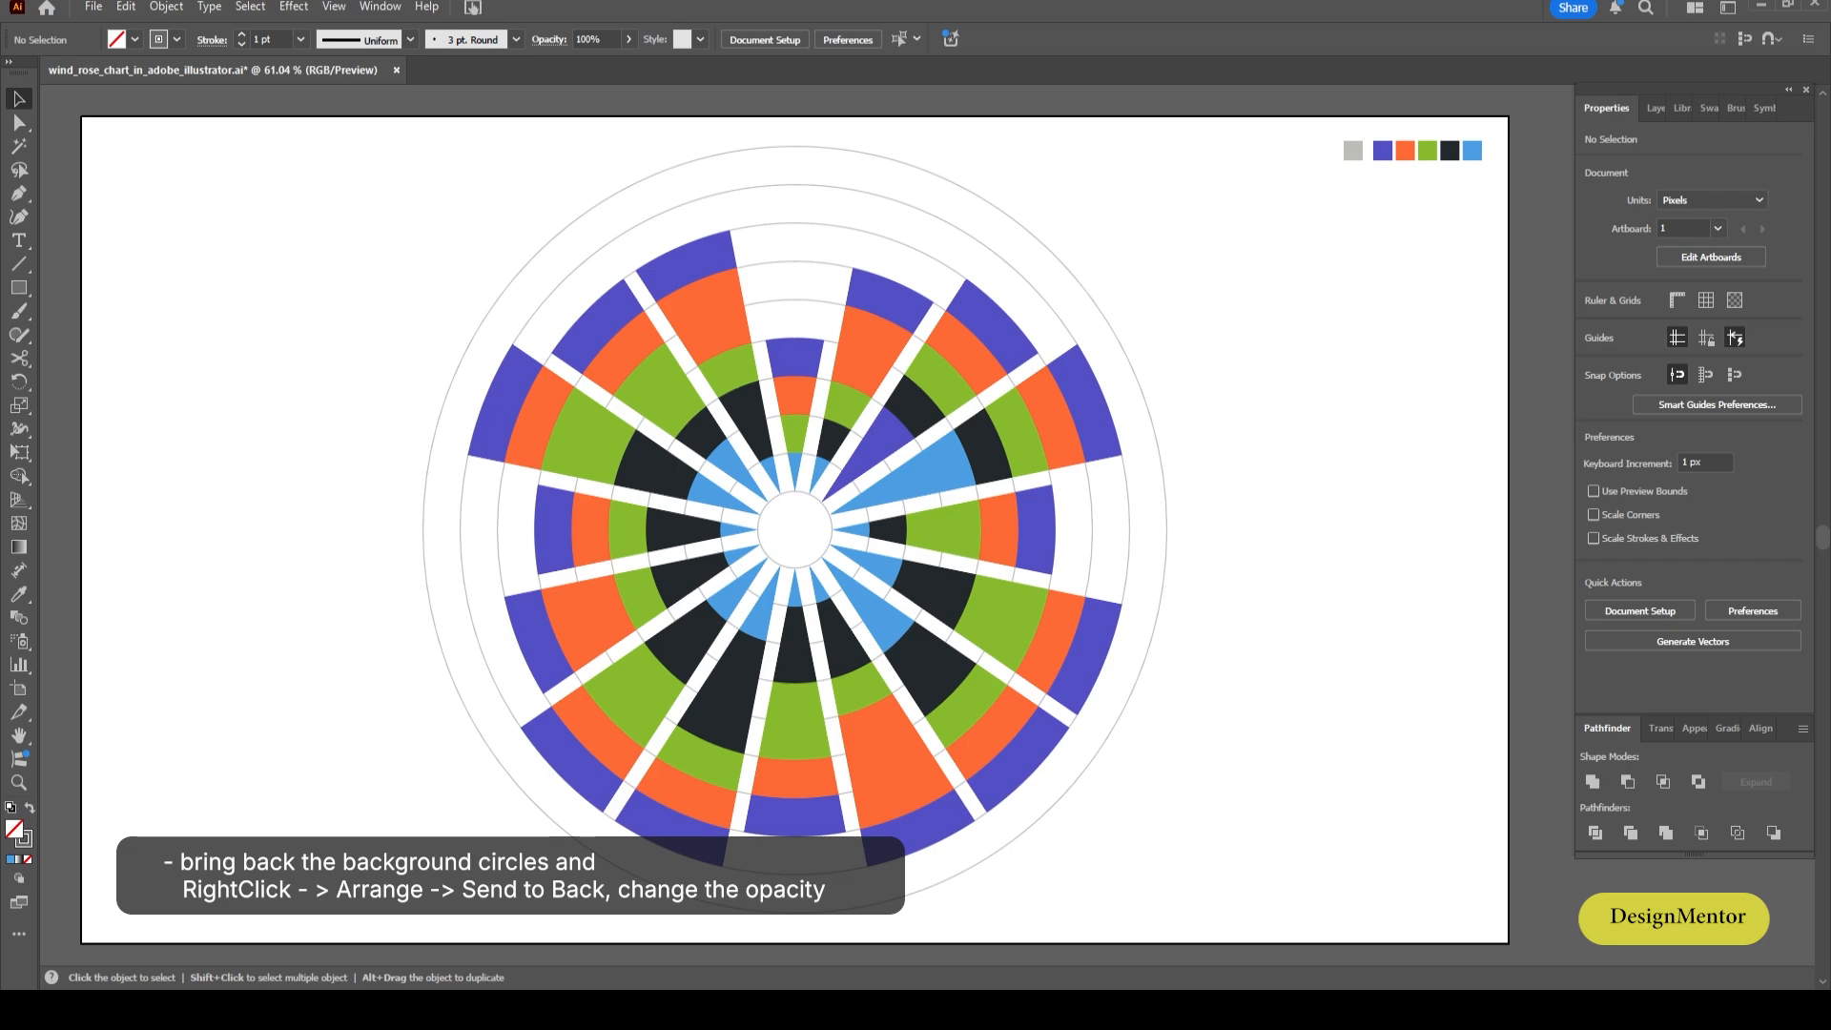
Lower the concentric circle group's opacity below 50% for fainter grid lines.
click(1166, 503)
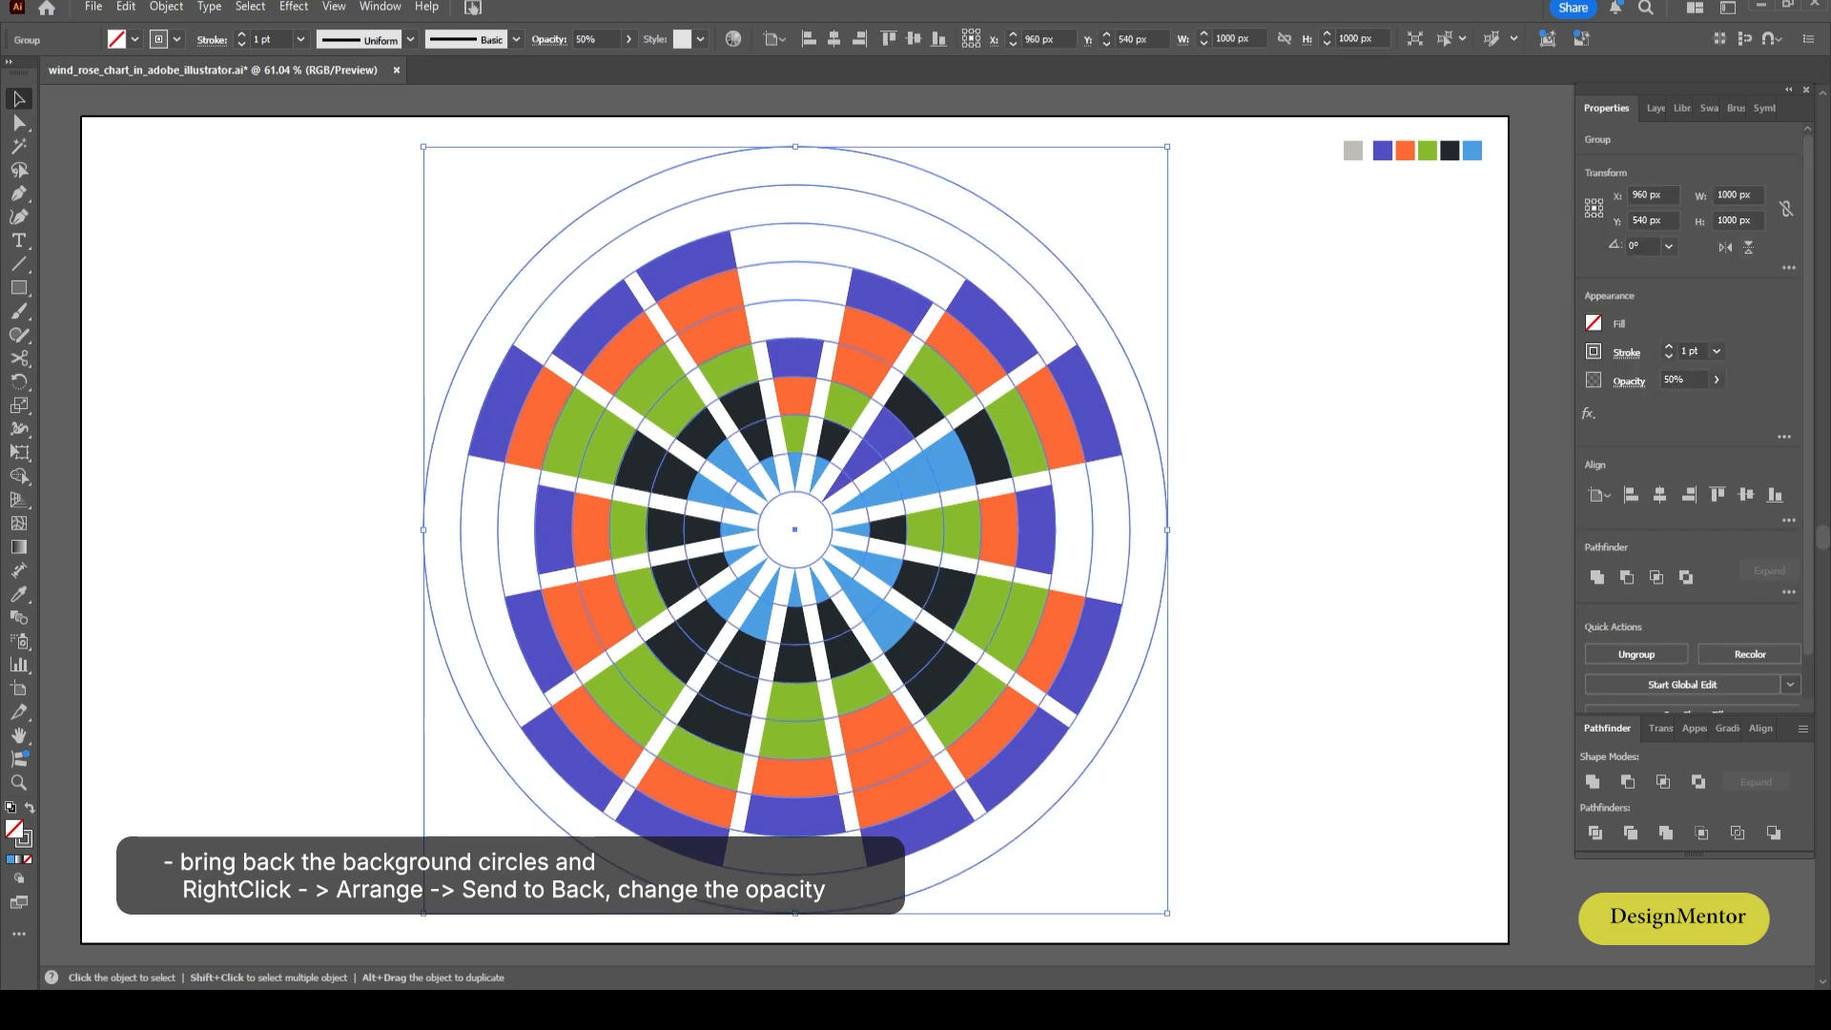
click(1683, 380)
text(70)
key(Return)
click(1336, 401)
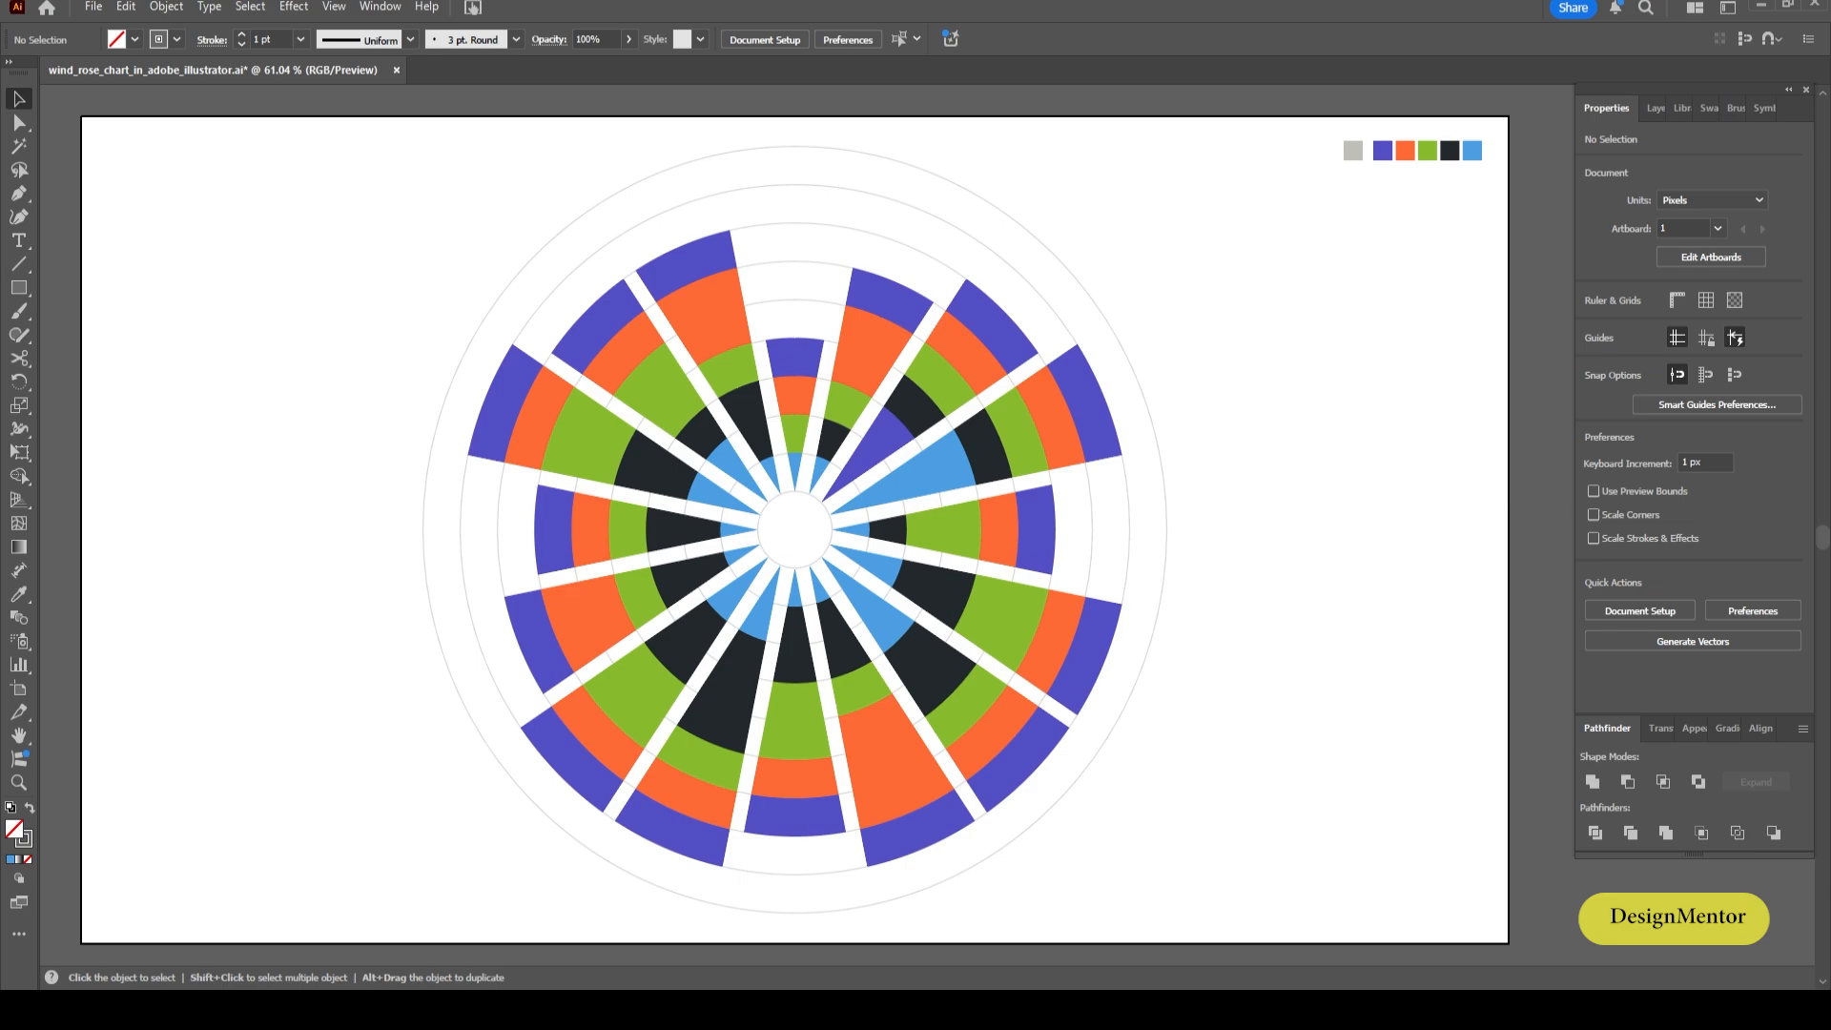
Place a point text object outside the chart's northeast edge and set its font to Inter.
right_click(19, 241)
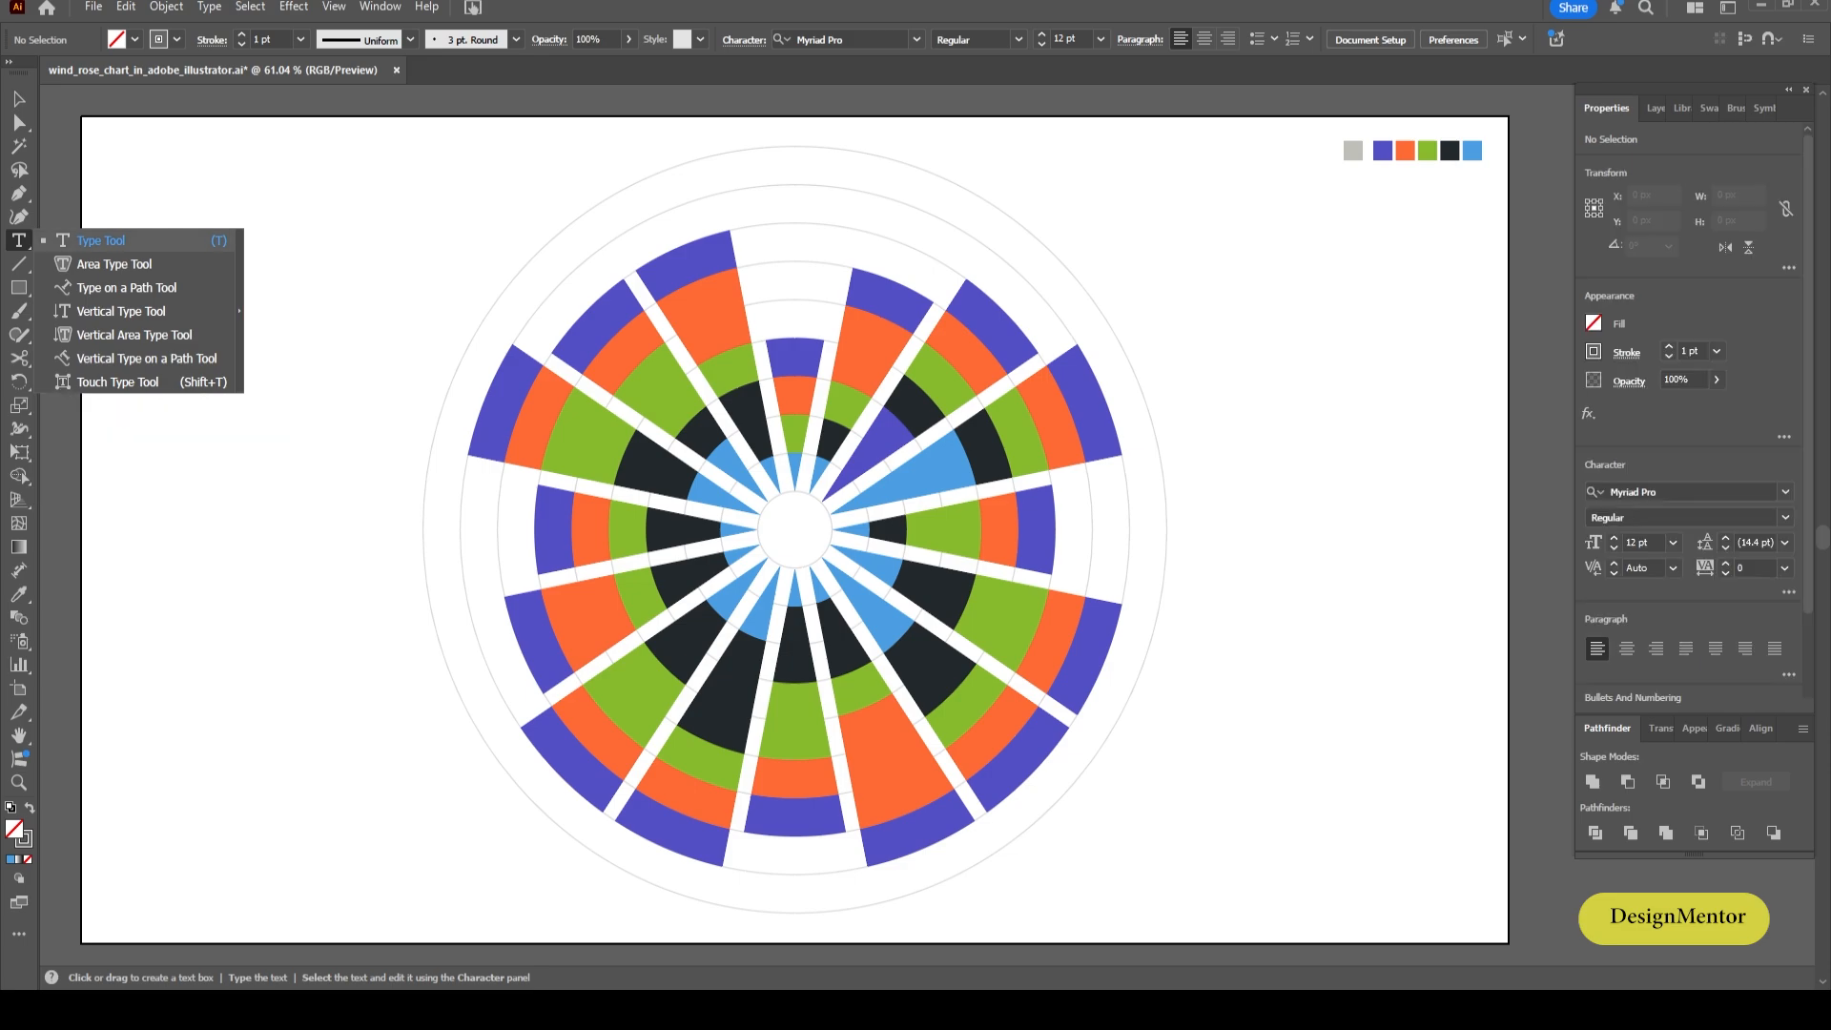
click(101, 241)
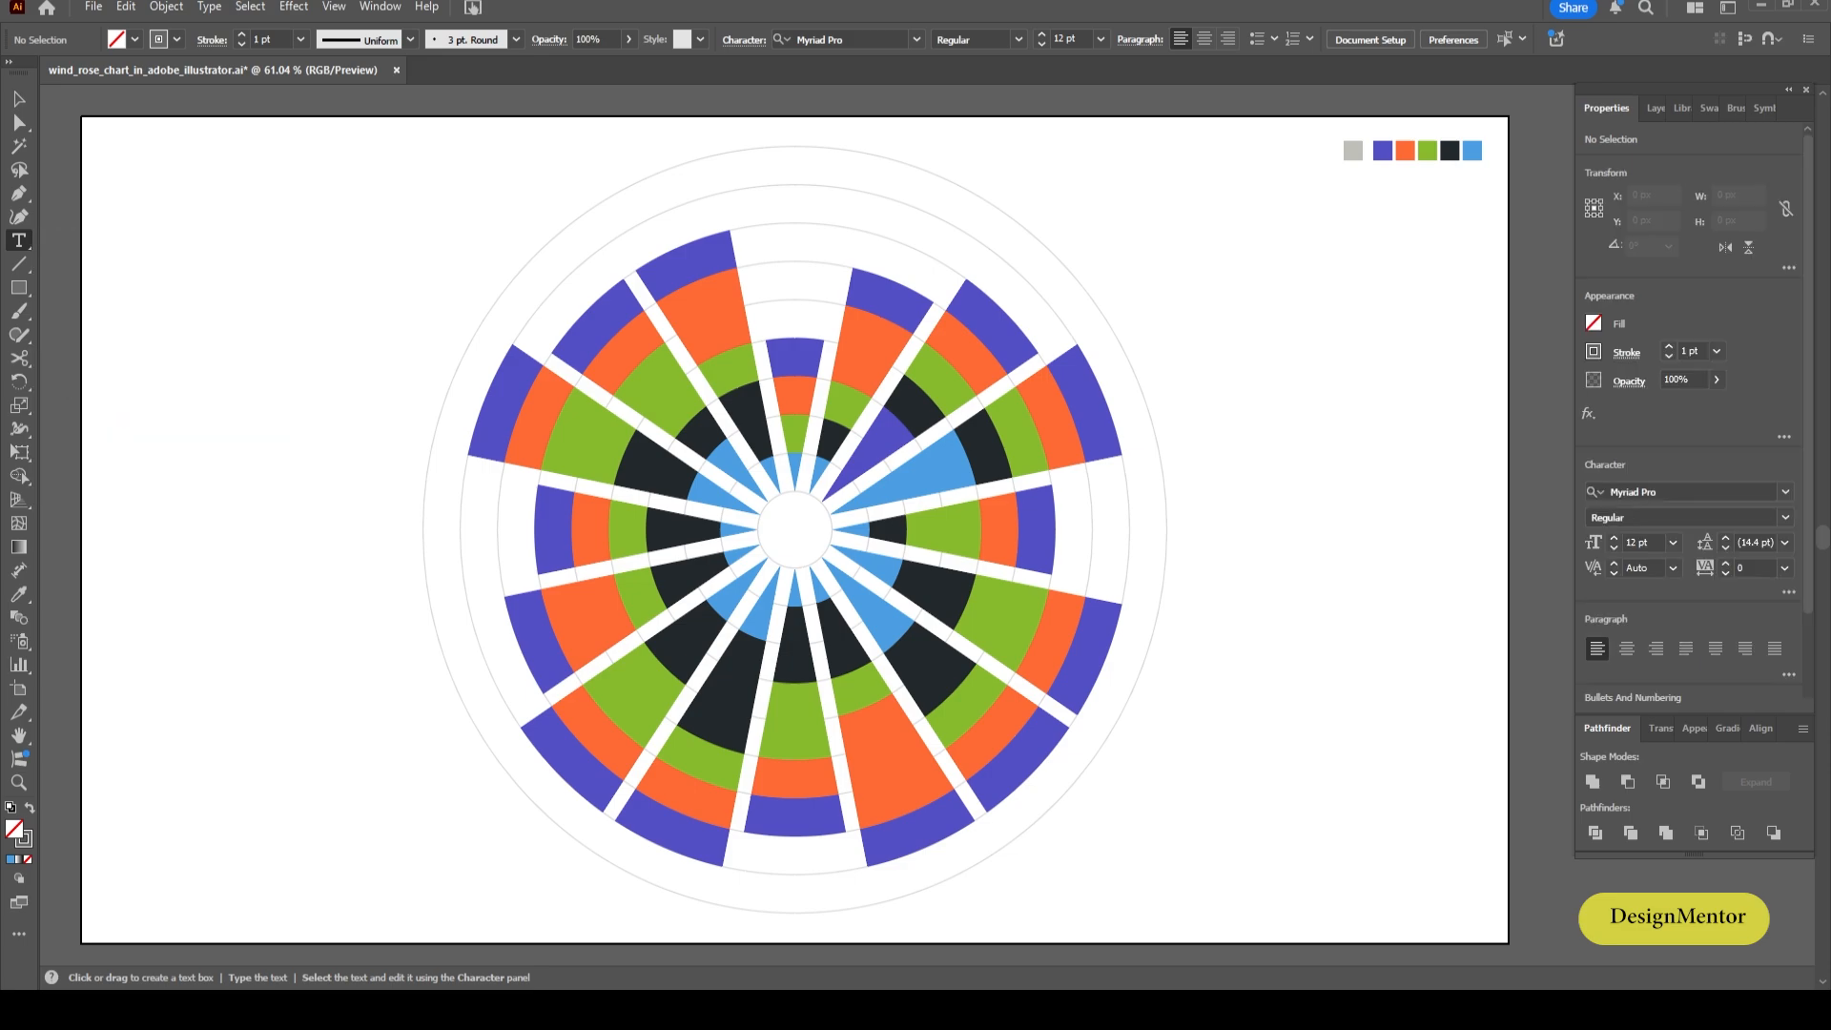
click(1078, 158)
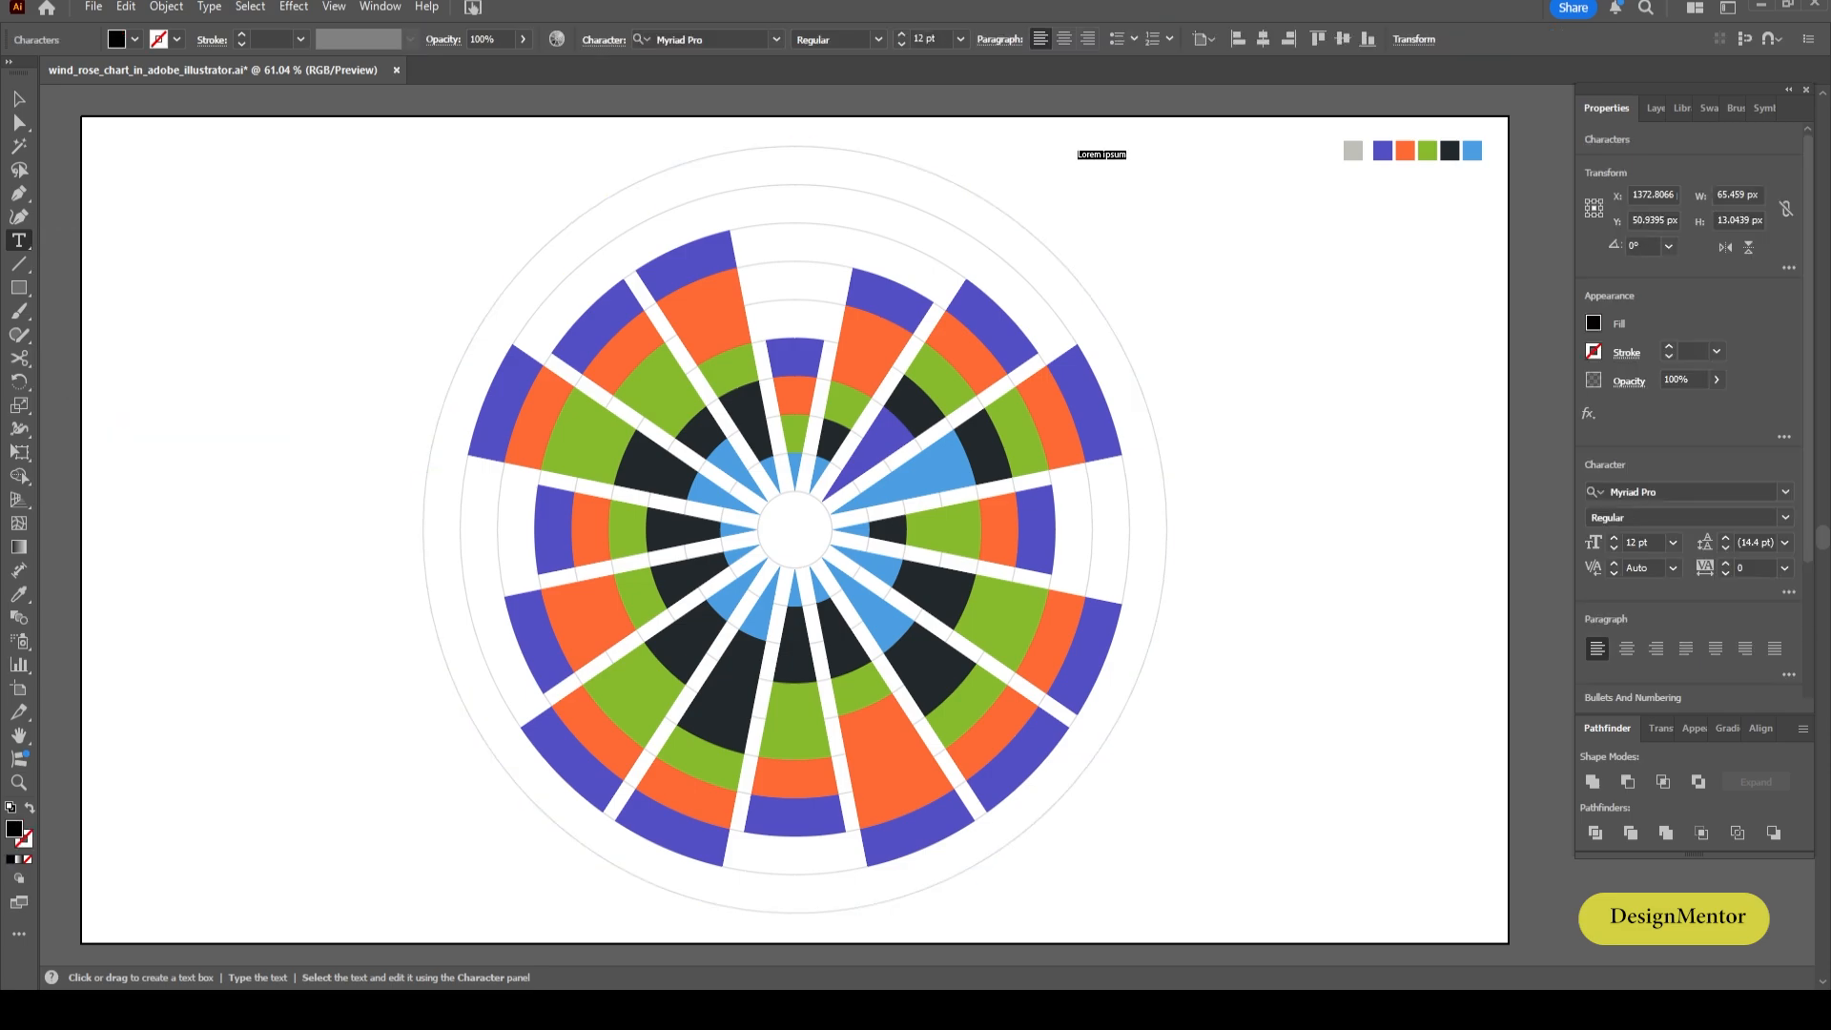
click(704, 39)
text(Inter)
key(Return)
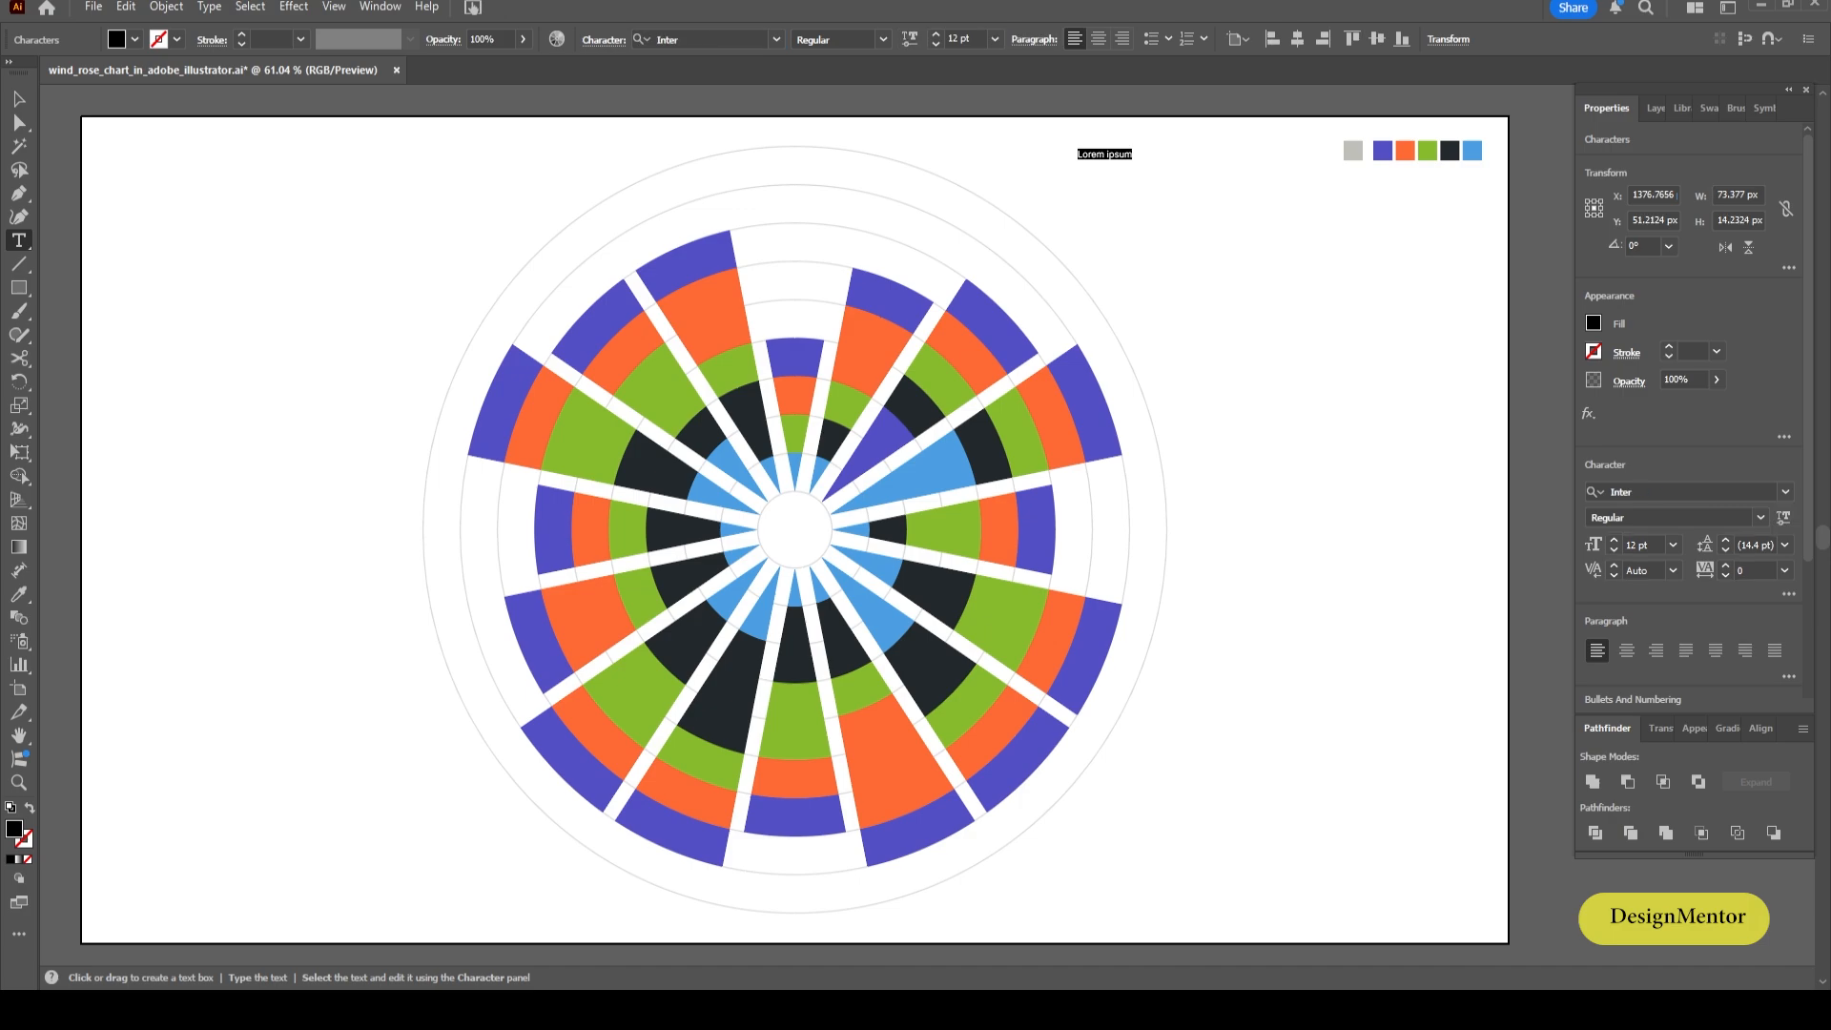
Replace the placeholder text with the letter N and set its font size to 40 pt.
double_click(1081, 154)
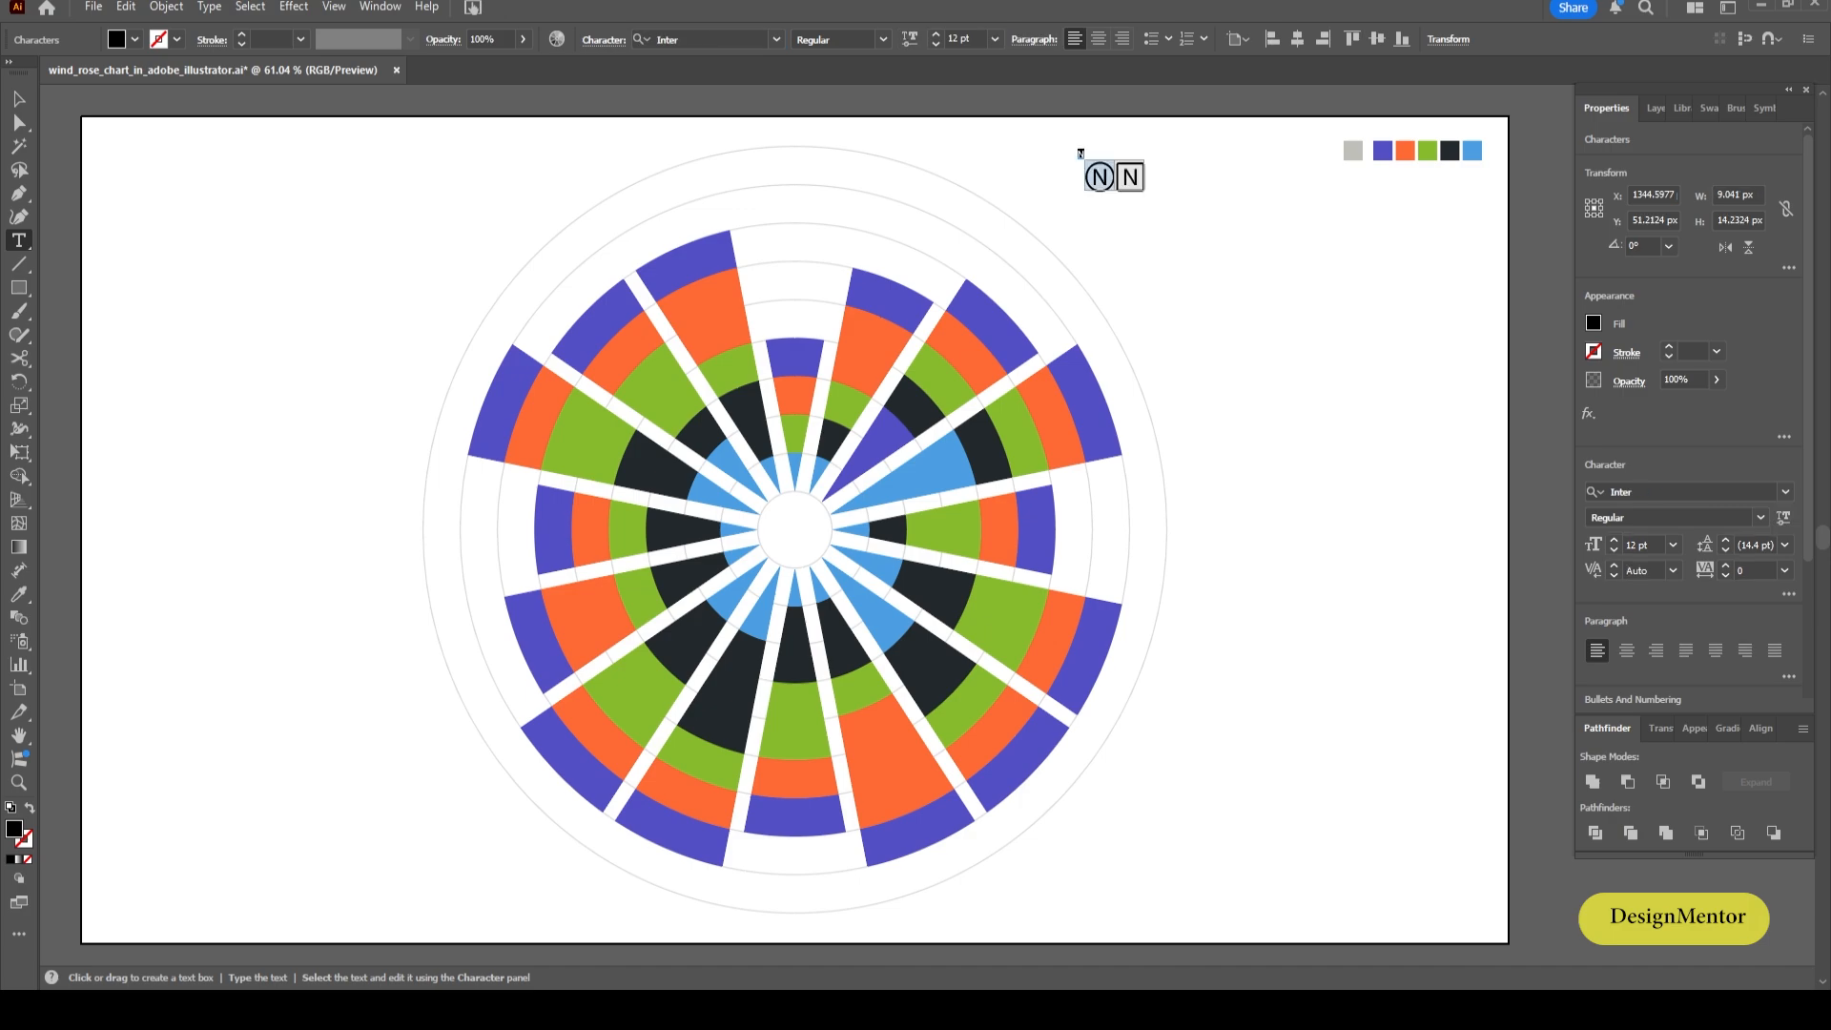
click(964, 38)
text(30)
key(Return)
text(40)
key(Return)
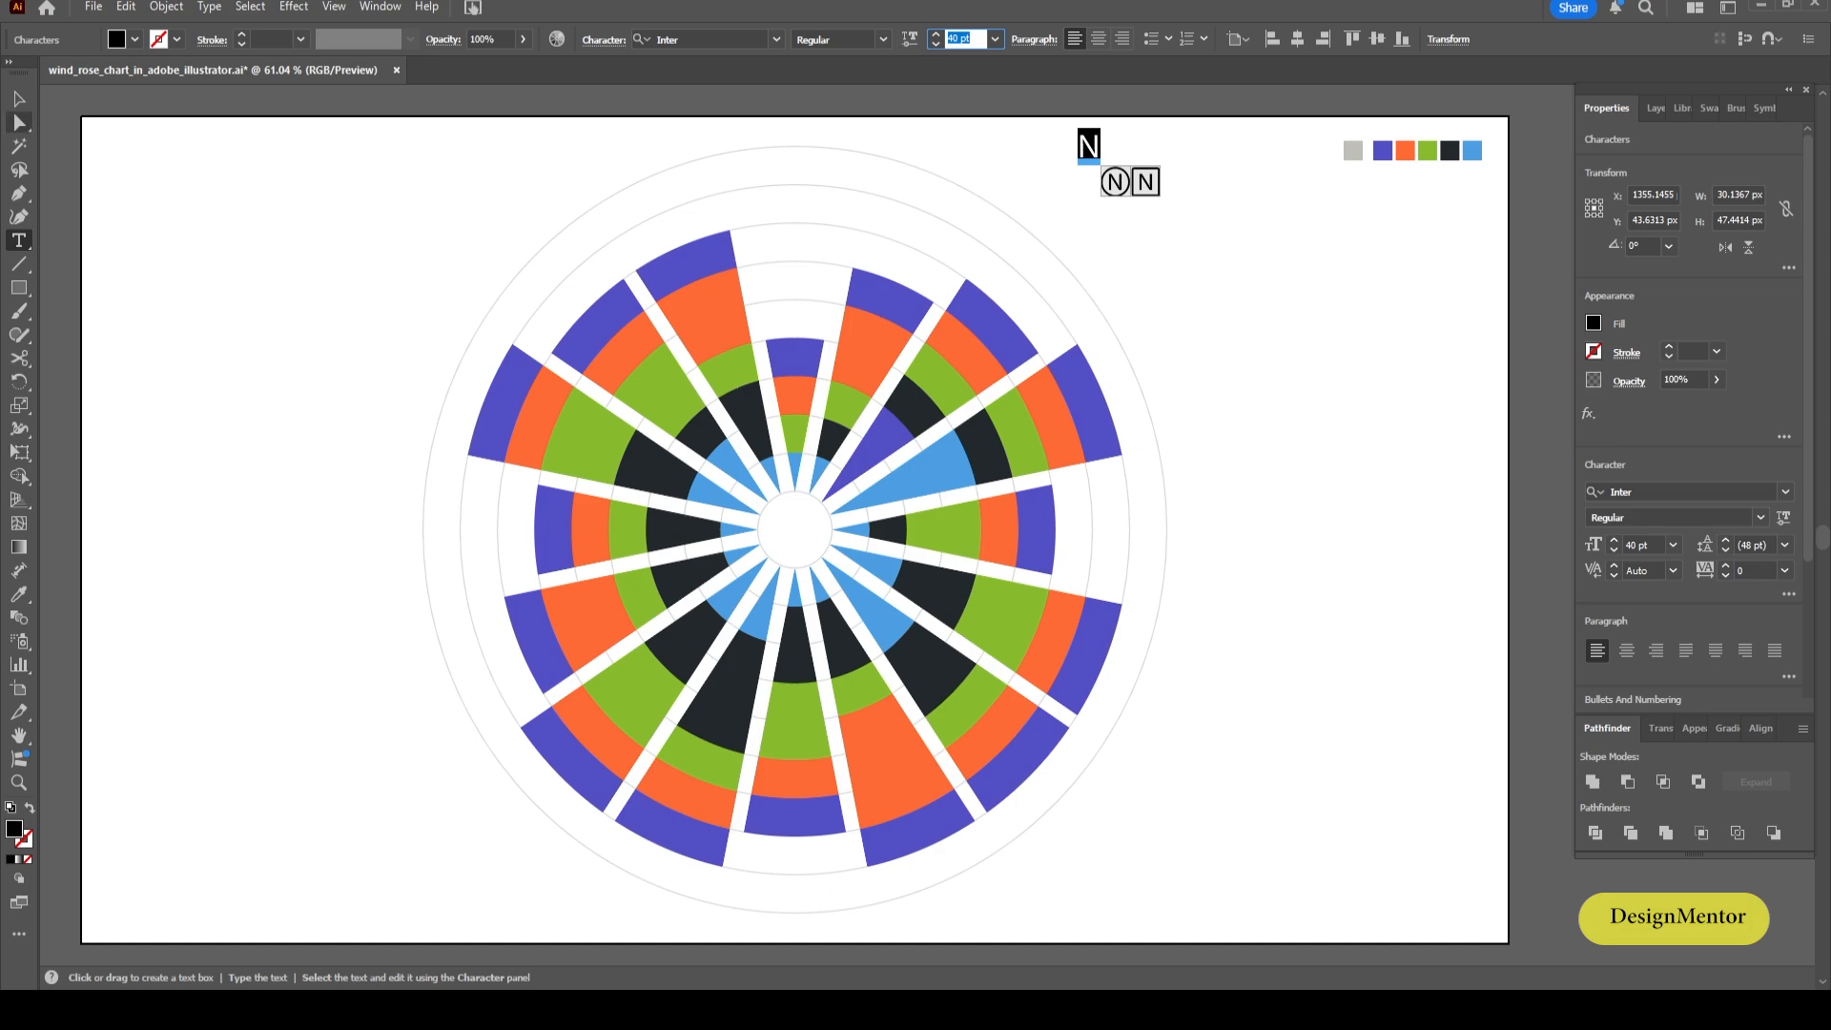
click(19, 99)
click(267, 210)
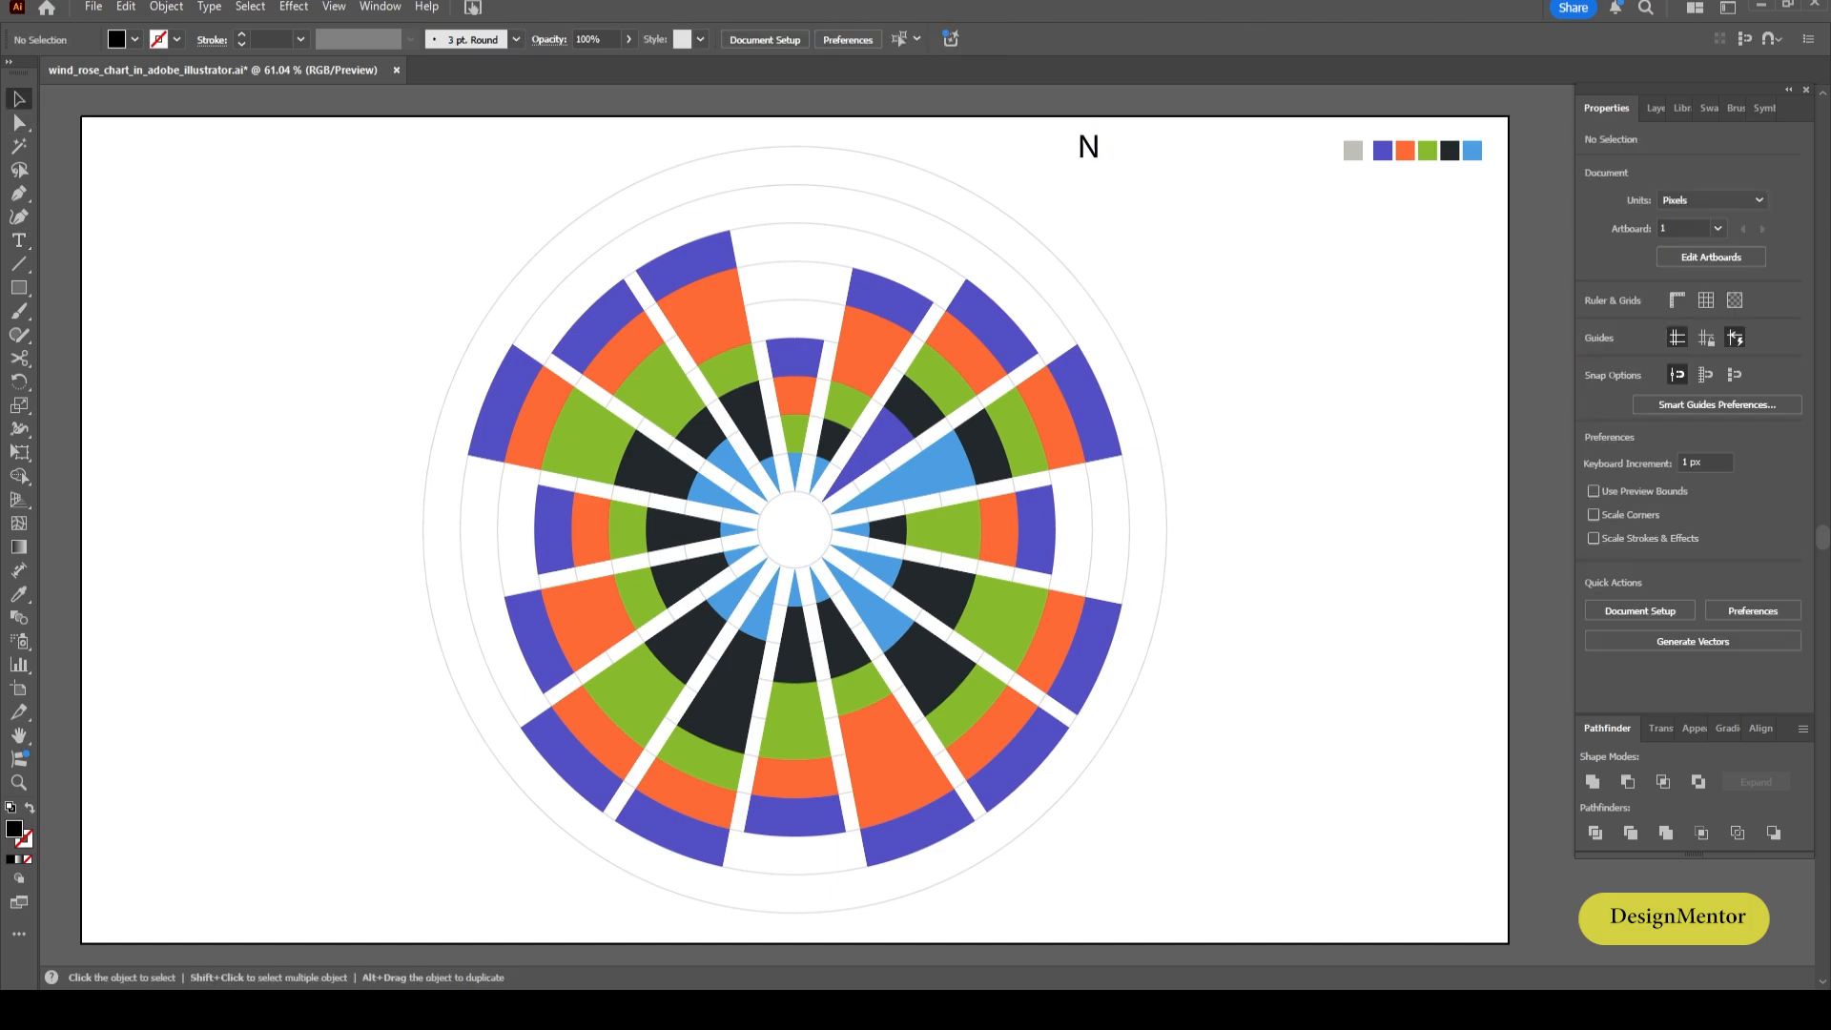
Delete the N text object and create a new N label slightly closer to the chart's northeast edge.
click(1095, 149)
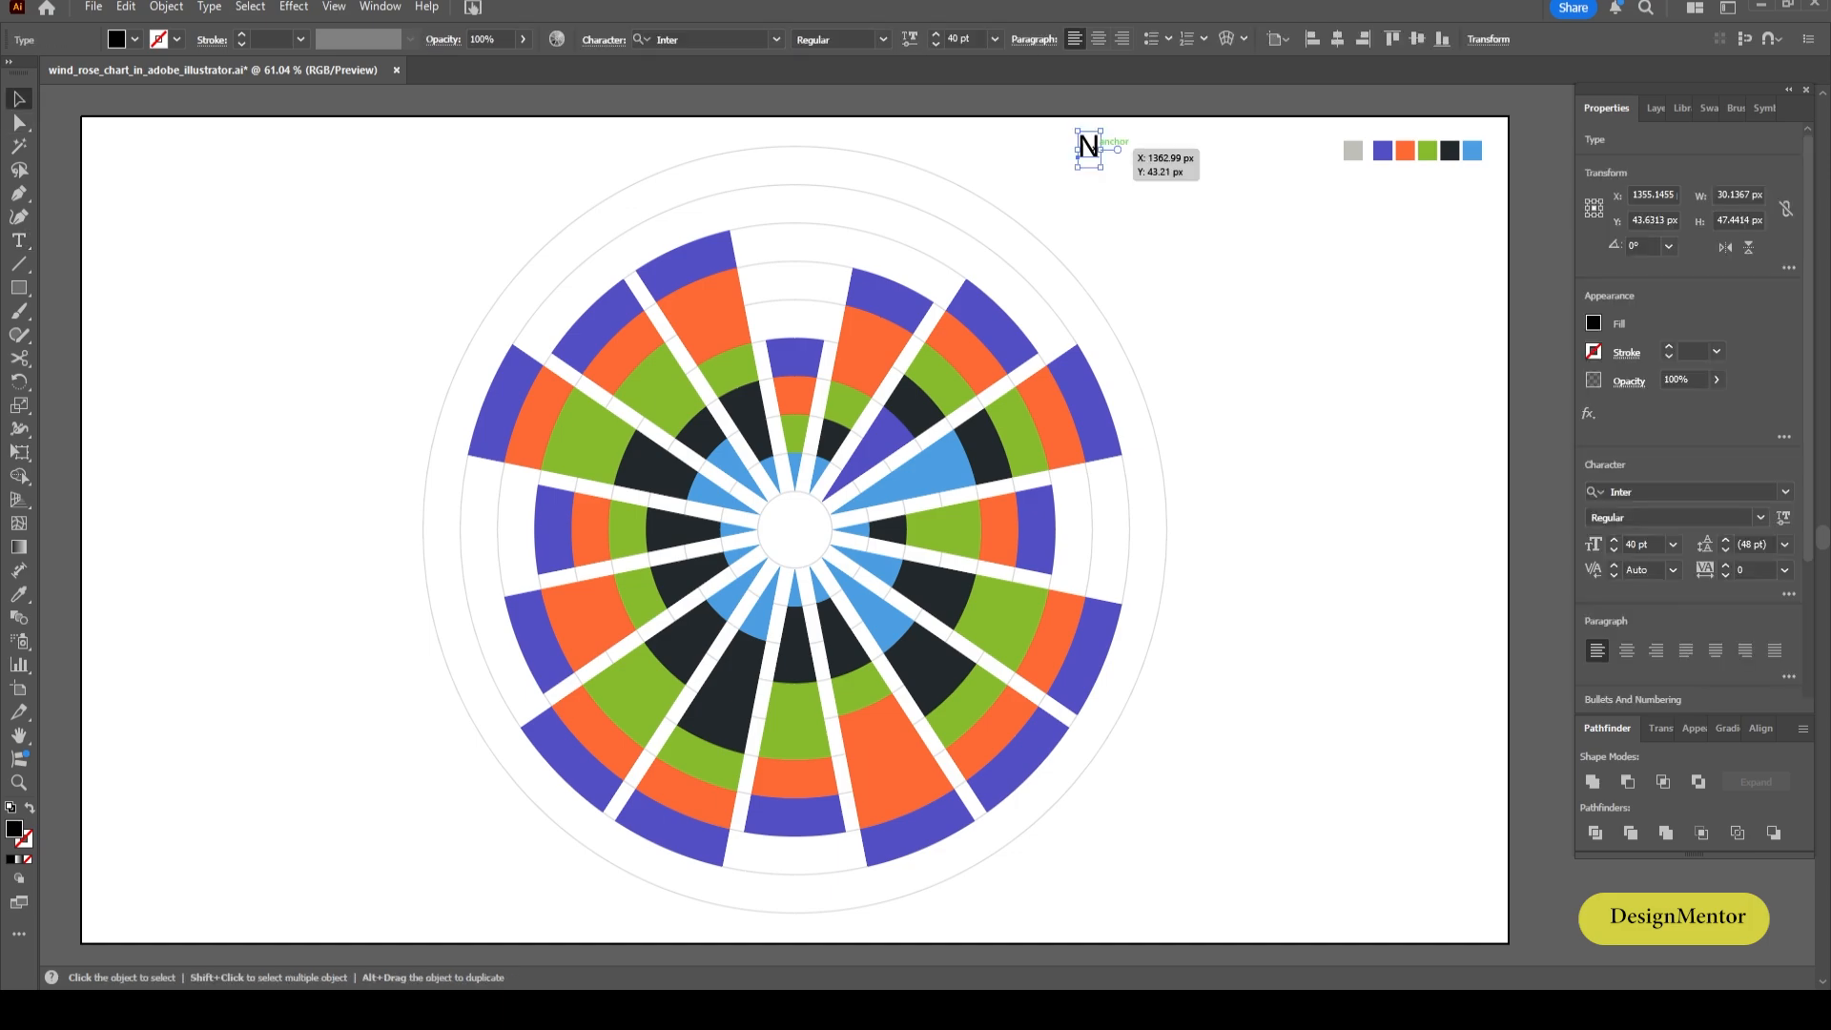
key(Delete)
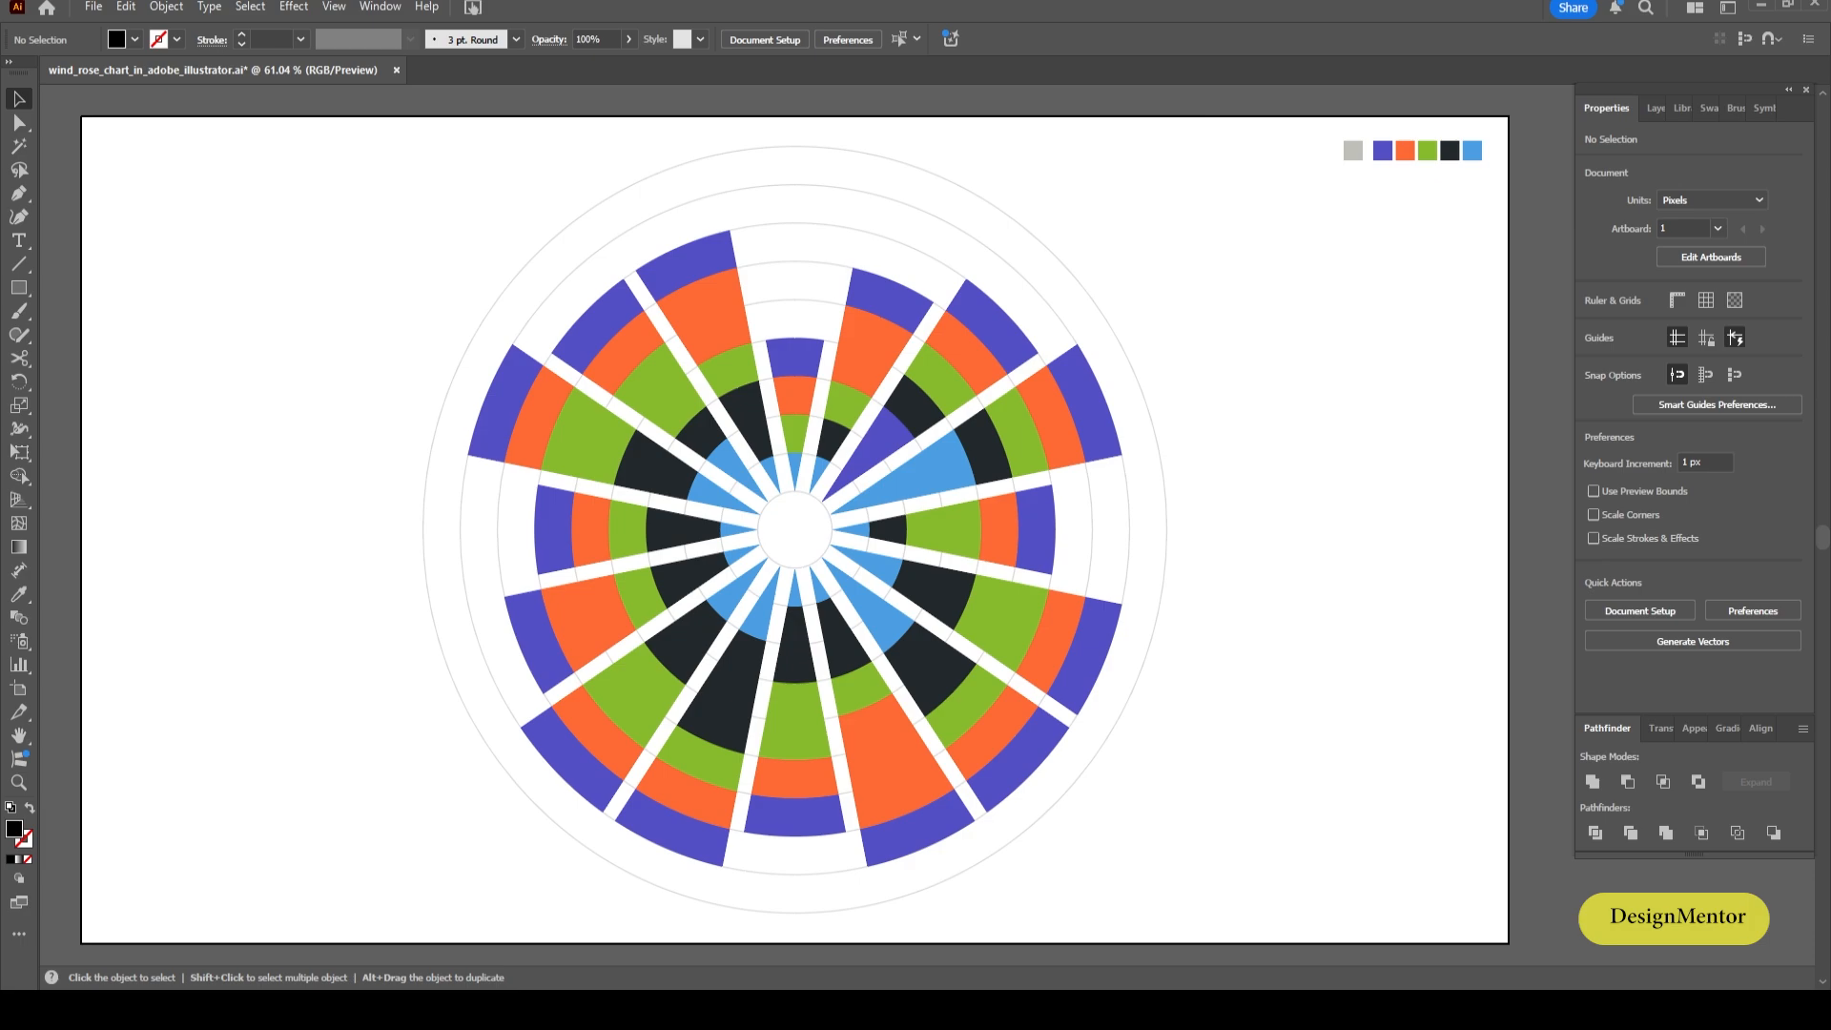
click(18, 240)
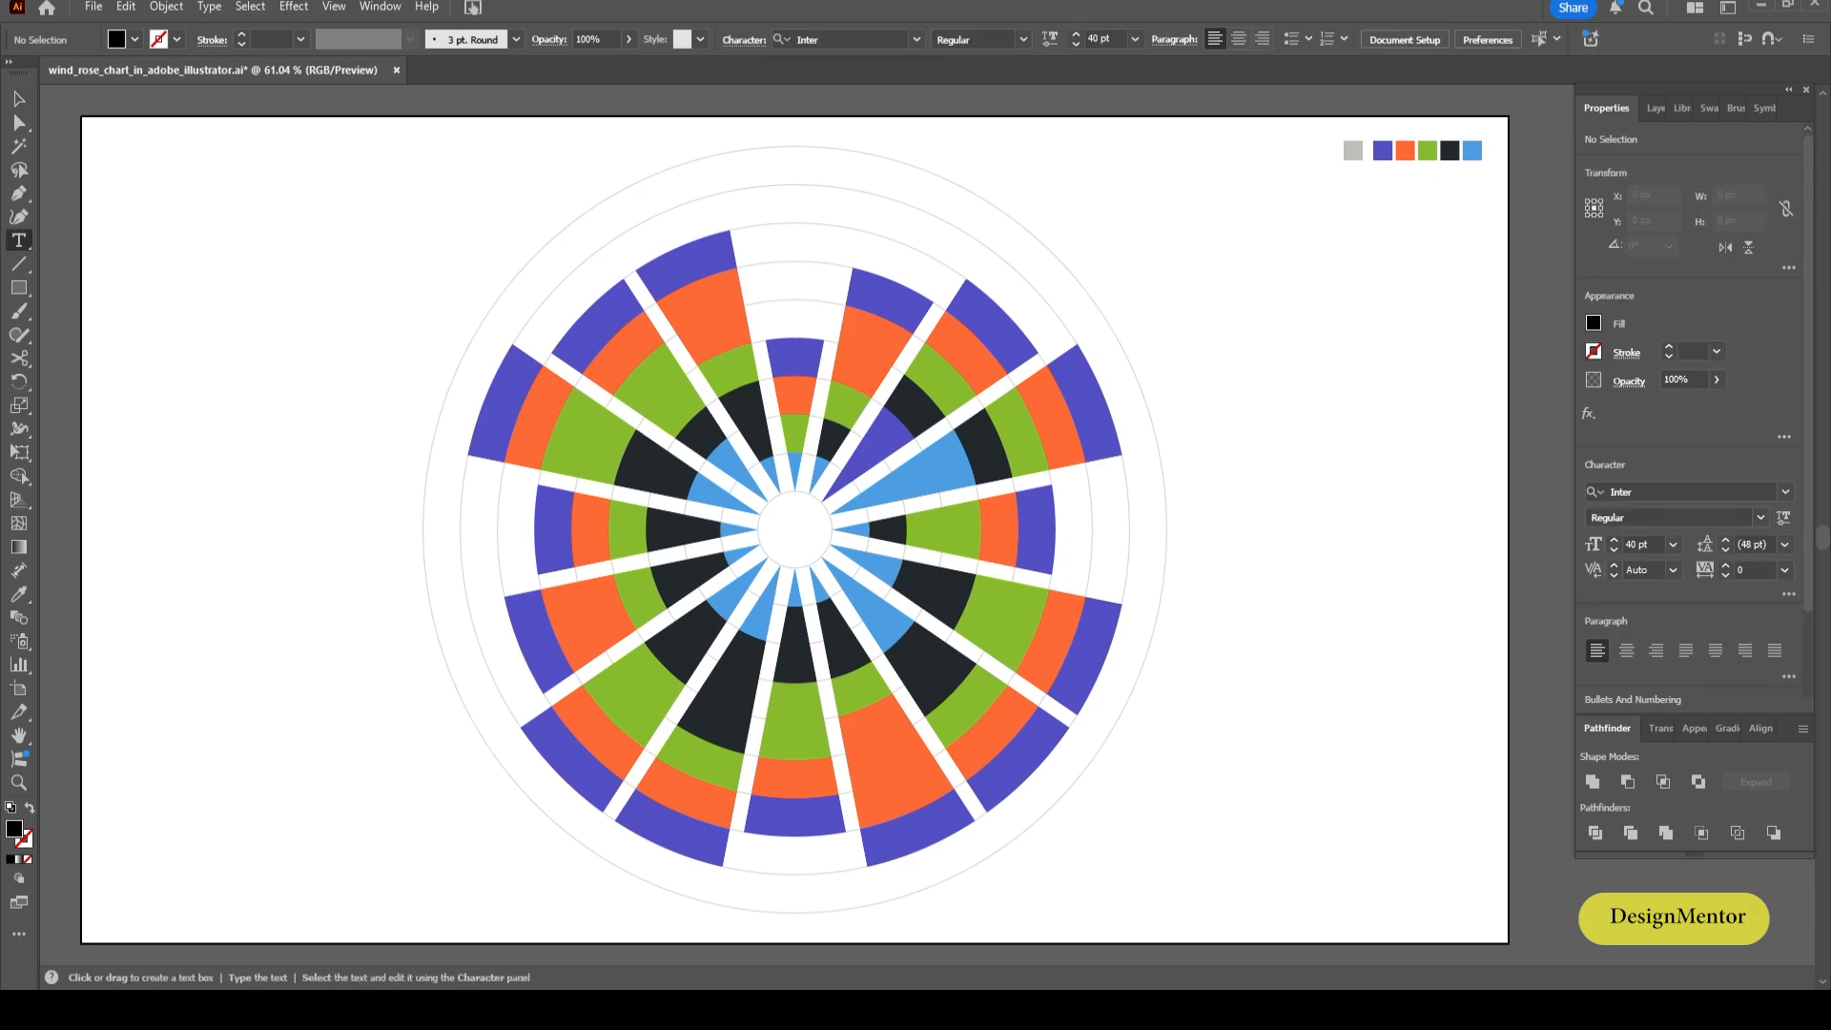
click(1026, 161)
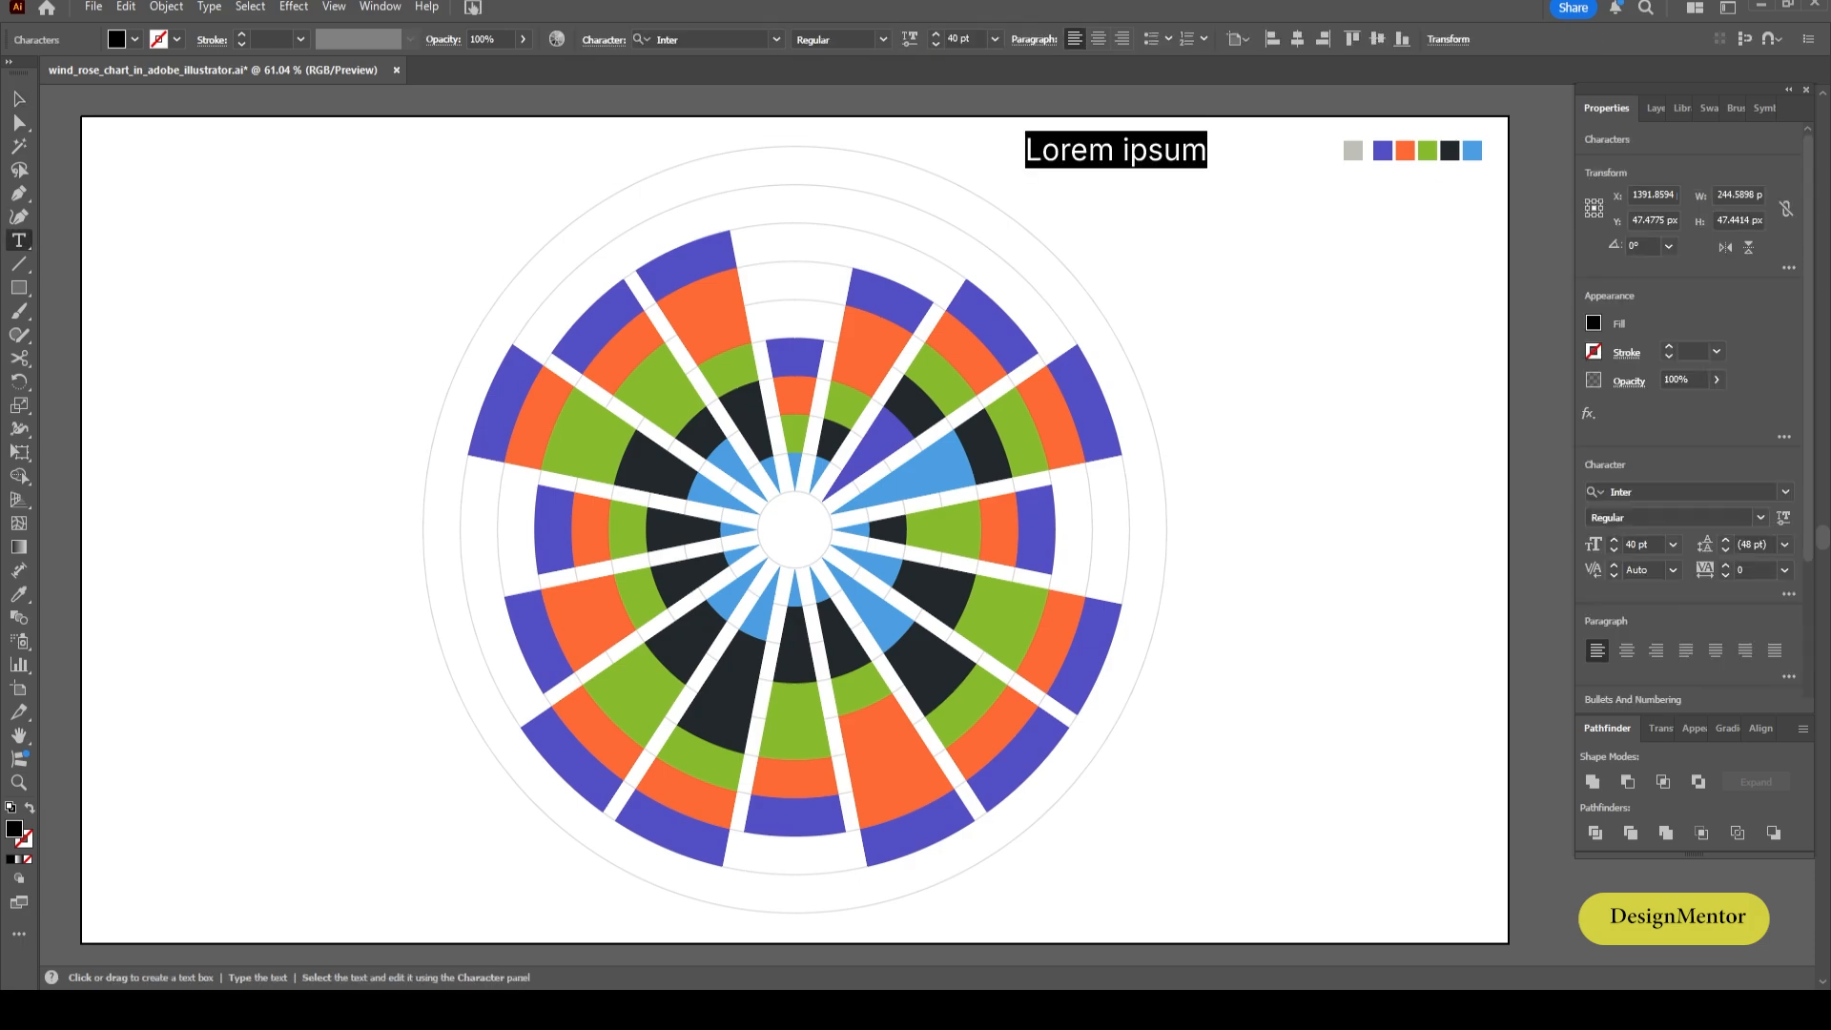
text(N)
key(ctrl+a)
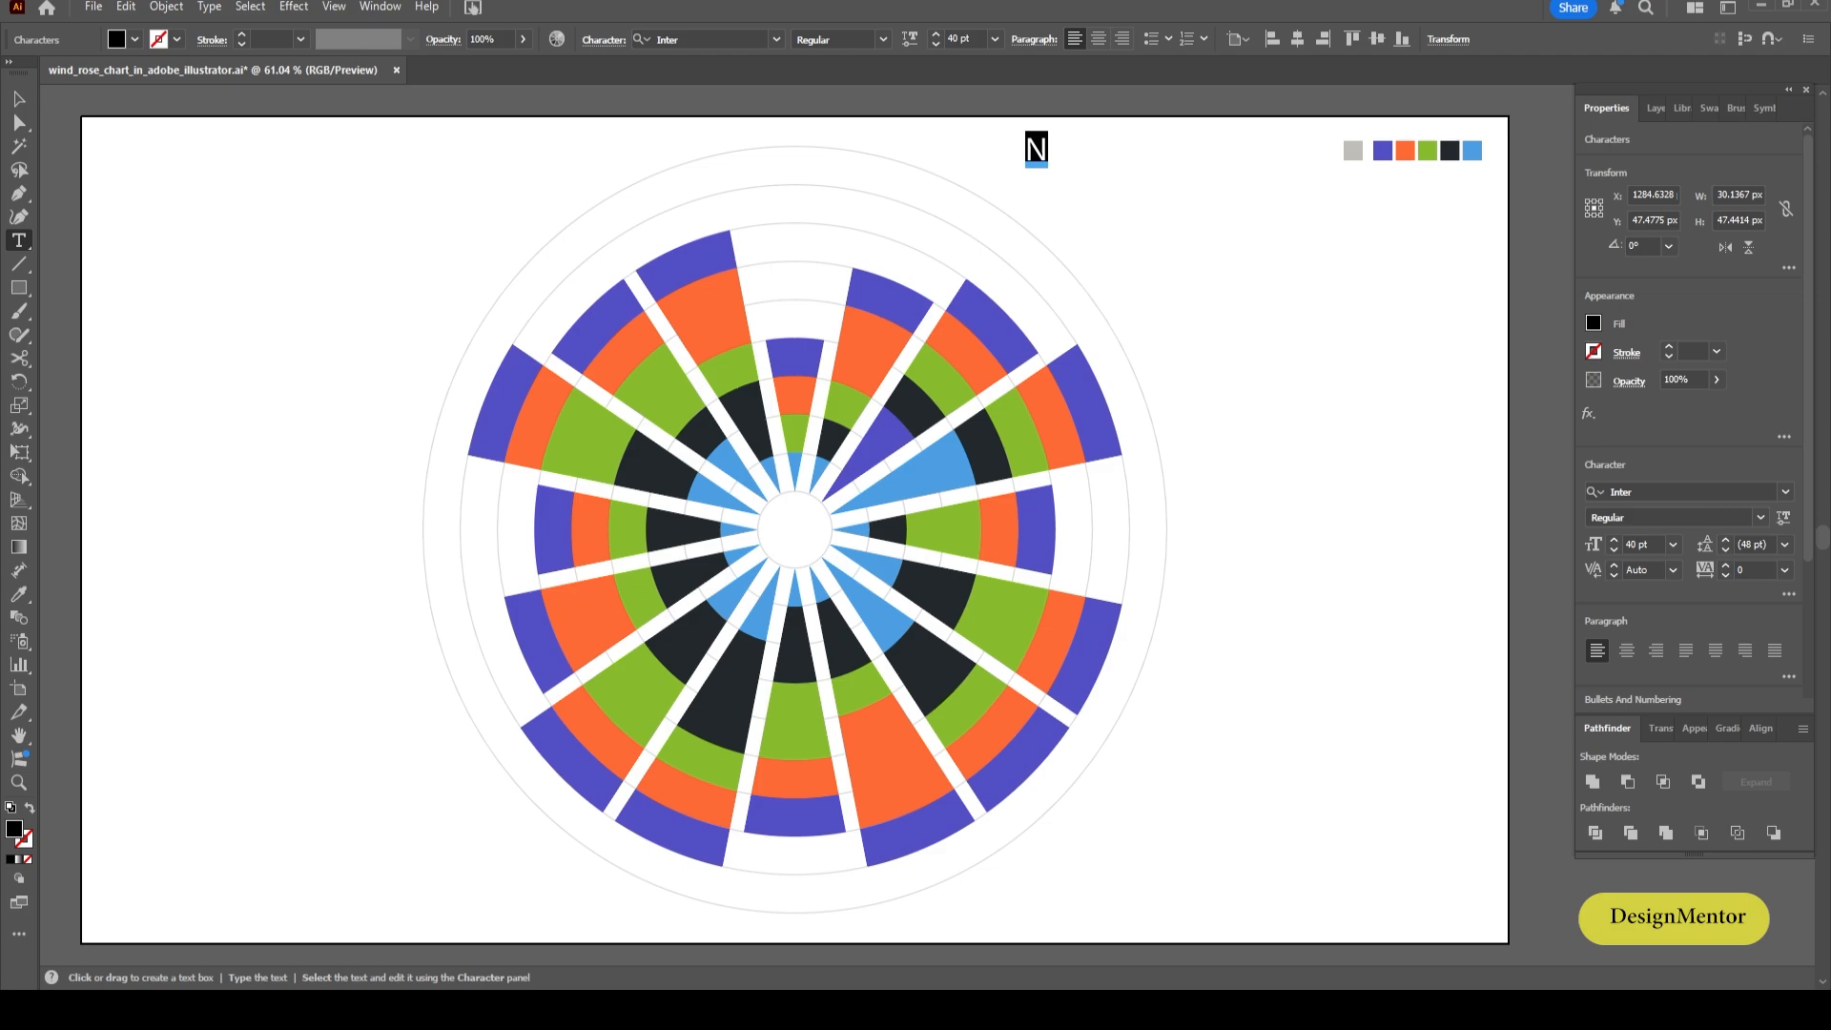
Fill the N label with a dark grey swatch.
click(135, 39)
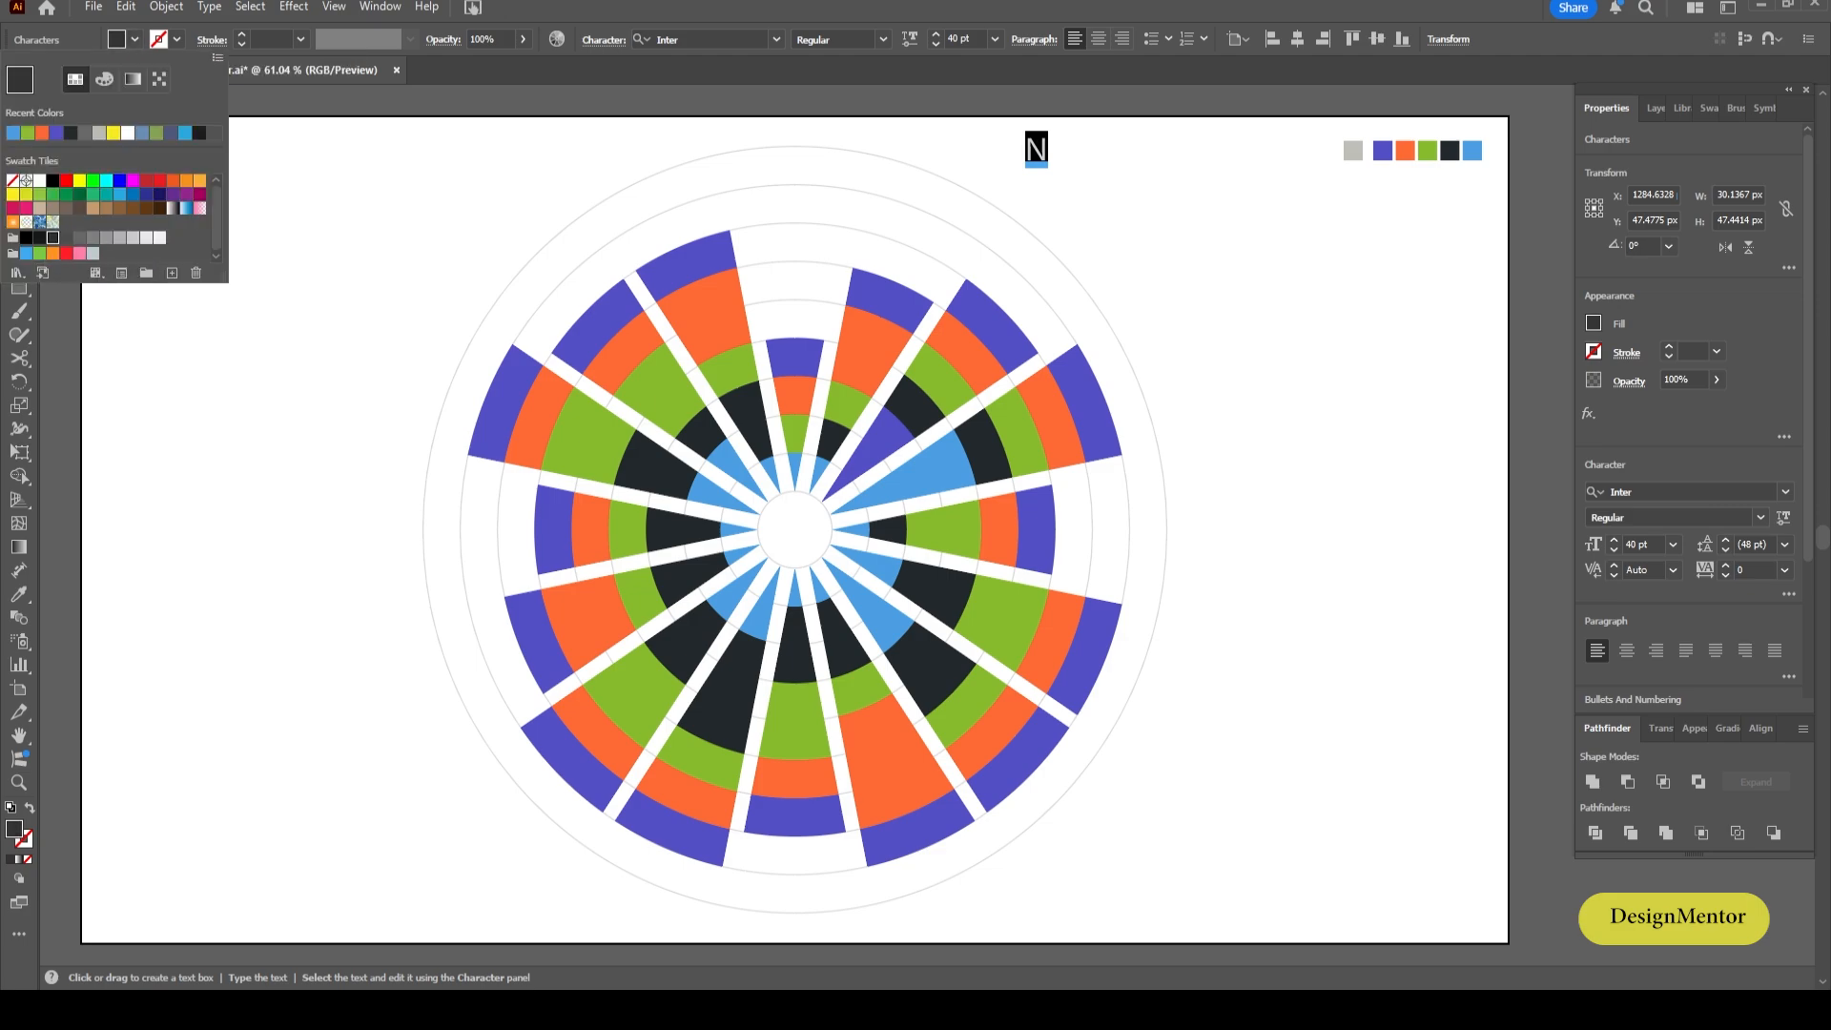
click(65, 237)
key(Escape)
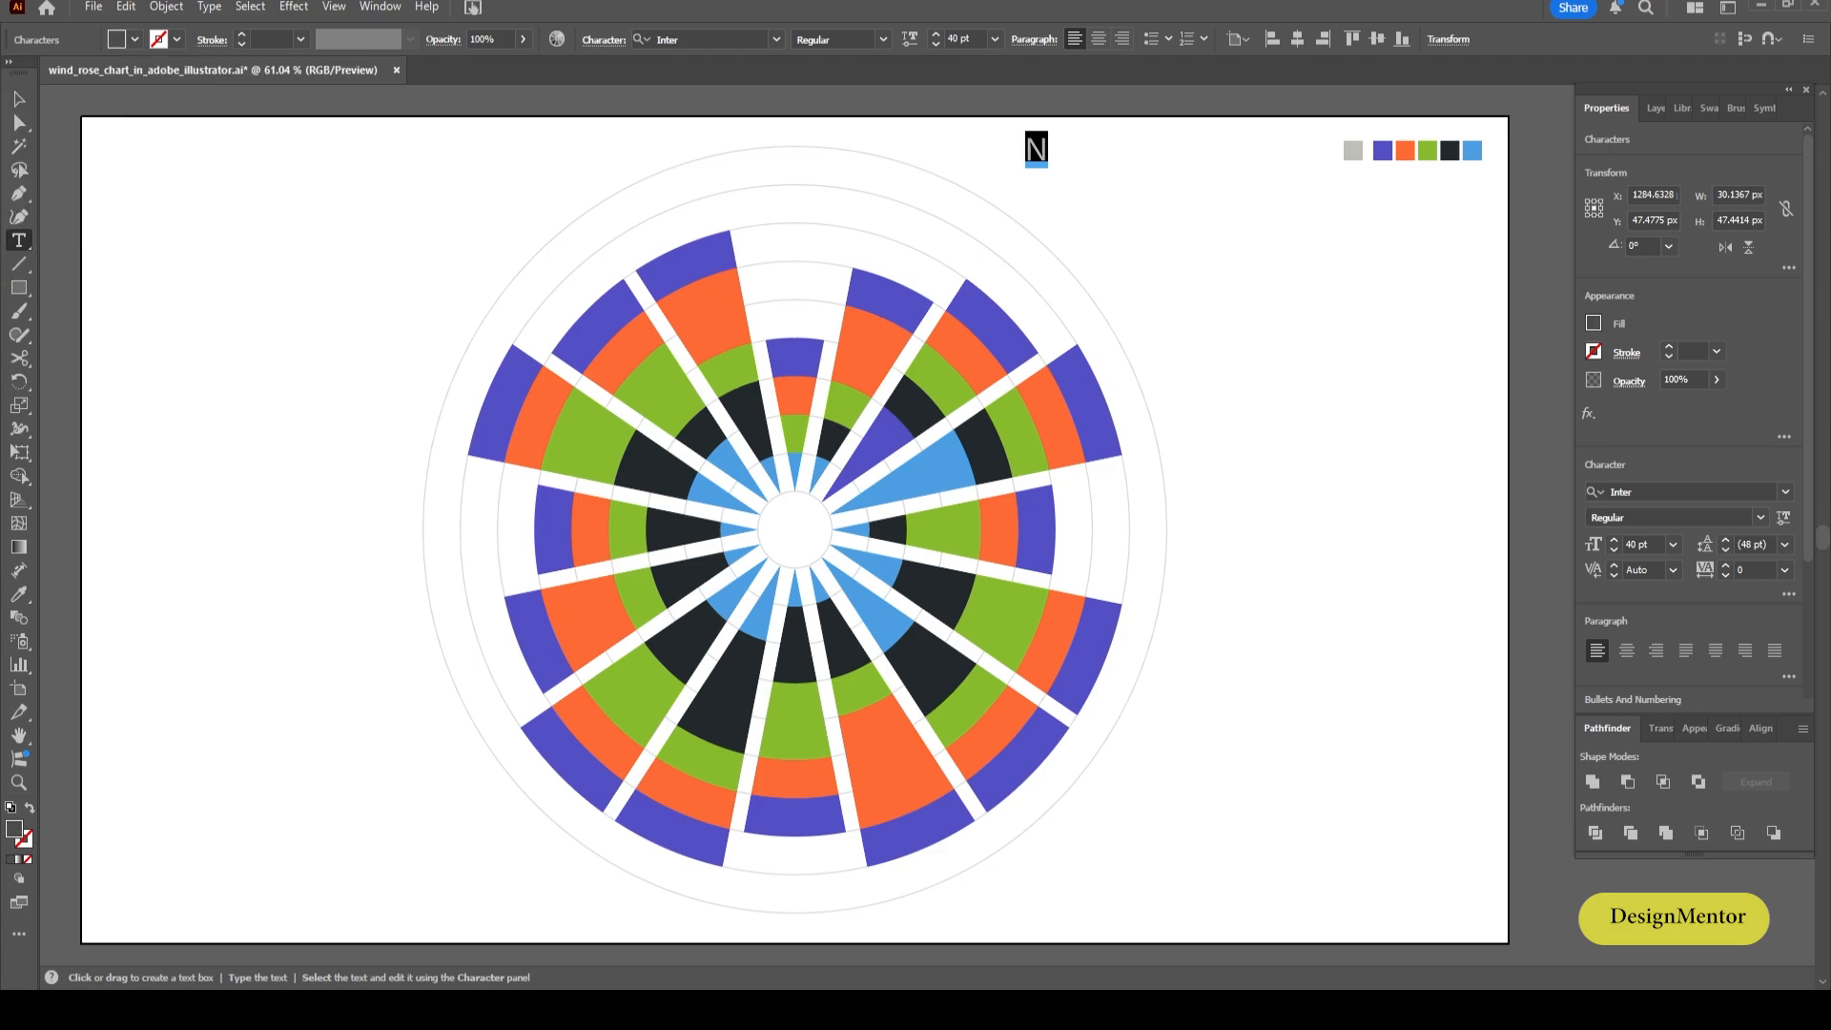
key(ctrl+shift+a)
key(v)
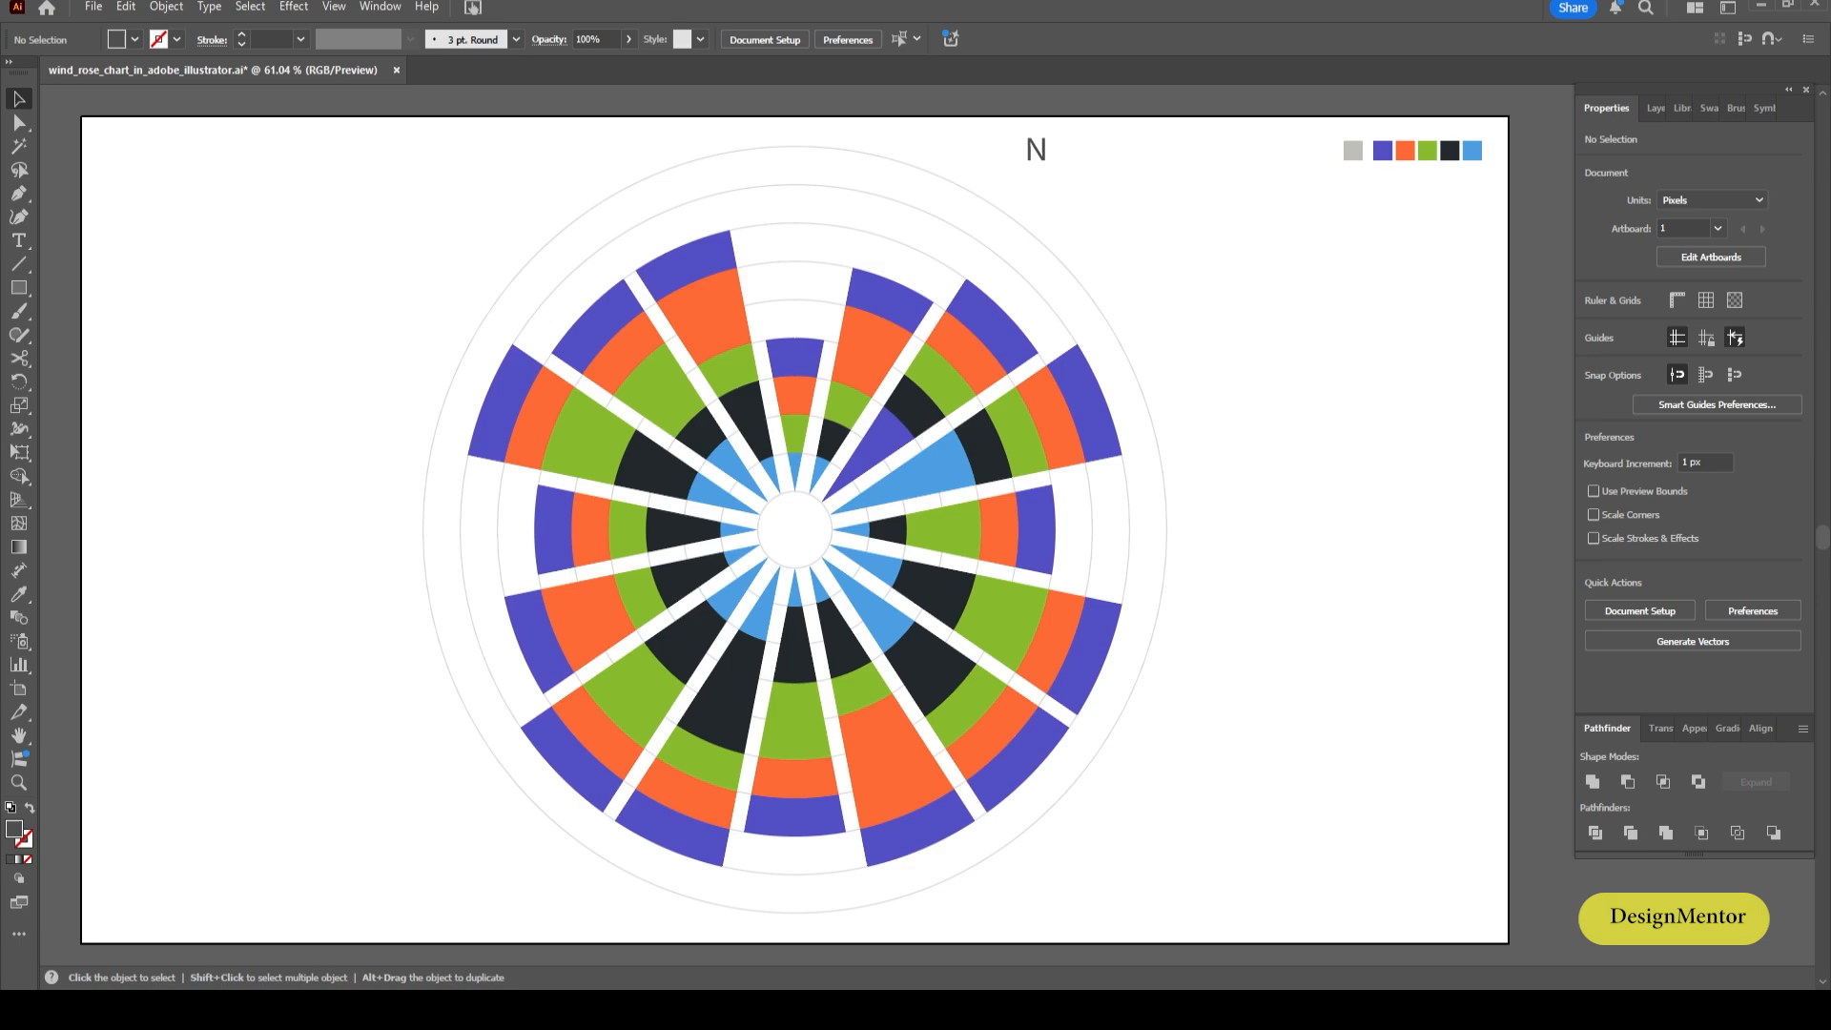
Centre the N label horizontally on the artboard, in line with the north sector.
click(1037, 150)
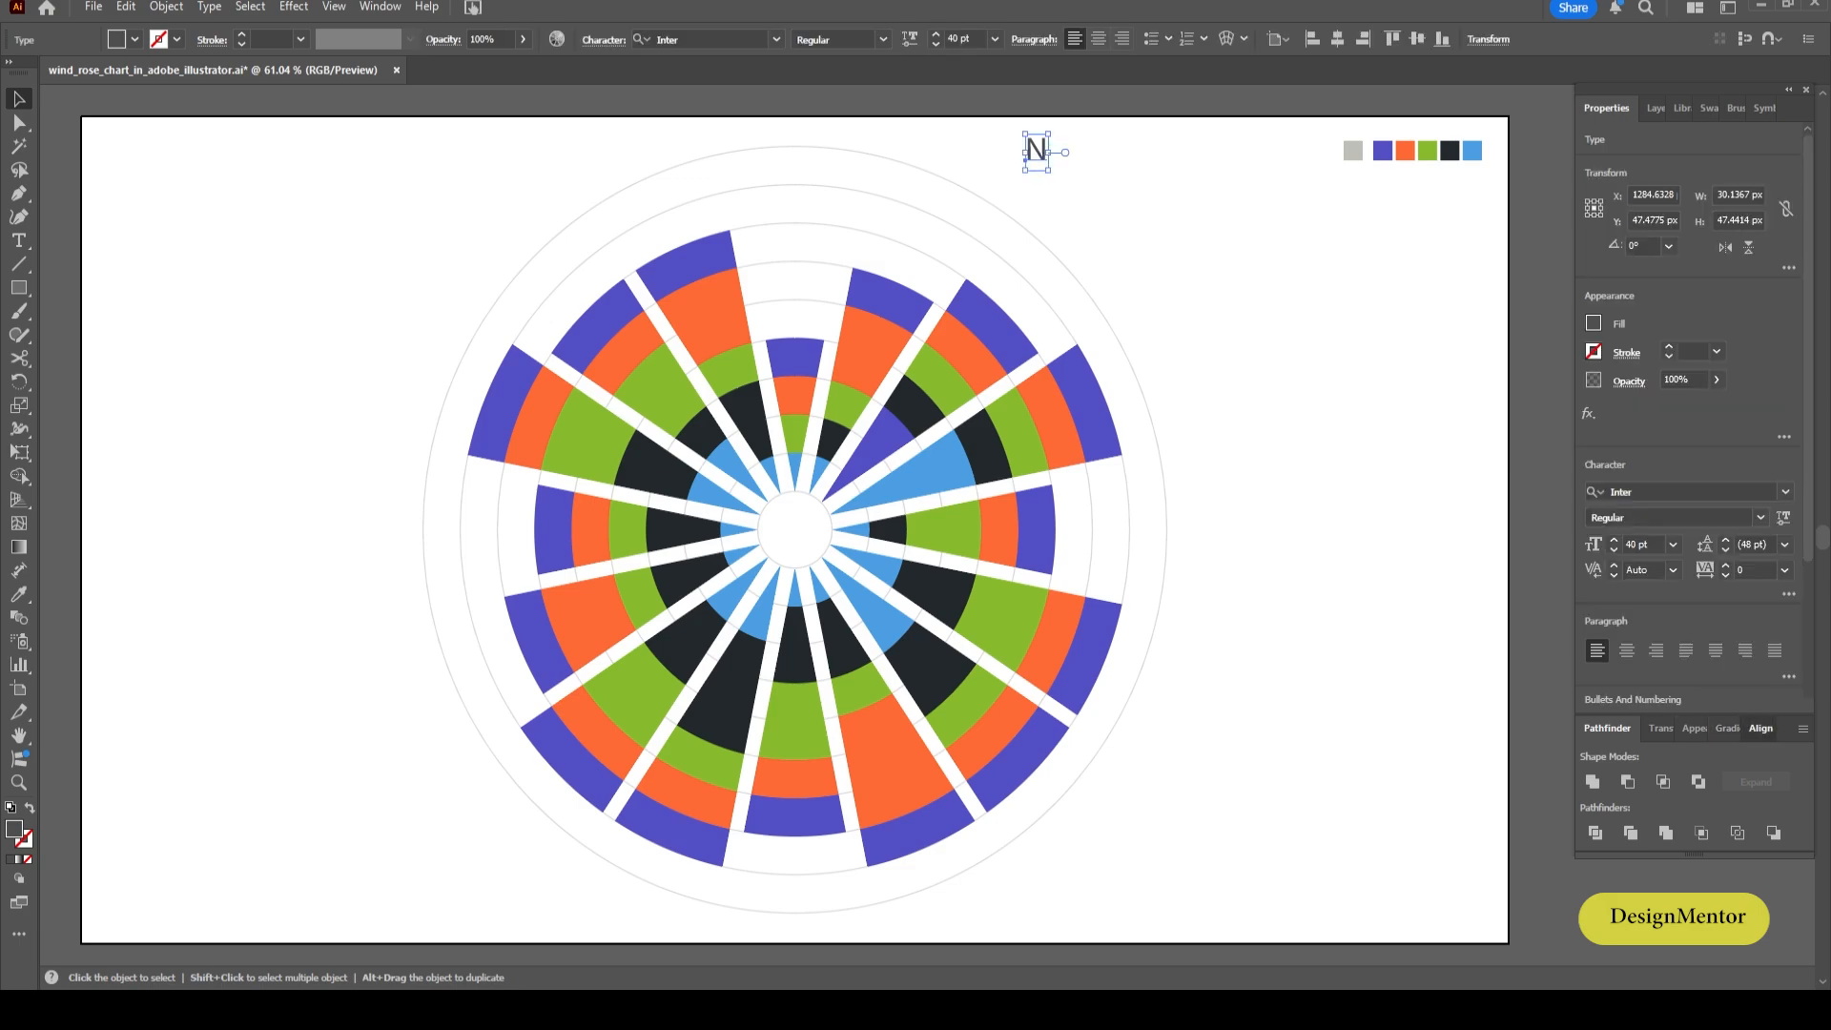
click(1761, 729)
click(1628, 782)
key(ctrl+shift+a)
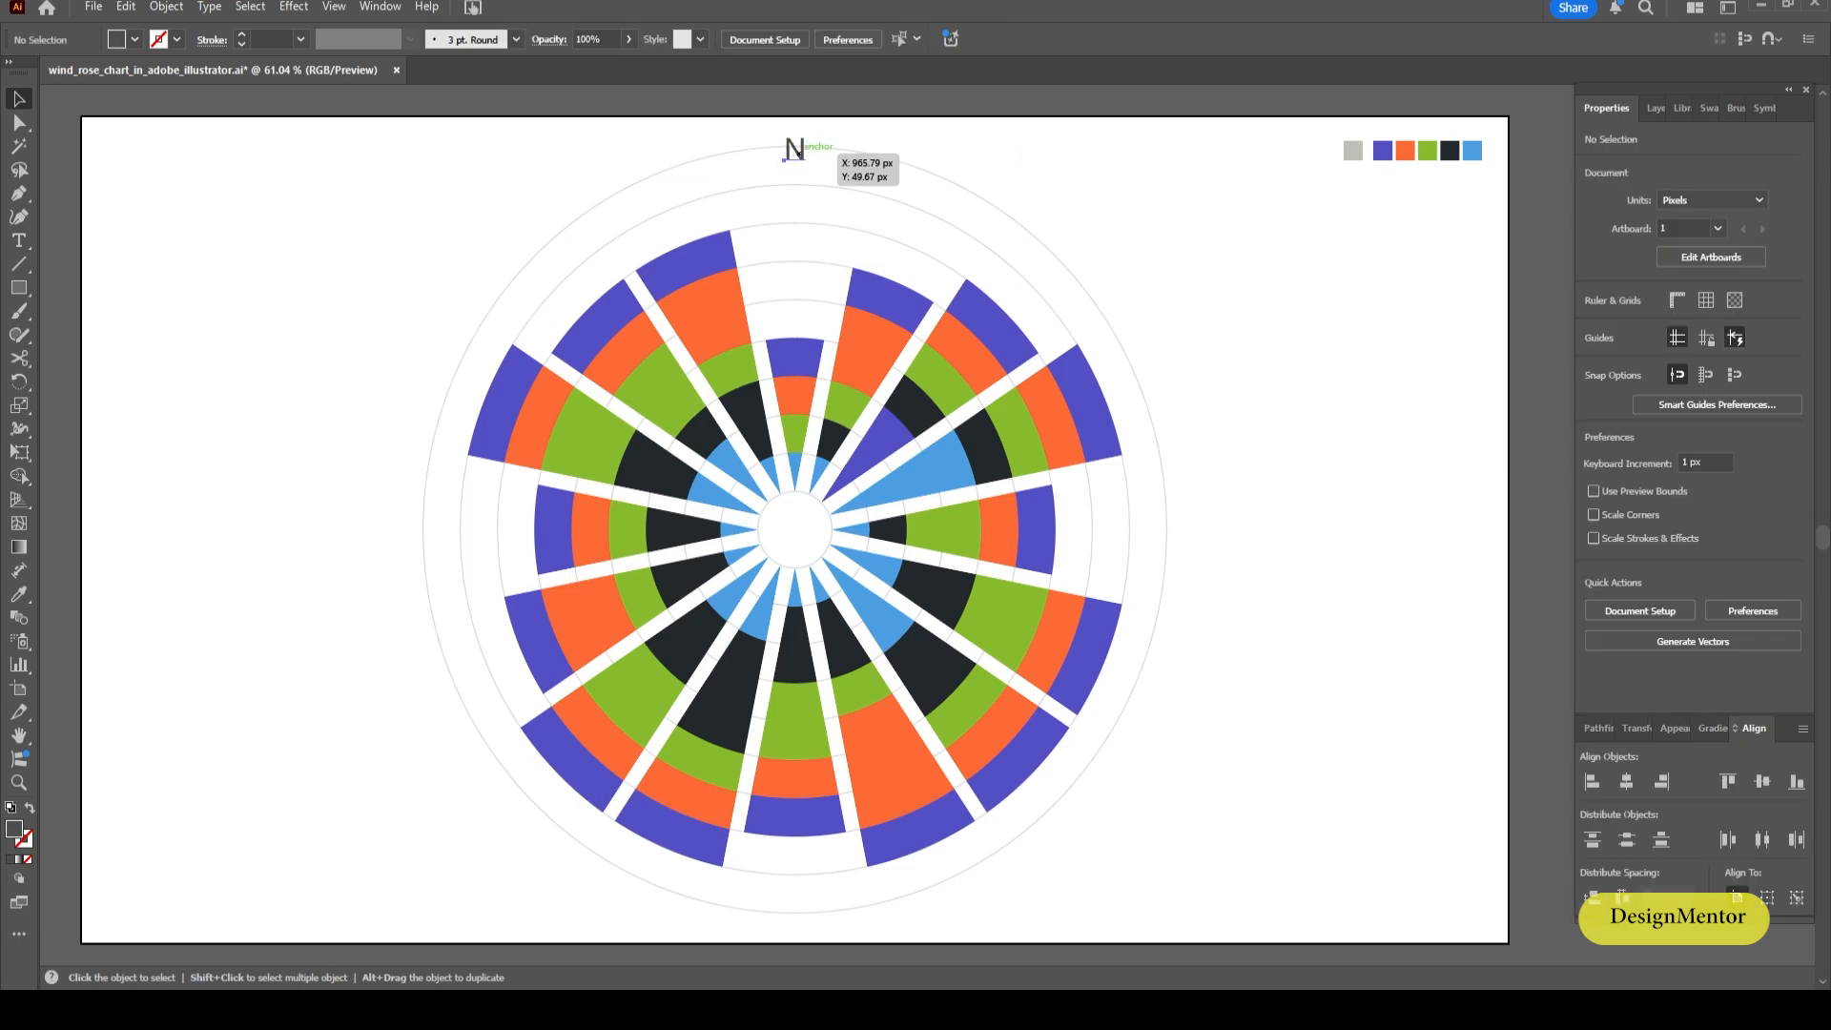
Nudge the N label upward to just above the outermost circle.
click(795, 151)
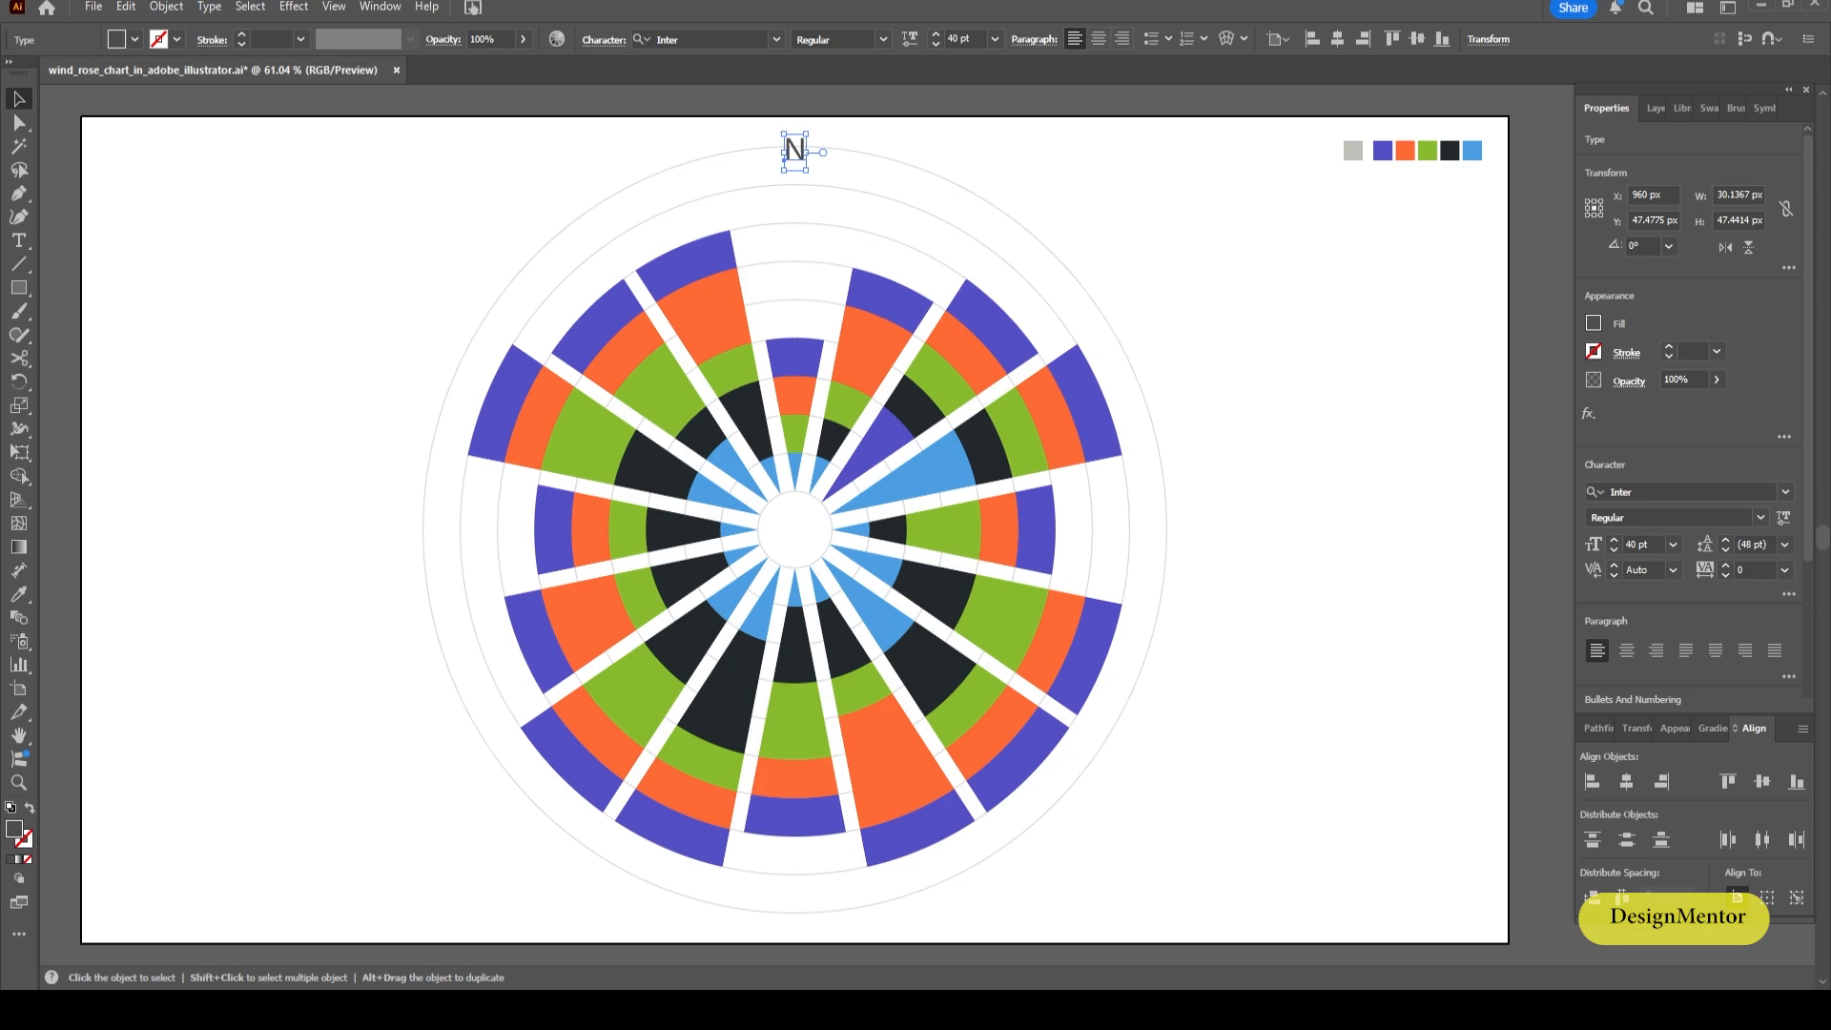
key(shift+Up)
key(shift+Up)
key(ctrl+shift+a)
Set the N label's font size to 30 pt and centre it horizontally above the circles again.
click(796, 132)
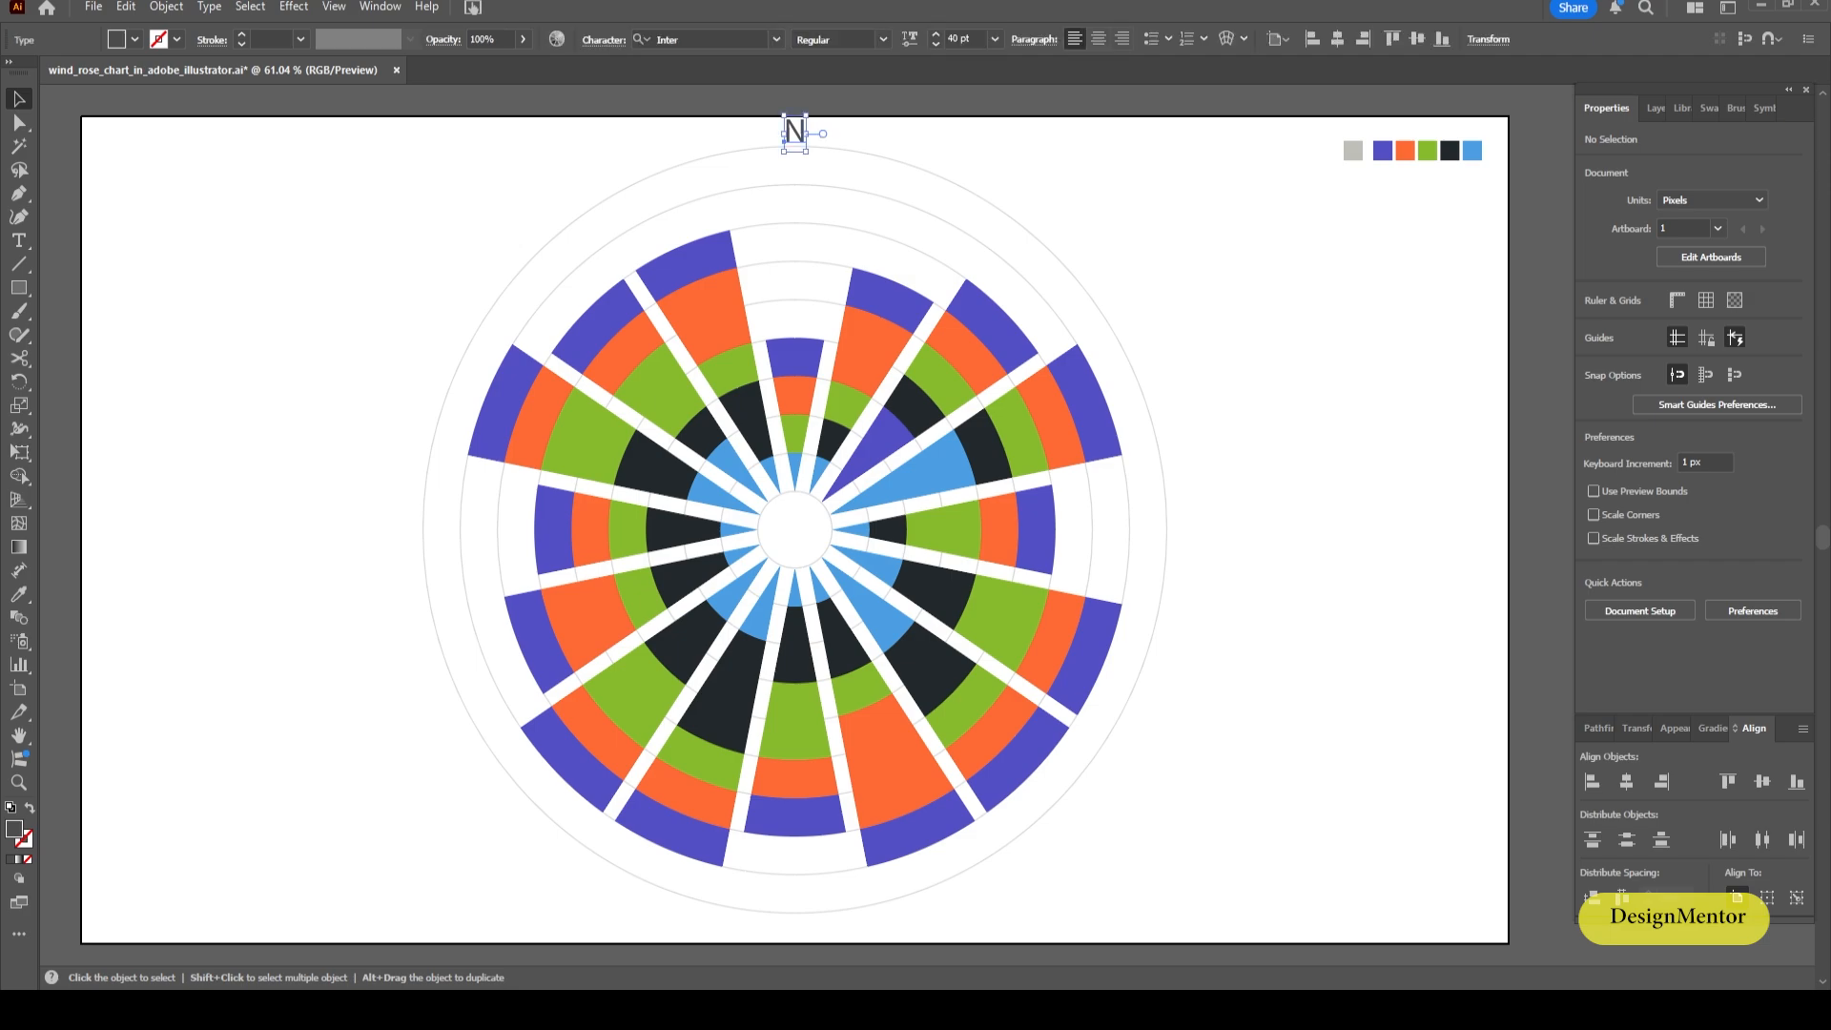
click(910, 39)
text(30)
key(Return)
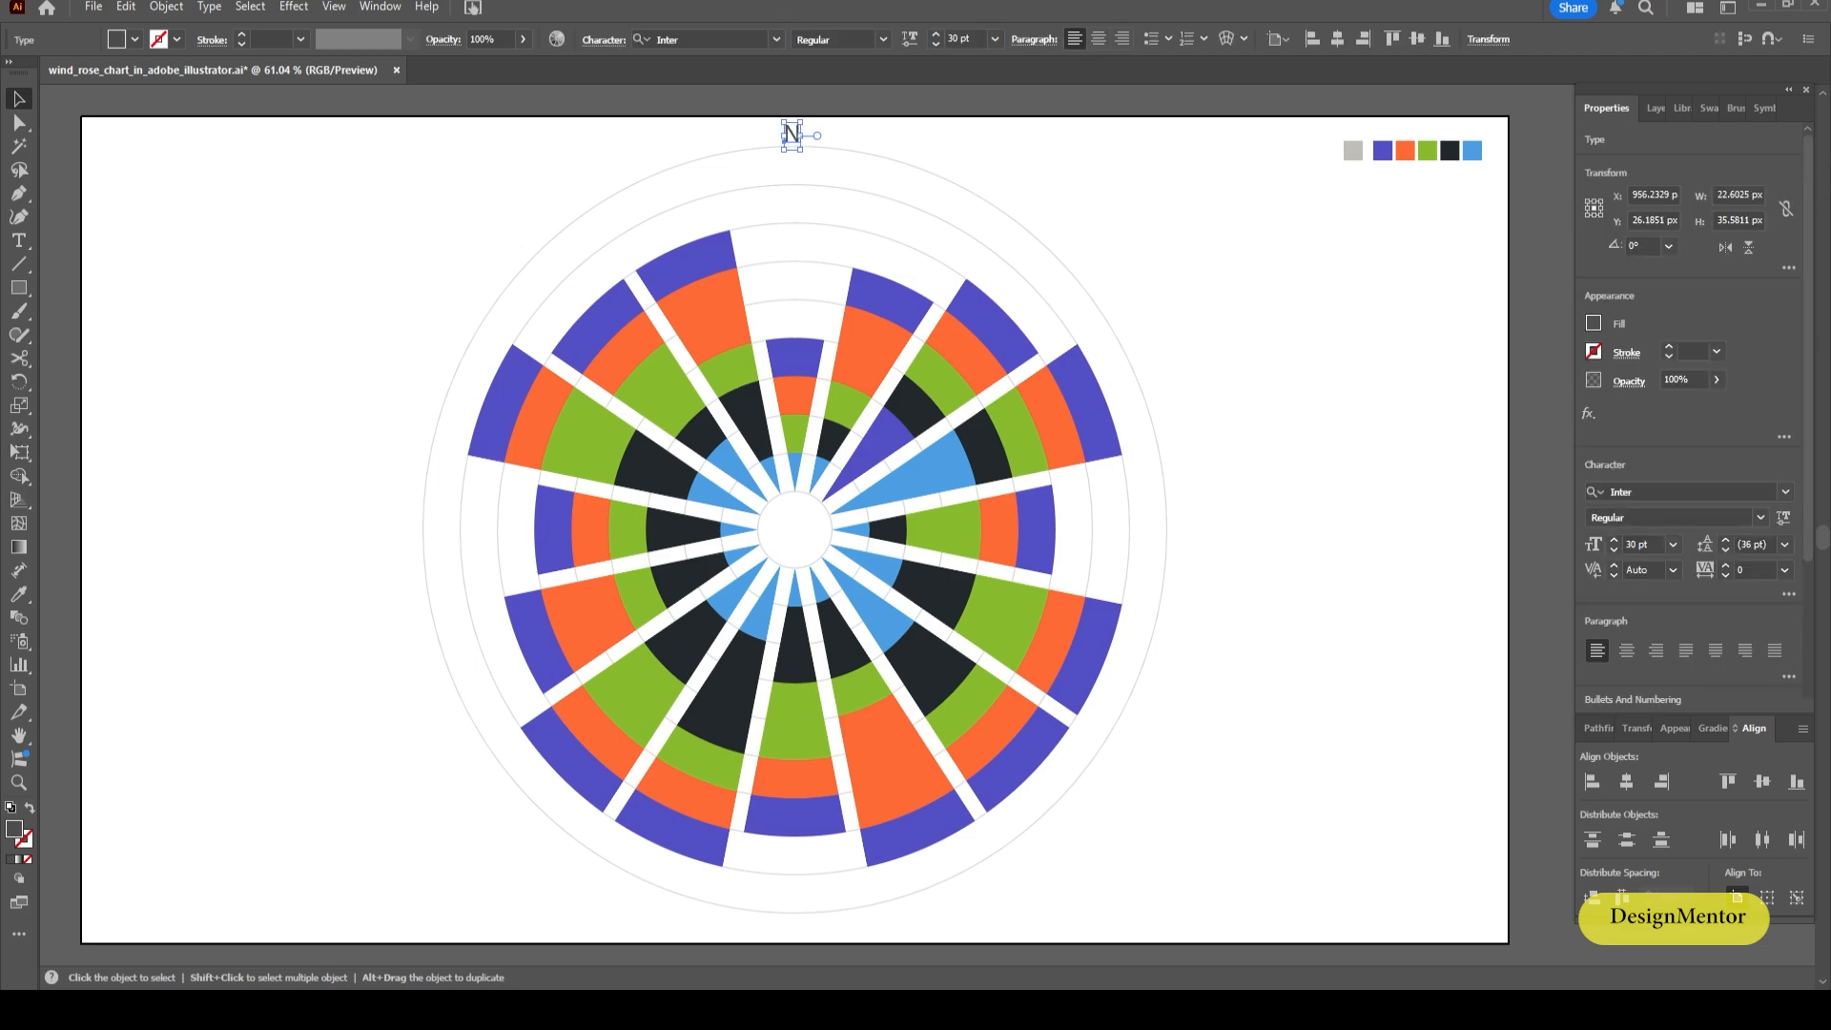
key(ctrl+shift+a)
click(796, 134)
key(ctrl+shift+a)
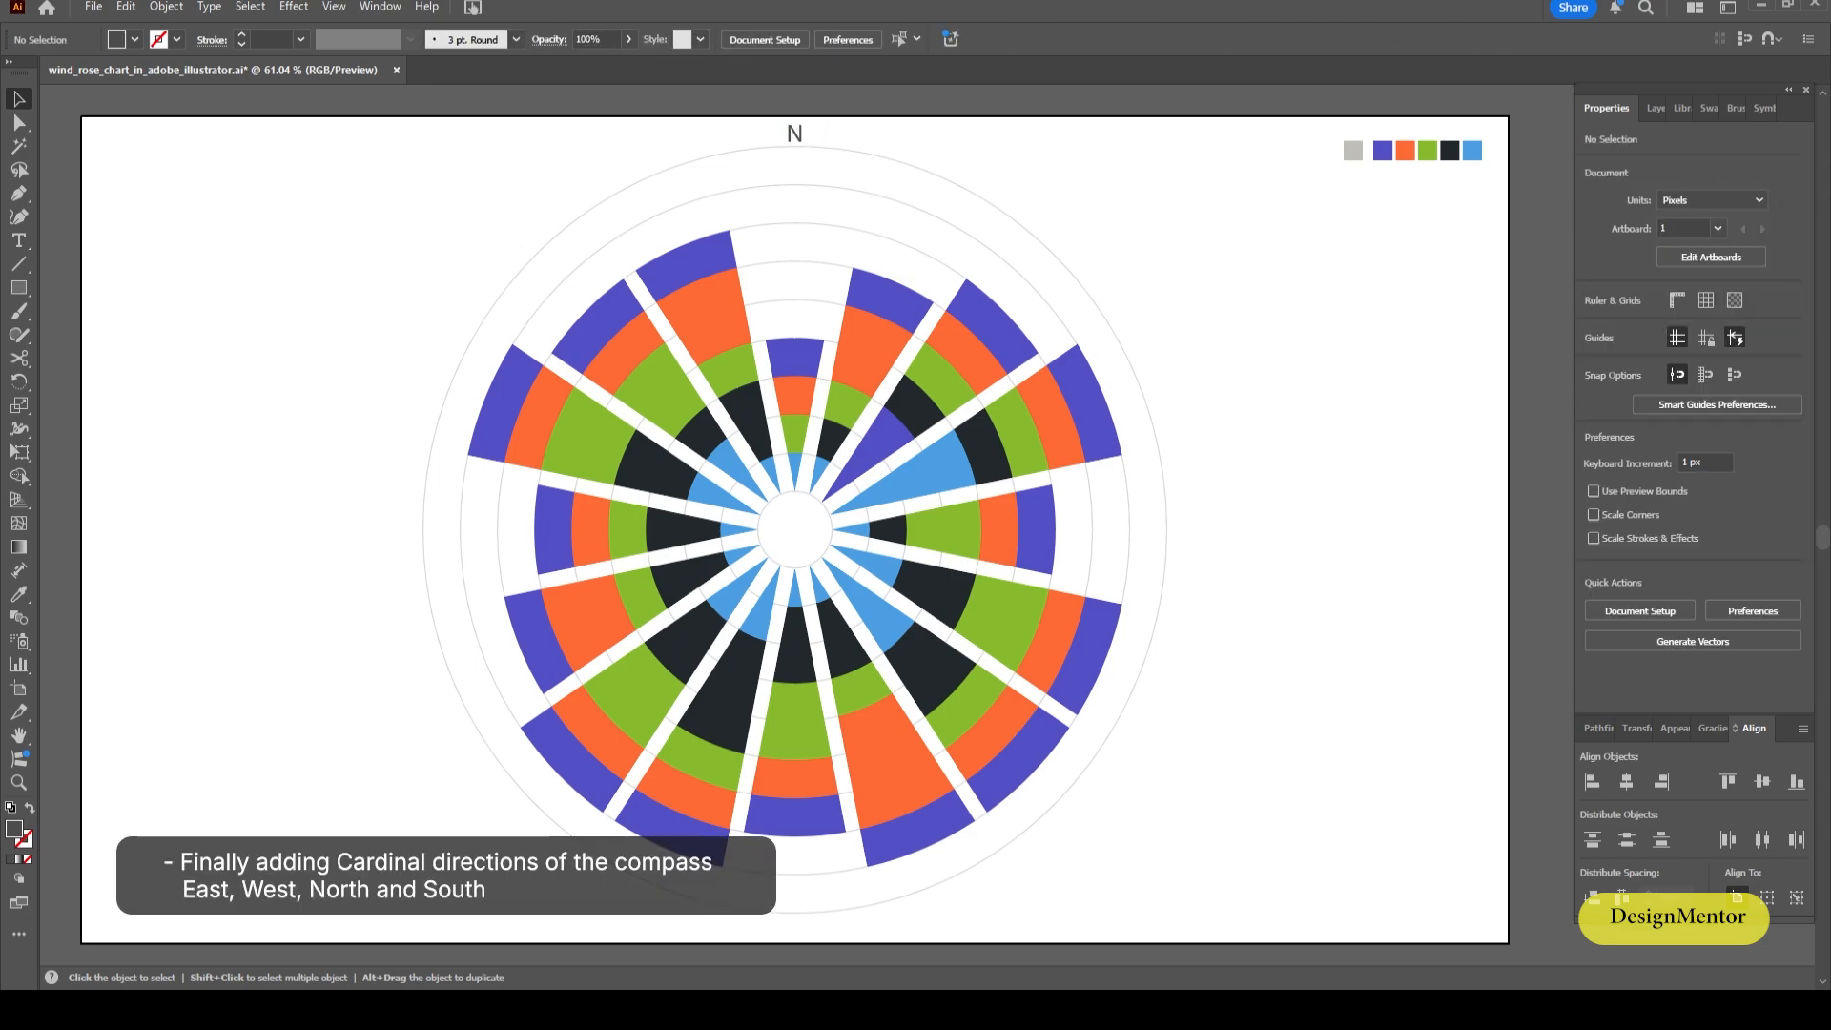
Duplicate the N label straight down to just below the outermost circle, opposite the original.
click(796, 135)
key(shift+Down)
drag(795, 140, 796, 926)
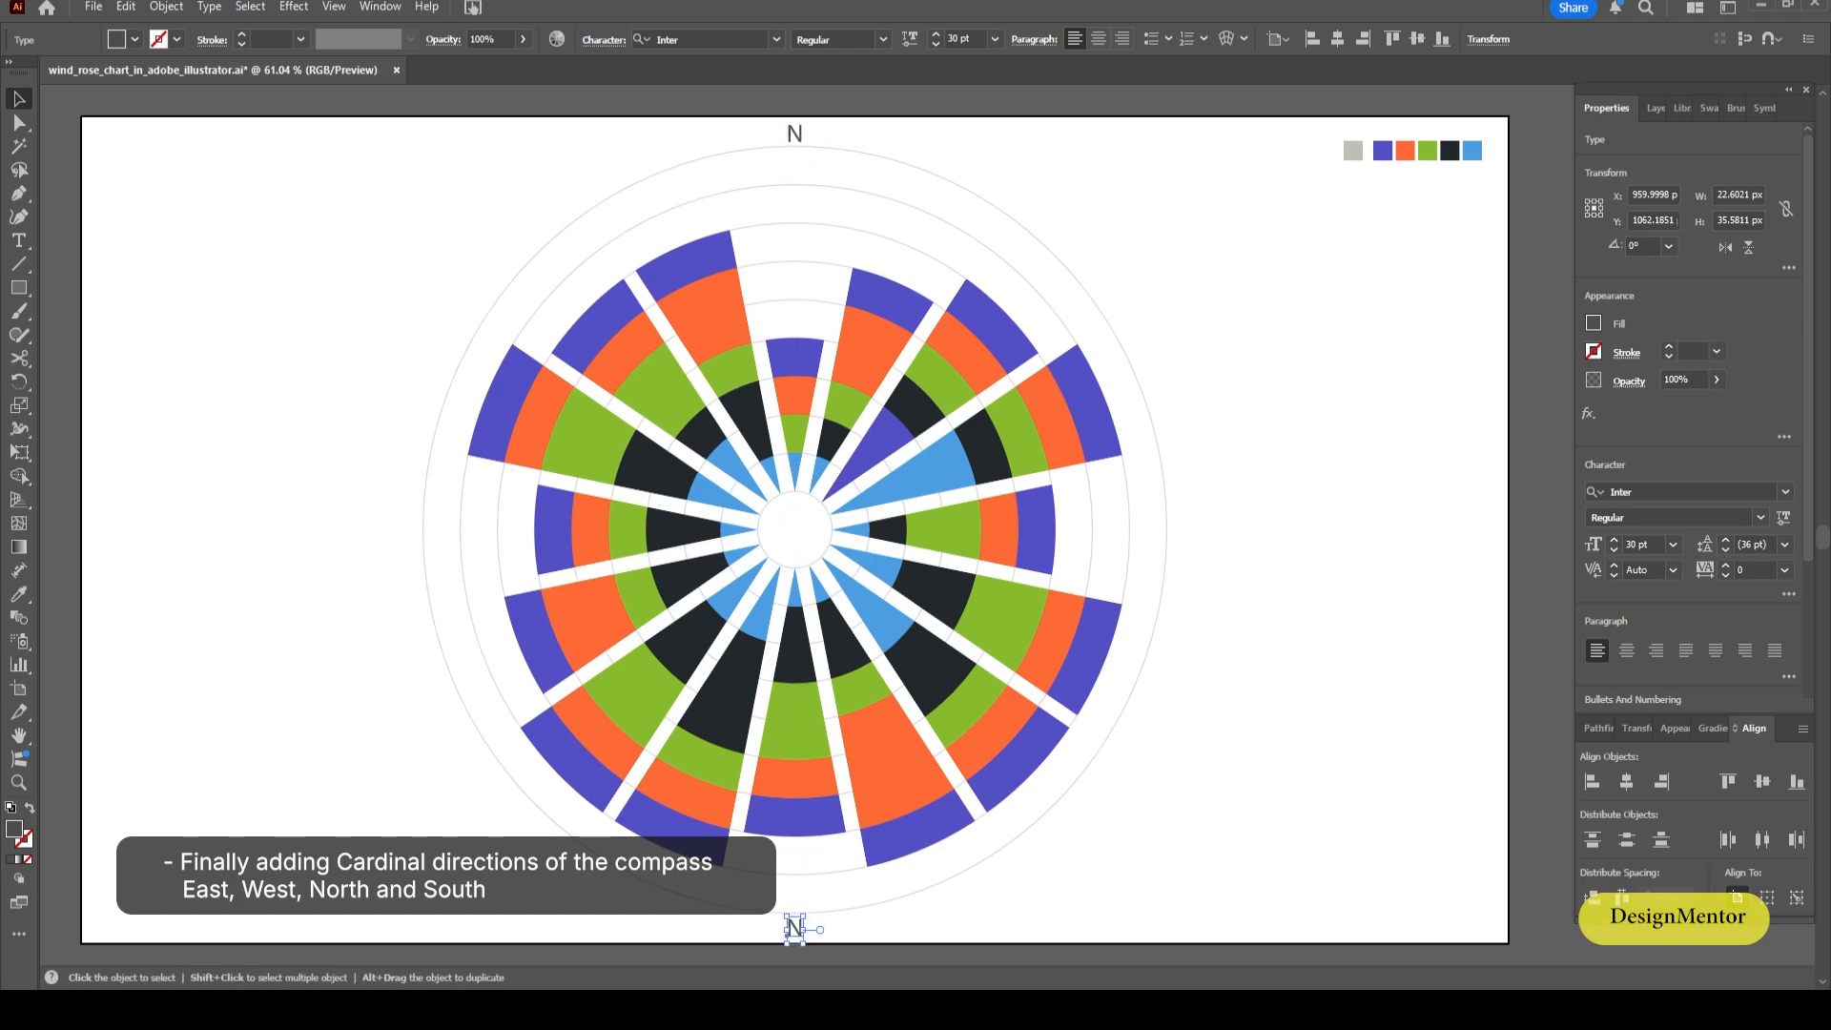
key(ctrl+a)
key(ctrl+shift+a)
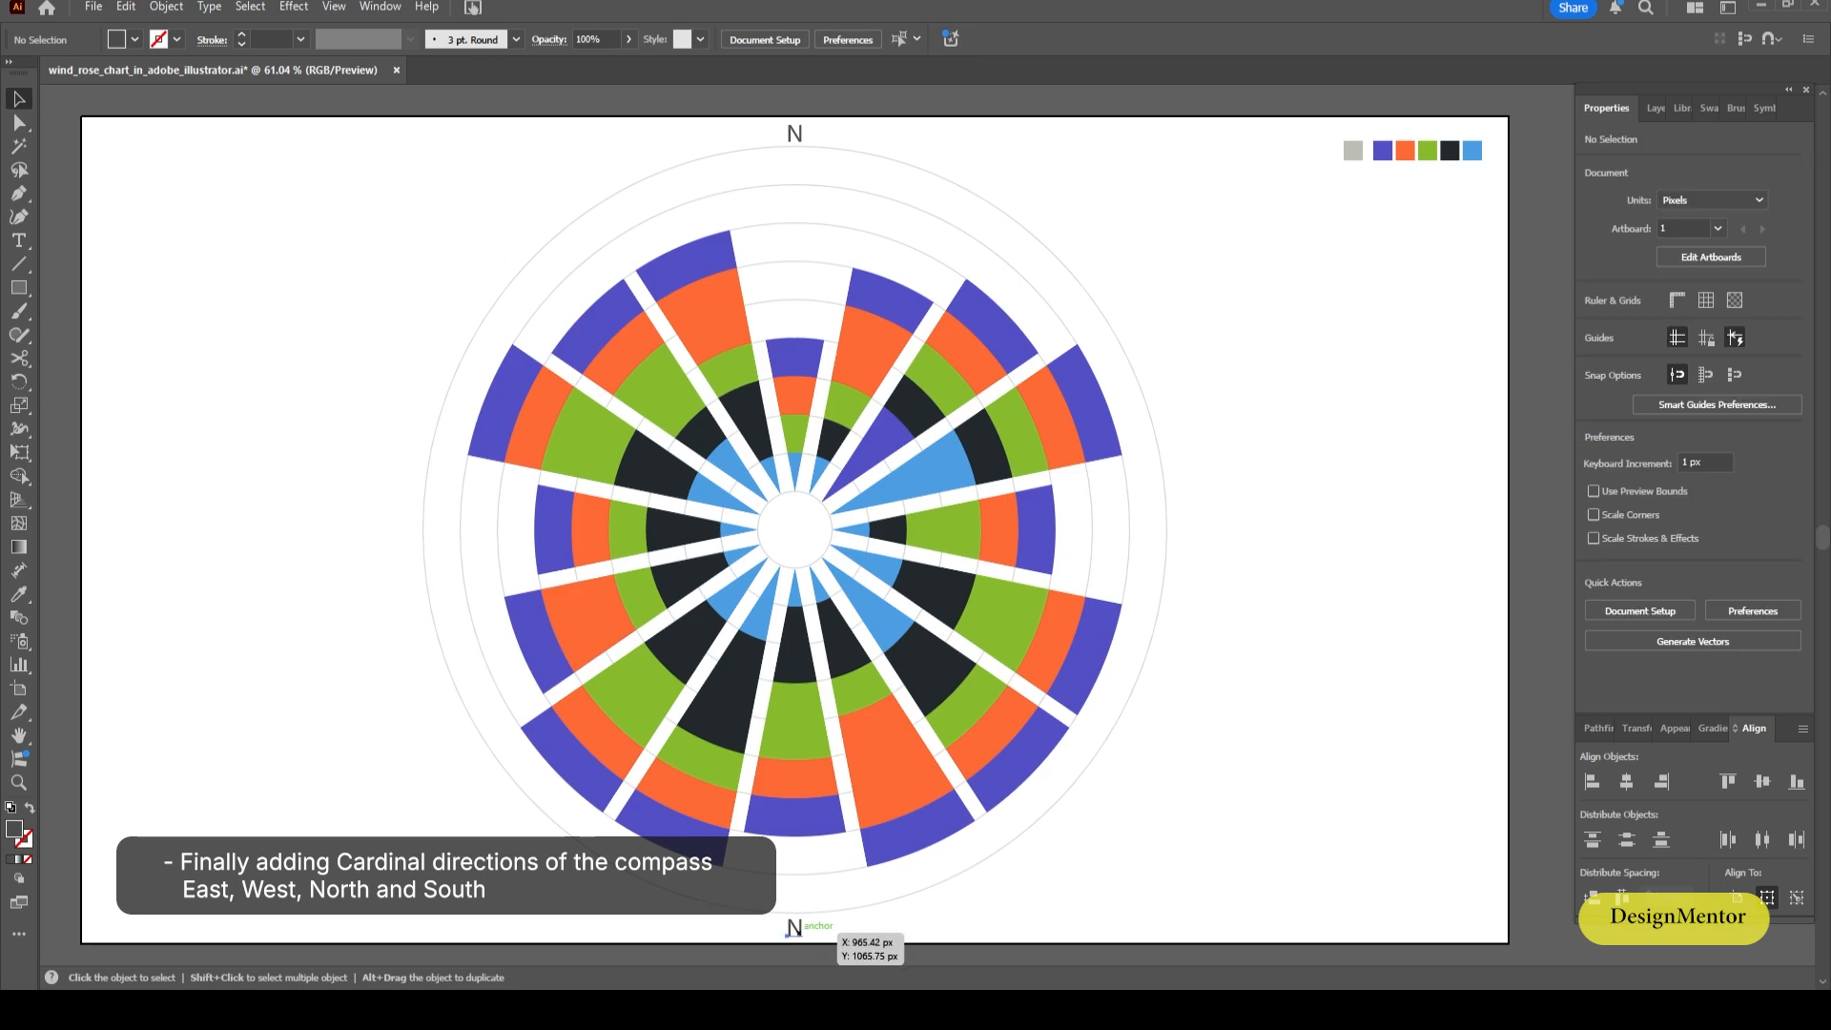
Nudge the duplicated N label below the chart 10 px to the right.
click(801, 936)
key(shift+Left)
key(shift+Right)
key(shift+Right)
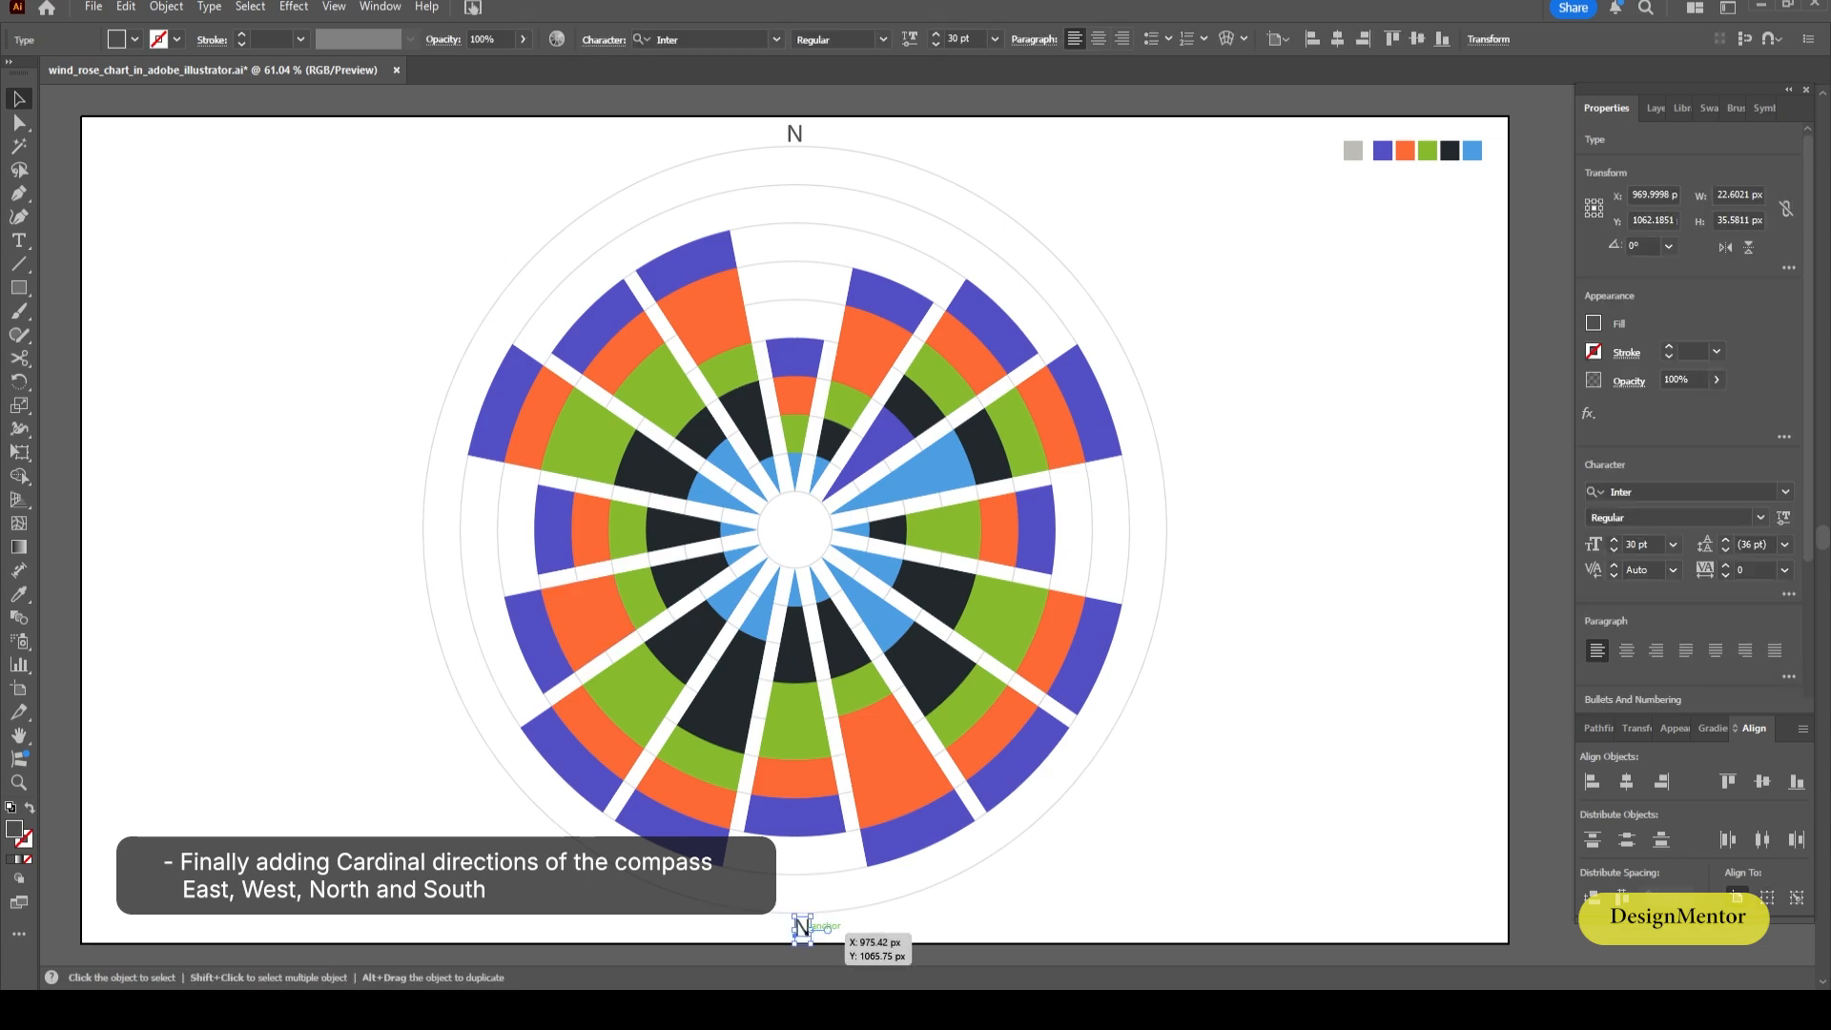
Discard the lower N copy and duplicate the top N label straight down below the outermost circle again.
key(shift+Left)
key(ctrl+shift+a)
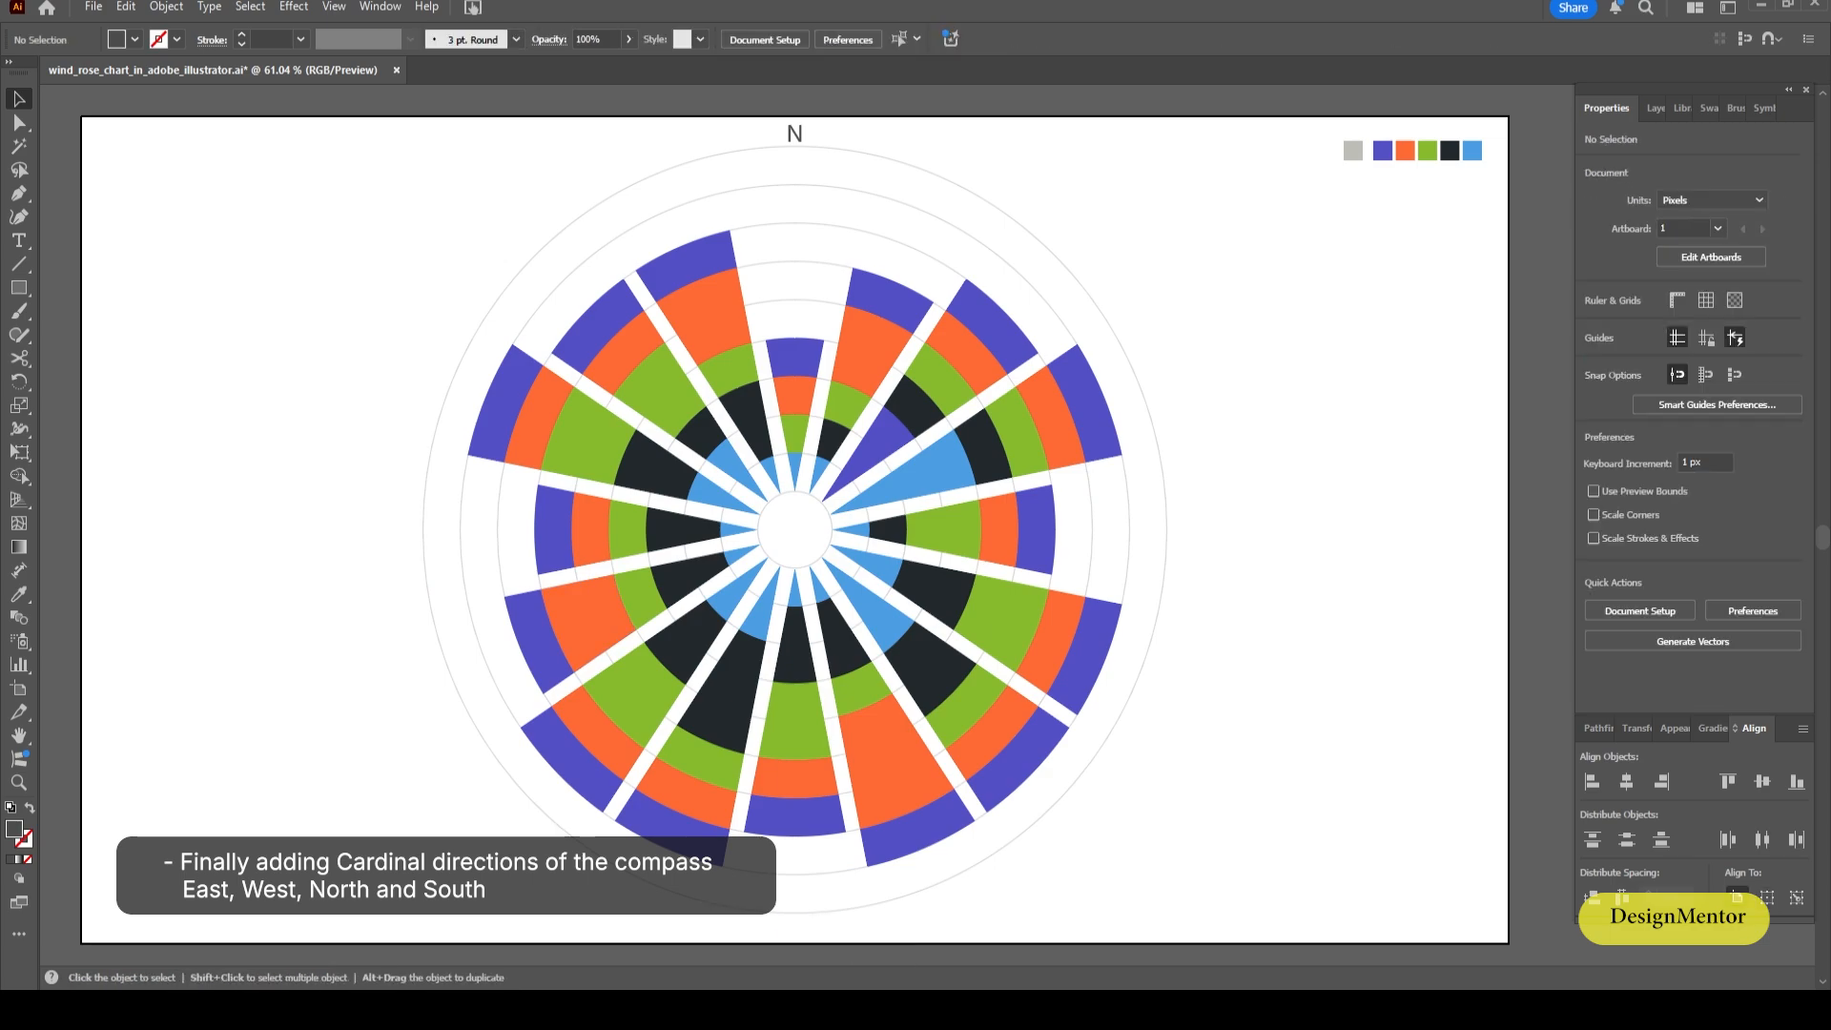
click(795, 135)
drag(795, 135, 797, 928)
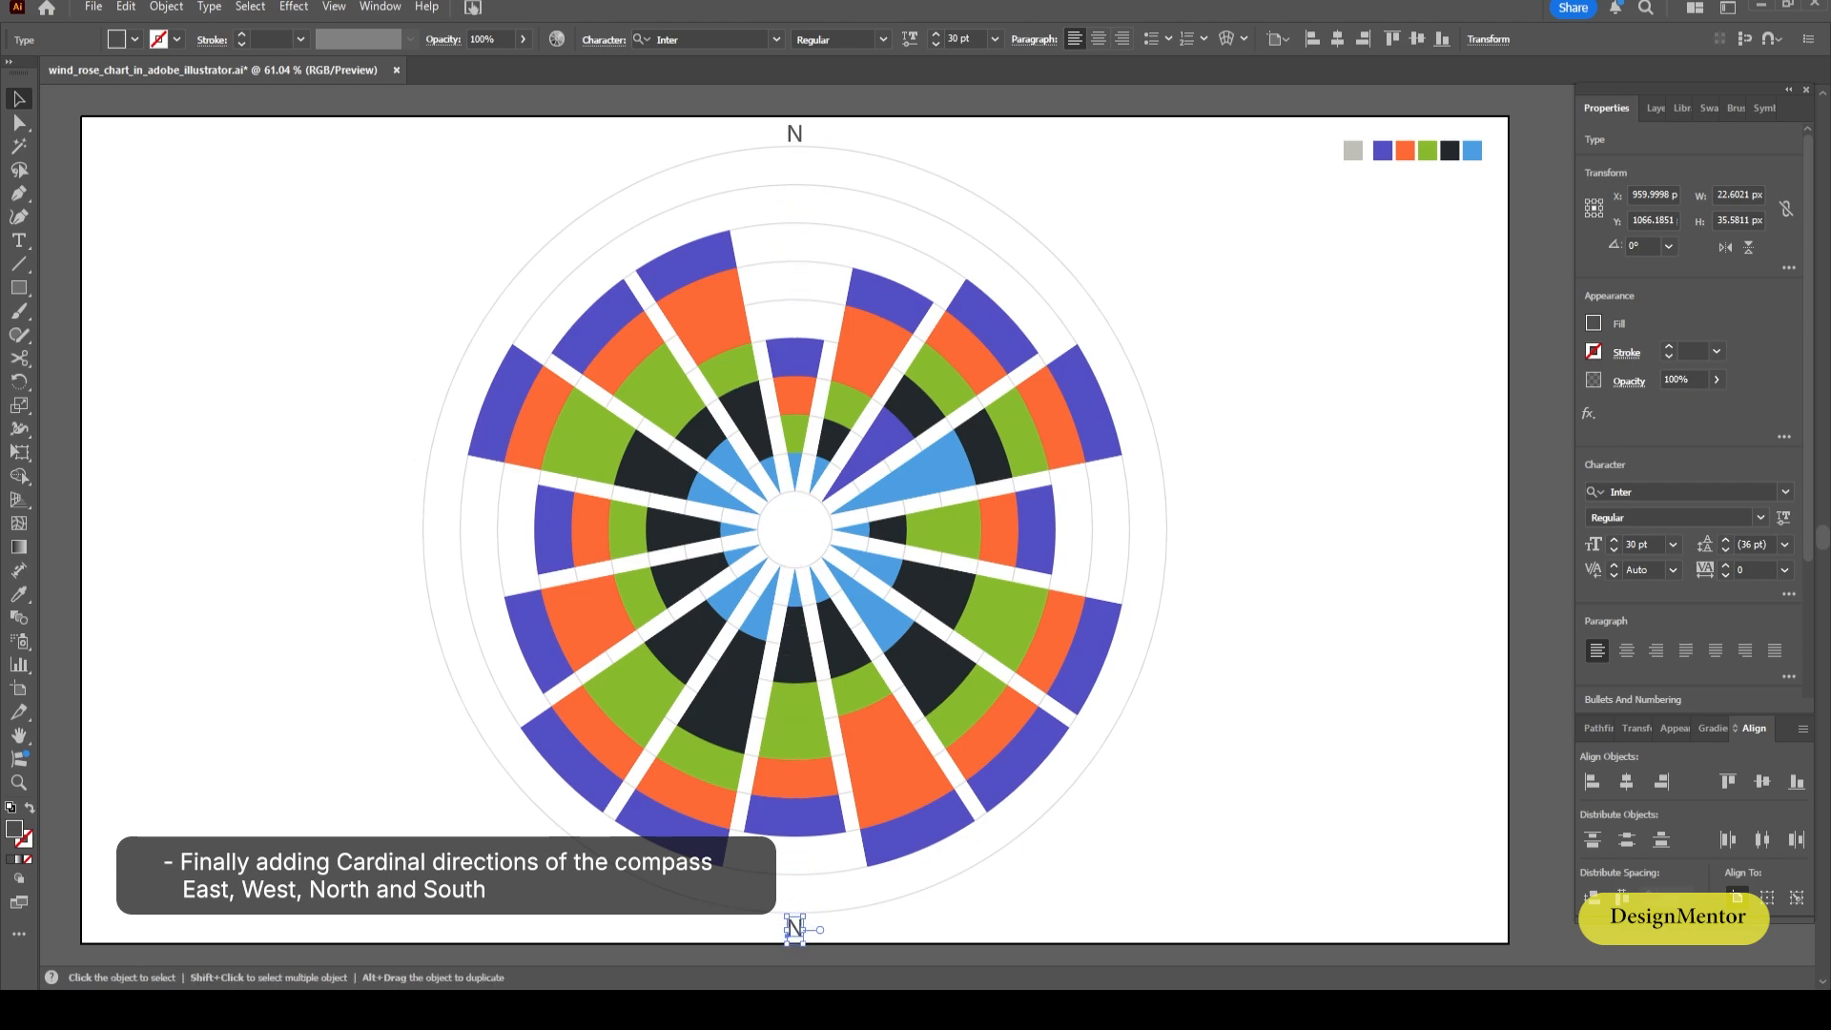
key(ctrl+shift+a)
Try to replace the N label below the chart with a letter S.
key(t)
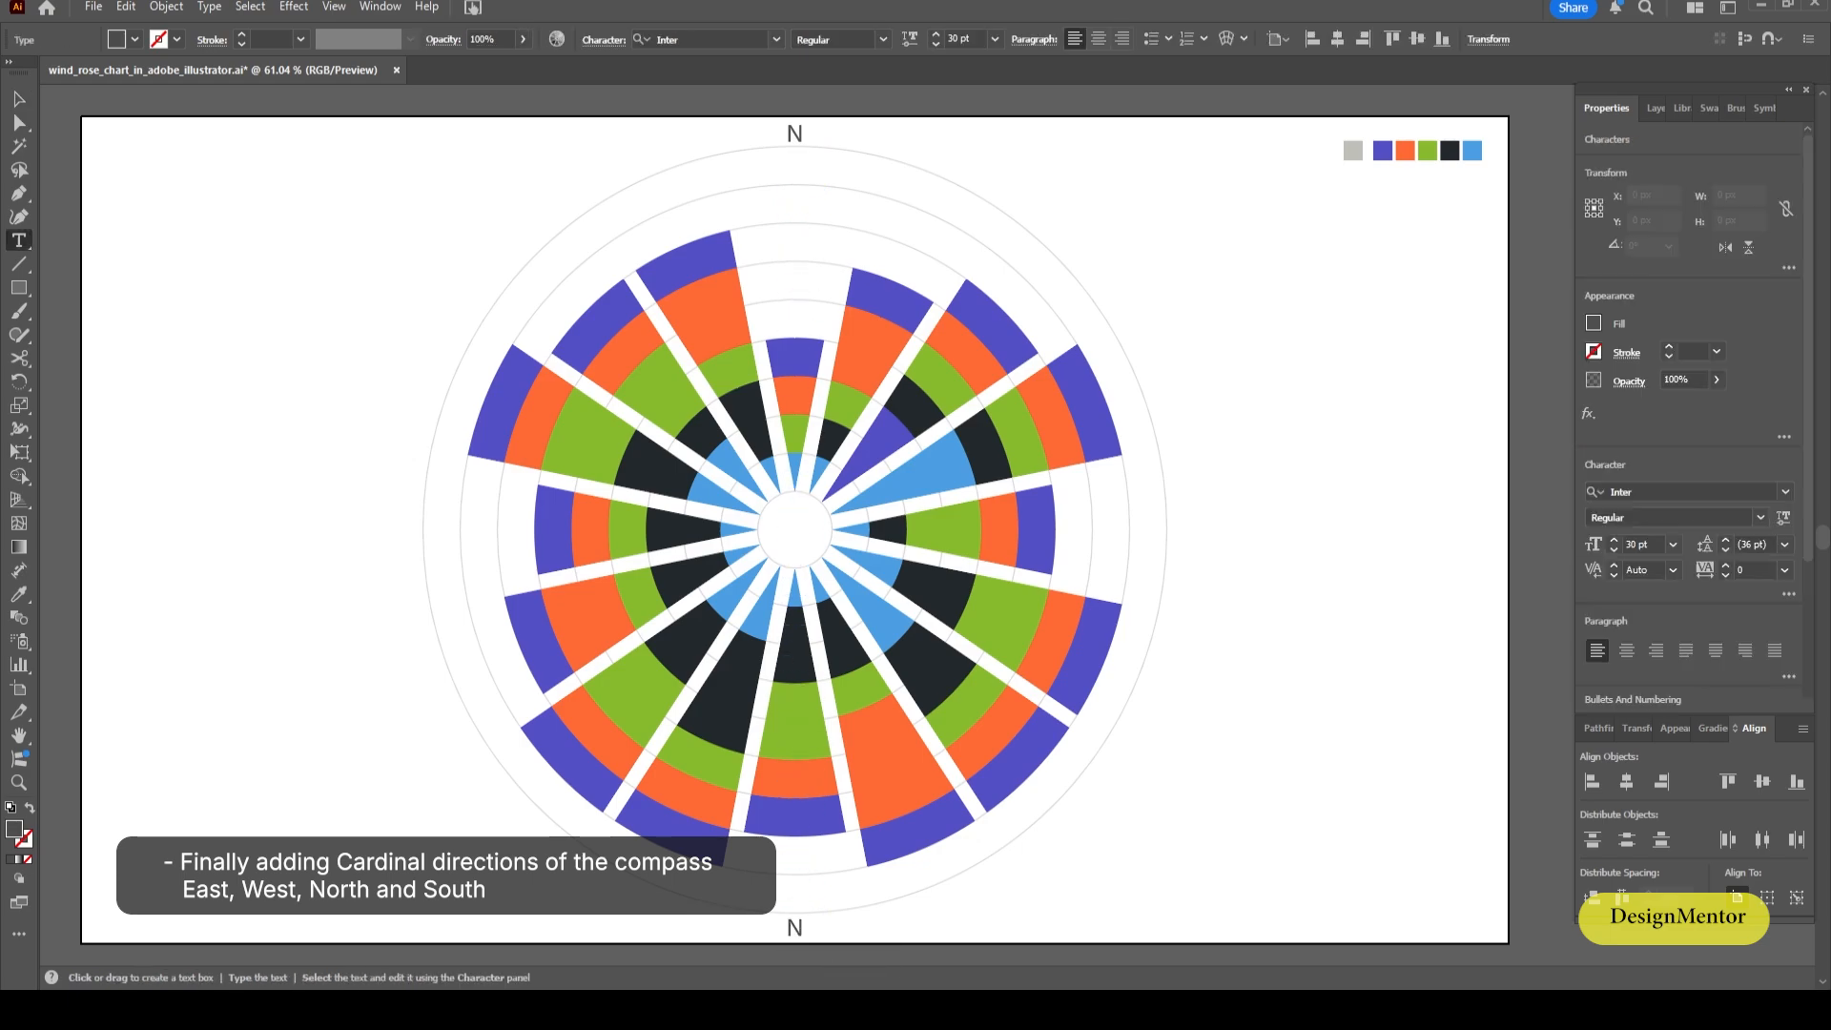
click(790, 929)
key(shift+Right)
text(s)
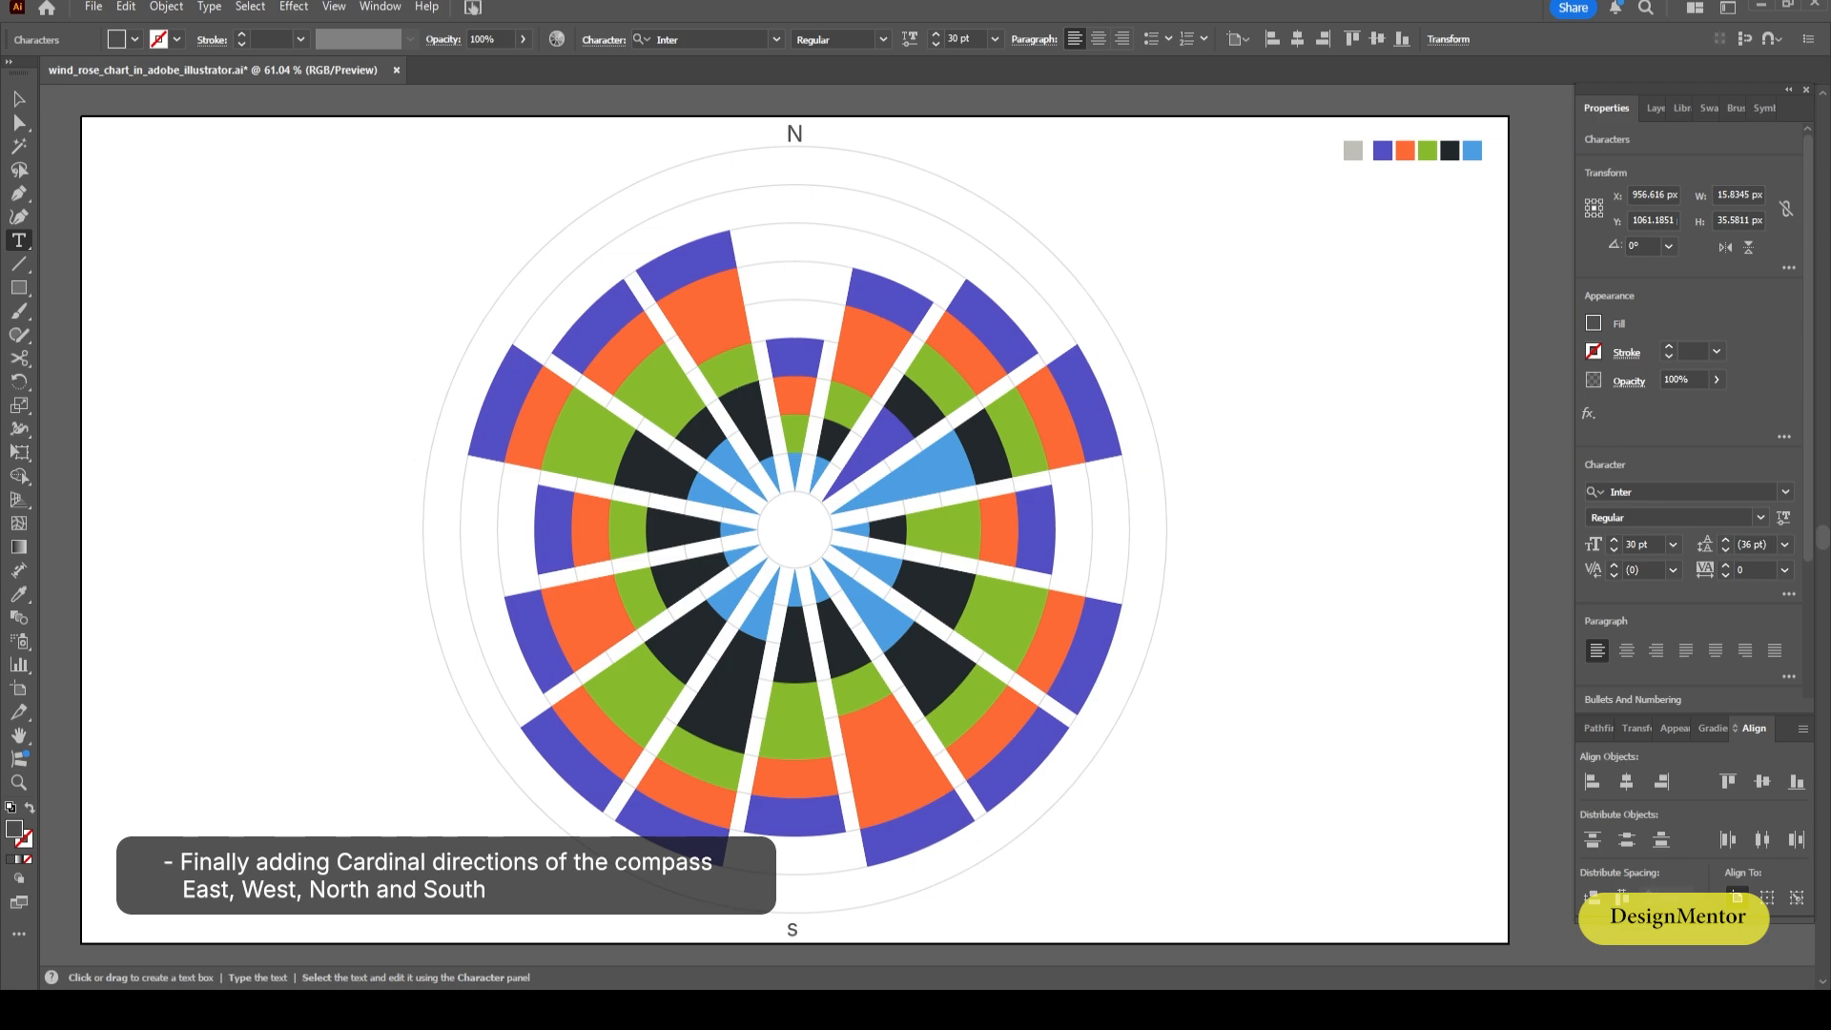
key(ctrl+shift+a)
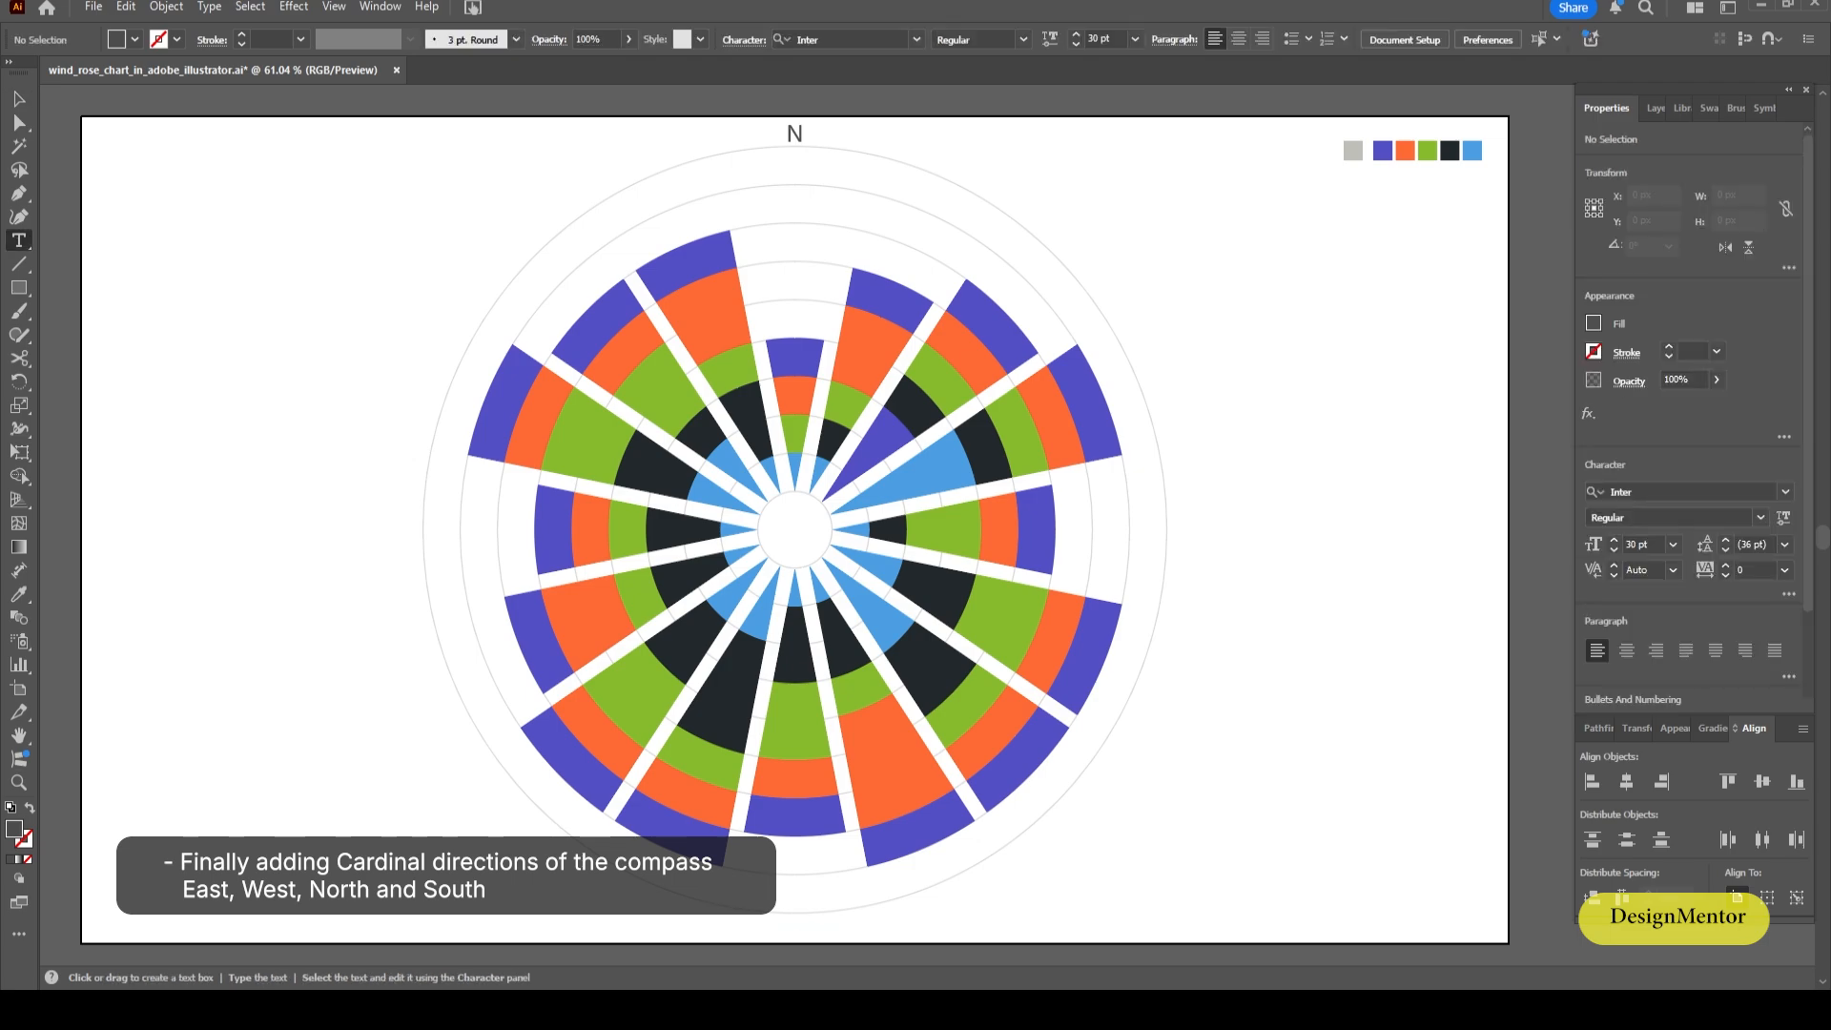
click(799, 924)
text(s)
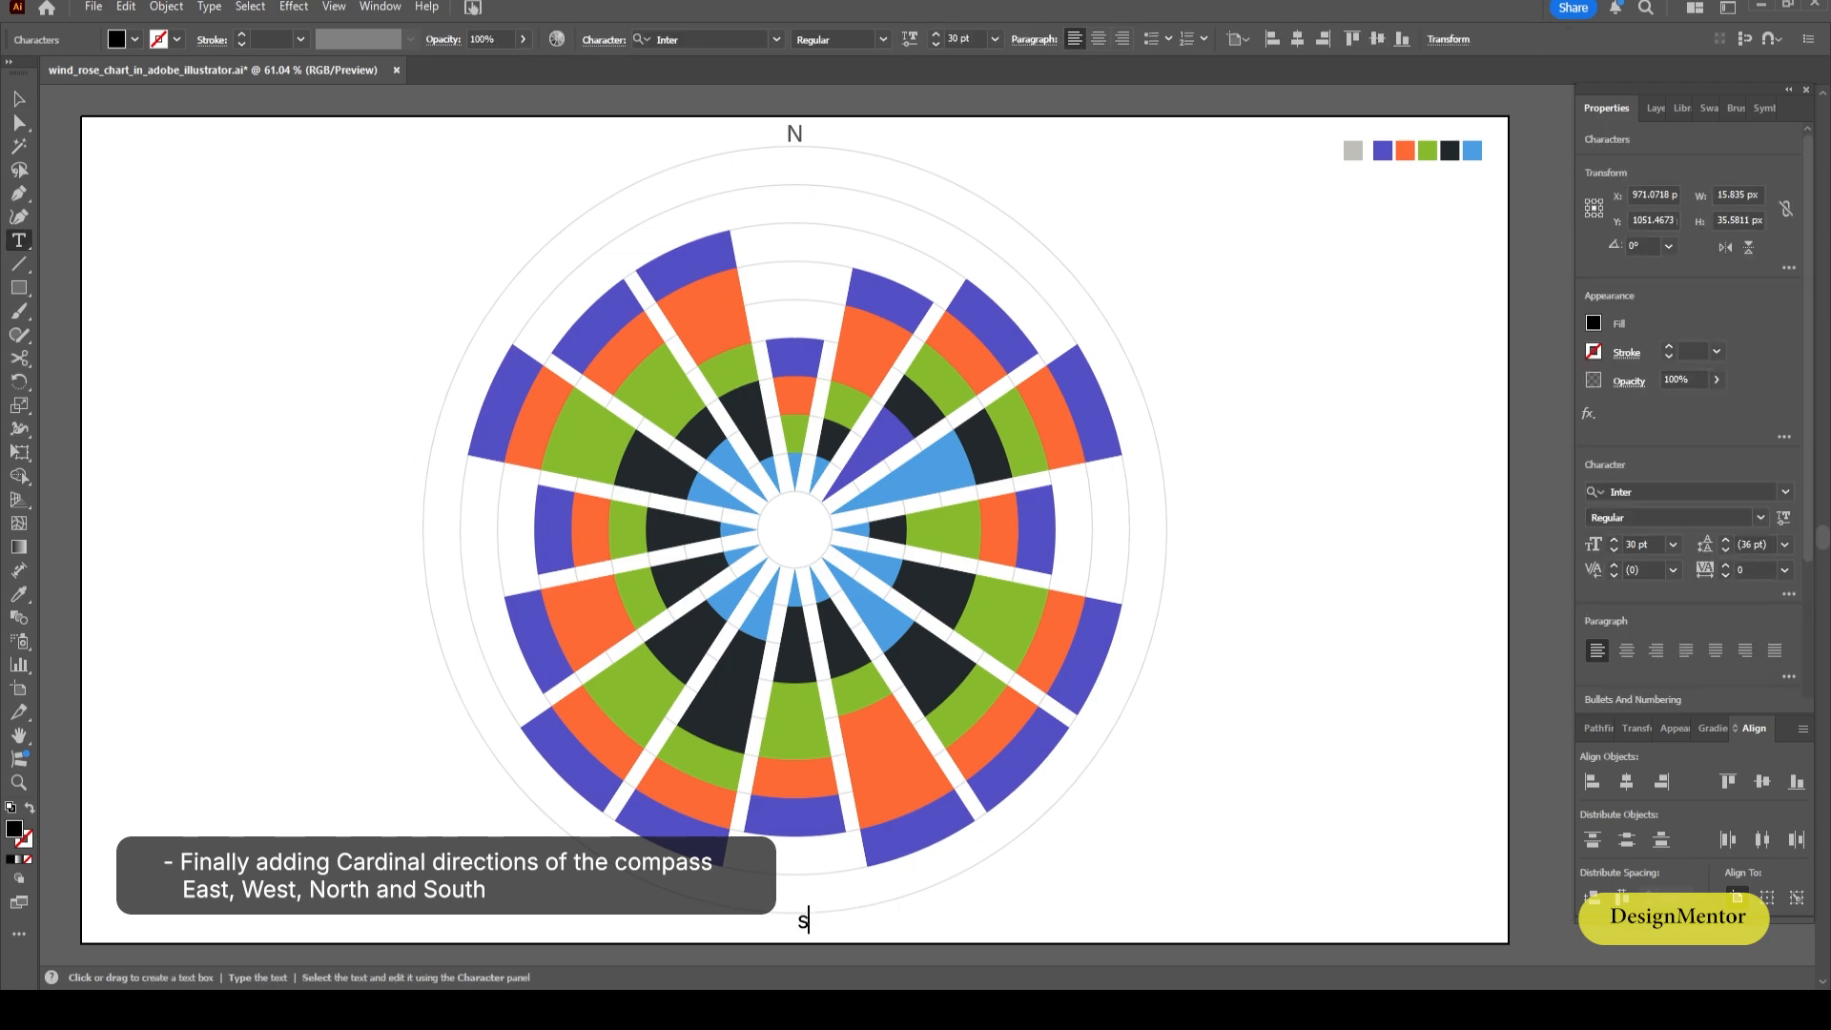
key(Escape)
Duplicate the N label straight down to just below the outermost circle and change the copy's text to S.
click(795, 134)
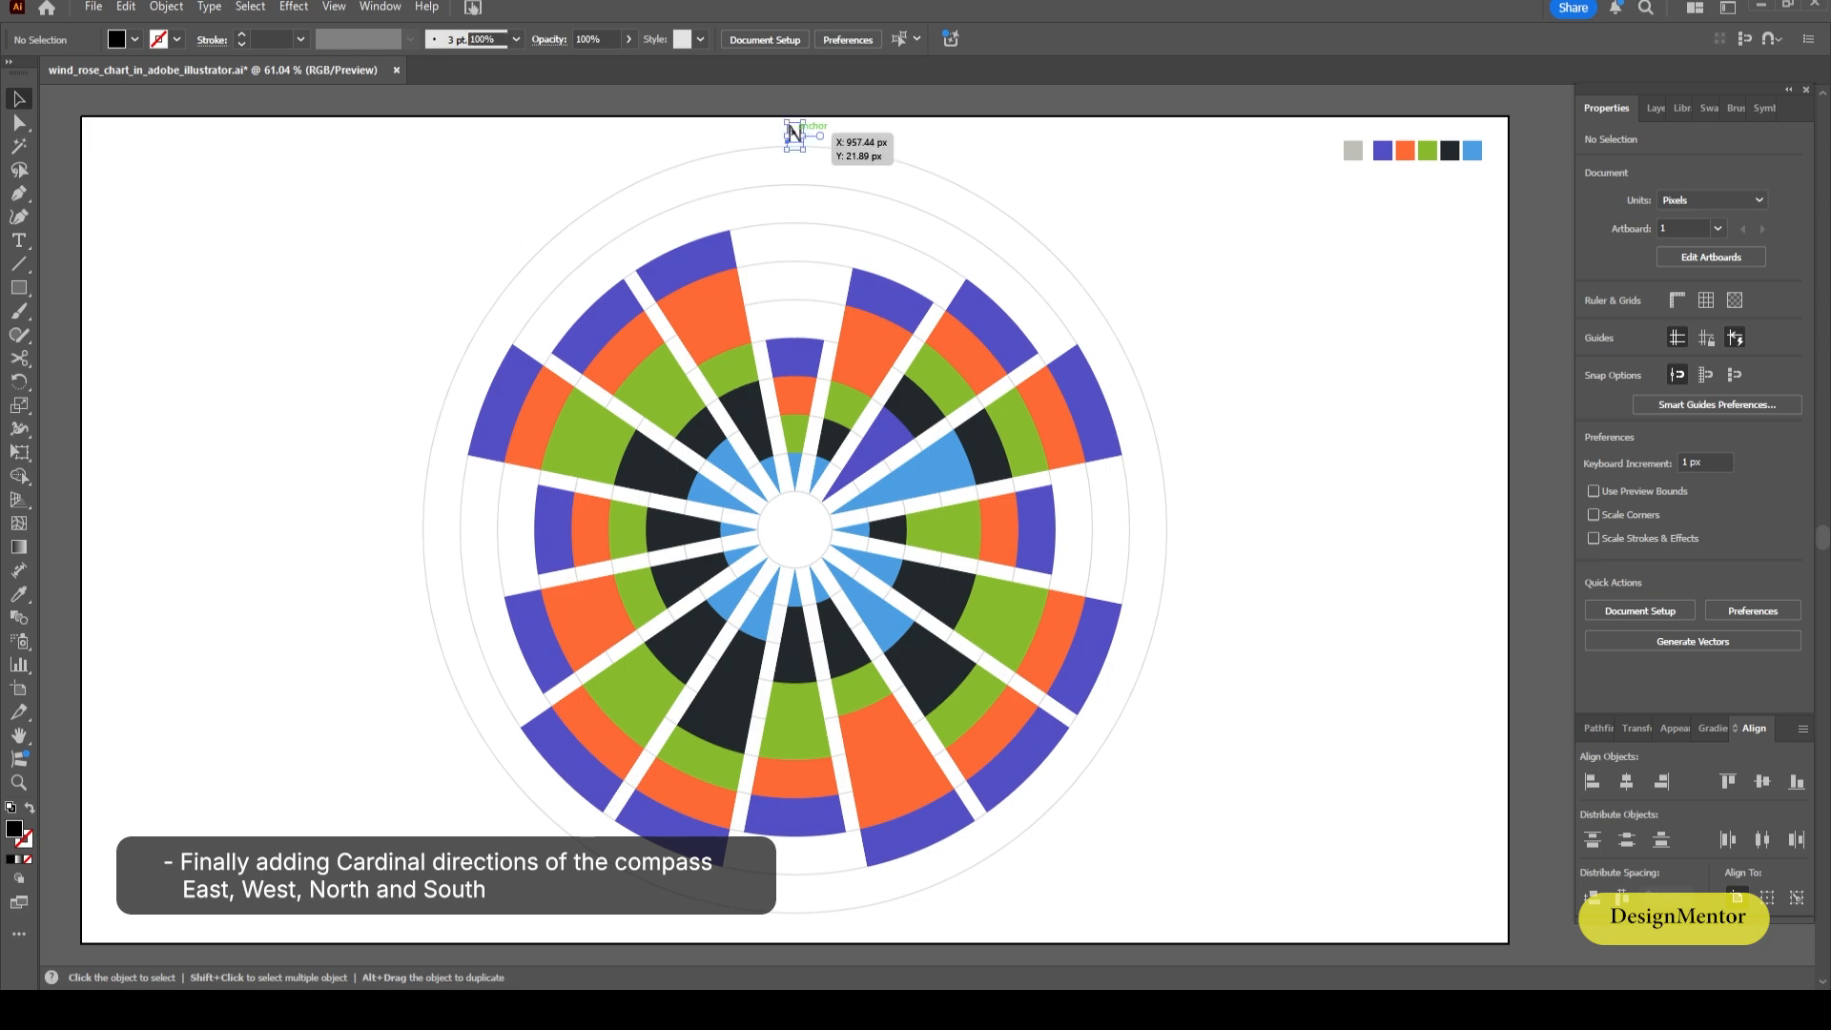
alt+drag(795, 136, 796, 923)
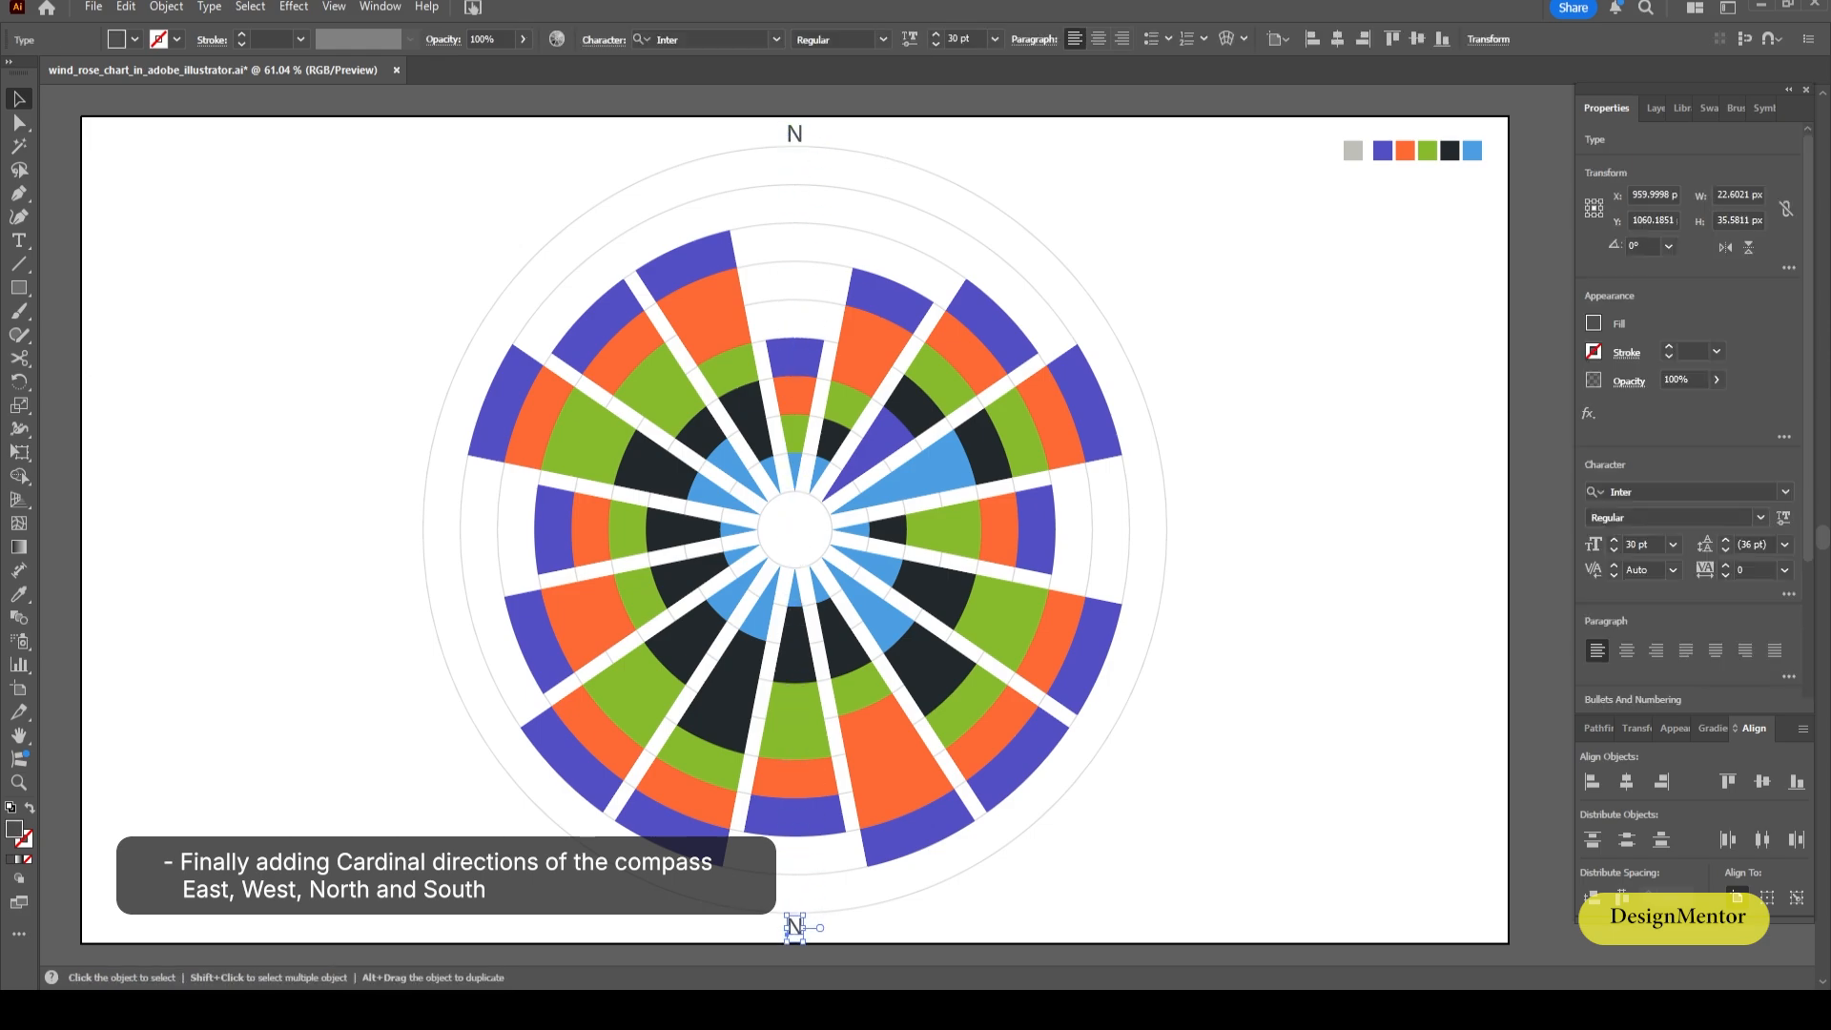
key(ctrl+shift+a)
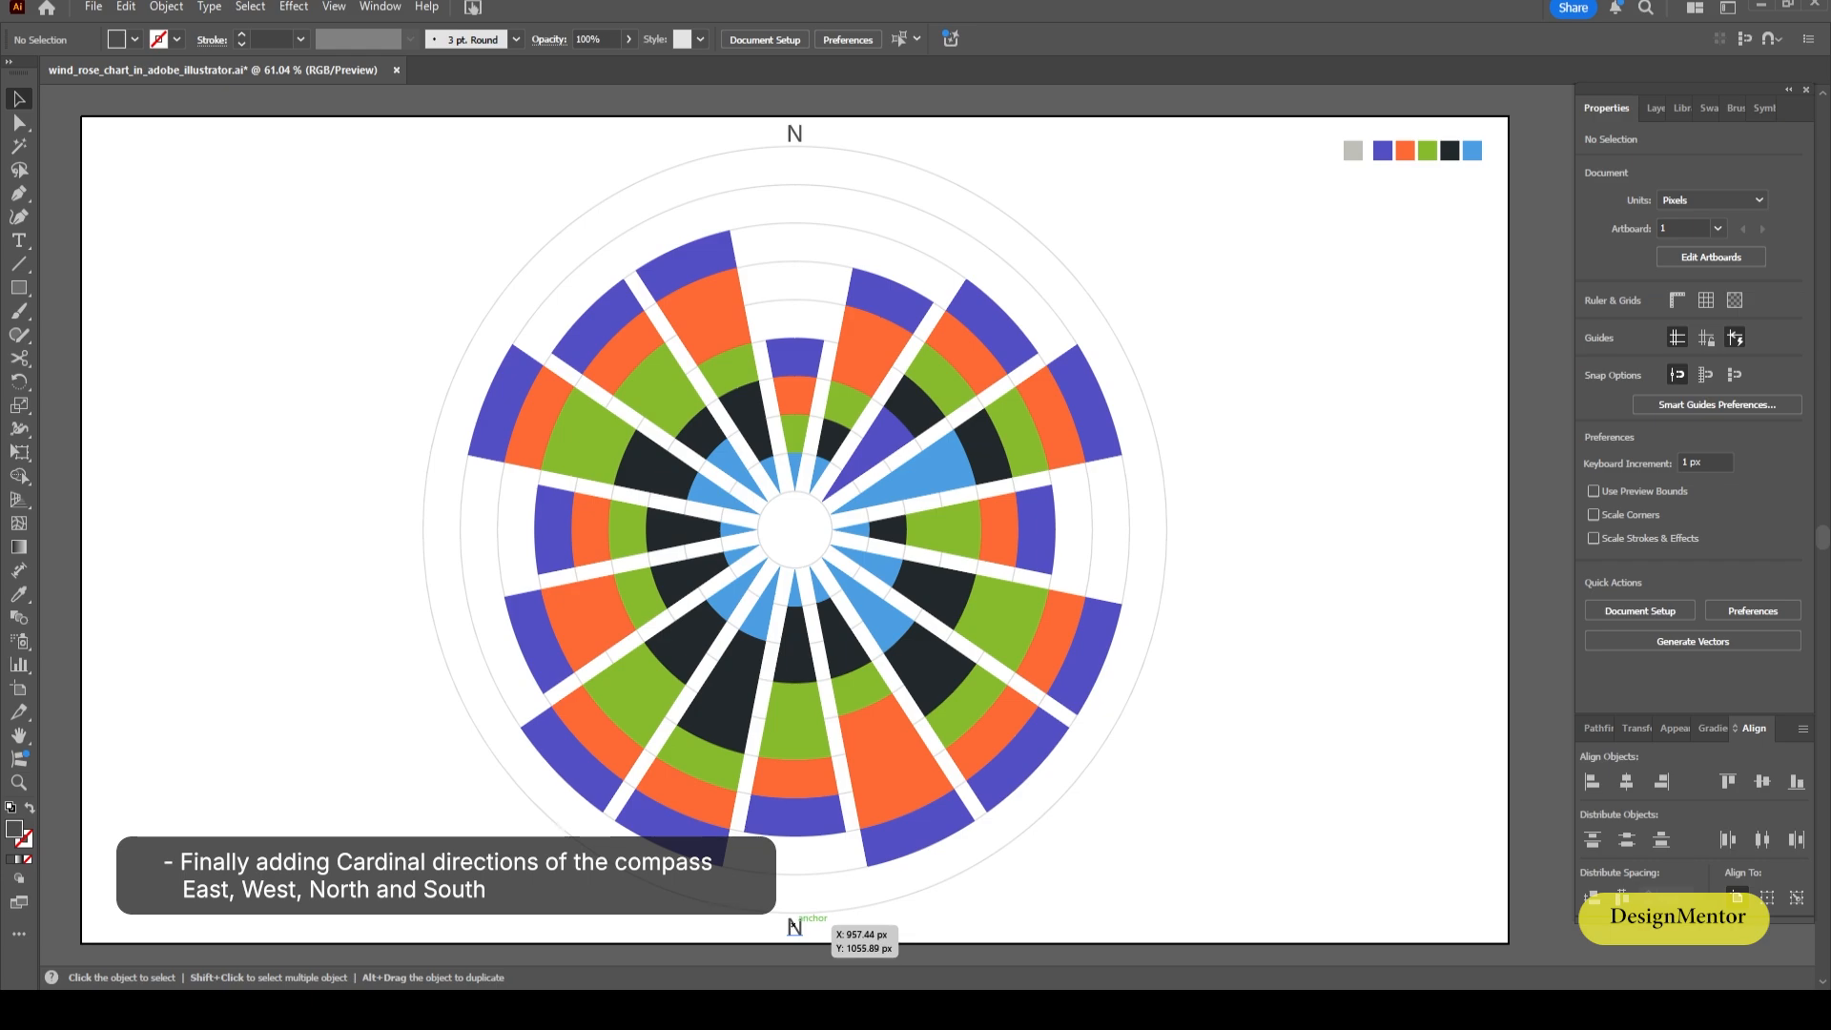
click(794, 924)
double_click(793, 924)
double_click(793, 924)
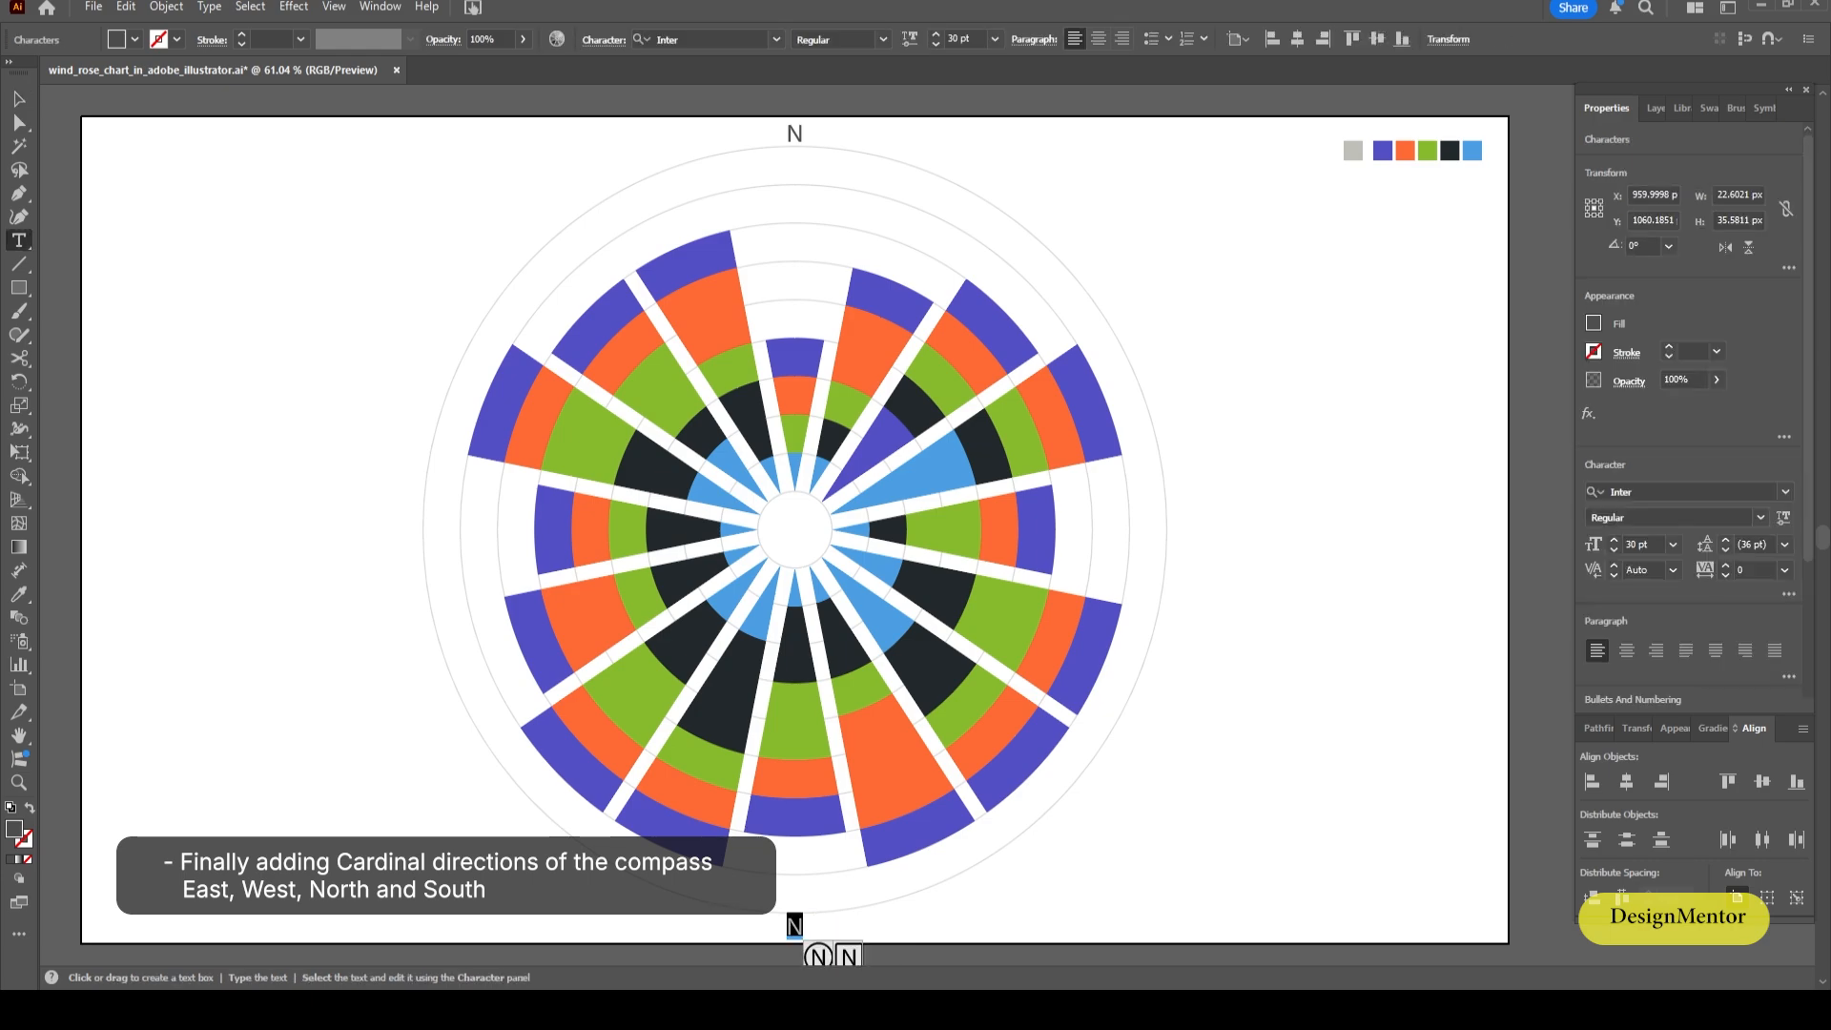
text(S)
key(Escape)
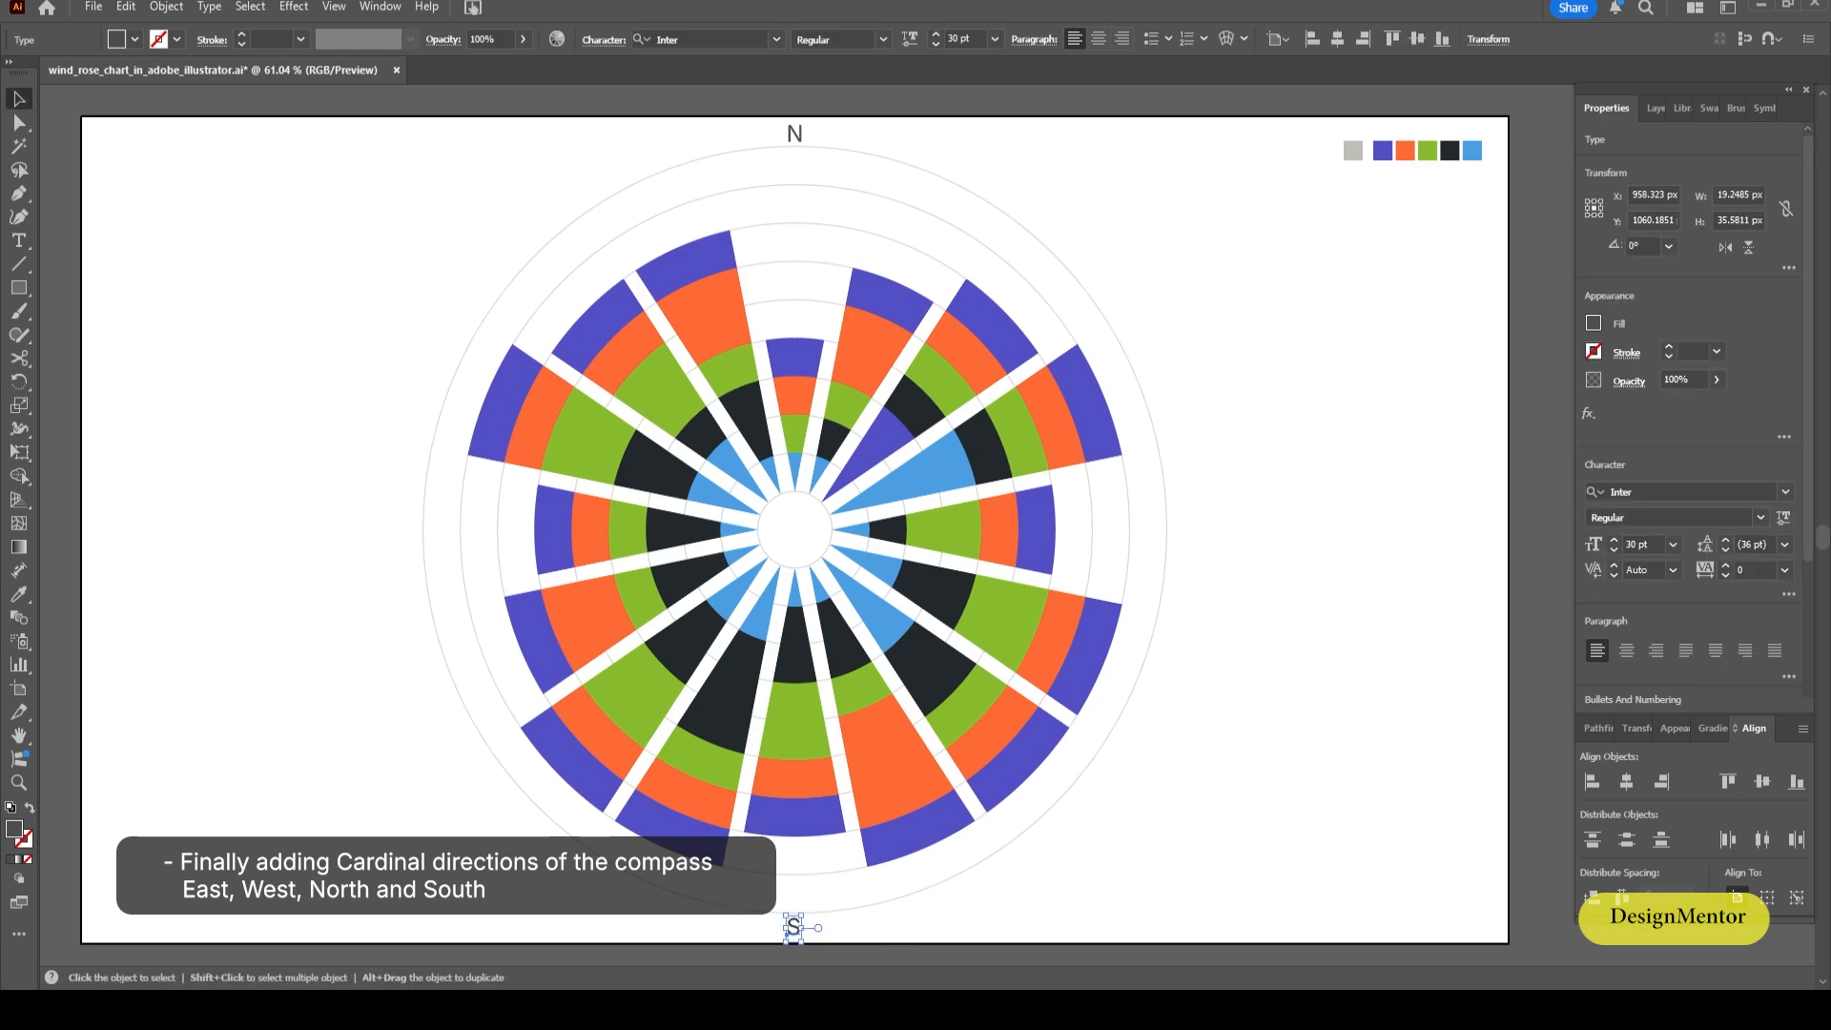
Duplicate the S label to the east side of the outermost circle and centre the copy vertically on the artboard.
drag(853, 927, 1181, 515)
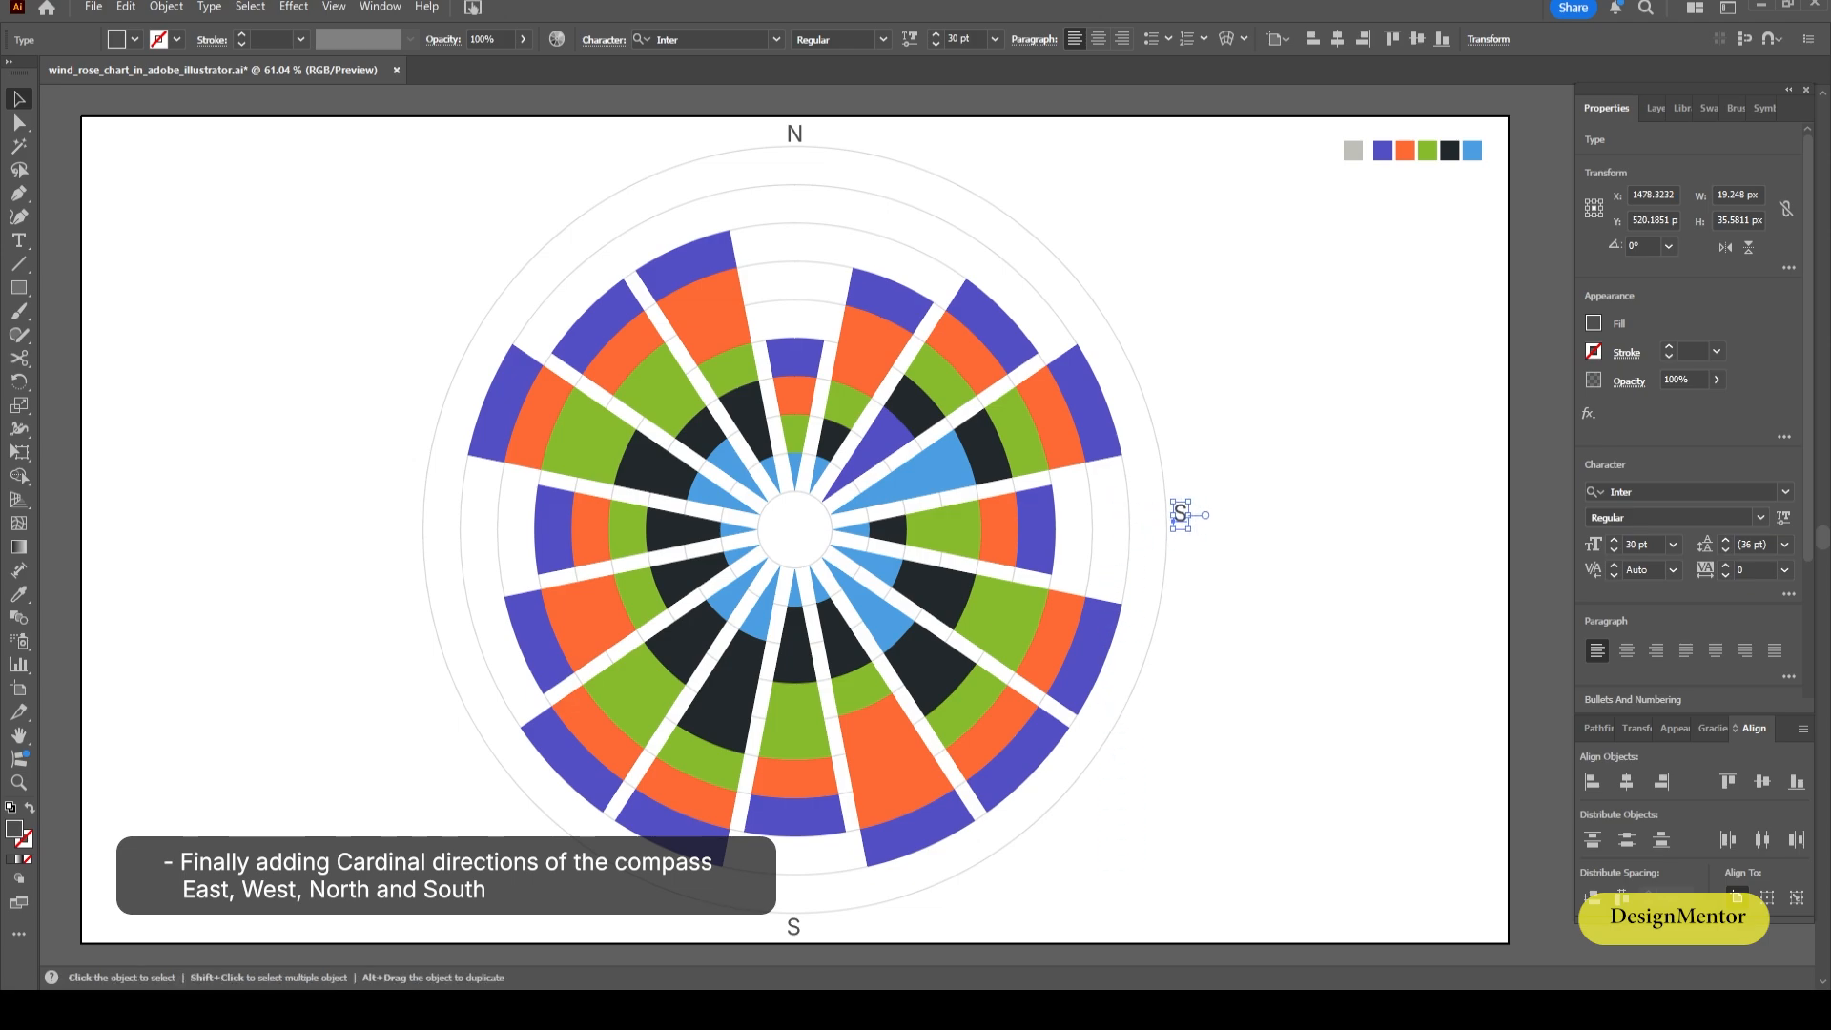
click(1763, 781)
click(1288, 582)
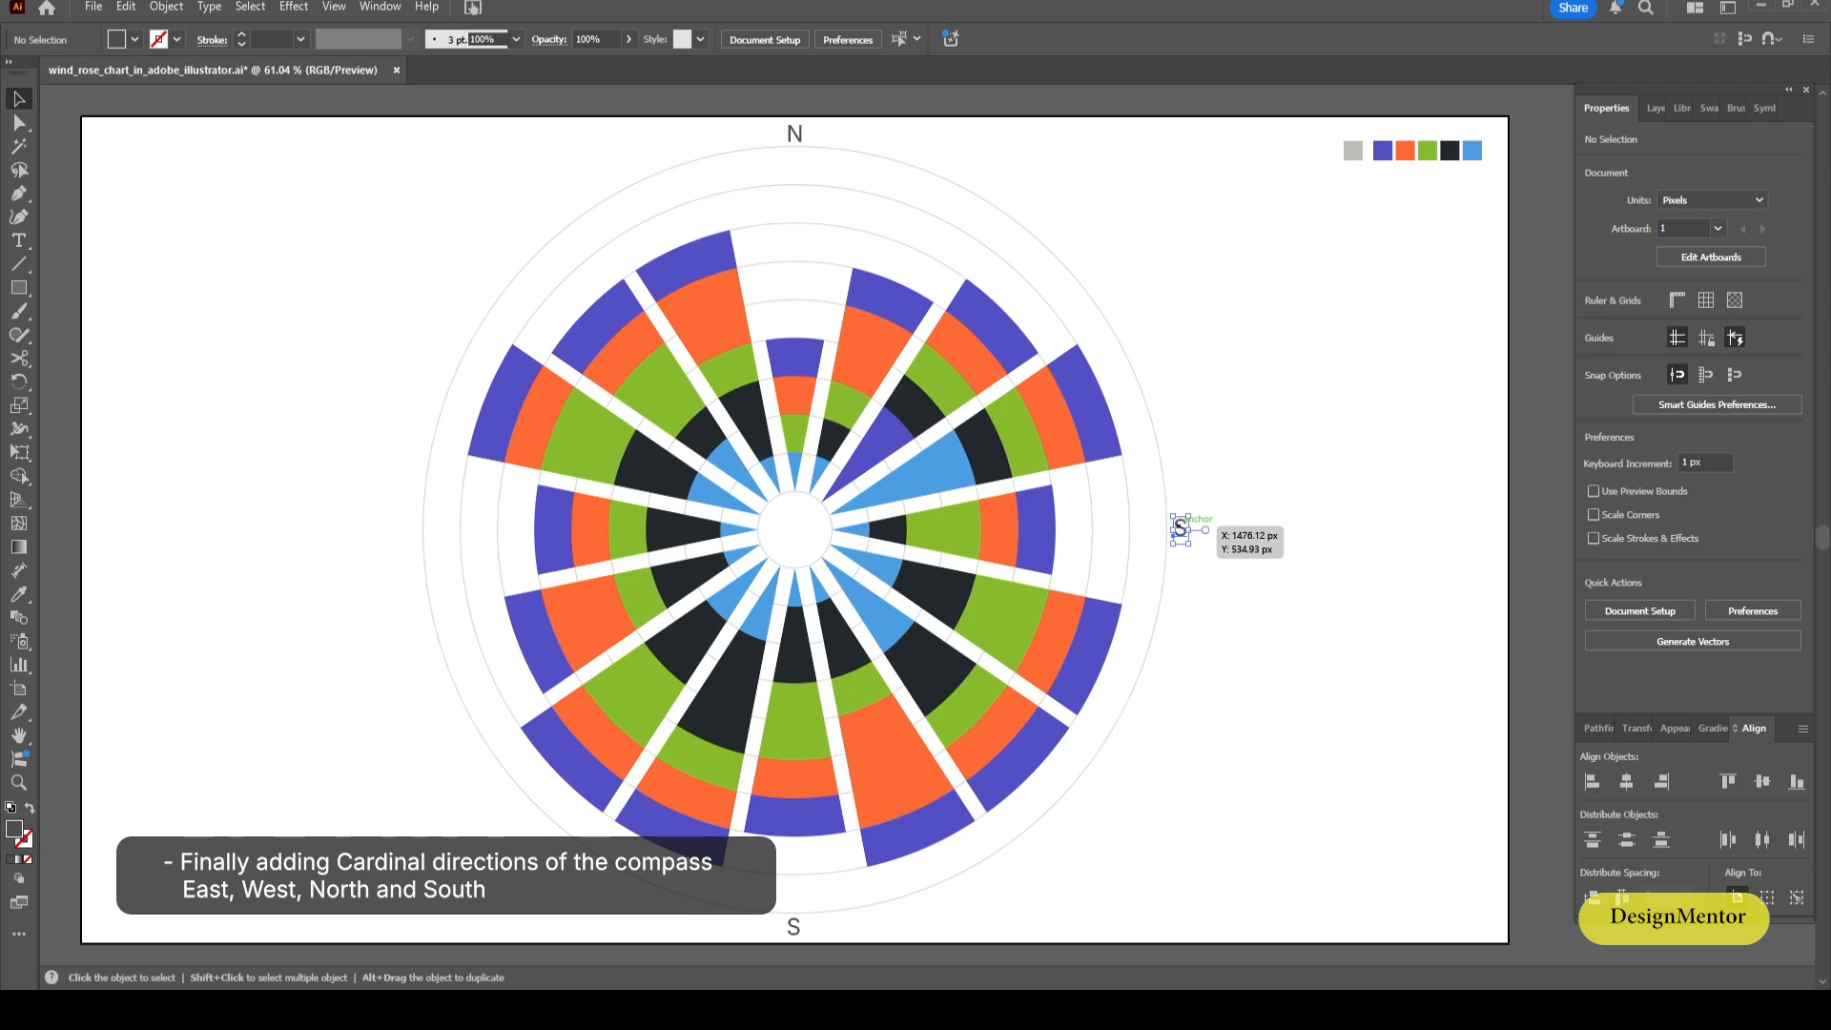
key(ctrl+a)
click(1181, 529)
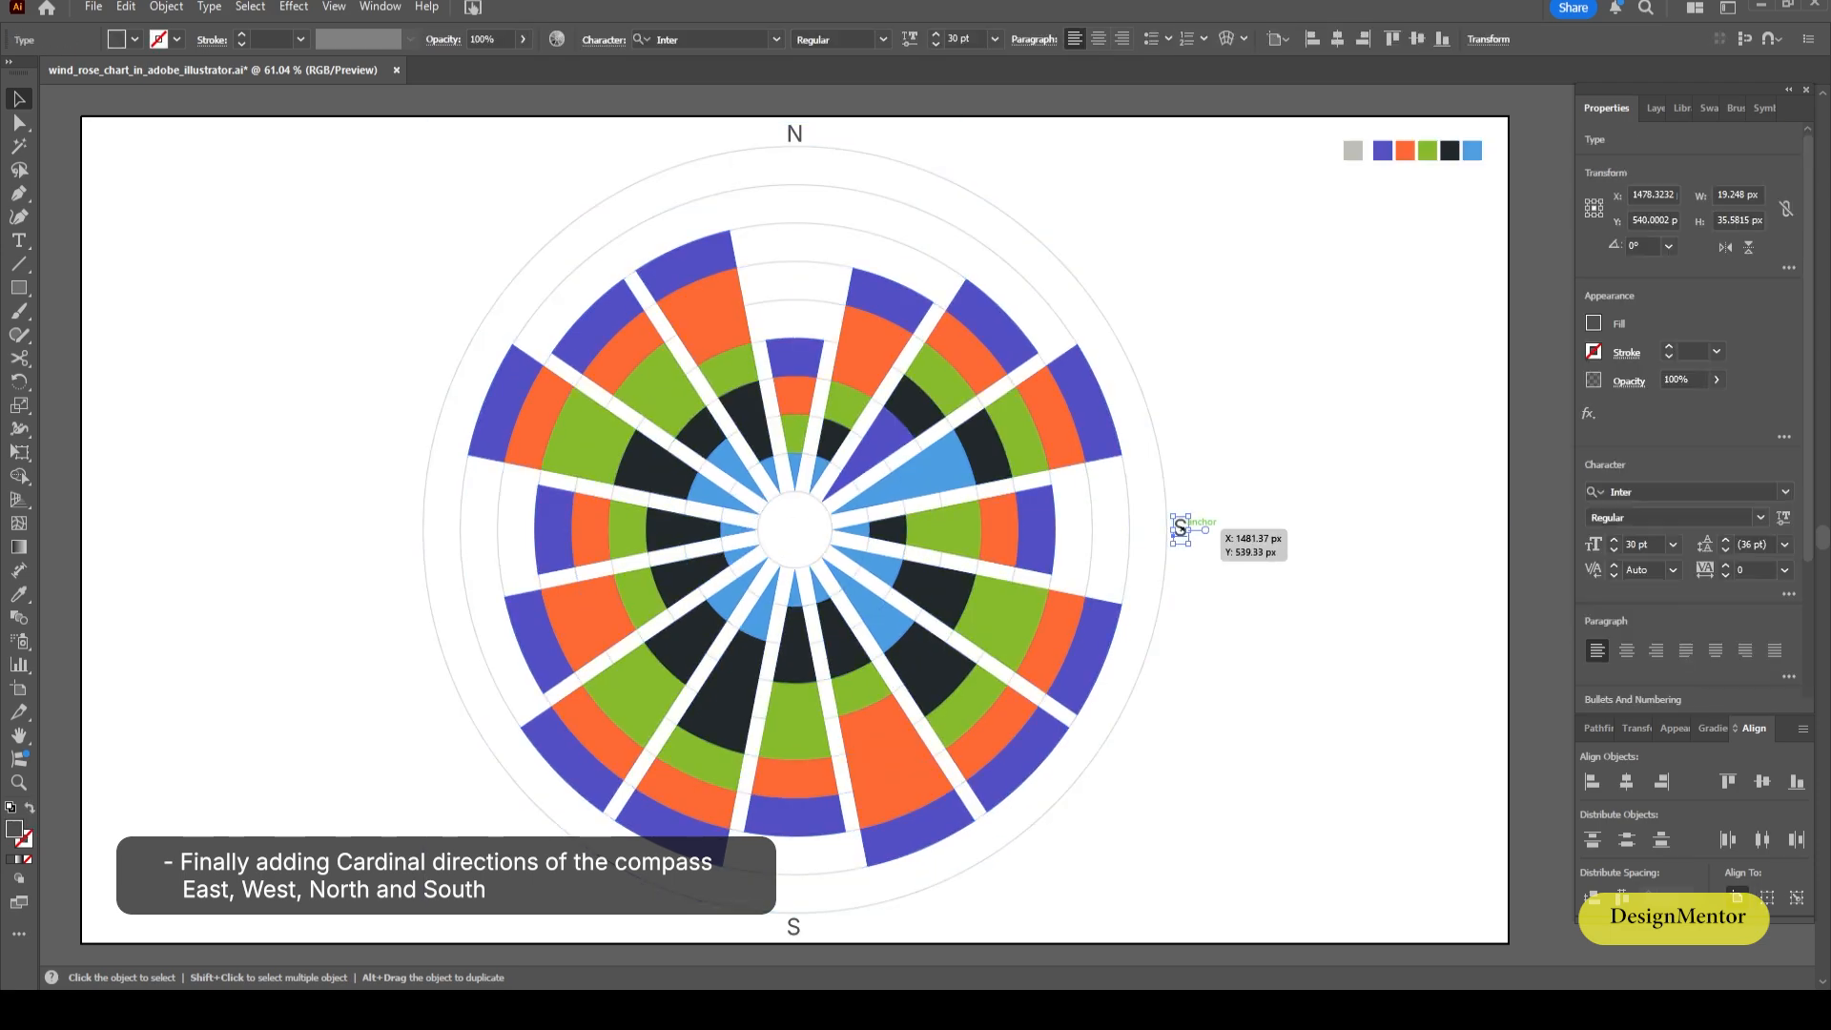
Change the text of the S copy on the chart's east side to E.
double_click(1181, 528)
double_click(1180, 527)
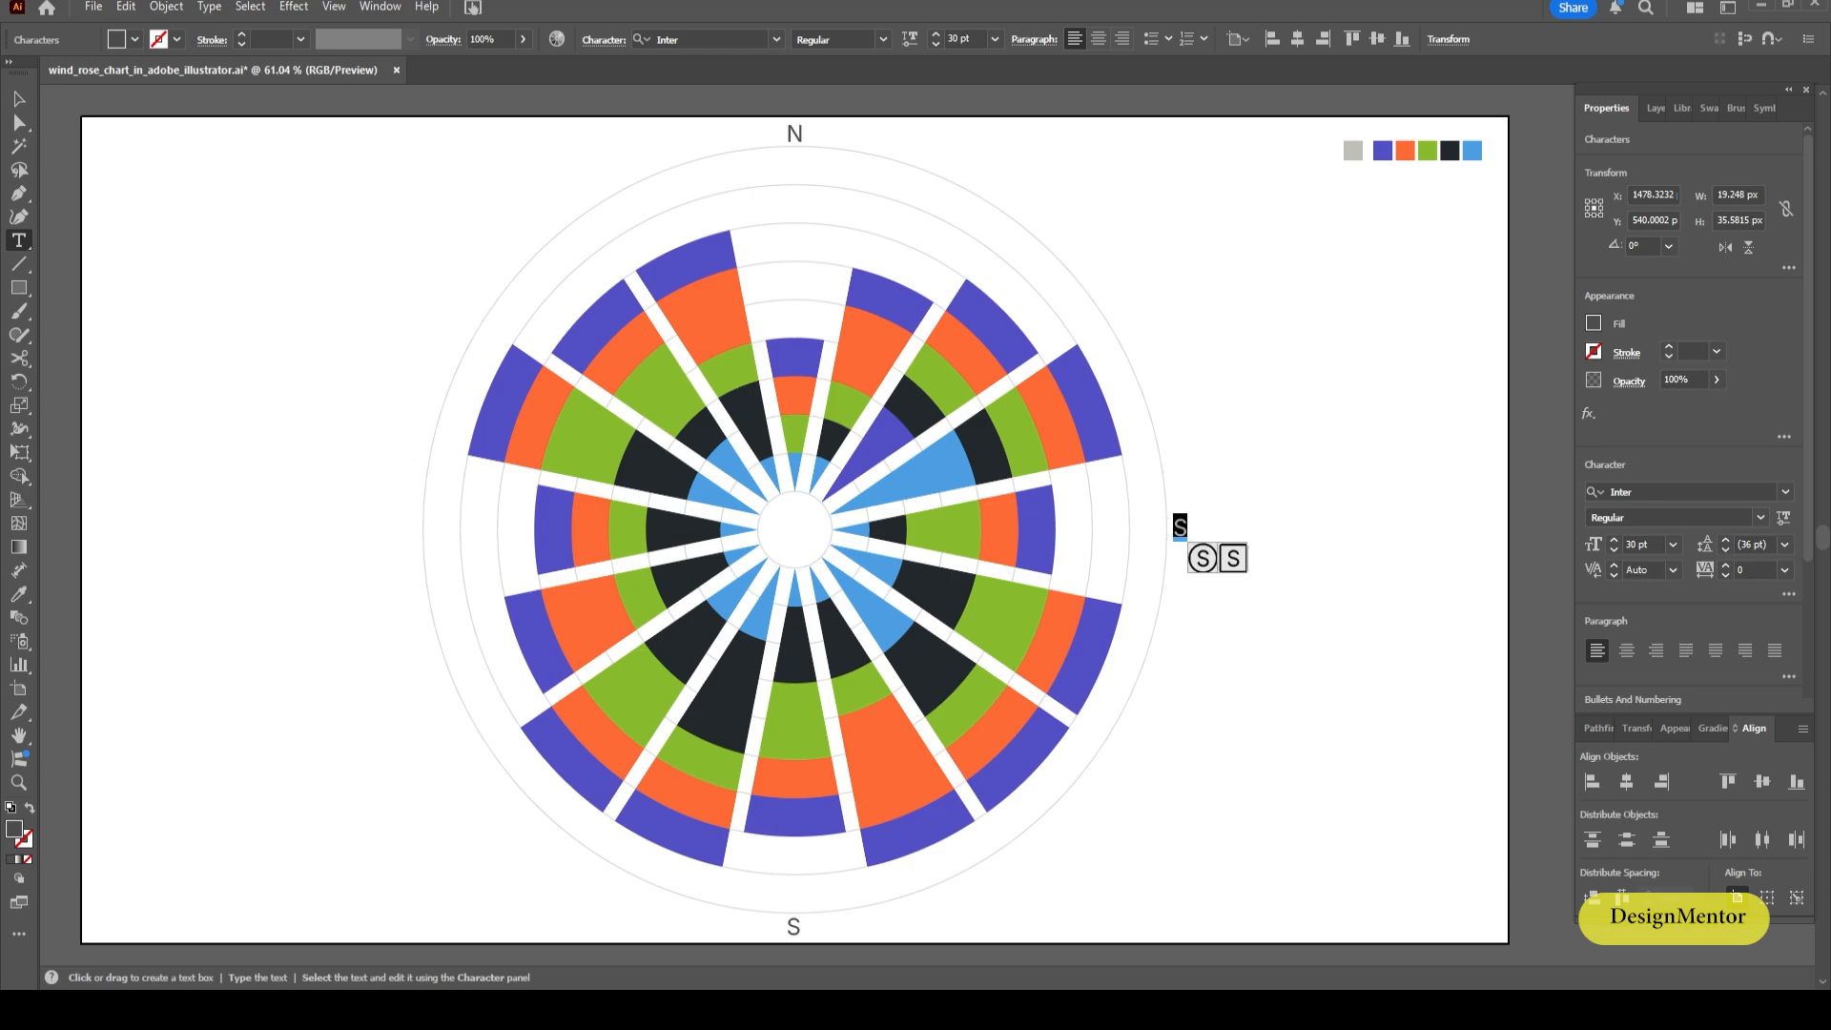
text(E)
key(Escape)
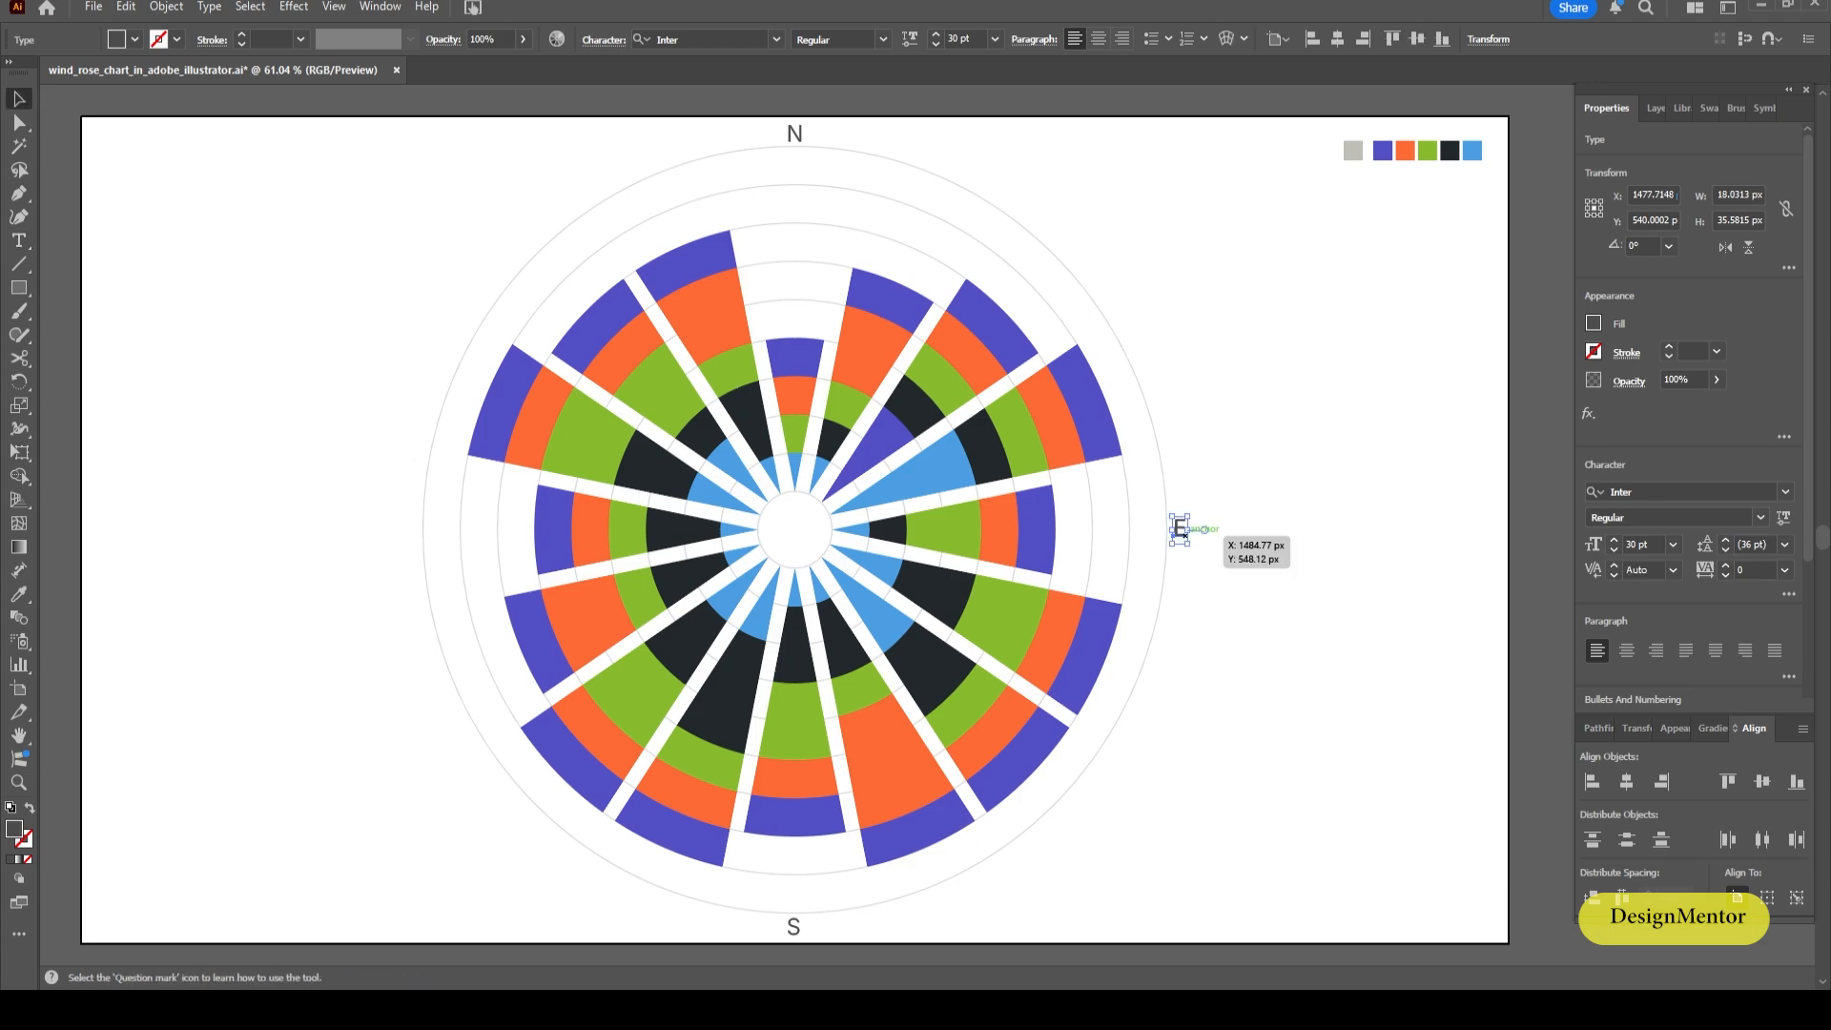
Duplicate the E label horizontally to just outside the west side of the outermost circle.
key(shift+Left)
key(shift+Left)
key(shift+Left)
key(shift+Left)
key(shift+Left)
key(shift+Left)
key(shift+Left)
key(shift+Left)
key(shift+Left)
key(shift+Left)
key(shift+Left)
key(shift+Left)
key(shift+Left)
key(shift+Left)
key(shift+Left)
key(shift+Left)
key(shift+Left)
key(shift+Left)
key(shift+Left)
key(shift+Left)
key(shift+Left)
key(shift+Left)
key(shift+Left)
key(shift+Left)
key(shift+Right)
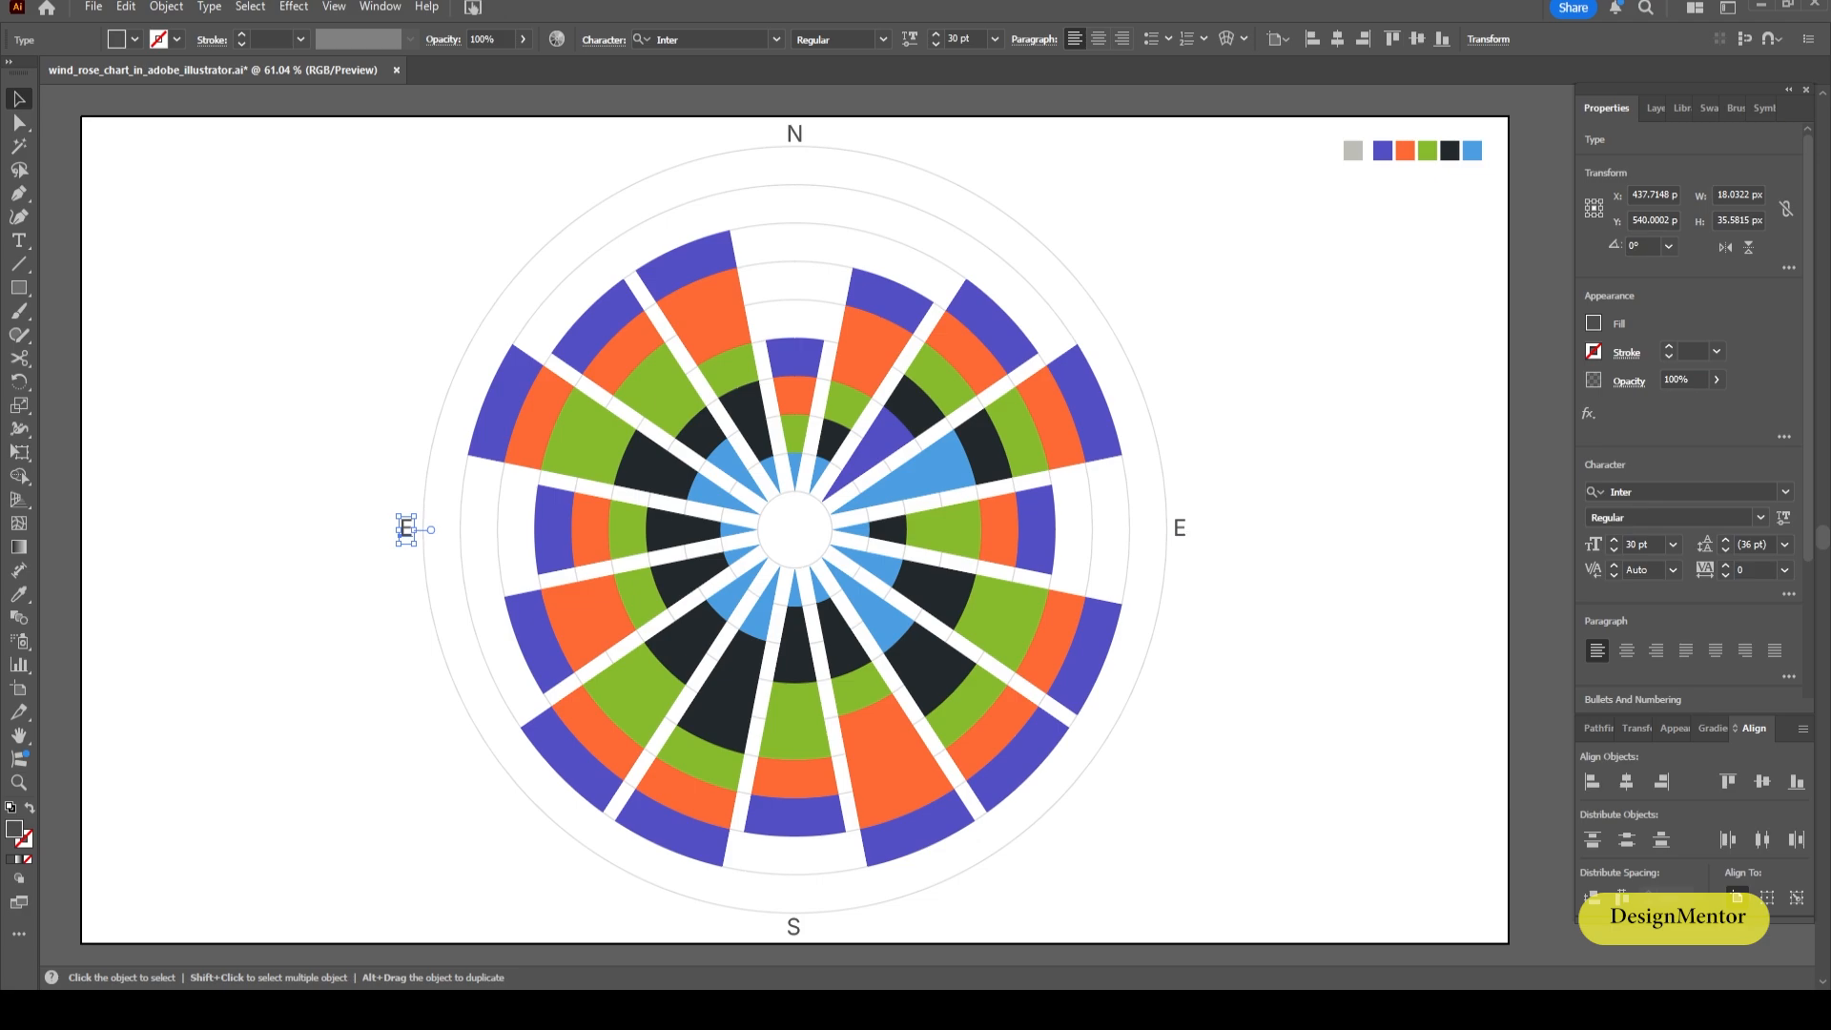
Change the text of the E copy on the chart's west side to W.
click(456, 546)
triple_click(408, 531)
text(W)
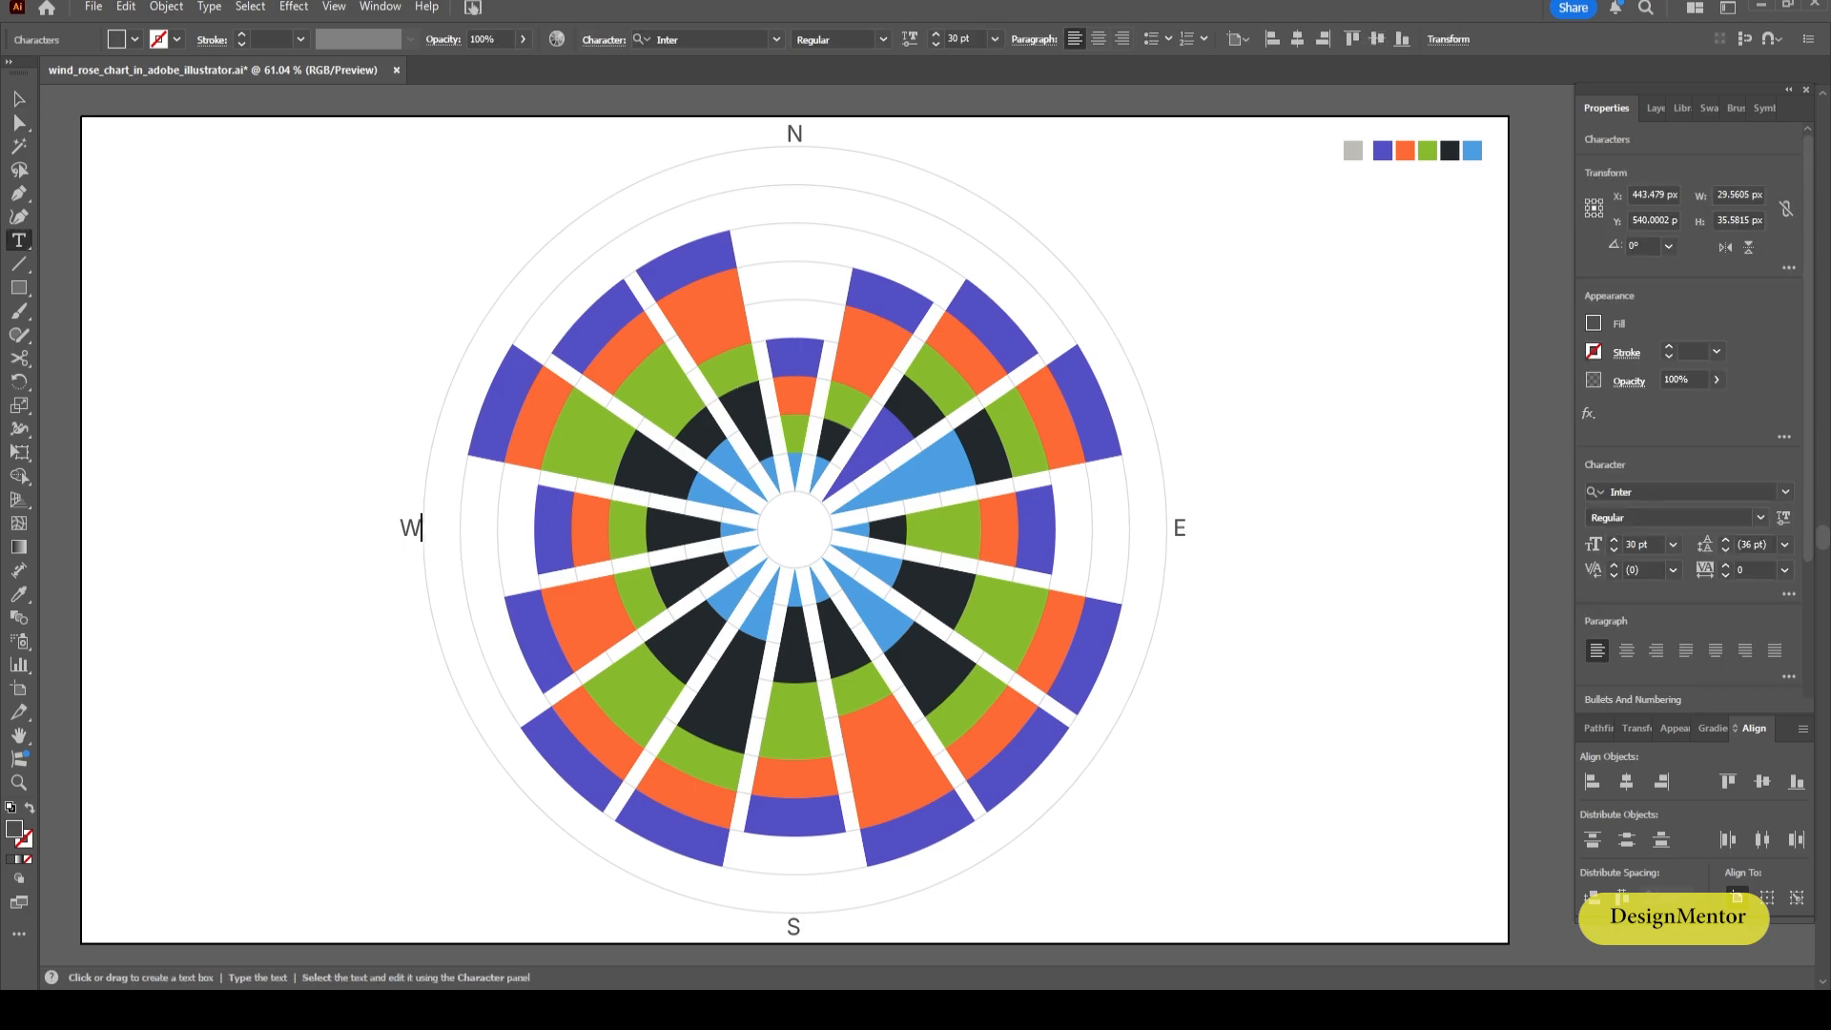
key(Escape)
click(448, 554)
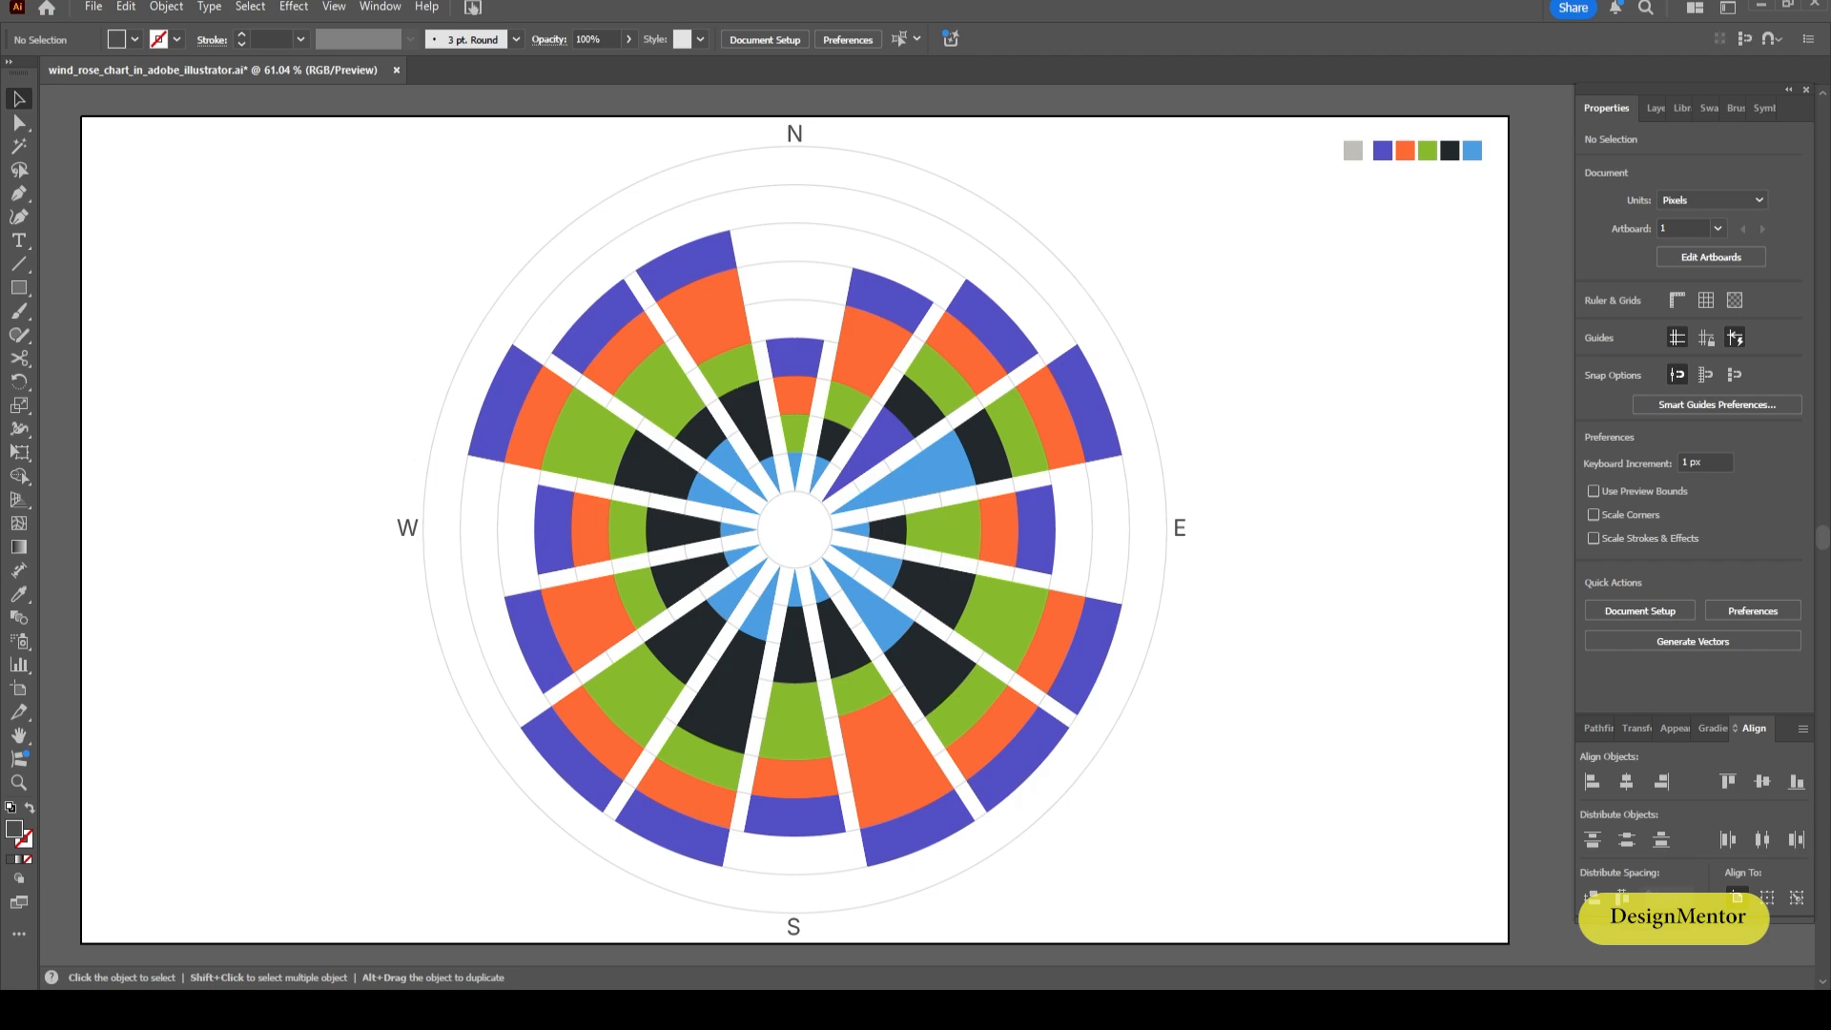
Duplicate the N label to the north-northeast edge of the outermost circle and change the copy's text to NNE.
click(795, 133)
drag(795, 133, 914, 154)
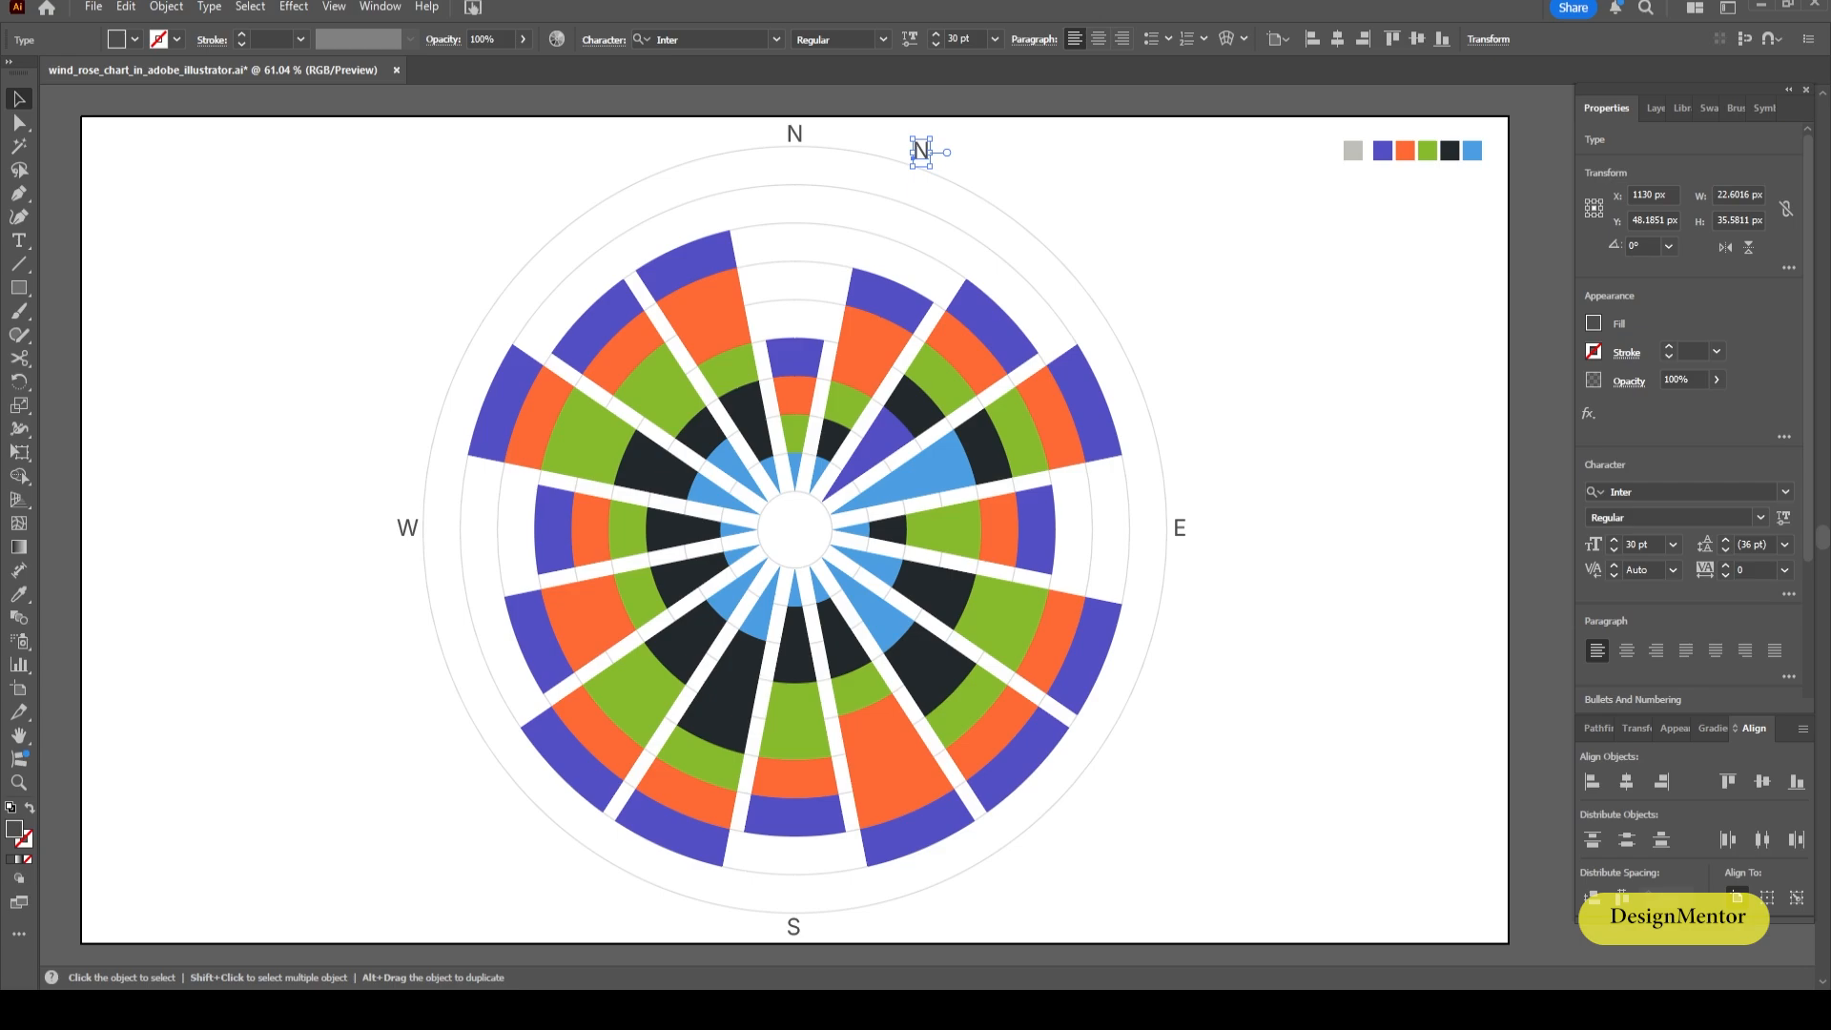
key(t)
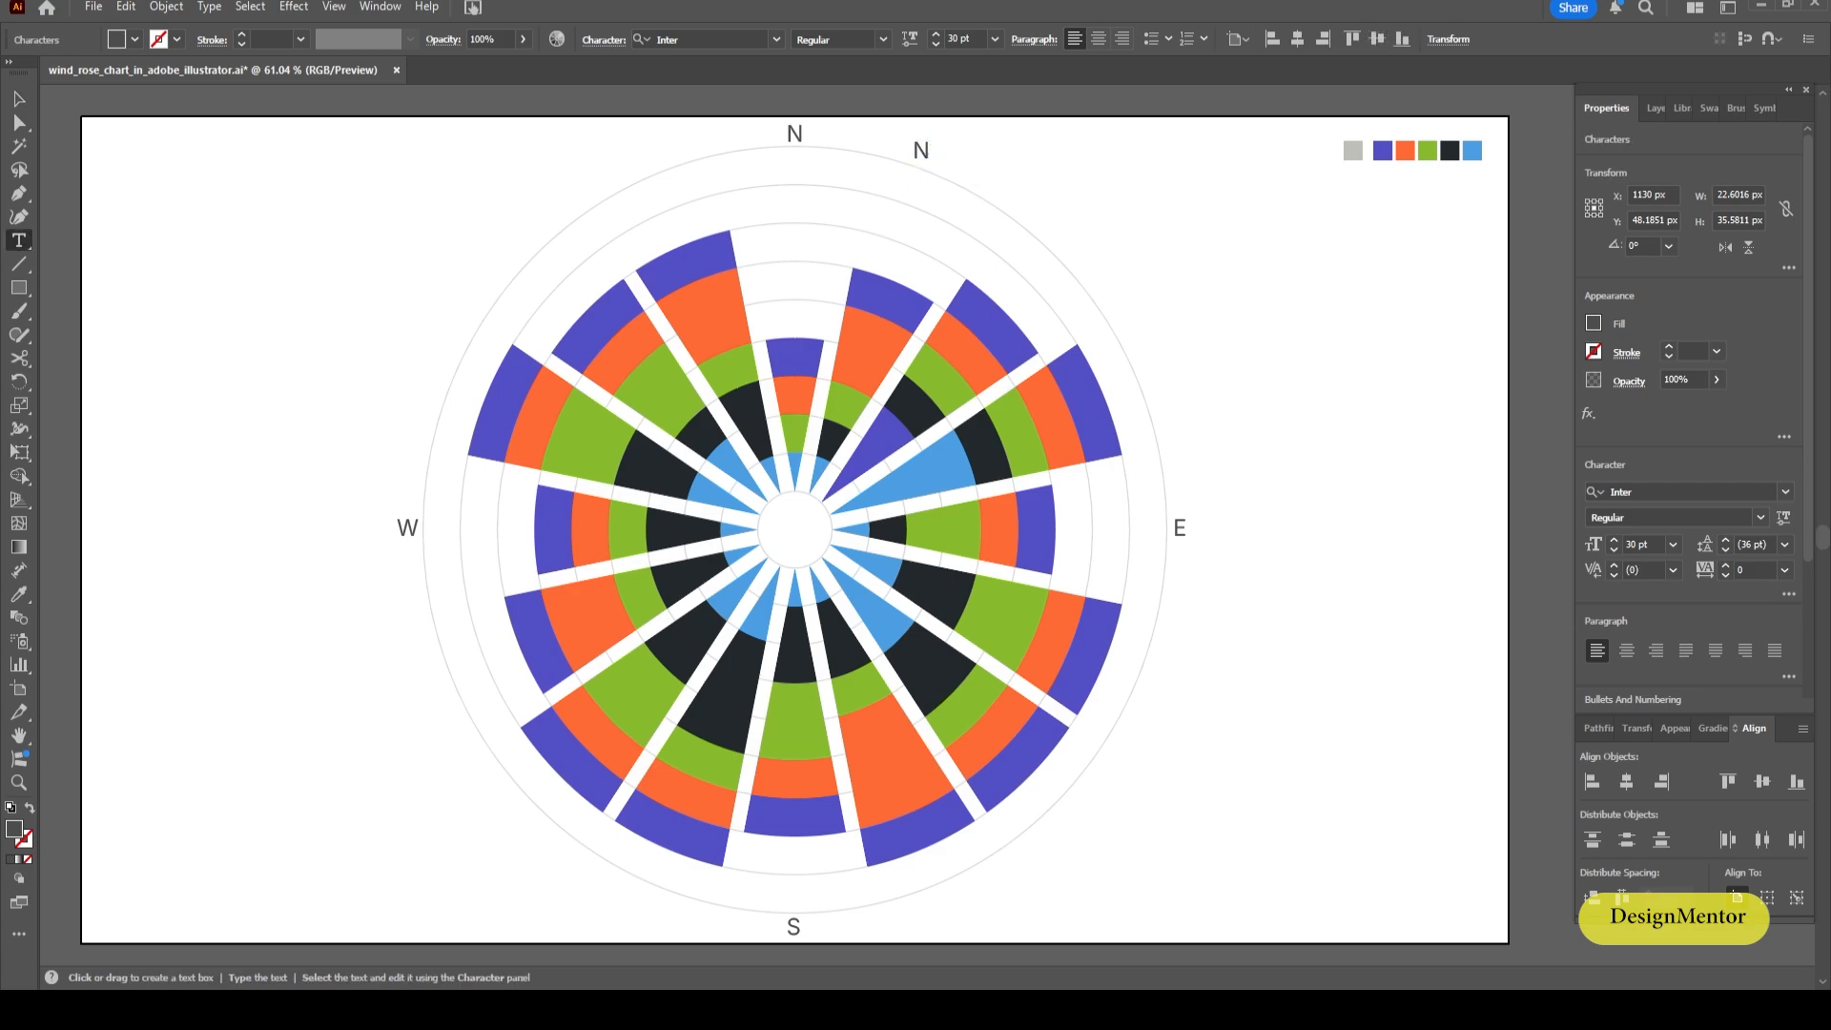
key(ctrl+a)
text(N)
key(Escape)
Duplicate the NNE label and move the copy clockwise to just outside the northeast edge of the outermost circle.
key(ctrl+c)
key(ctrl+f)
key(shift+Right)
key(shift+Right)
key(shift+Right)
key(shift+Right)
key(shift+Right)
key(shift+Right)
key(shift+Right)
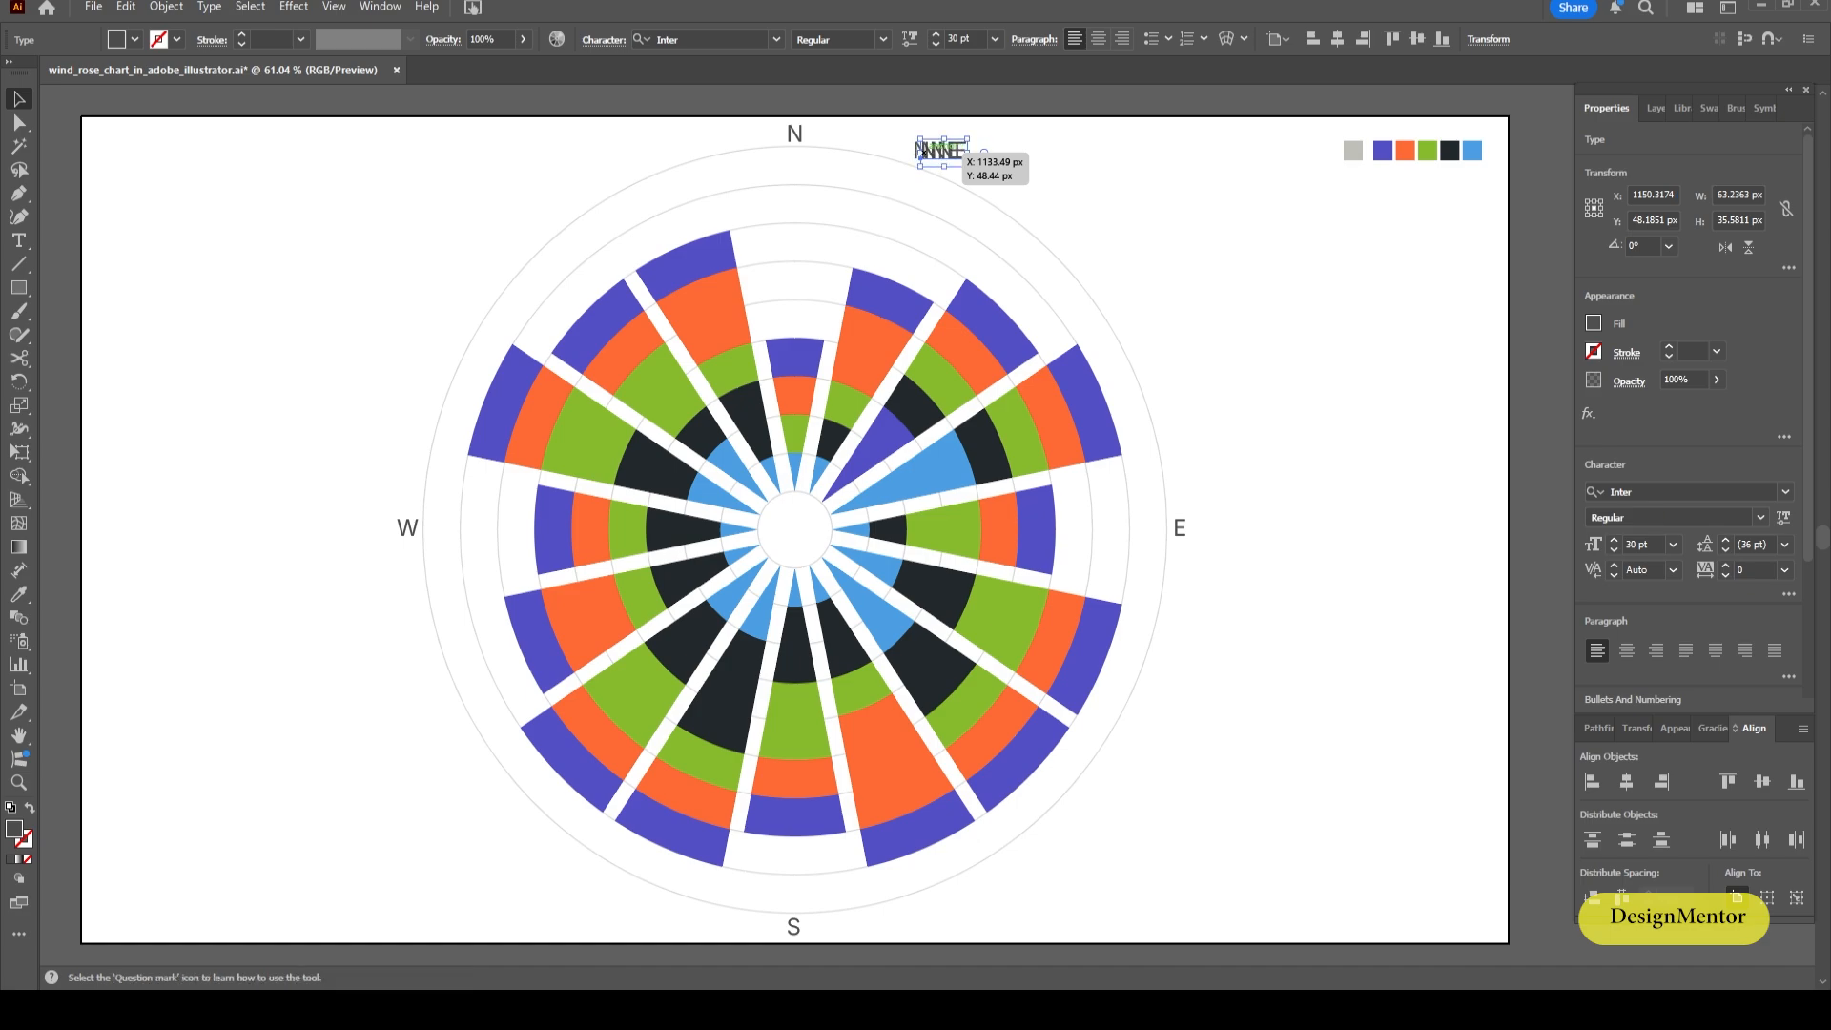
key(shift+Down)
key(shift+Down)
key(shift+Down)
key(shift+Right)
key(shift+Right)
key(shift+Right)
key(shift+Right)
key(shift+Right)
key(shift+Right)
key(shift+Right)
key(shift+Right)
key(shift+Right)
key(shift+Down)
key(shift+Down)
key(shift+Right)
key(shift+Right)
key(shift+Down)
key(shift+Down)
key(shift+Down)
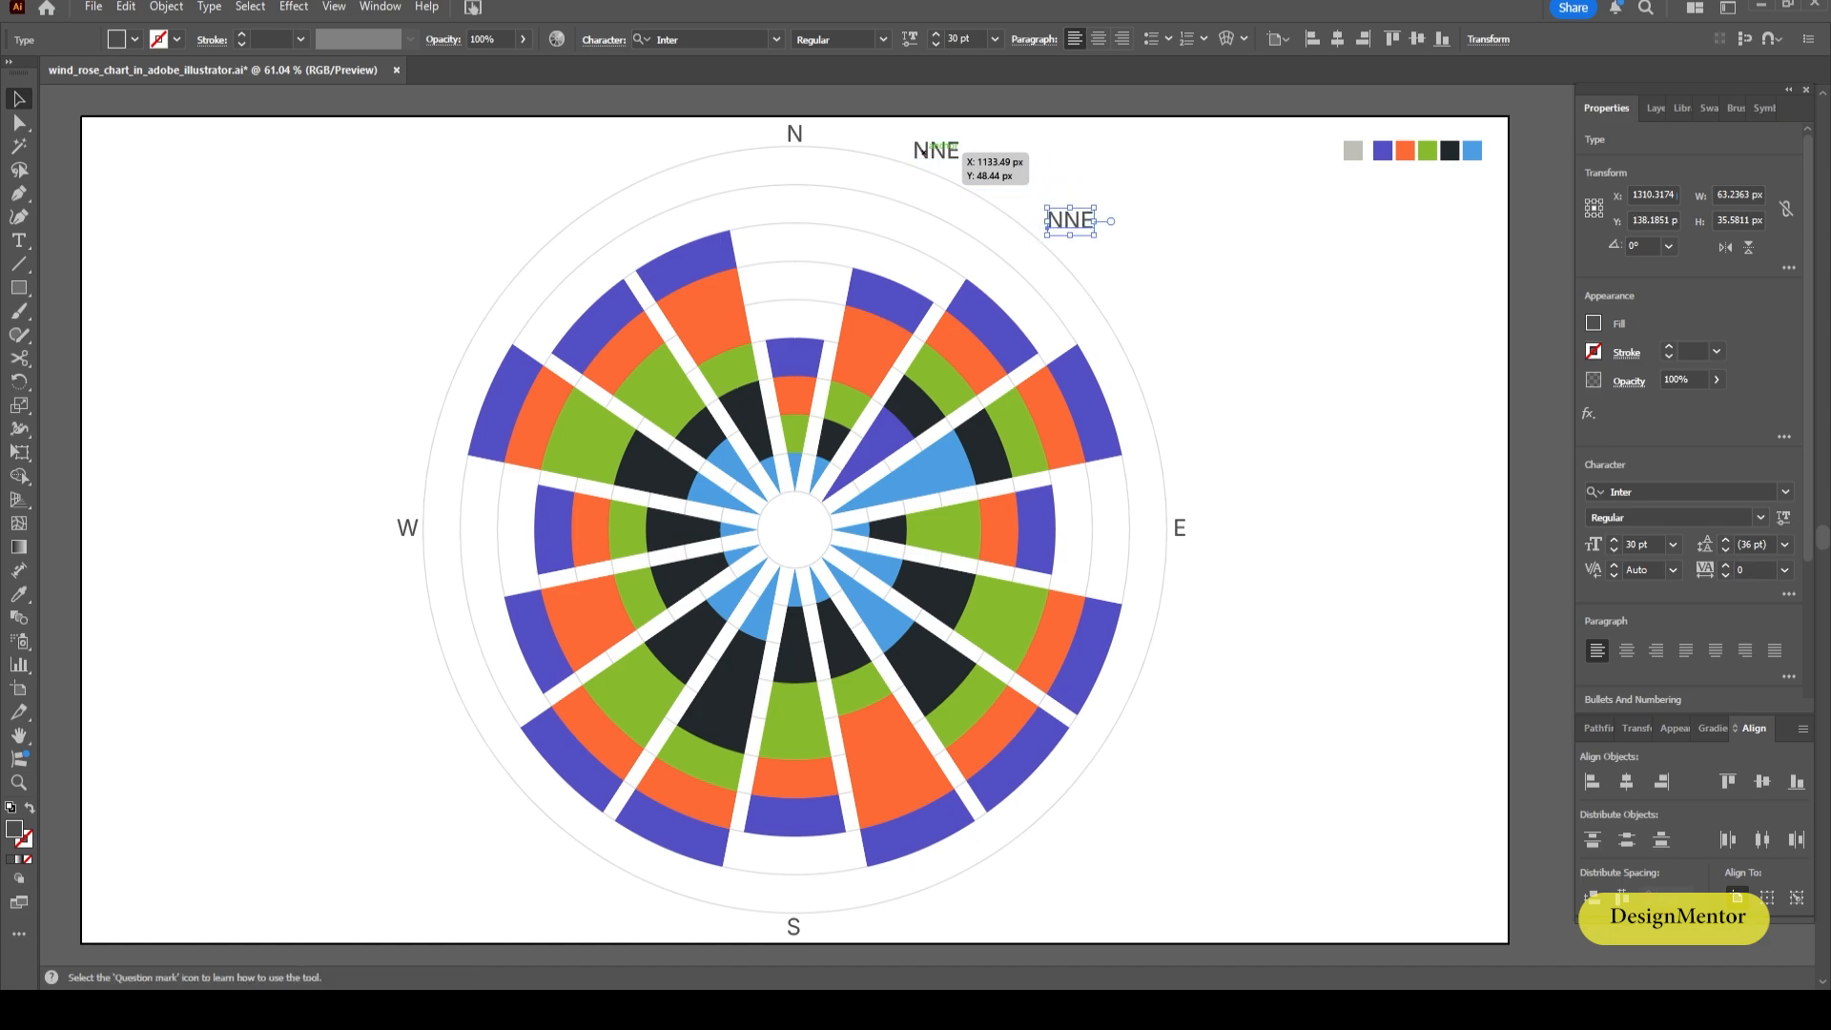
key(shift+Down)
key(shift+Down)
key(shift+Down)
key(shift+Right)
key(Down)
key(Down)
key(Down)
key(Down)
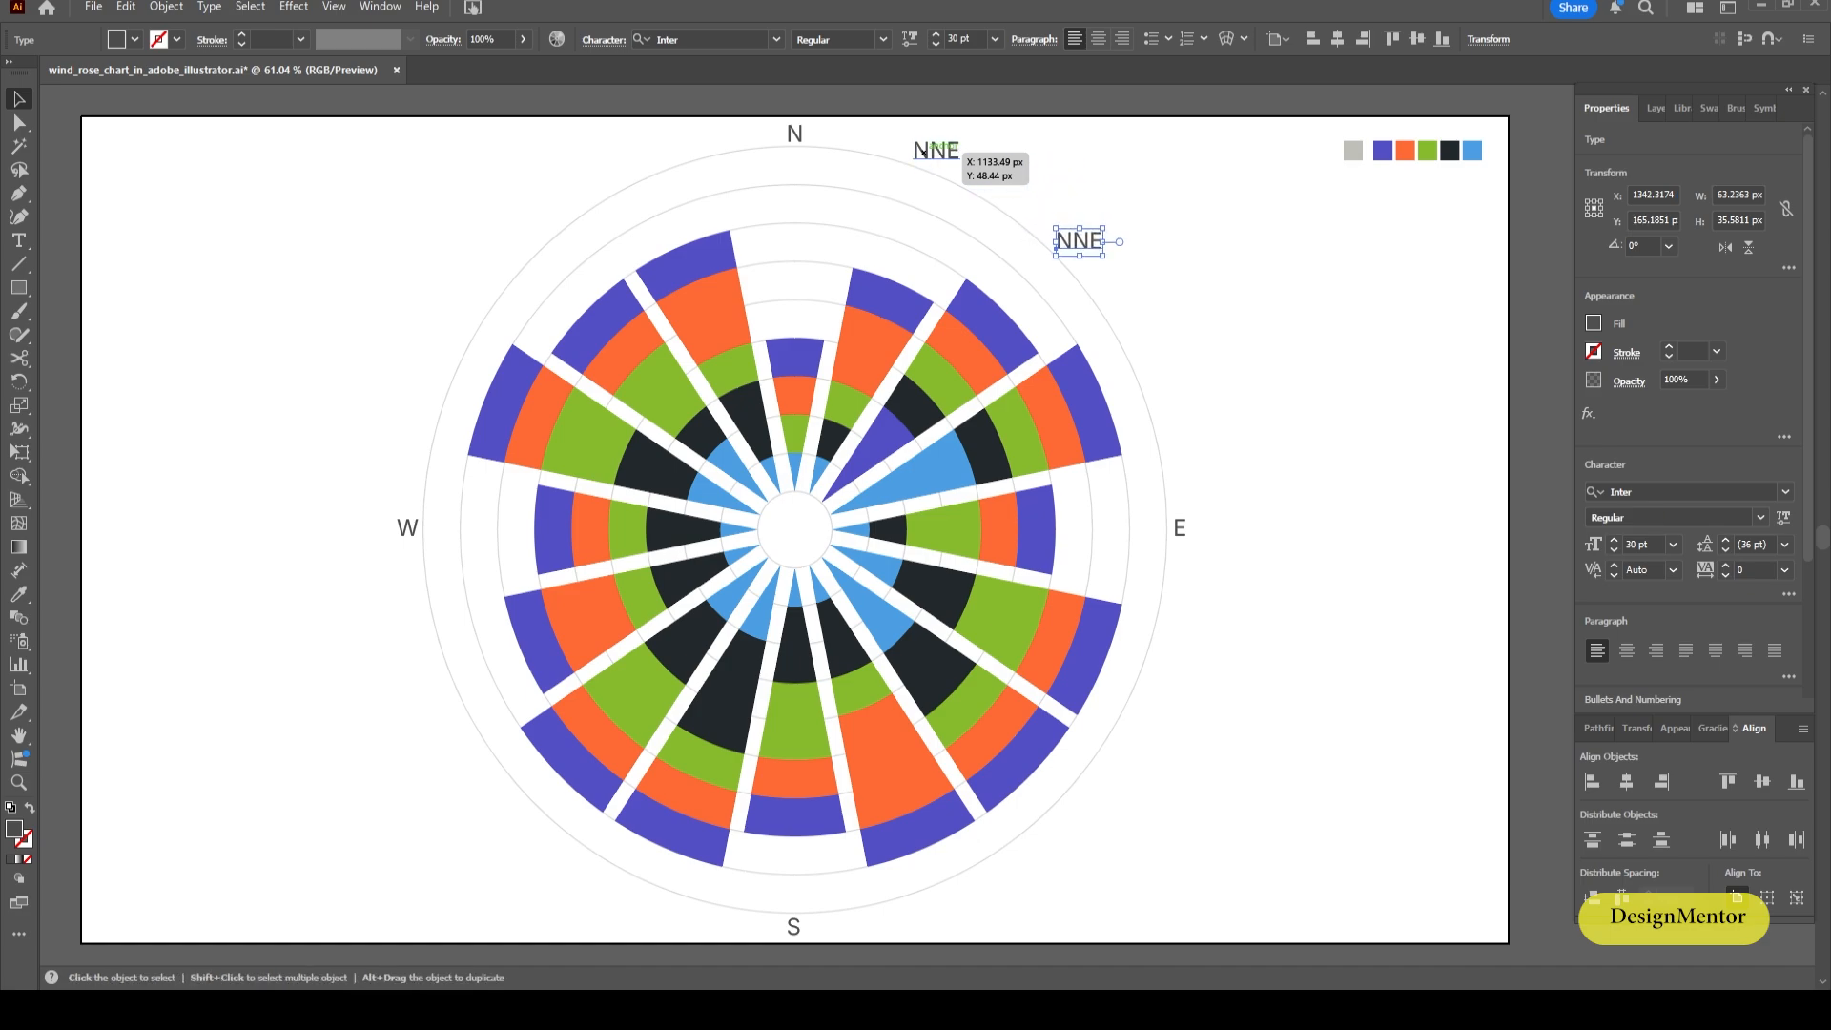
Change the text of the NNE copy at the chart's northeast edge to NE.
key(ctrl+shift+a)
key(t)
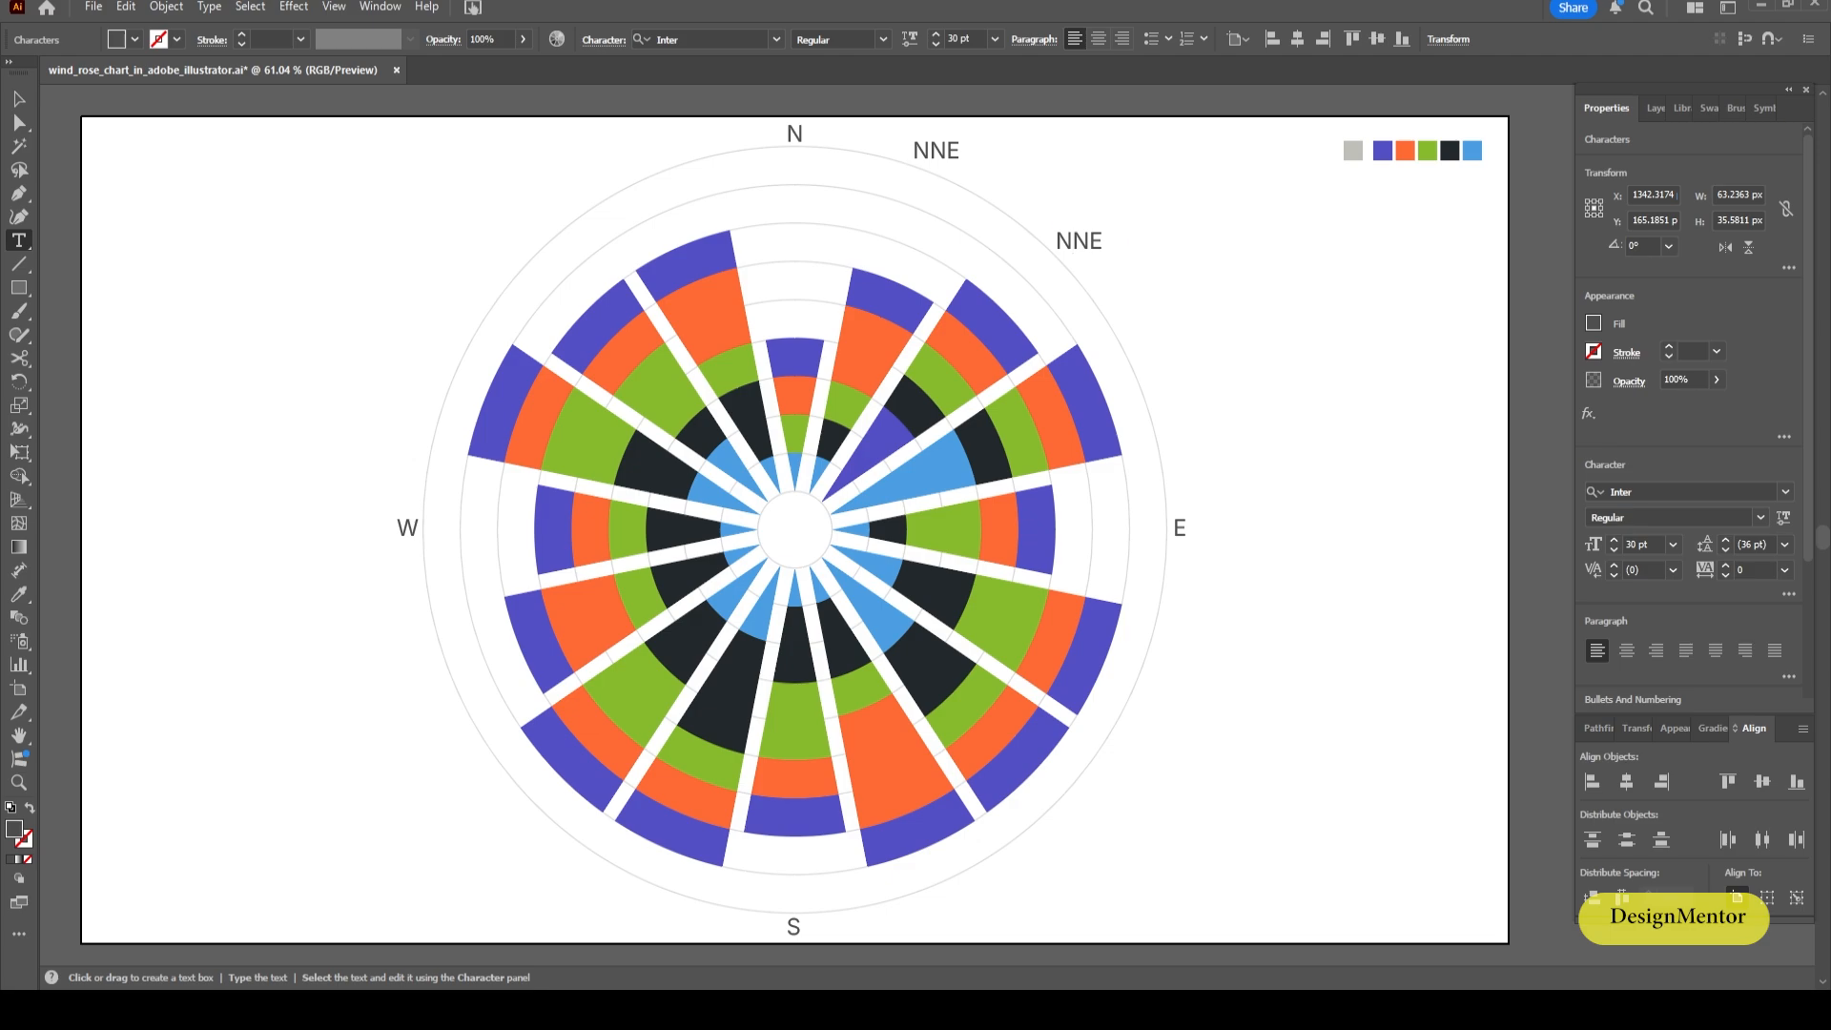
key(ctrl+a)
text(N)
key(Escape)
Duplicate the NE label to the east-northeast edge of the outermost circle and change the copy's text to ENE.
drag(1085, 238, 1172, 365)
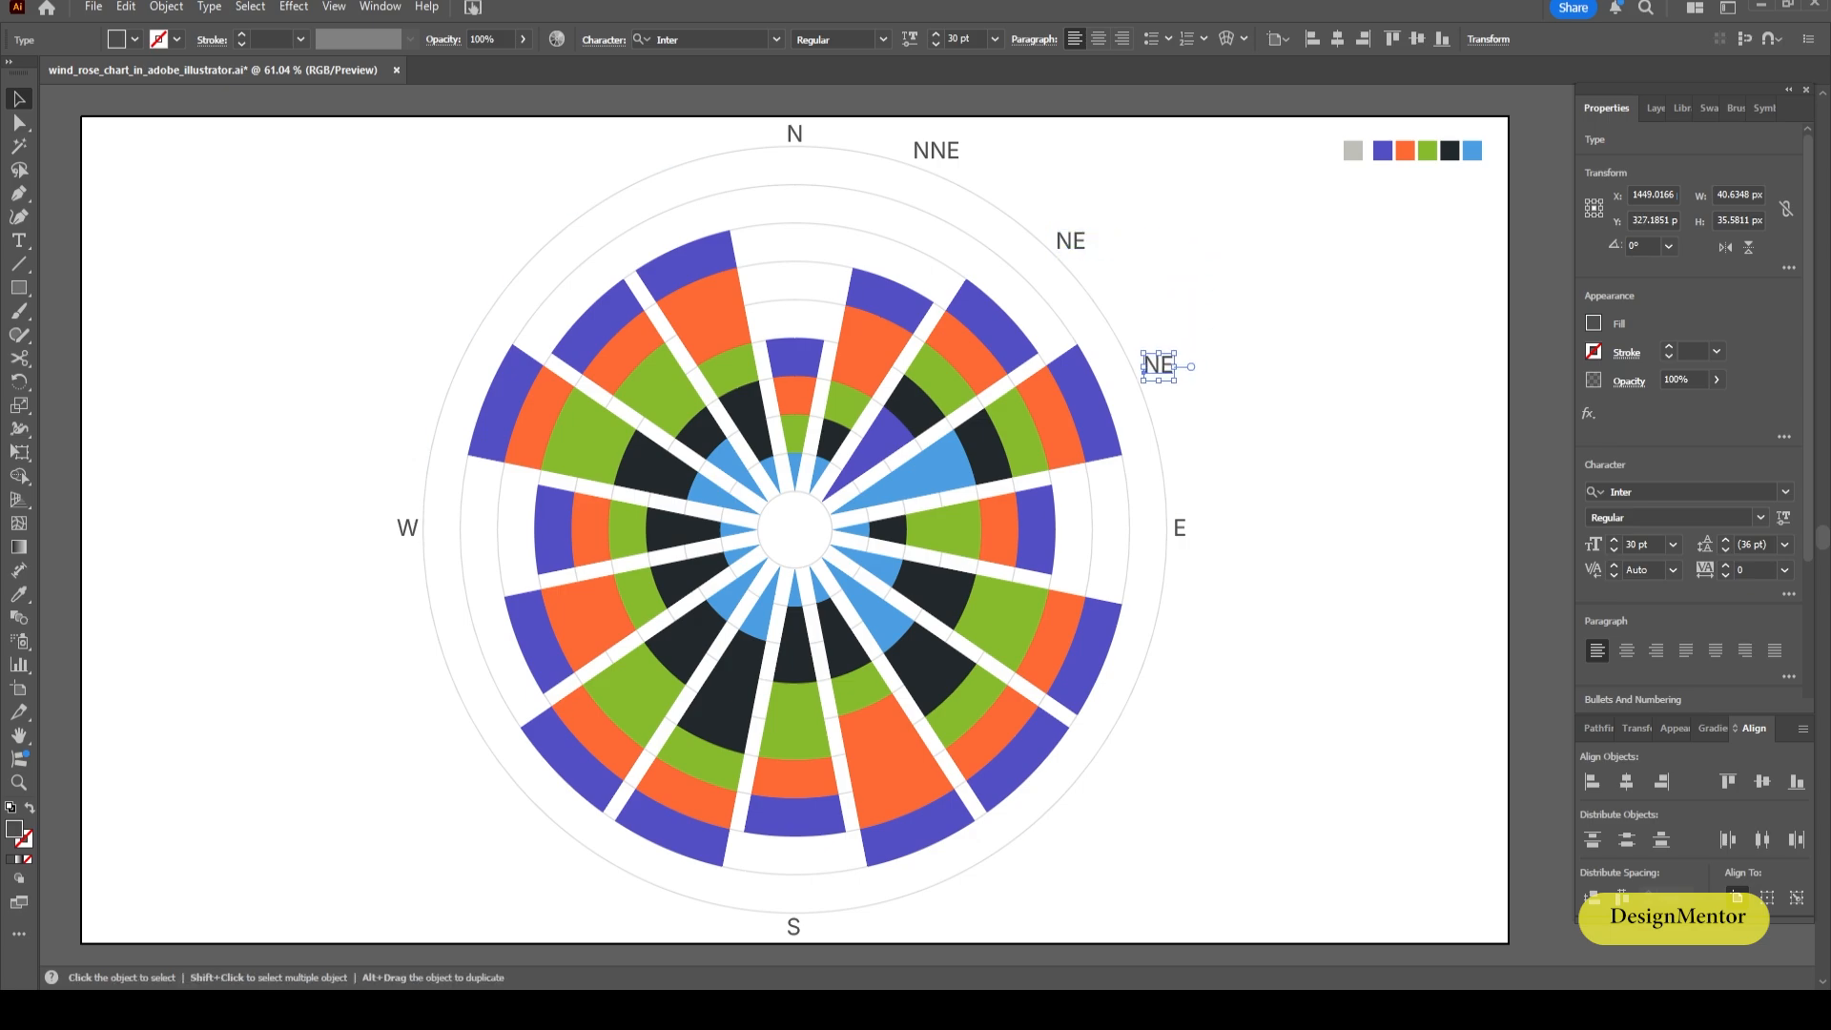
click(1200, 336)
double_click(1161, 366)
key(ctrl+a)
text(ENE)
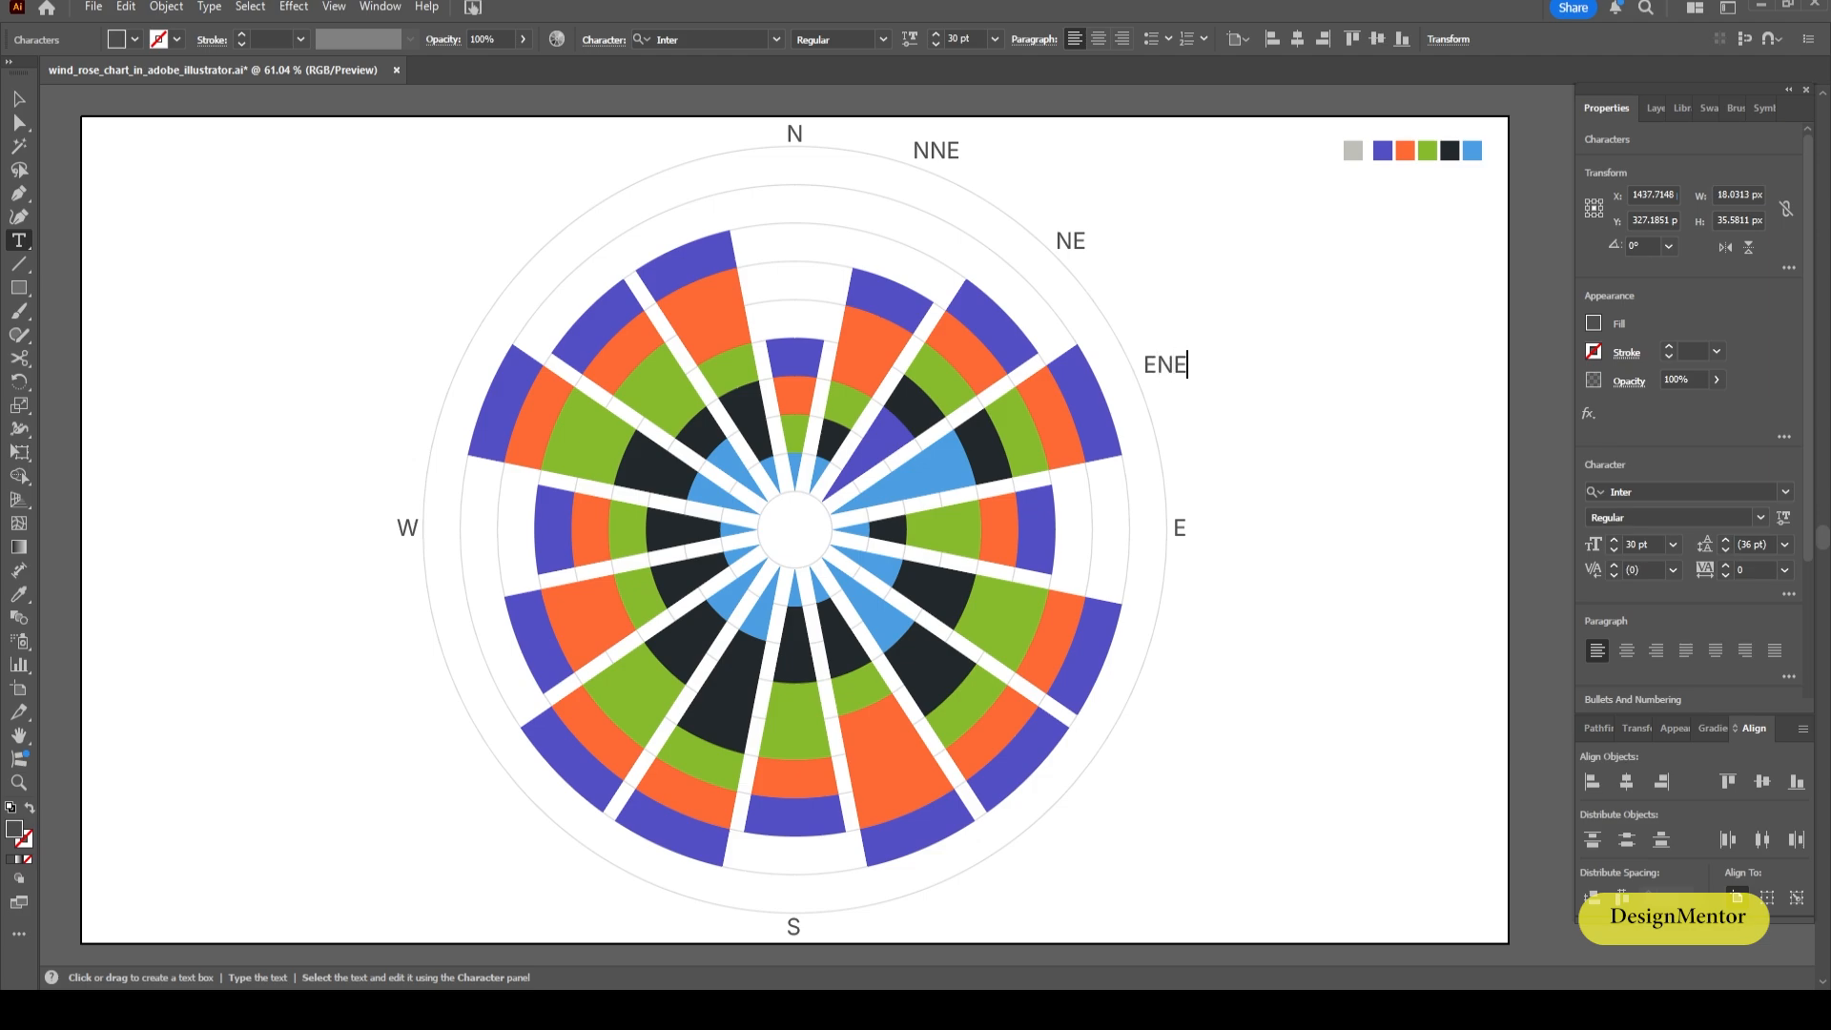
key(Escape)
click(1214, 345)
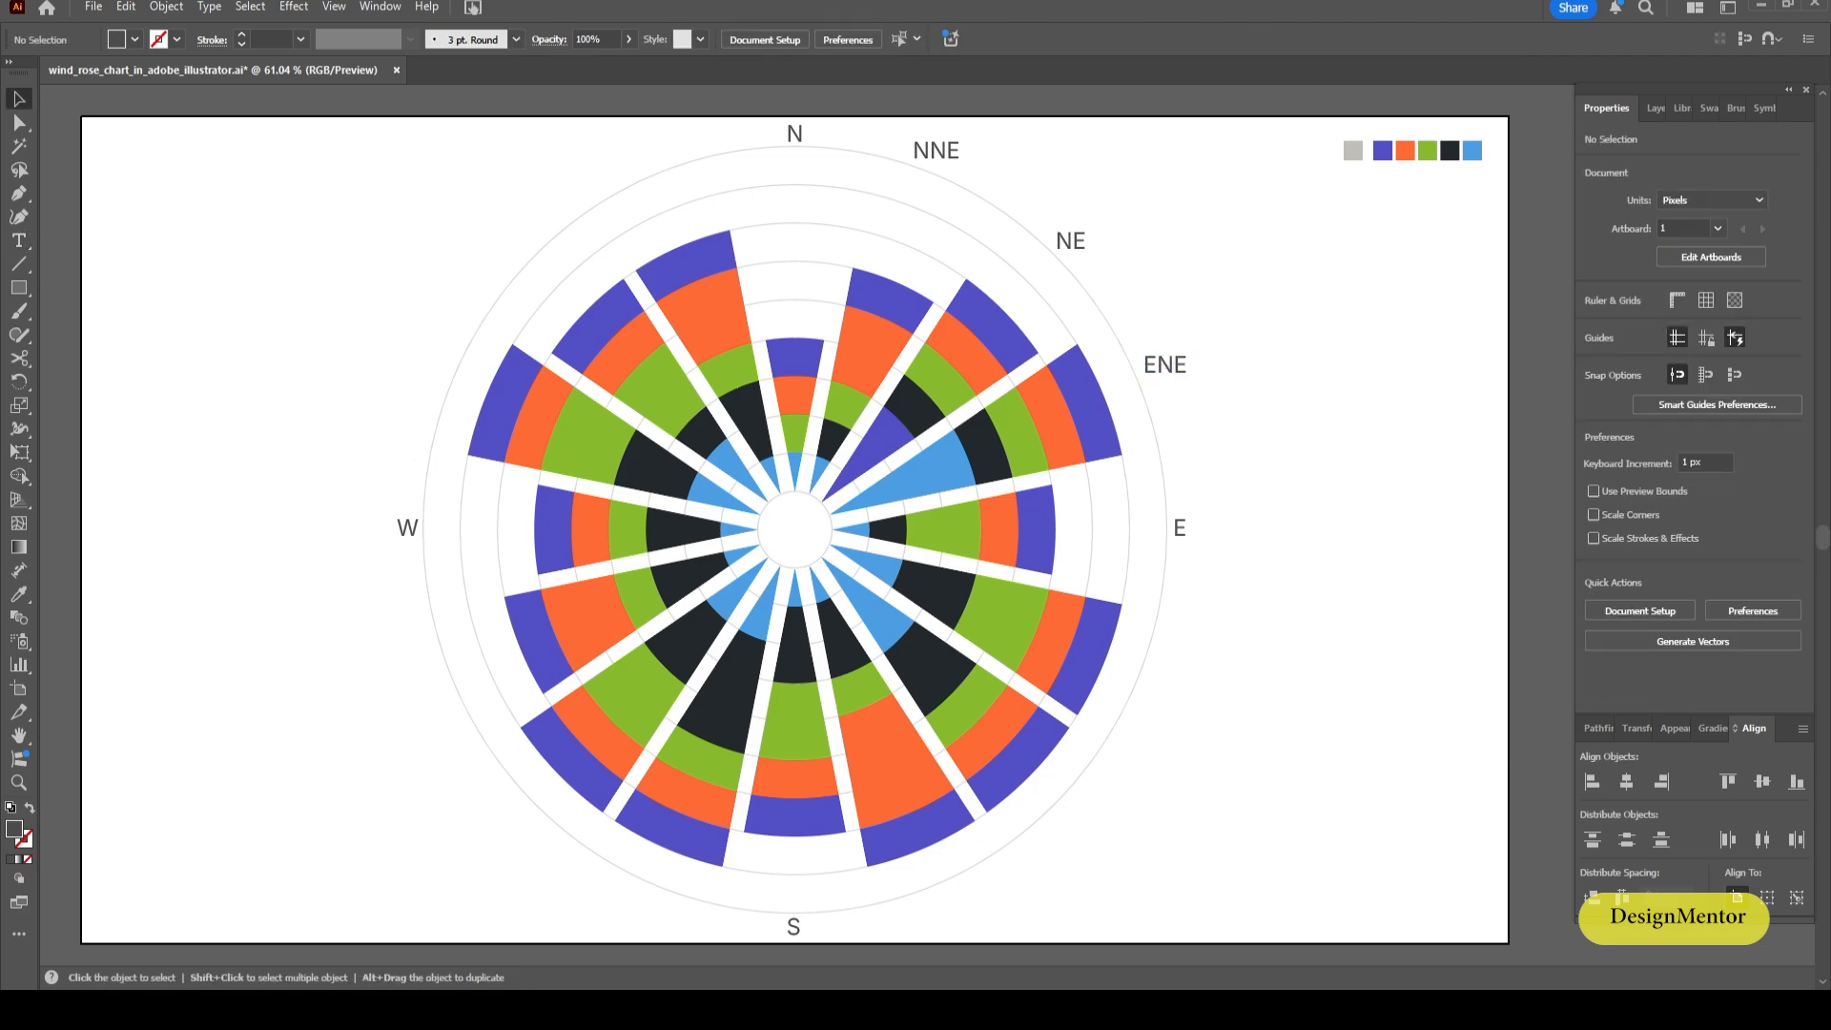
Duplicate the NE label straight down to the southeast of the outermost circle and change the copy's text to SE.
click(1166, 366)
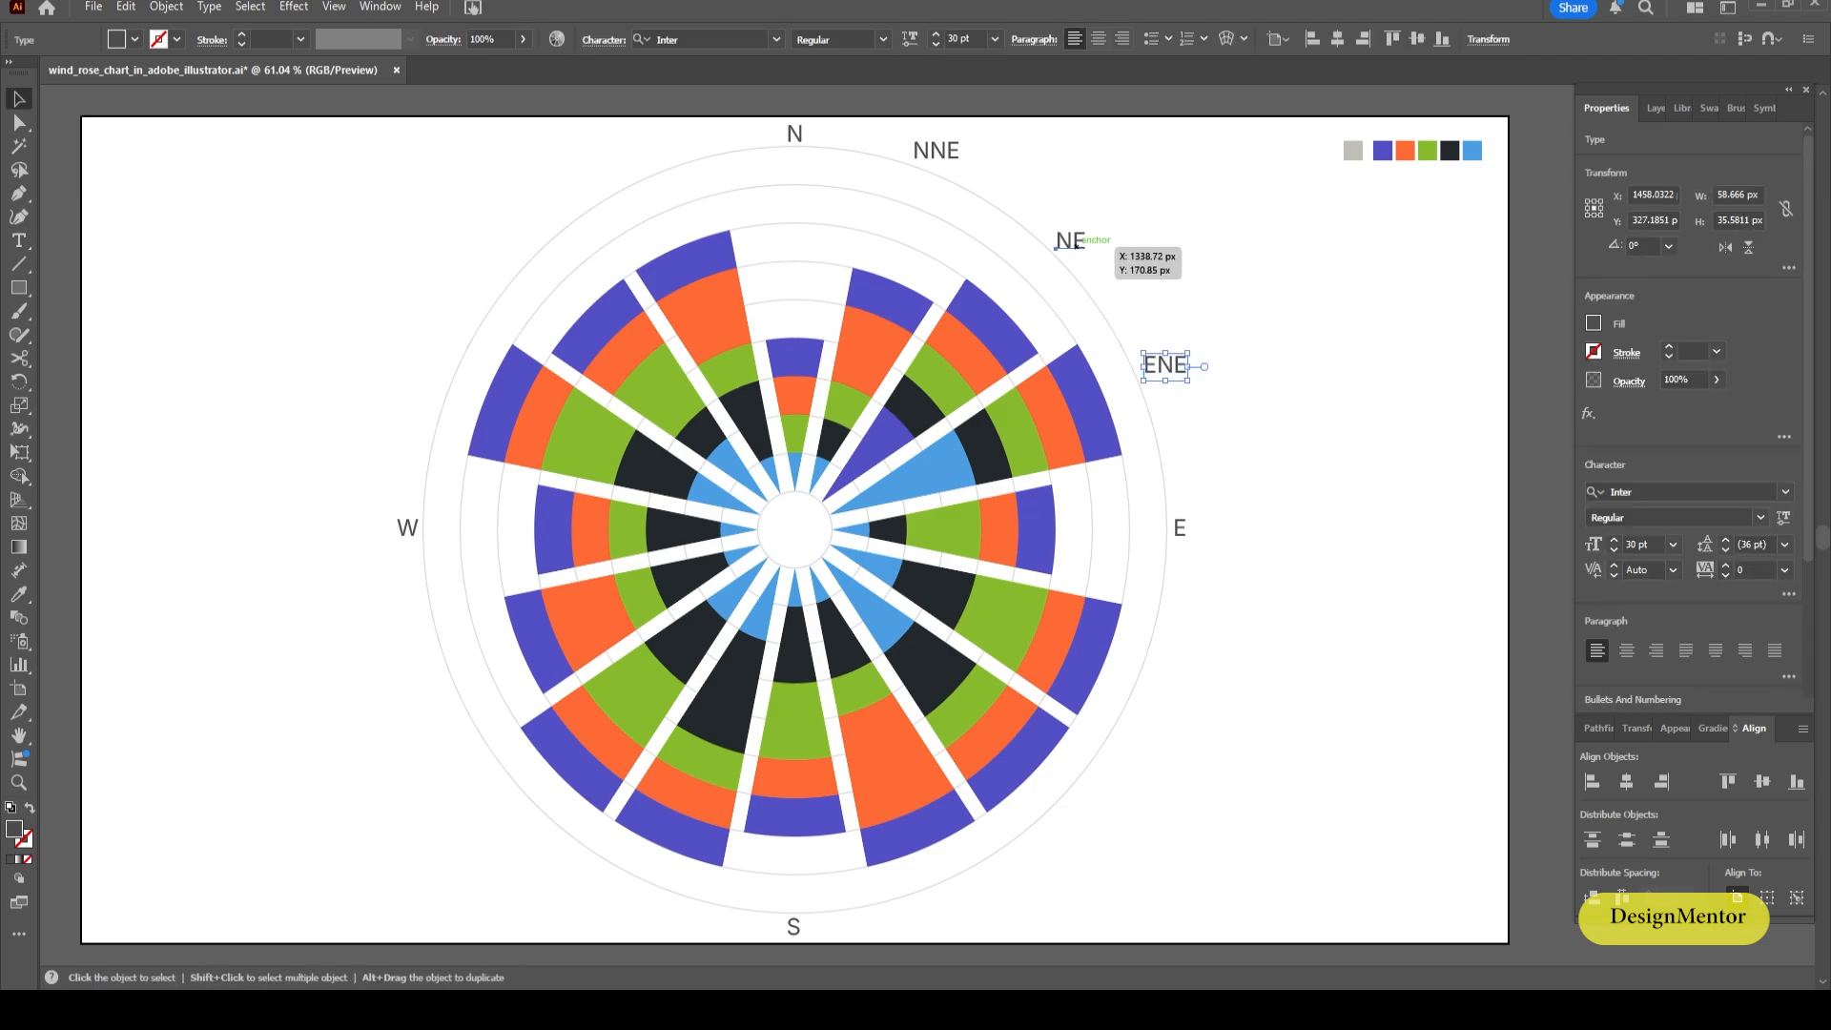
drag(1056, 246, 1057, 837)
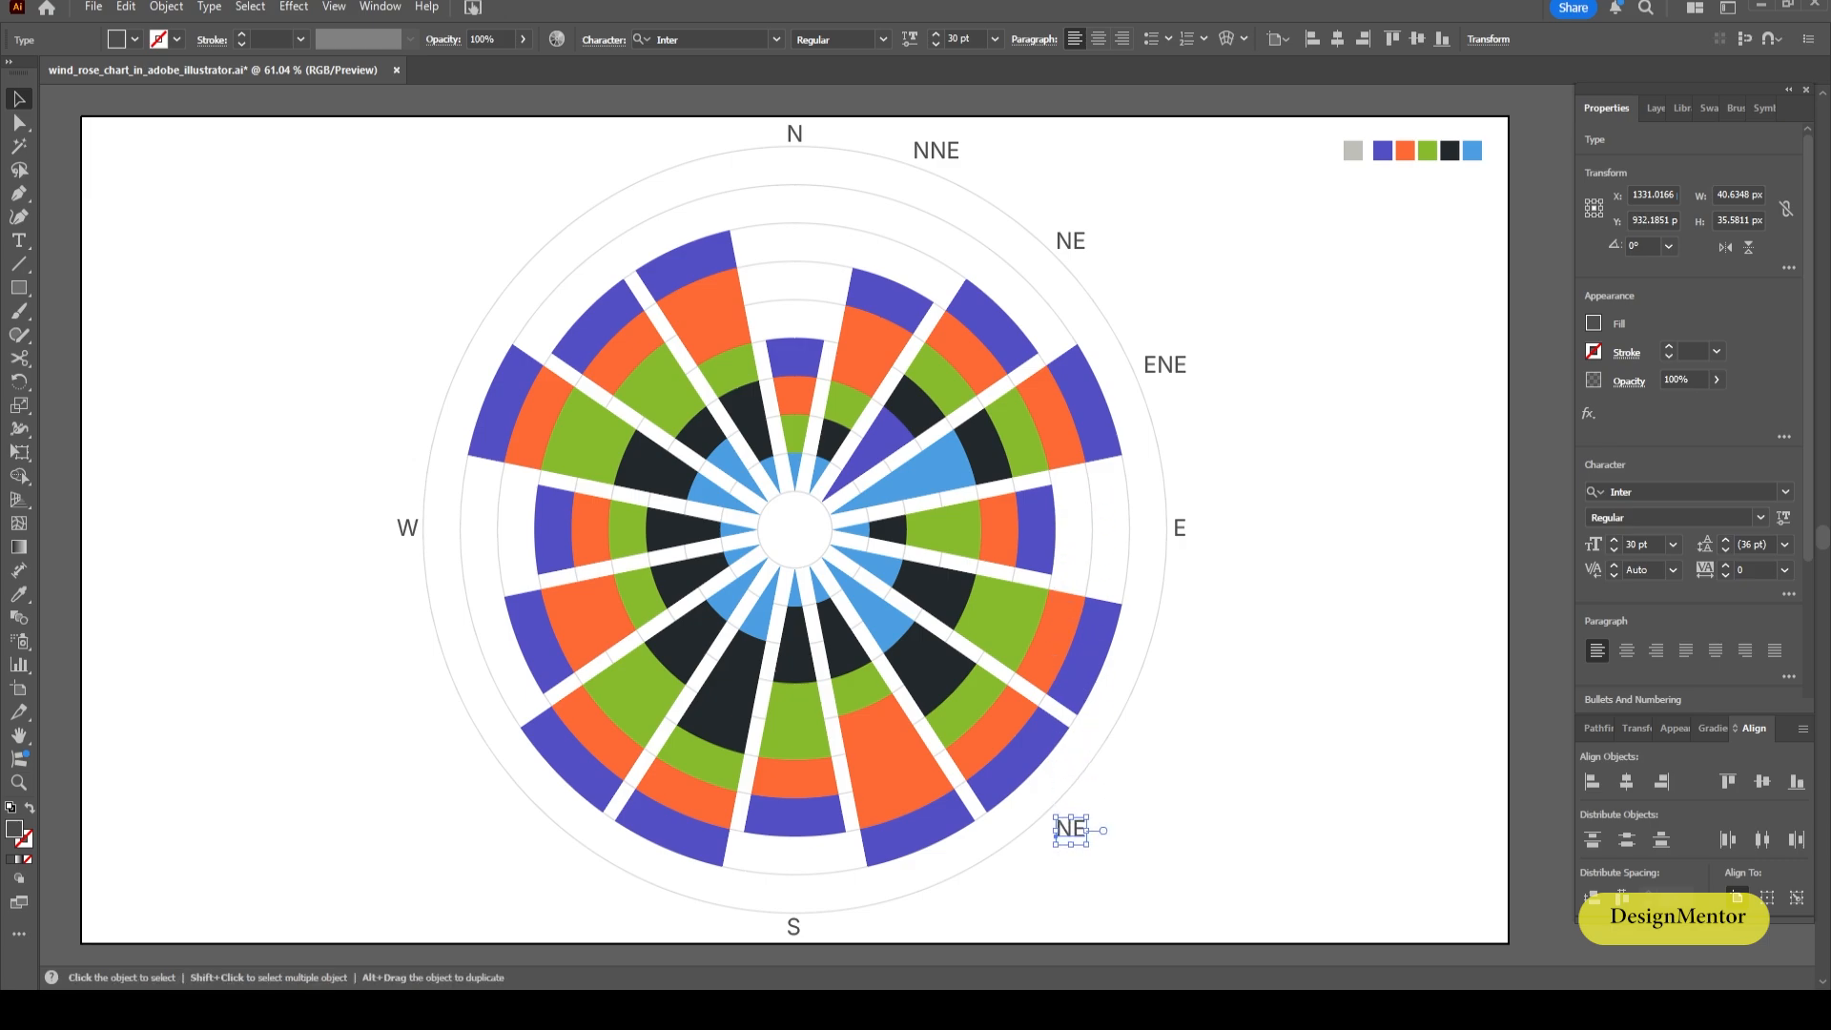
click(1129, 832)
double_click(1072, 830)
drag(1073, 830, 1057, 830)
text(s)
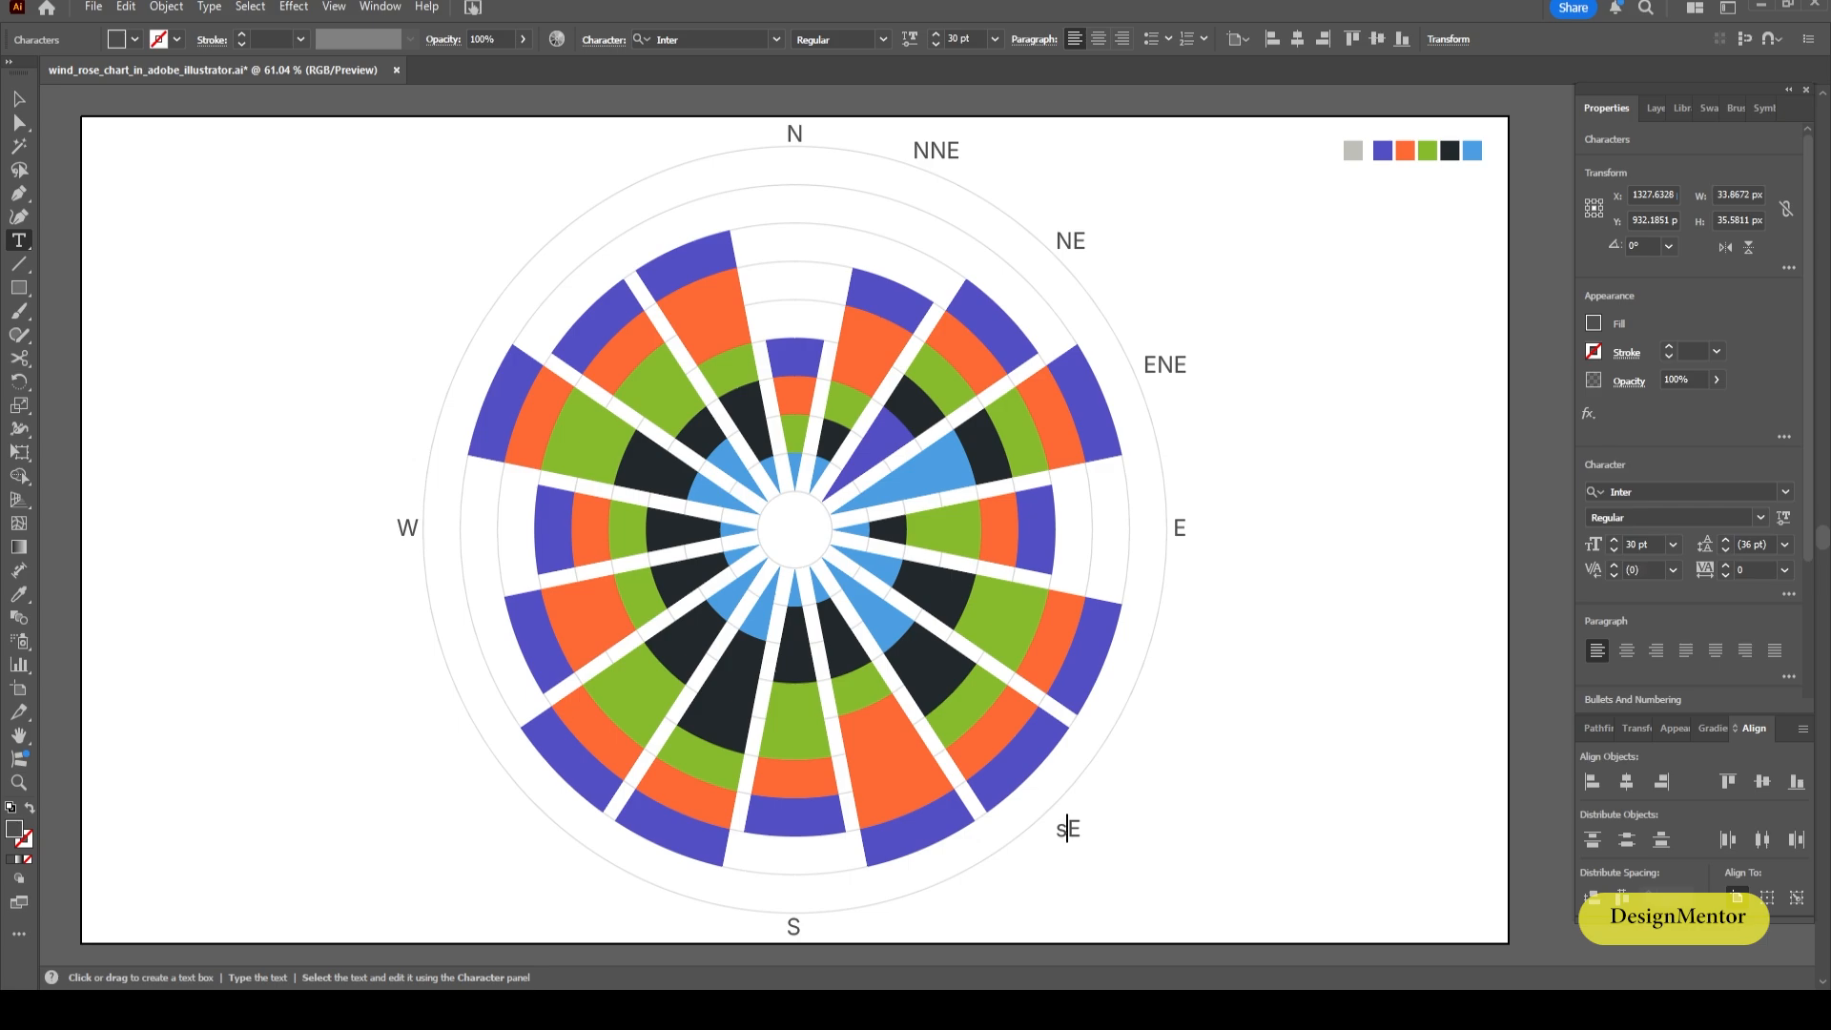
key(Escape)
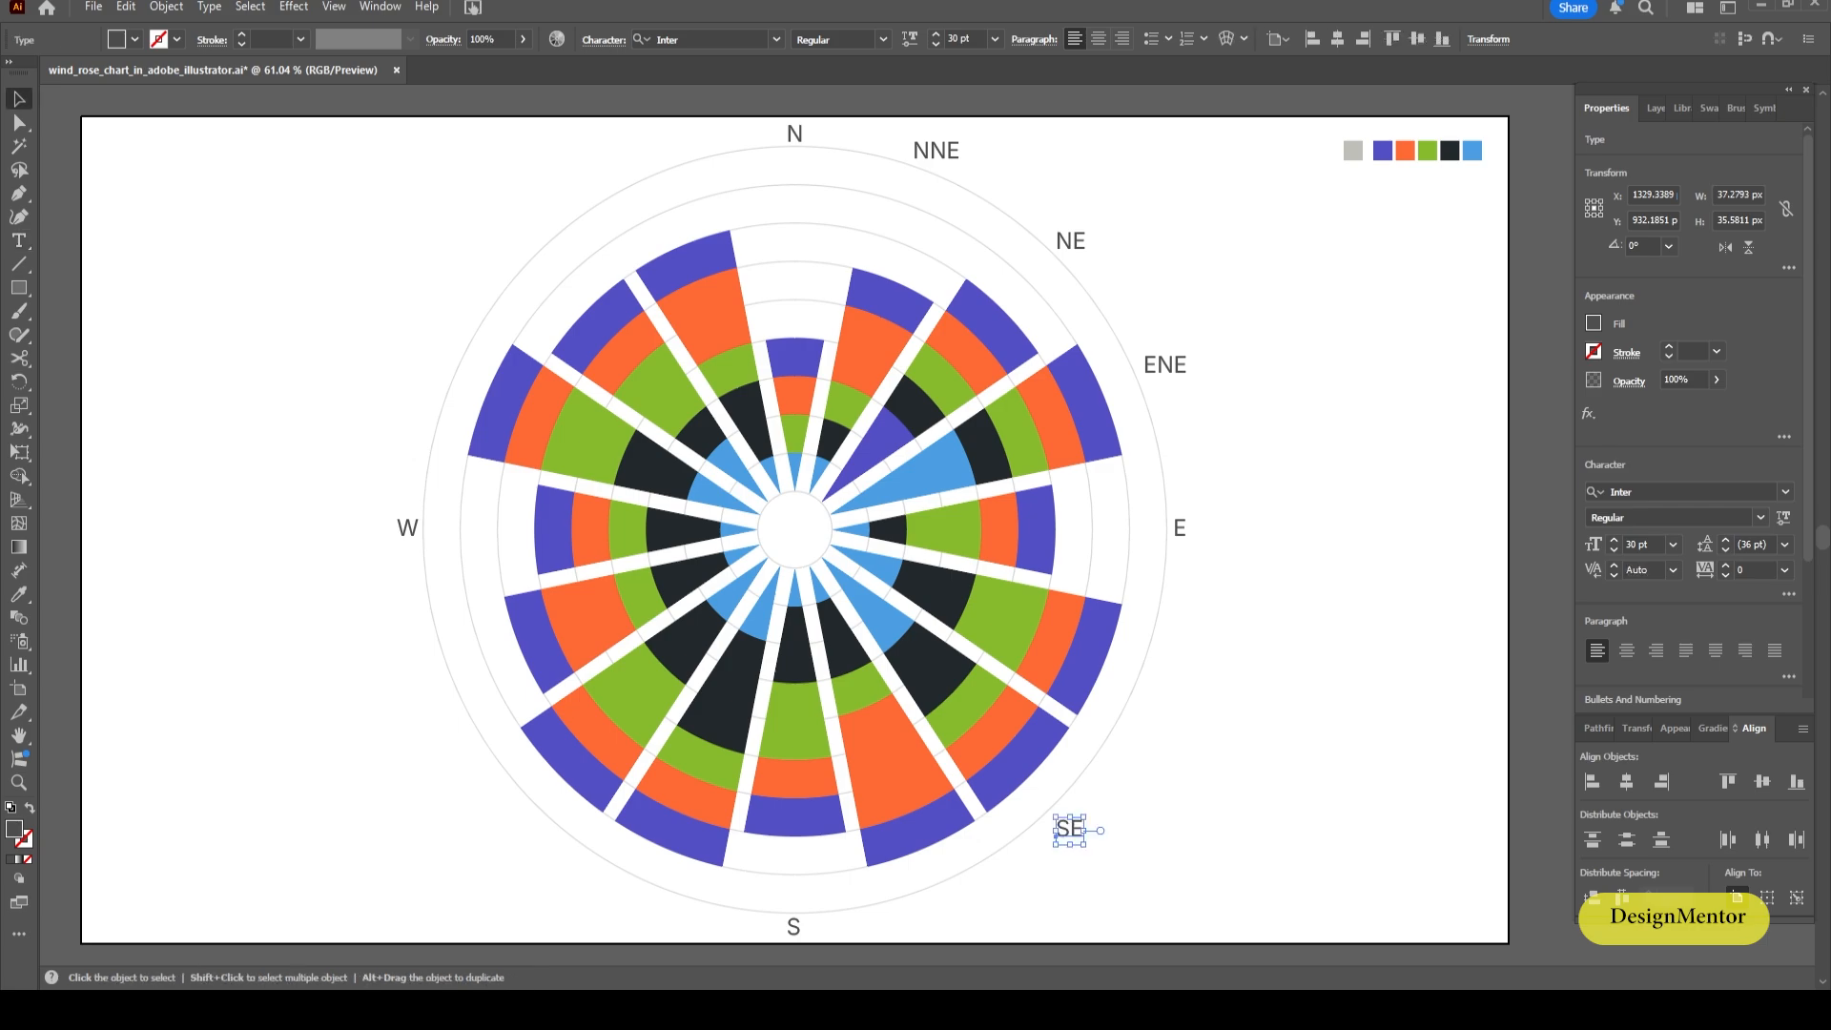
Delete the SE label at the southeast of the chart.
click(1125, 834)
click(1072, 831)
key(Delete)
Duplicate the NE label straight down to the southeast of the outermost circle and change the copy's text to SE.
click(1072, 242)
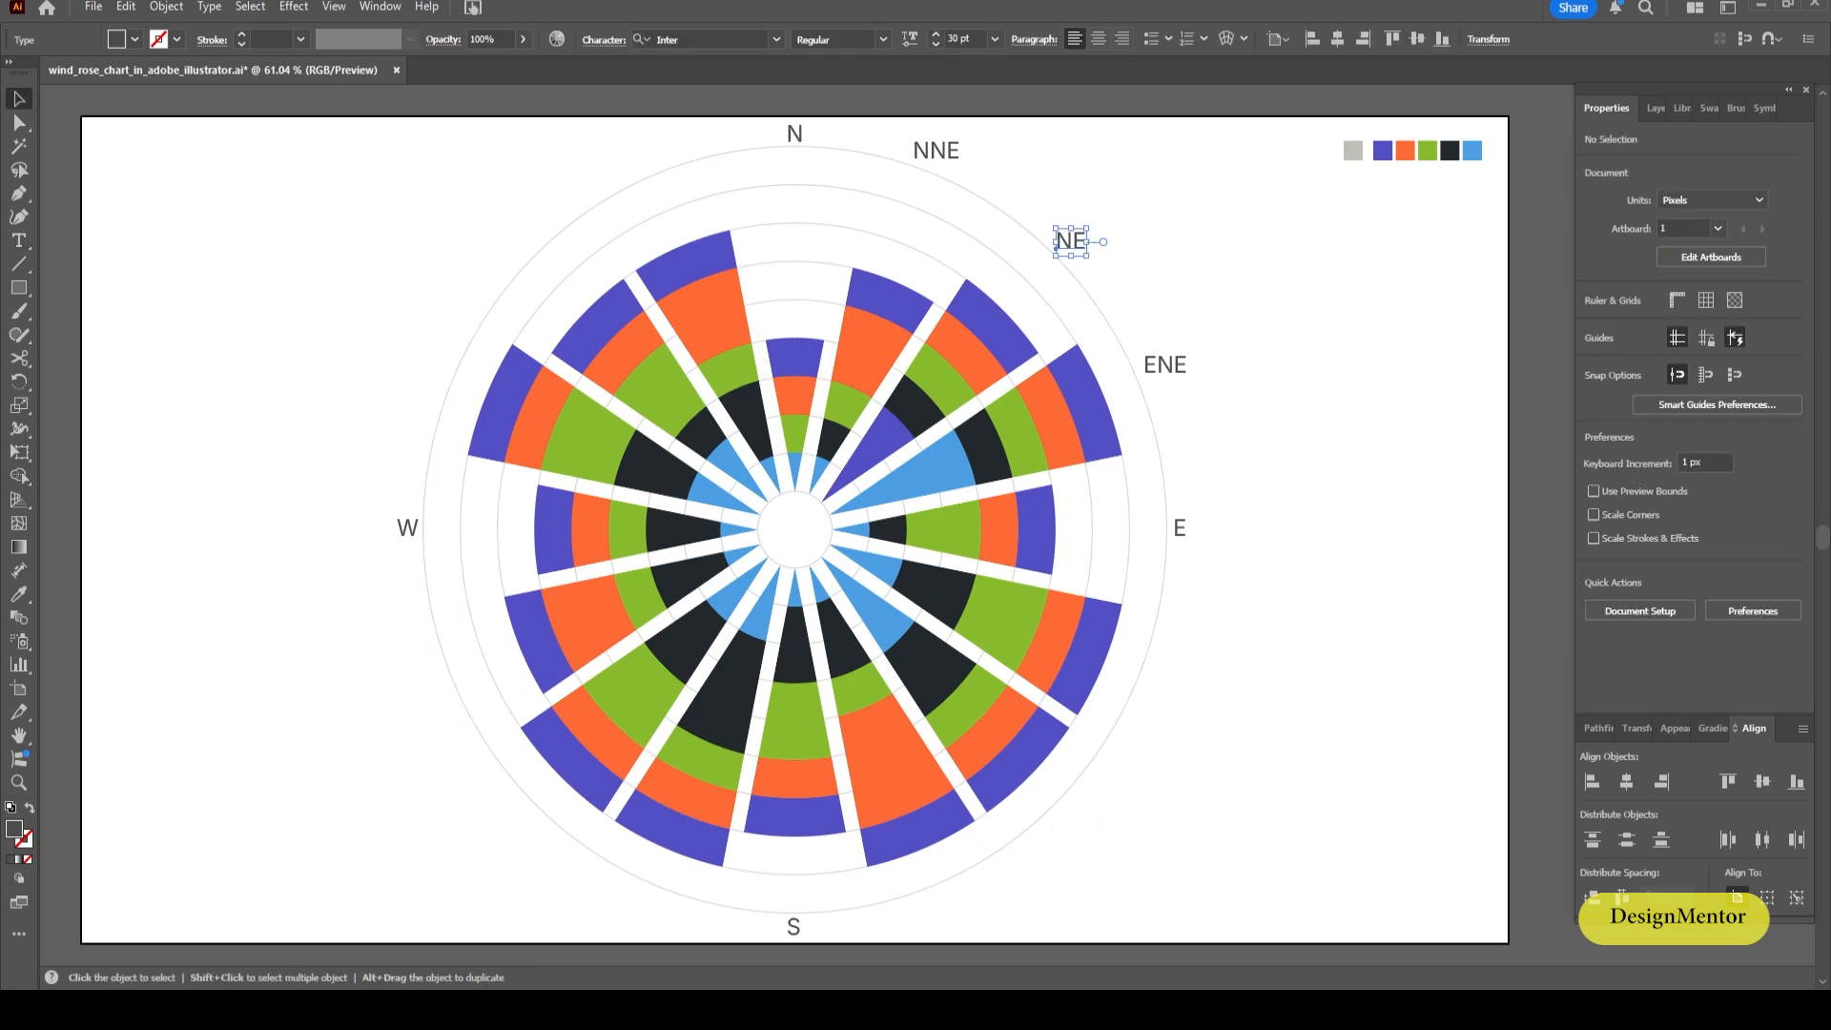
drag(1072, 242, 1072, 827)
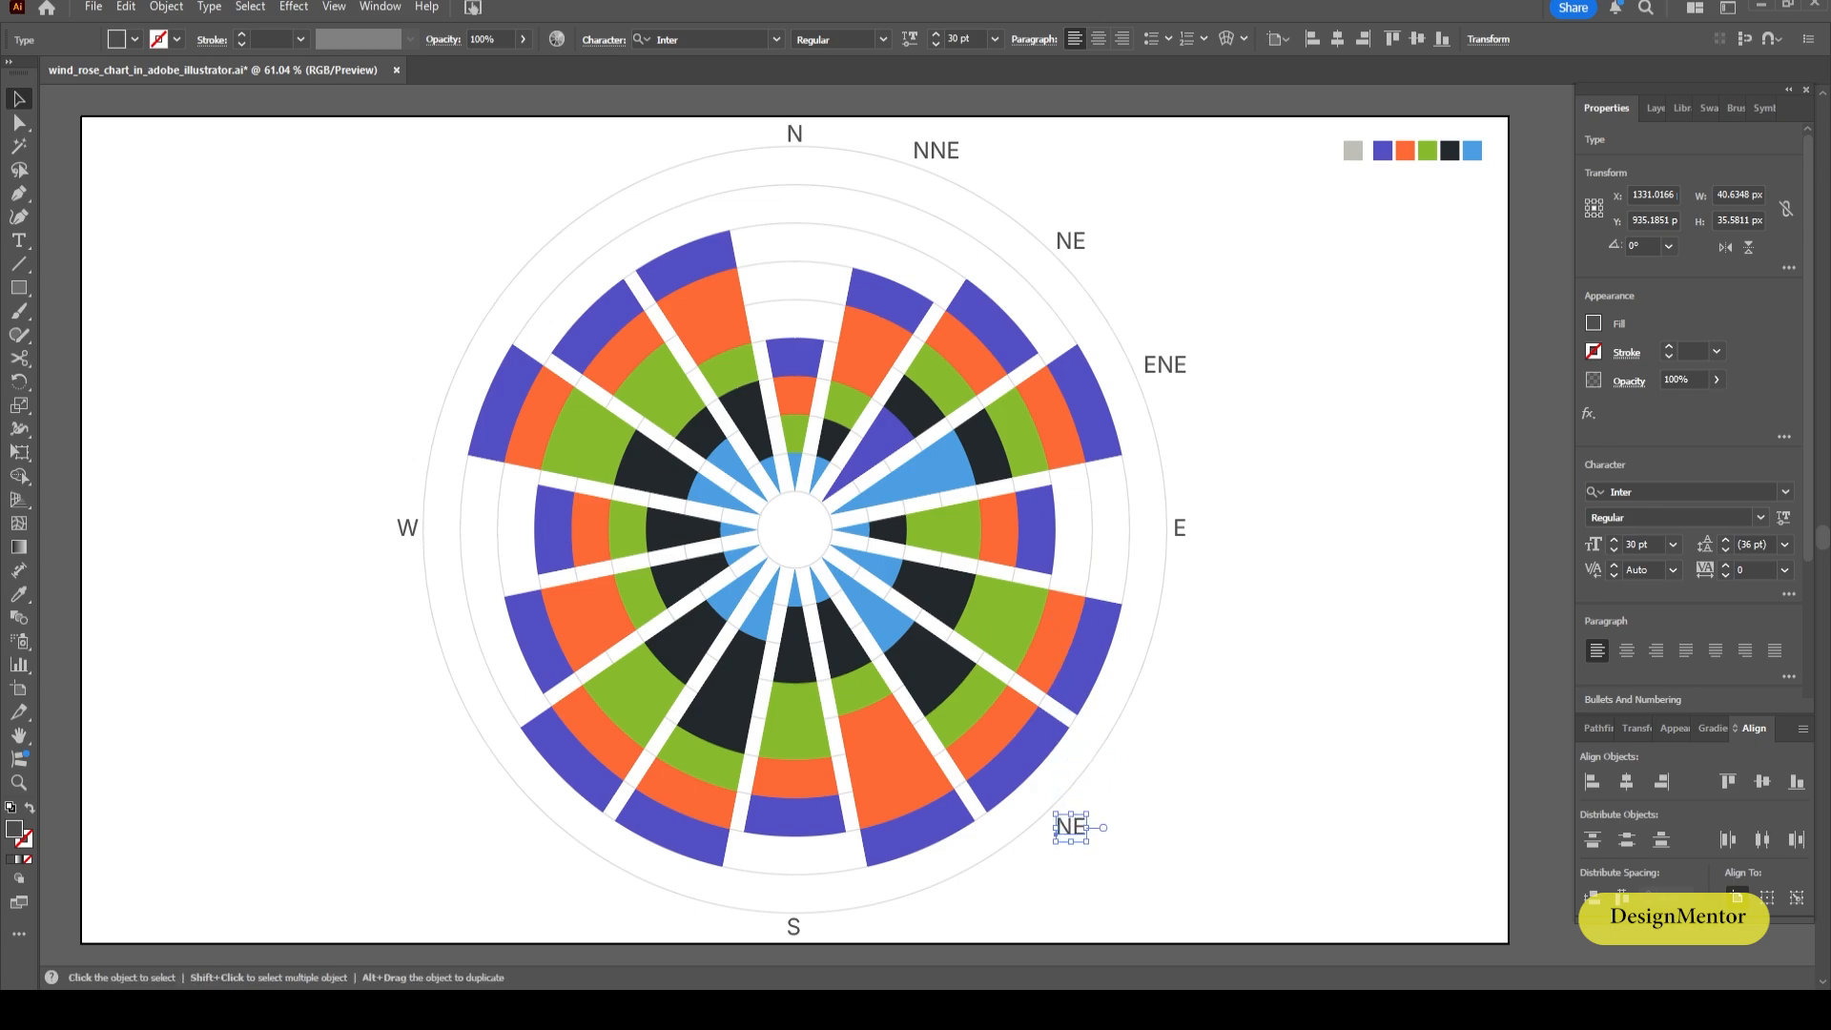
double_click(1081, 826)
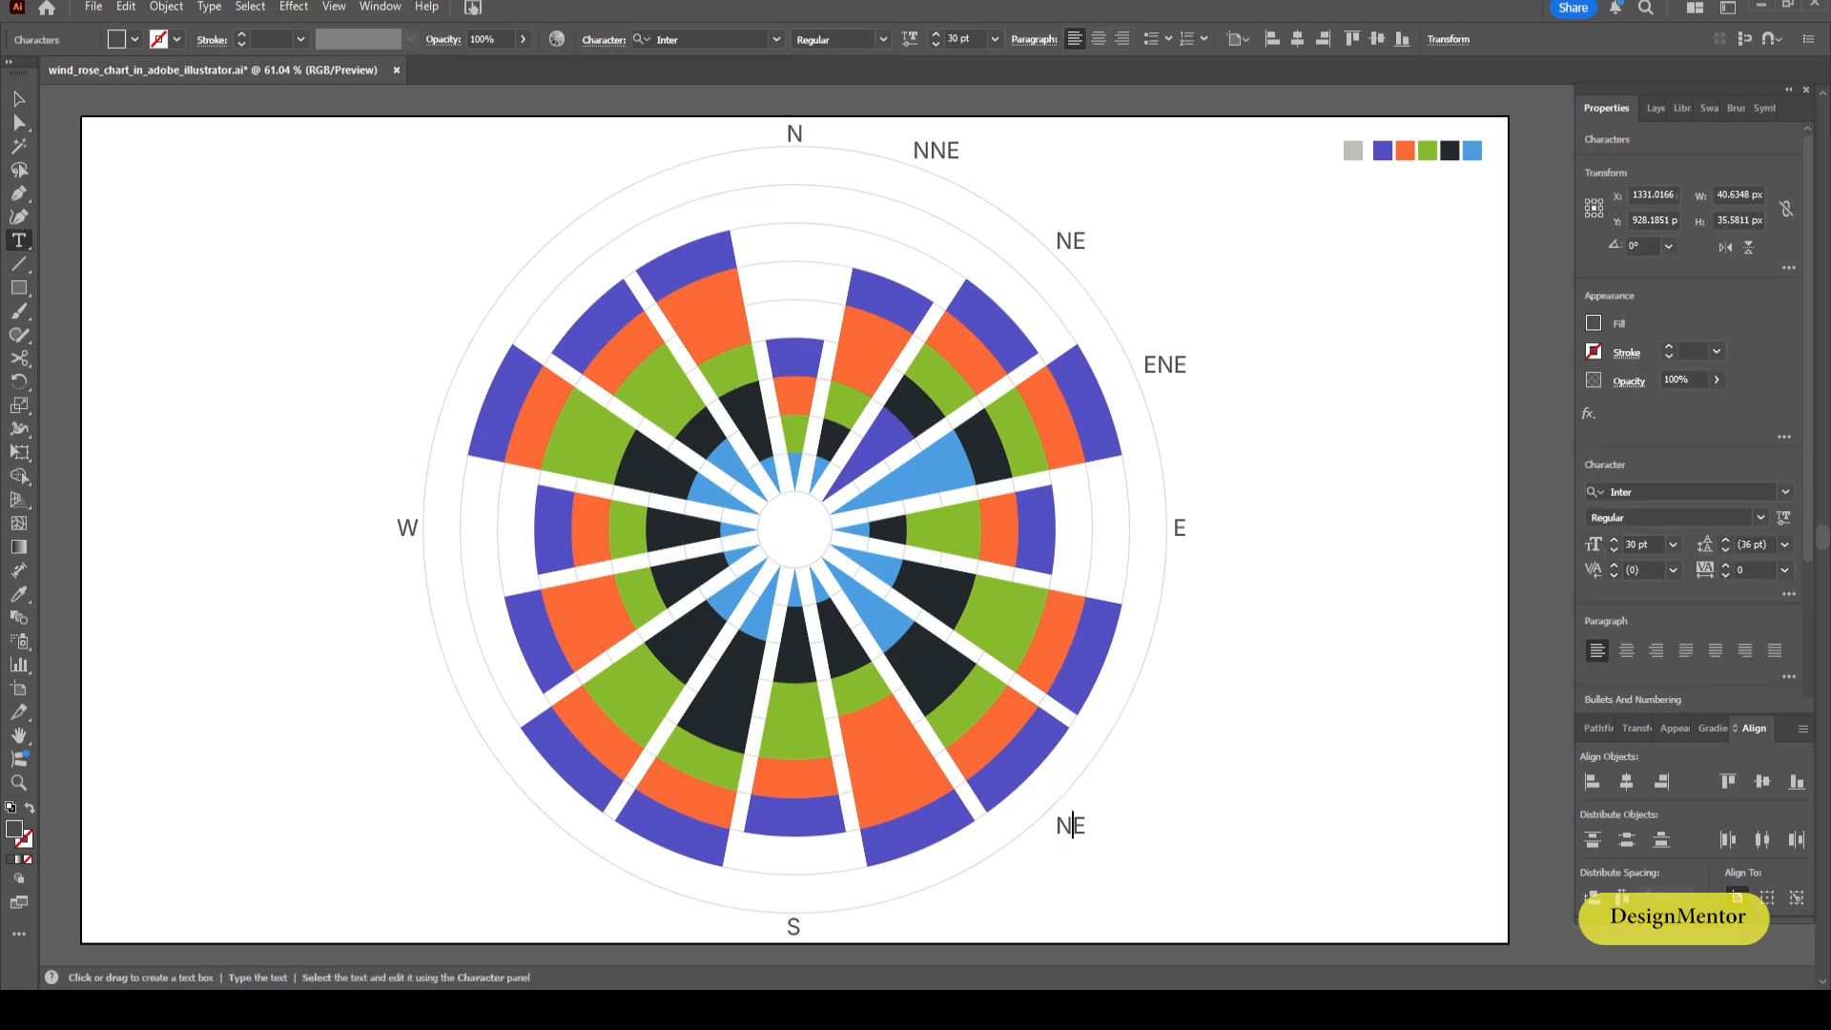
drag(1056, 826, 1074, 827)
text(S)
key(Escape)
click(1193, 734)
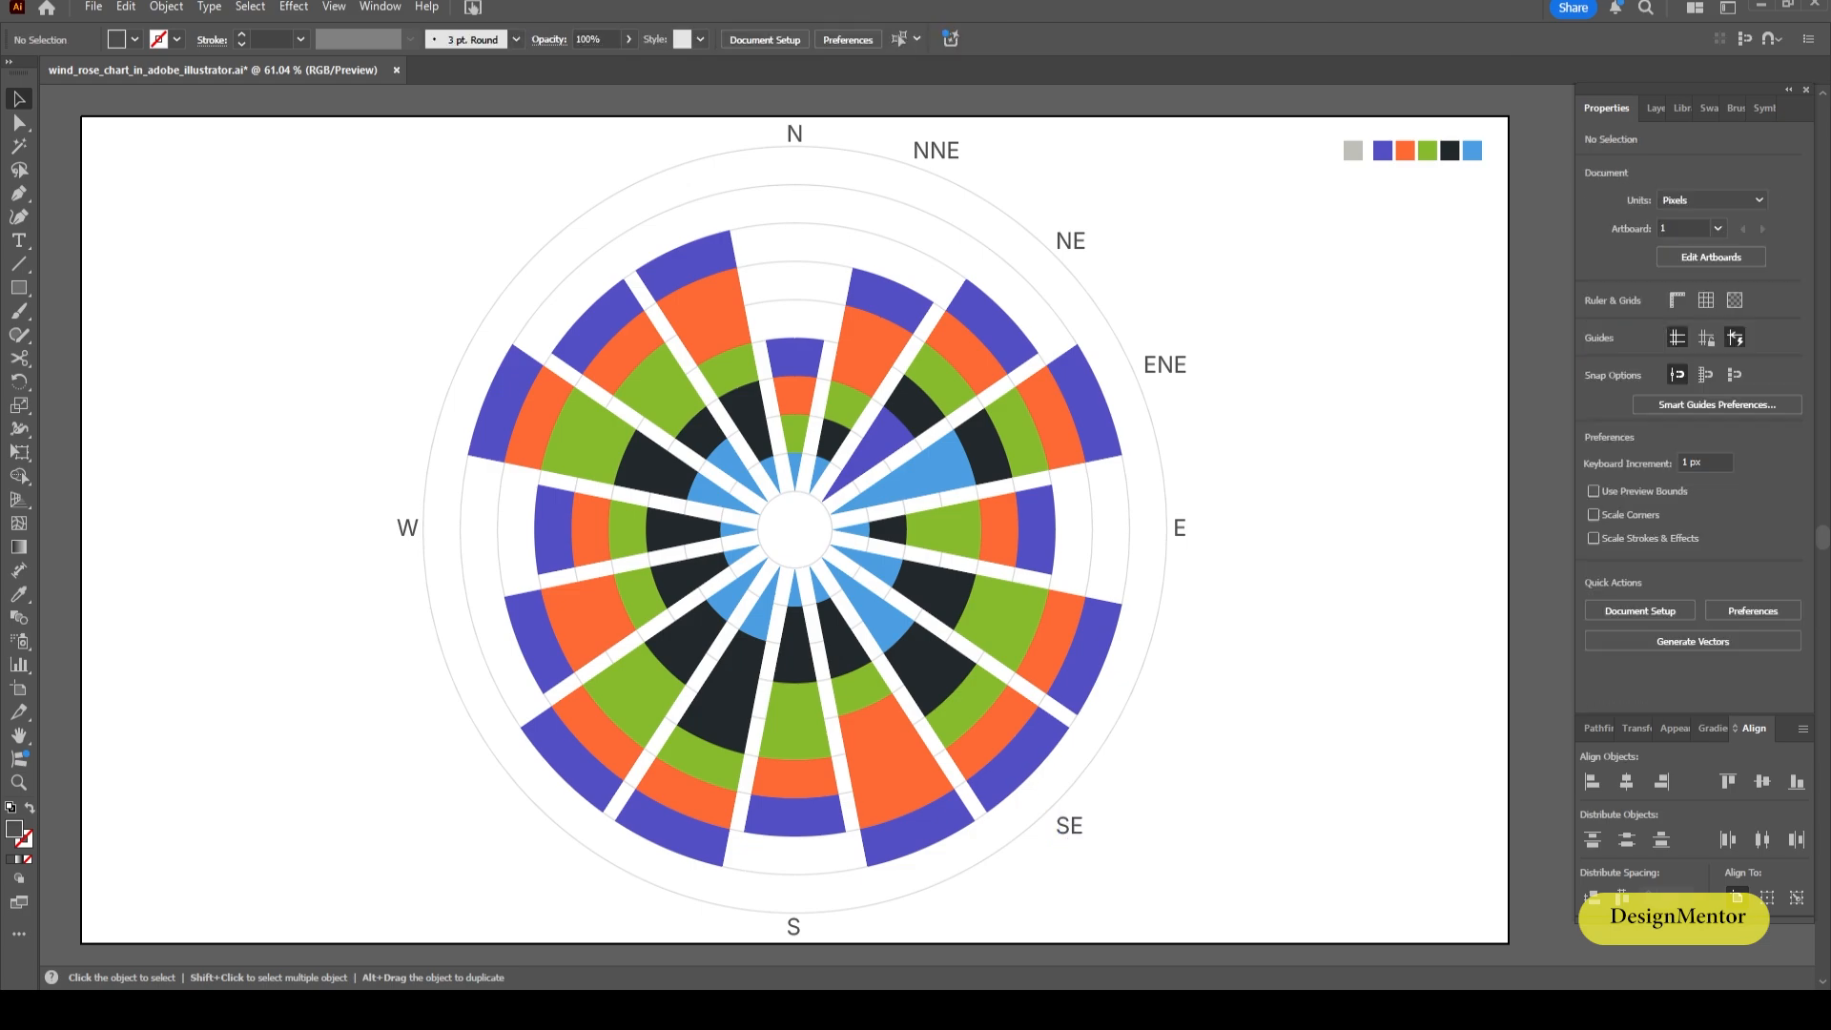
Duplicate the ENE label straight down to the east-southeast of the outermost circle and change the copy's text to ESE.
click(1173, 369)
drag(1166, 368, 1166, 689)
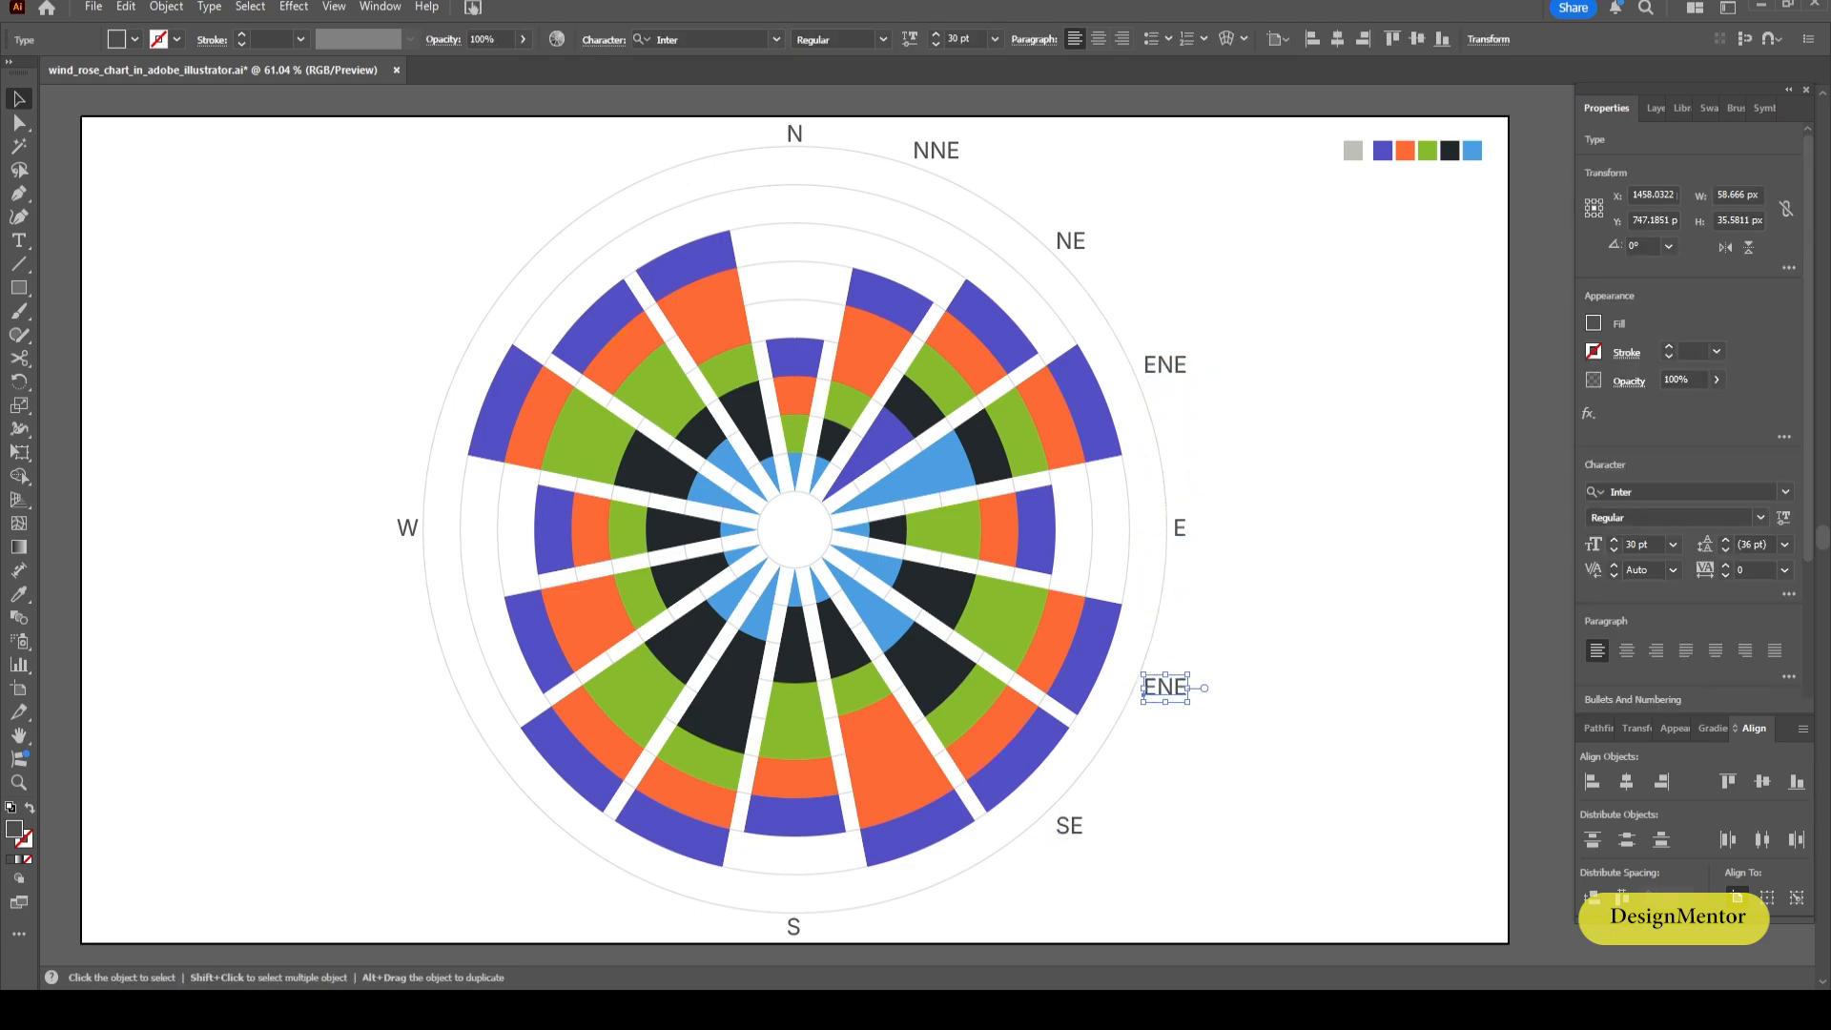
double_click(1157, 687)
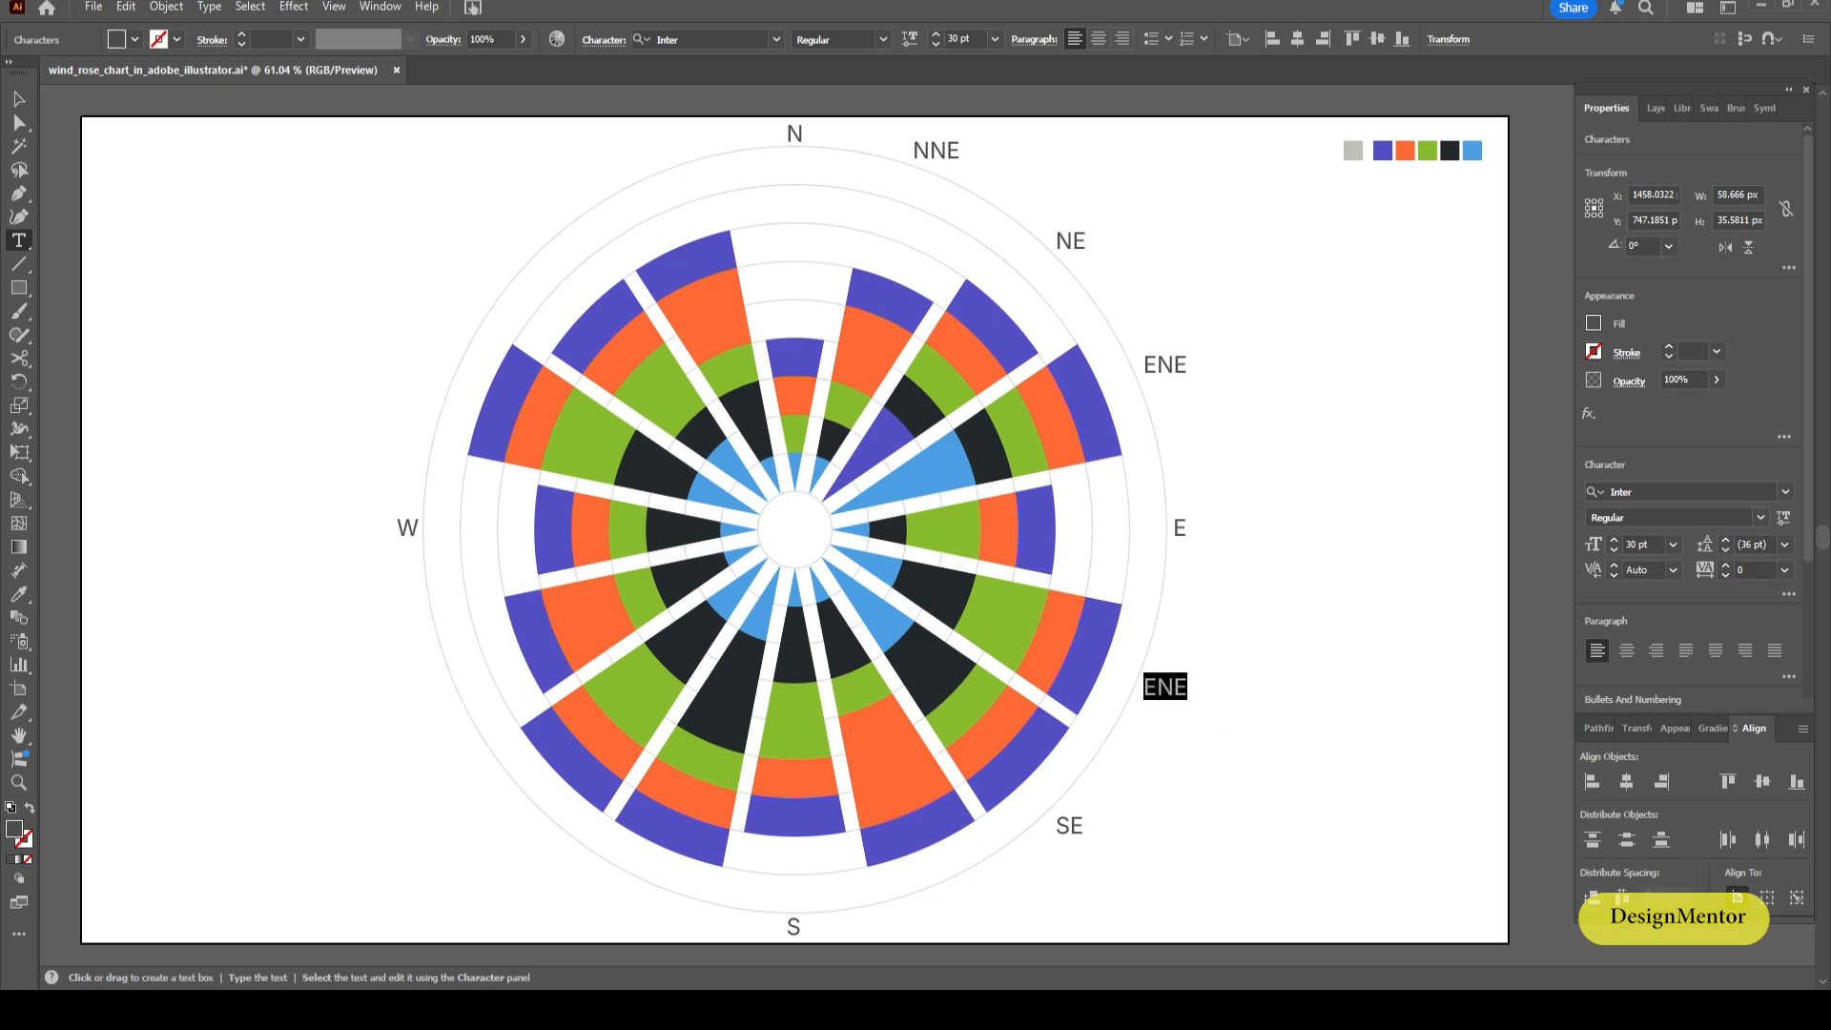
text(ESE)
key(Escape)
key(ctrl+shift+a)
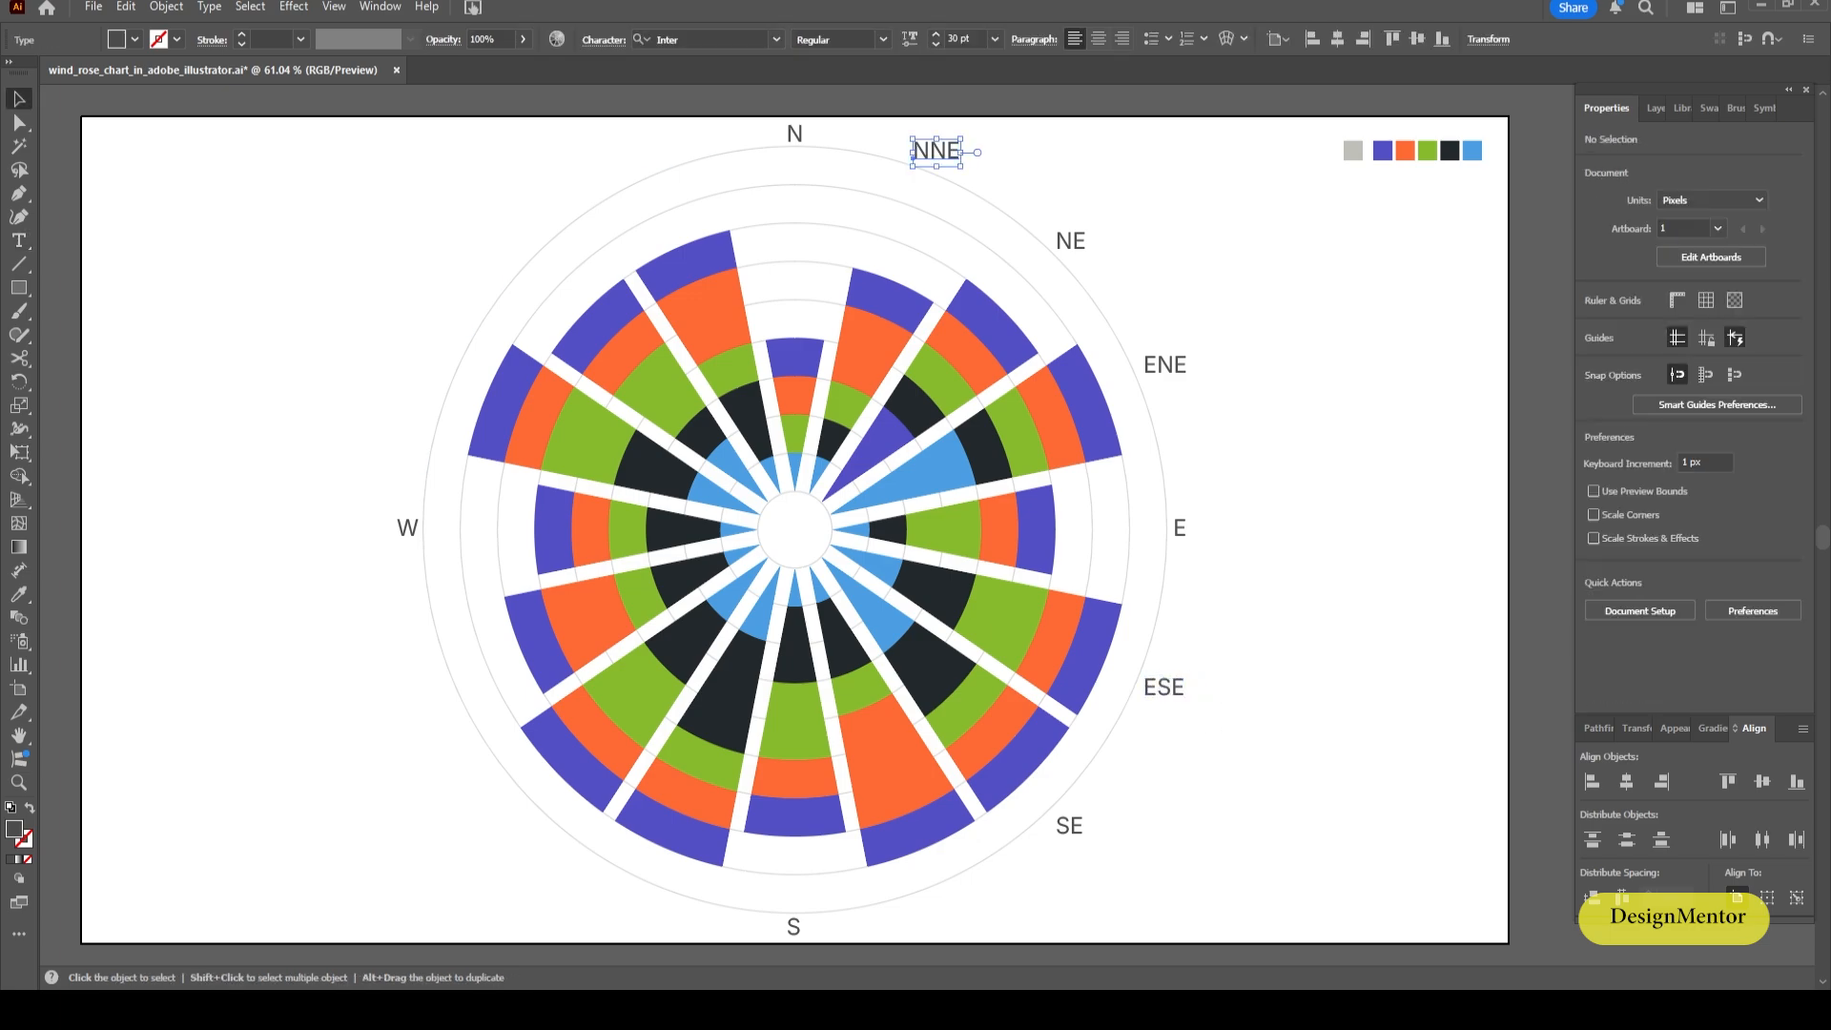
Duplicate the NNE label straight down to the south-southeast edge of the circle and change the copy's text to SSE.
drag(936, 151, 940, 911)
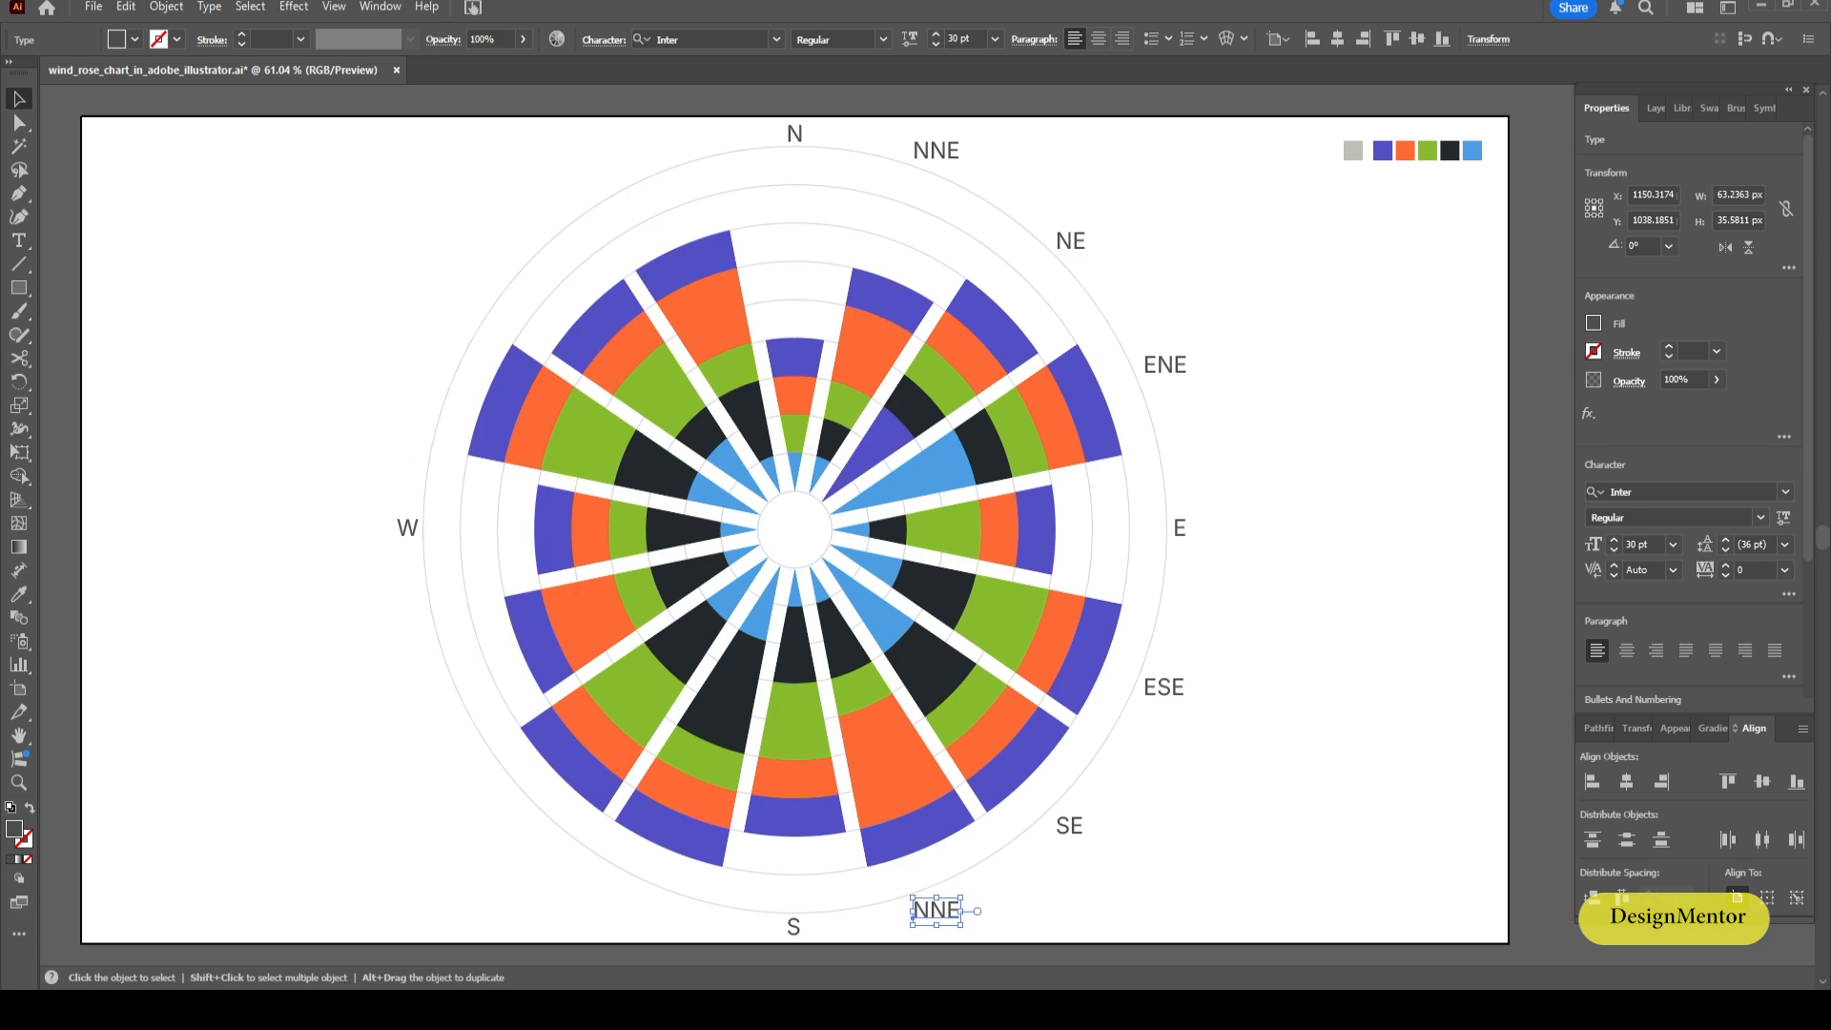
key(ctrl+shift+a)
double_click(949, 911)
mouse_move(948, 911)
mouse_down()
mouse_move(913, 911)
mouse_move(962, 911)
mouse_up()
text(S)
key(Escape)
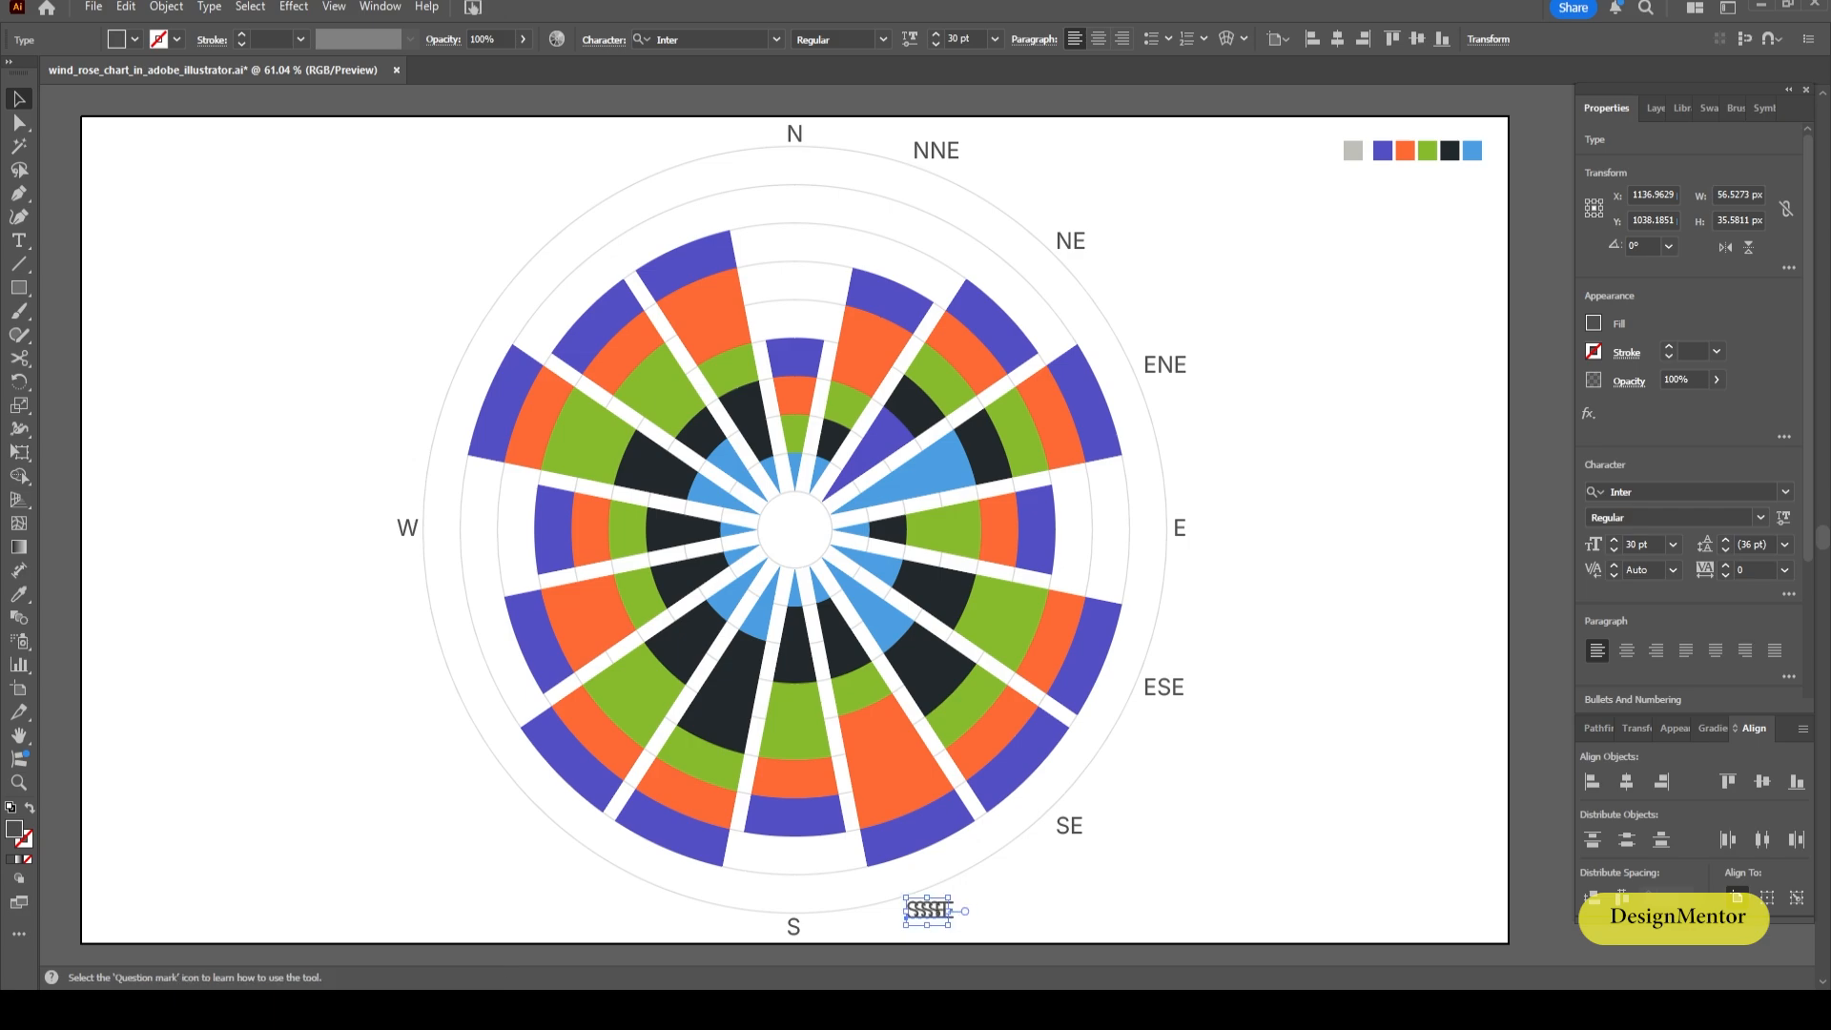
Duplicate the SSE label horizontally to the south-southwest edge of the circle and shift the original SSE label slightly outward.
drag(934, 911, 630, 911)
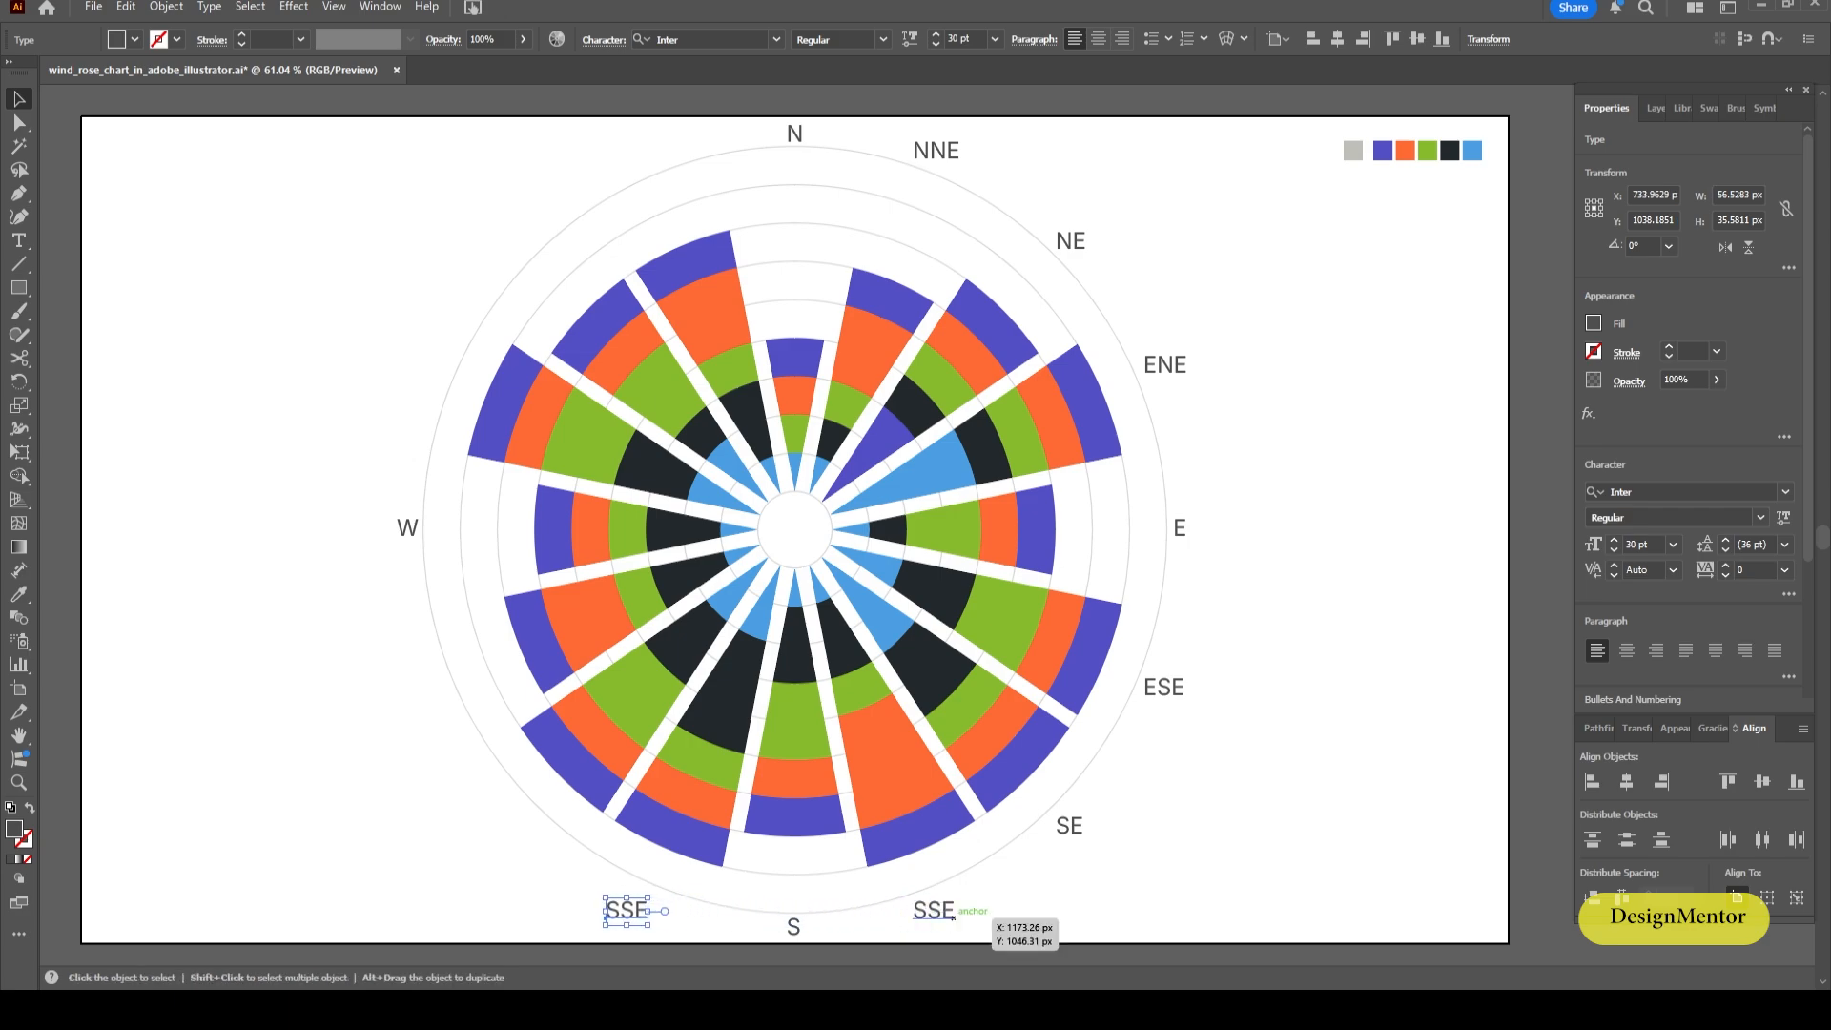
drag(937, 911, 958, 911)
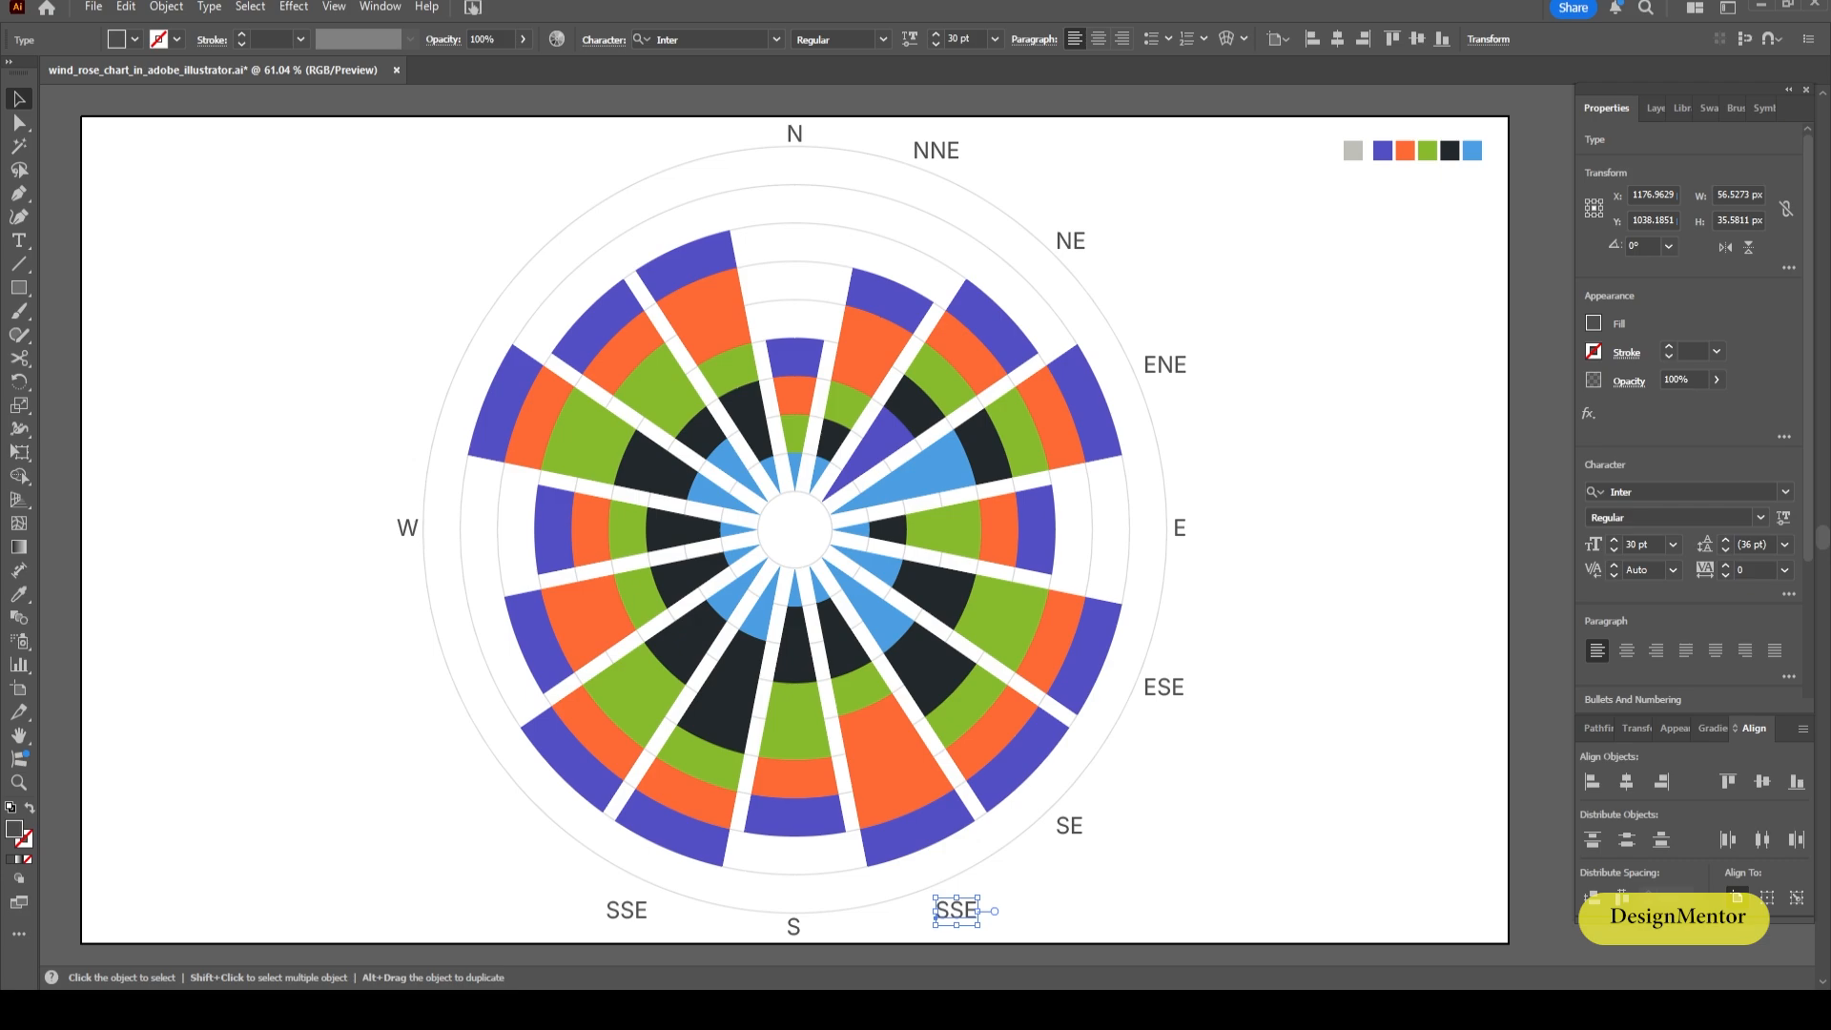
Move both SSE labels below the chart up together by 10 px.
shift+click(637, 916)
key(Up)
key(Up)
key(Up)
key(Up)
key(Up)
key(Up)
key(Up)
key(Up)
key(Up)
key(Up)
key(Up)
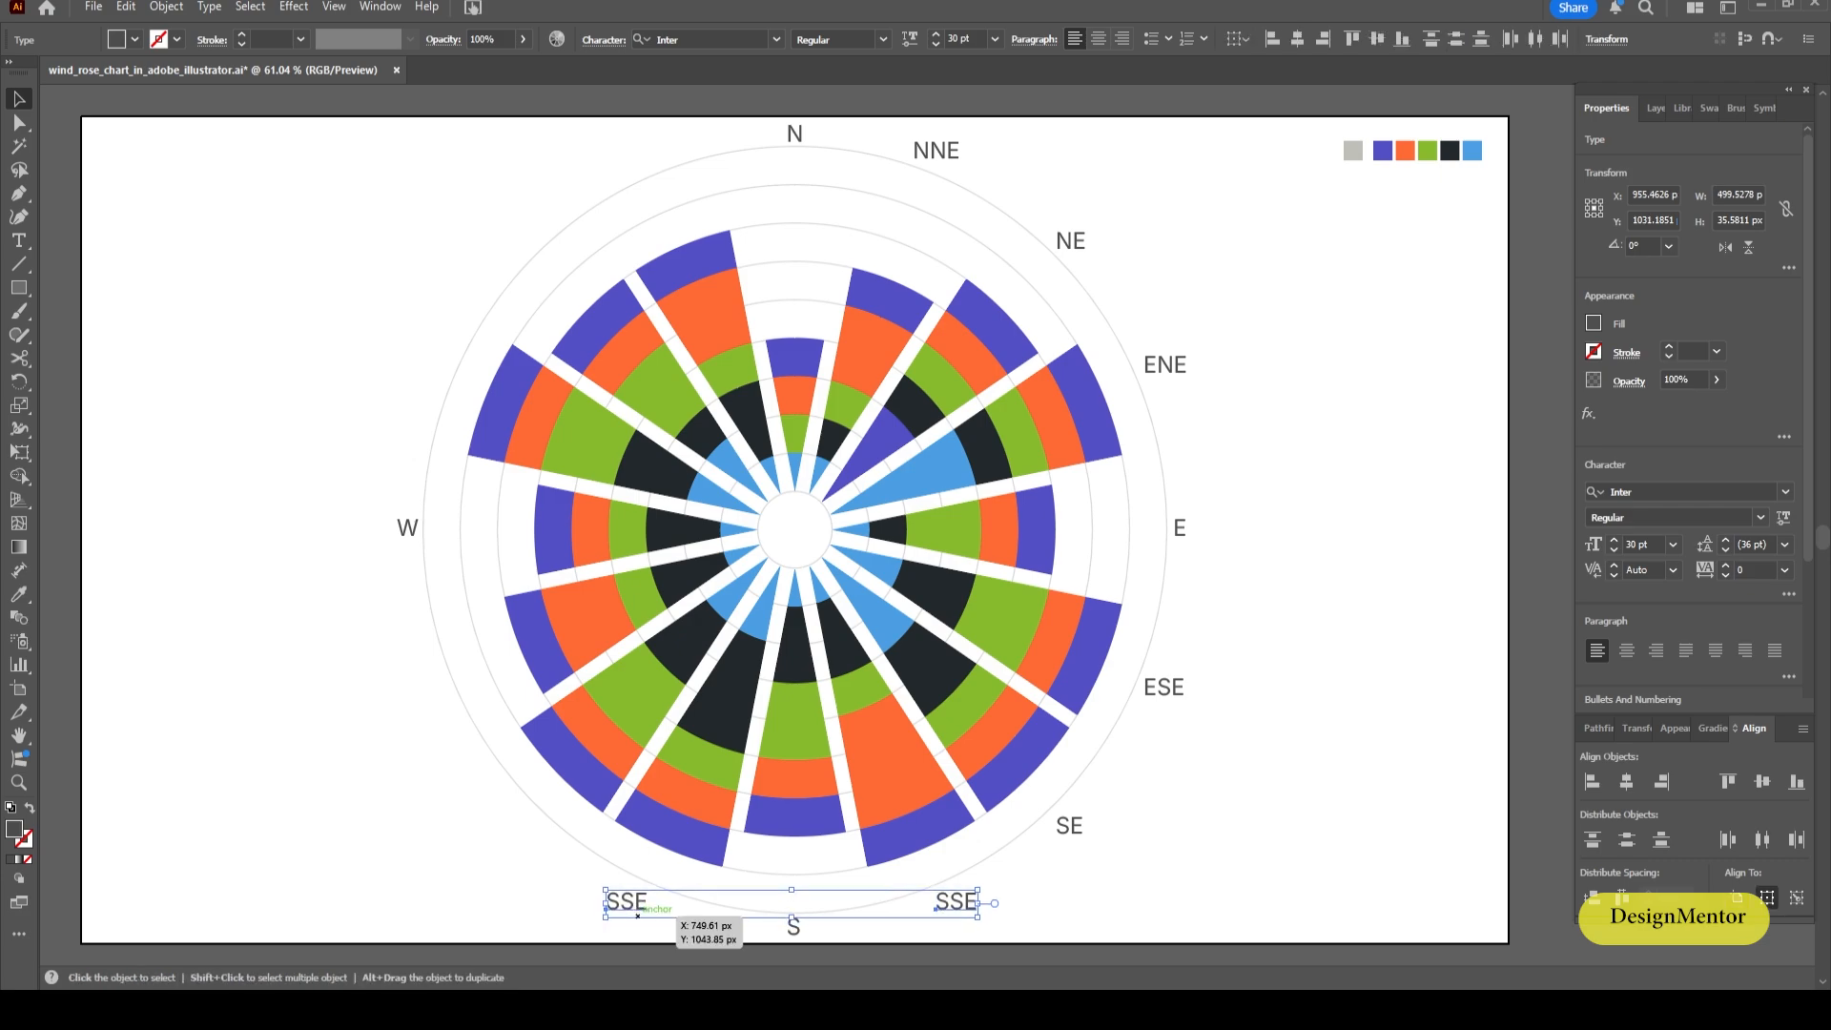
key(Up)
key(Up)
key(Up)
click(651, 940)
Change the text of the SSE copy at the chart's south-southwest edge to SSW.
double_click(625, 902)
key(ctrl+a)
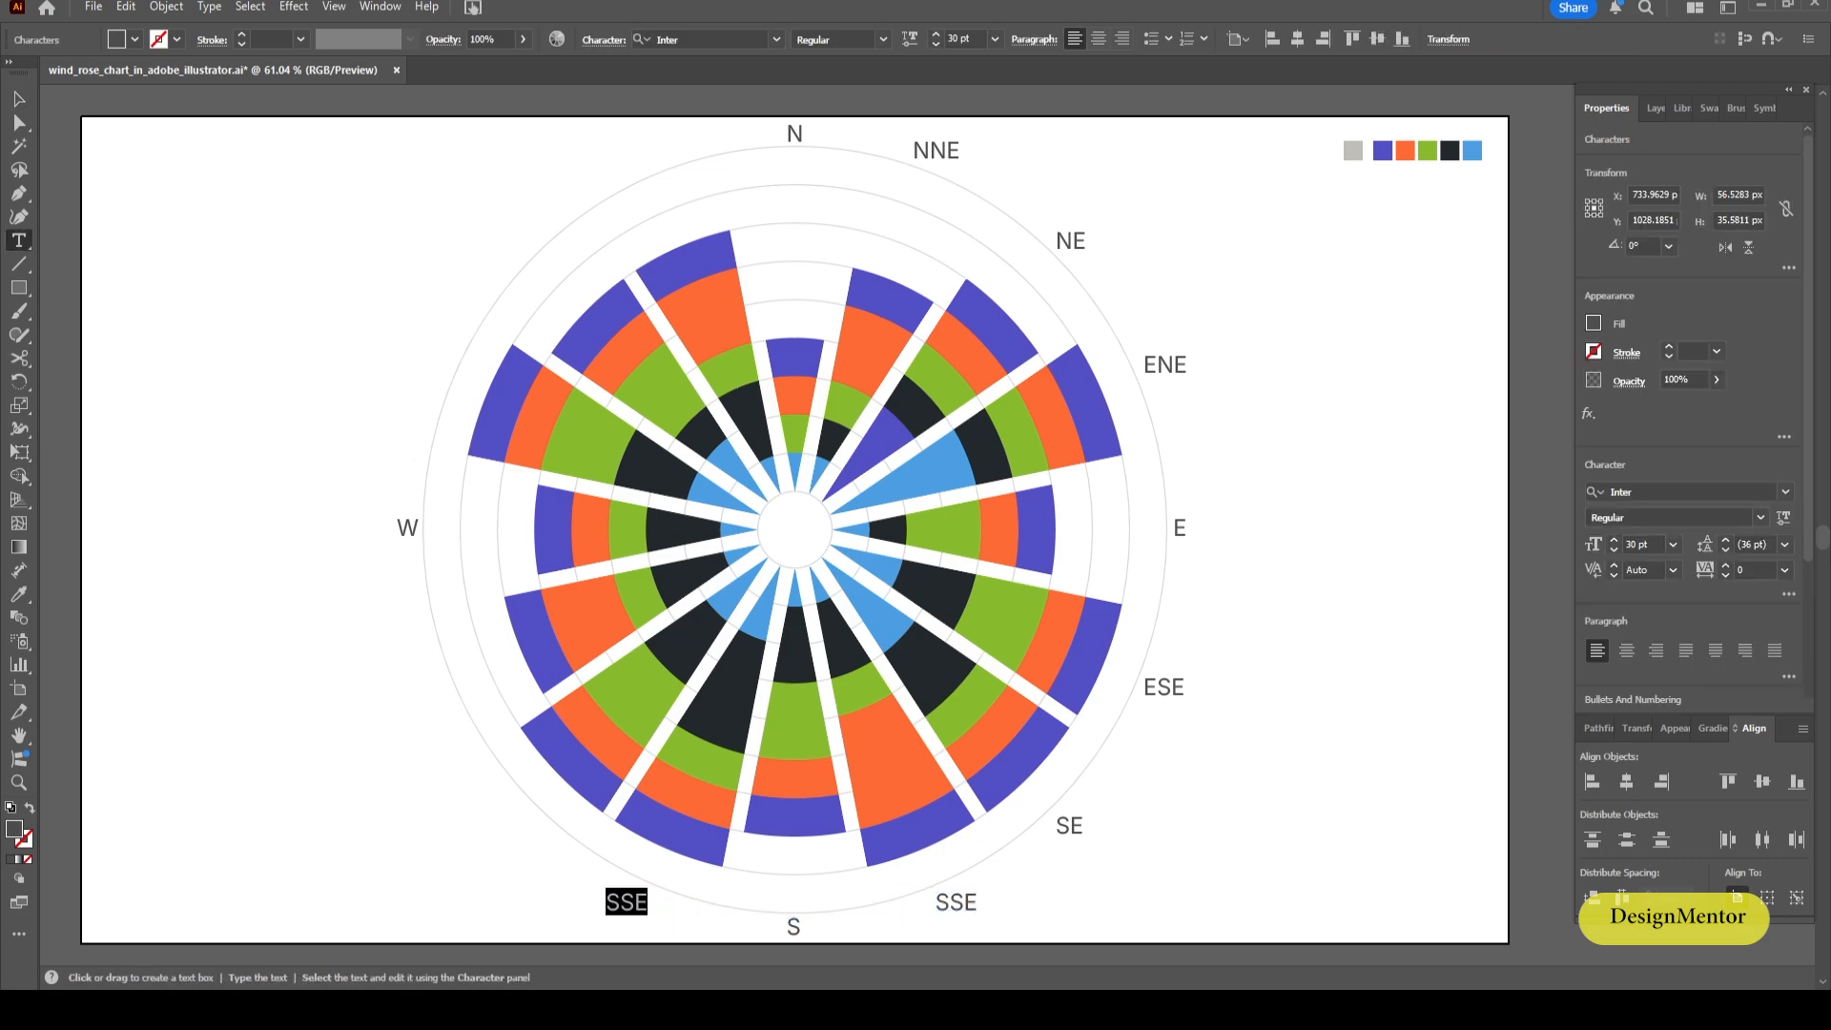
text(SS)
key(Escape)
Duplicate the SSW label straight up to the north-northwest of the outermost circle and change the copy's text to NNW.
key(ctrl+c)
key(ctrl+f)
key(shift+Up)
key(shift+Up)
key(shift+Up)
key(shift+Up)
key(shift+Up)
key(shift+Up)
key(shift+Up)
key(shift+Up)
key(shift+Up)
key(shift+Up)
key(shift+Up)
key(shift+Up)
key(shift+Up)
key(shift+Up)
key(shift+Up)
key(shift+Up)
key(shift+Up)
key(shift+Up)
key(shift+Up)
key(shift+Up)
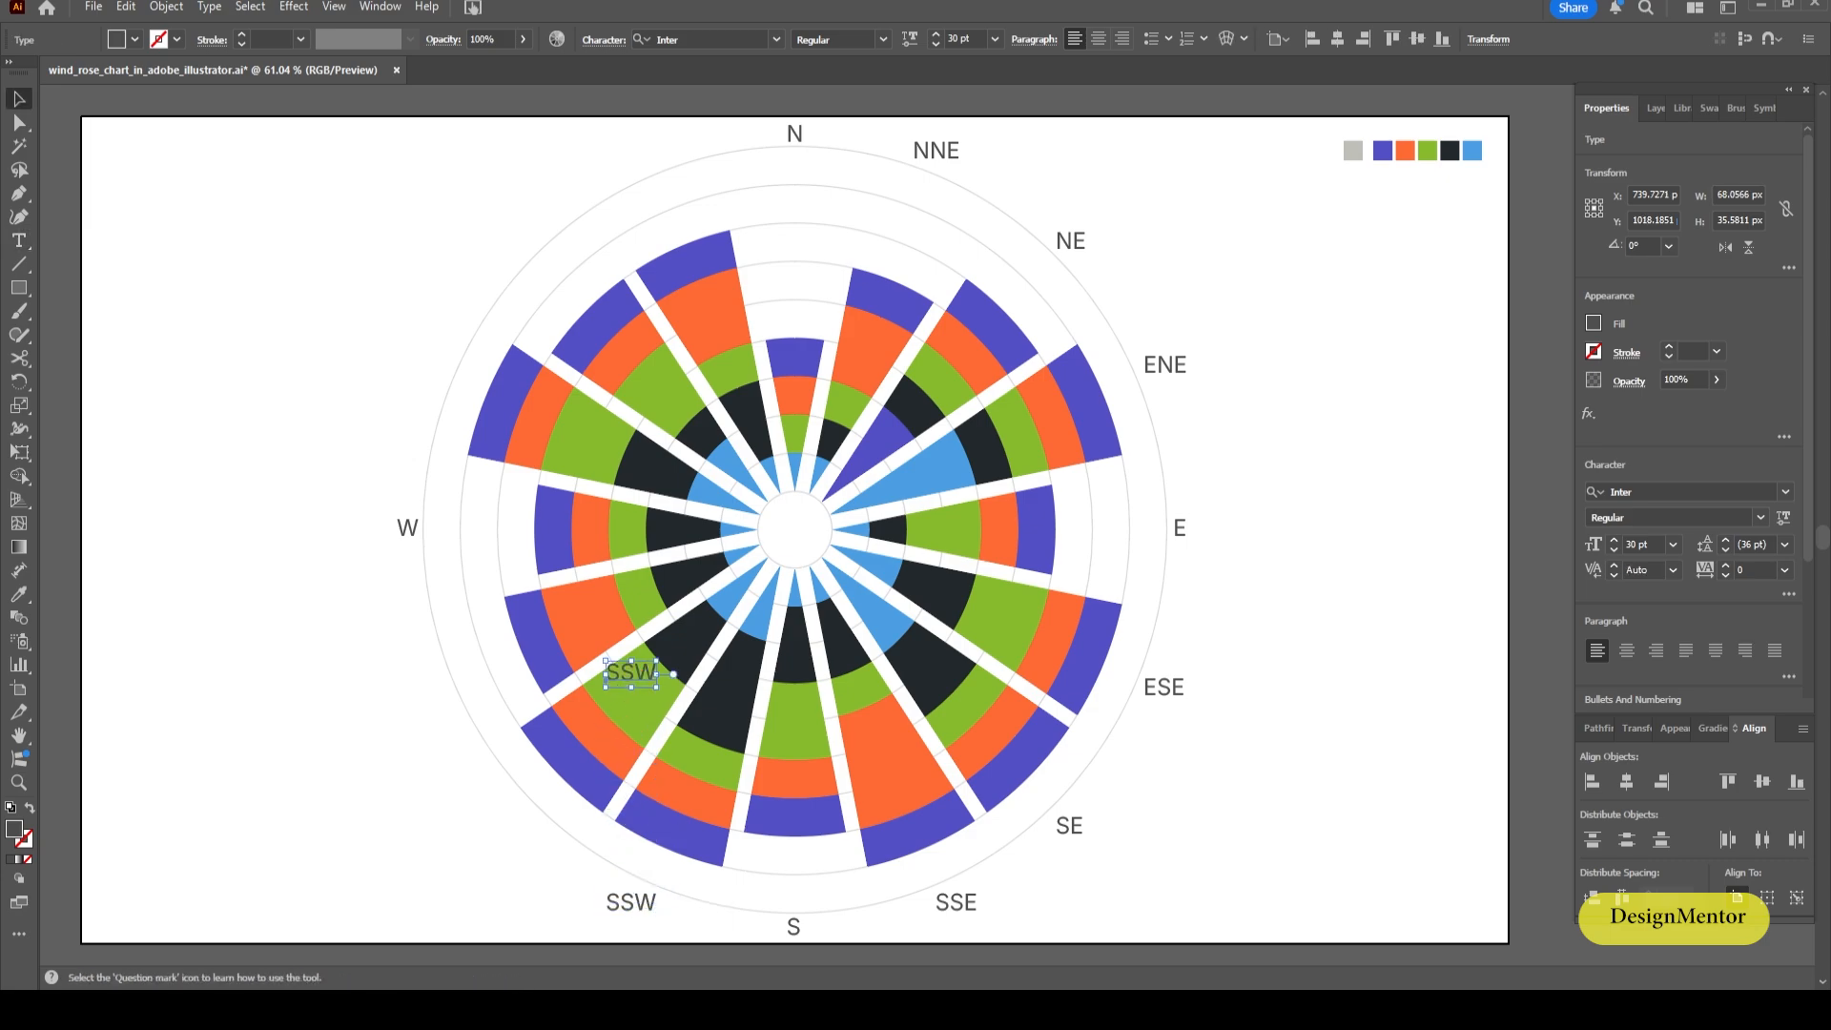
key(shift+Up)
key(shift+Up)
key(shift+Up)
key(shift+Up)
key(shift+Up)
key(shift+Up)
key(shift+Up)
key(shift+Up)
key(shift+Up)
key(shift+Up)
key(shift+Up)
key(shift+Up)
key(shift+Up)
key(shift+Up)
key(shift+Up)
key(shift+Up)
key(shift+Up)
key(shift+Up)
key(shift+Up)
key(shift+Up)
key(Down)
key(Down)
key(Down)
key(Down)
key(Down)
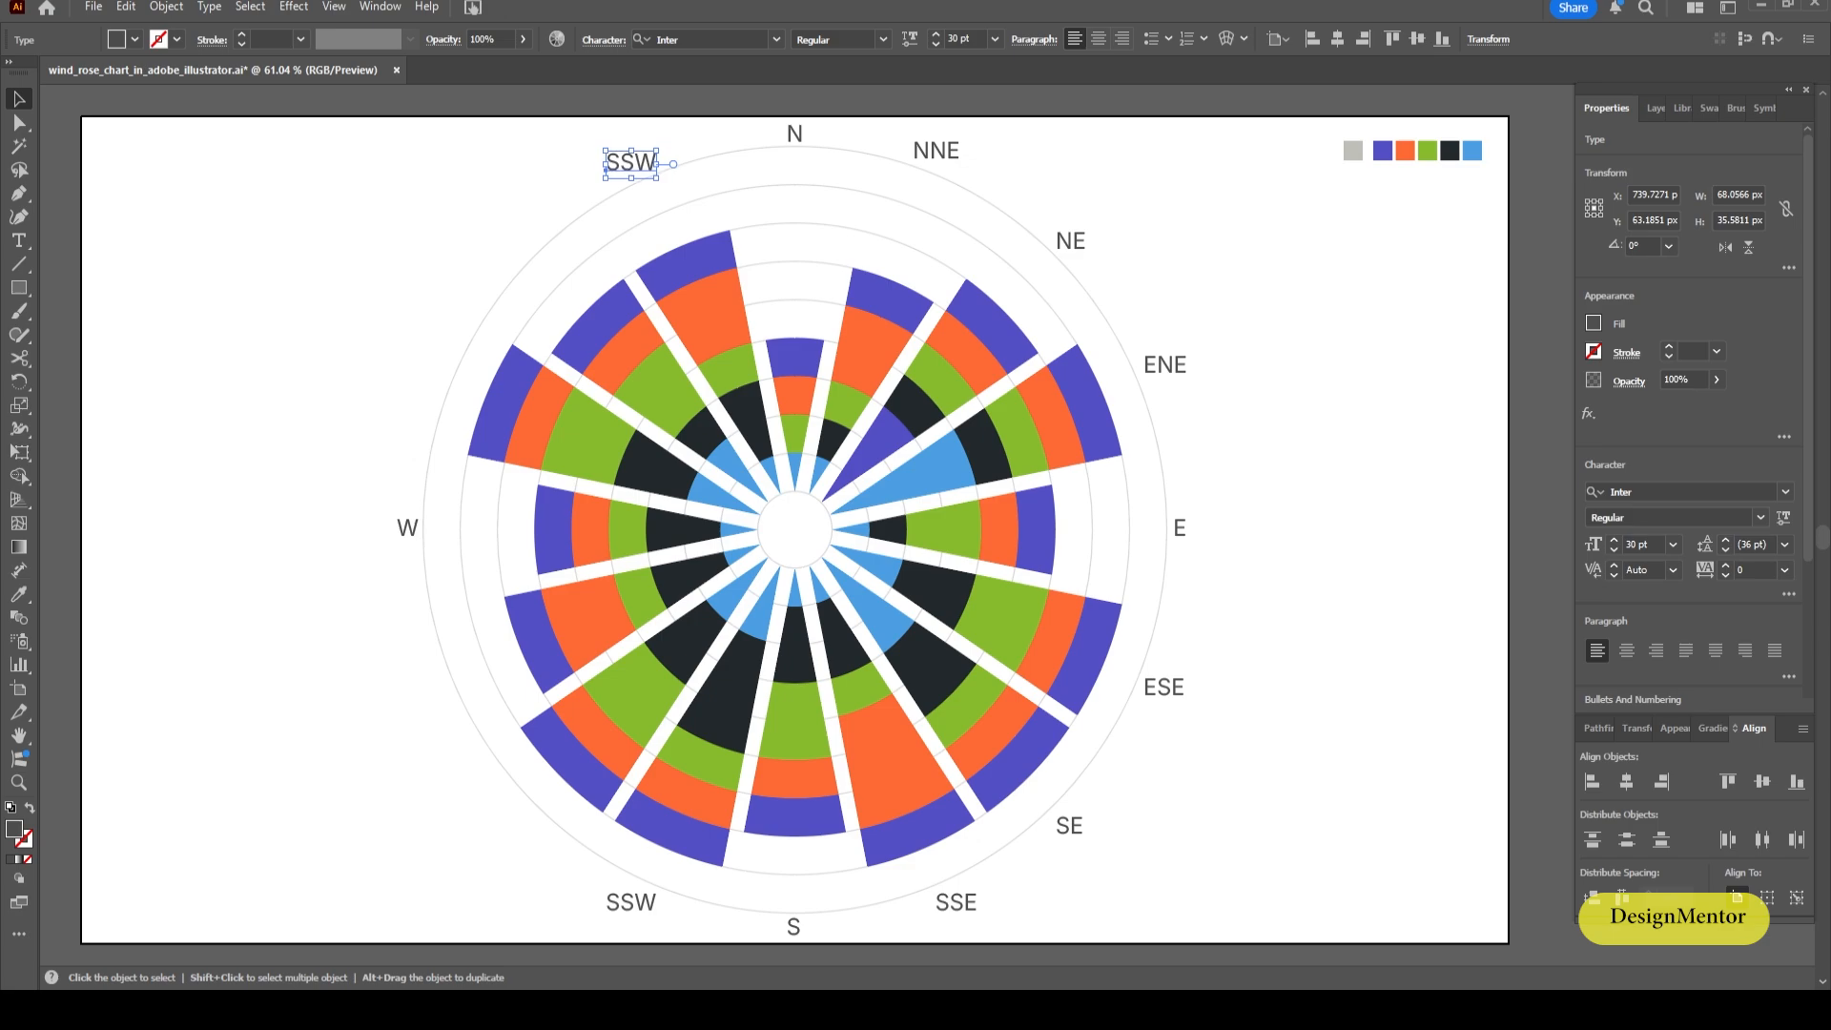
double_click(631, 163)
double_click(632, 162)
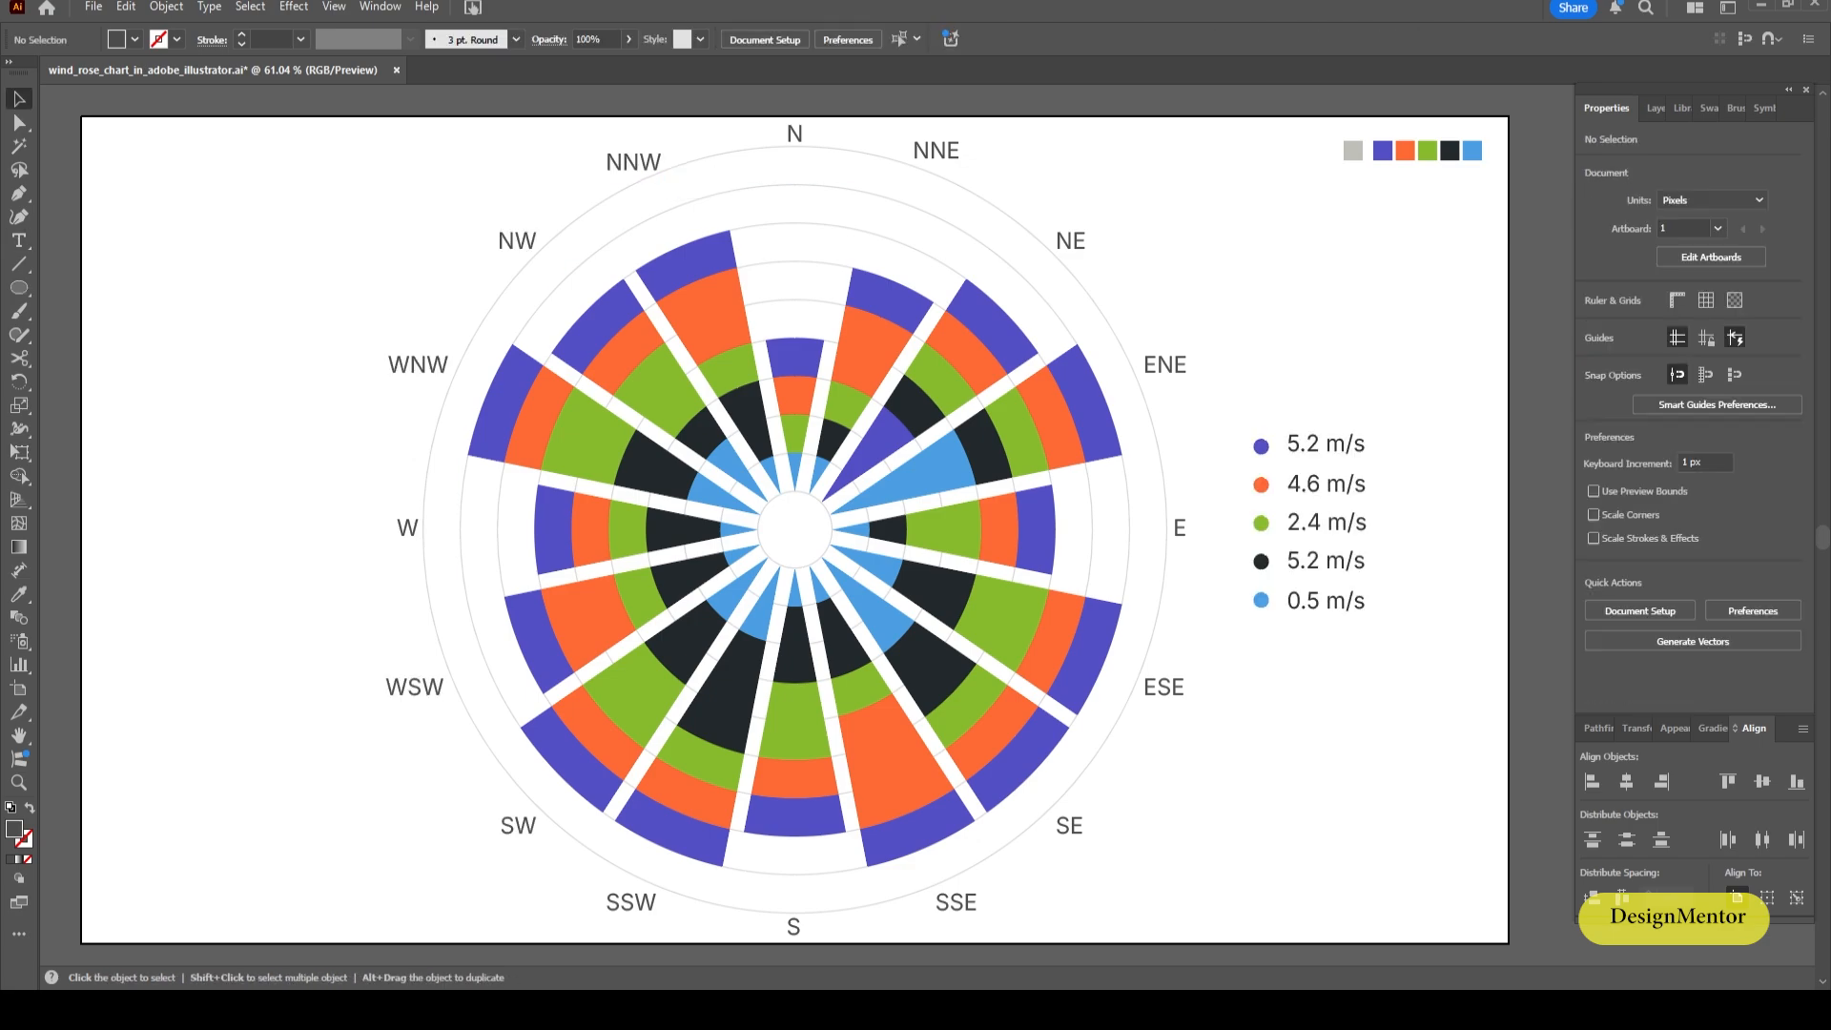
Move the NNW label 10 px to the left.
click(641, 163)
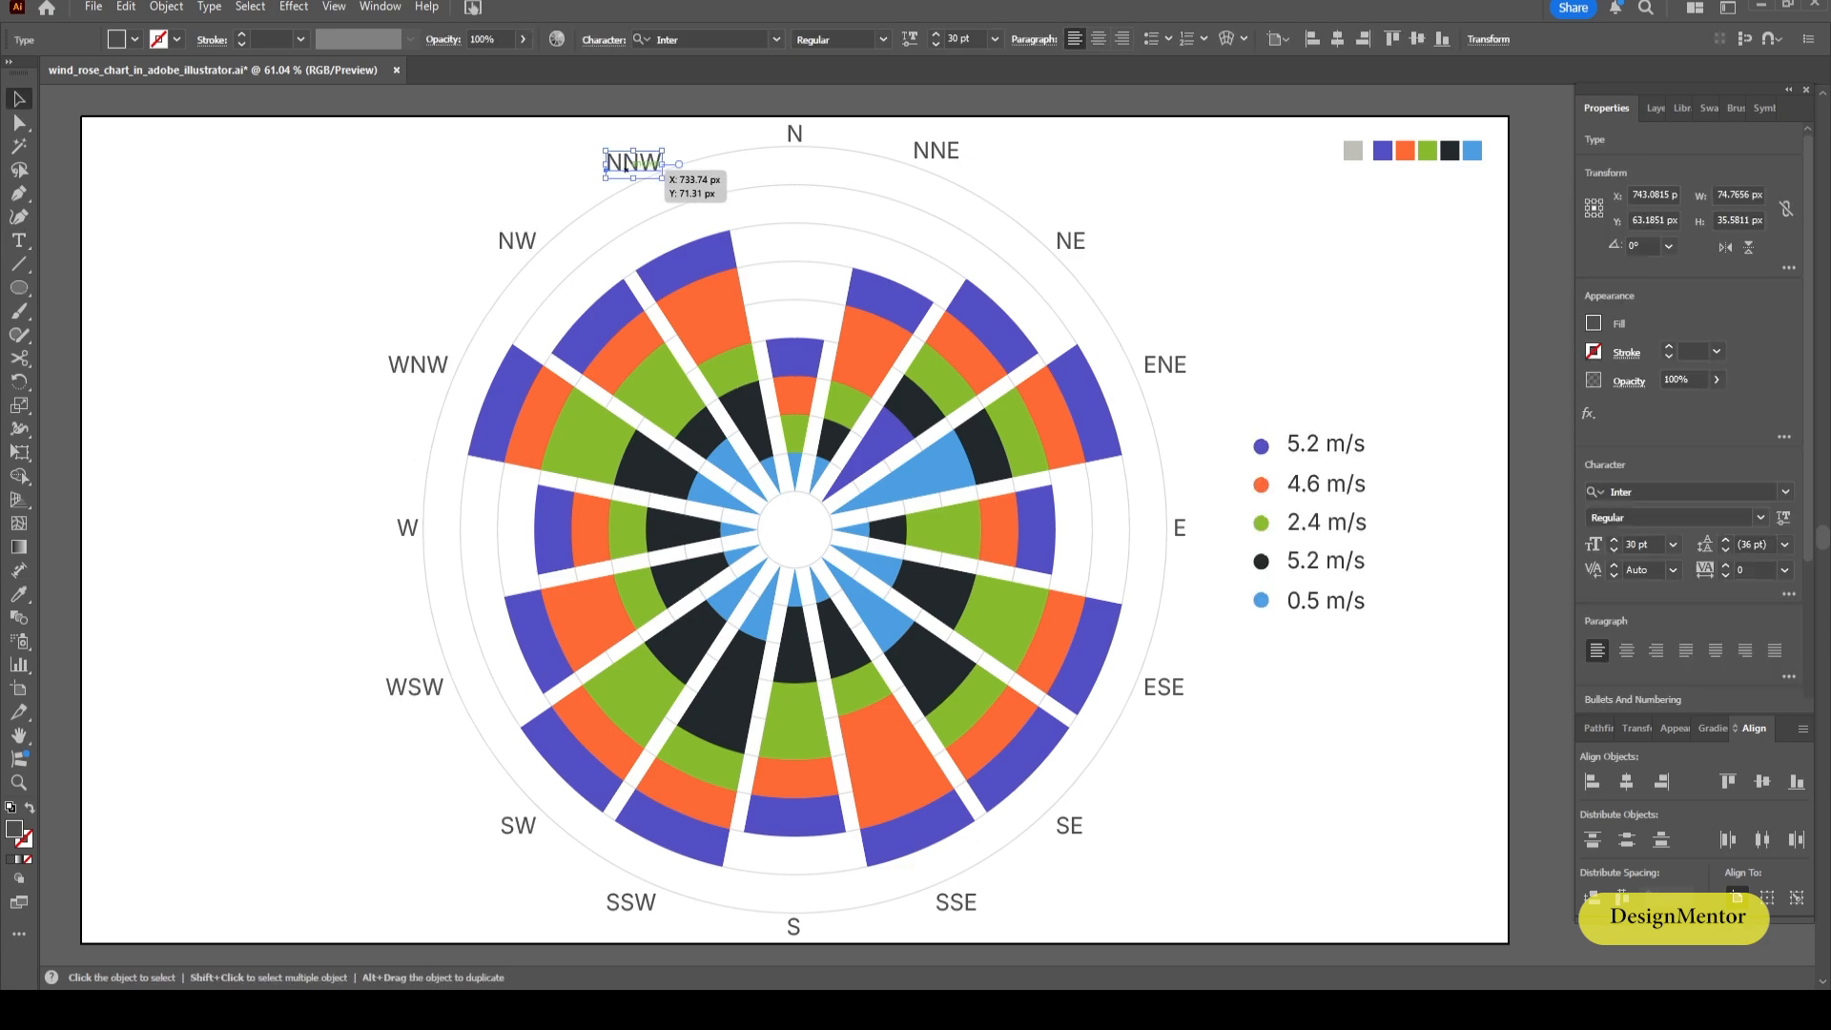
key(Left)
key(Left)
key(Left)
key(Left)
key(Left)
key(Left)
key(Left)
key(Left)
key(Left)
key(Left)
click(688, 186)
double_click(632, 163)
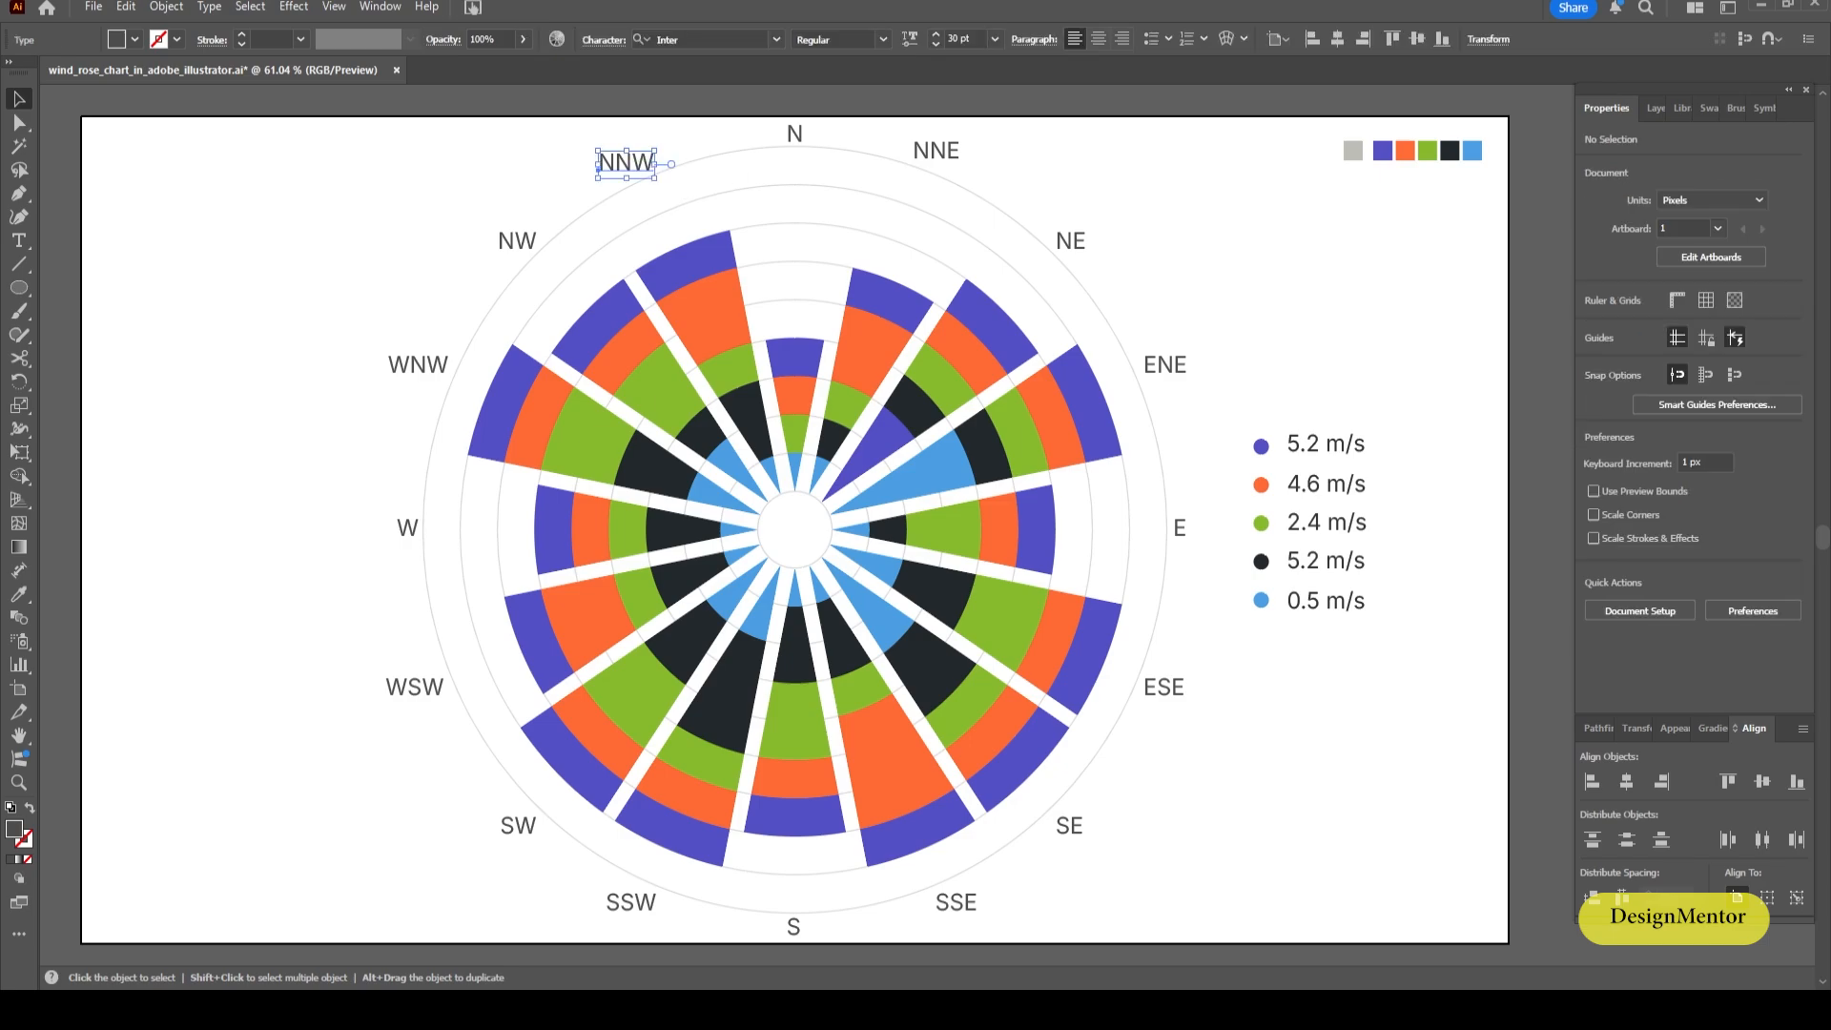
drag(599, 163, 656, 163)
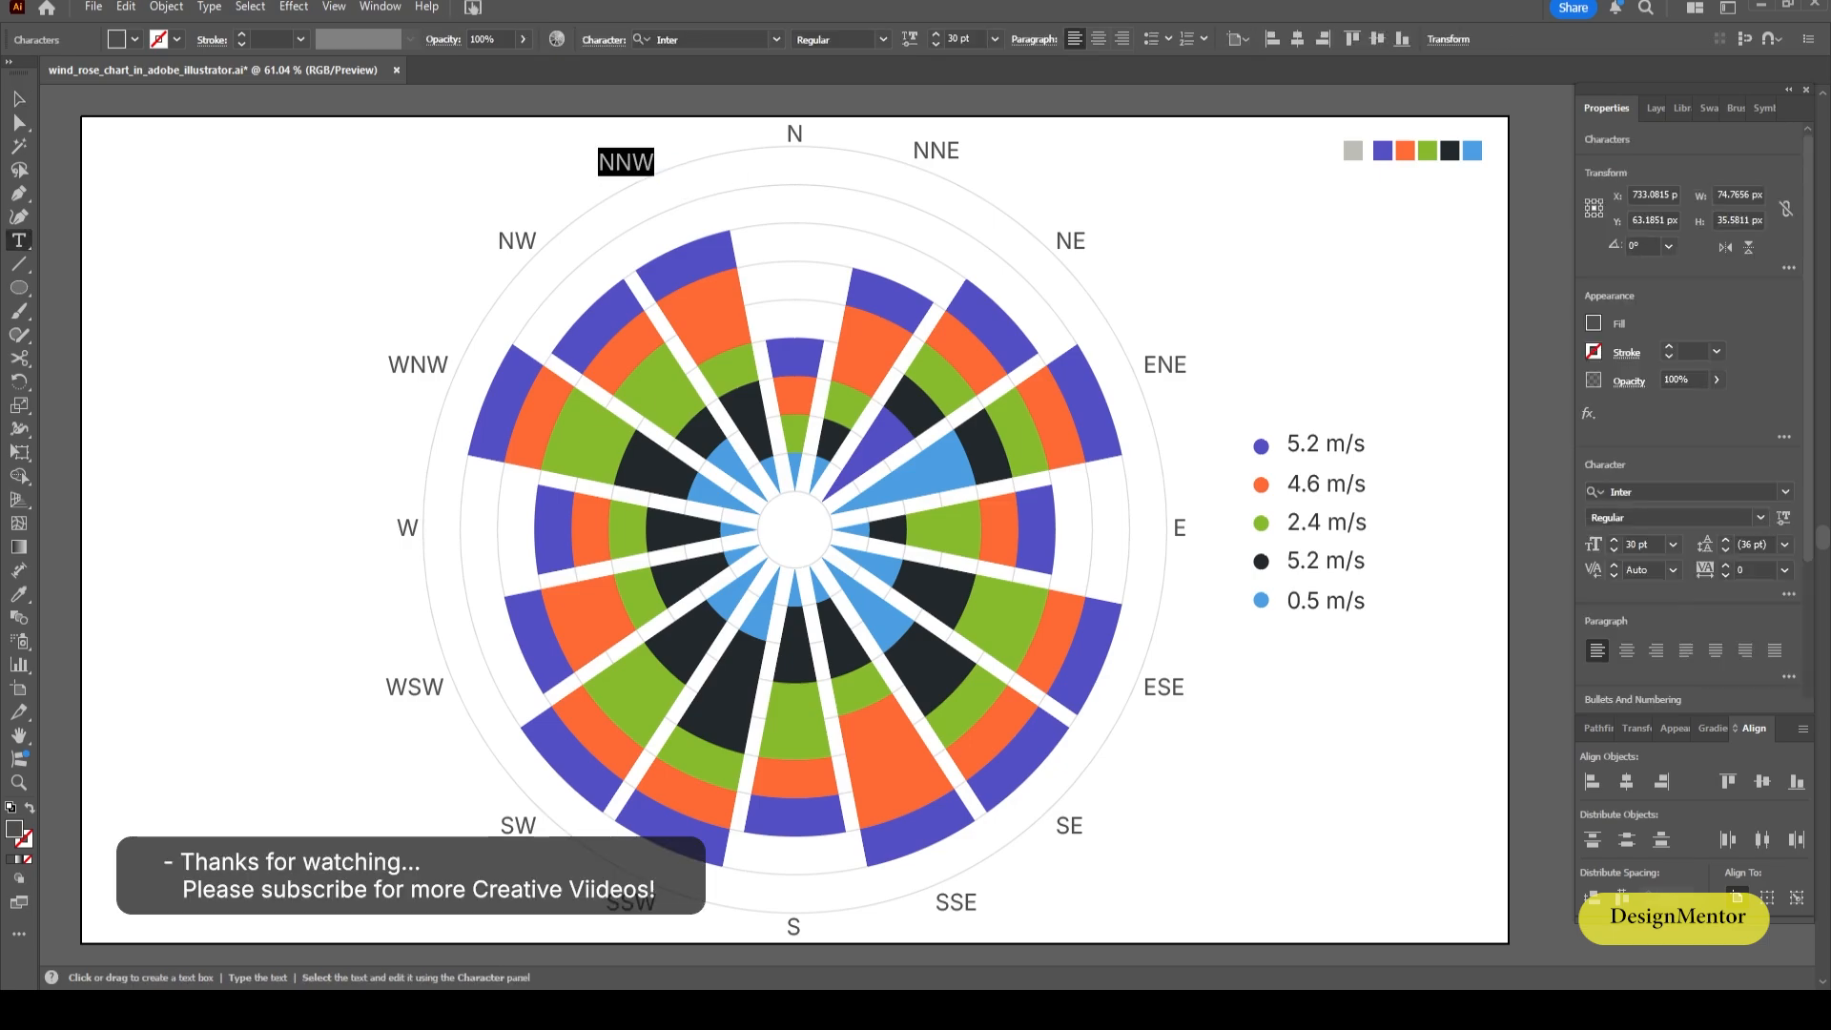
text(N)
key(Escape)
key(ctrl+shift+a)
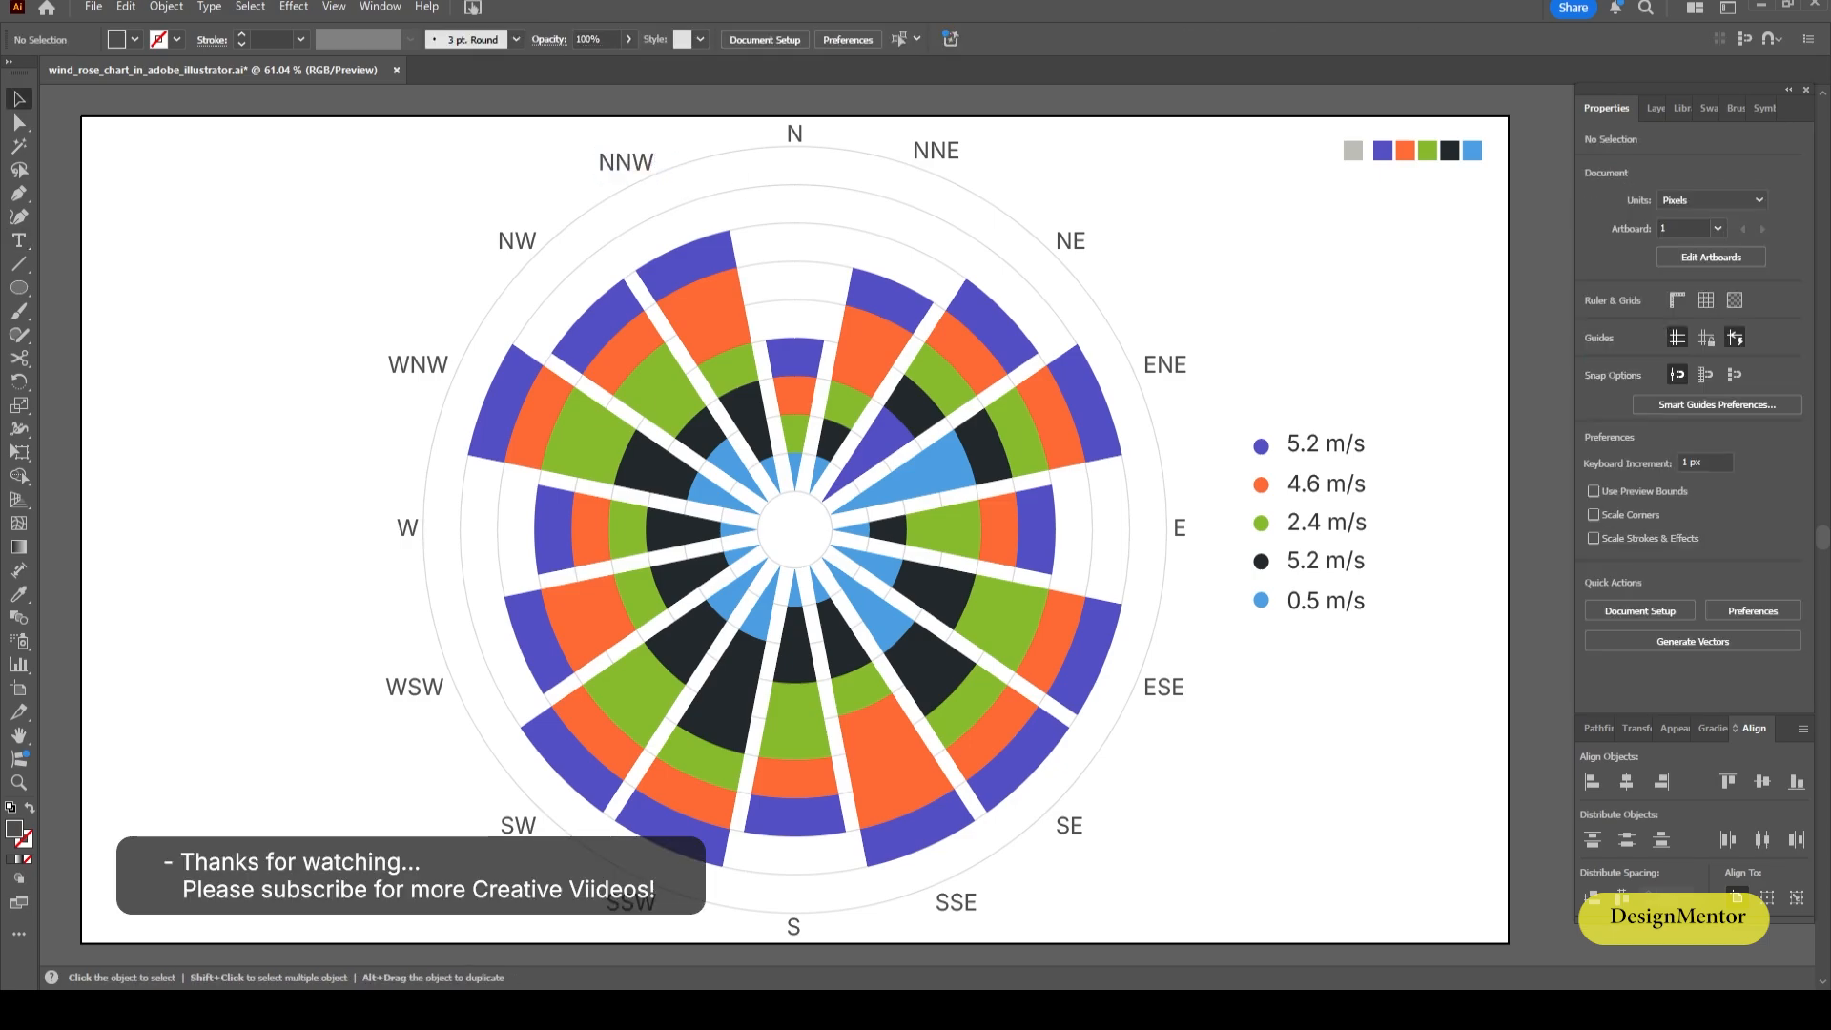